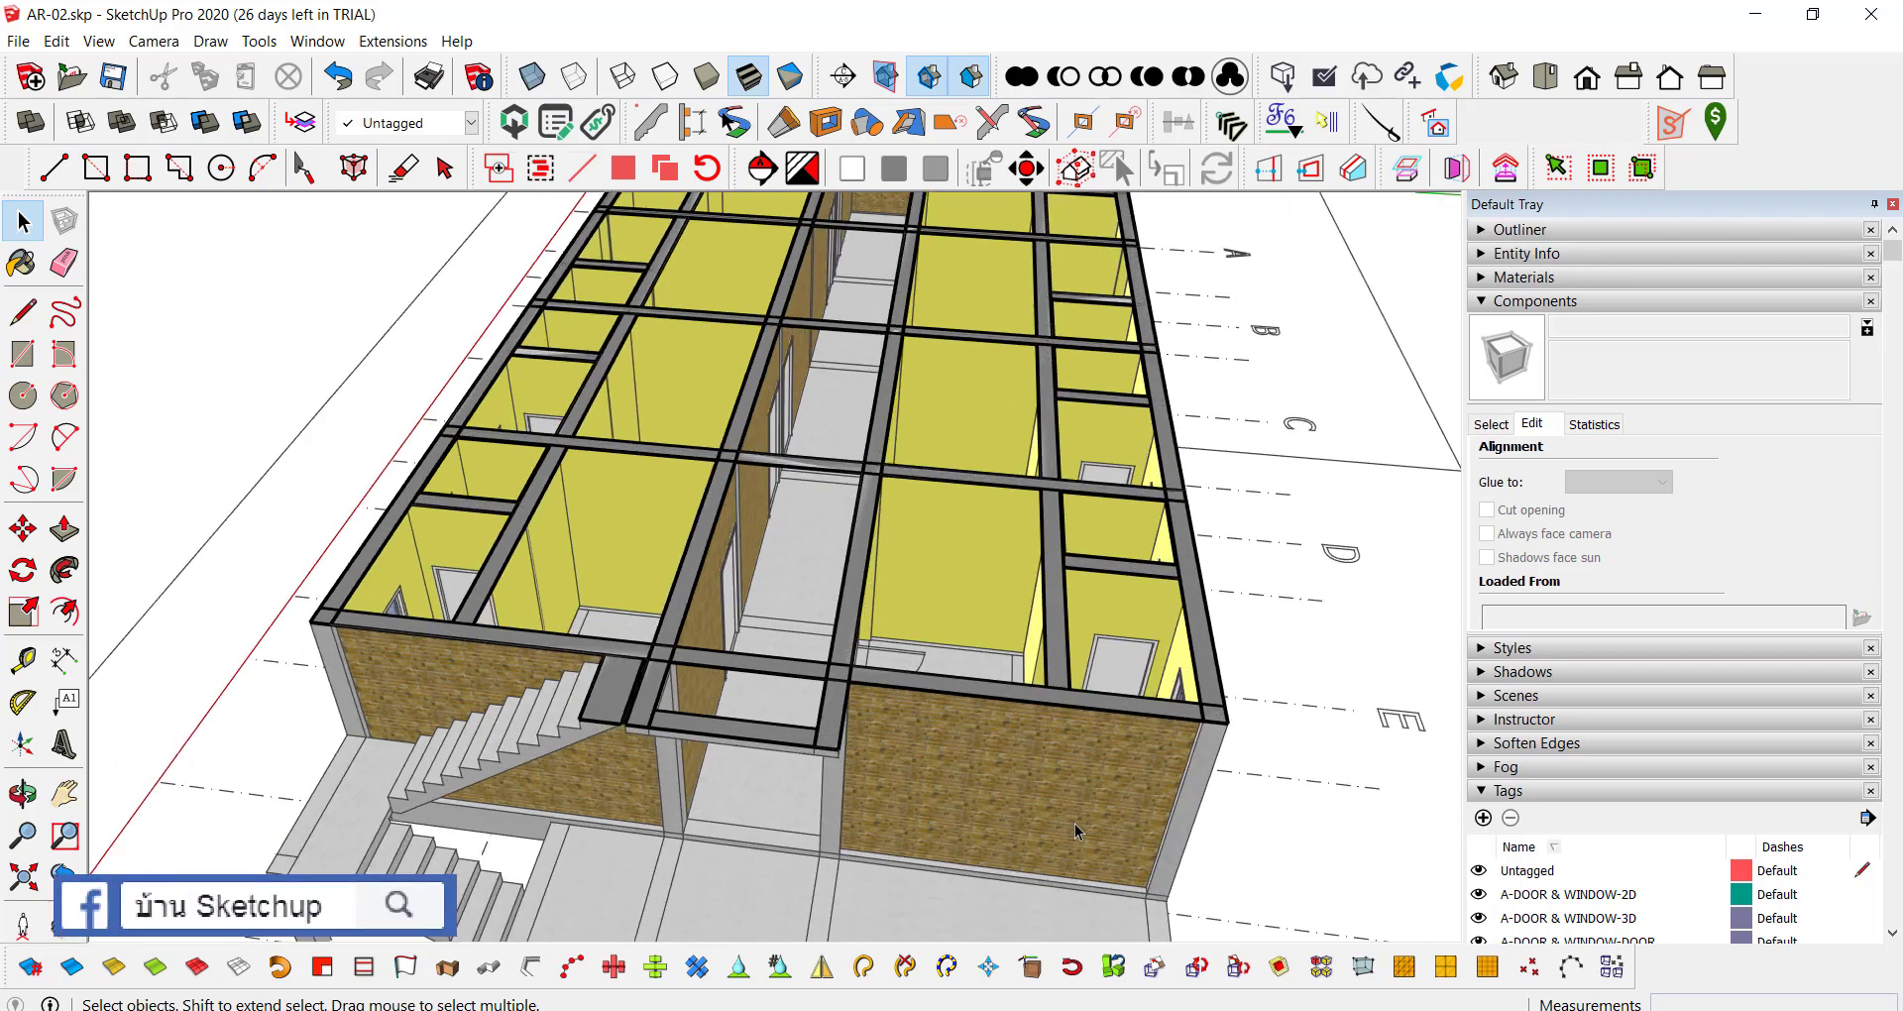
Step: Orbit and zoom in on the brick wall panel between two columns
{"action": "middle_click_drag", "start_coordinate": [792, 705], "coordinate": [733, 634]}
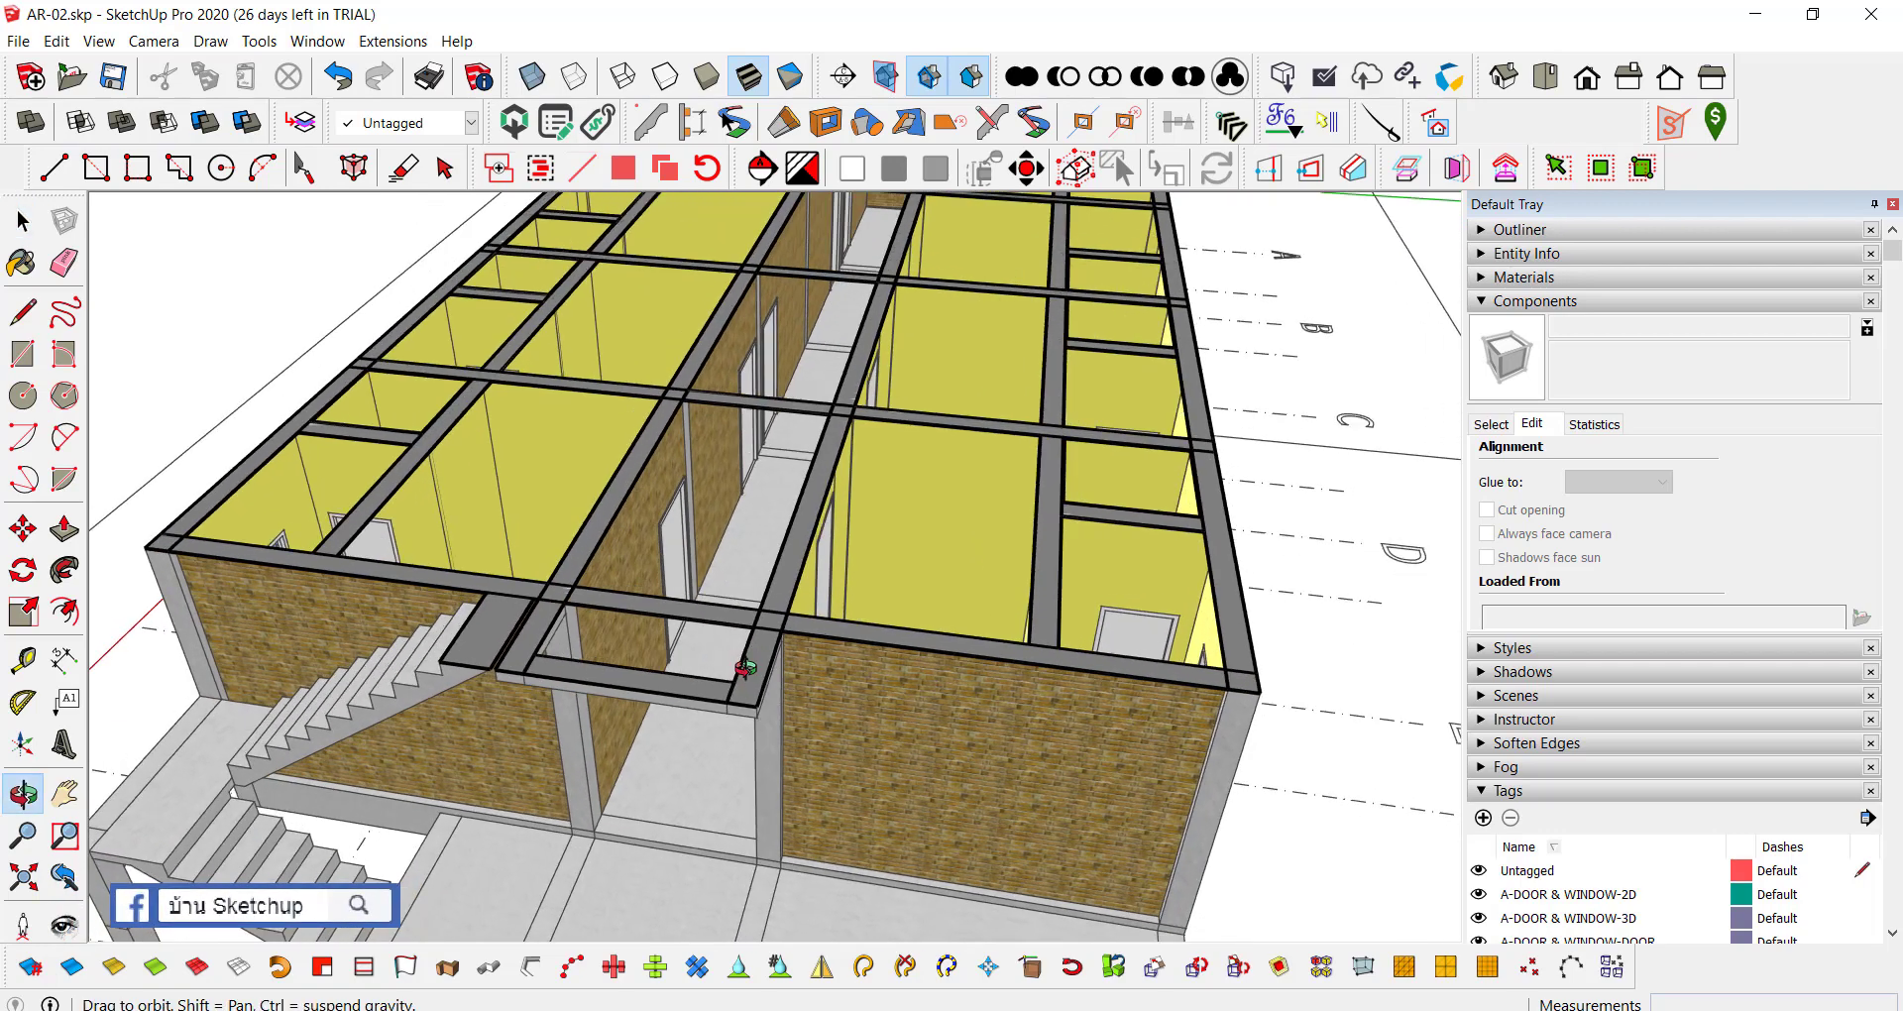
{"action": "scroll", "coordinate": [720, 610], "scroll_direction": "up", "scroll_amount": 2}
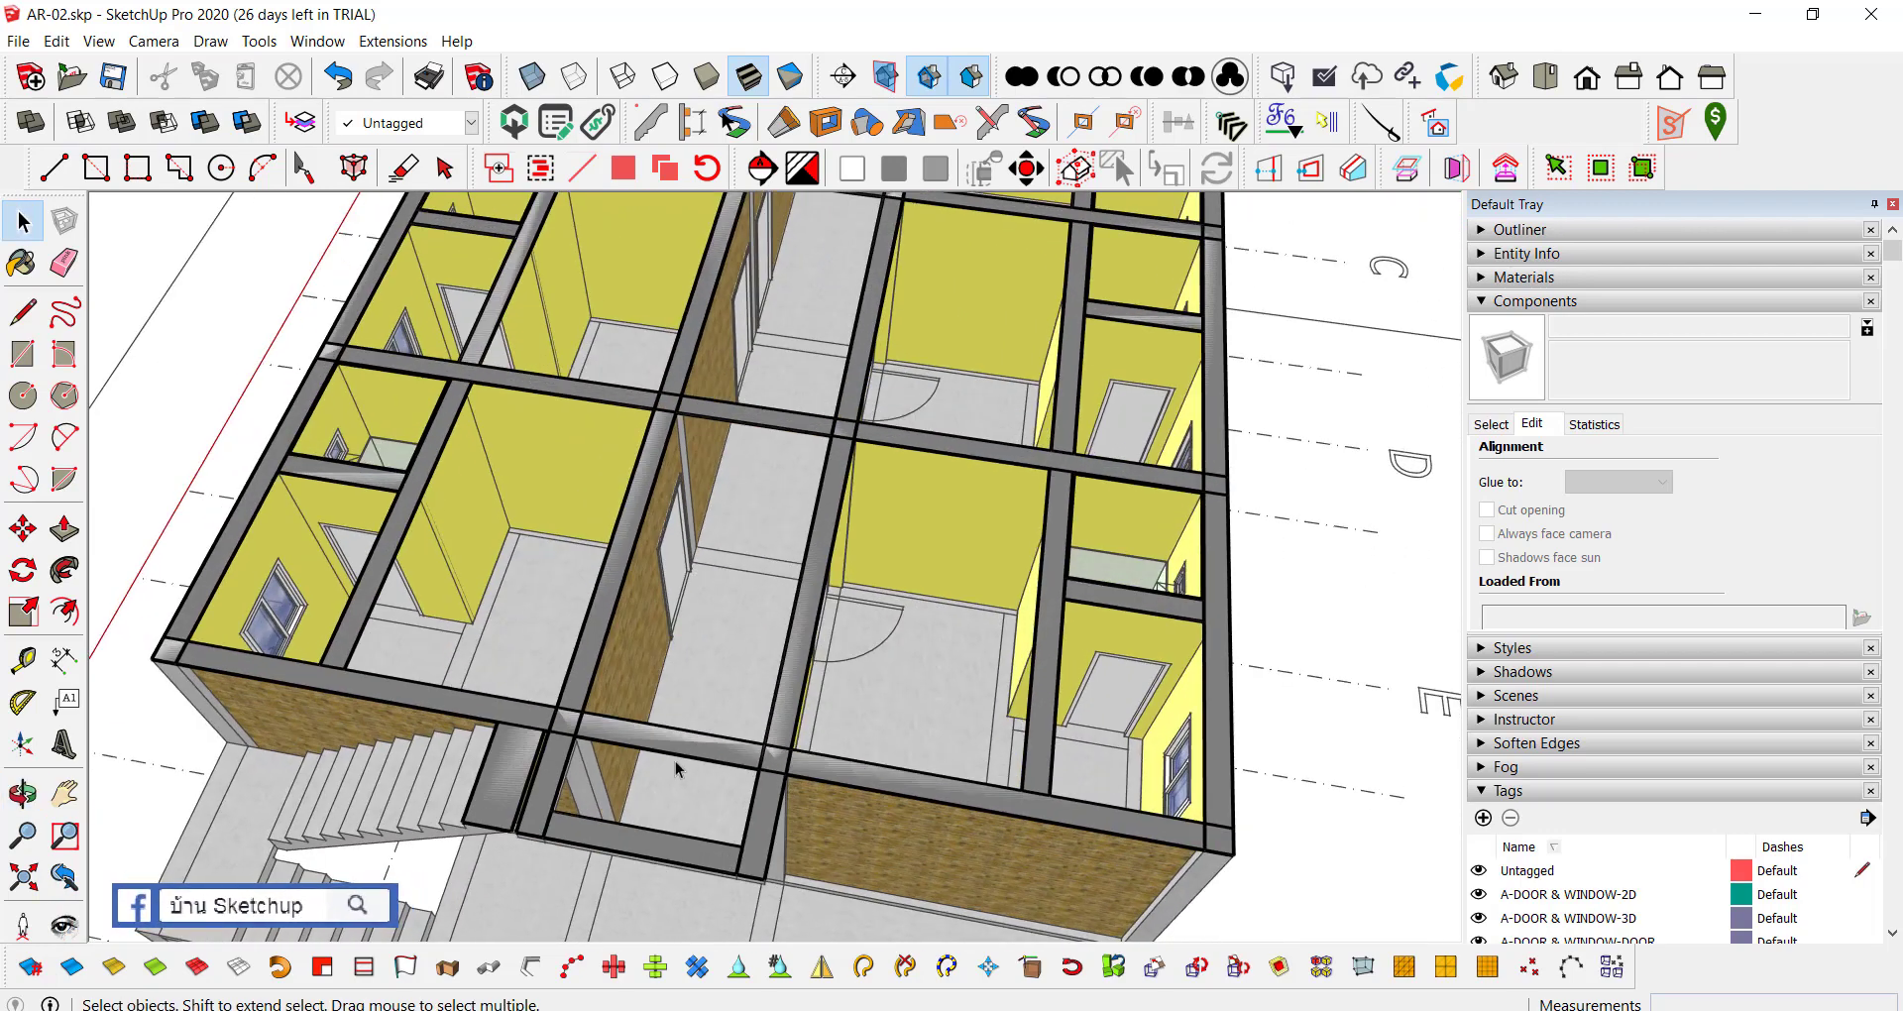
{"action": "scroll", "coordinate": [676, 769], "scroll_direction": "down", "scroll_amount": 5}
{"action": "middle_click_drag", "start_coordinate": [676, 770], "coordinate": [749, 451]}
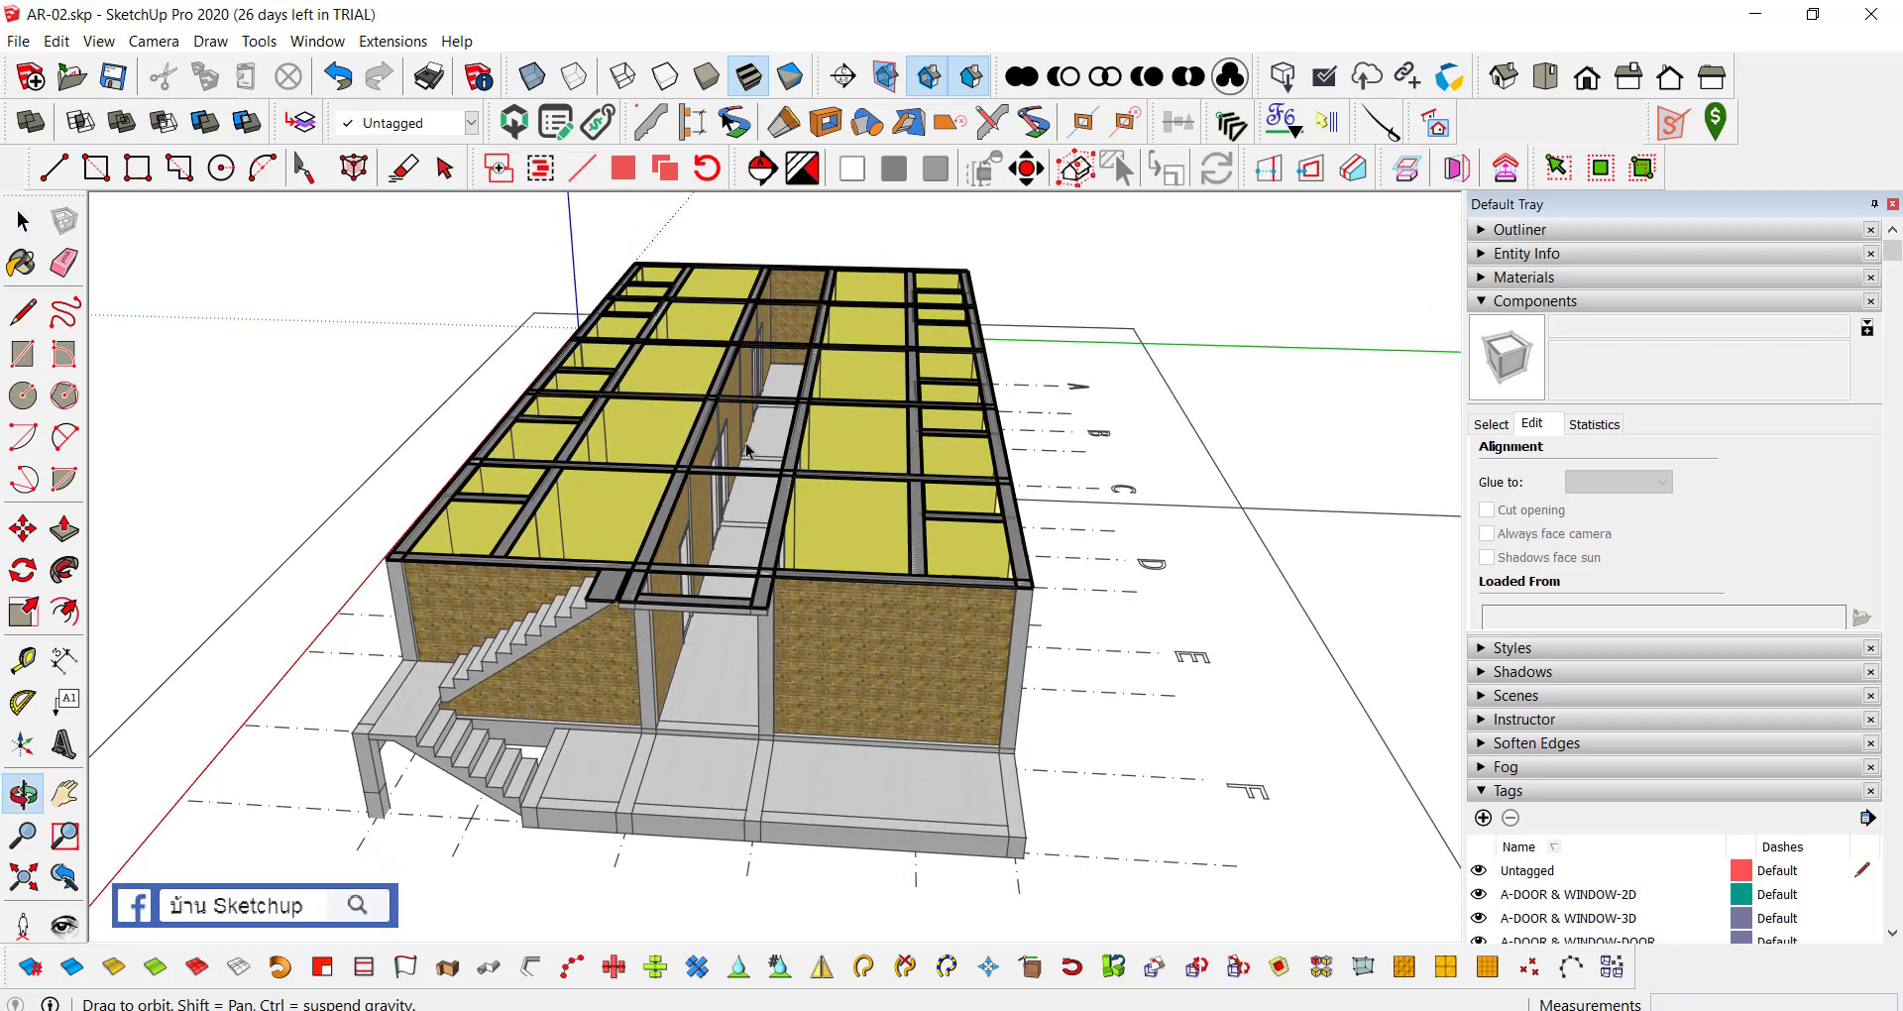
{"action": "scroll", "coordinate": [743, 476], "scroll_direction": "up", "scroll_amount": 2}
{"action": "scroll", "coordinate": [734, 535], "scroll_direction": "up", "scroll_amount": 3}
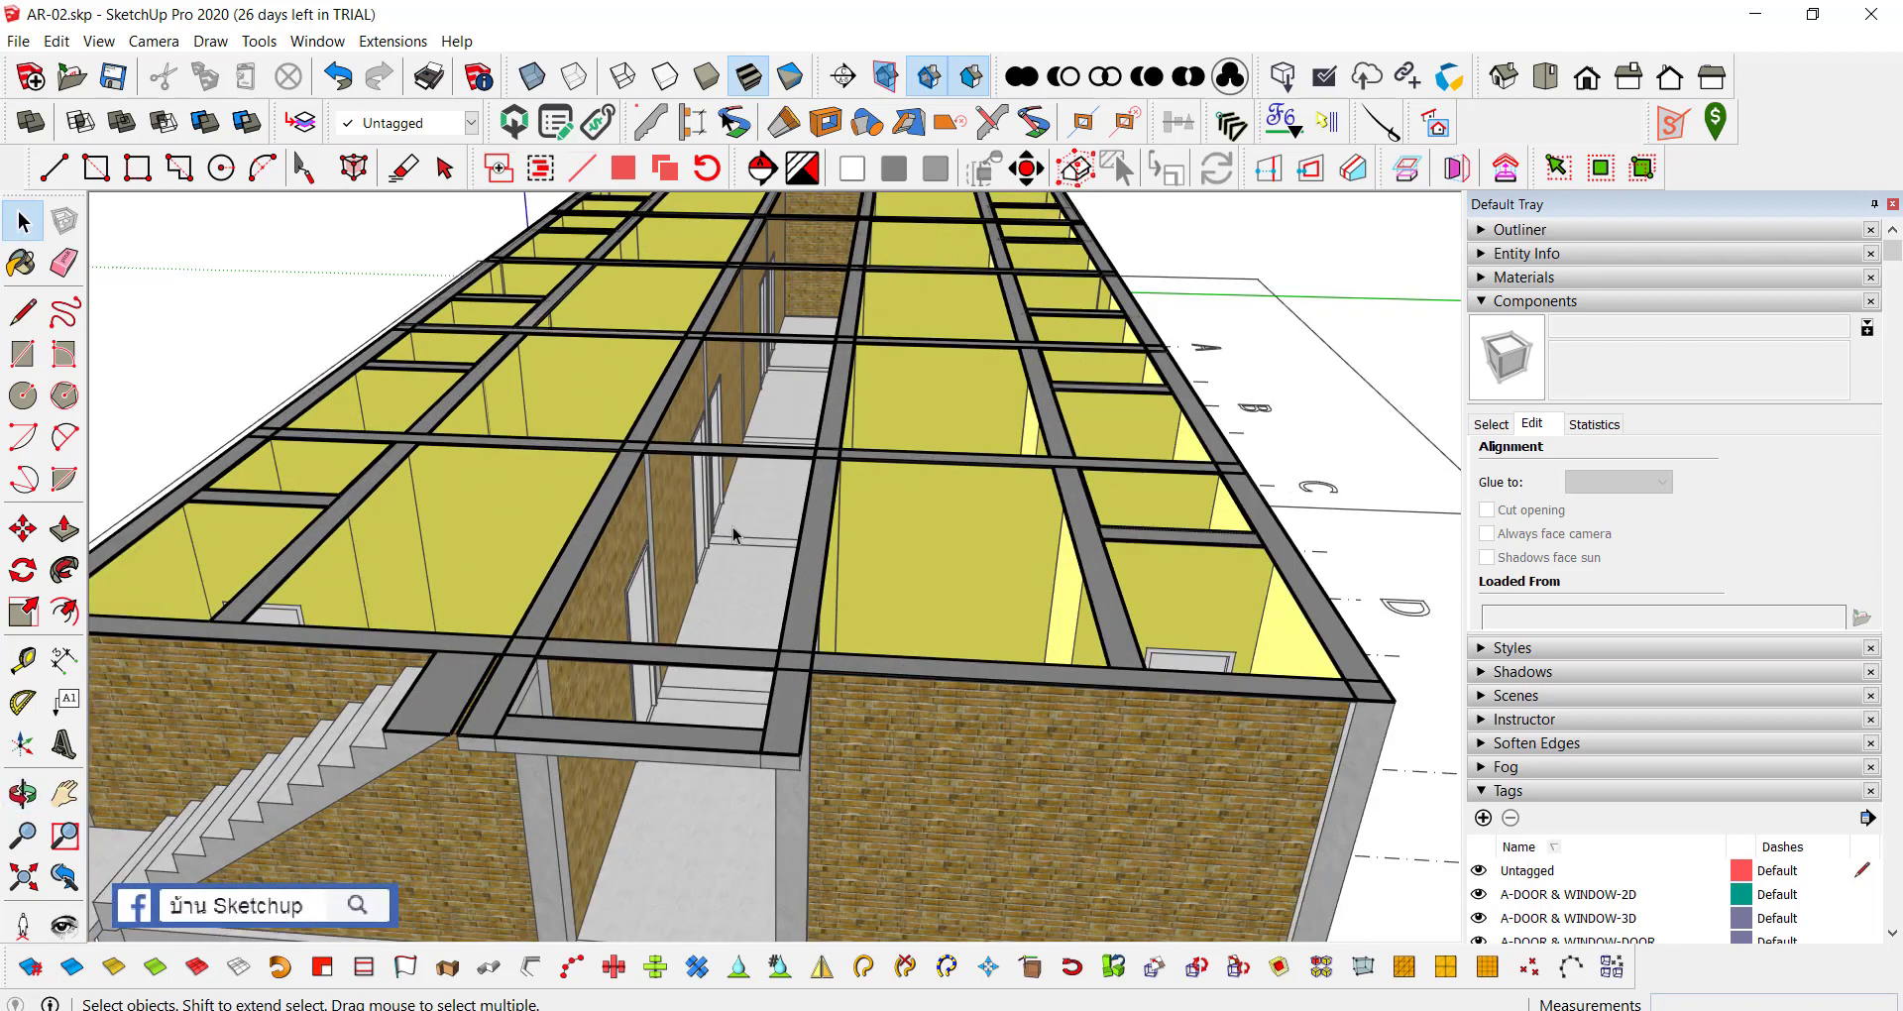
{"action": "scroll", "coordinate": [733, 535], "scroll_direction": "down", "scroll_amount": 3}
{"action": "scroll", "coordinate": [634, 674], "scroll_direction": "up", "scroll_amount": 2}
{"action": "scroll", "coordinate": [605, 713], "scroll_direction": "up", "scroll_amount": 2}
{"action": "scroll", "coordinate": [585, 735], "scroll_direction": "up", "scroll_amount": 2}
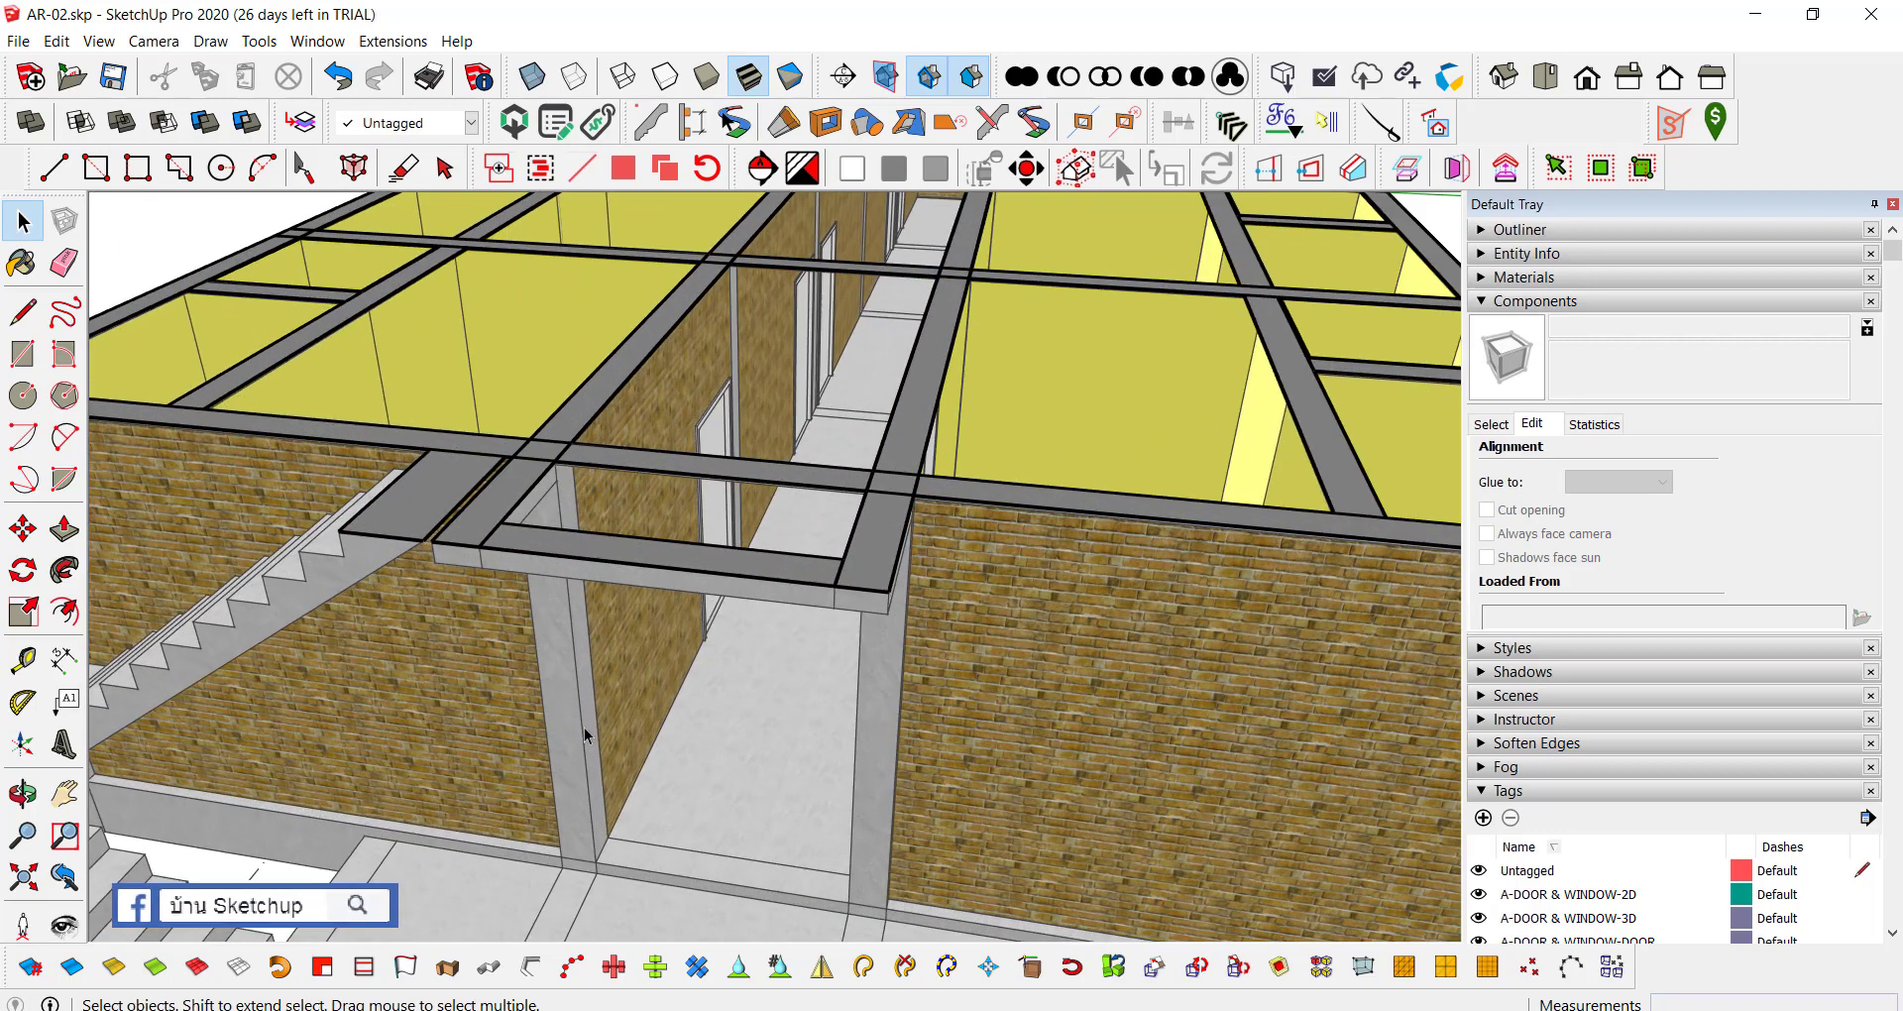
{"action": "scroll", "coordinate": [585, 736], "scroll_direction": "up", "scroll_amount": 2}
{"action": "scroll", "coordinate": [565, 718], "scroll_direction": "up", "scroll_amount": 2}
Step: Draw a thin rectangle across the wall panel, starting from the column edge
{"action": "key", "text": "r"}
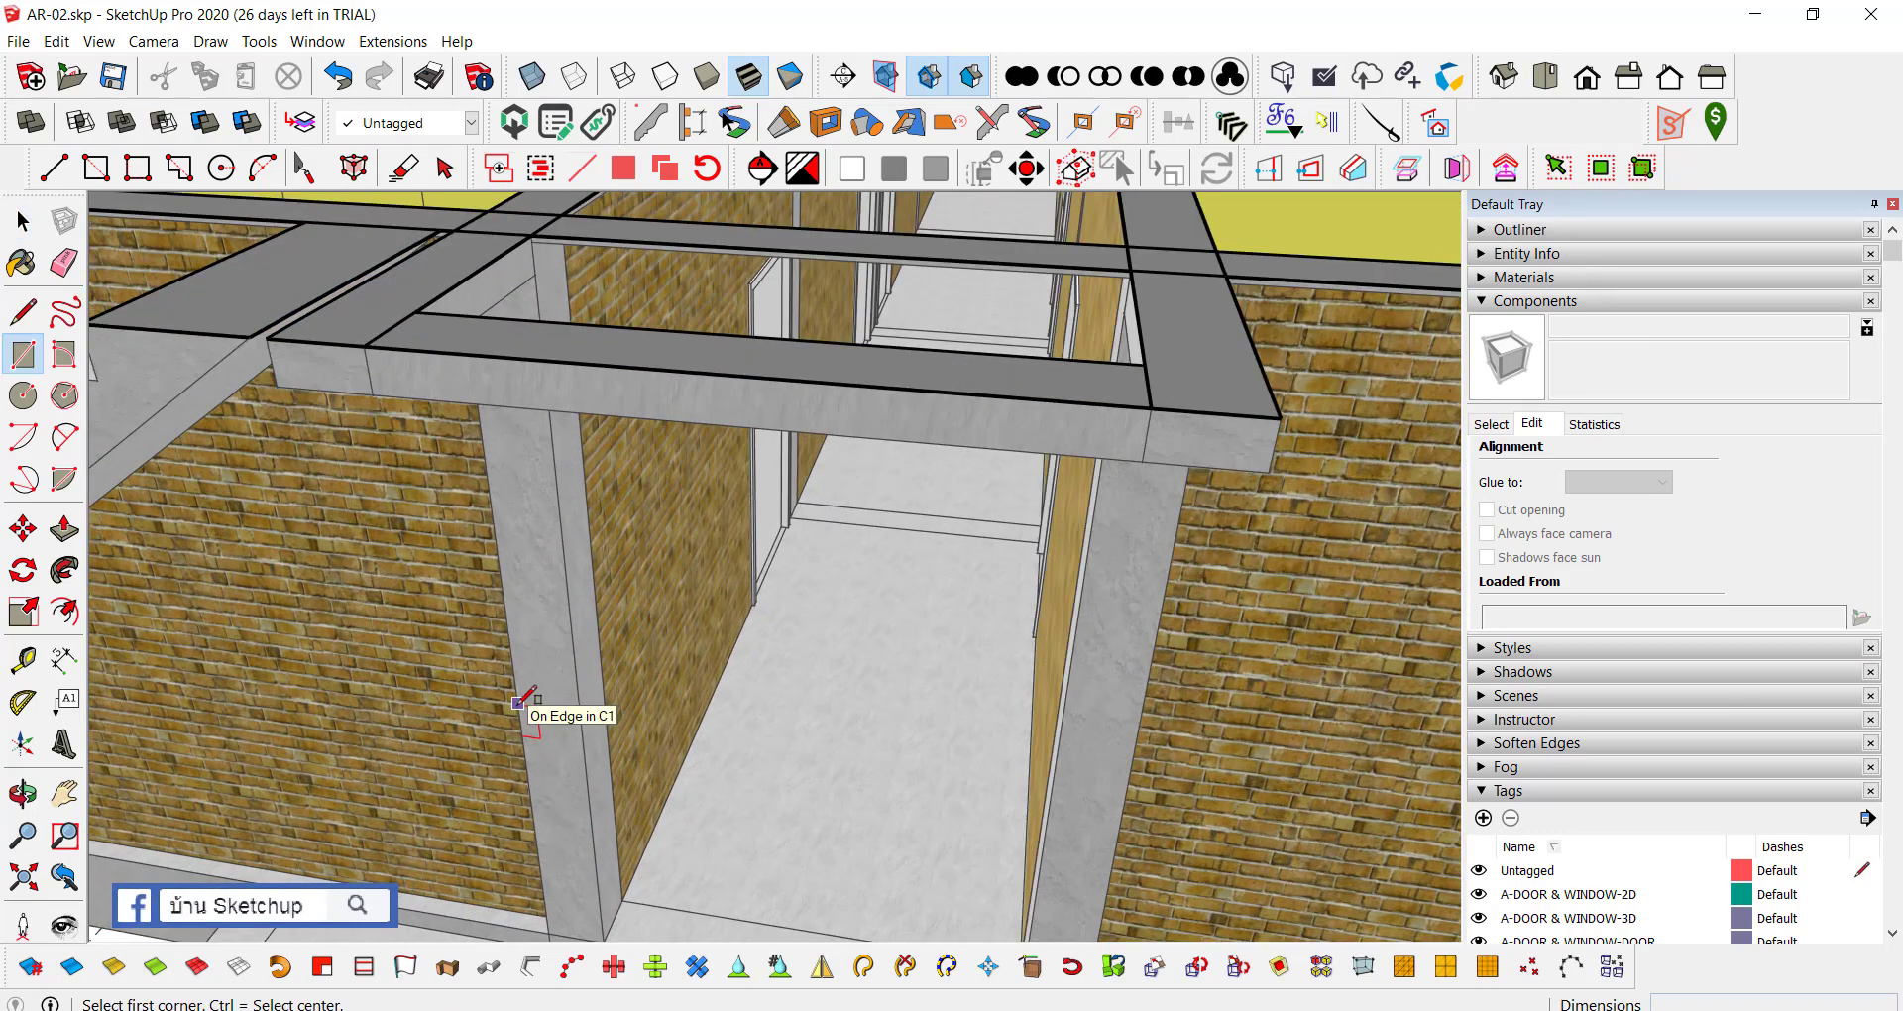
{"action": "left_click", "coordinate": [517, 702]}
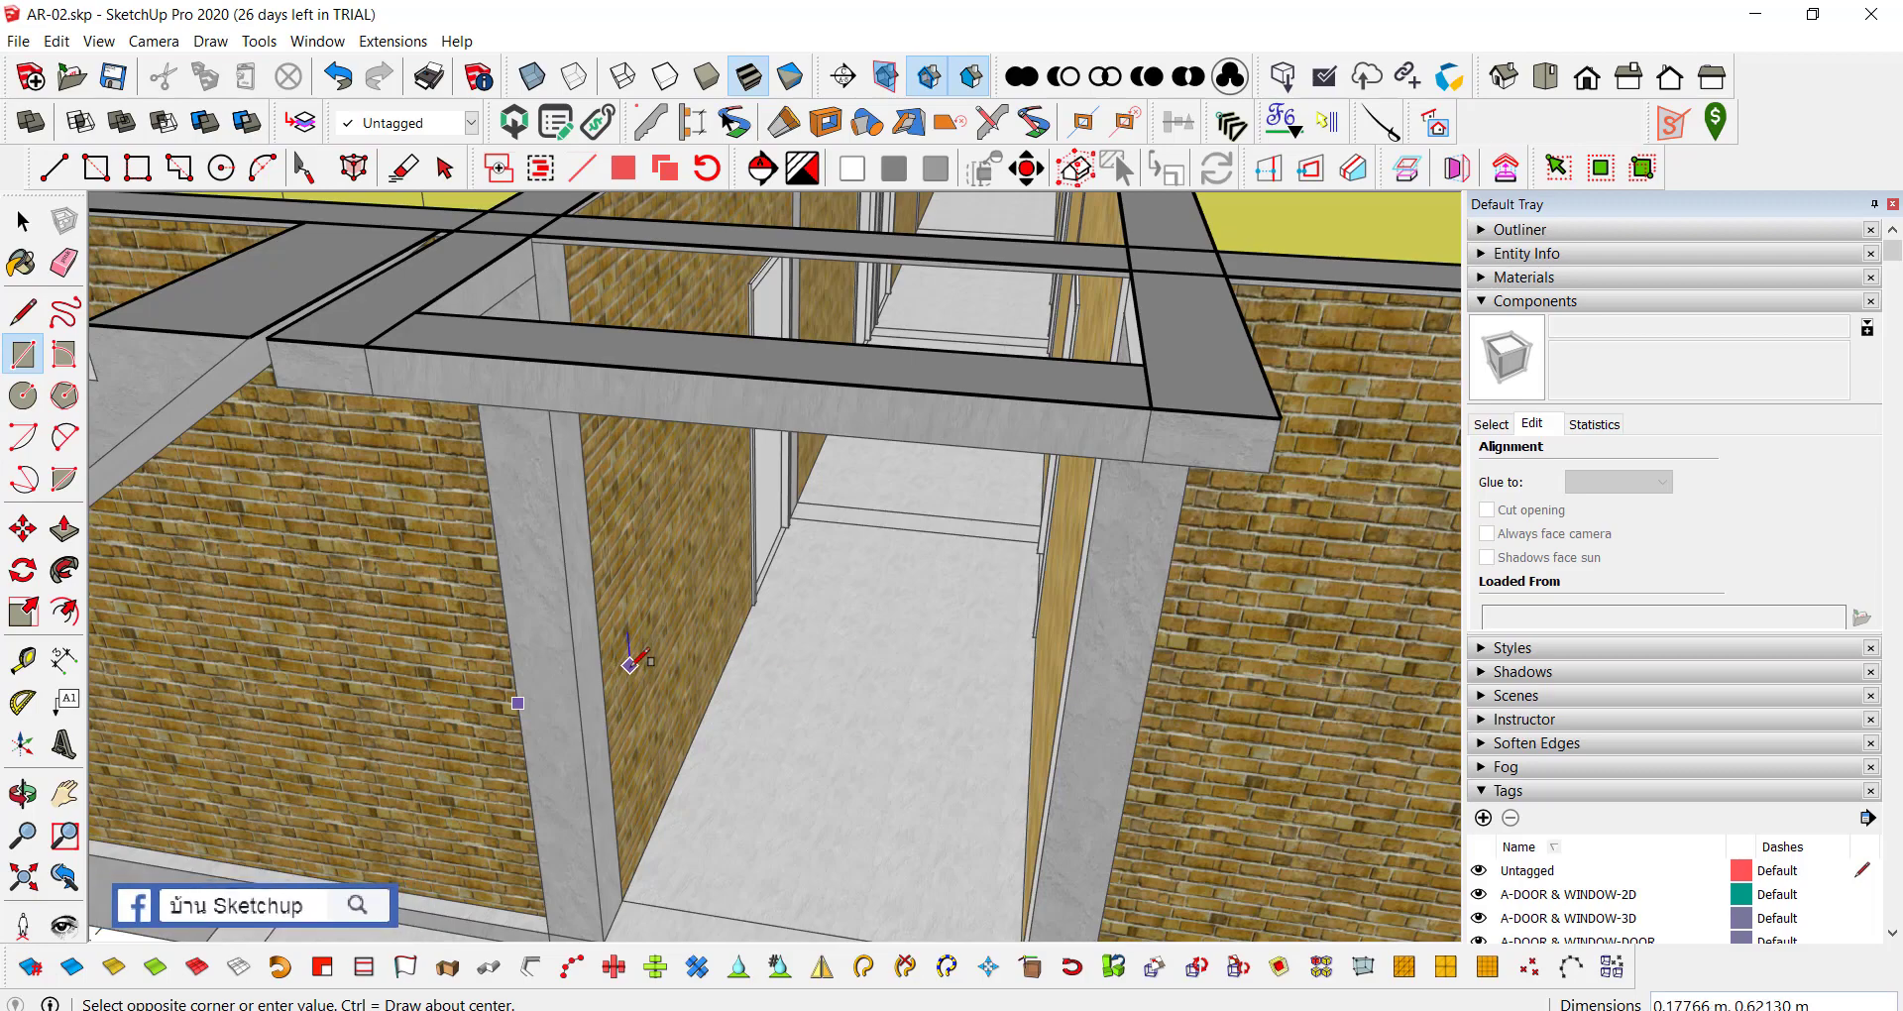
{"action": "scroll", "coordinate": [849, 539], "scroll_direction": "down", "scroll_amount": 5}
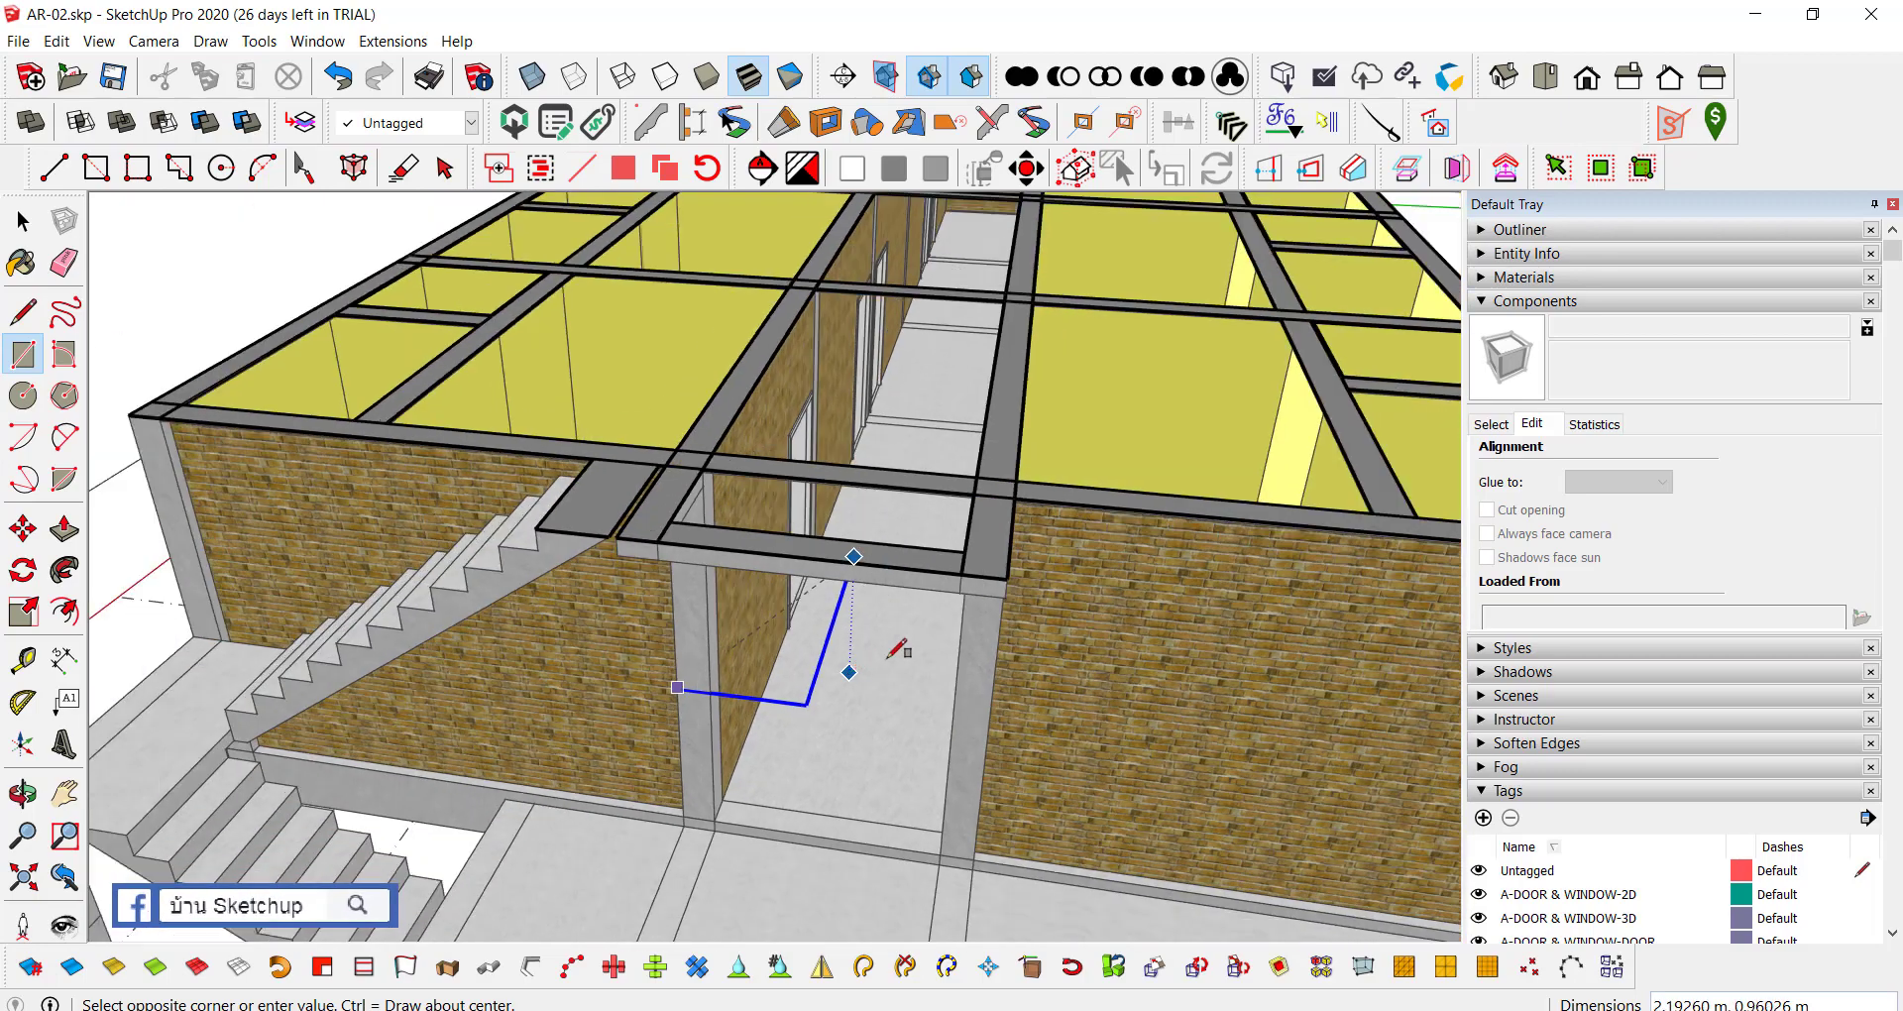
{"action": "mouse_move", "coordinate": [850, 765]}
{"action": "middle_mouse_down"}
{"action": "mouse_move", "coordinate": [176, 743]}
{"action": "mouse_move", "coordinate": [991, 658]}
{"action": "mouse_move", "coordinate": [656, 463]}
{"action": "middle_mouse_up"}
{"action": "scroll", "coordinate": [884, 507], "scroll_direction": "down", "scroll_amount": 3}
{"action": "scroll", "coordinate": [928, 510], "scroll_direction": "up", "scroll_amount": 6}
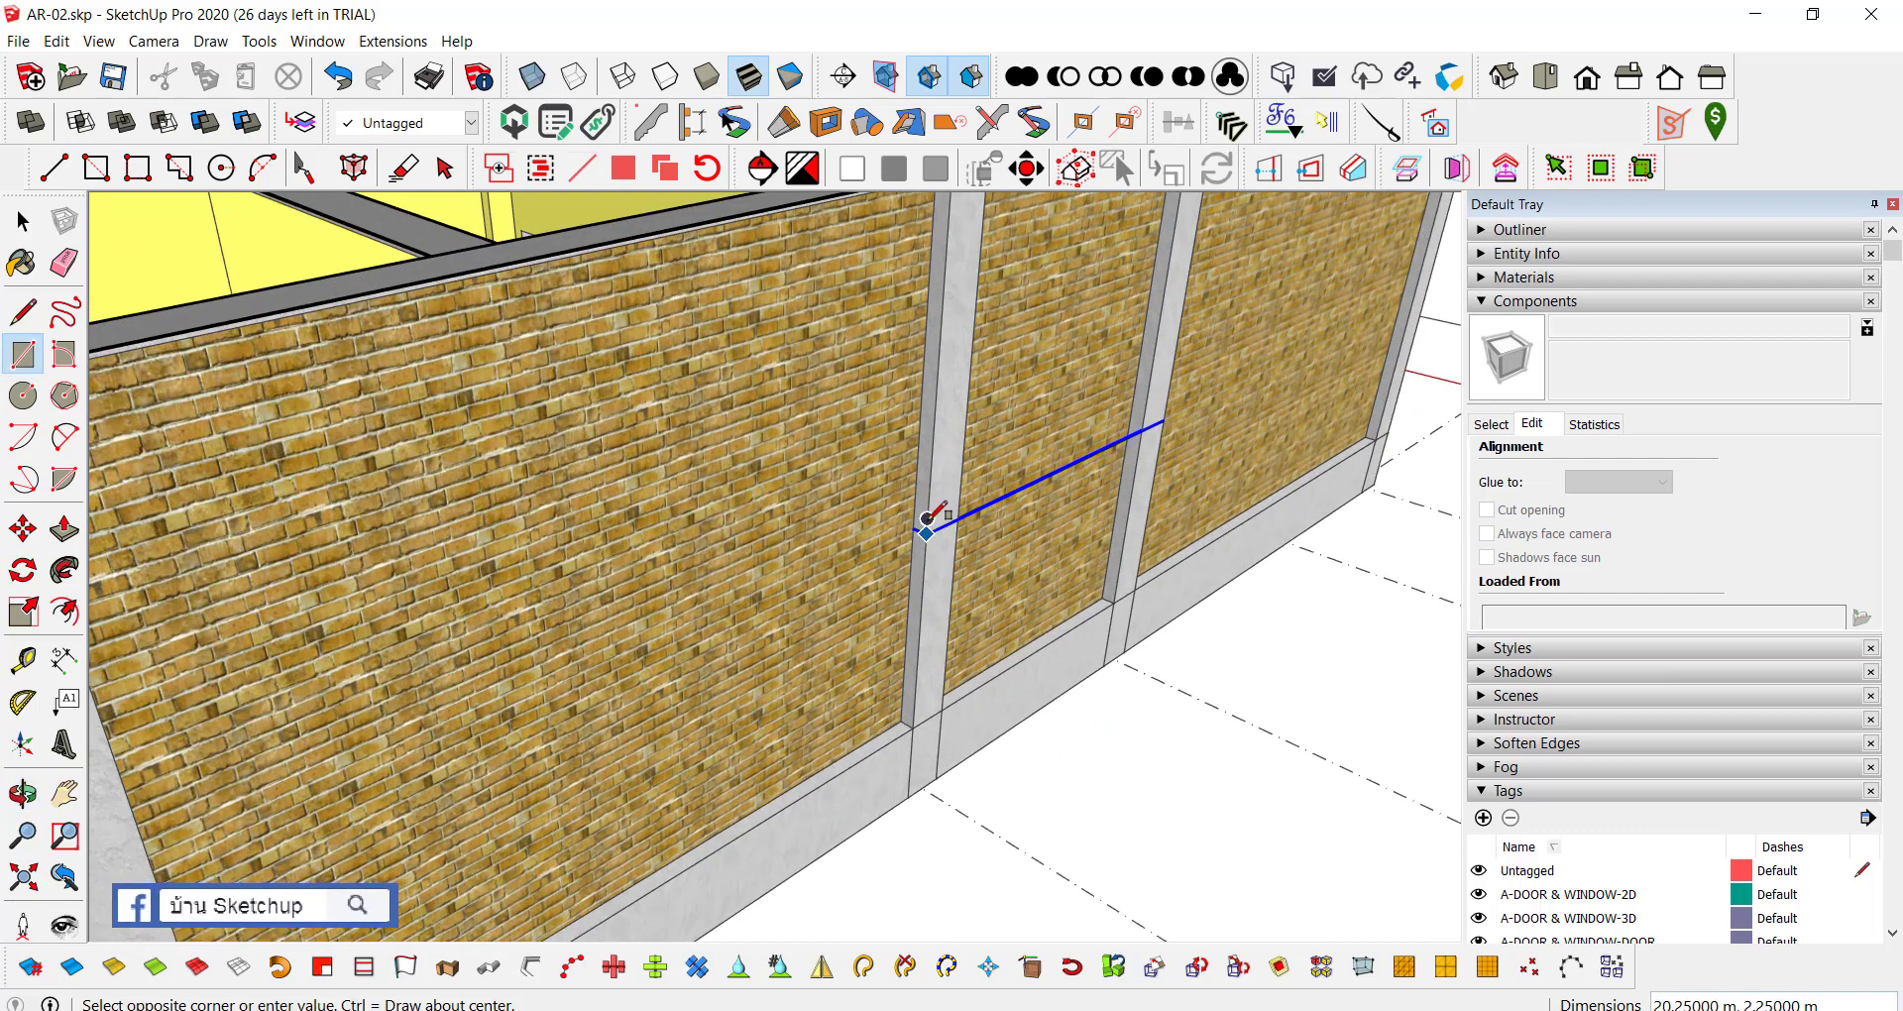
{"action": "key", "text": "Escape"}
{"action": "key", "text": "space"}
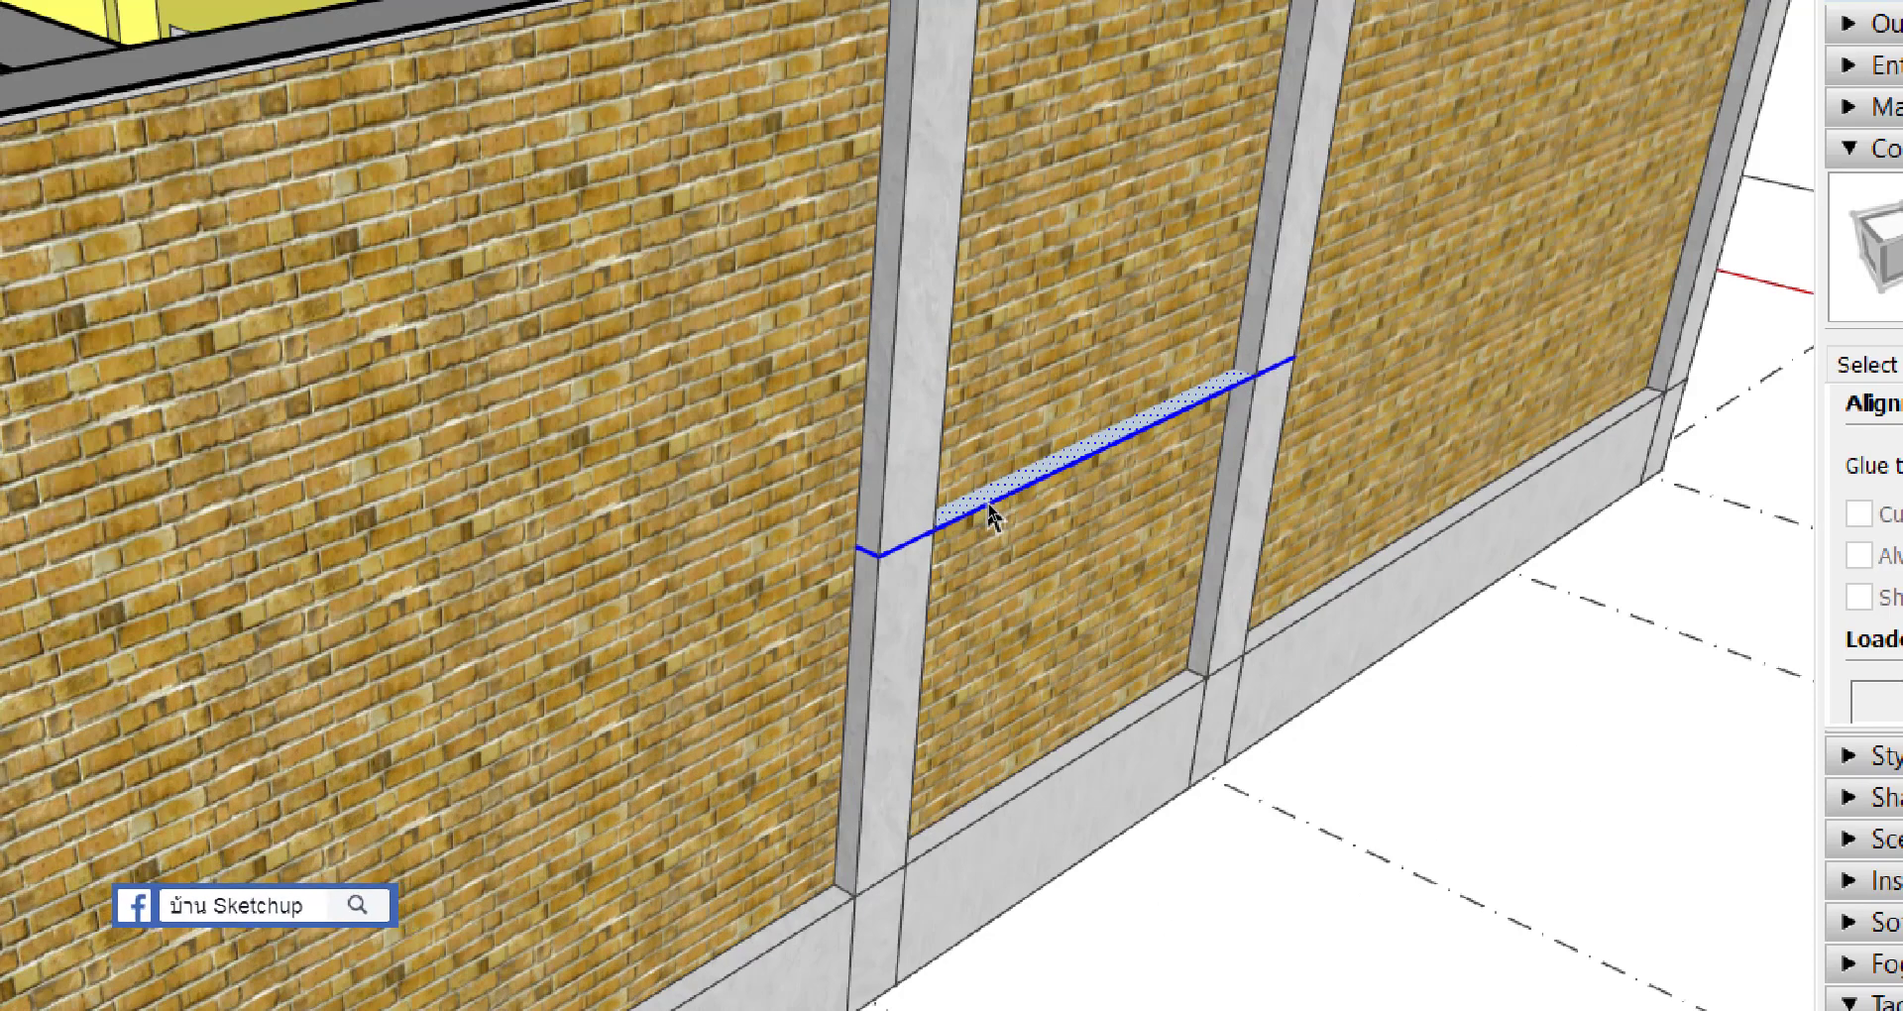
Step: Make the thin strip face a group and open it for editing
{"action": "right_click", "coordinate": [990, 509]}
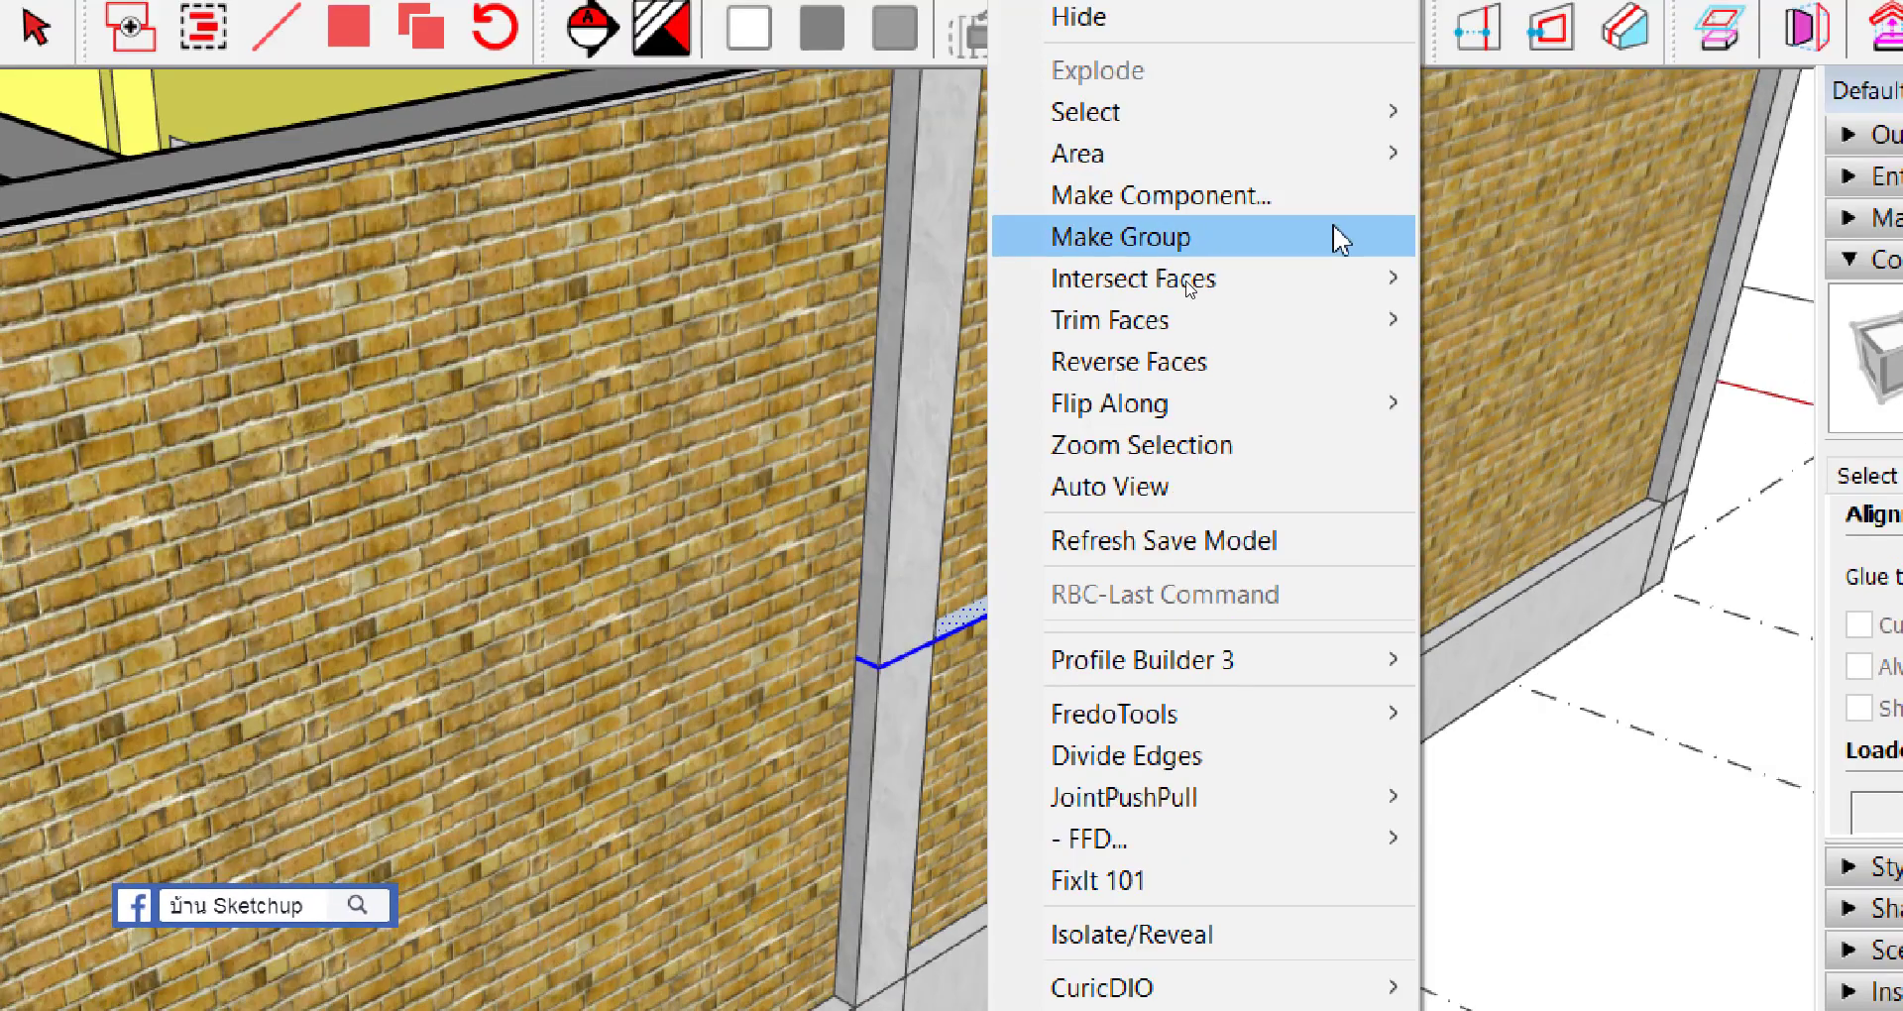
{"action": "left_click", "coordinate": [1333, 127]}
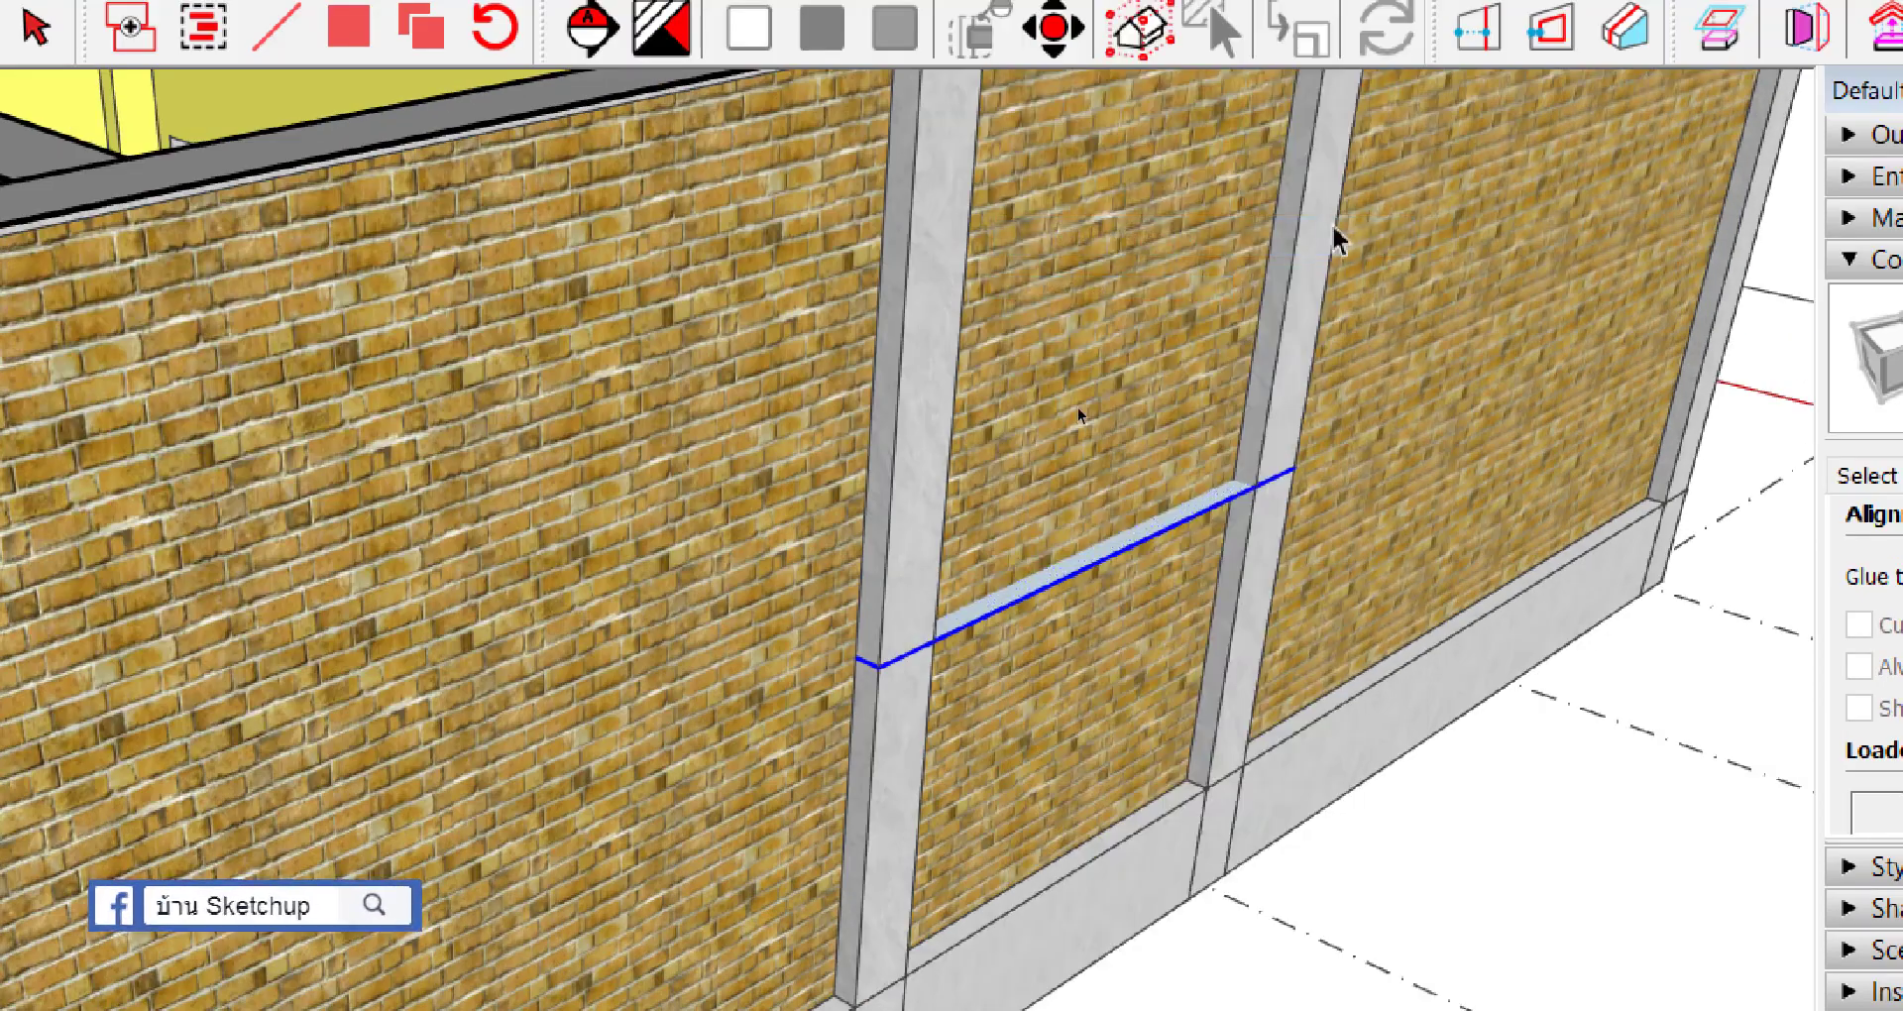
{"action": "double_click", "coordinate": [1073, 573]}
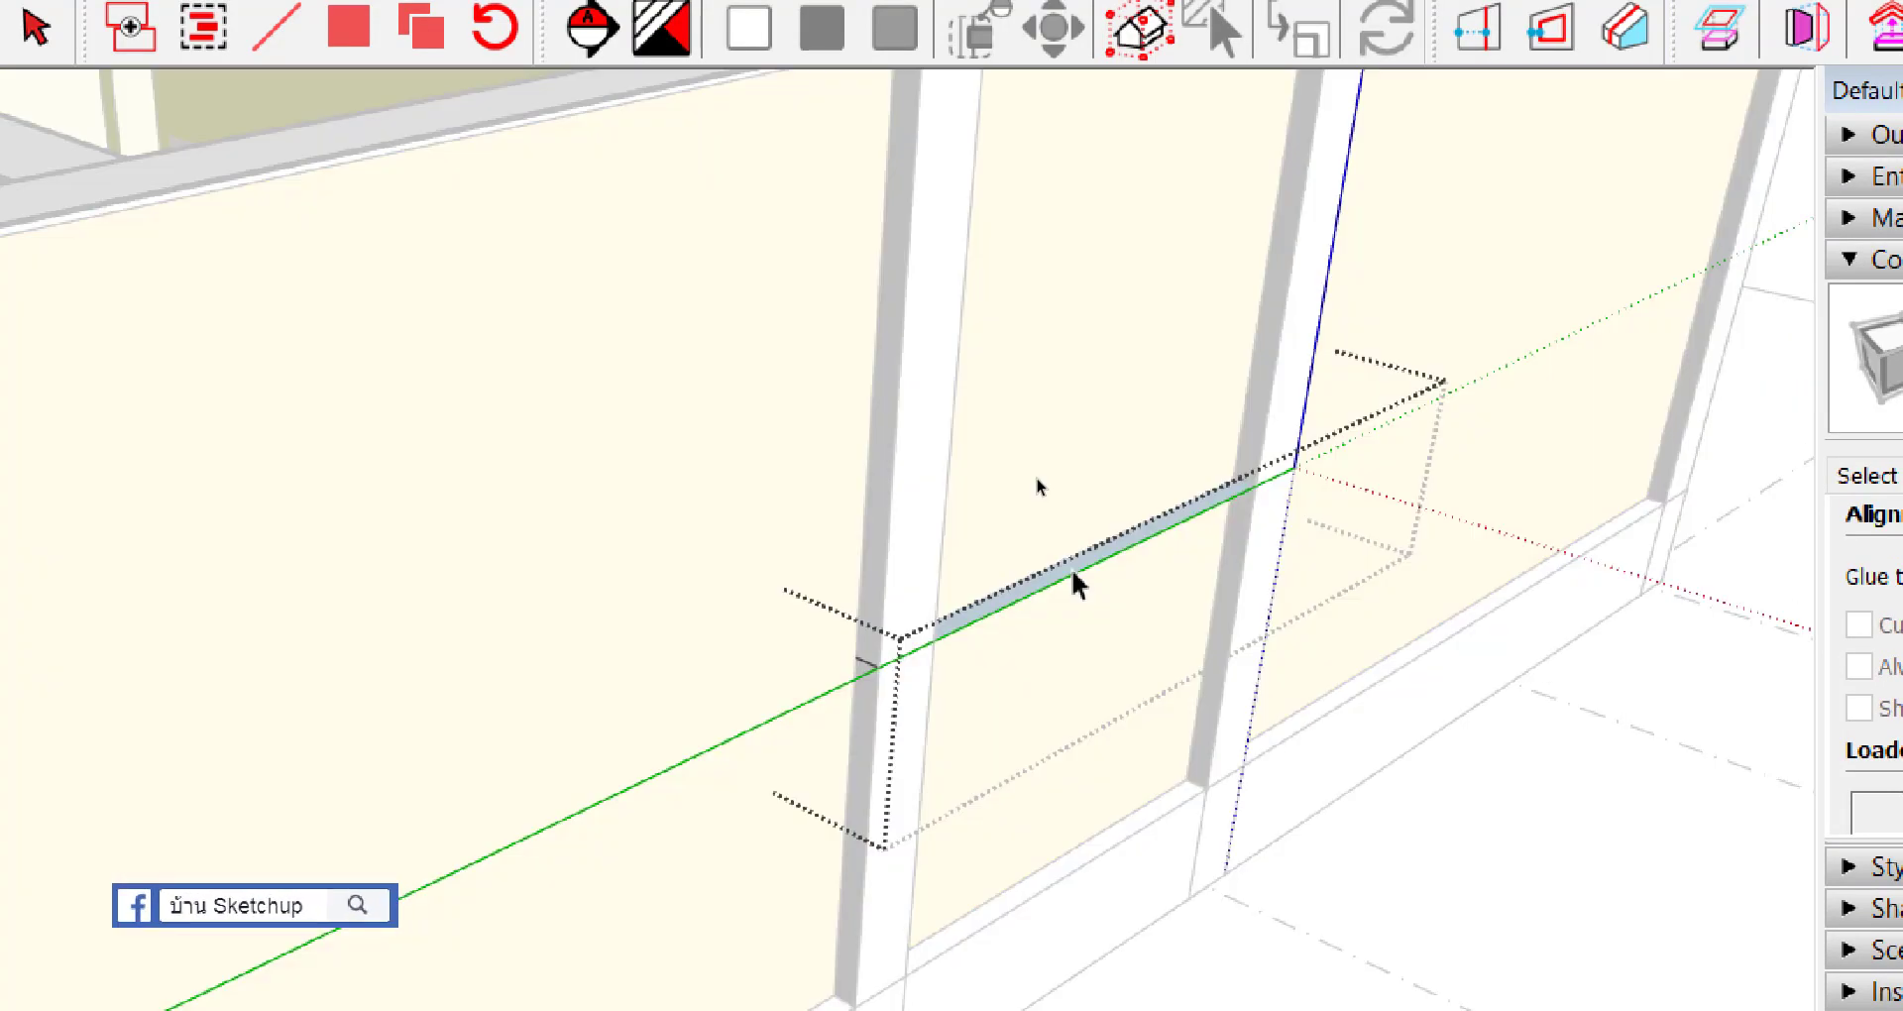
Step: Intersect the strip face and edges with its context via Intersect Faces > With Context
{"action": "scroll", "coordinate": [1073, 573], "scroll_direction": "up", "scroll_amount": 3}
{"action": "middle_click_drag", "start_coordinate": [1070, 585], "coordinate": [799, 499]}
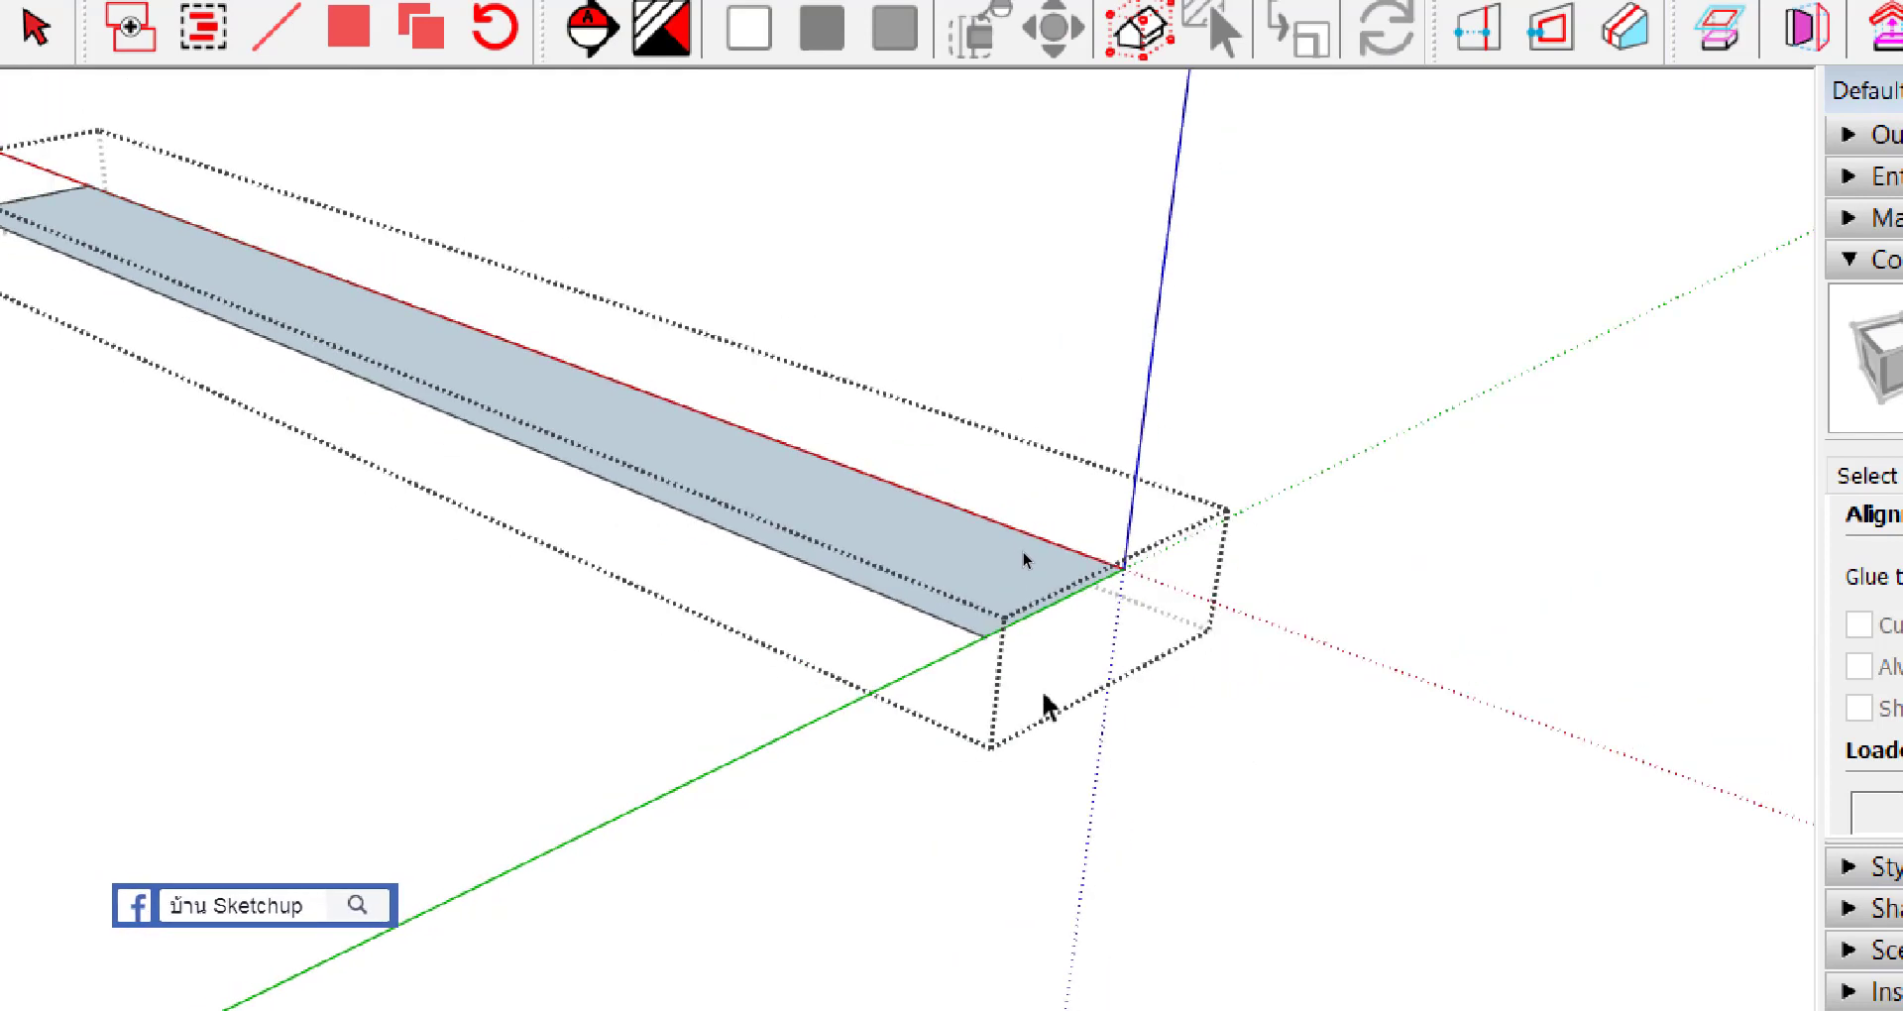
{"action": "scroll", "coordinate": [694, 535], "scroll_direction": "up", "scroll_amount": 2}
{"action": "scroll", "coordinate": [764, 595], "scroll_direction": "up", "scroll_amount": 3}
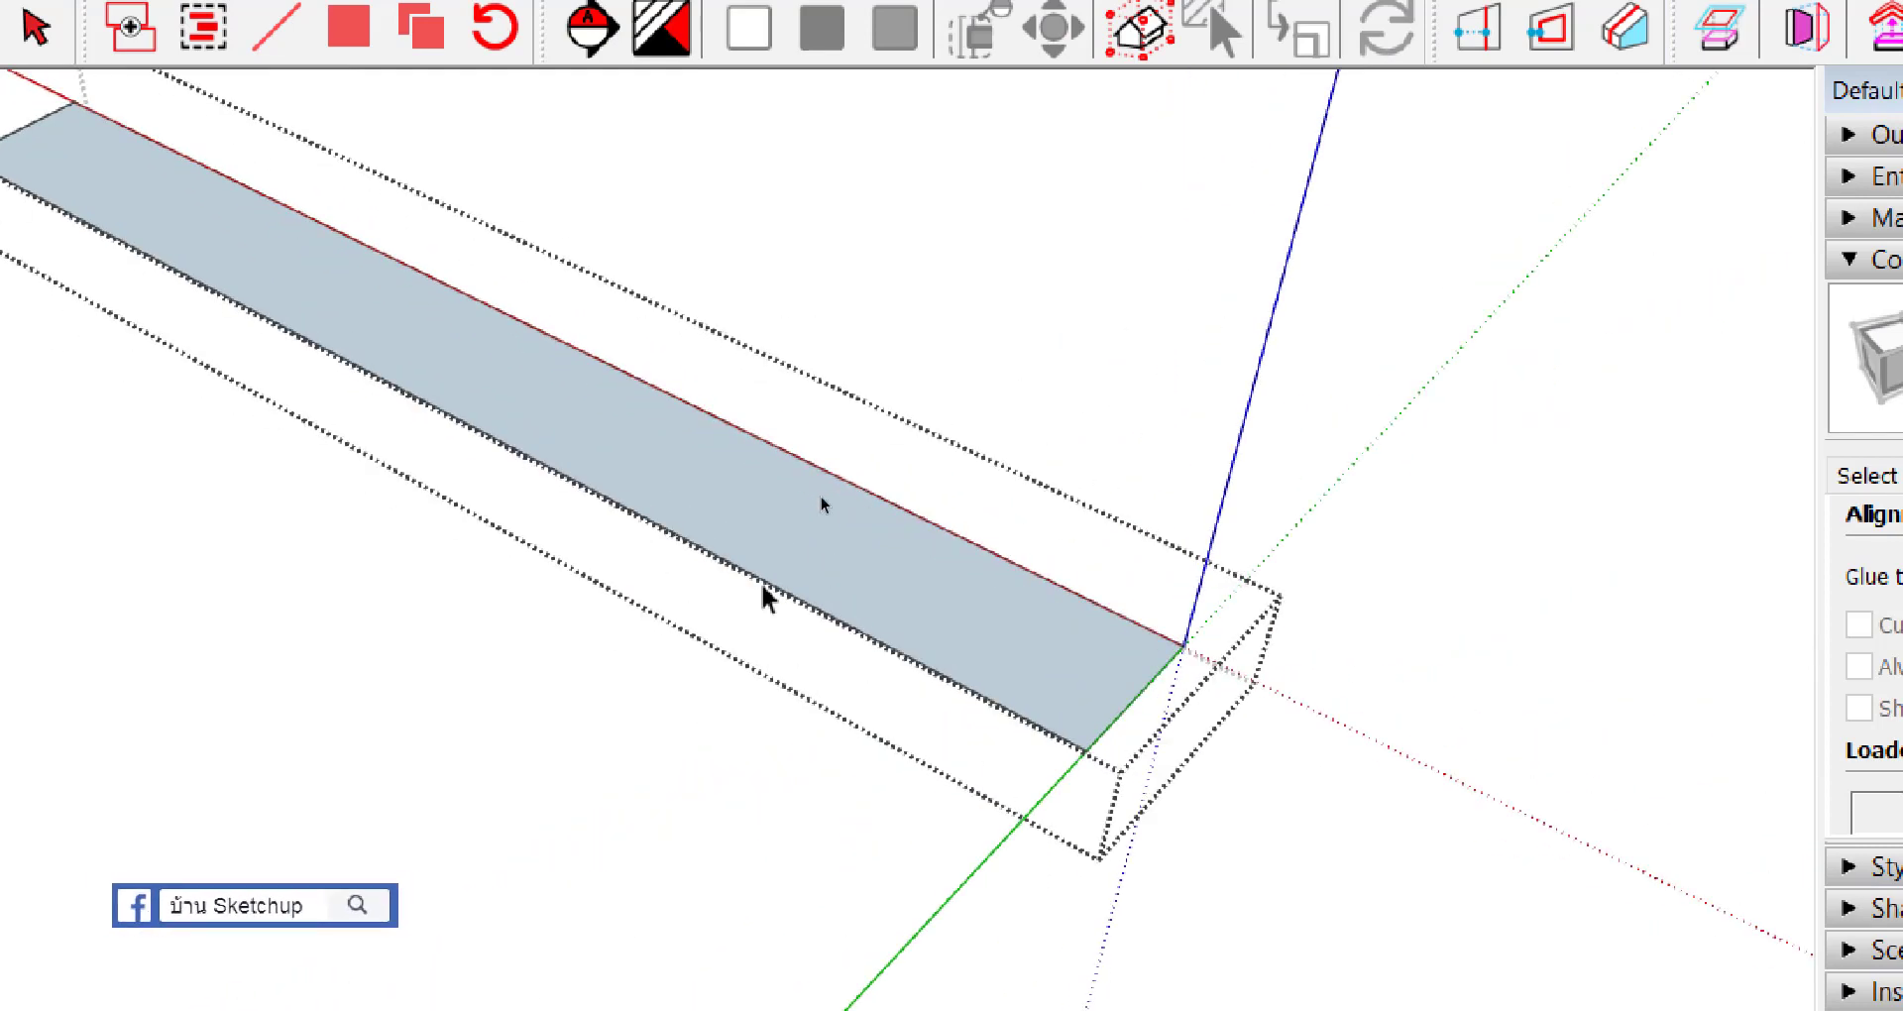
{"action": "mouse_move", "coordinate": [952, 485]}
{"action": "middle_mouse_down"}
{"action": "mouse_move", "coordinate": [637, 501]}
{"action": "mouse_move", "coordinate": [769, 646]}
{"action": "middle_mouse_up"}
{"action": "scroll", "coordinate": [906, 532], "scroll_direction": "up", "scroll_amount": 1}
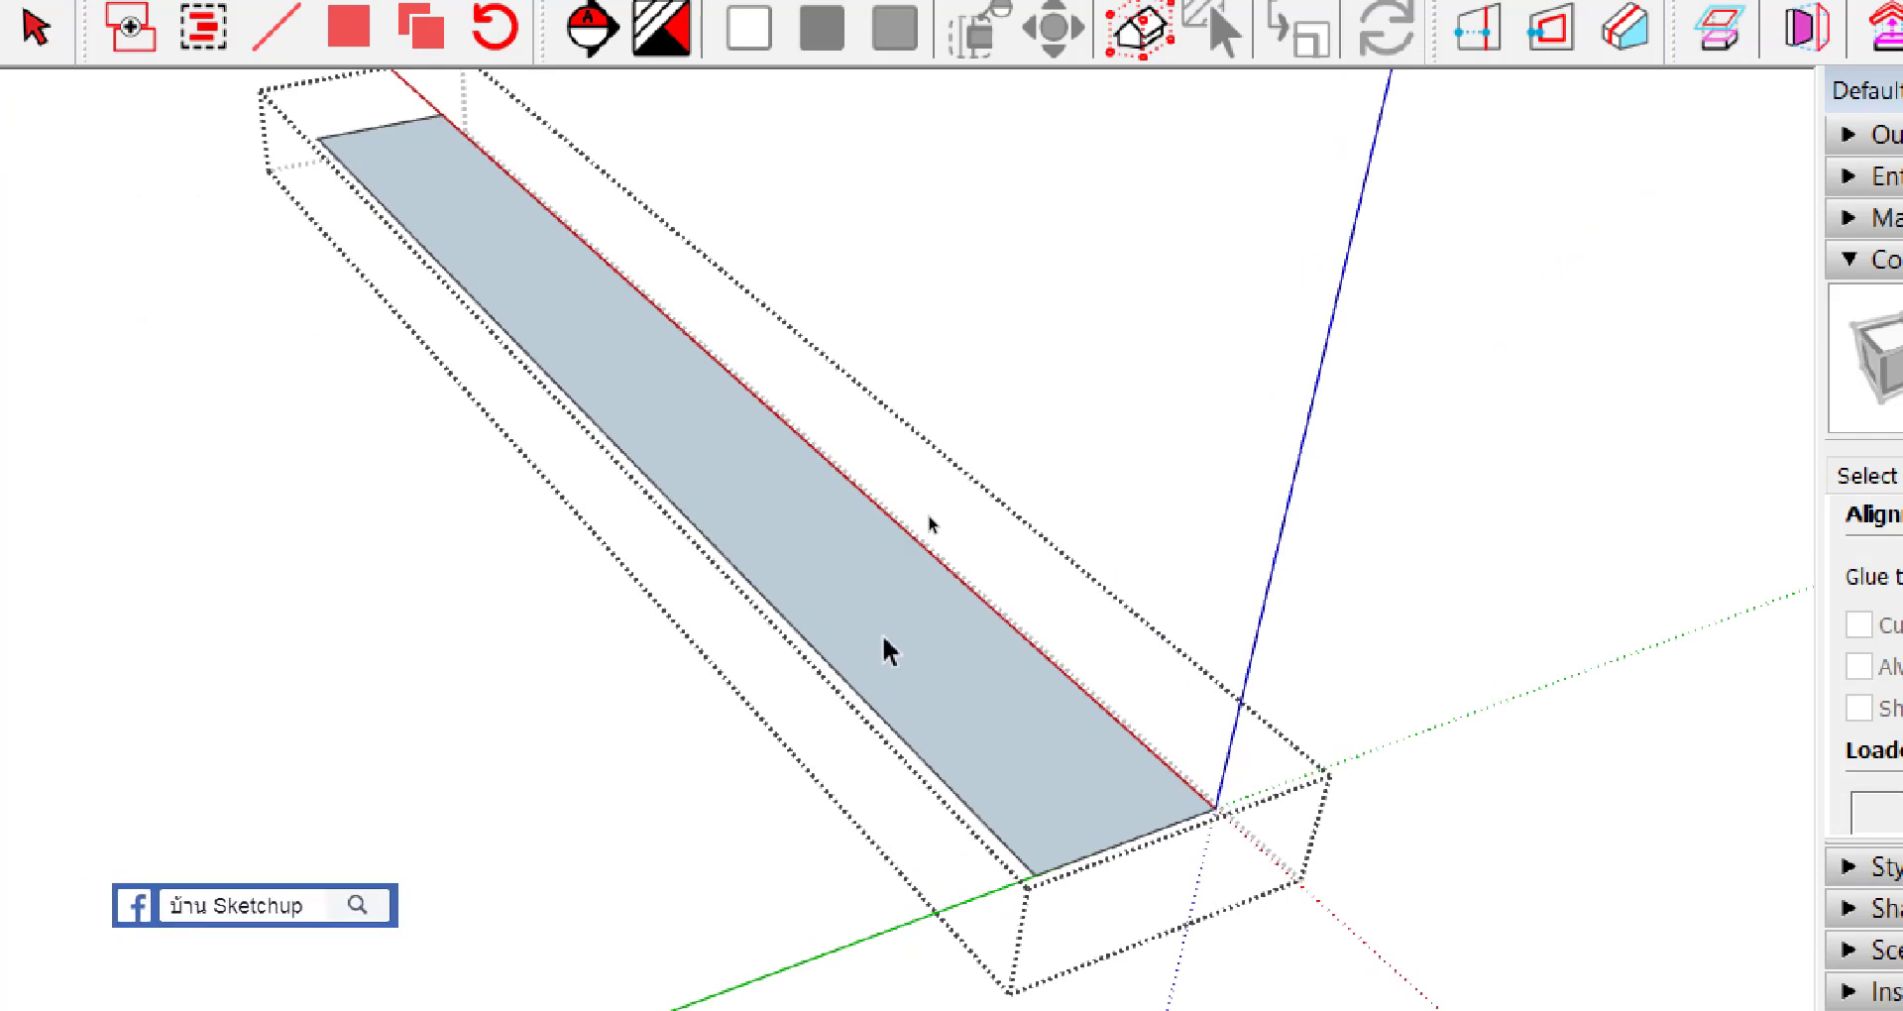
{"action": "double_click", "coordinate": [885, 650]}
{"action": "right_click", "coordinate": [793, 479]}
{"action": "mouse_move", "coordinate": [934, 278]}
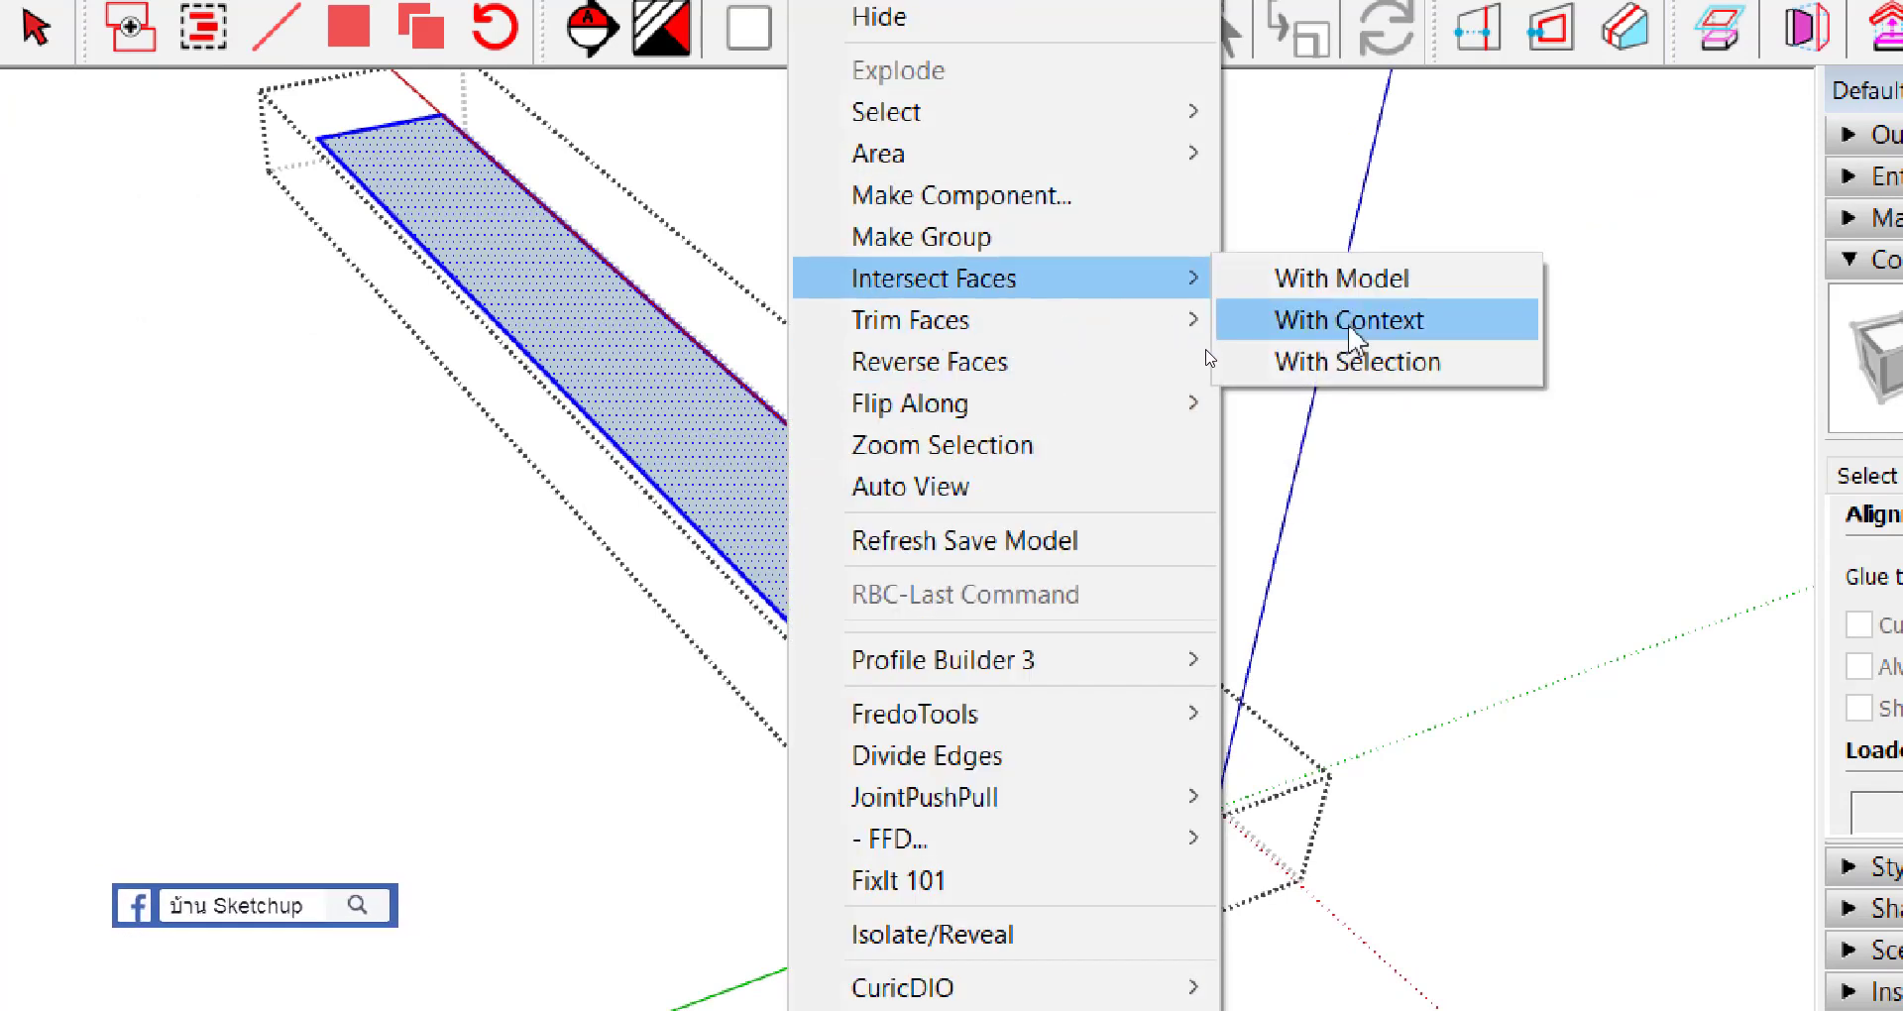
{"action": "left_click", "coordinate": [1386, 297]}
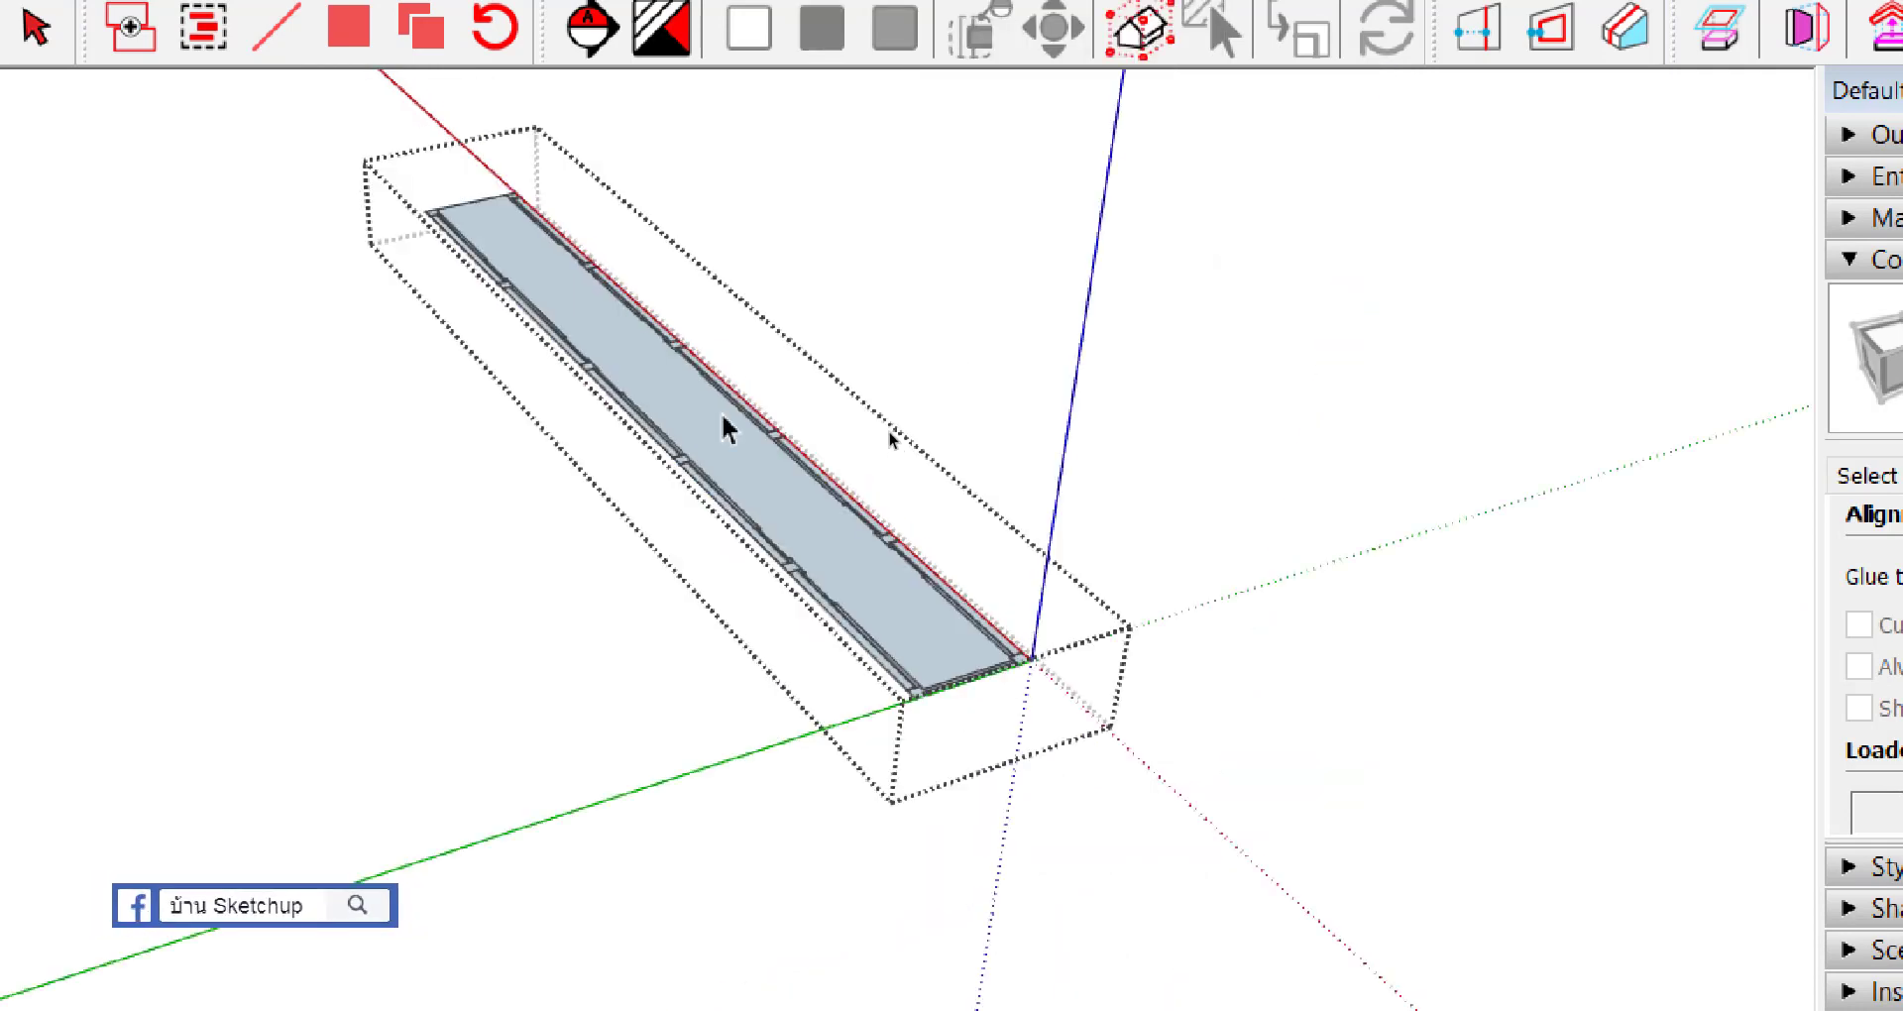
Step: Select the strip face inside the group, then clear the face and edge selection
{"action": "mouse_move", "coordinate": [842, 424]}
{"action": "middle_mouse_down"}
{"action": "mouse_move", "coordinate": [986, 501]}
{"action": "mouse_move", "coordinate": [790, 568]}
{"action": "middle_mouse_up"}
{"action": "scroll", "coordinate": [988, 506], "scroll_direction": "up", "scroll_amount": 2}
{"action": "scroll", "coordinate": [989, 509], "scroll_direction": "up", "scroll_amount": 2}
{"action": "scroll", "coordinate": [790, 568], "scroll_direction": "down", "scroll_amount": 3}
{"action": "middle_click_drag", "start_coordinate": [637, 514], "coordinate": [662, 401]}
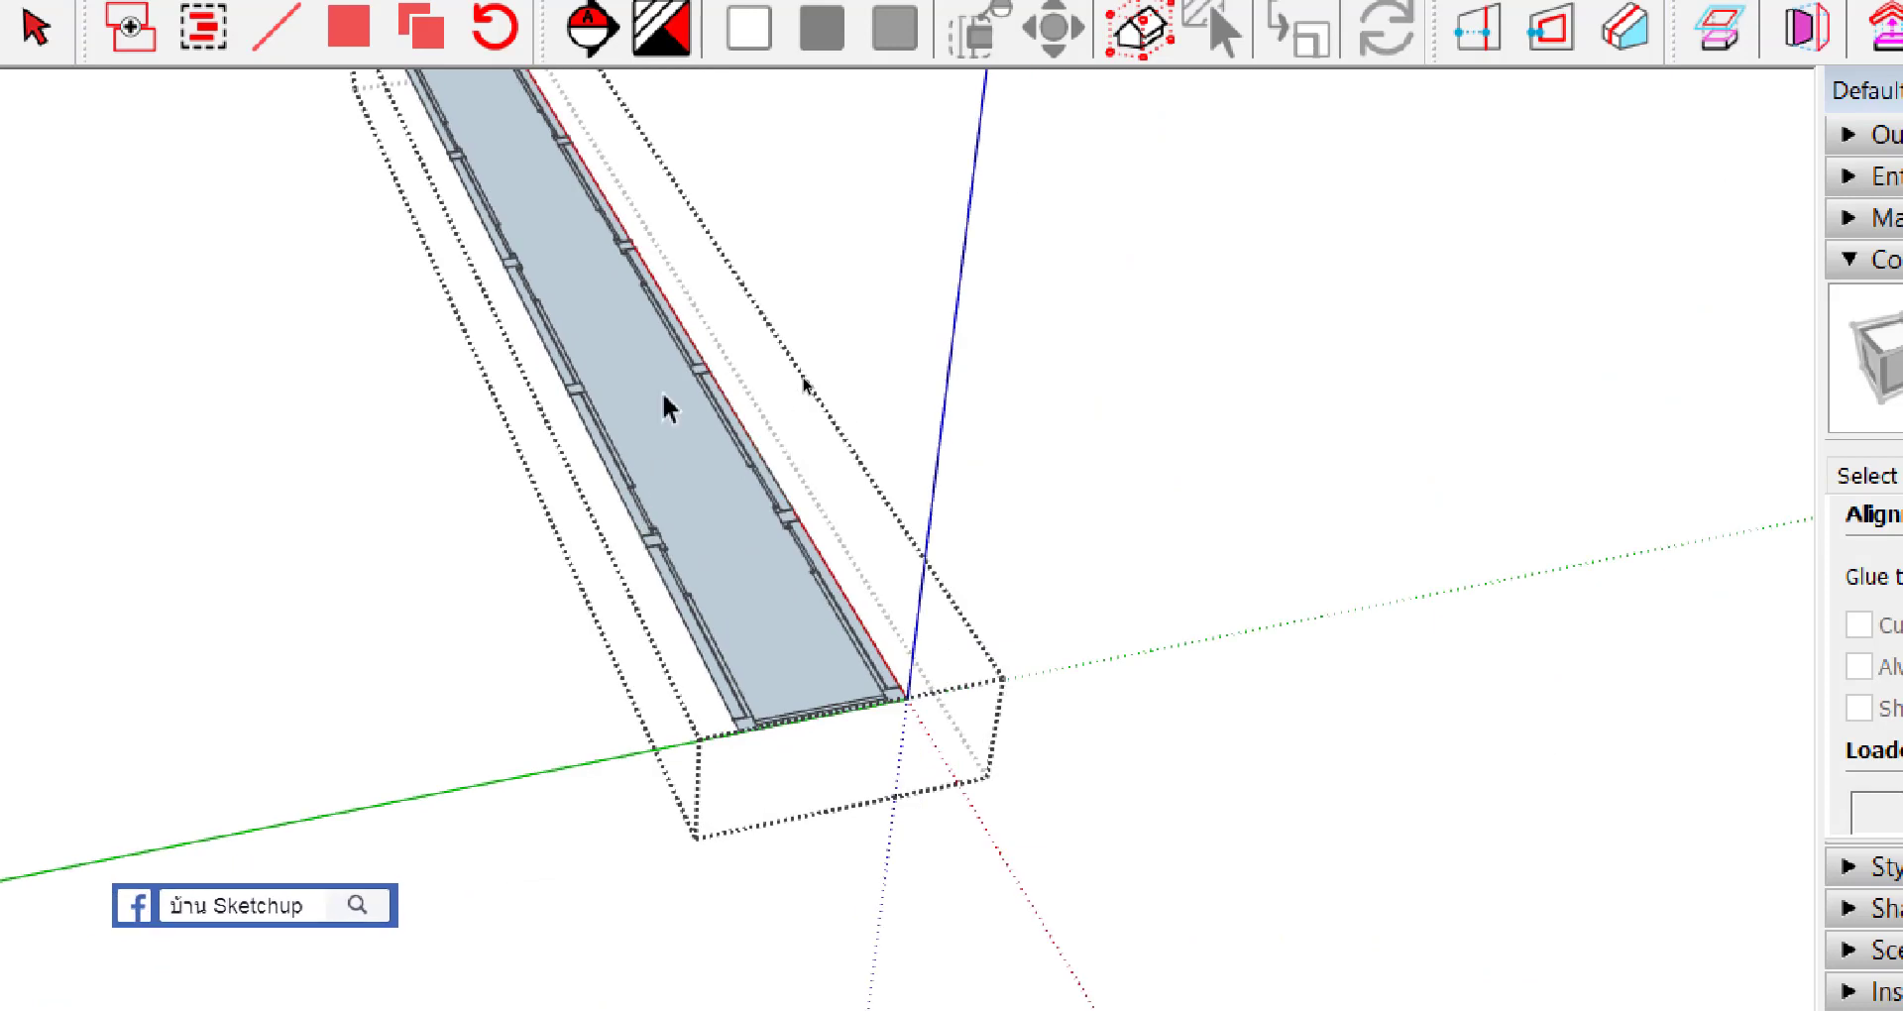
{"action": "left_click", "coordinate": [662, 402]}
{"action": "scroll", "coordinate": [689, 461], "scroll_direction": "down", "scroll_amount": 3}
{"action": "scroll", "coordinate": [689, 461], "scroll_direction": "up", "scroll_amount": 3}
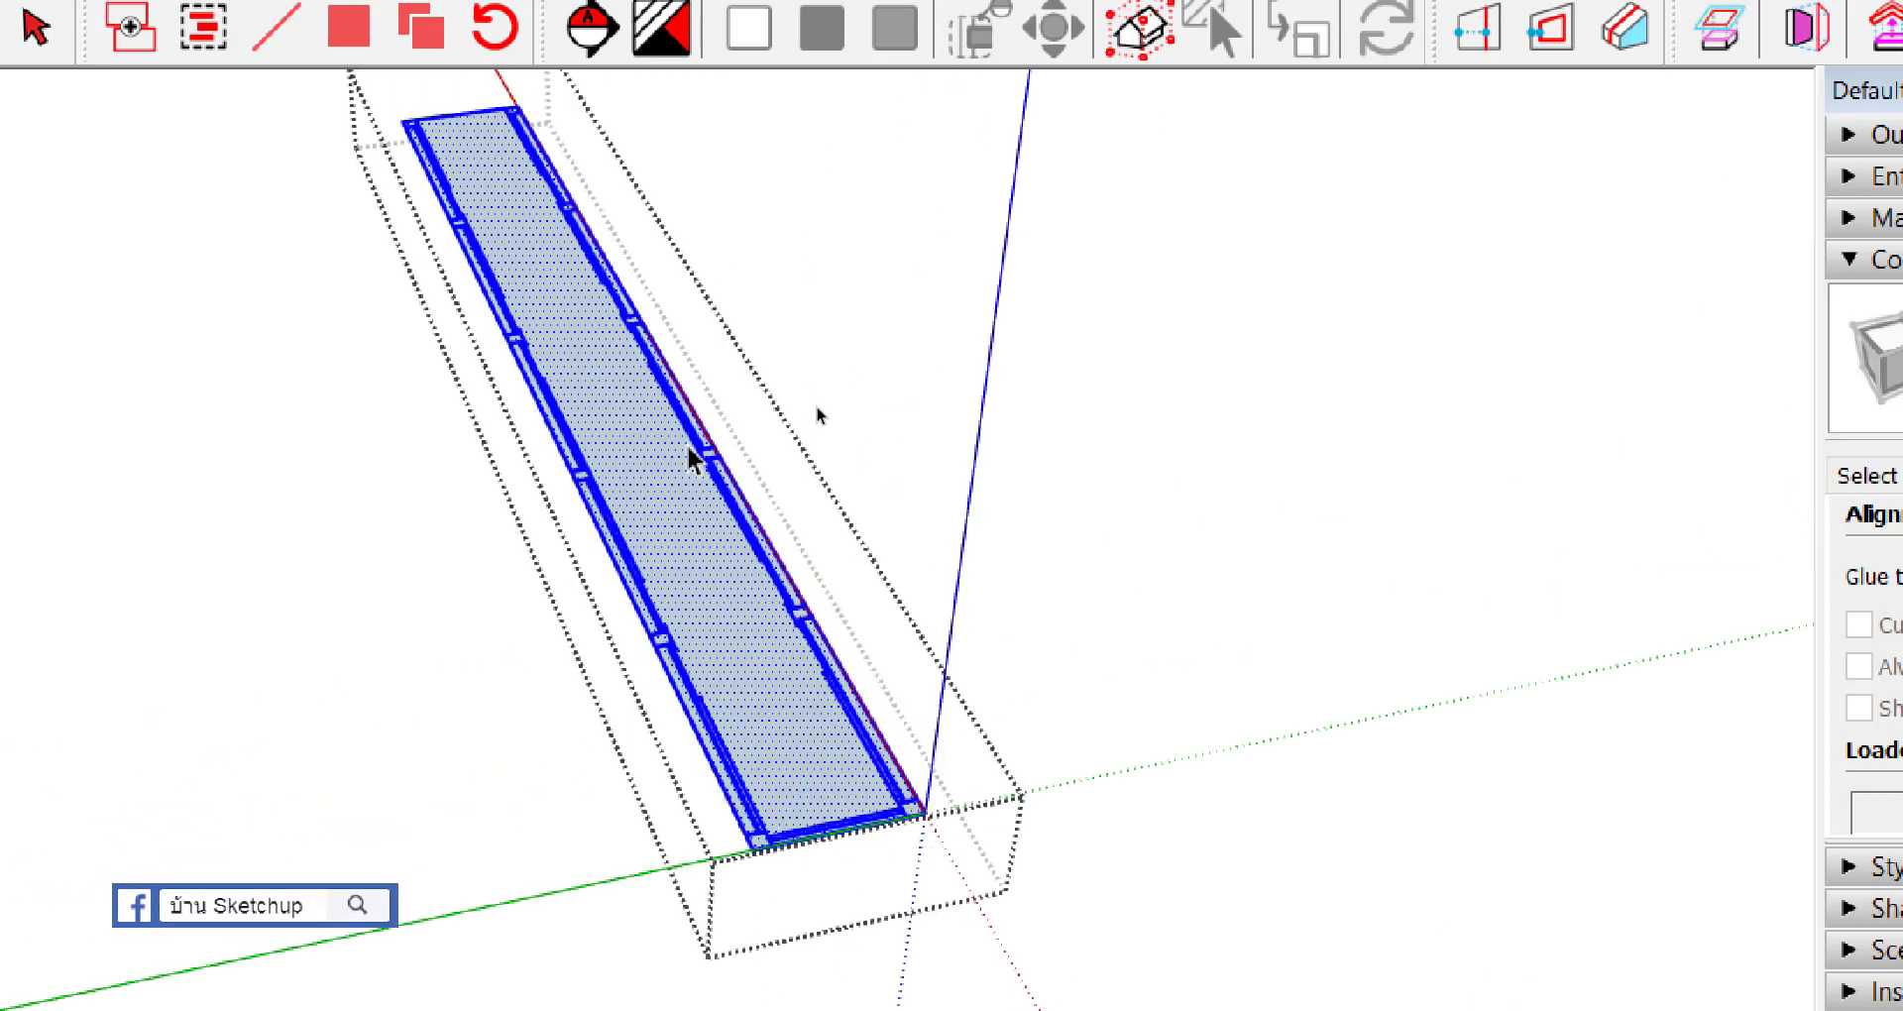
{"action": "scroll", "coordinate": [691, 458], "scroll_direction": "up", "scroll_amount": 2}
{"action": "scroll", "coordinate": [691, 458], "scroll_direction": "up", "scroll_amount": 1}
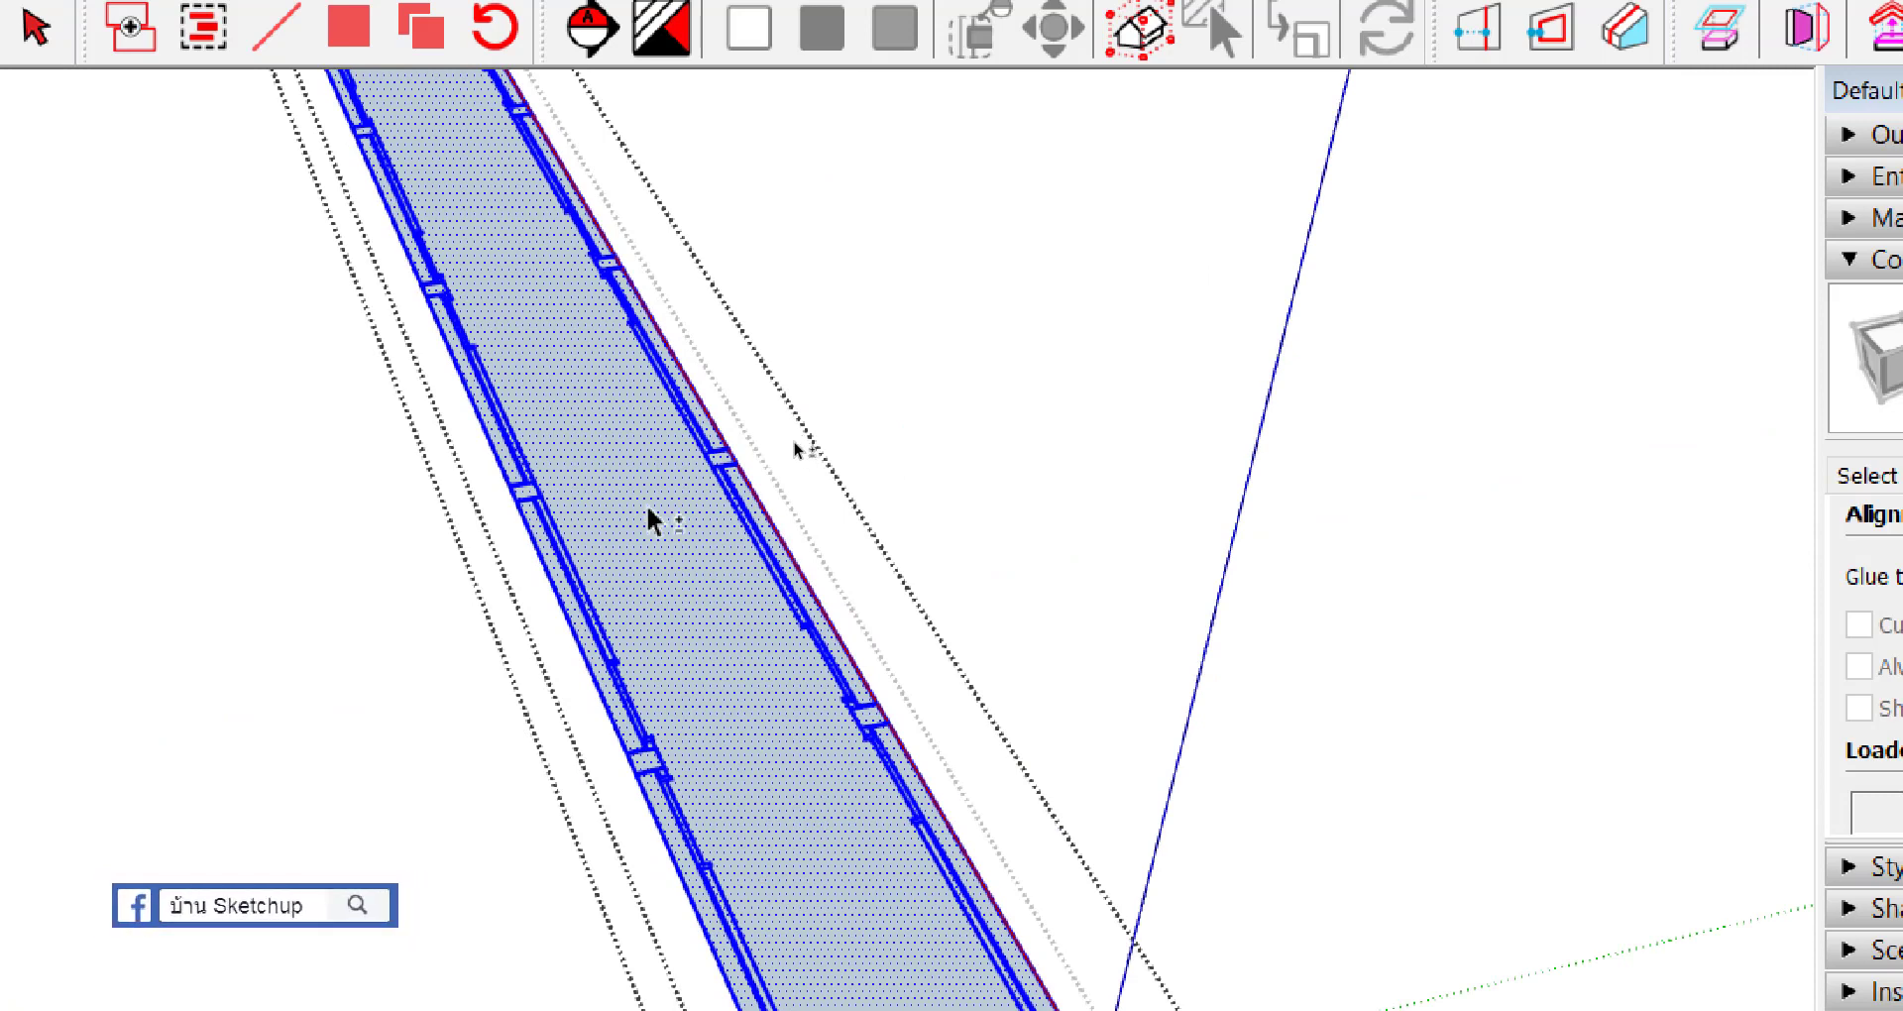
{"action": "left_click", "coordinate": [649, 510], "text": "shift"}
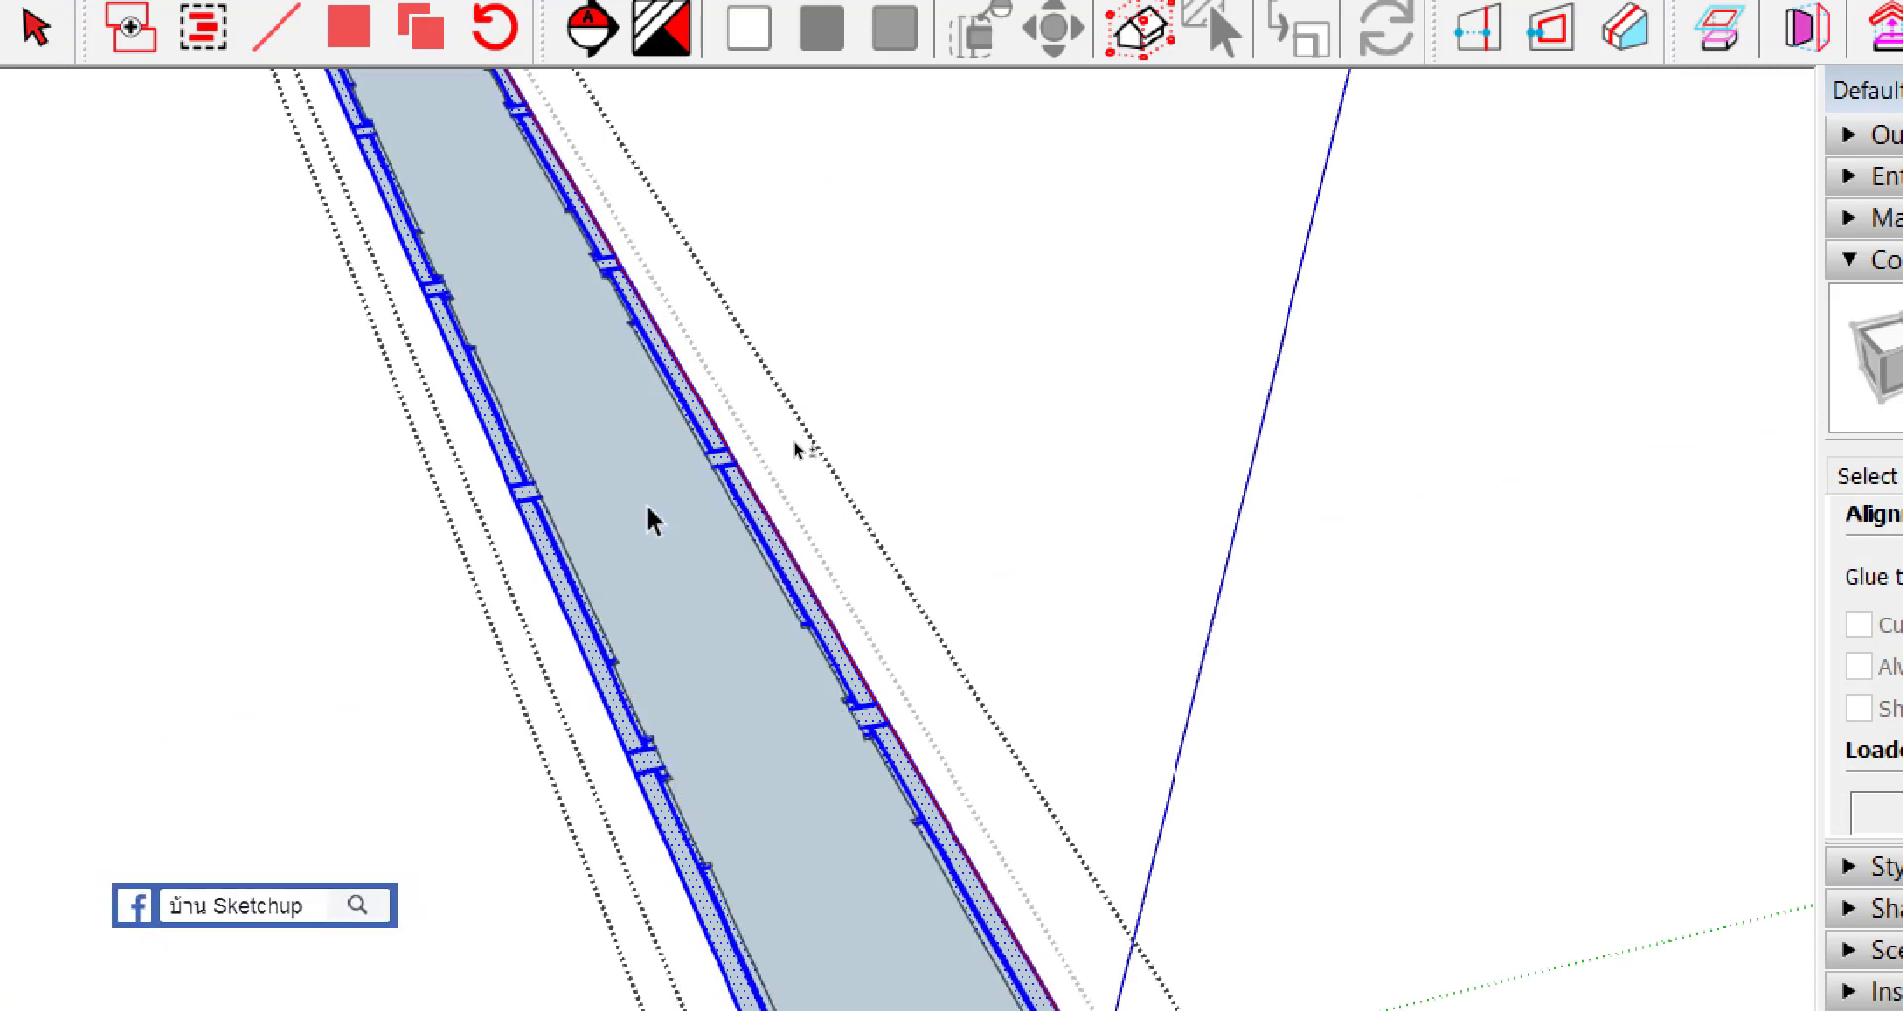
{"action": "left_click", "coordinate": [794, 442]}
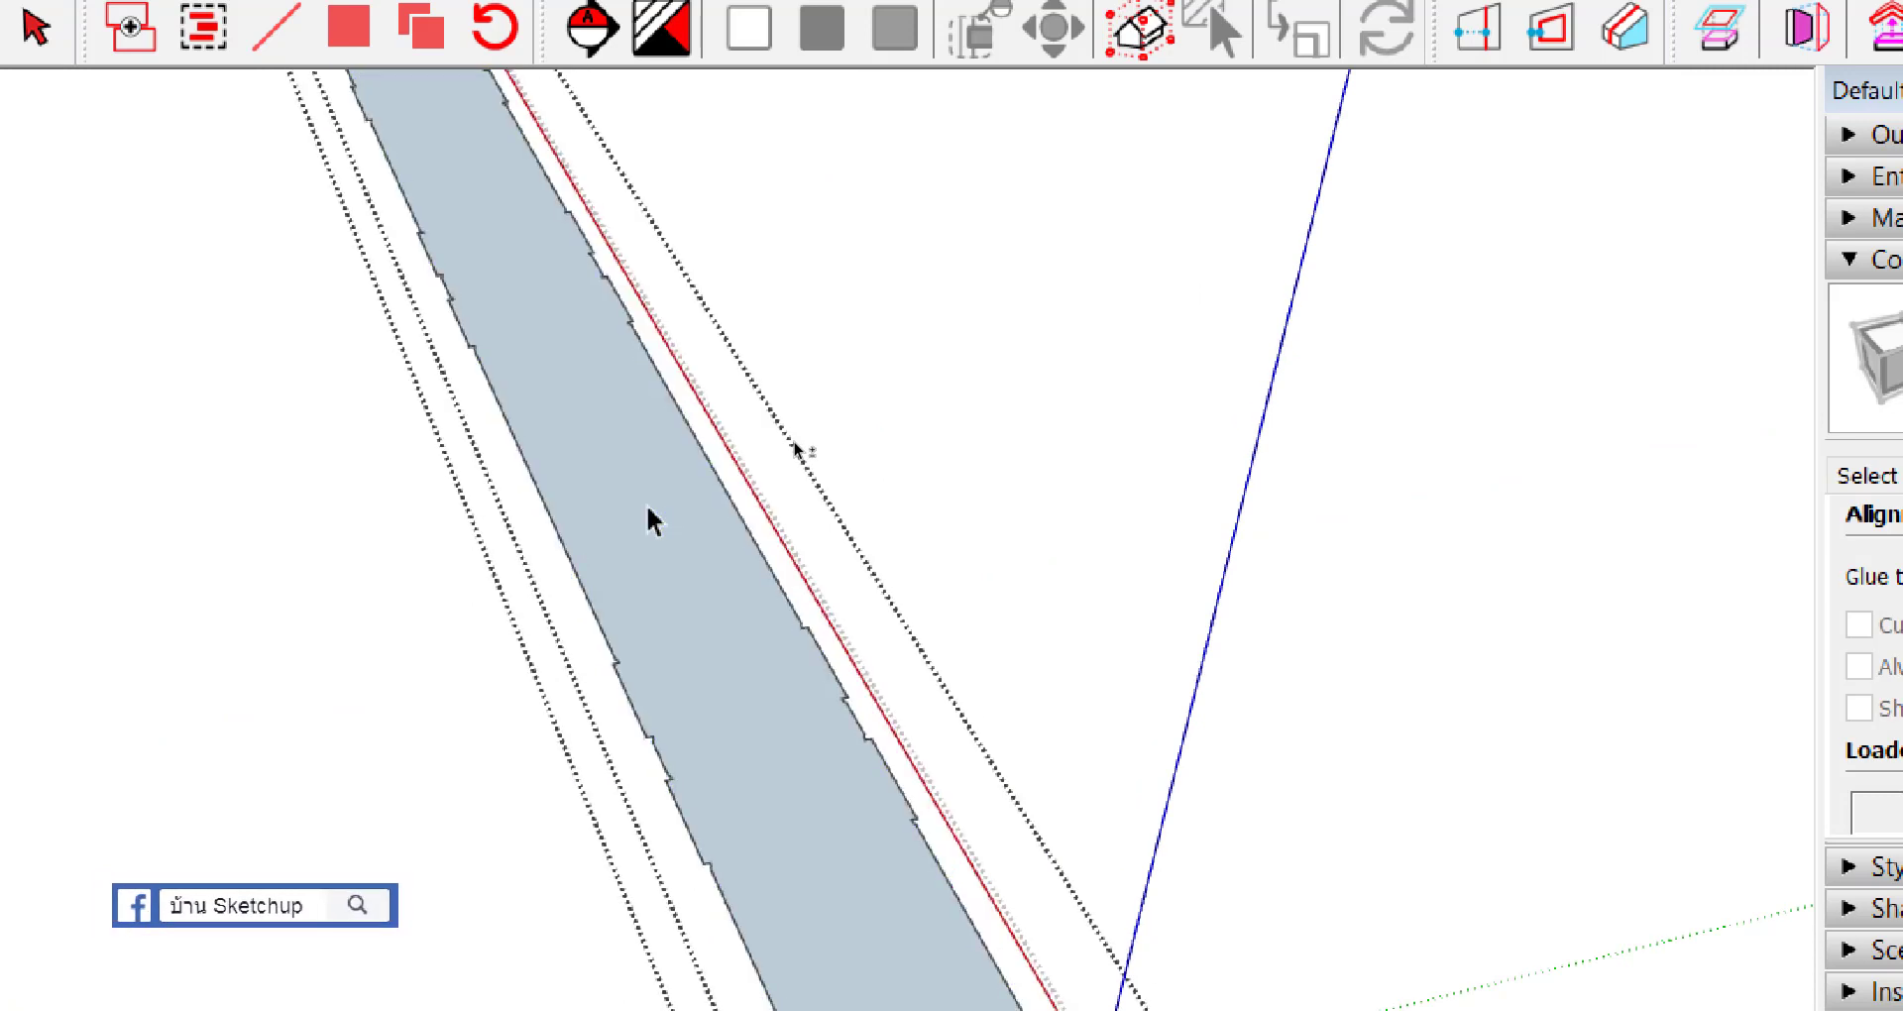
Step: Reselect the strip face, cancel a trial inward offset, and delete the face
{"action": "scroll", "coordinate": [788, 476], "scroll_direction": "down", "scroll_amount": 3}
{"action": "scroll", "coordinate": [634, 624], "scroll_direction": "up", "scroll_amount": 2}
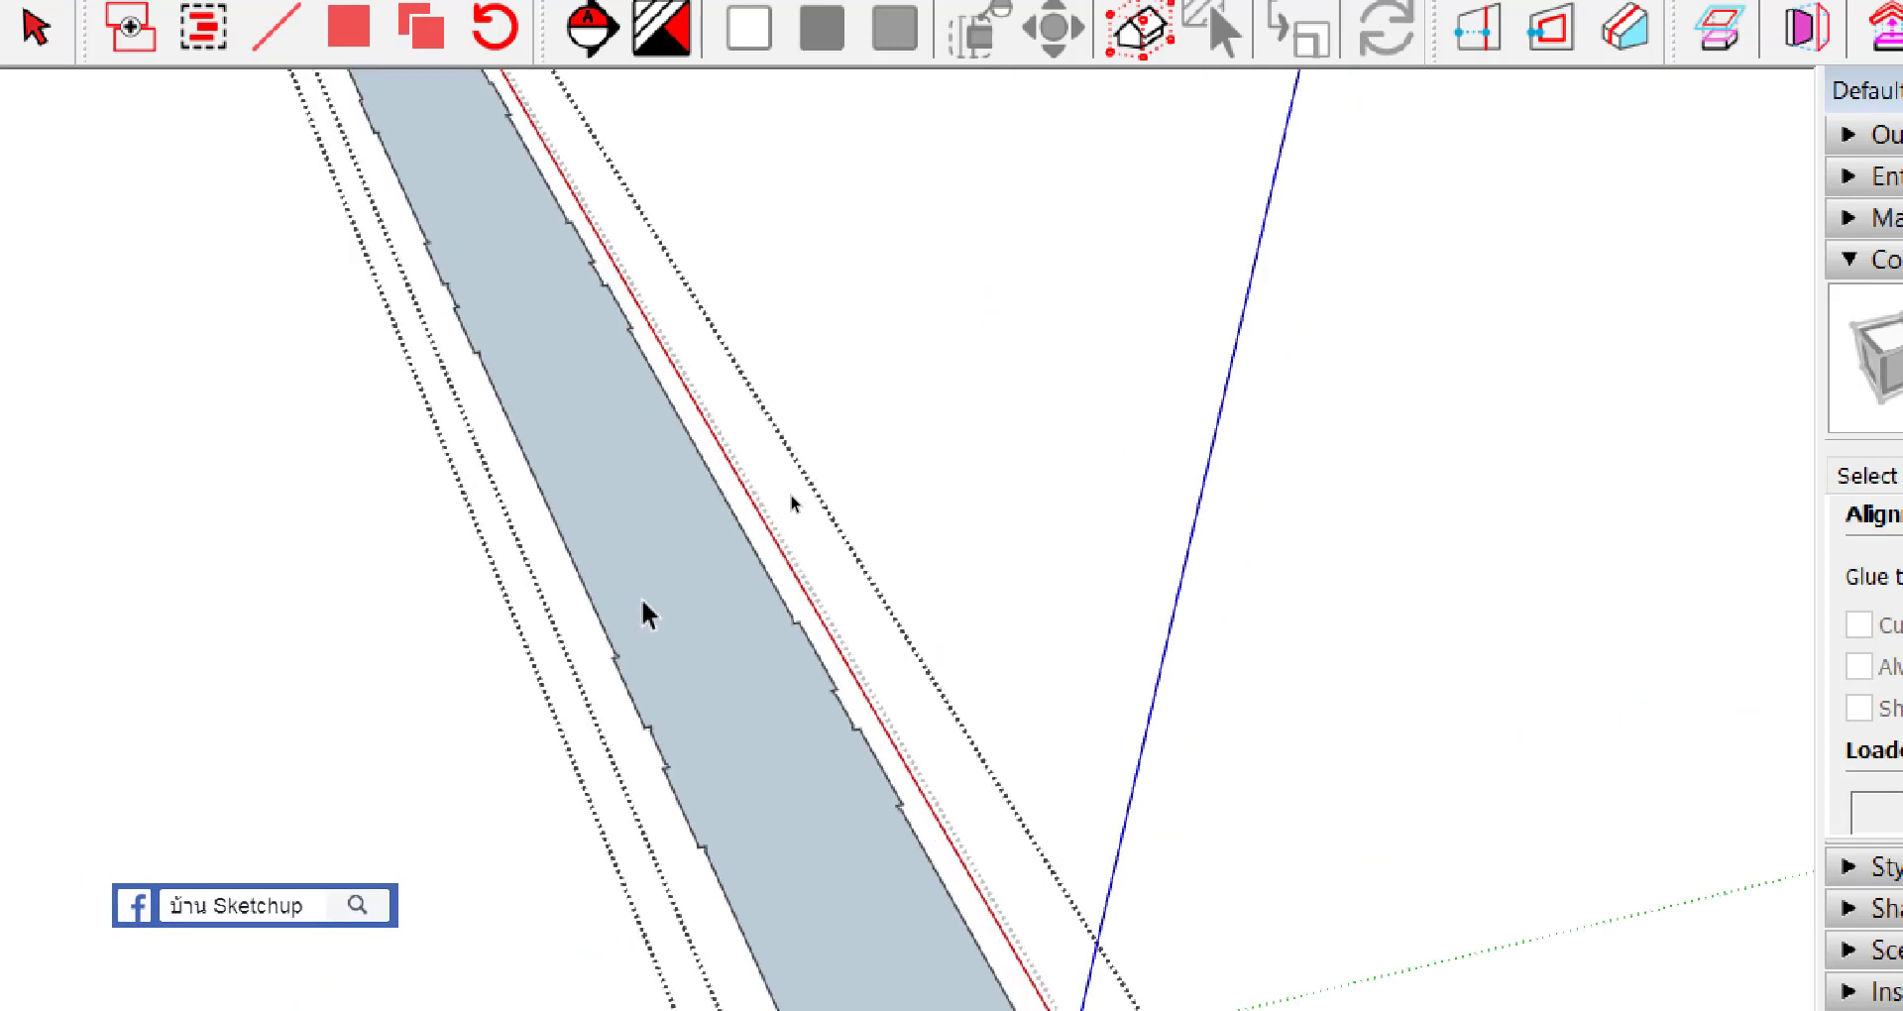
{"action": "scroll", "coordinate": [694, 609], "scroll_direction": "up", "scroll_amount": 2}
{"action": "left_click", "coordinate": [841, 490]}
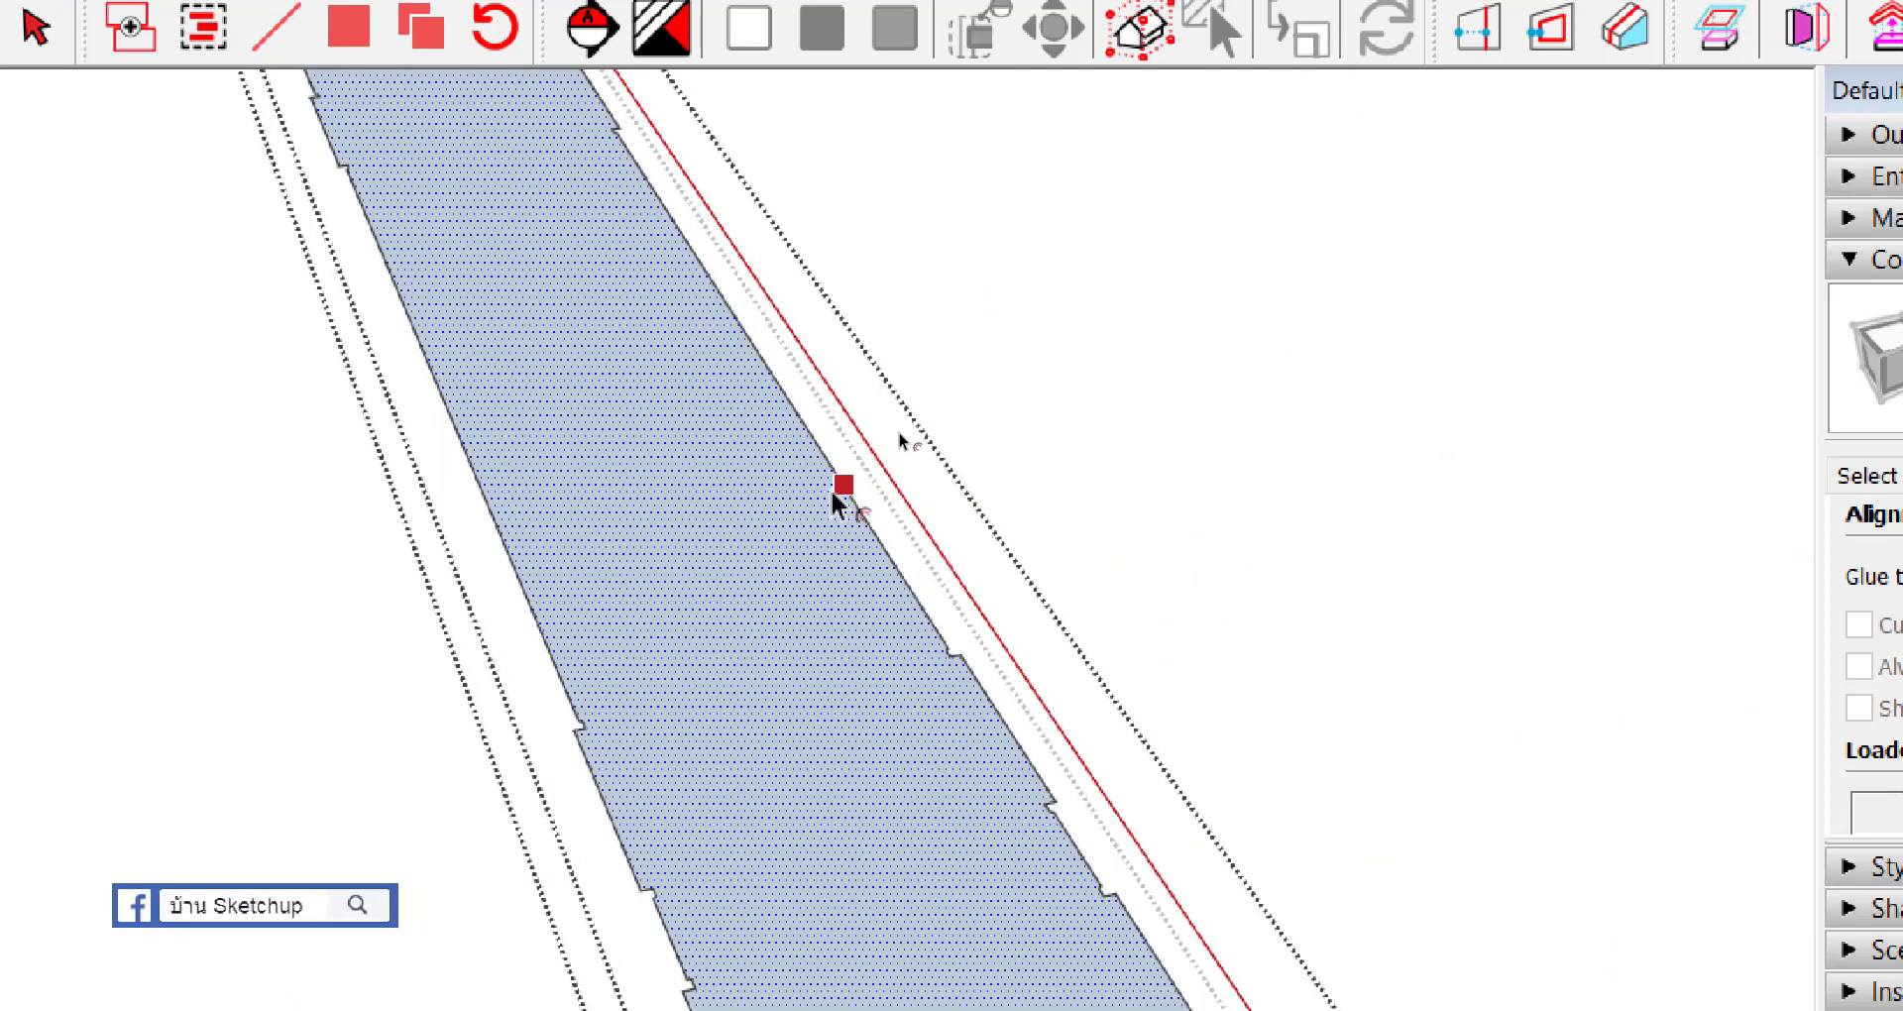
{"action": "left_click_drag", "start_coordinate": [833, 494], "coordinate": [824, 514]}
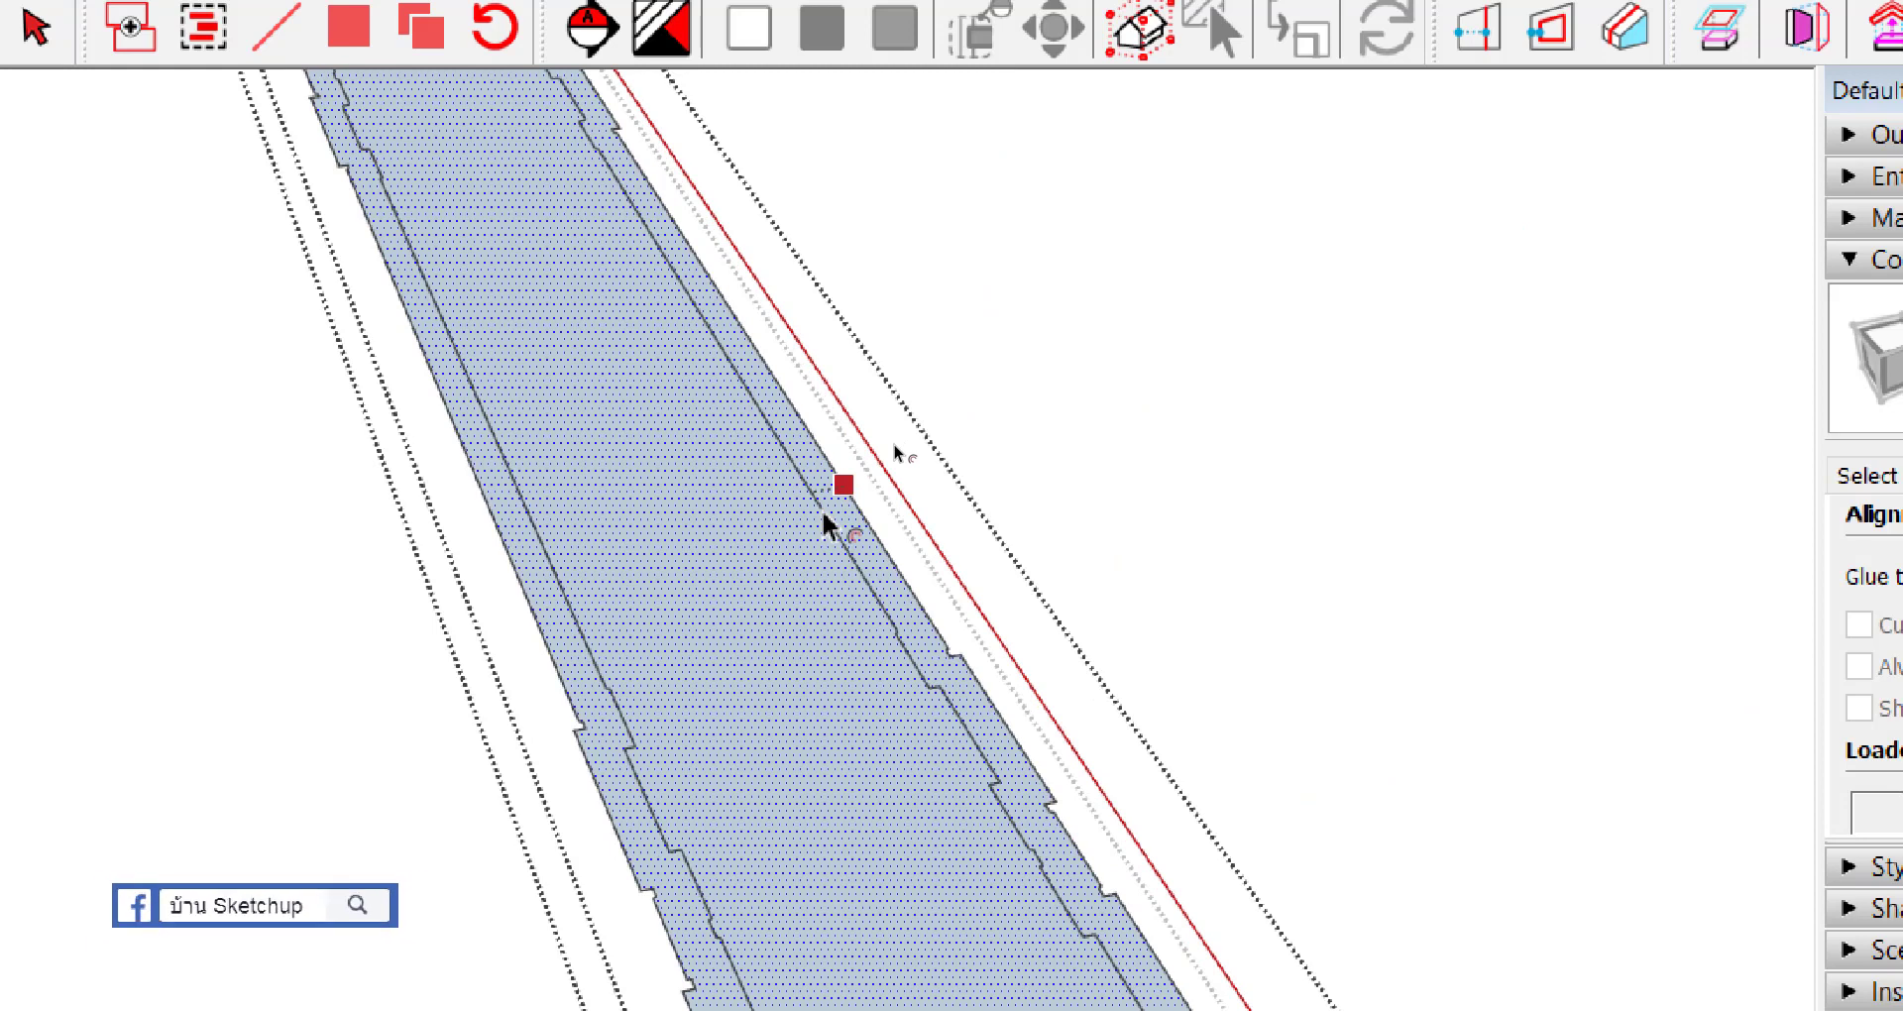
{"action": "key", "text": "space"}
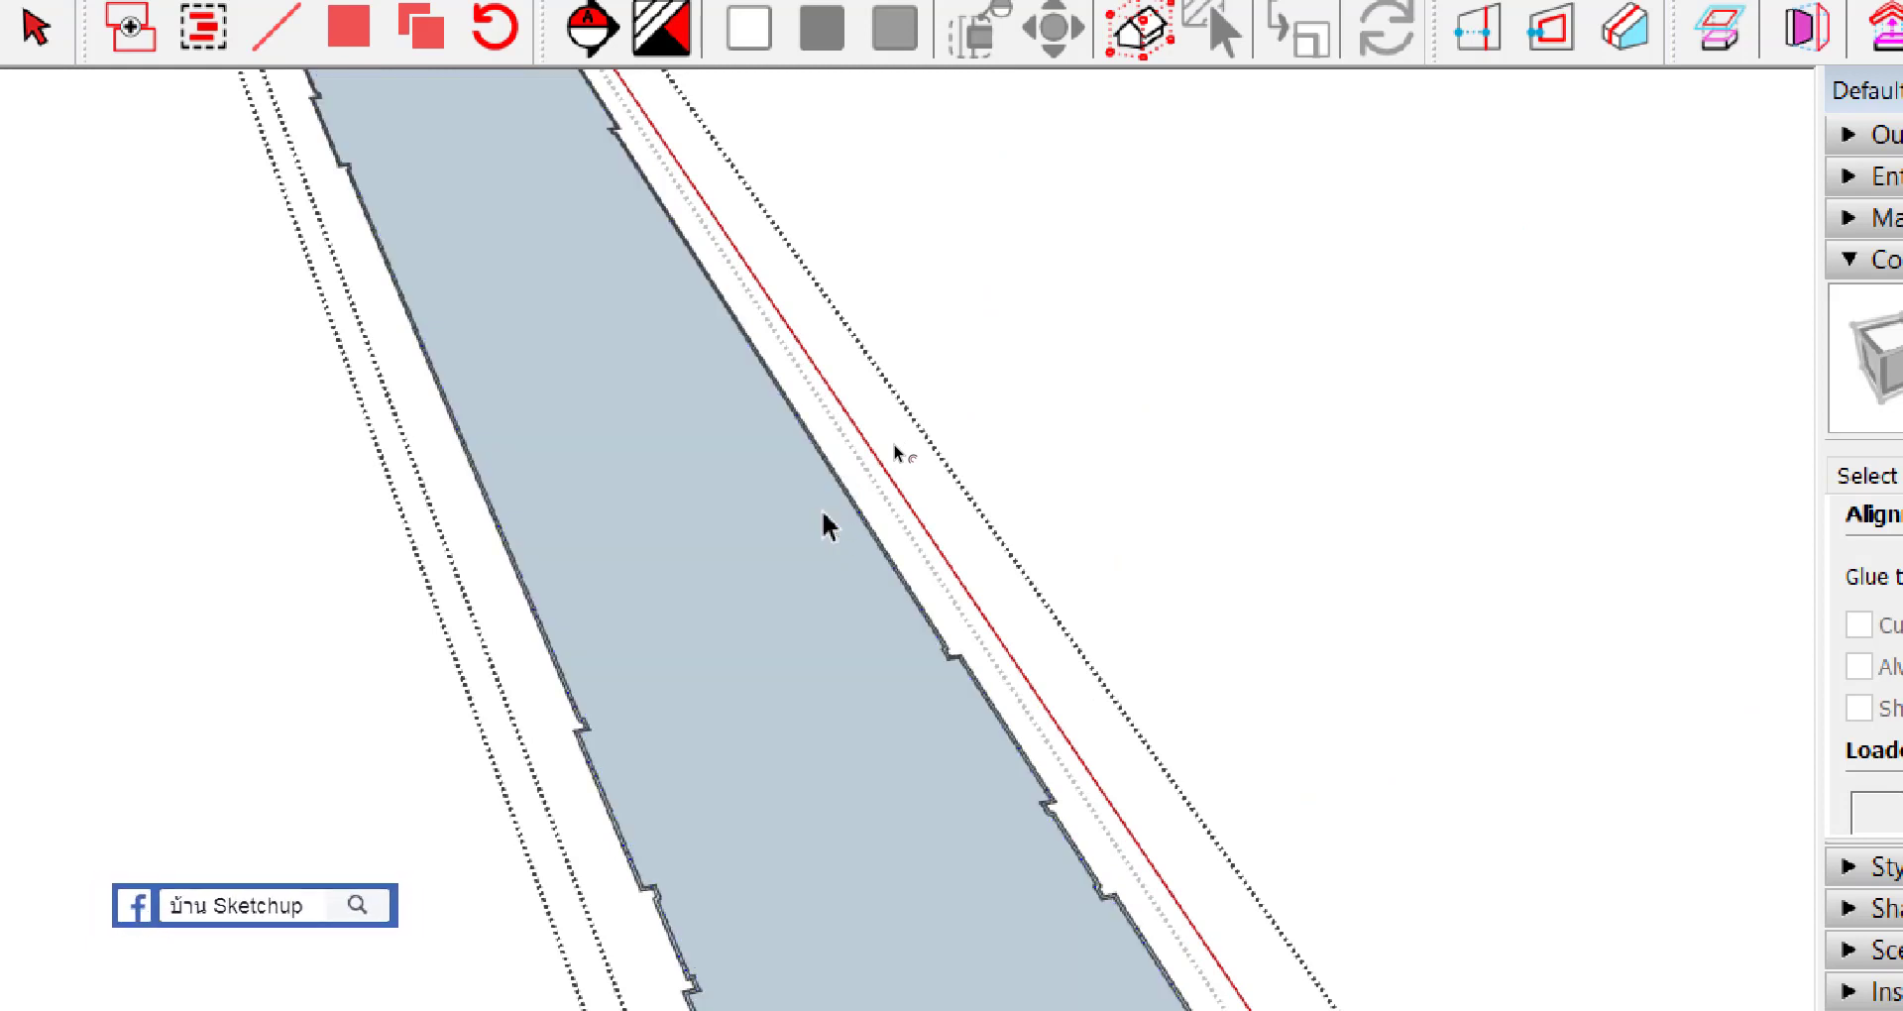
{"action": "key", "text": "Escape"}
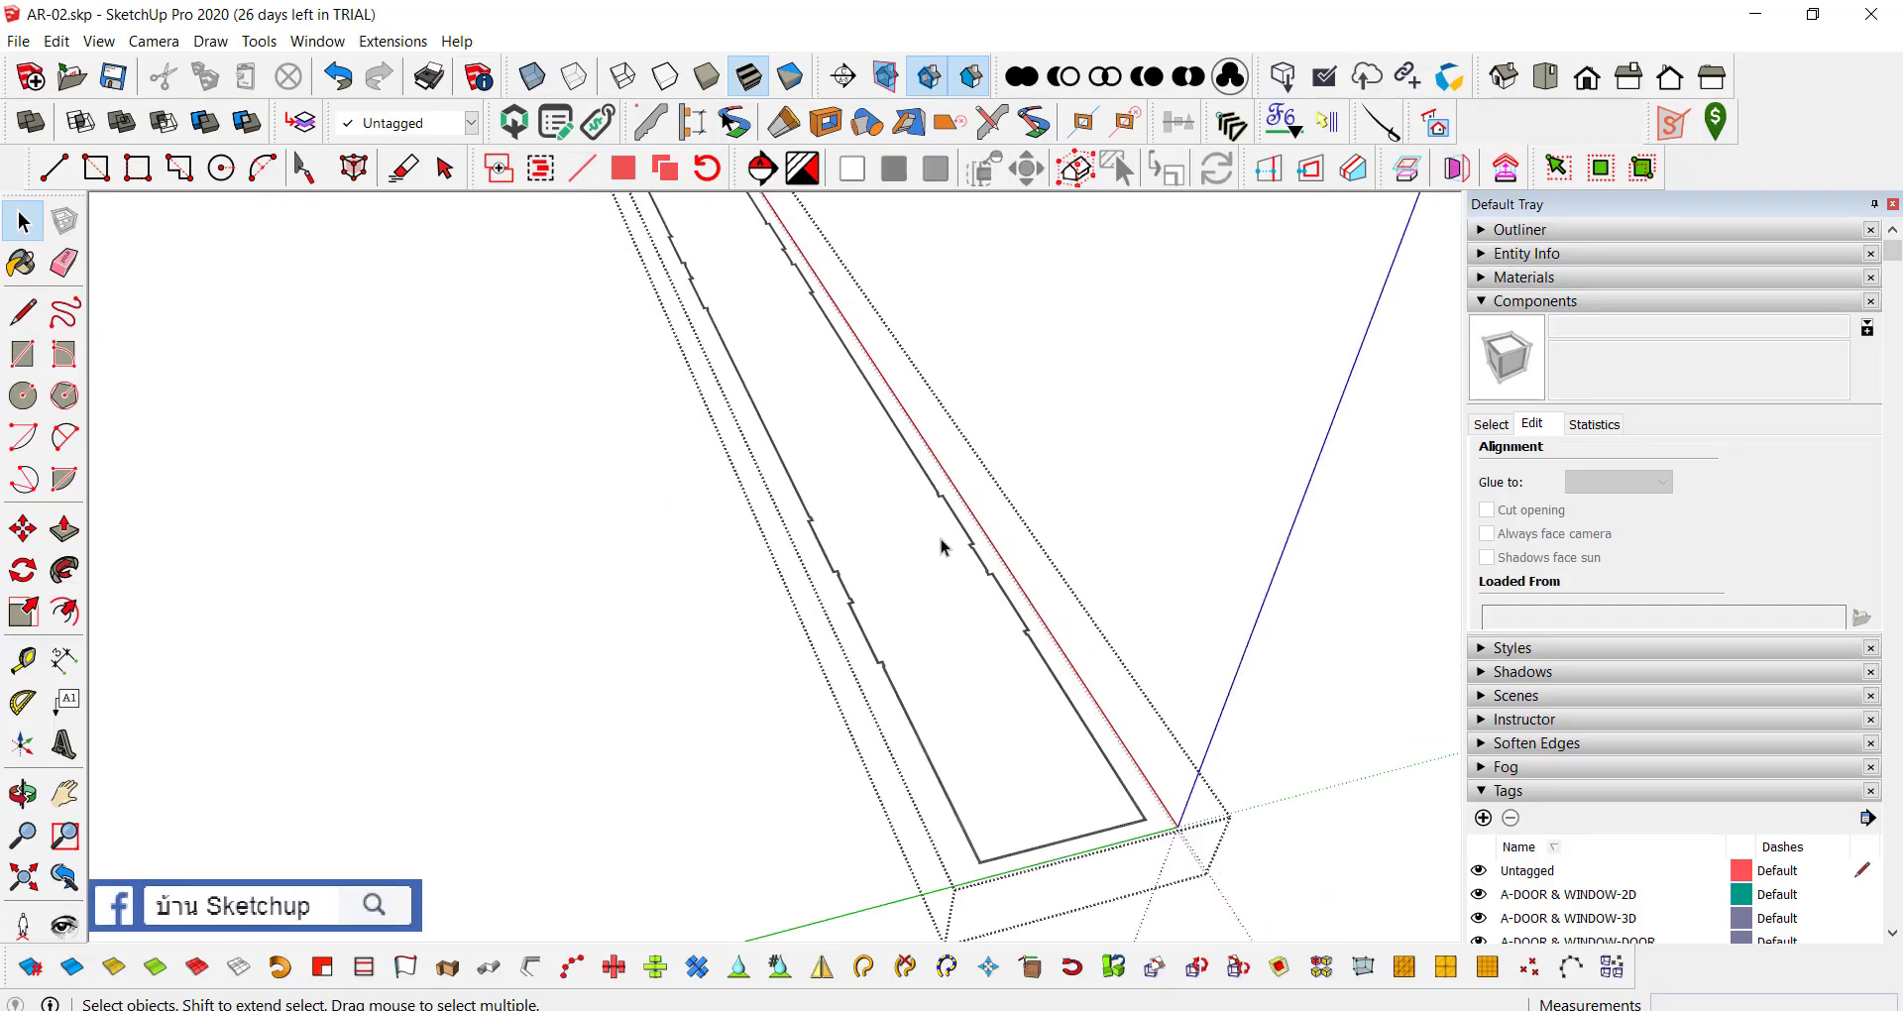
{"action": "mouse_move", "coordinate": [946, 545]}
{"action": "middle_mouse_down"}
{"action": "mouse_move", "coordinate": [572, 634]}
{"action": "mouse_move", "coordinate": [774, 662]}
{"action": "middle_mouse_up"}
Step: Orbit and zoom around the building to view it from another side
{"action": "scroll", "coordinate": [595, 721], "scroll_direction": "up", "scroll_amount": 3}
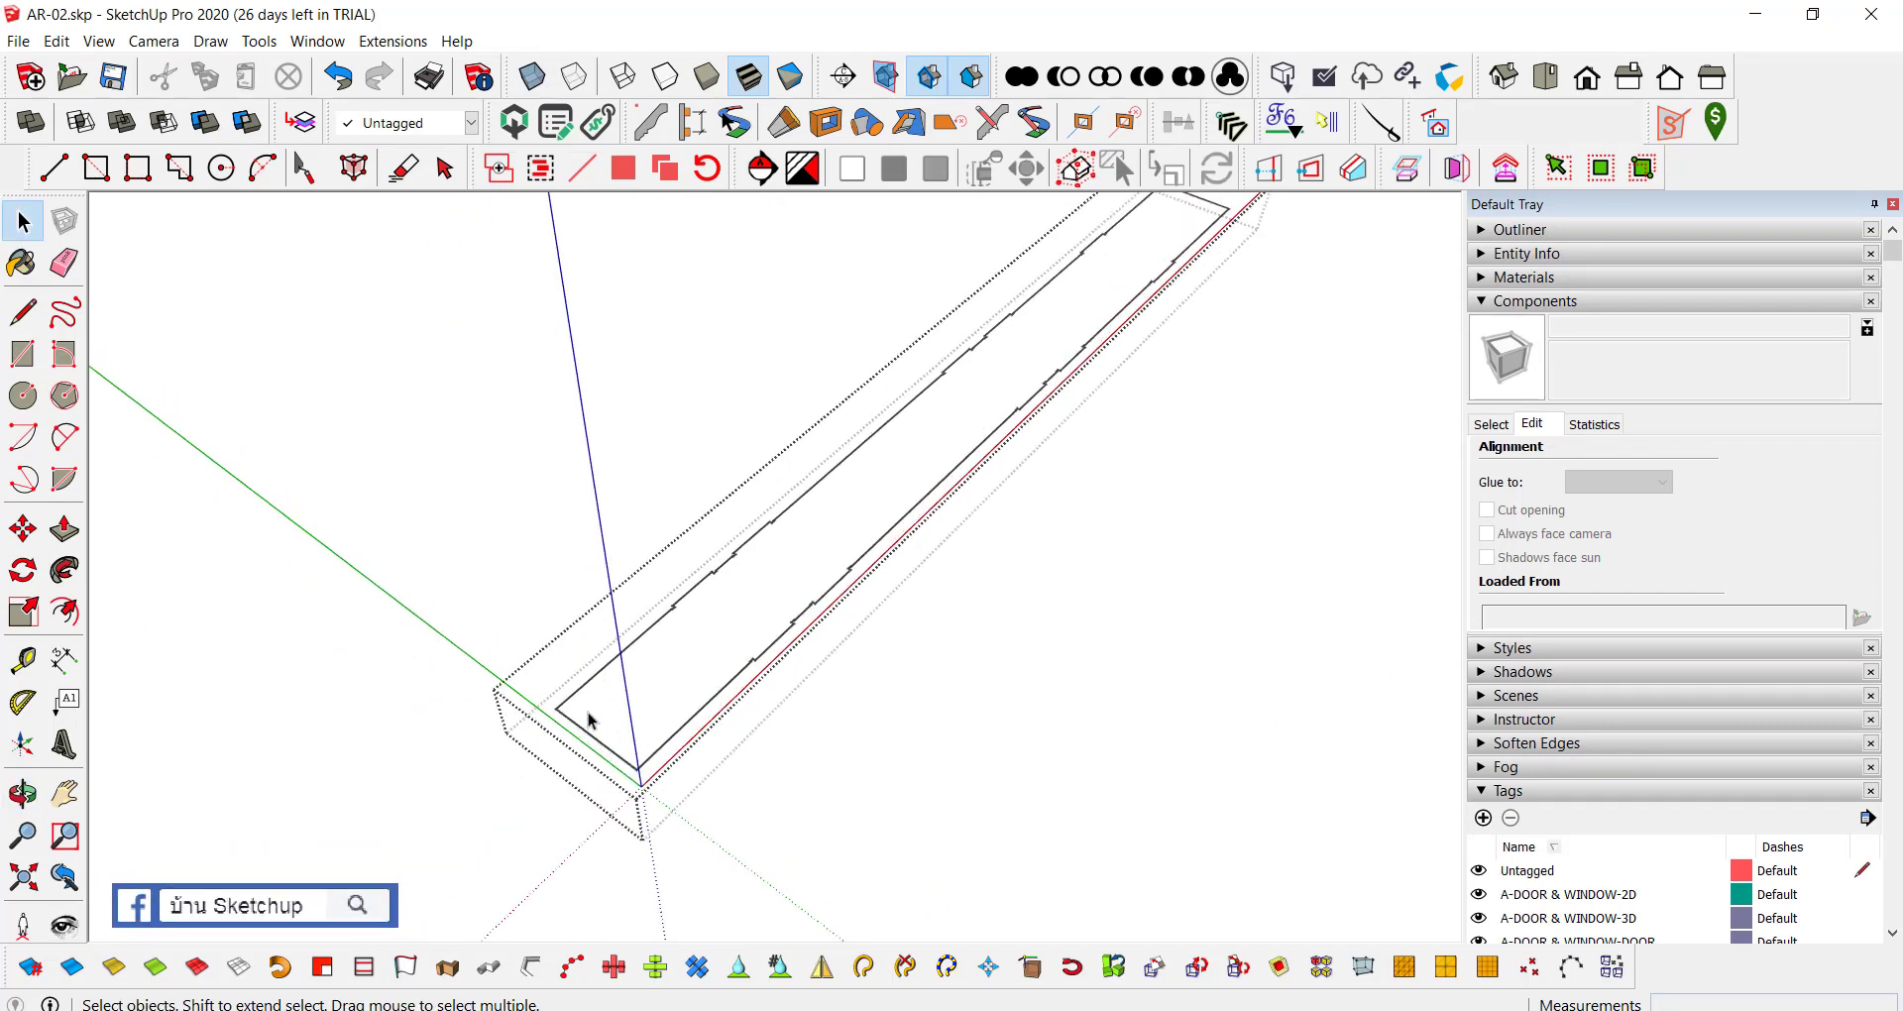
{"action": "scroll", "coordinate": [588, 727], "scroll_direction": "up", "scroll_amount": 3}
{"action": "scroll", "coordinate": [587, 727], "scroll_direction": "down", "scroll_amount": 2}
{"action": "scroll", "coordinate": [589, 729], "scroll_direction": "down", "scroll_amount": 2}
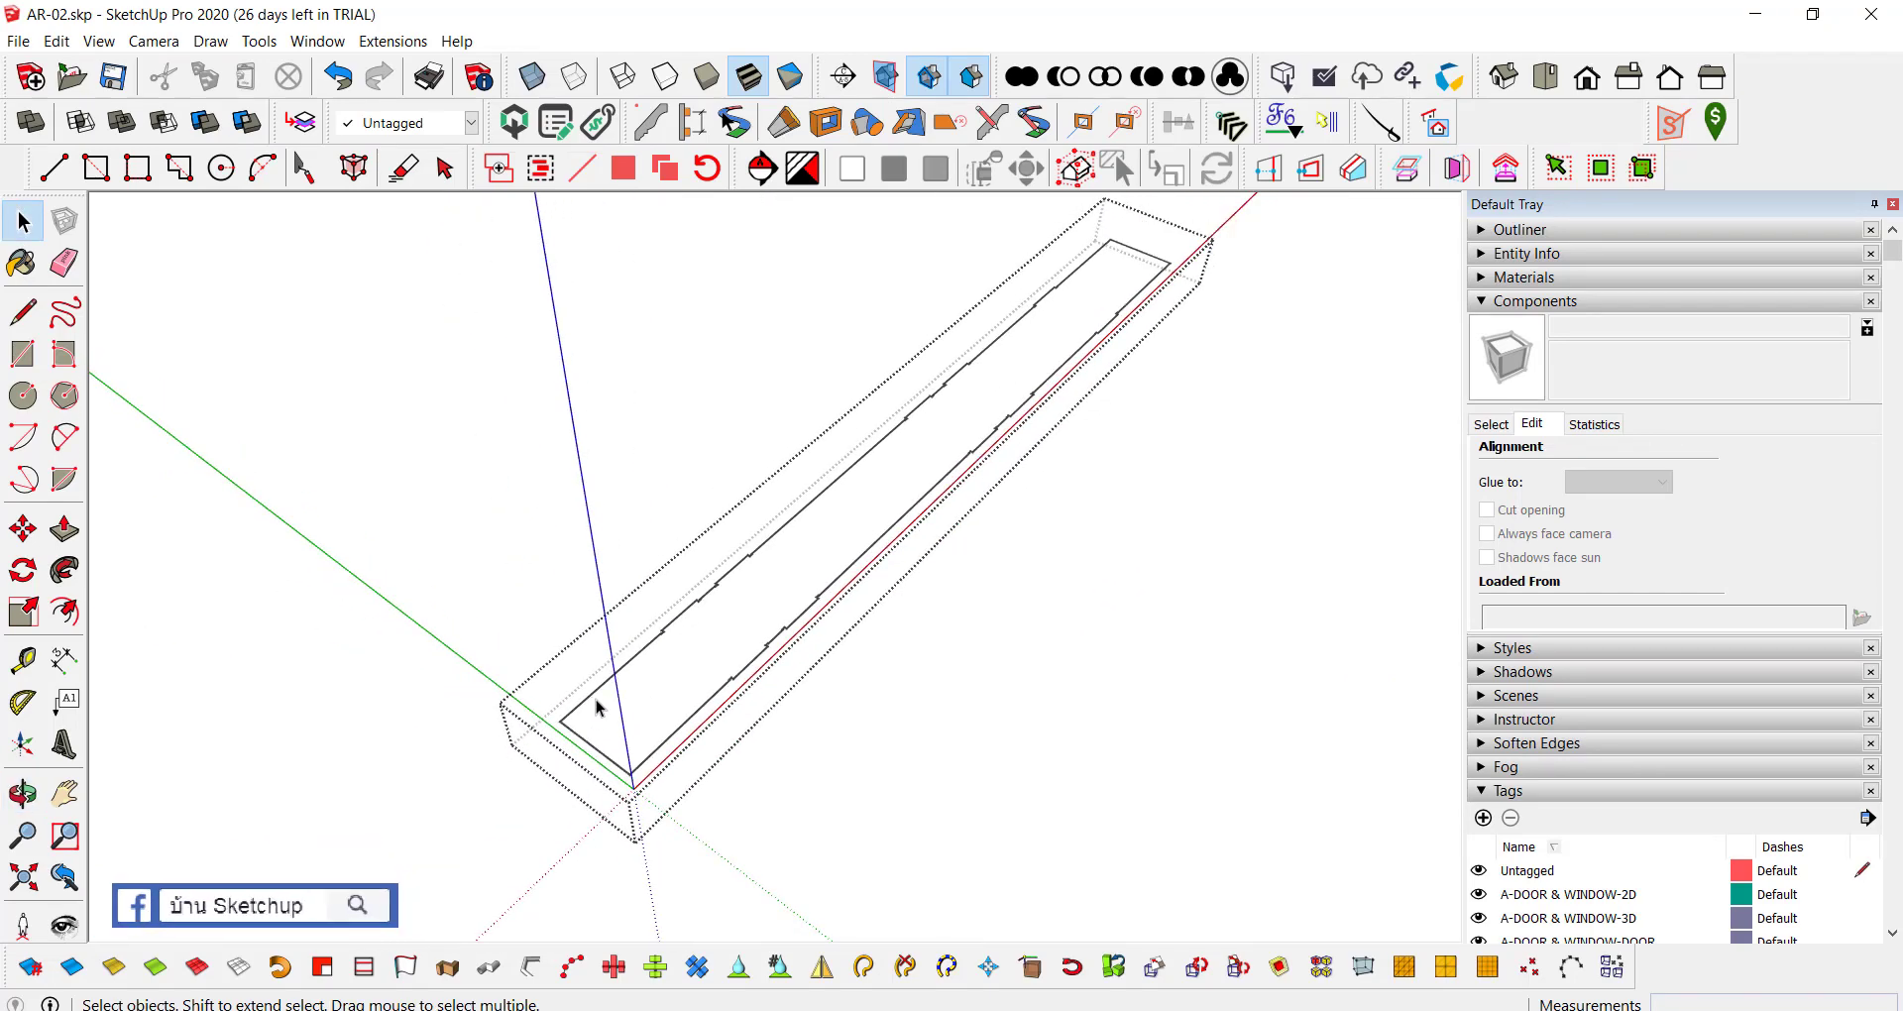
{"action": "scroll", "coordinate": [590, 732], "scroll_direction": "down", "scroll_amount": 2}
{"action": "scroll", "coordinate": [587, 736], "scroll_direction": "down", "scroll_amount": 2}
{"action": "scroll", "coordinate": [589, 733], "scroll_direction": "down", "scroll_amount": 3}
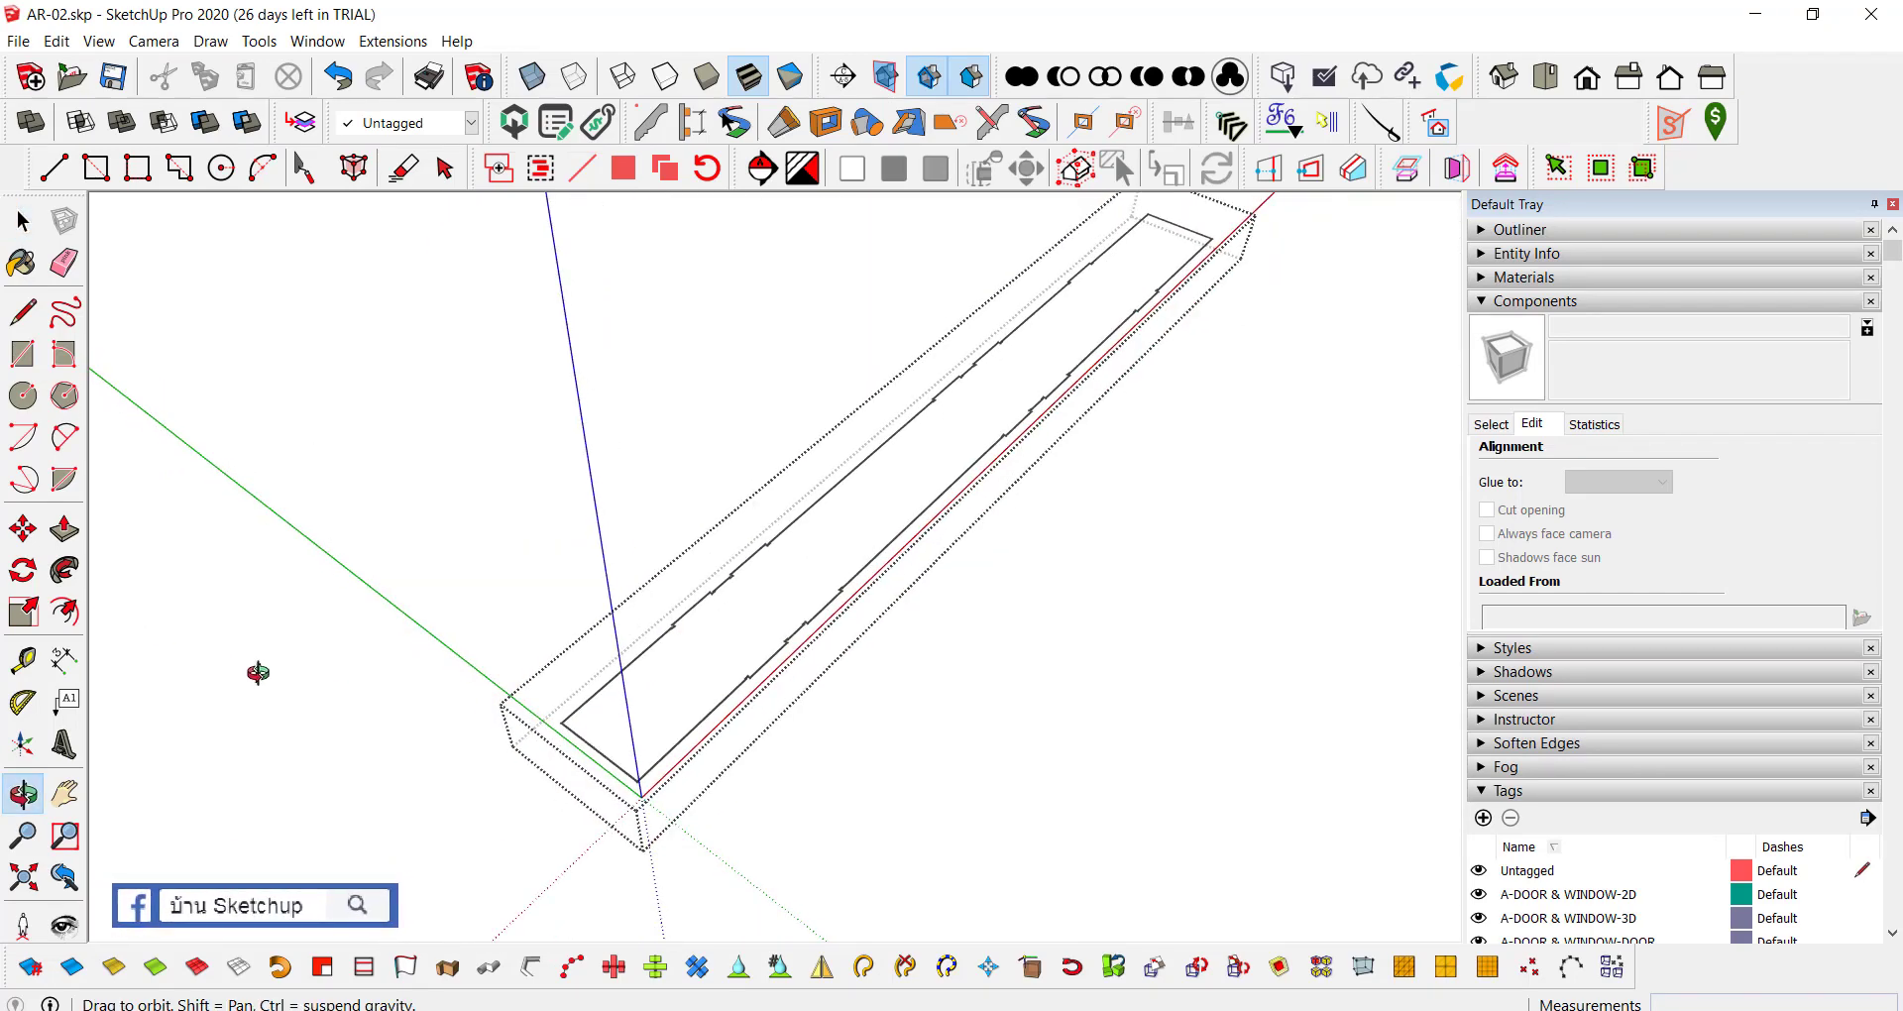
{"action": "middle_click_drag", "start_coordinate": [255, 671], "coordinate": [586, 651]}
{"action": "scroll", "coordinate": [1034, 772], "scroll_direction": "up", "scroll_amount": 5}
{"action": "mouse_move", "coordinate": [1034, 772]}
{"action": "middle_mouse_down"}
{"action": "mouse_move", "coordinate": [535, 671]}
{"action": "mouse_move", "coordinate": [598, 709]}
{"action": "middle_mouse_up"}
{"action": "scroll", "coordinate": [520, 698], "scroll_direction": "up", "scroll_amount": 4}
{"action": "scroll", "coordinate": [449, 689], "scroll_direction": "up", "scroll_amount": 3}
{"action": "scroll", "coordinate": [515, 671], "scroll_direction": "up", "scroll_amount": 2}
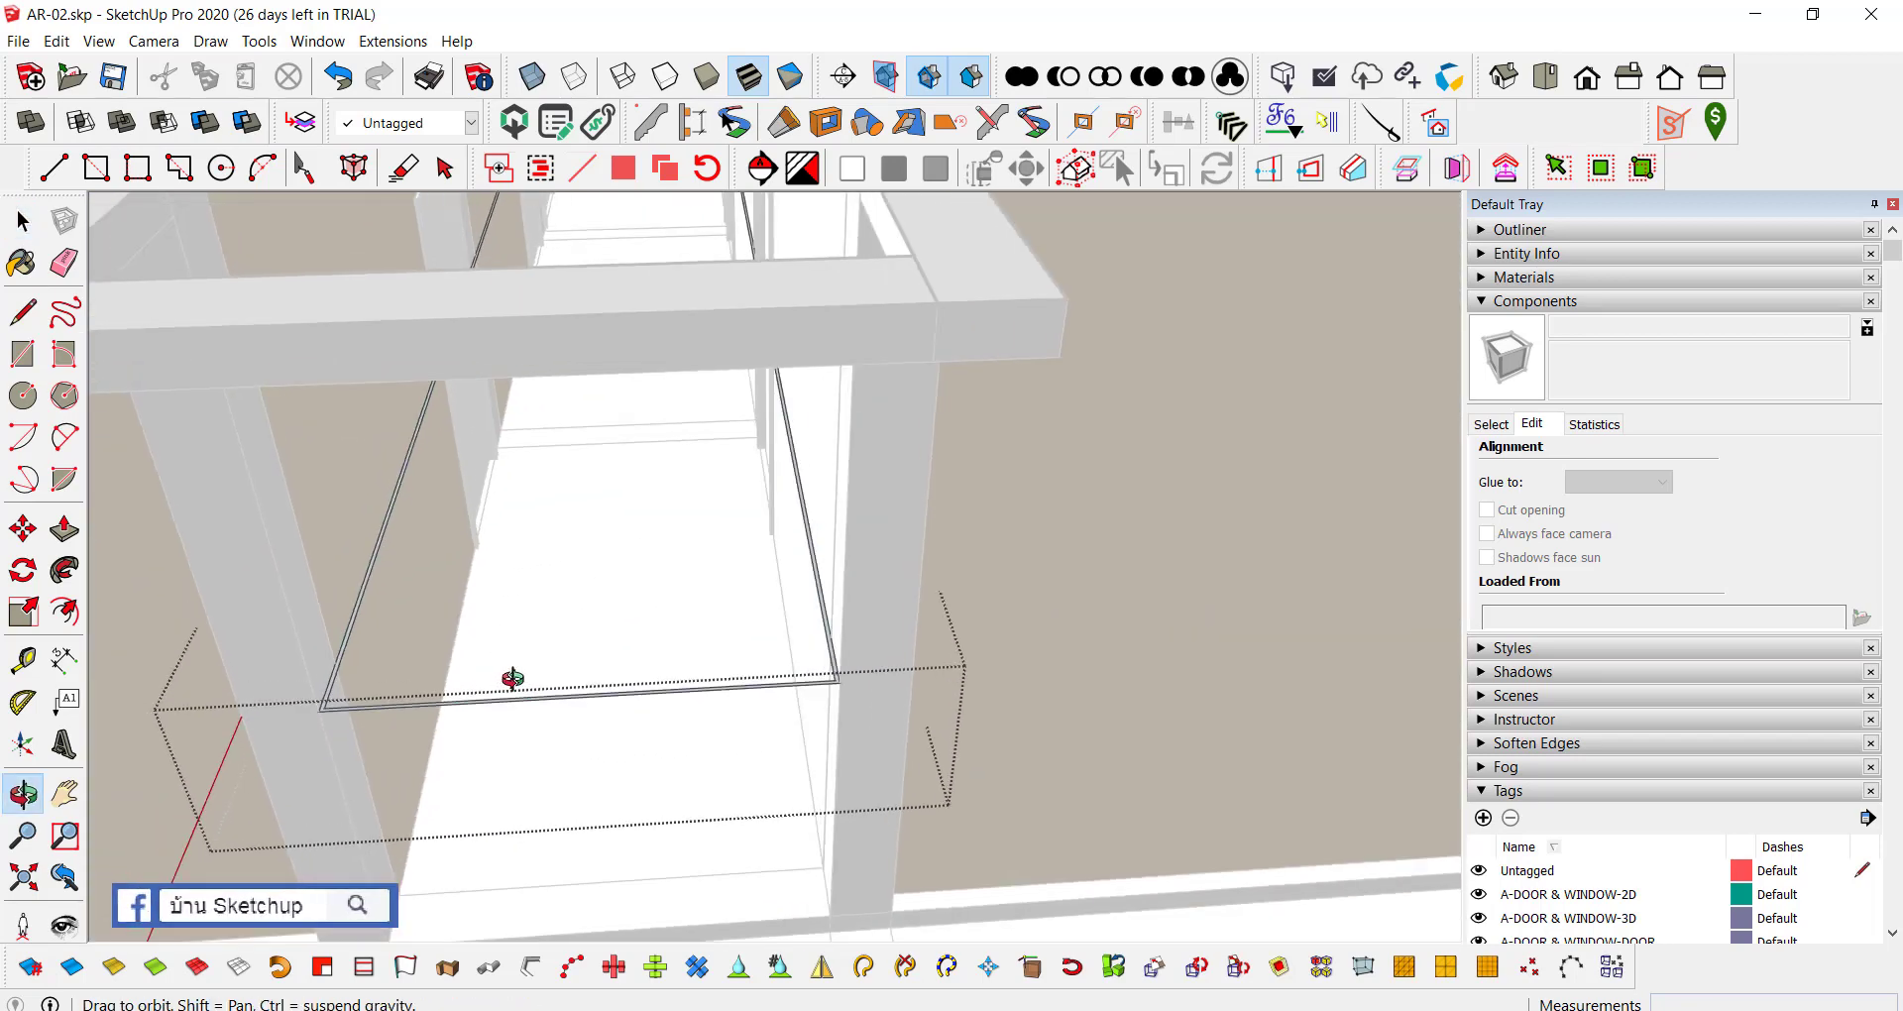
{"action": "scroll", "coordinate": [349, 713], "scroll_direction": "up", "scroll_amount": 2}
{"action": "scroll", "coordinate": [324, 706], "scroll_direction": "up", "scroll_amount": 2}
{"action": "scroll", "coordinate": [302, 715], "scroll_direction": "up", "scroll_amount": 2}
{"action": "scroll", "coordinate": [301, 716], "scroll_direction": "up", "scroll_amount": 1}
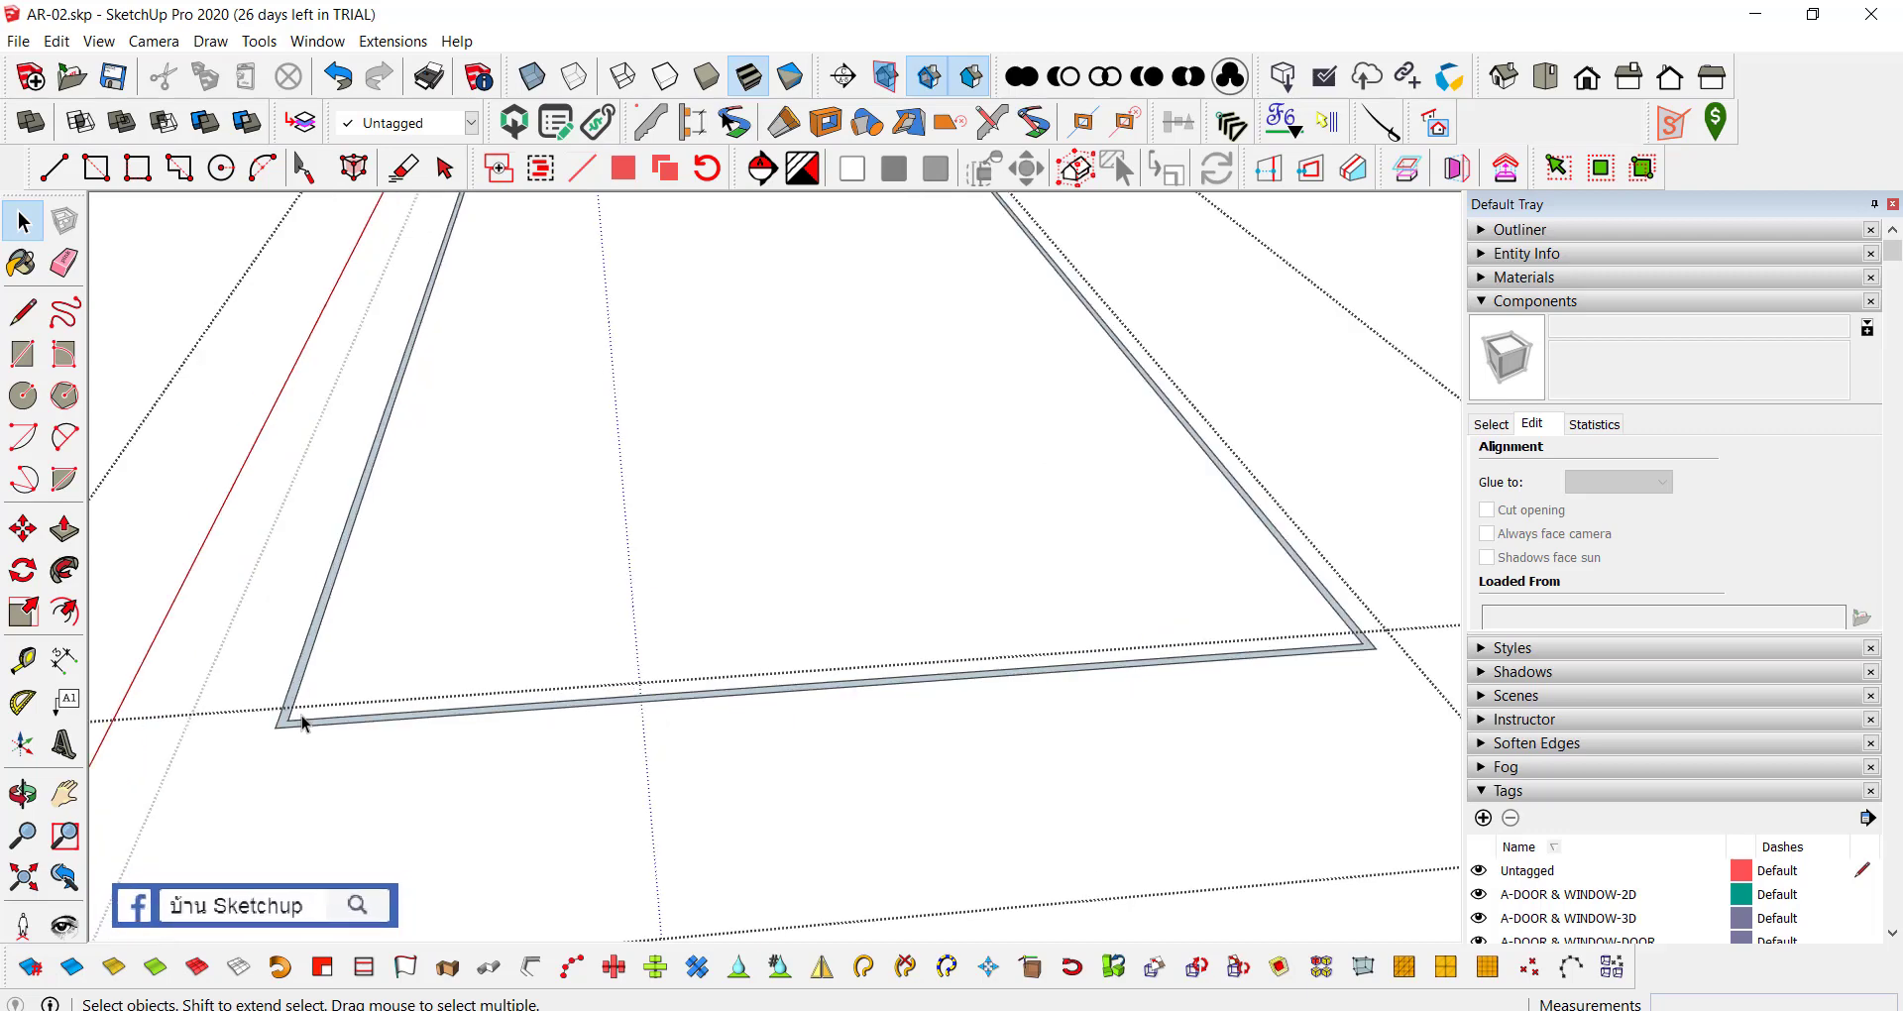
{"action": "scroll", "coordinate": [298, 727], "scroll_direction": "up", "scroll_amount": 2}
{"action": "scroll", "coordinate": [267, 724], "scroll_direction": "down", "scroll_amount": 2}
Step: Set the camera field of view to 10 degrees with the Zoom tool
{"action": "key", "text": "l"}
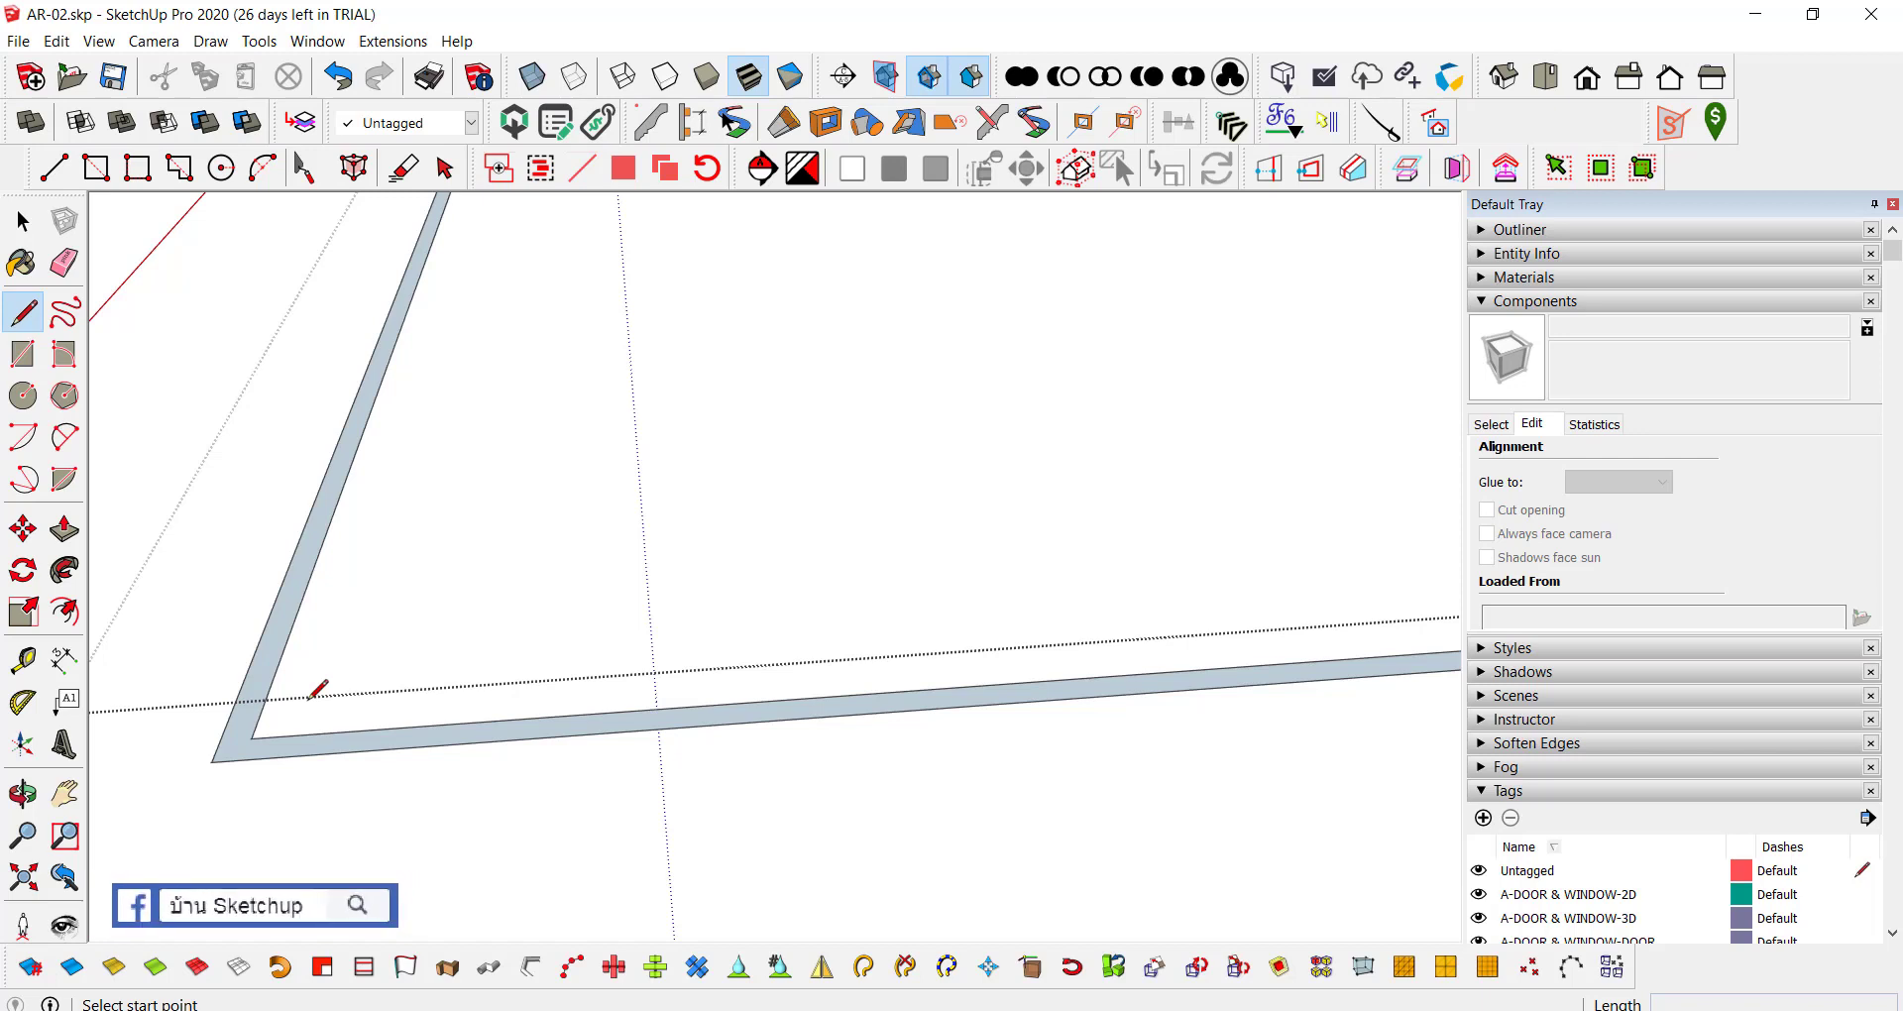
{"action": "key", "text": "z"}
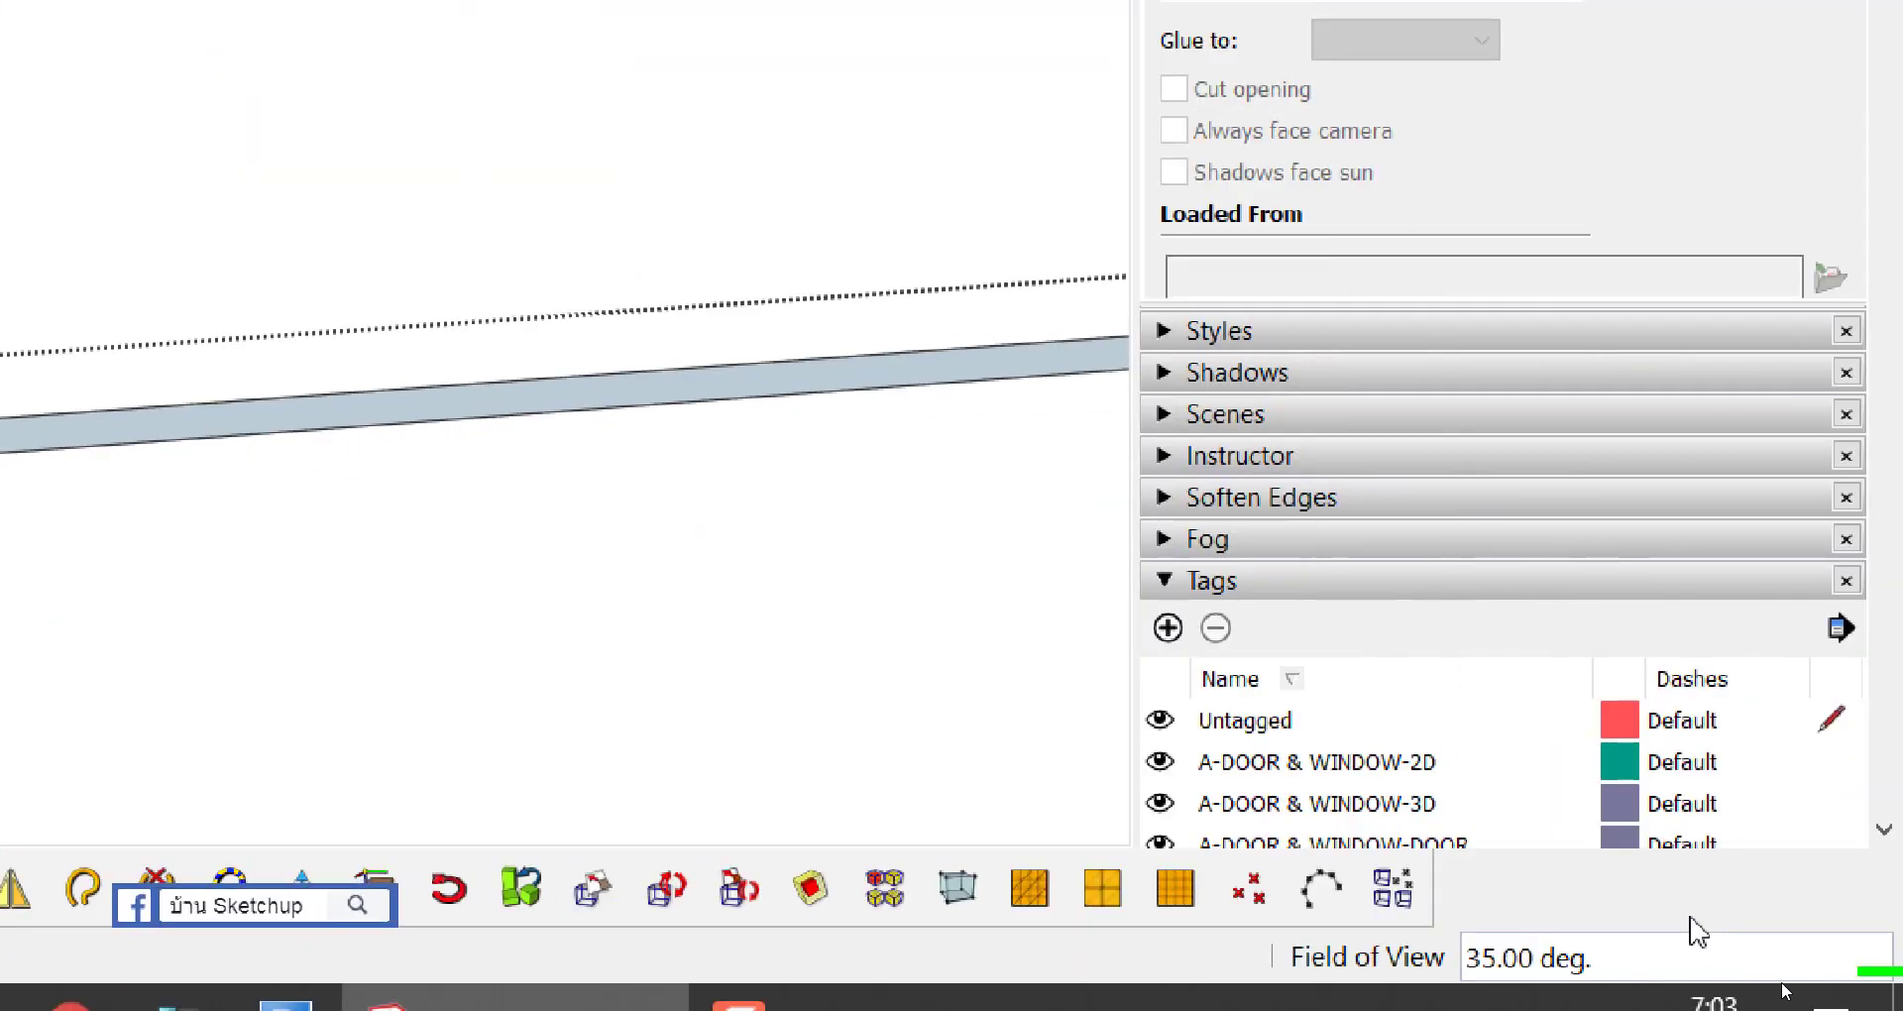
{"action": "type", "text": "10"}
{"action": "key", "text": "Return"}
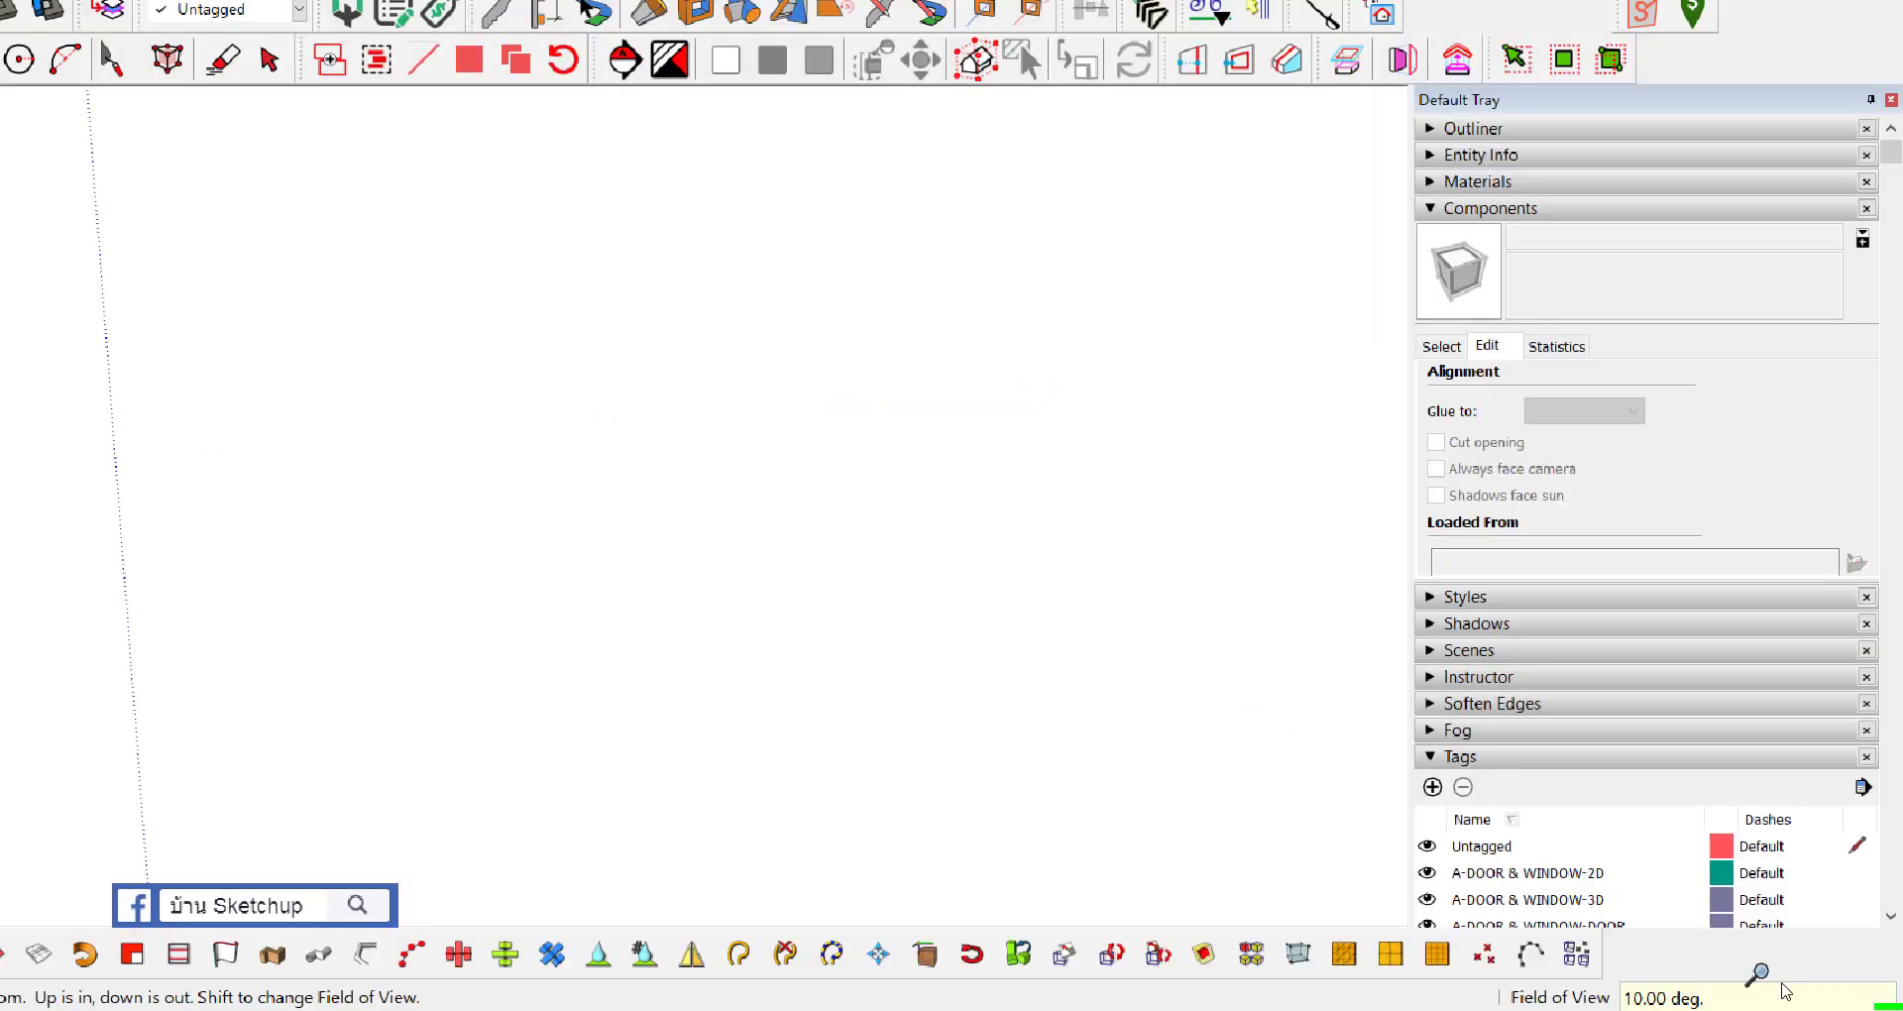
{"action": "key", "text": "space"}
{"action": "scroll", "coordinate": [770, 733], "scroll_direction": "down", "scroll_amount": 3}
{"action": "mouse_move", "coordinate": [621, 747]}
{"action": "middle_mouse_down"}
{"action": "mouse_move", "coordinate": [731, 714]}
{"action": "mouse_move", "coordinate": [608, 680]}
{"action": "middle_mouse_up"}
{"action": "scroll", "coordinate": [473, 710], "scroll_direction": "up", "scroll_amount": 3}
{"action": "scroll", "coordinate": [472, 714], "scroll_direction": "up", "scroll_amount": 2}
Step: Draw a short cross line at the wall outline's inner corner
{"action": "scroll", "coordinate": [474, 725], "scroll_direction": "up", "scroll_amount": 2}
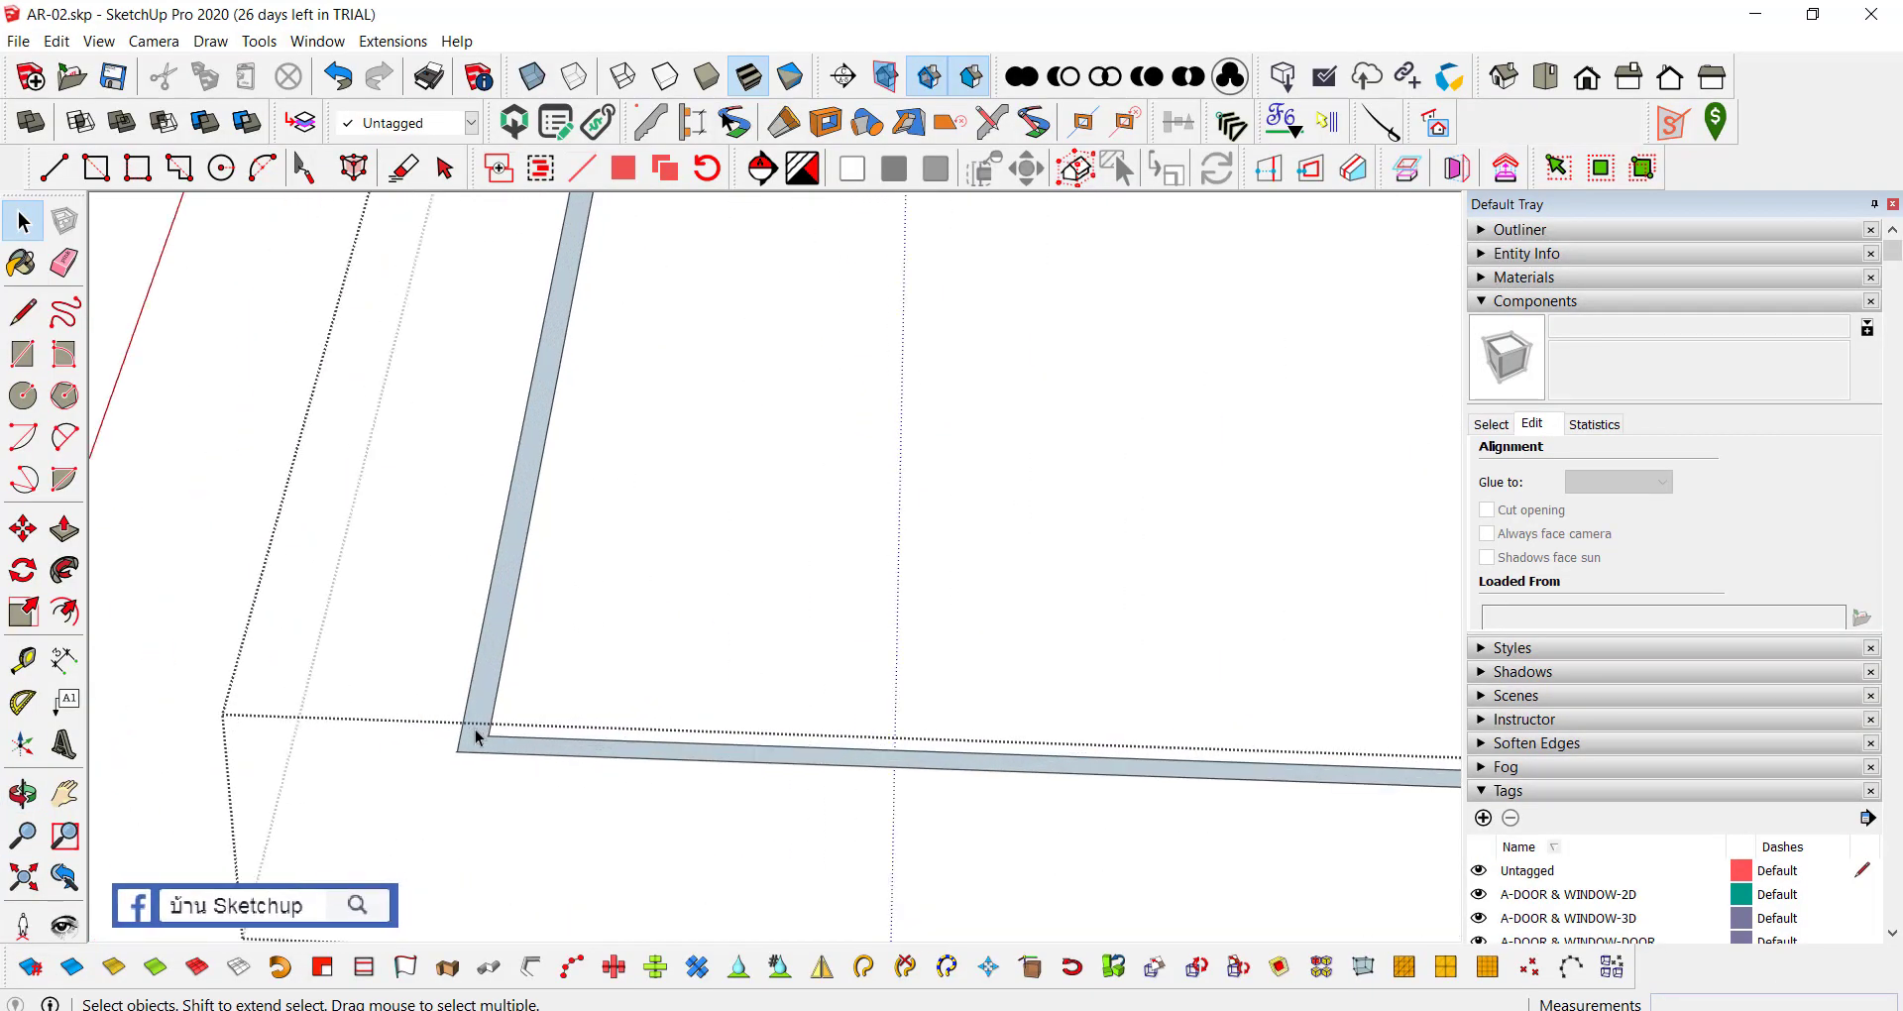
{"action": "scroll", "coordinate": [474, 726], "scroll_direction": "up", "scroll_amount": 2}
{"action": "scroll", "coordinate": [495, 723], "scroll_direction": "up", "scroll_amount": 2}
{"action": "key", "text": "l"}
{"action": "left_click", "coordinate": [514, 749]}
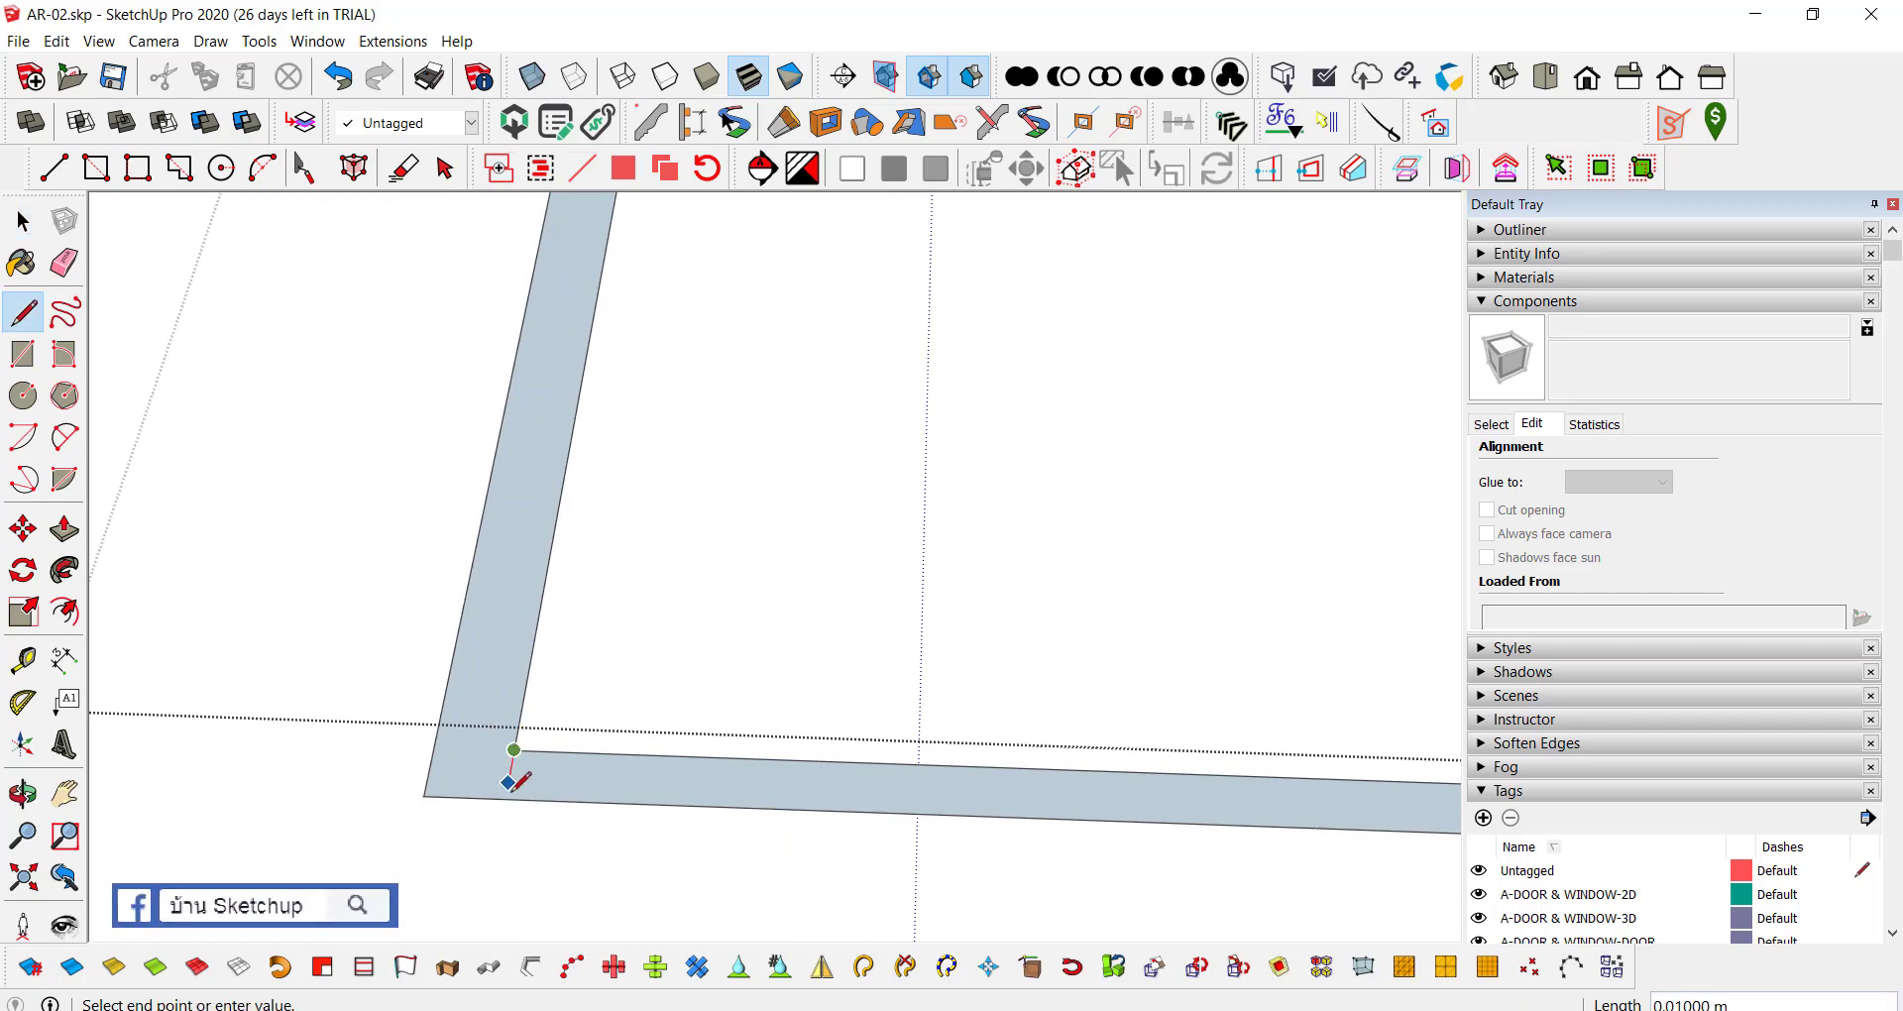
{"action": "left_click", "coordinate": [504, 797]}
{"action": "scroll", "coordinate": [505, 797], "scroll_direction": "down", "scroll_amount": 3}
{"action": "middle_click_drag", "start_coordinate": [438, 723], "coordinate": [985, 777]}
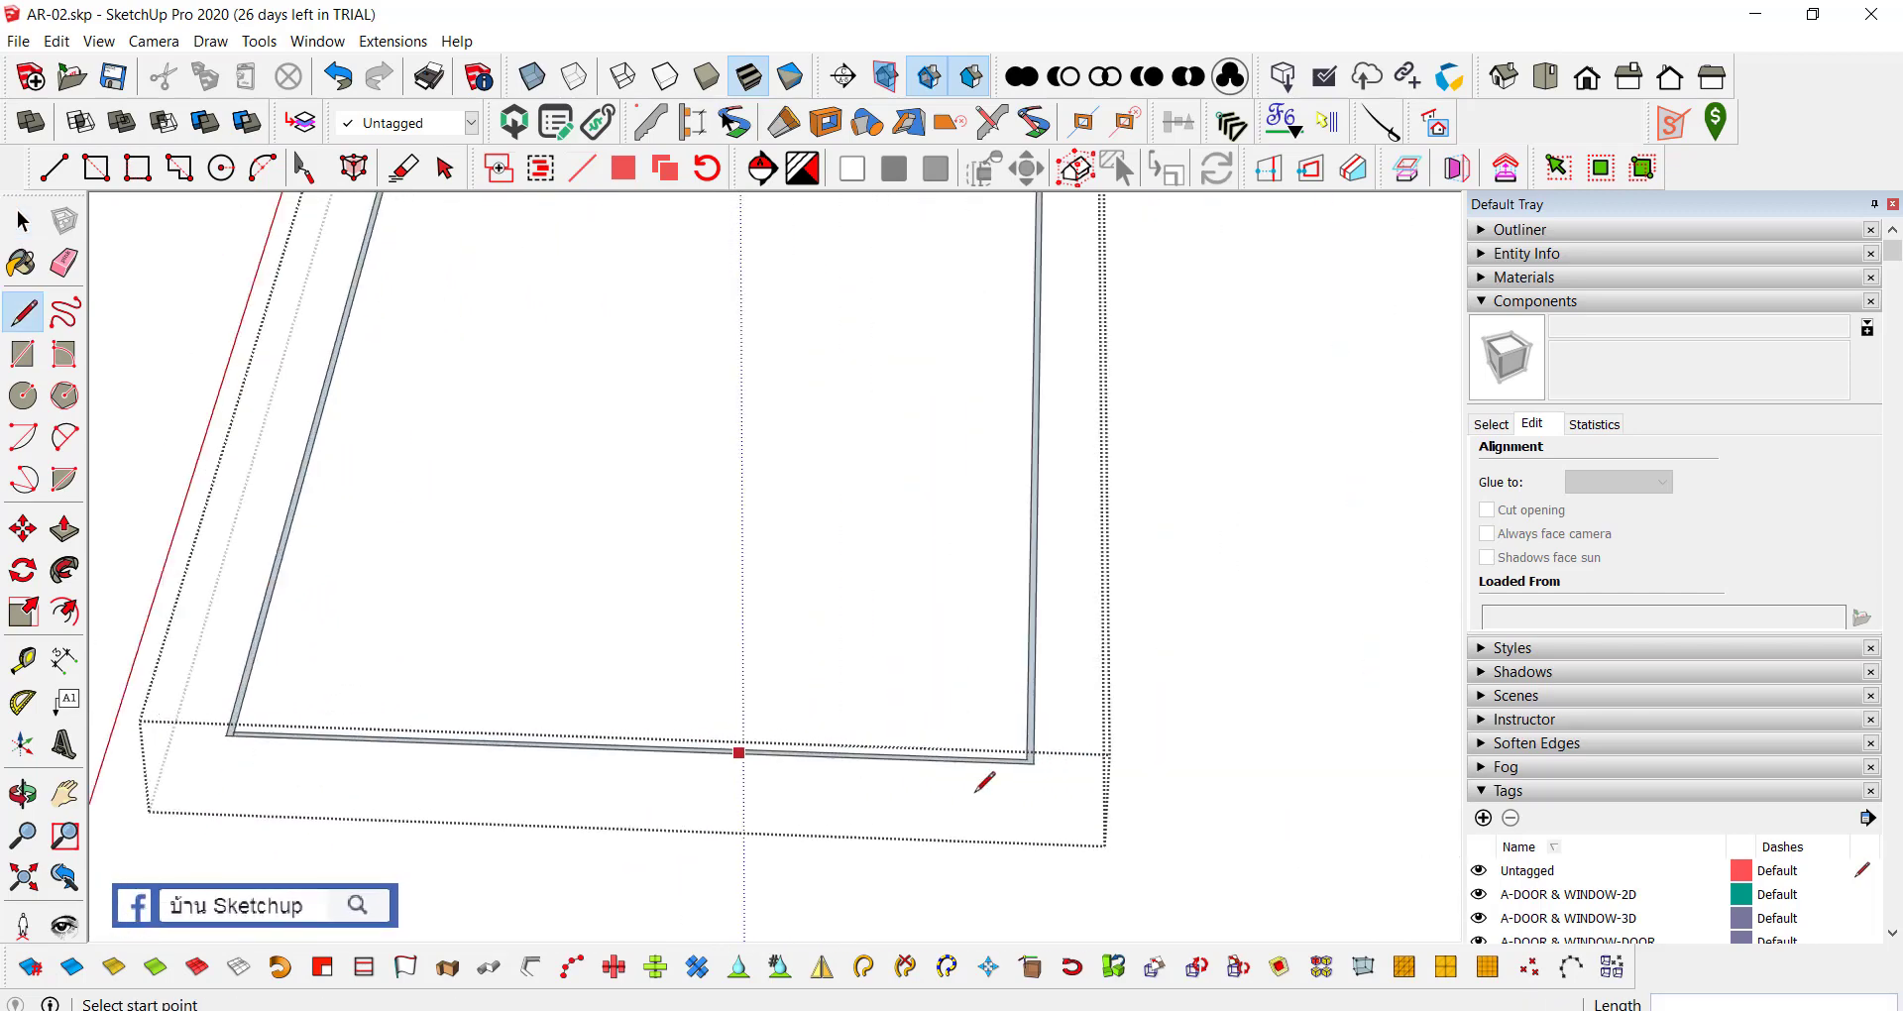
{"action": "scroll", "coordinate": [1084, 737], "scroll_direction": "up", "scroll_amount": 3}
{"action": "scroll", "coordinate": [1080, 742], "scroll_direction": "up", "scroll_amount": 2}
{"action": "scroll", "coordinate": [1095, 703], "scroll_direction": "up", "scroll_amount": 1}
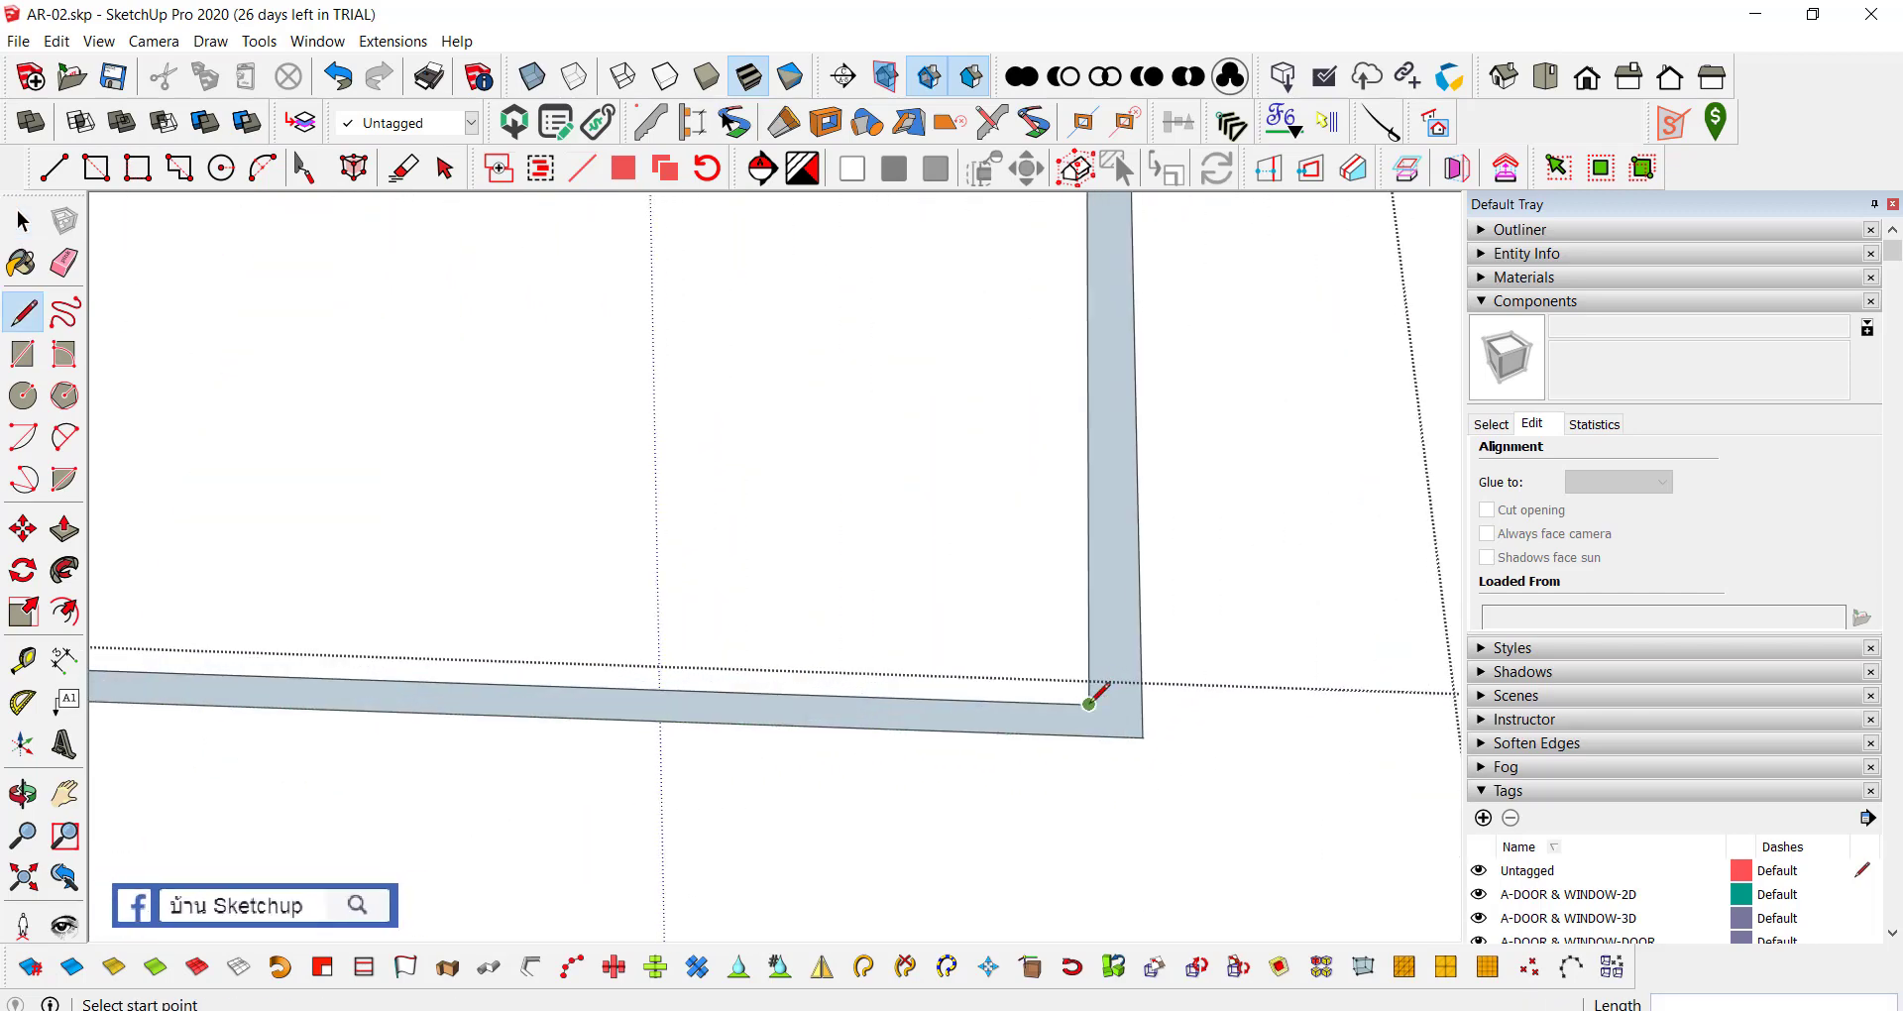
Step: Draw a cross line from the other outline corner to the notch endpoint
{"action": "left_click", "coordinate": [1088, 704]}
{"action": "scroll", "coordinate": [1091, 702], "scroll_direction": "up", "scroll_amount": 2}
{"action": "scroll", "coordinate": [1096, 714], "scroll_direction": "up", "scroll_amount": 1}
{"action": "scroll", "coordinate": [1098, 754], "scroll_direction": "down", "scroll_amount": 2}
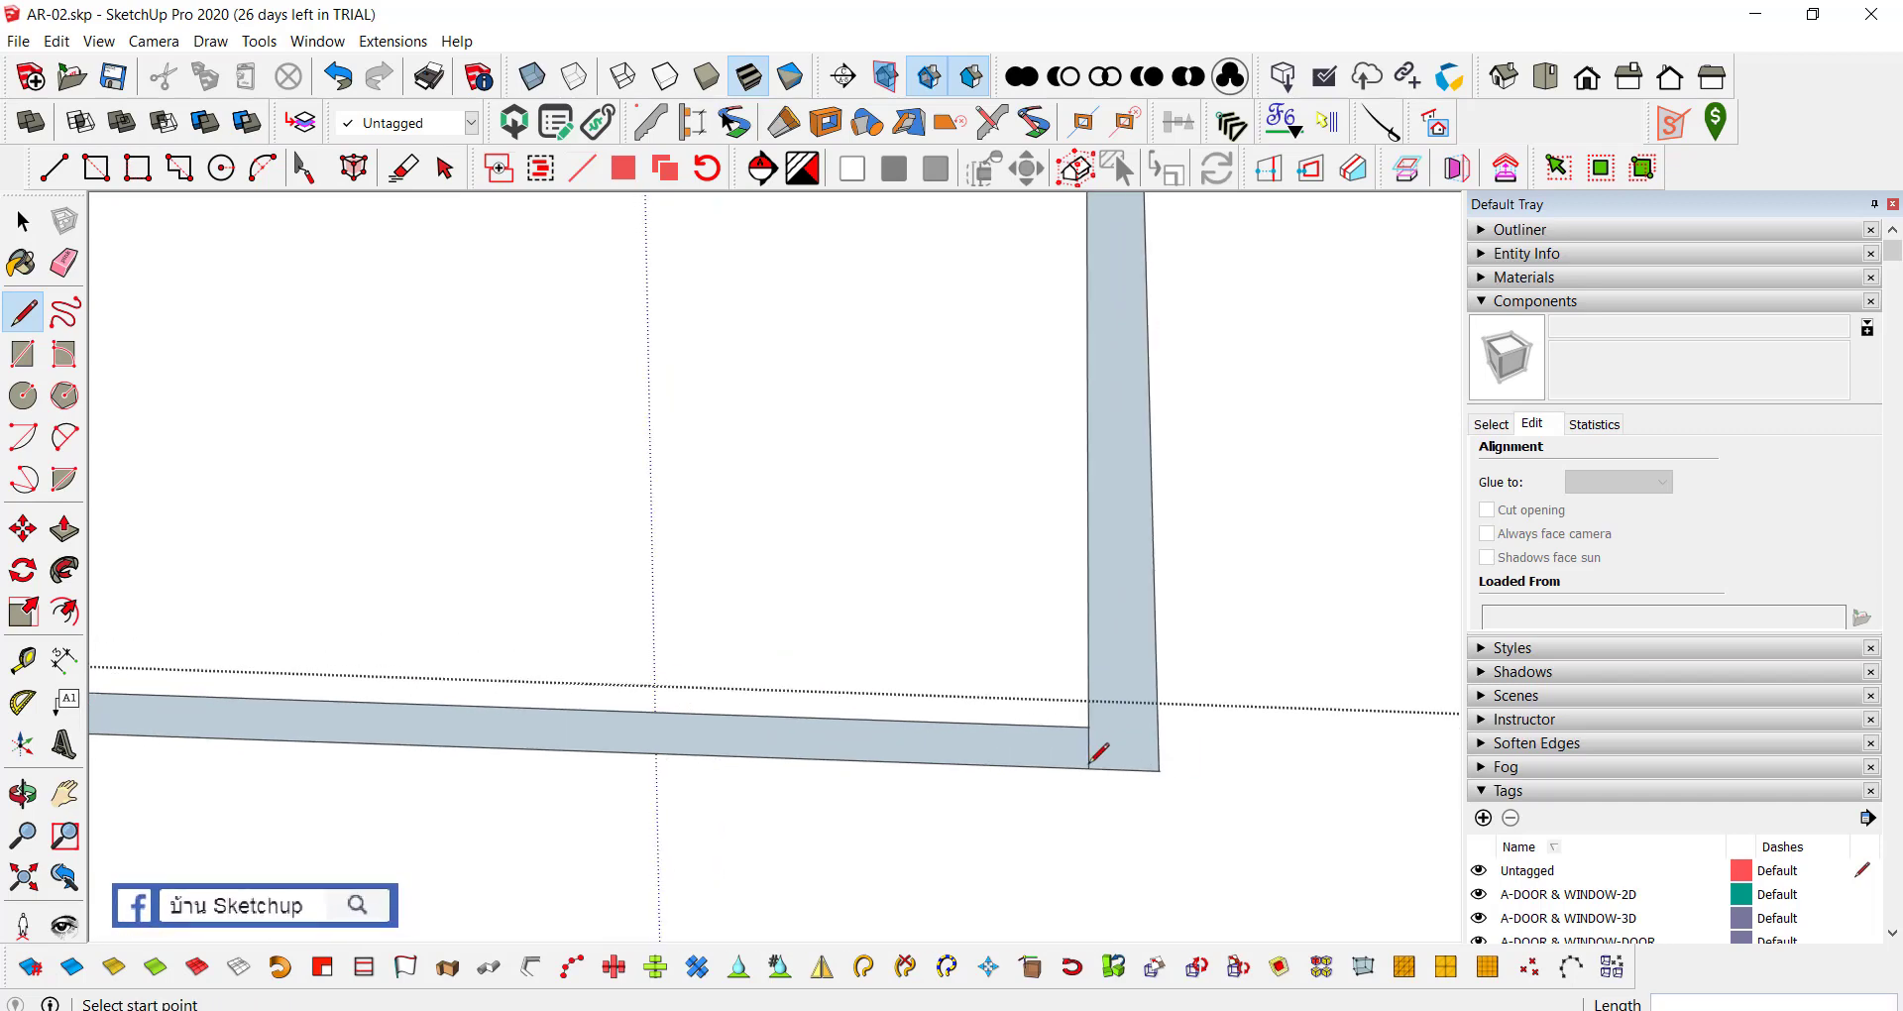
{"action": "scroll", "coordinate": [1036, 763], "scroll_direction": "down", "scroll_amount": 2}
{"action": "key", "text": "e"}
{"action": "scroll", "coordinate": [1035, 739], "scroll_direction": "down", "scroll_amount": 2}
{"action": "scroll", "coordinate": [1048, 750], "scroll_direction": "down", "scroll_amount": 3}
{"action": "key", "text": "space"}
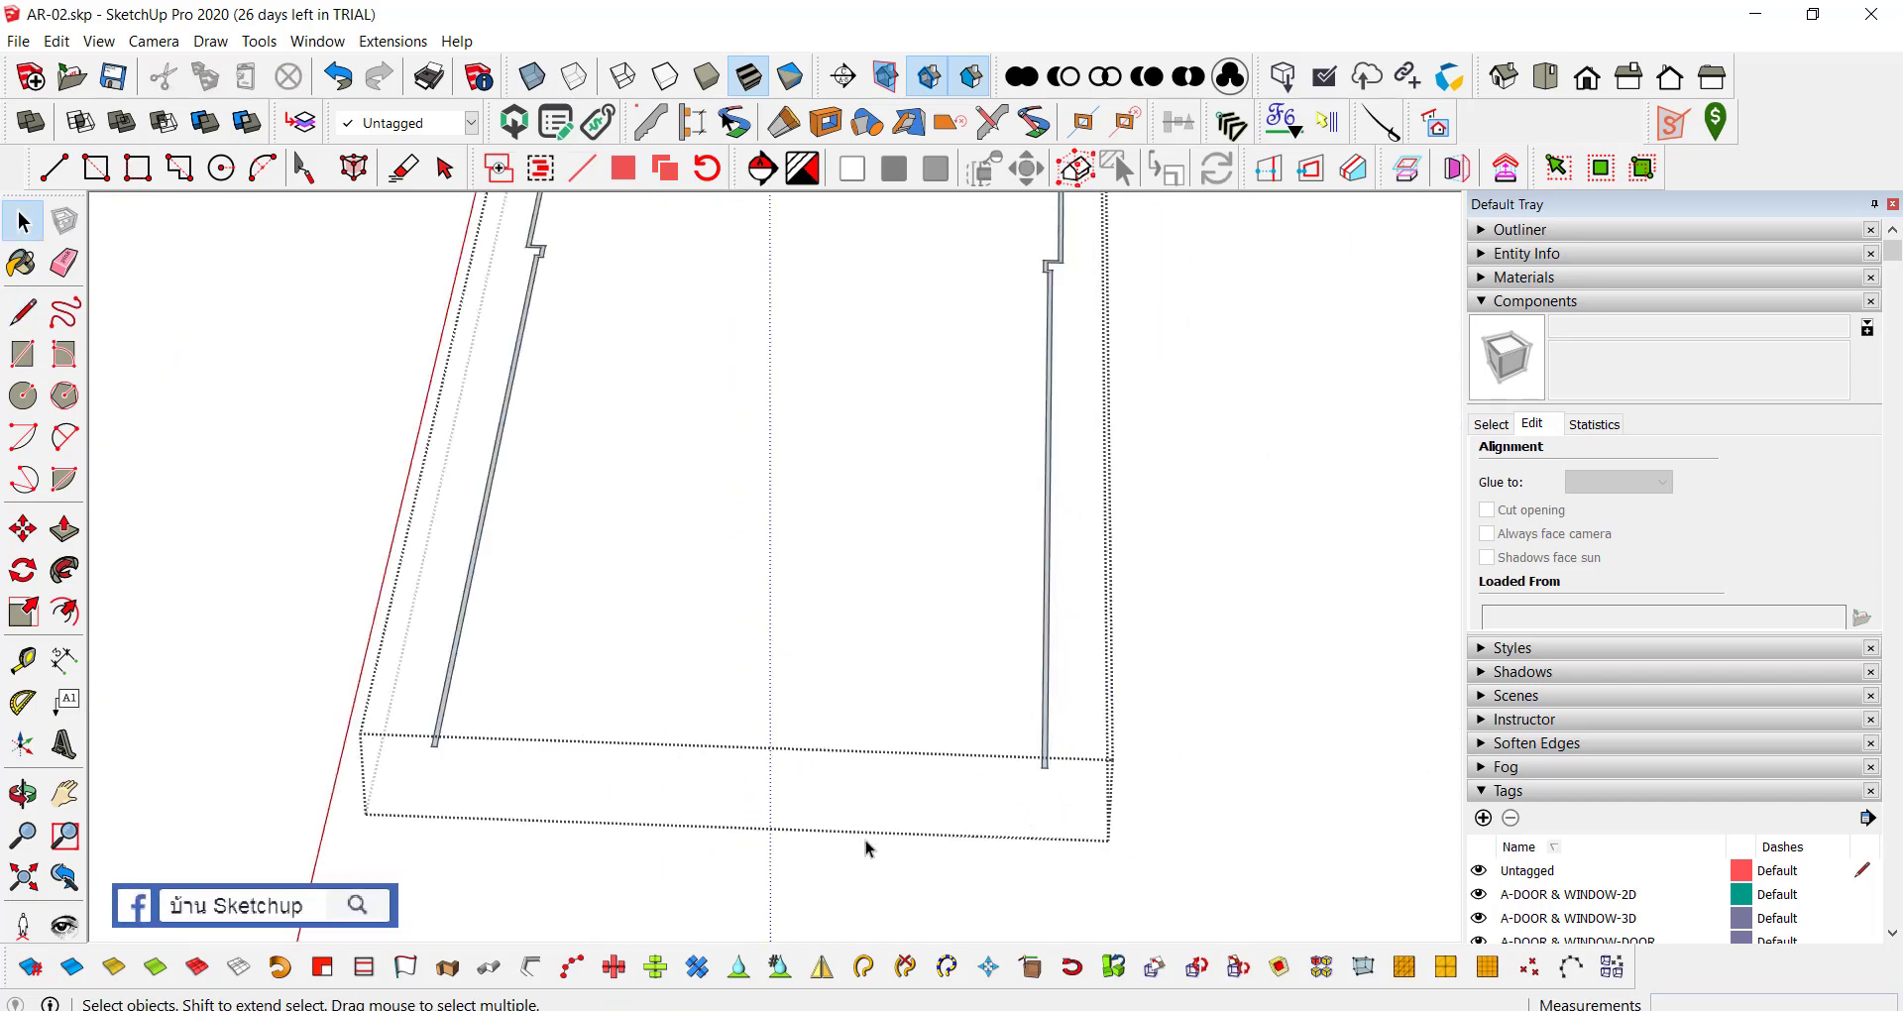
{"action": "scroll", "coordinate": [852, 847], "scroll_direction": "up", "scroll_amount": 2}
{"action": "scroll", "coordinate": [731, 548], "scroll_direction": "up", "scroll_amount": 2}
{"action": "scroll", "coordinate": [732, 548], "scroll_direction": "up", "scroll_amount": 1}
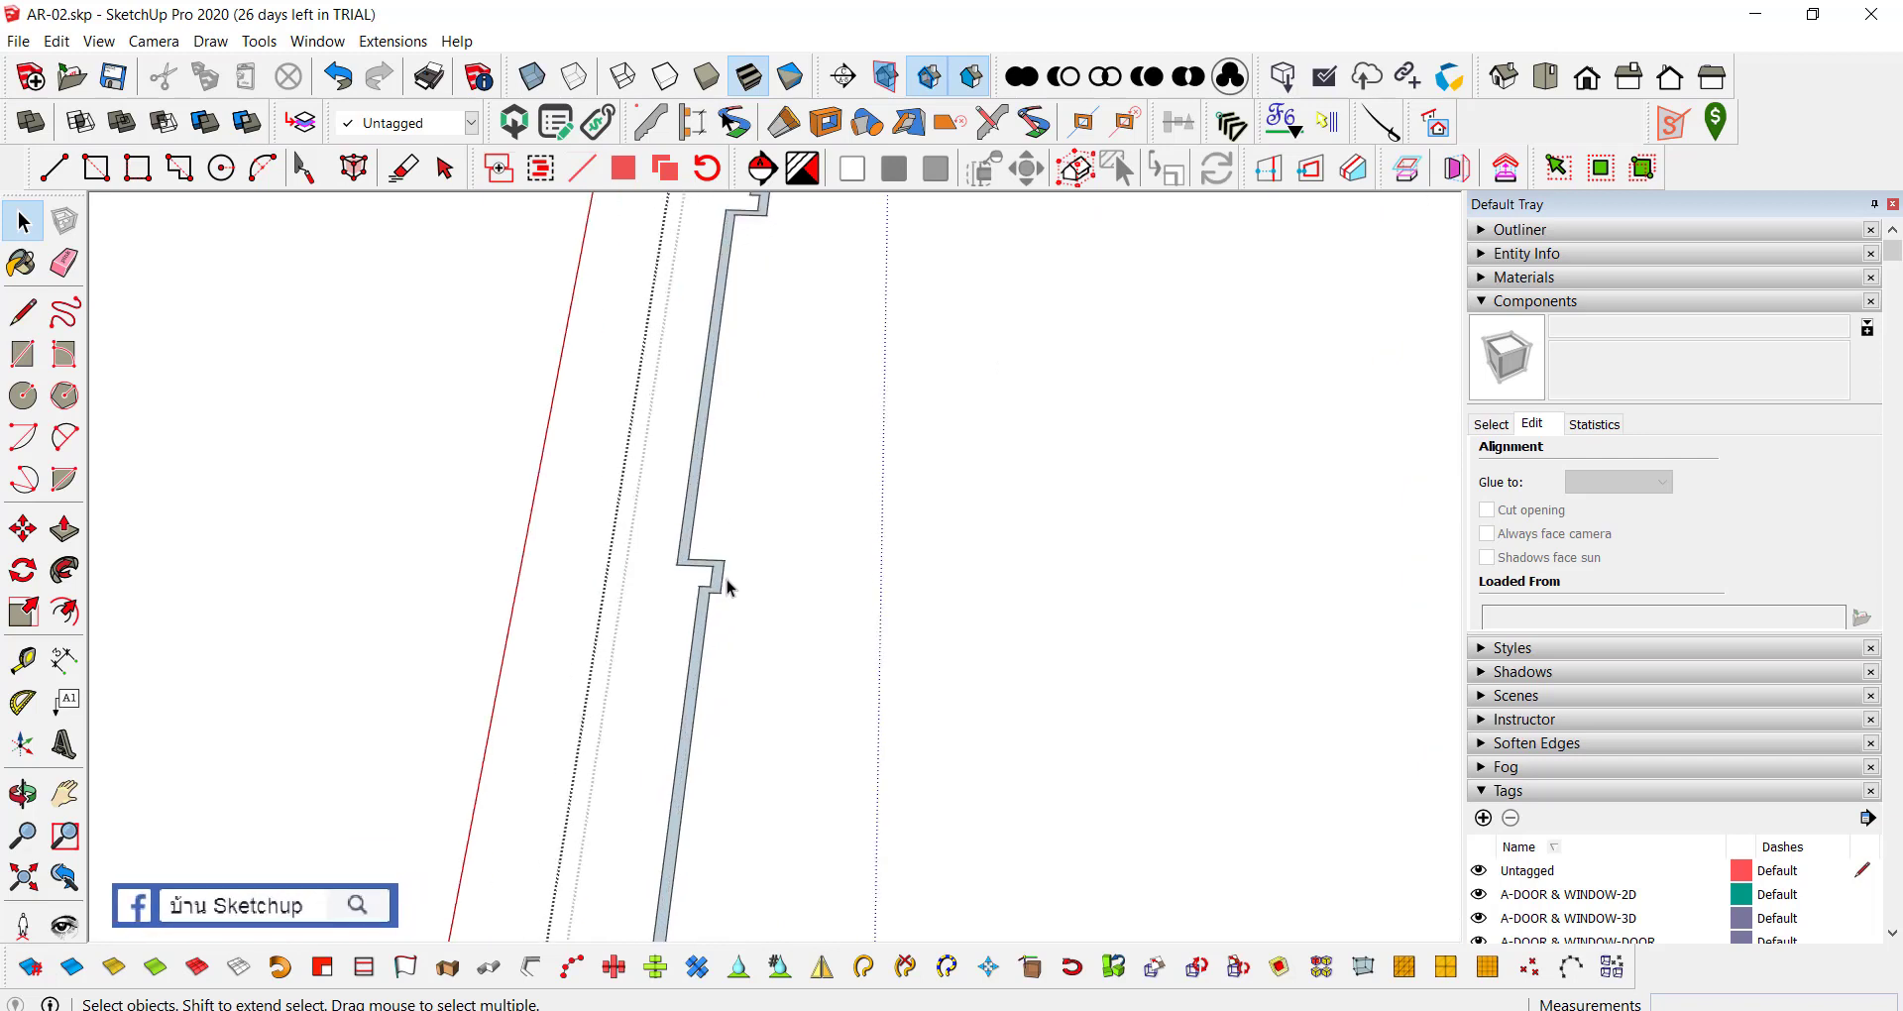
{"action": "scroll", "coordinate": [726, 583], "scroll_direction": "up", "scroll_amount": 1}
{"action": "scroll", "coordinate": [722, 607], "scroll_direction": "up", "scroll_amount": 1}
{"action": "scroll", "coordinate": [705, 608], "scroll_direction": "up", "scroll_amount": 1}
{"action": "scroll", "coordinate": [700, 600], "scroll_direction": "up", "scroll_amount": 2}
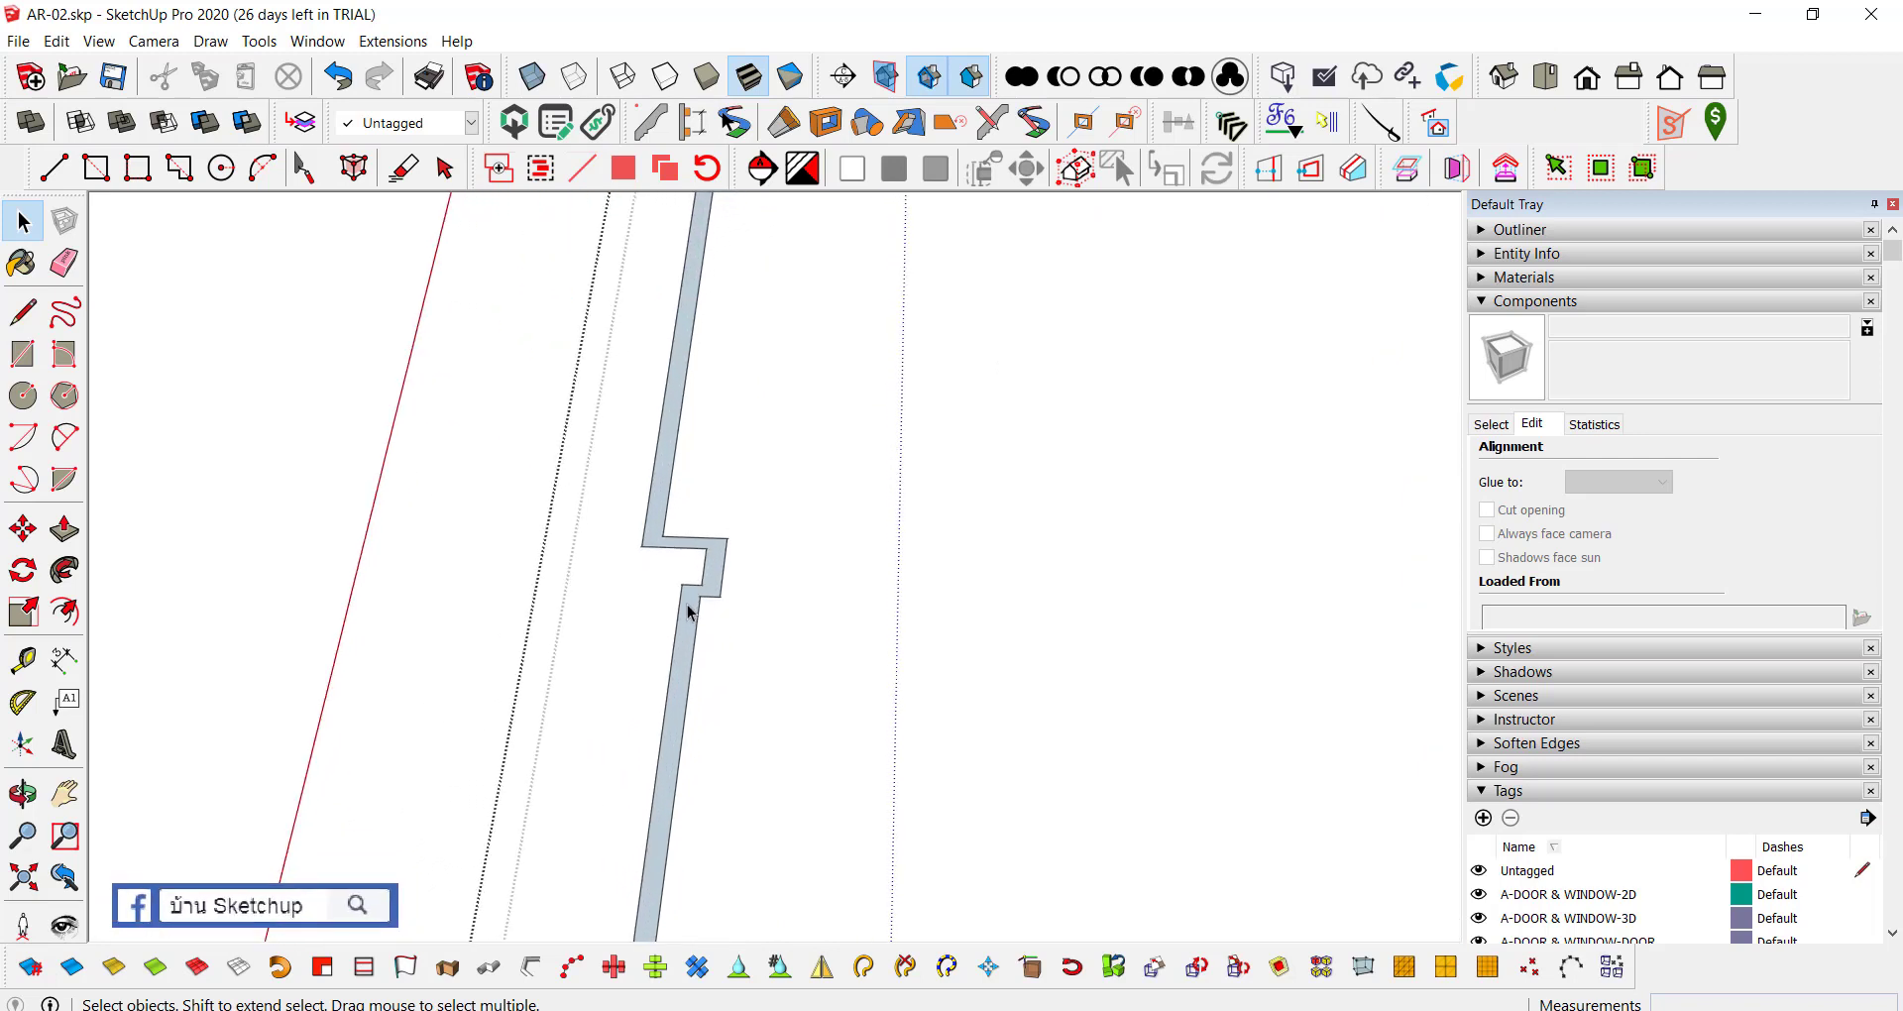
{"action": "key", "text": "l"}
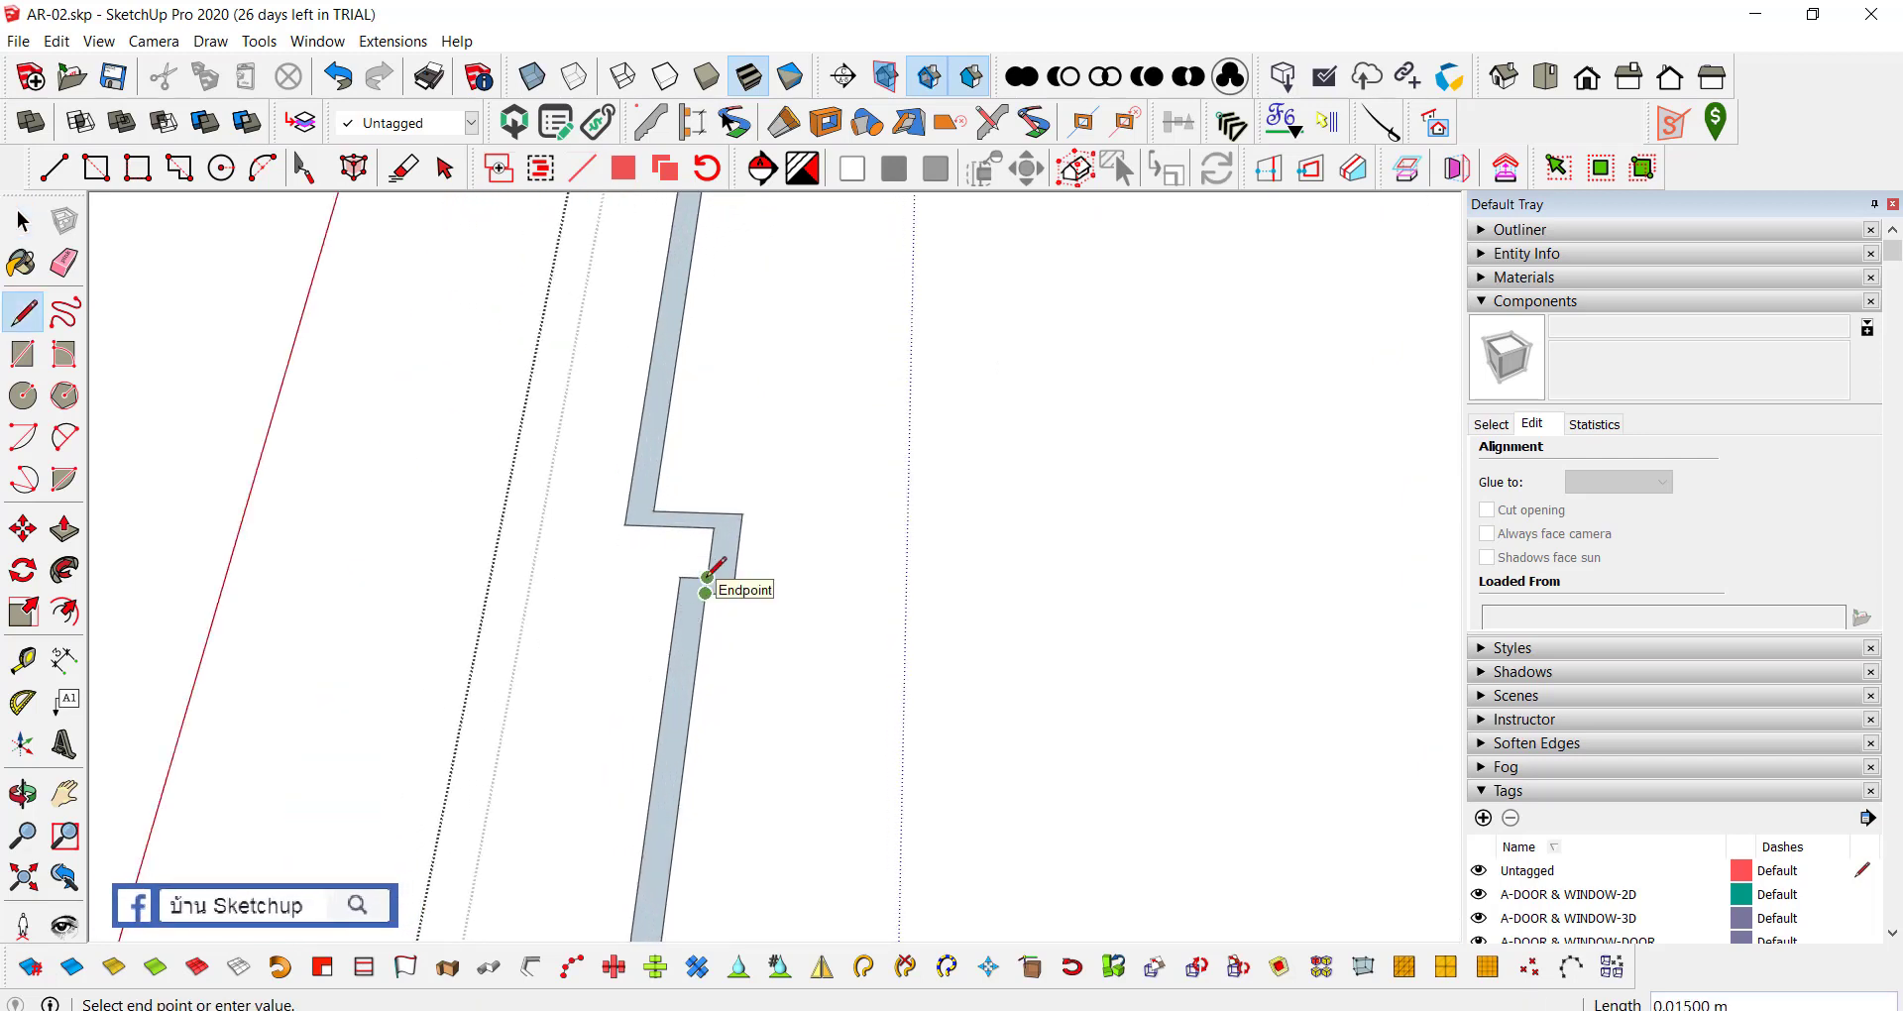
{"action": "left_click", "coordinate": [706, 576]}
Step: Draw a line from the notch endpoint that closes off the wall face
{"action": "mouse_move", "coordinate": [732, 459]}
{"action": "middle_mouse_down"}
{"action": "mouse_move", "coordinate": [689, 884]}
{"action": "mouse_move", "coordinate": [689, 612]}
{"action": "mouse_move", "coordinate": [794, 492]}
{"action": "mouse_move", "coordinate": [777, 704]}
{"action": "middle_mouse_up"}
{"action": "scroll", "coordinate": [769, 565], "scroll_direction": "up", "scroll_amount": 1}
{"action": "scroll", "coordinate": [783, 604], "scroll_direction": "up", "scroll_amount": 2}
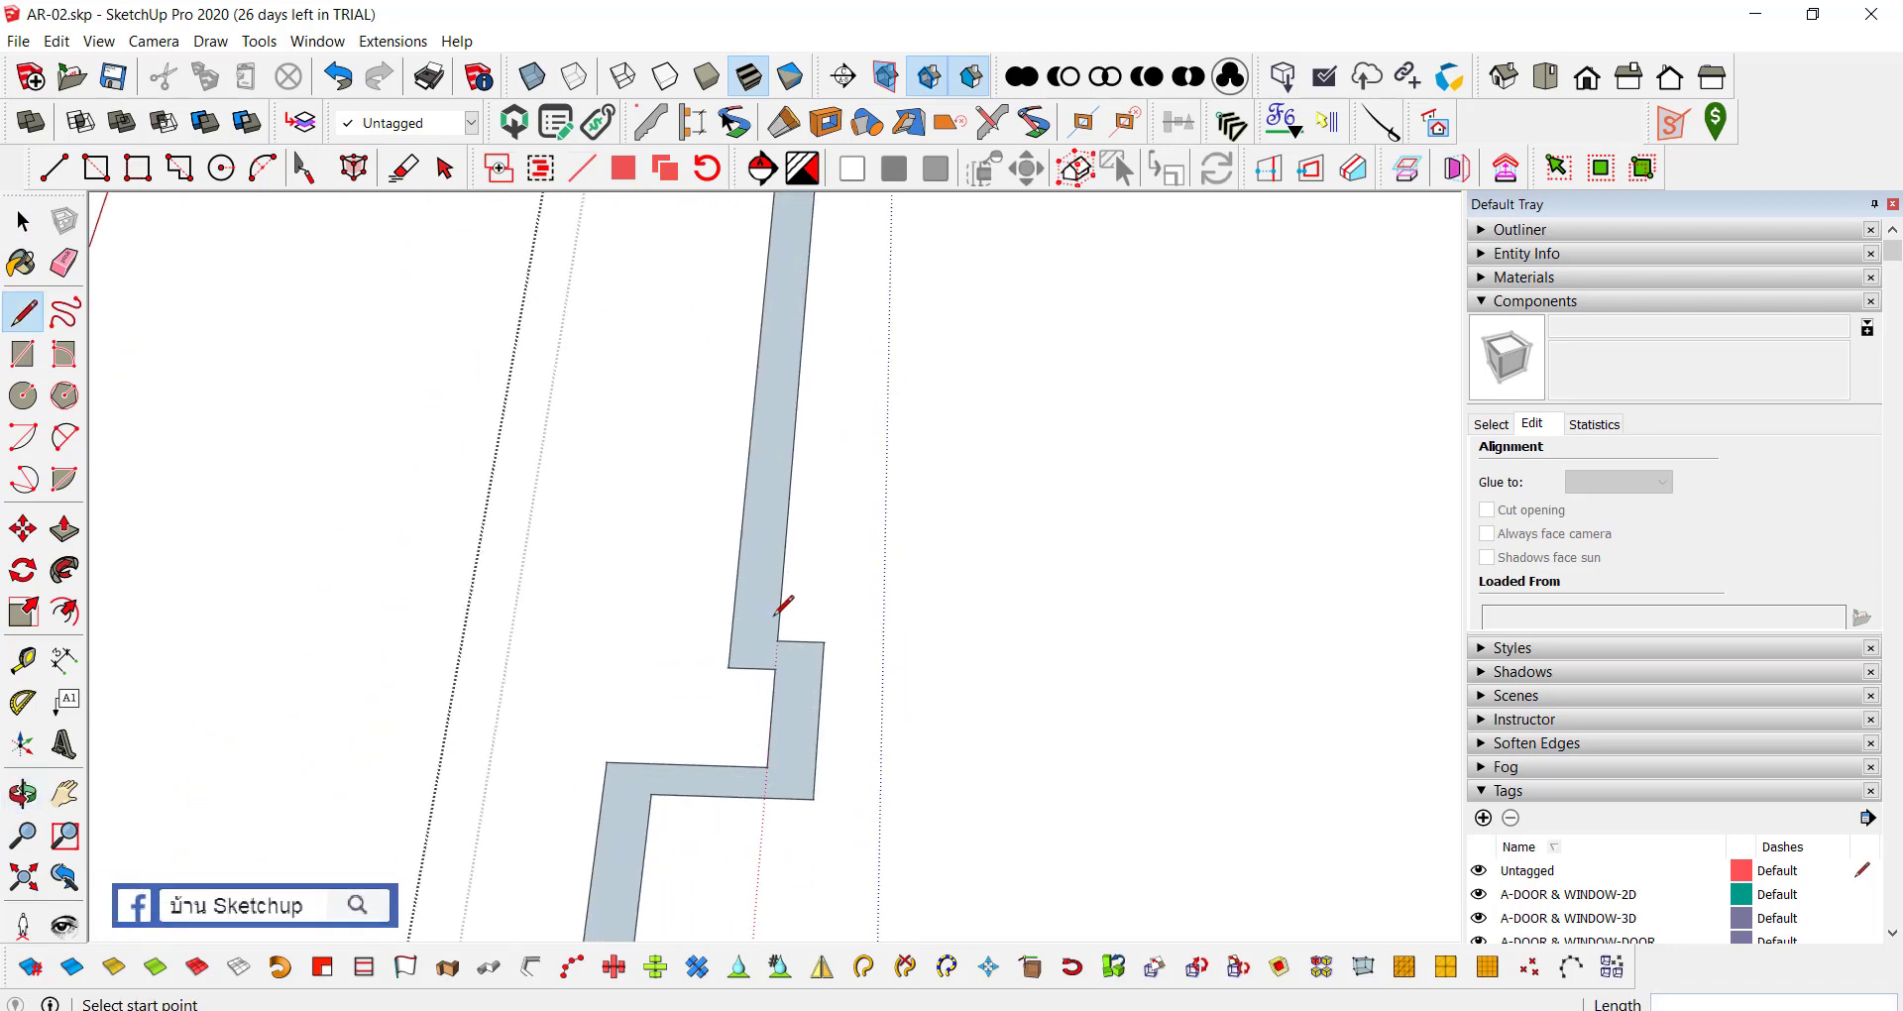
{"action": "scroll", "coordinate": [769, 694], "scroll_direction": "down", "scroll_amount": 2}
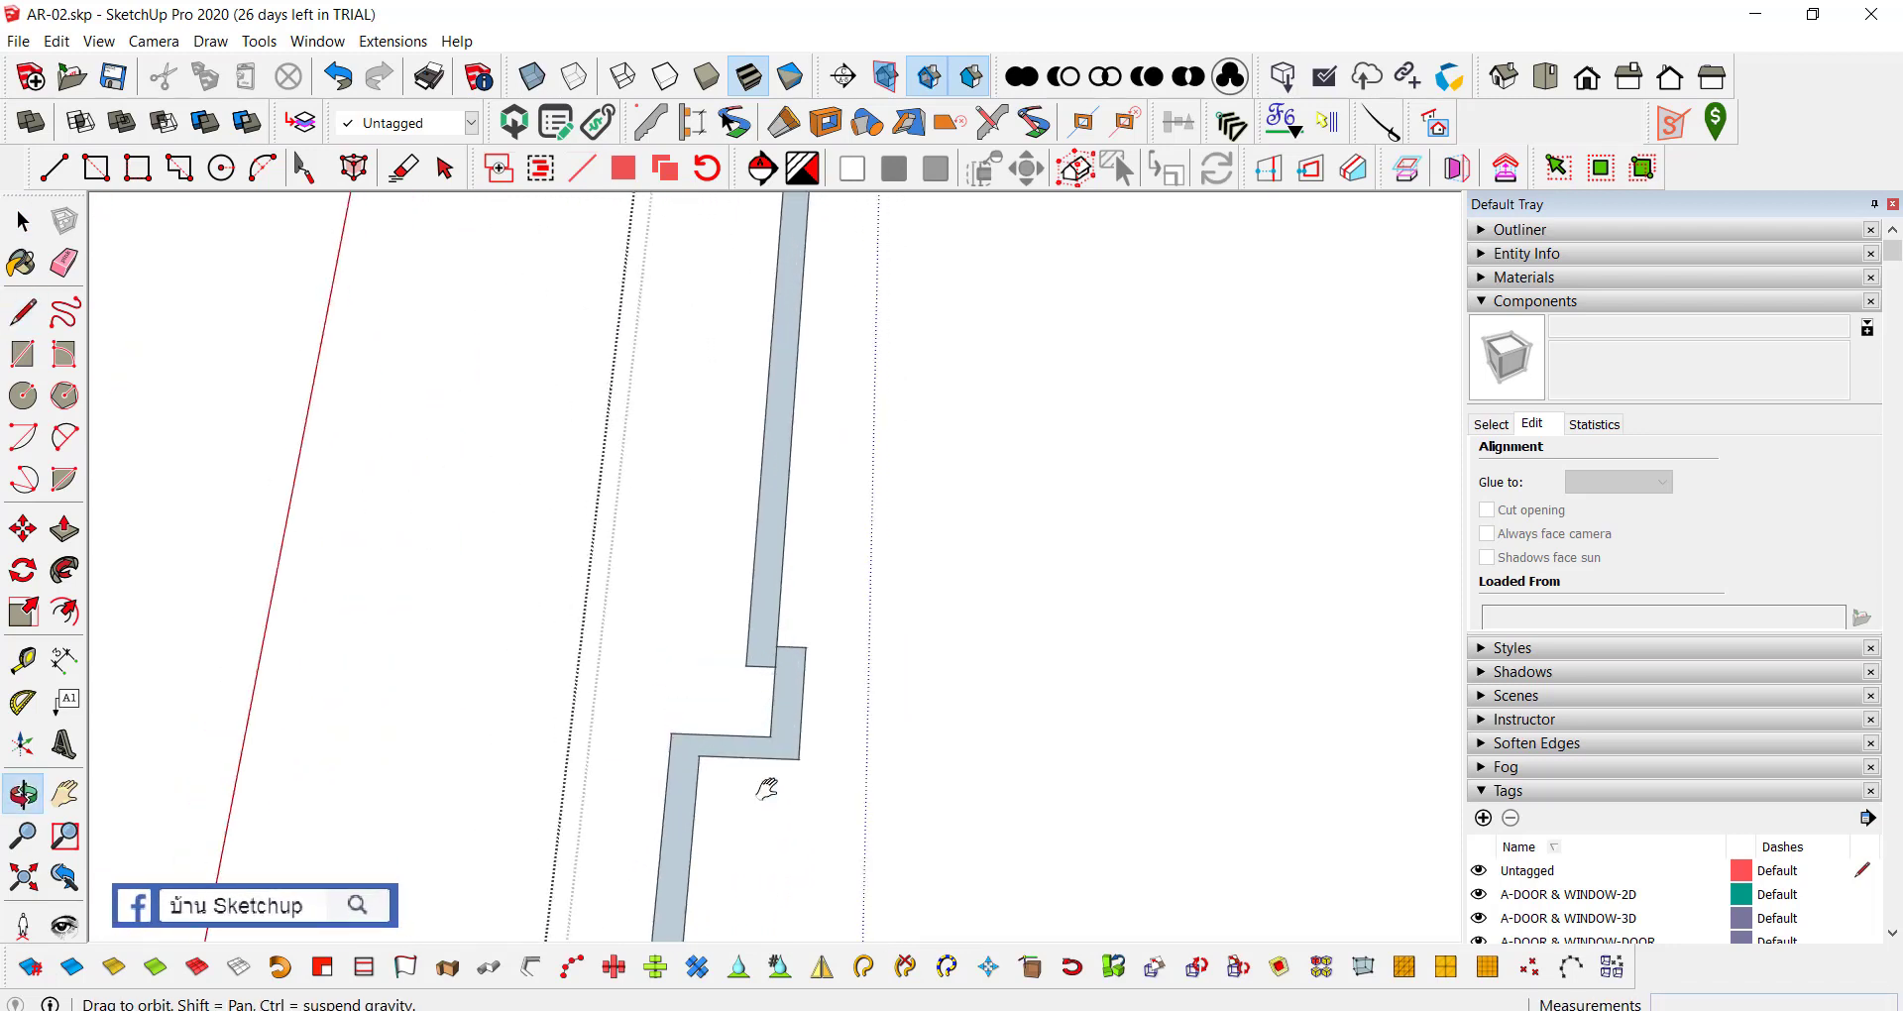
{"action": "scroll", "coordinate": [757, 733], "scroll_direction": "down", "scroll_amount": 2}
{"action": "scroll", "coordinate": [750, 654], "scroll_direction": "down", "scroll_amount": 1}
{"action": "scroll", "coordinate": [763, 446], "scroll_direction": "down", "scroll_amount": 2}
{"action": "mouse_move", "coordinate": [768, 354]}
{"action": "middle_mouse_down"}
{"action": "mouse_move", "coordinate": [807, 659]}
{"action": "mouse_move", "coordinate": [791, 626]}
{"action": "middle_mouse_up"}
{"action": "scroll", "coordinate": [788, 624], "scroll_direction": "up", "scroll_amount": 2}
{"action": "scroll", "coordinate": [787, 625], "scroll_direction": "up", "scroll_amount": 1}
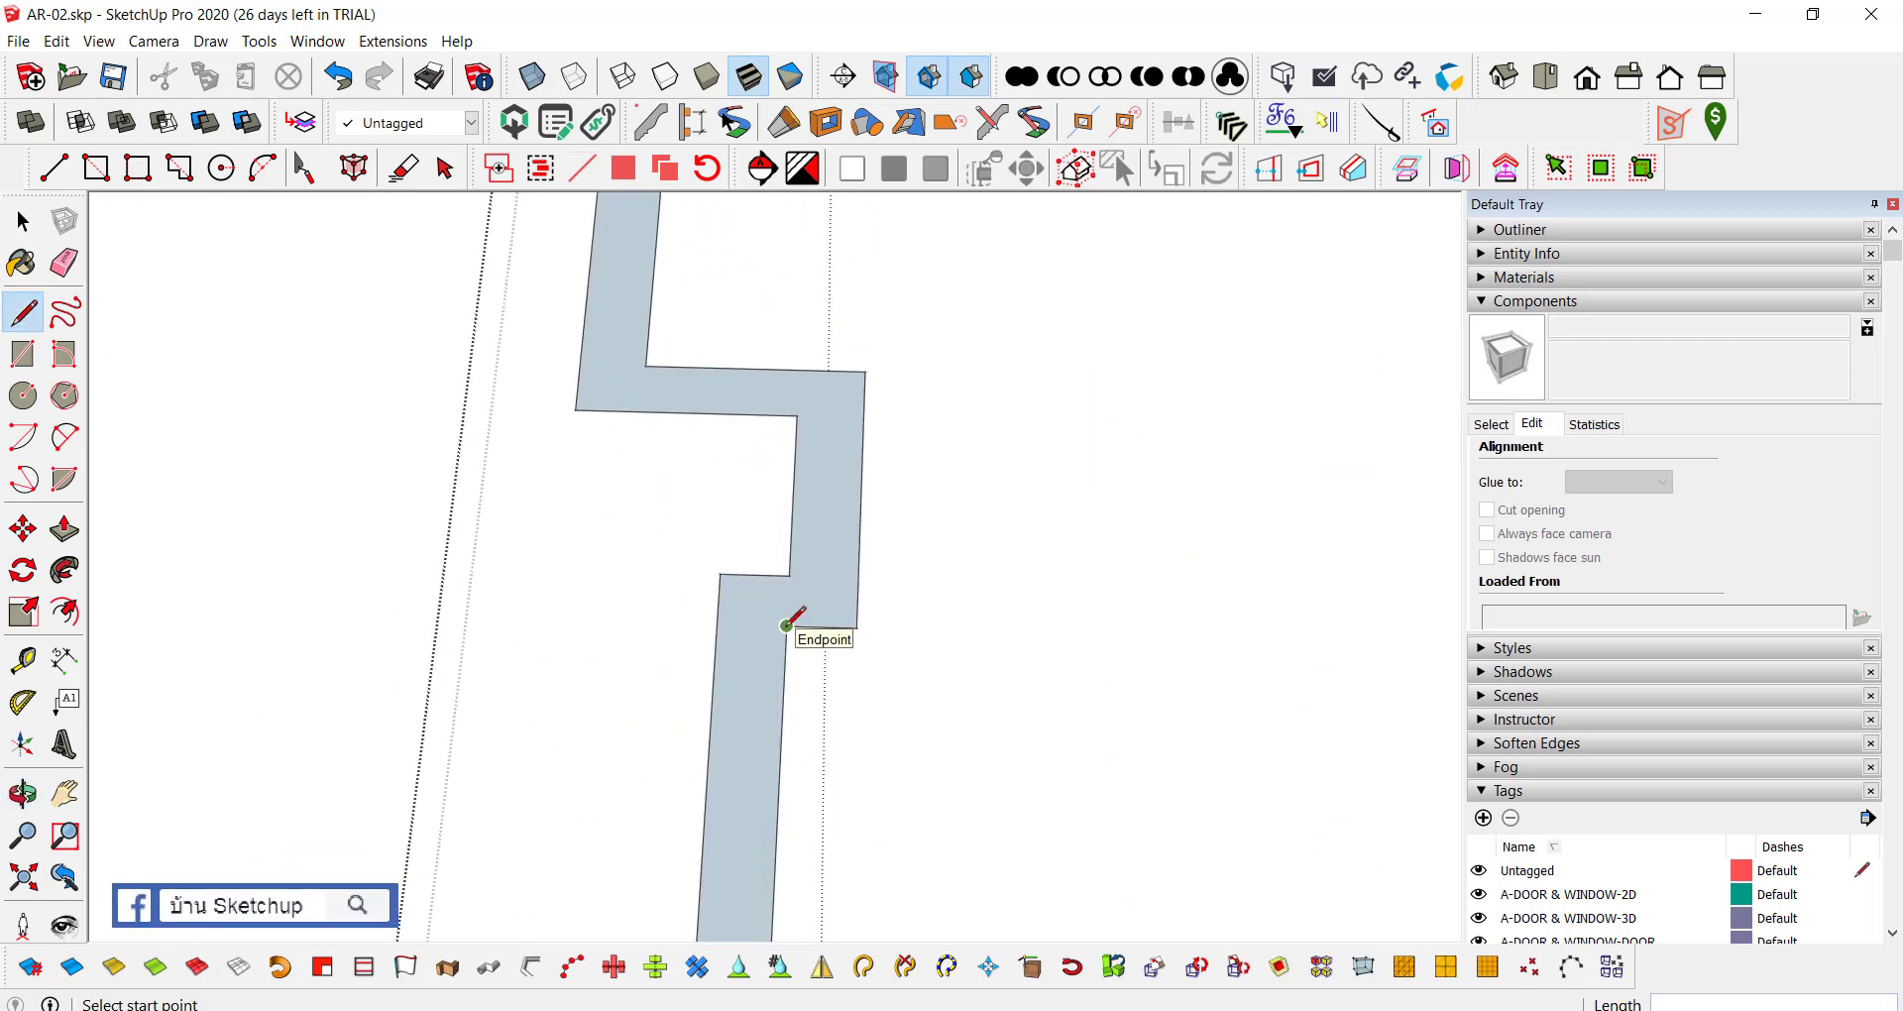
{"action": "scroll", "coordinate": [787, 624], "scroll_direction": "up", "scroll_amount": 1}
{"action": "scroll", "coordinate": [787, 626], "scroll_direction": "up", "scroll_amount": 2}
{"action": "left_click", "coordinate": [806, 593]}
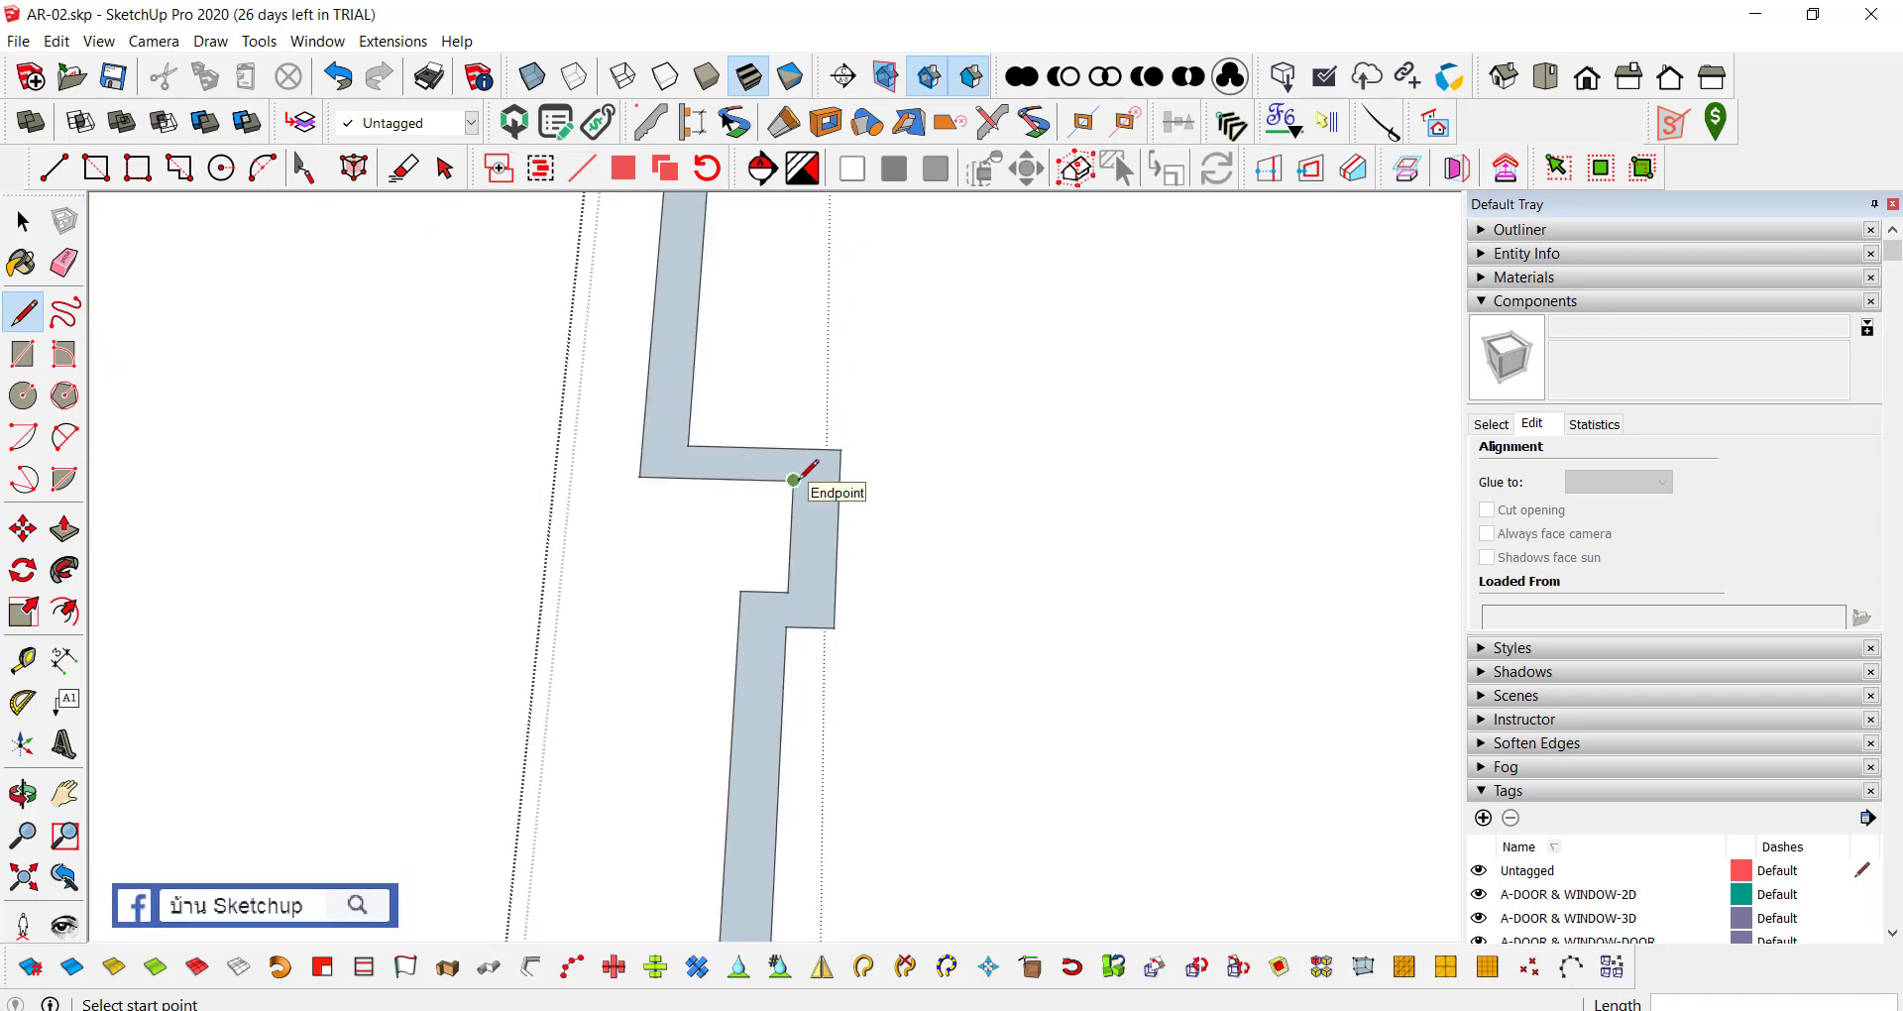
{"action": "mouse_move", "coordinate": [793, 480]}
{"action": "middle_mouse_down"}
{"action": "mouse_move", "coordinate": [650, 518]}
{"action": "mouse_move", "coordinate": [765, 498]}
{"action": "middle_mouse_up"}
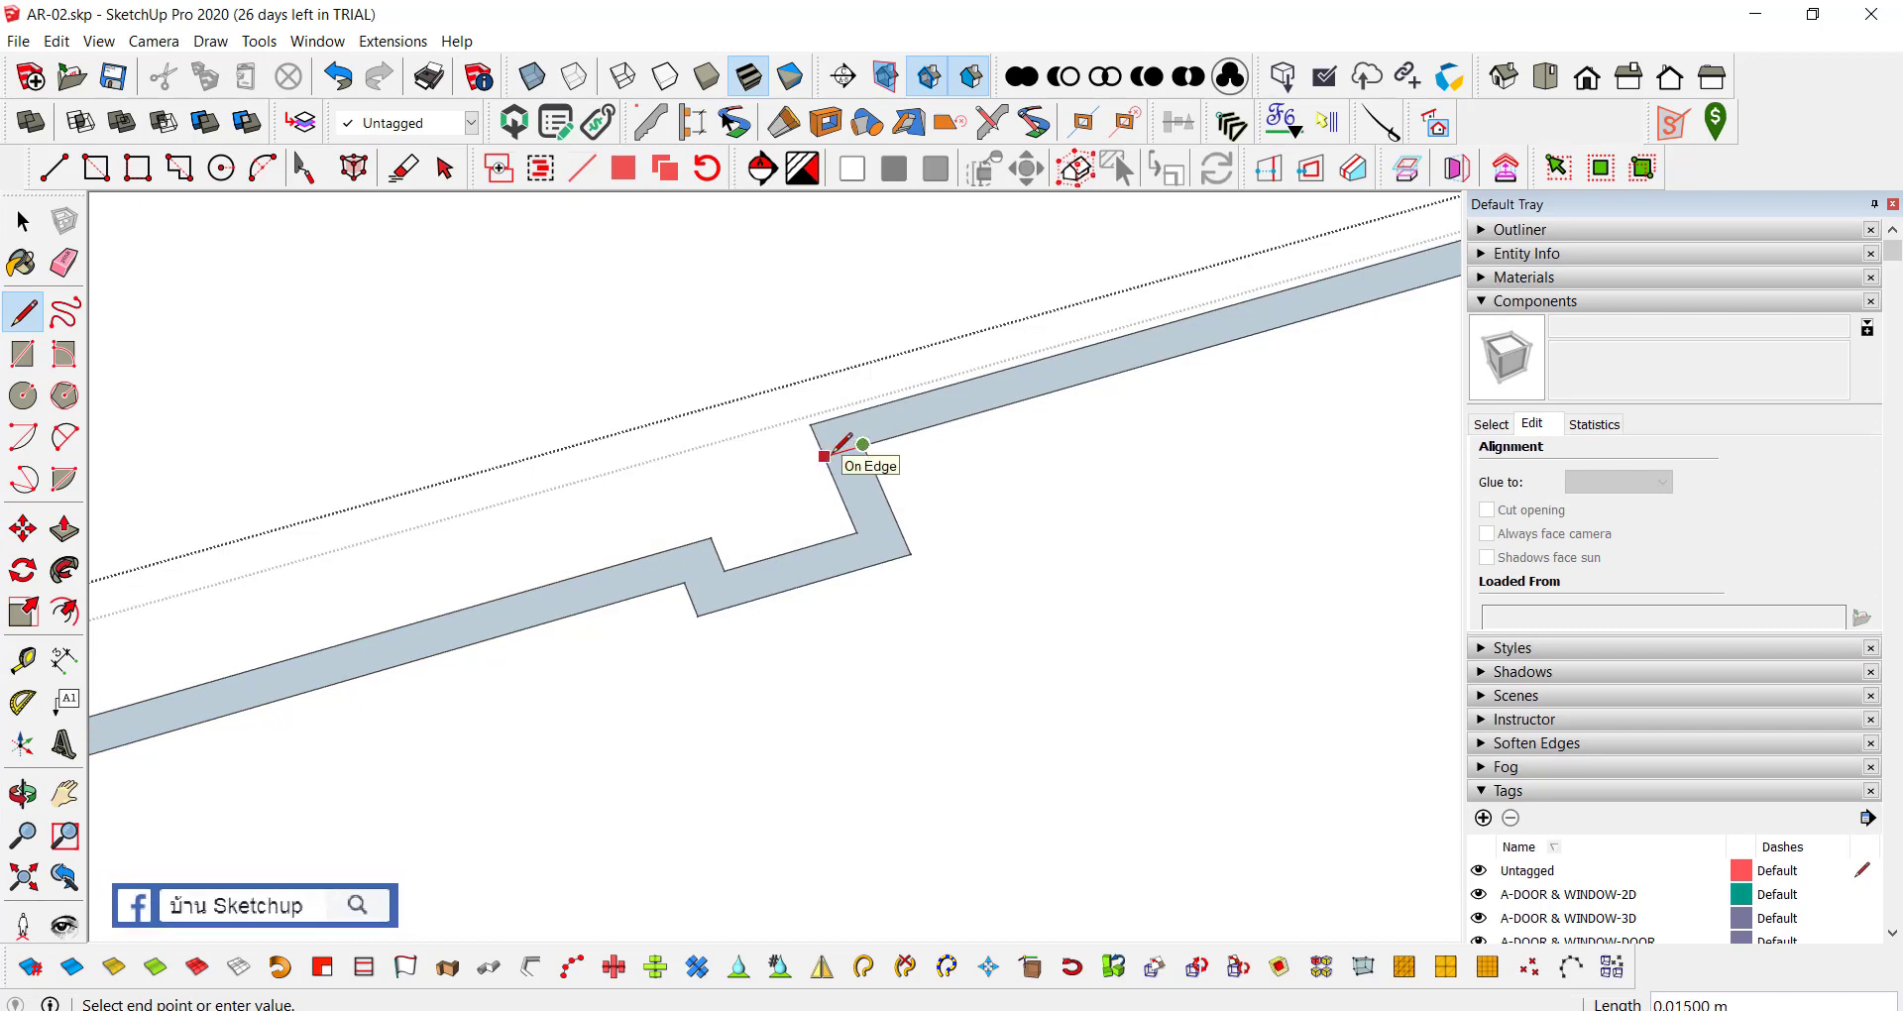
{"action": "left_click", "coordinate": [835, 448]}
Step: Erase the notch and upper wall segment edges
{"action": "scroll", "coordinate": [906, 438], "scroll_direction": "down", "scroll_amount": 2}
{"action": "scroll", "coordinate": [1054, 468], "scroll_direction": "down", "scroll_amount": 2}
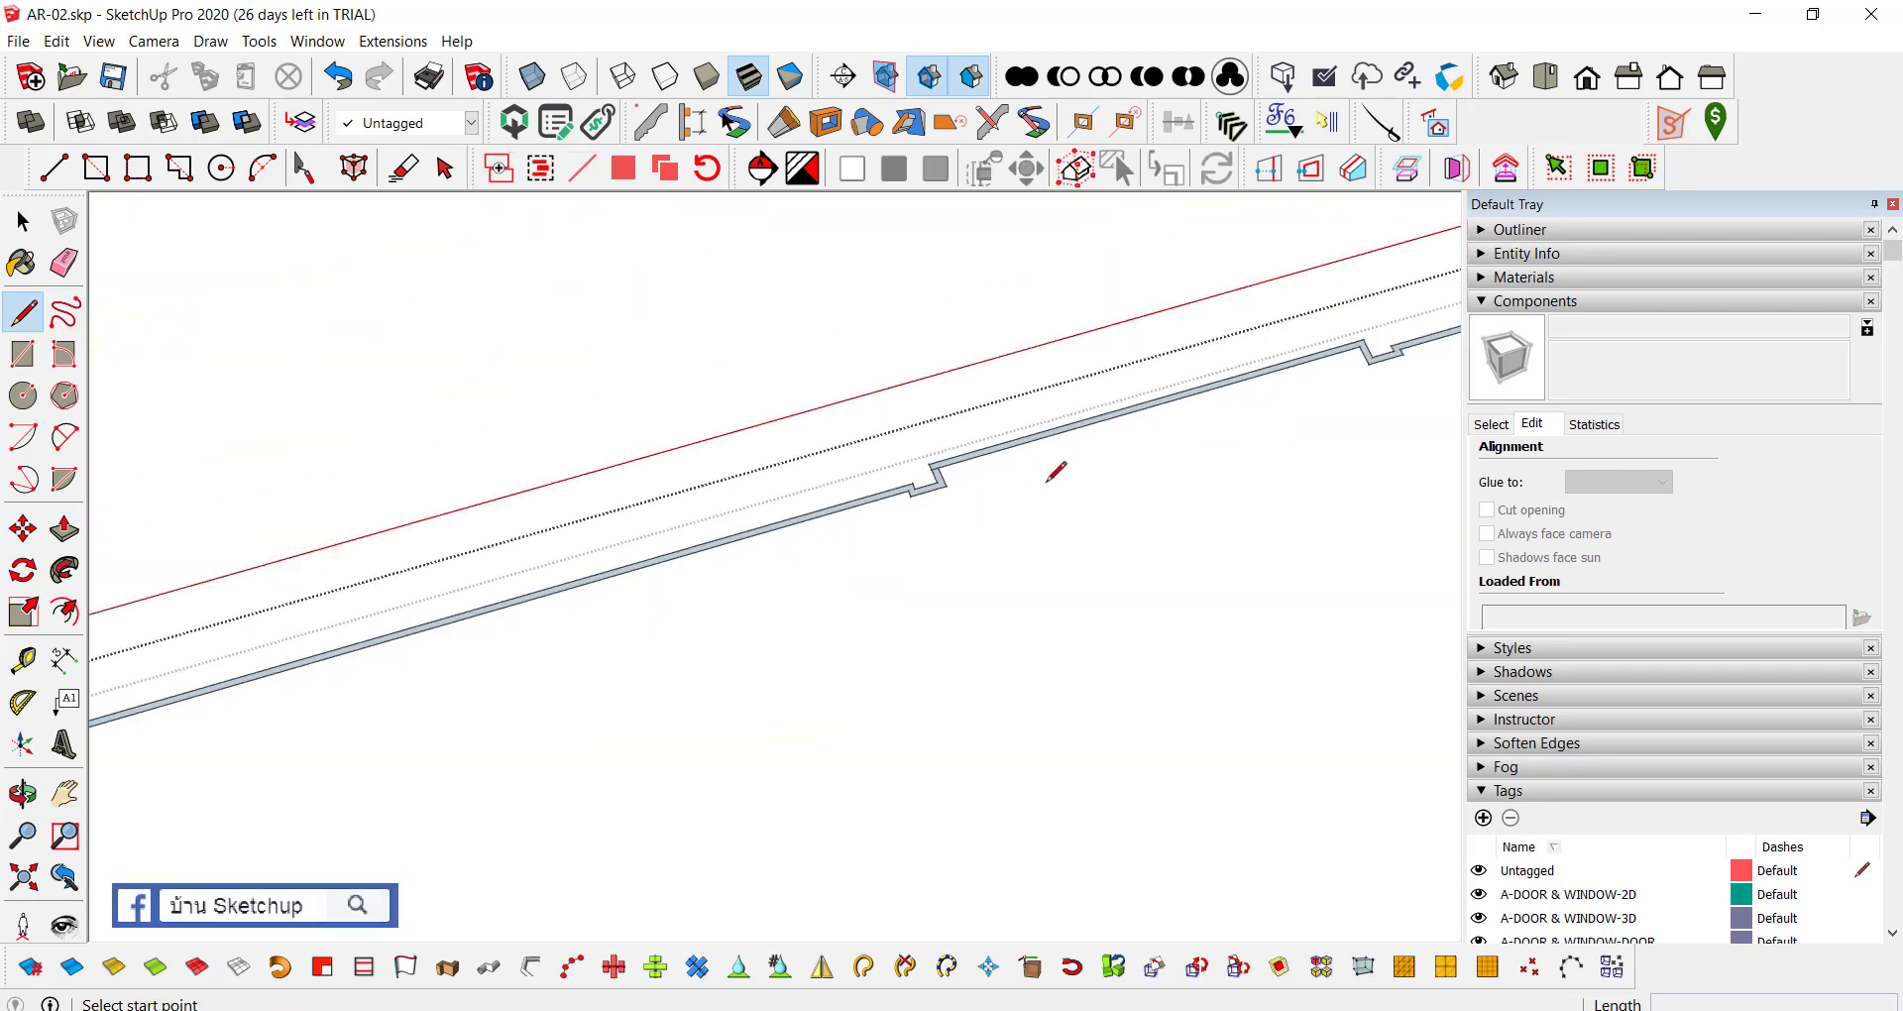
{"action": "scroll", "coordinate": [1051, 478], "scroll_direction": "down", "scroll_amount": 2}
{"action": "scroll", "coordinate": [396, 615], "scroll_direction": "up", "scroll_amount": 2}
{"action": "scroll", "coordinate": [392, 635], "scroll_direction": "up", "scroll_amount": 2}
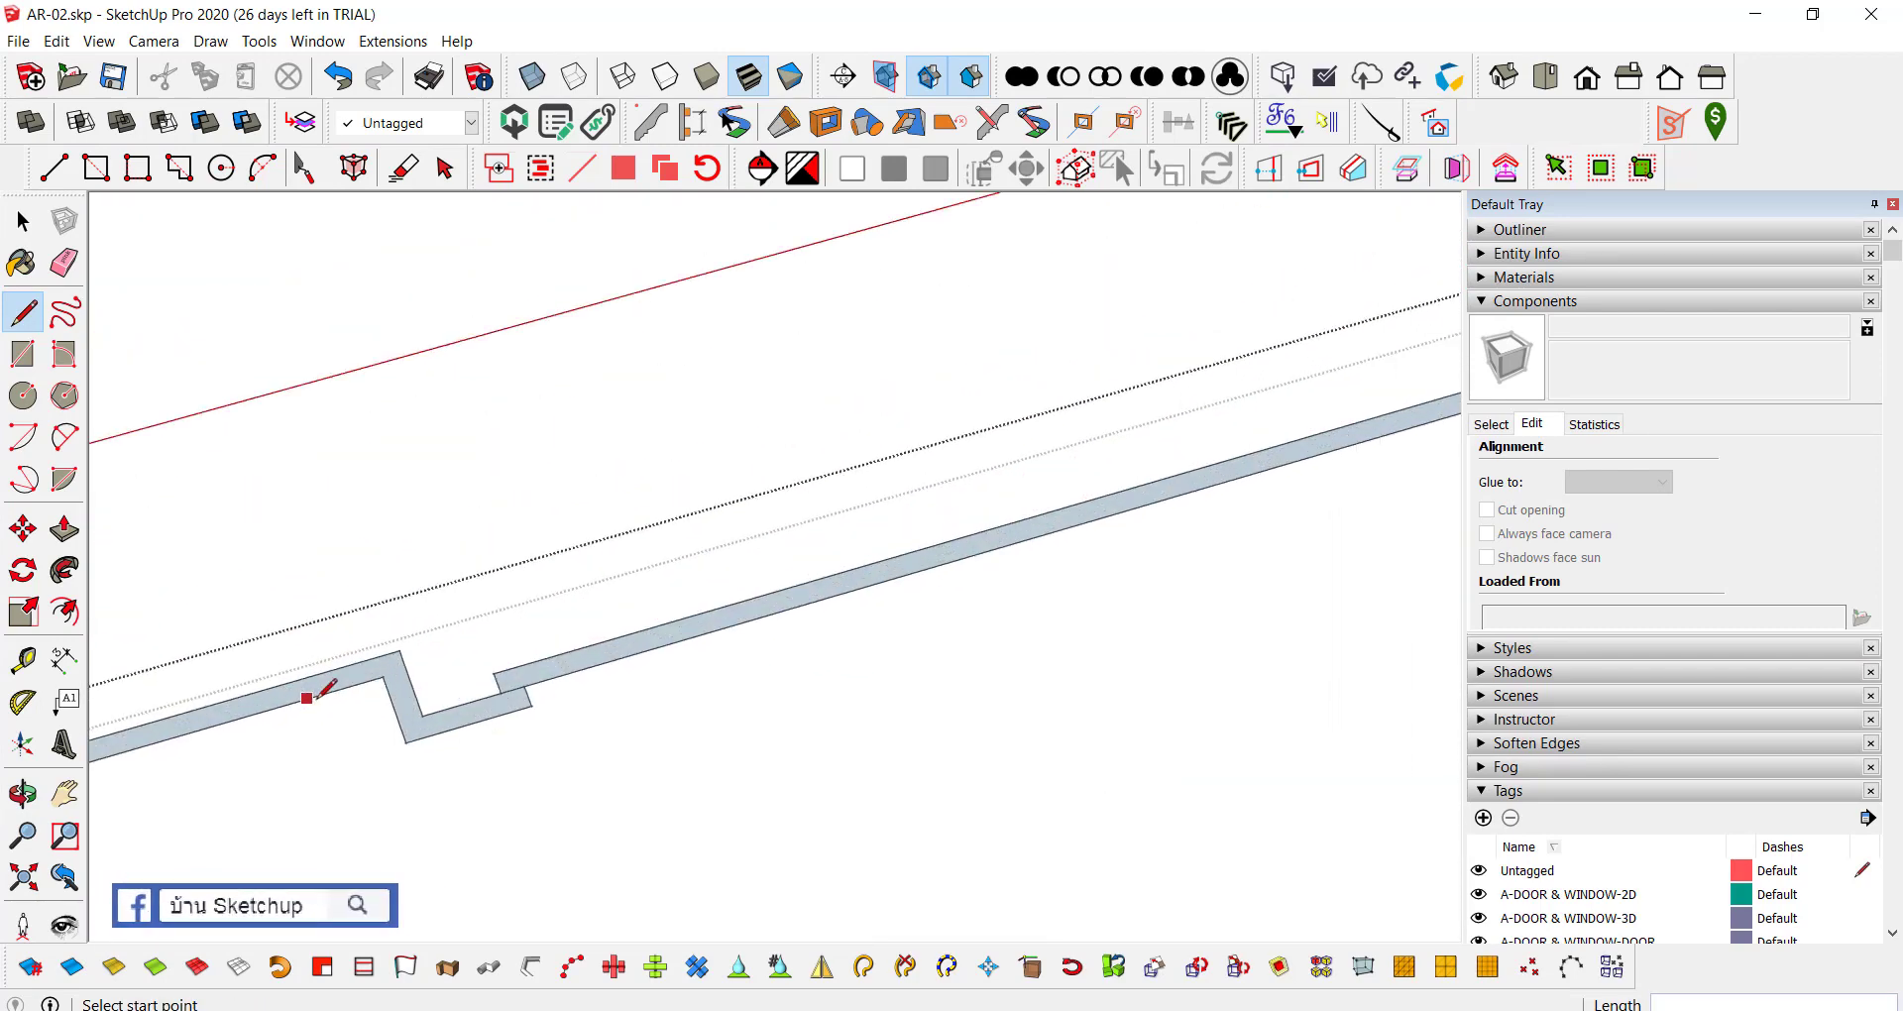
{"action": "scroll", "coordinate": [387, 654], "scroll_direction": "up", "scroll_amount": 2}
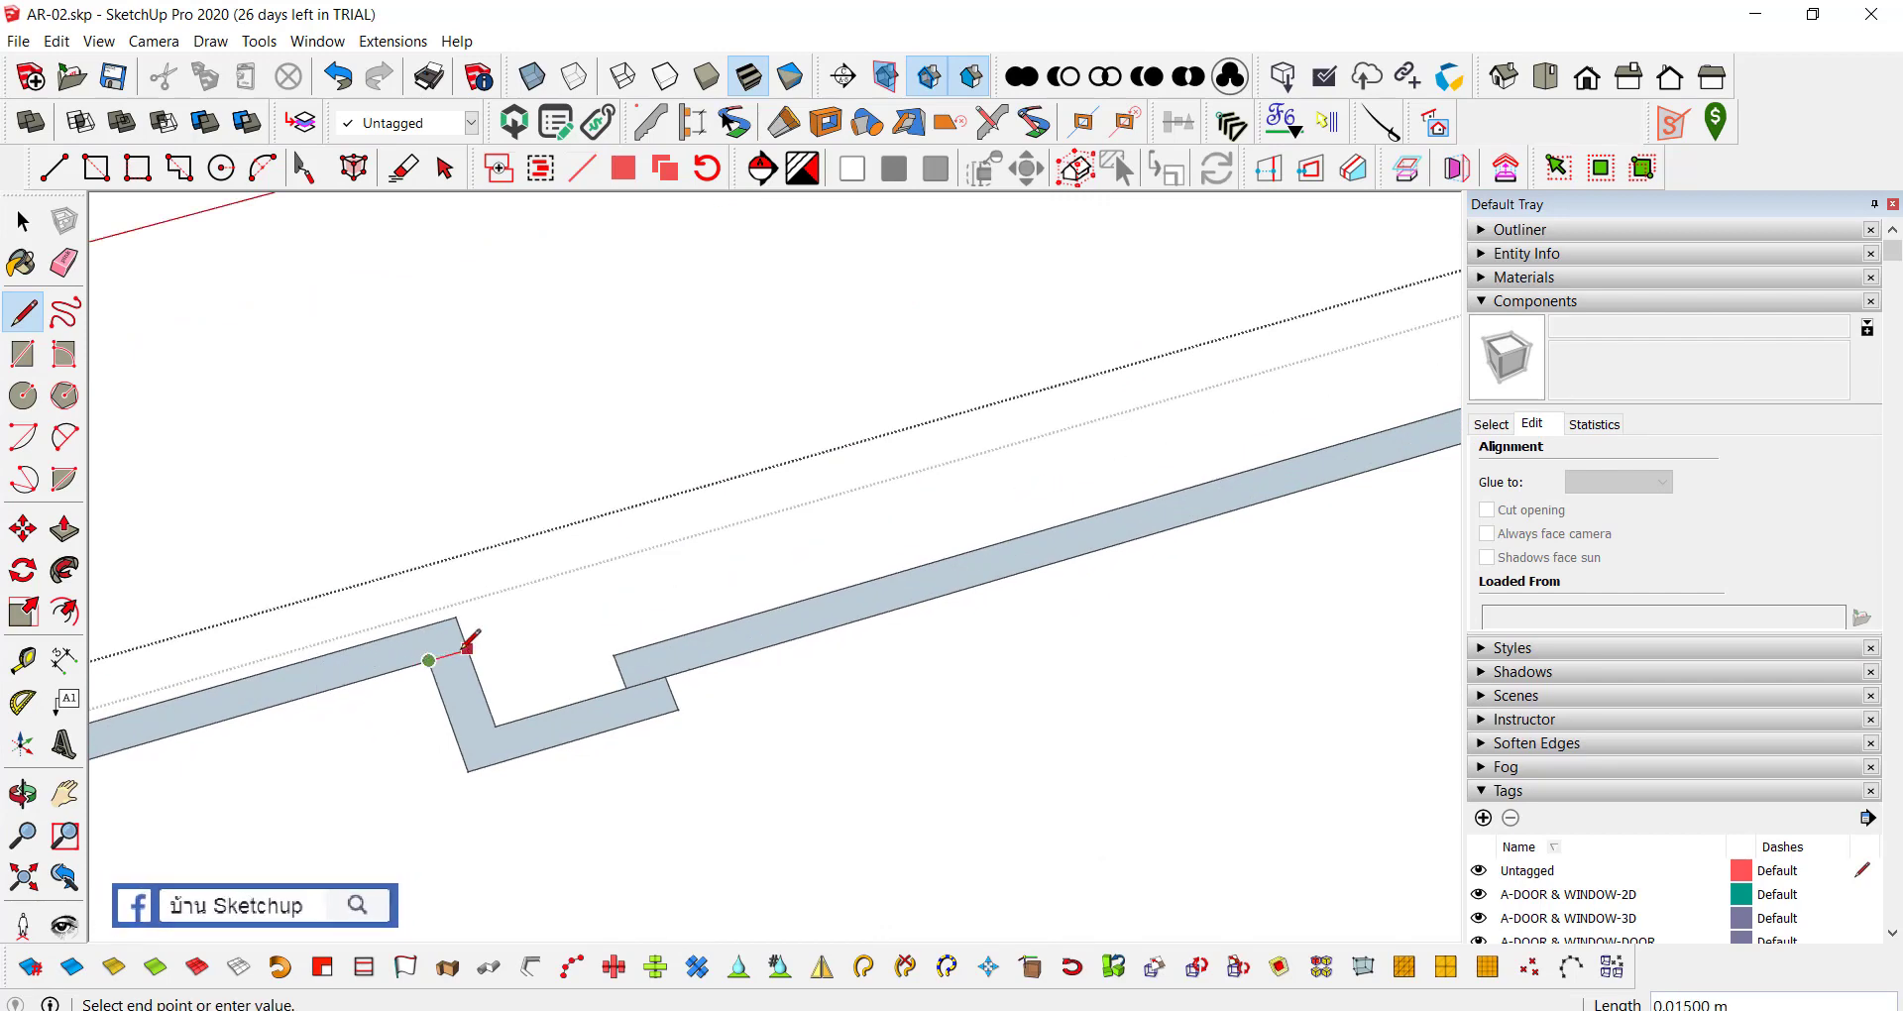
{"action": "scroll", "coordinate": [1020, 497], "scroll_direction": "down", "scroll_amount": 2}
{"action": "scroll", "coordinate": [1019, 480], "scroll_direction": "down", "scroll_amount": 2}
{"action": "scroll", "coordinate": [973, 510], "scroll_direction": "down", "scroll_amount": 1}
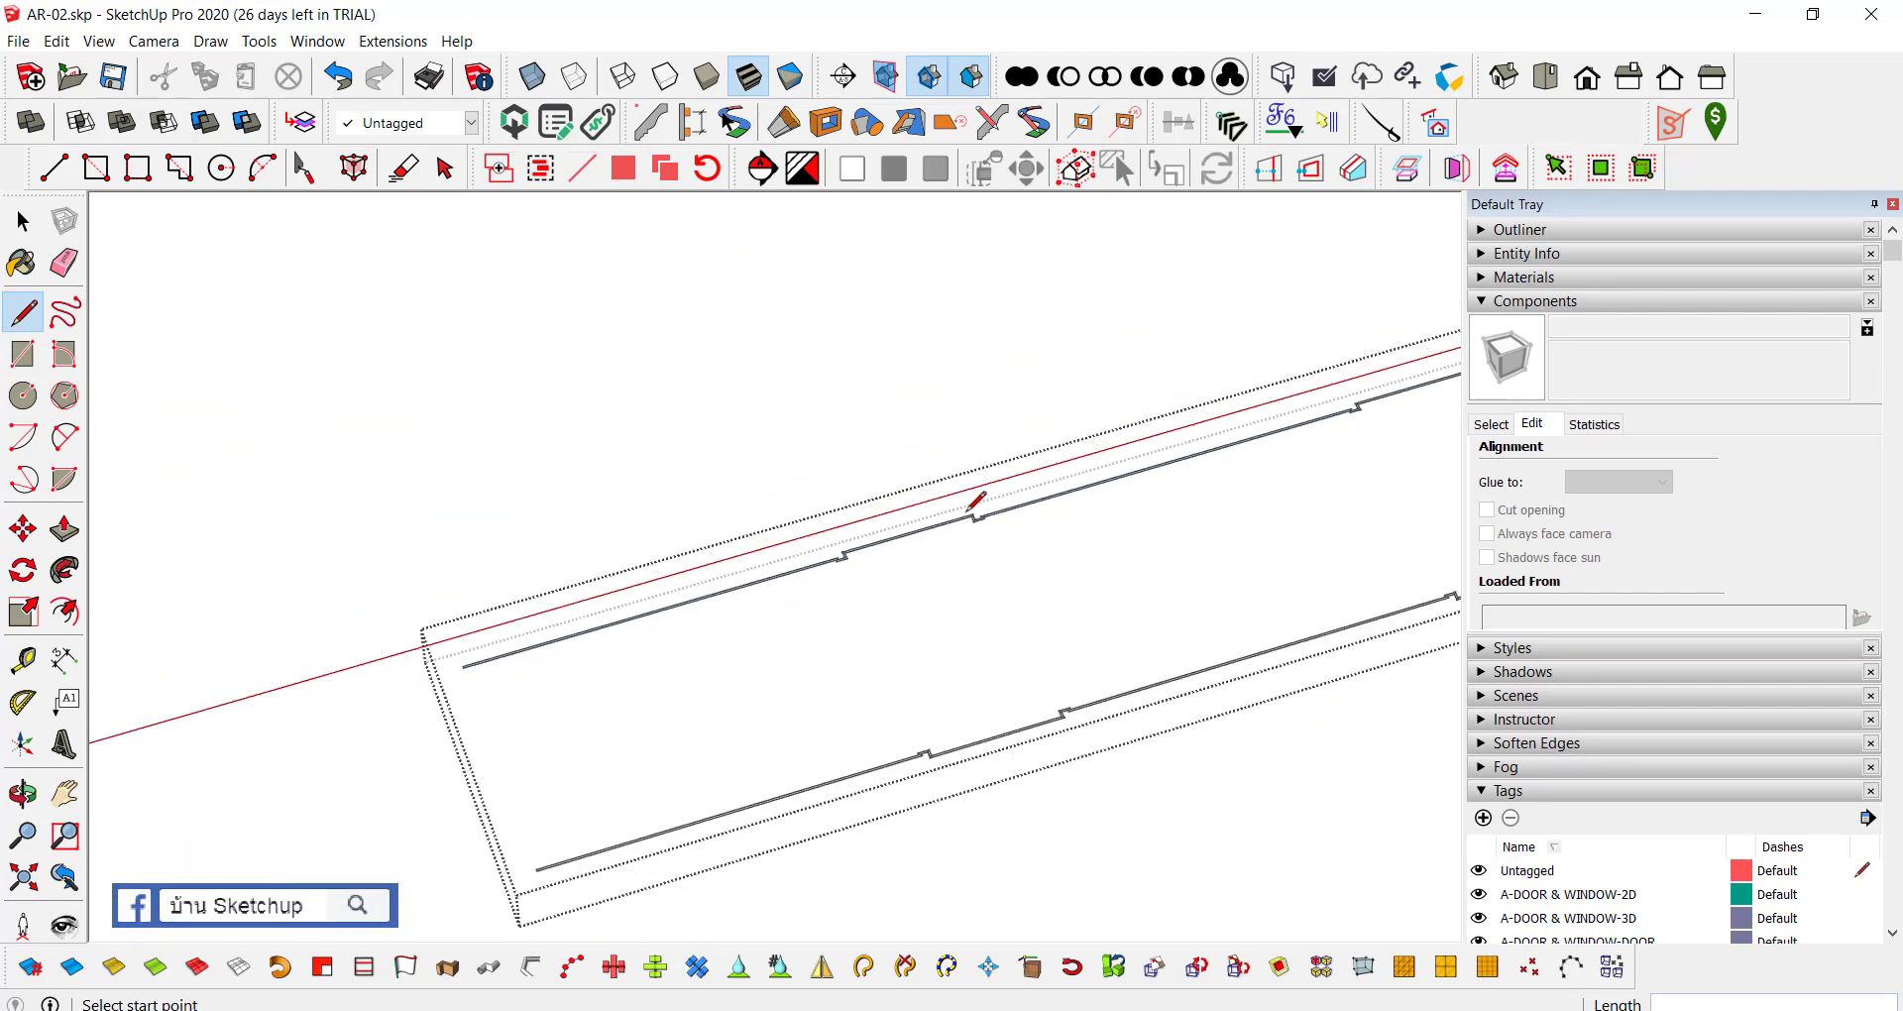
{"action": "scroll", "coordinate": [862, 548], "scroll_direction": "down", "scroll_amount": 1}
{"action": "scroll", "coordinate": [862, 548], "scroll_direction": "up", "scroll_amount": 1}
{"action": "scroll", "coordinate": [790, 563], "scroll_direction": "up", "scroll_amount": 2}
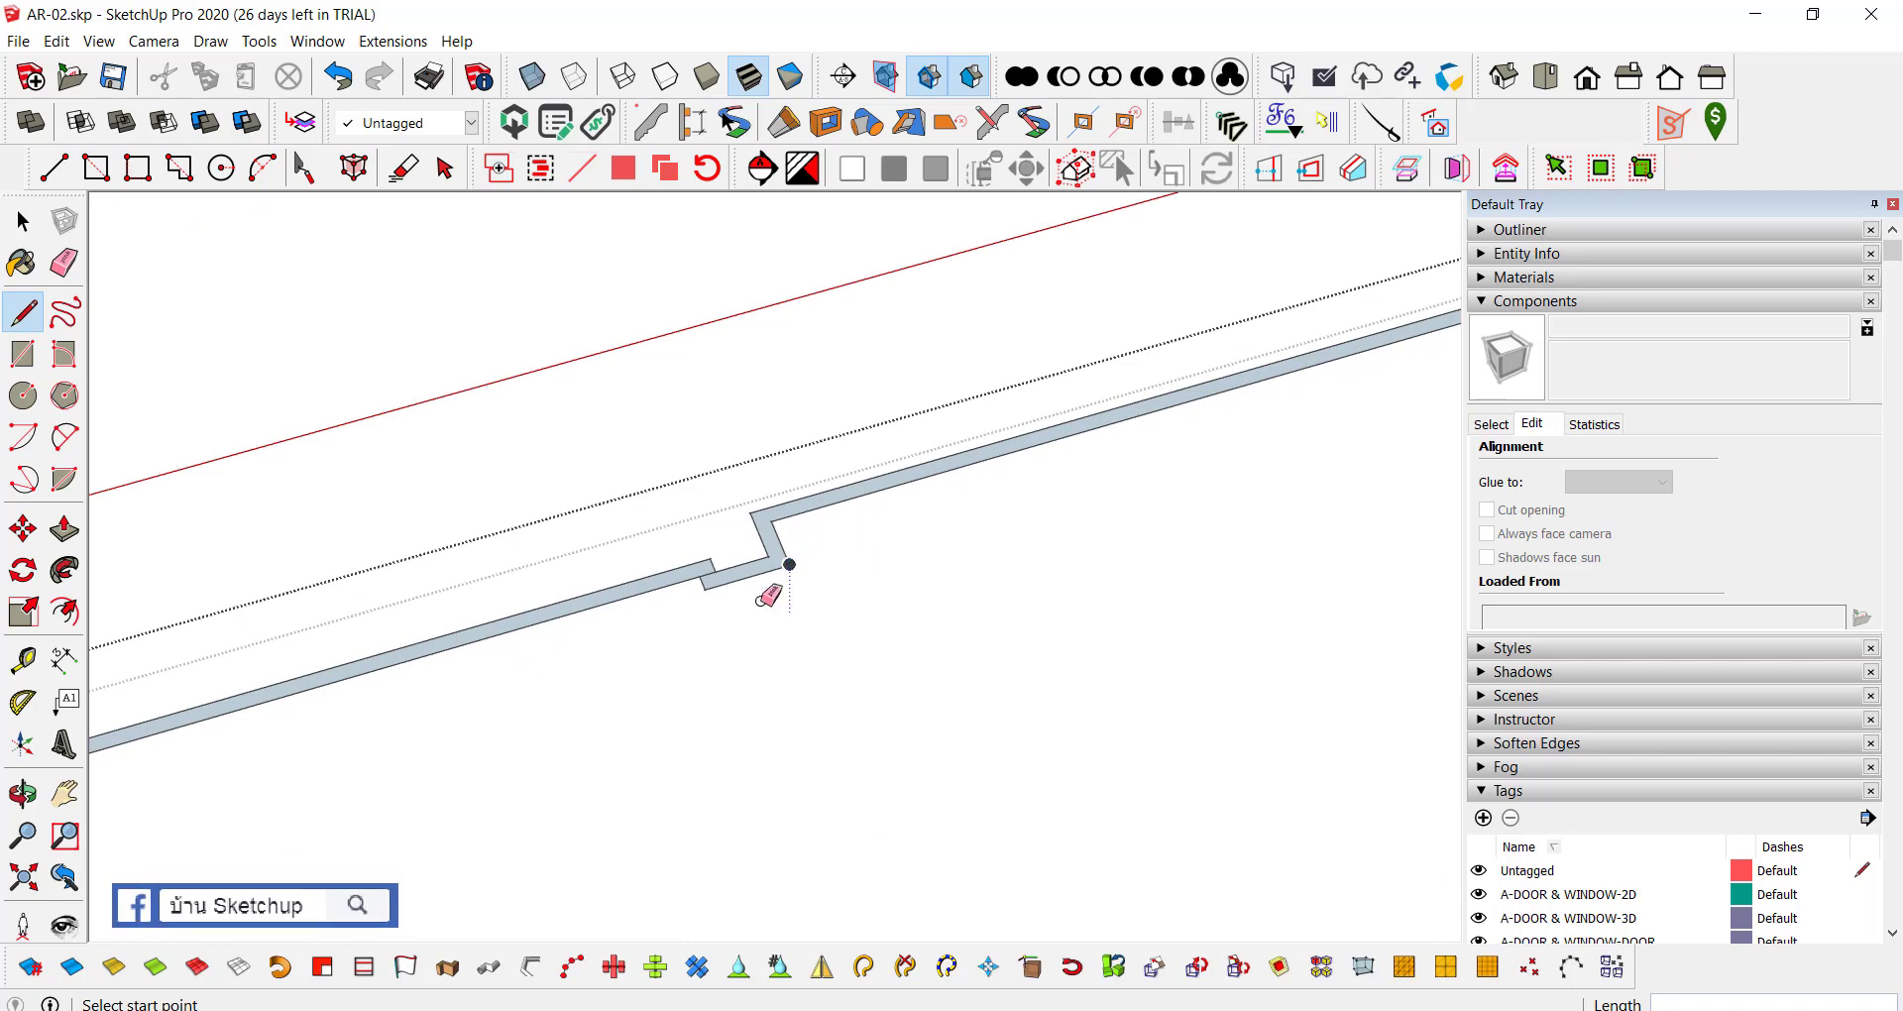
{"action": "key", "text": "e"}
{"action": "left_click_drag", "start_coordinate": [788, 567], "coordinate": [712, 586]}
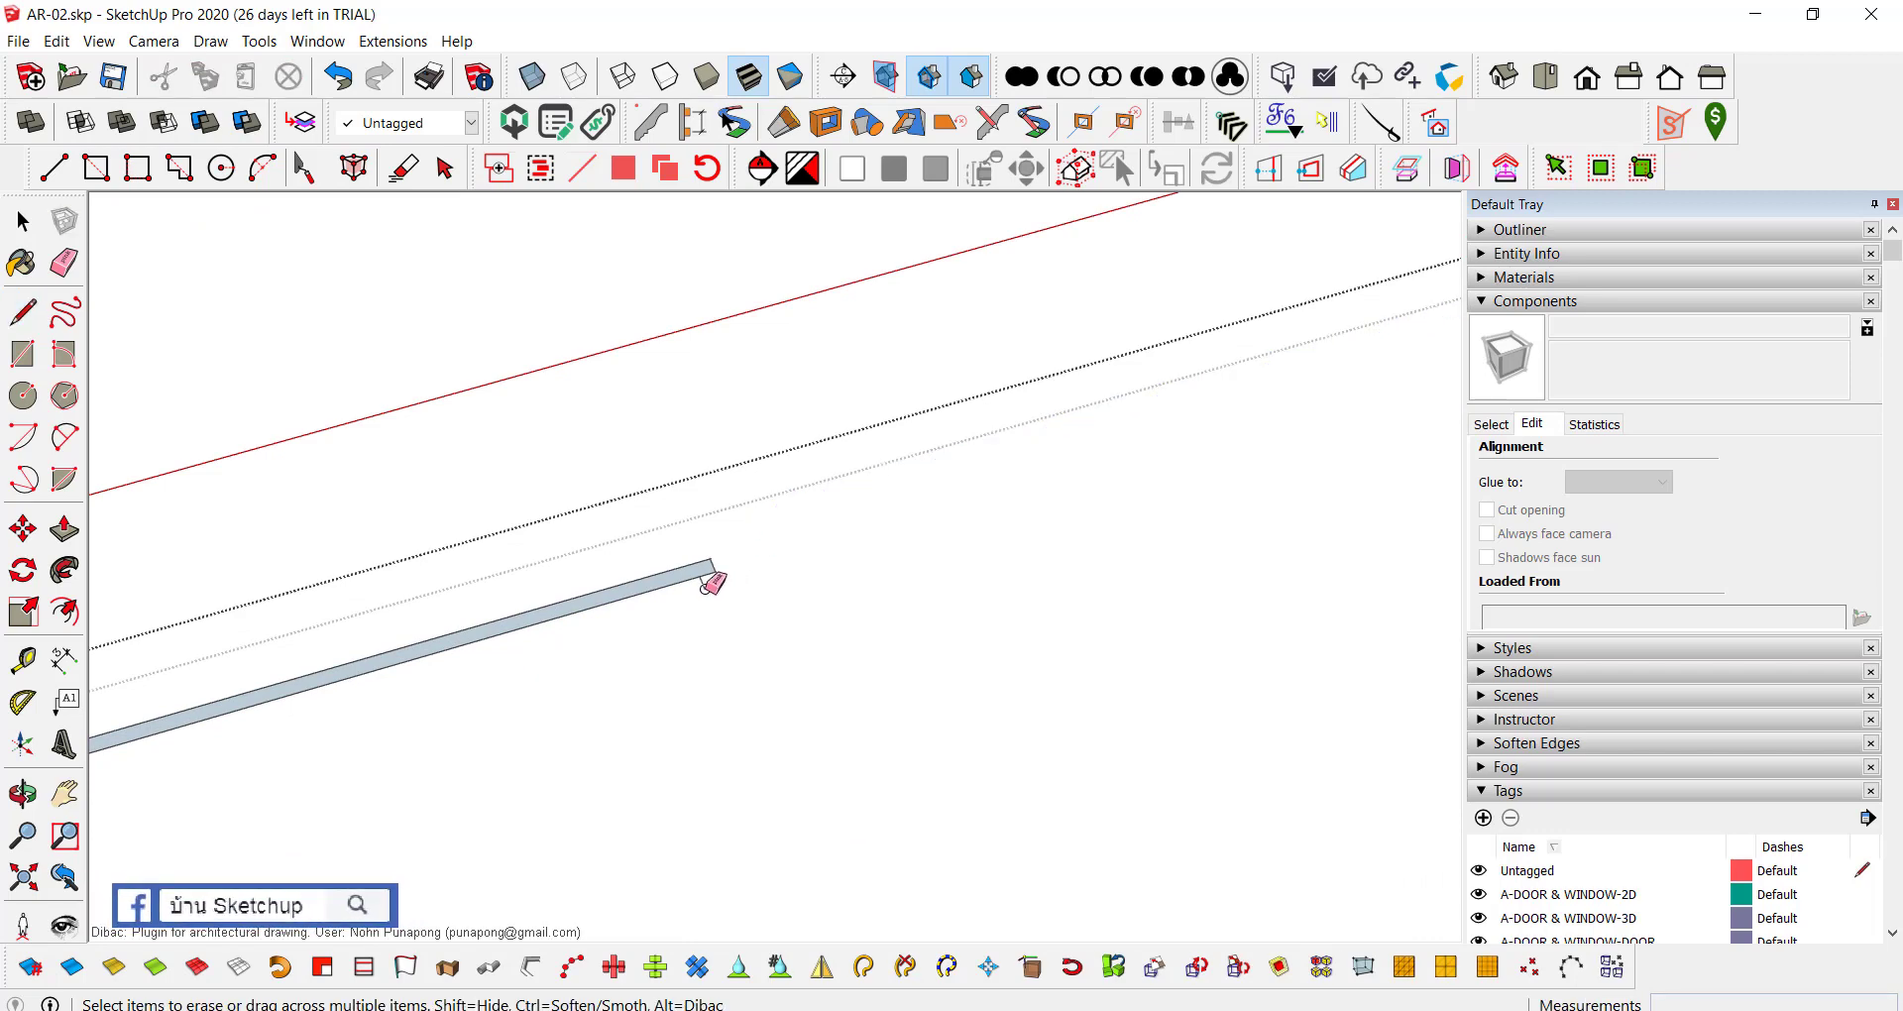
Step: Erase the long left section of the wall strip beside the notch
{"action": "mouse_move", "coordinate": [612, 662]}
{"action": "middle_mouse_down"}
{"action": "mouse_move", "coordinate": [1084, 565]}
{"action": "mouse_move", "coordinate": [872, 607]}
{"action": "mouse_move", "coordinate": [846, 634]}
{"action": "mouse_move", "coordinate": [860, 543]}
{"action": "middle_mouse_up"}
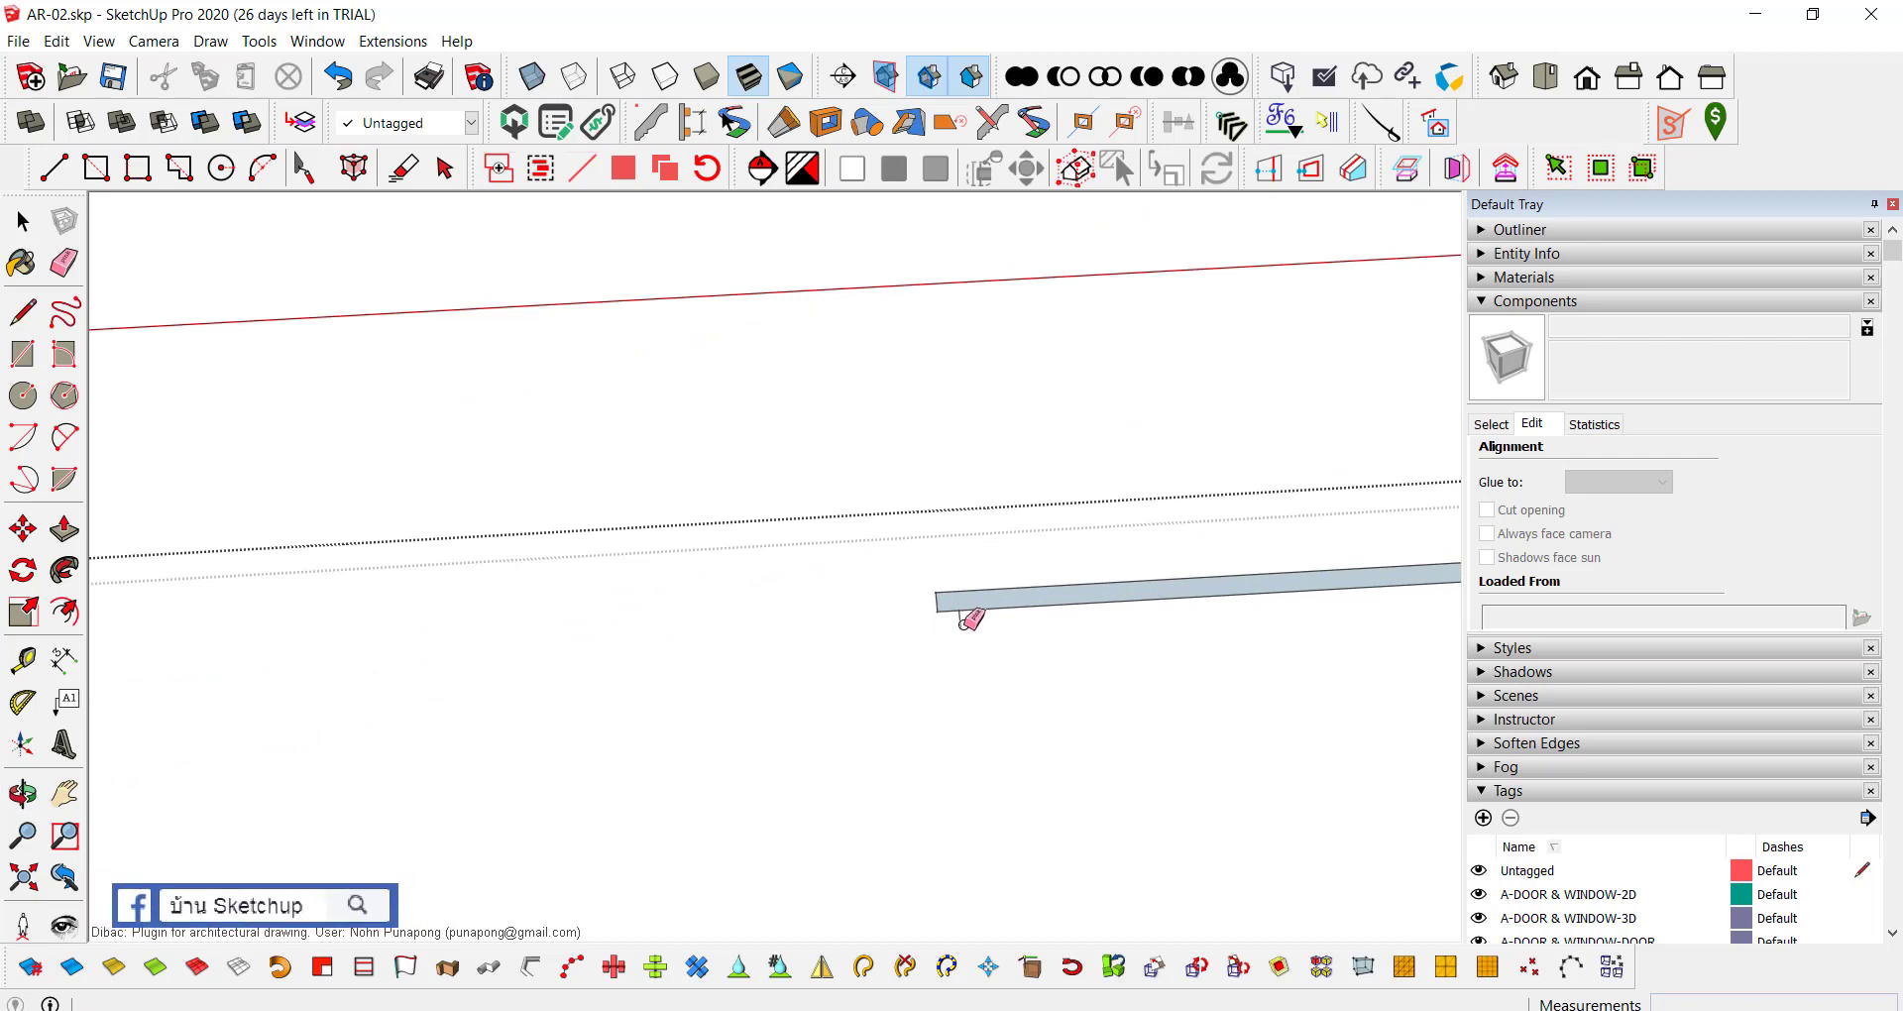
{"action": "mouse_move", "coordinate": [736, 648]}
{"action": "middle_mouse_down"}
{"action": "mouse_move", "coordinate": [438, 667]}
{"action": "mouse_move", "coordinate": [824, 650]}
{"action": "mouse_move", "coordinate": [713, 675]}
{"action": "mouse_move", "coordinate": [959, 628]}
{"action": "middle_mouse_up"}
{"action": "scroll", "coordinate": [957, 628], "scroll_direction": "up", "scroll_amount": 2}
{"action": "key", "text": "l"}
{"action": "scroll", "coordinate": [922, 627], "scroll_direction": "up", "scroll_amount": 3}
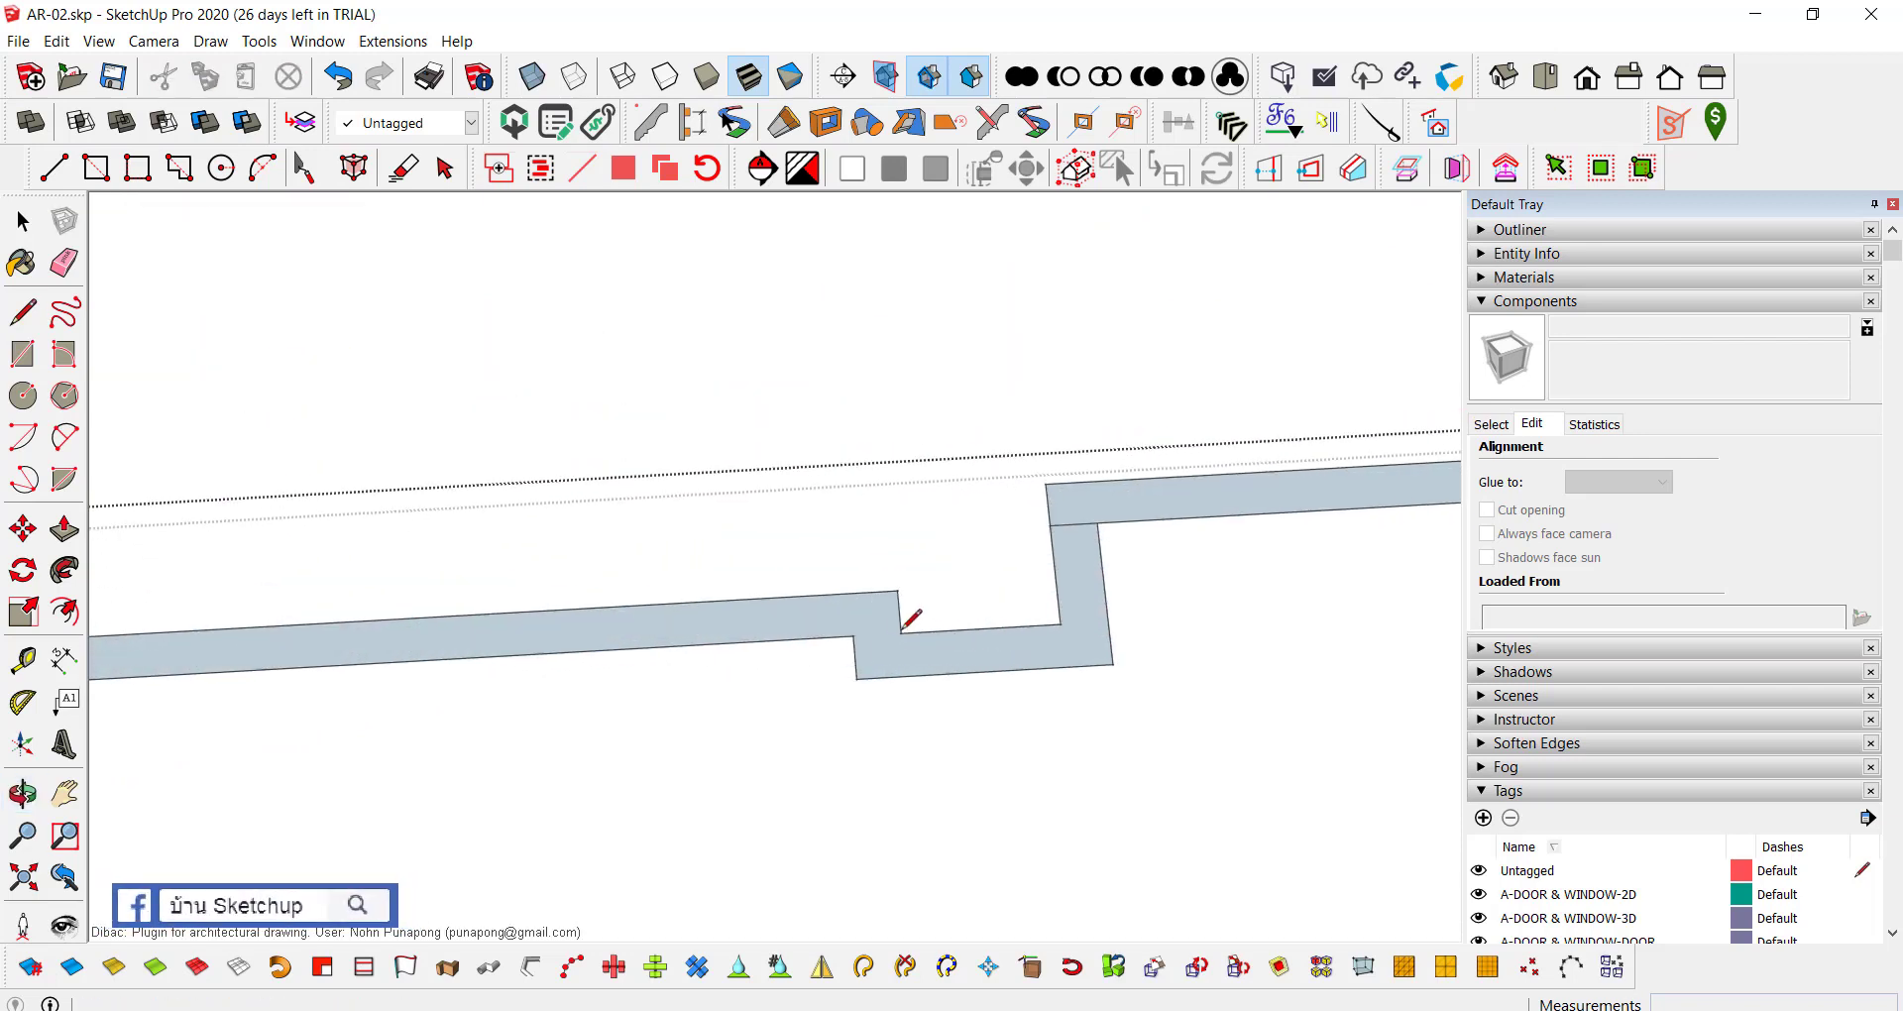
{"action": "left_click", "coordinate": [852, 634]}
{"action": "mouse_move", "coordinate": [910, 627]}
{"action": "middle_mouse_down"}
{"action": "mouse_move", "coordinate": [1114, 637]}
{"action": "mouse_move", "coordinate": [294, 658]}
{"action": "mouse_move", "coordinate": [932, 651]}
{"action": "middle_mouse_up"}
{"action": "scroll", "coordinate": [933, 651], "scroll_direction": "up", "scroll_amount": 3}
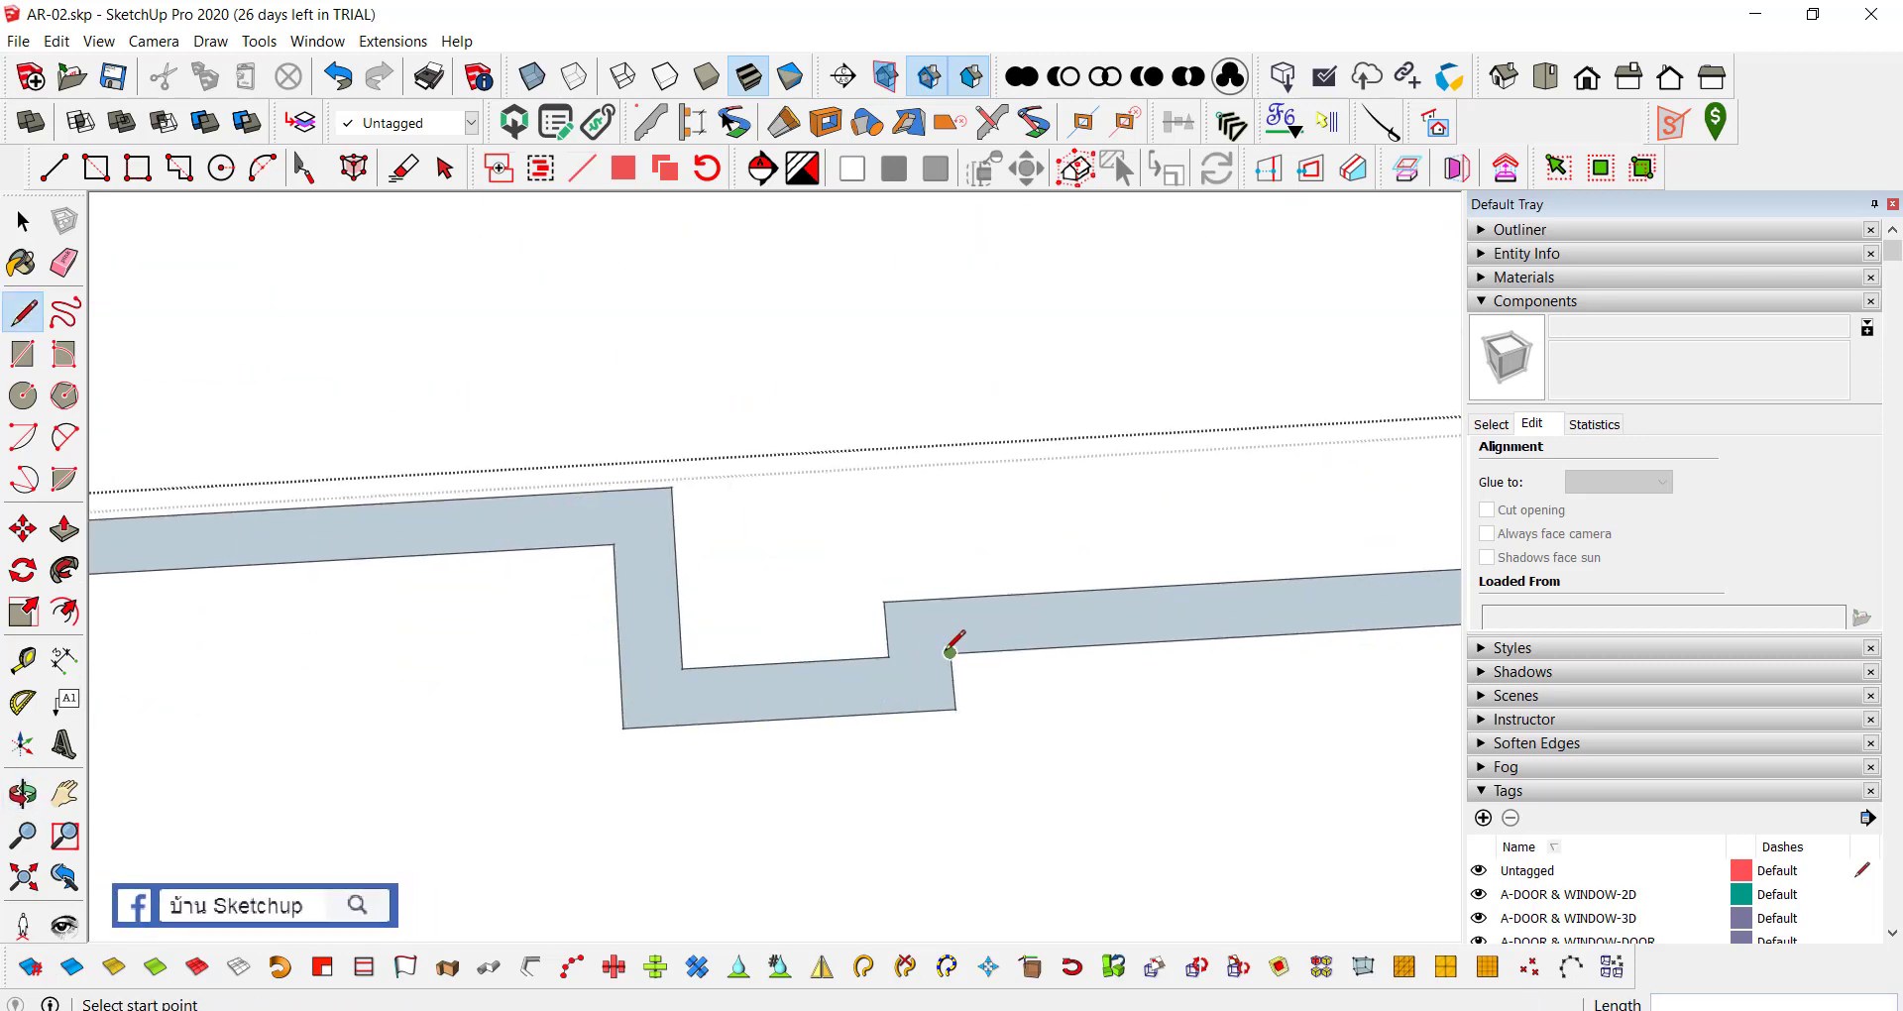
{"action": "scroll", "coordinate": [1087, 582], "scroll_direction": "down", "scroll_amount": 3}
{"action": "scroll", "coordinate": [1071, 598], "scroll_direction": "down", "scroll_amount": 2}
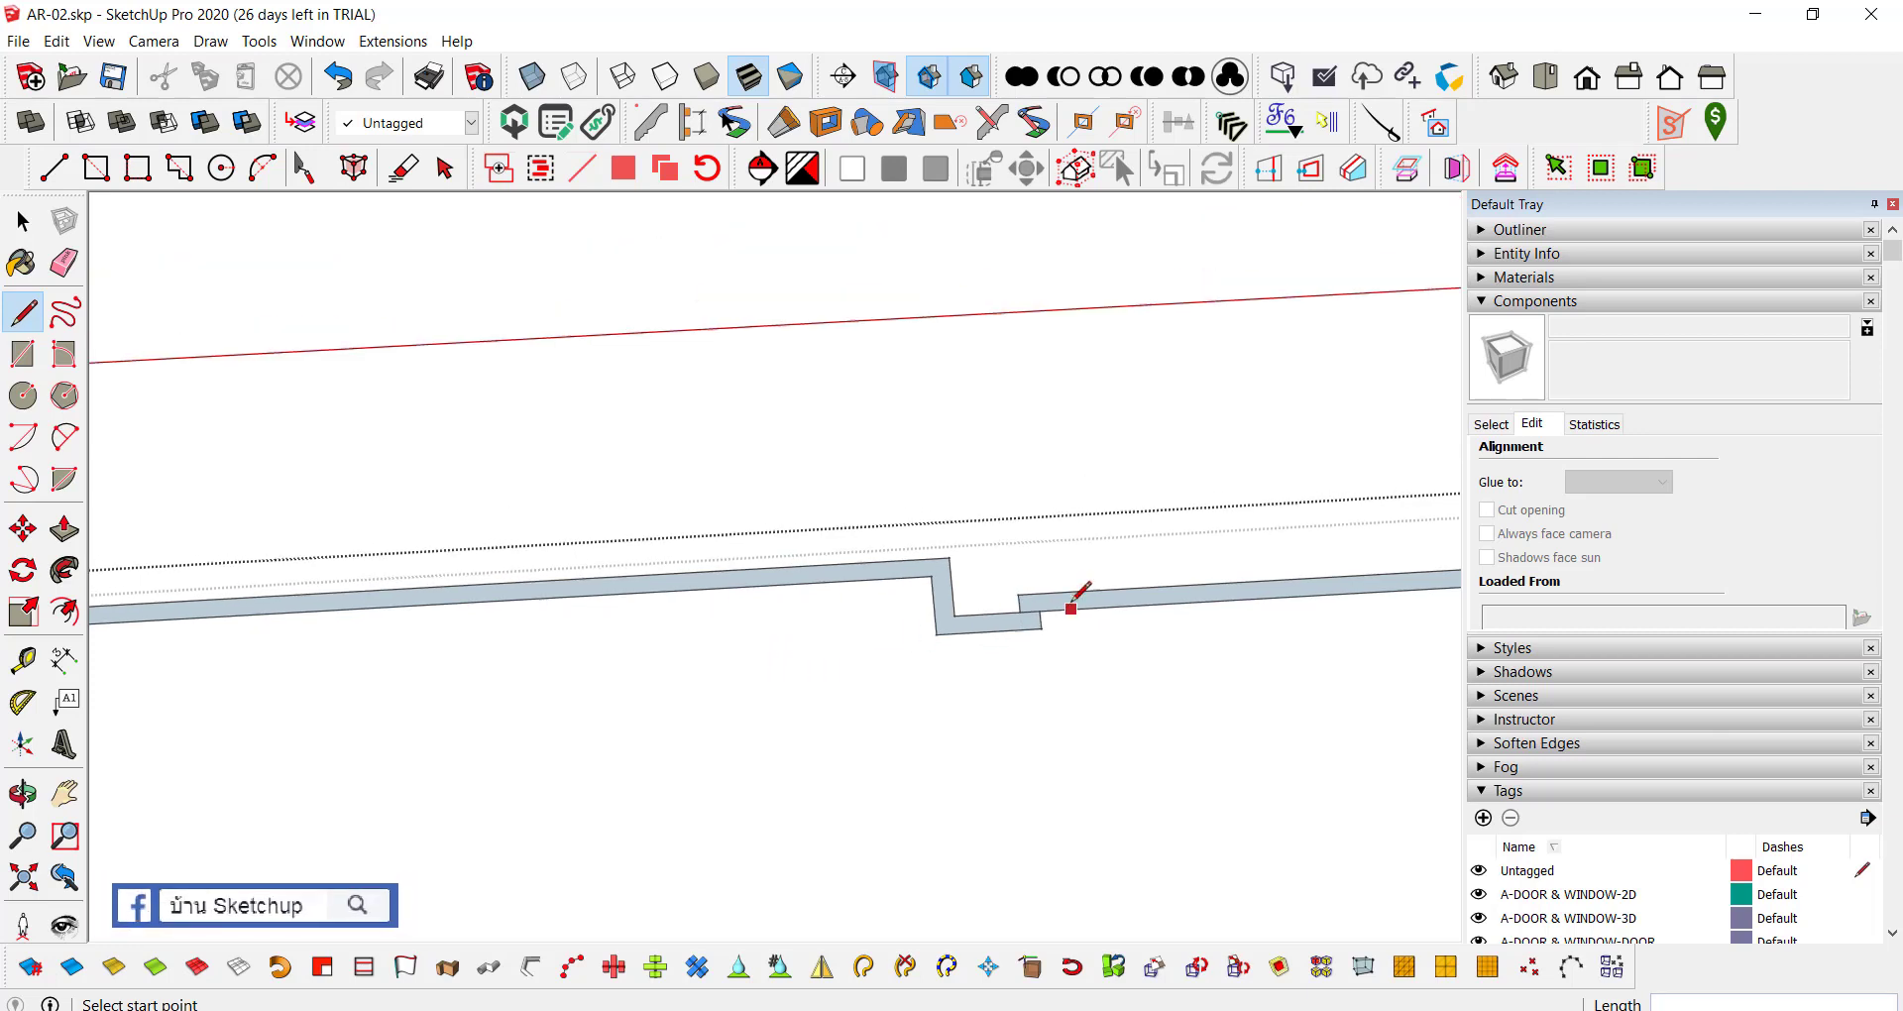
{"action": "key", "text": "e"}
{"action": "left_click_drag", "start_coordinate": [938, 554], "coordinate": [921, 606]}
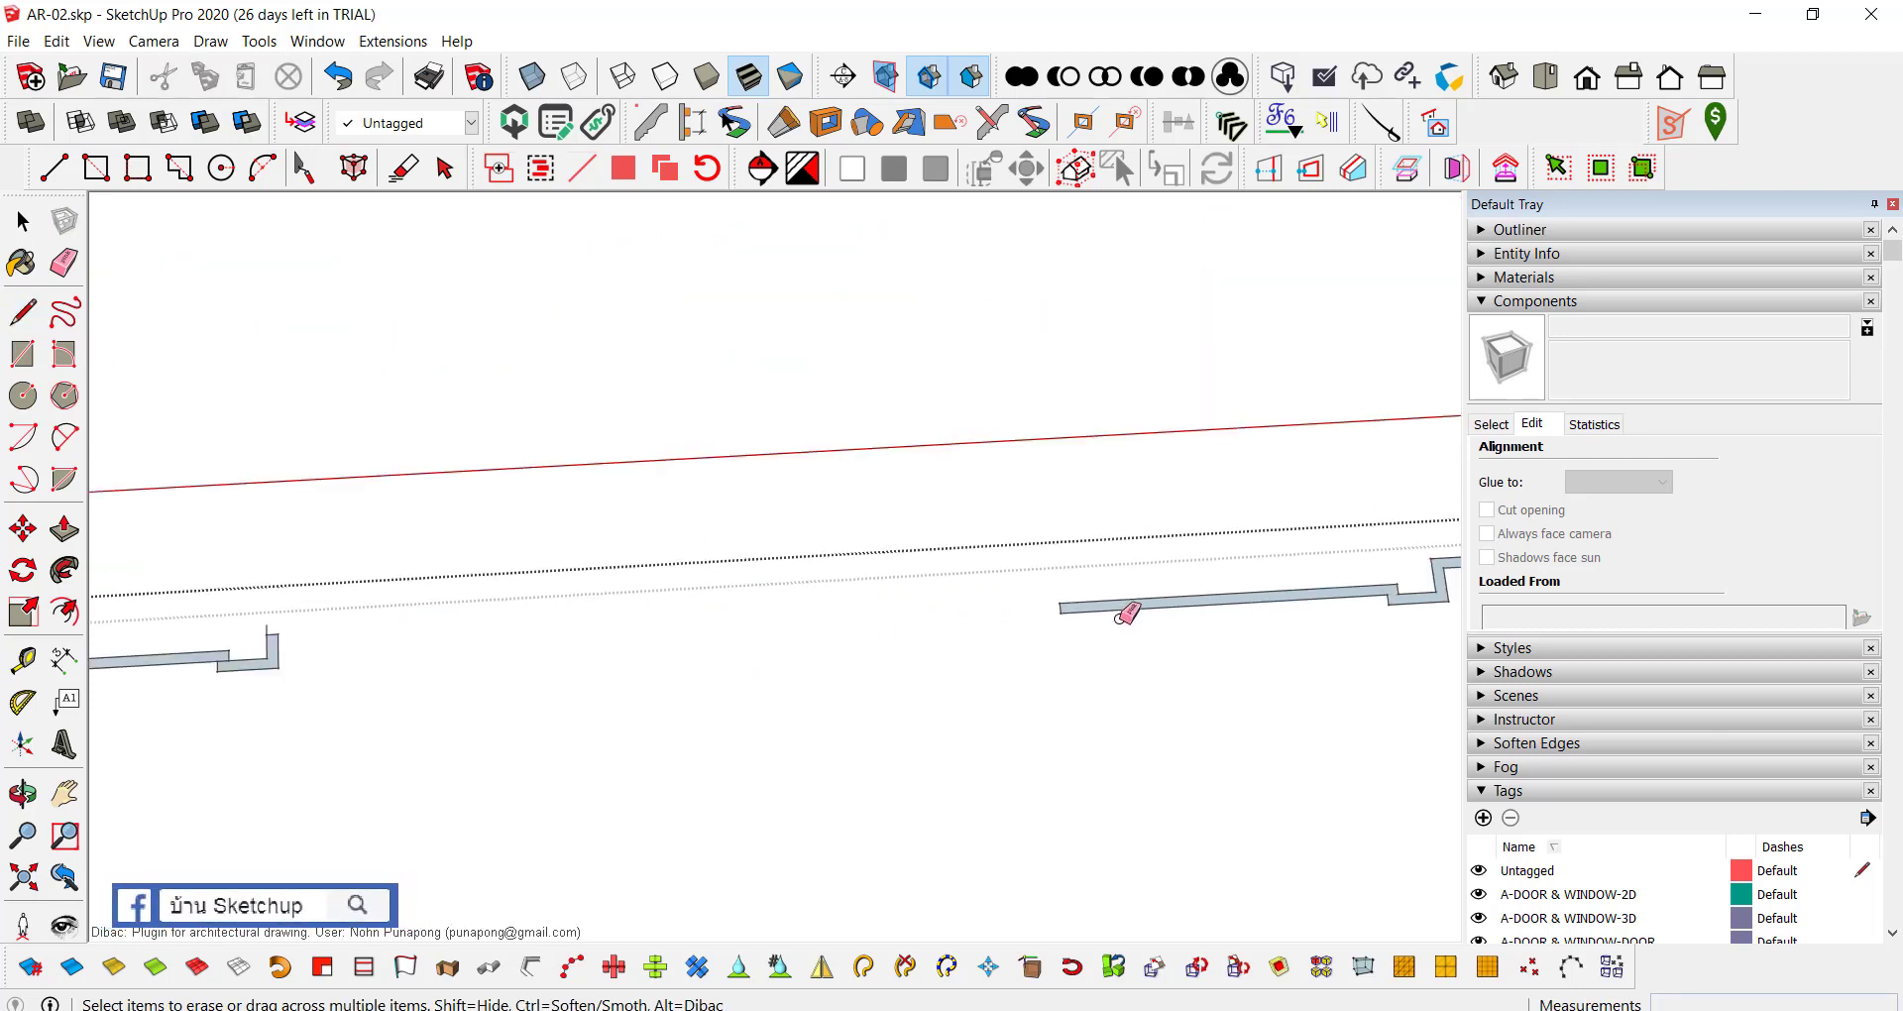
Step: Erase the right L-shaped section of the wall strip
{"action": "middle_click_drag", "start_coordinate": [1042, 619], "coordinate": [748, 615]}
{"action": "scroll", "coordinate": [751, 612], "scroll_direction": "up", "scroll_amount": 2}
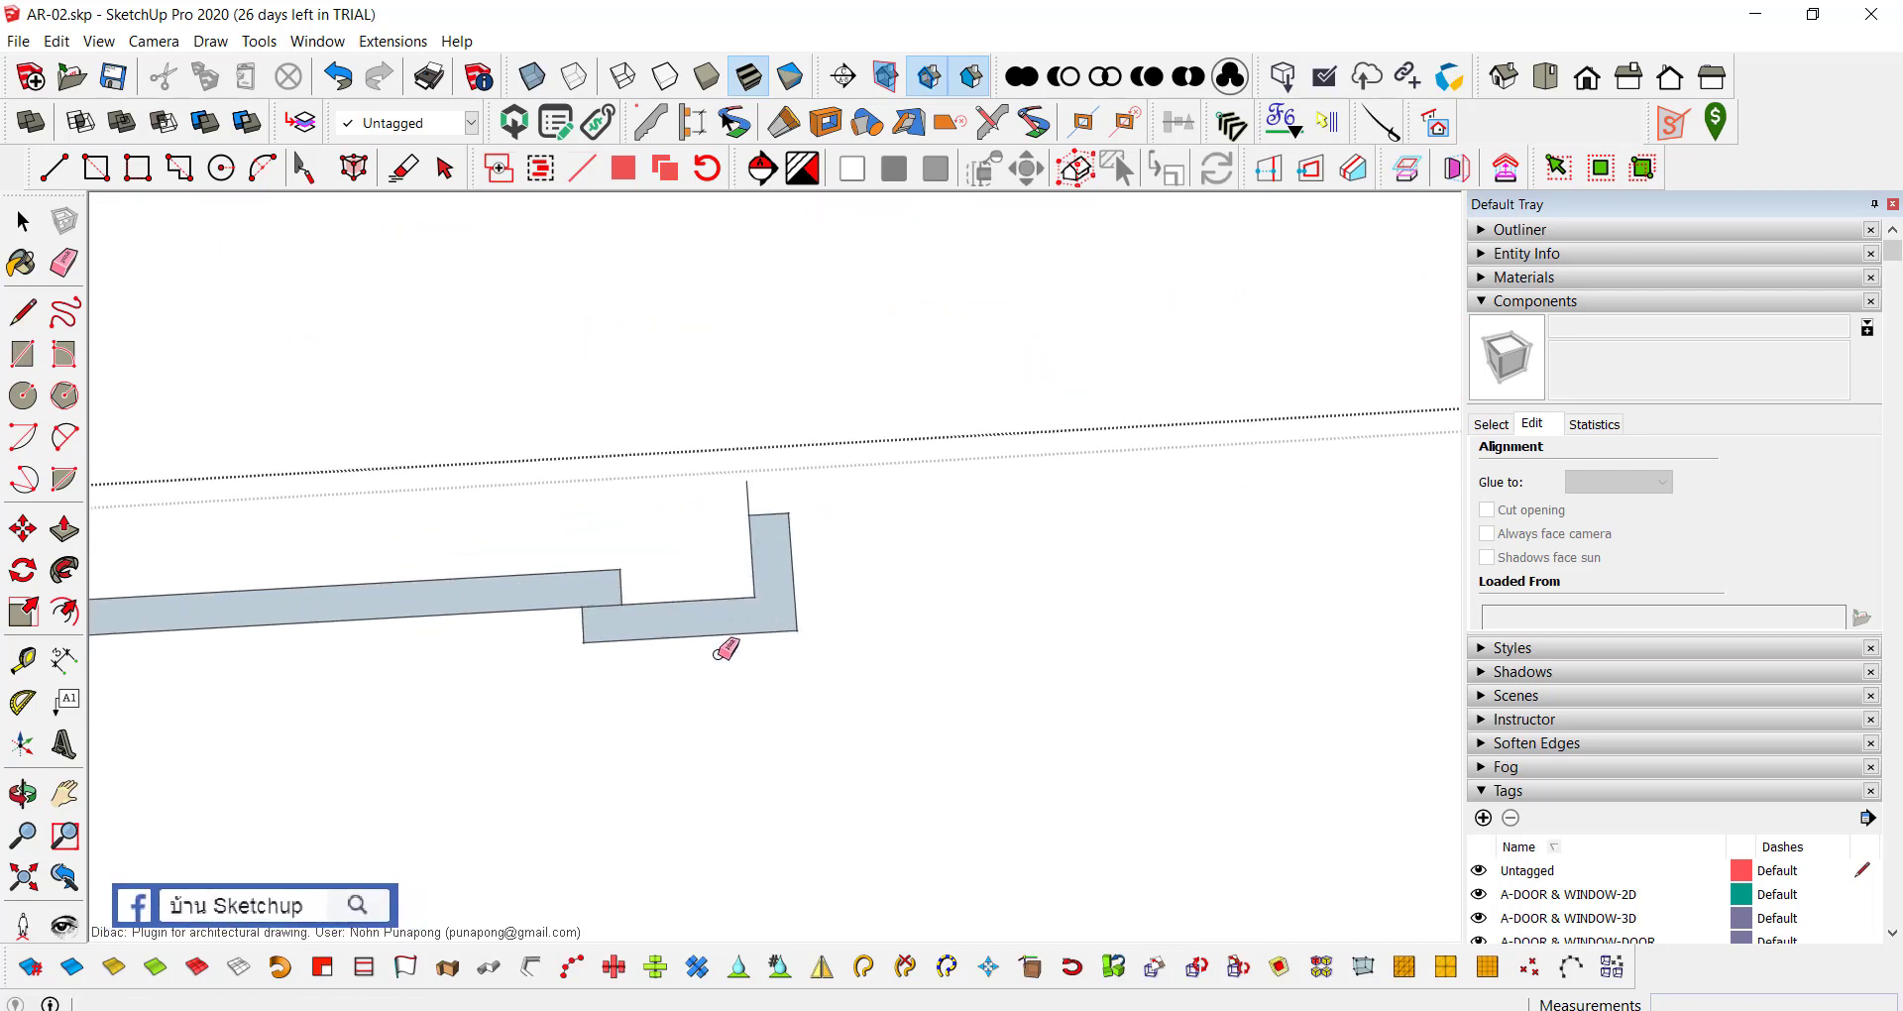
{"action": "left_click_drag", "start_coordinate": [758, 594], "coordinate": [815, 520]}
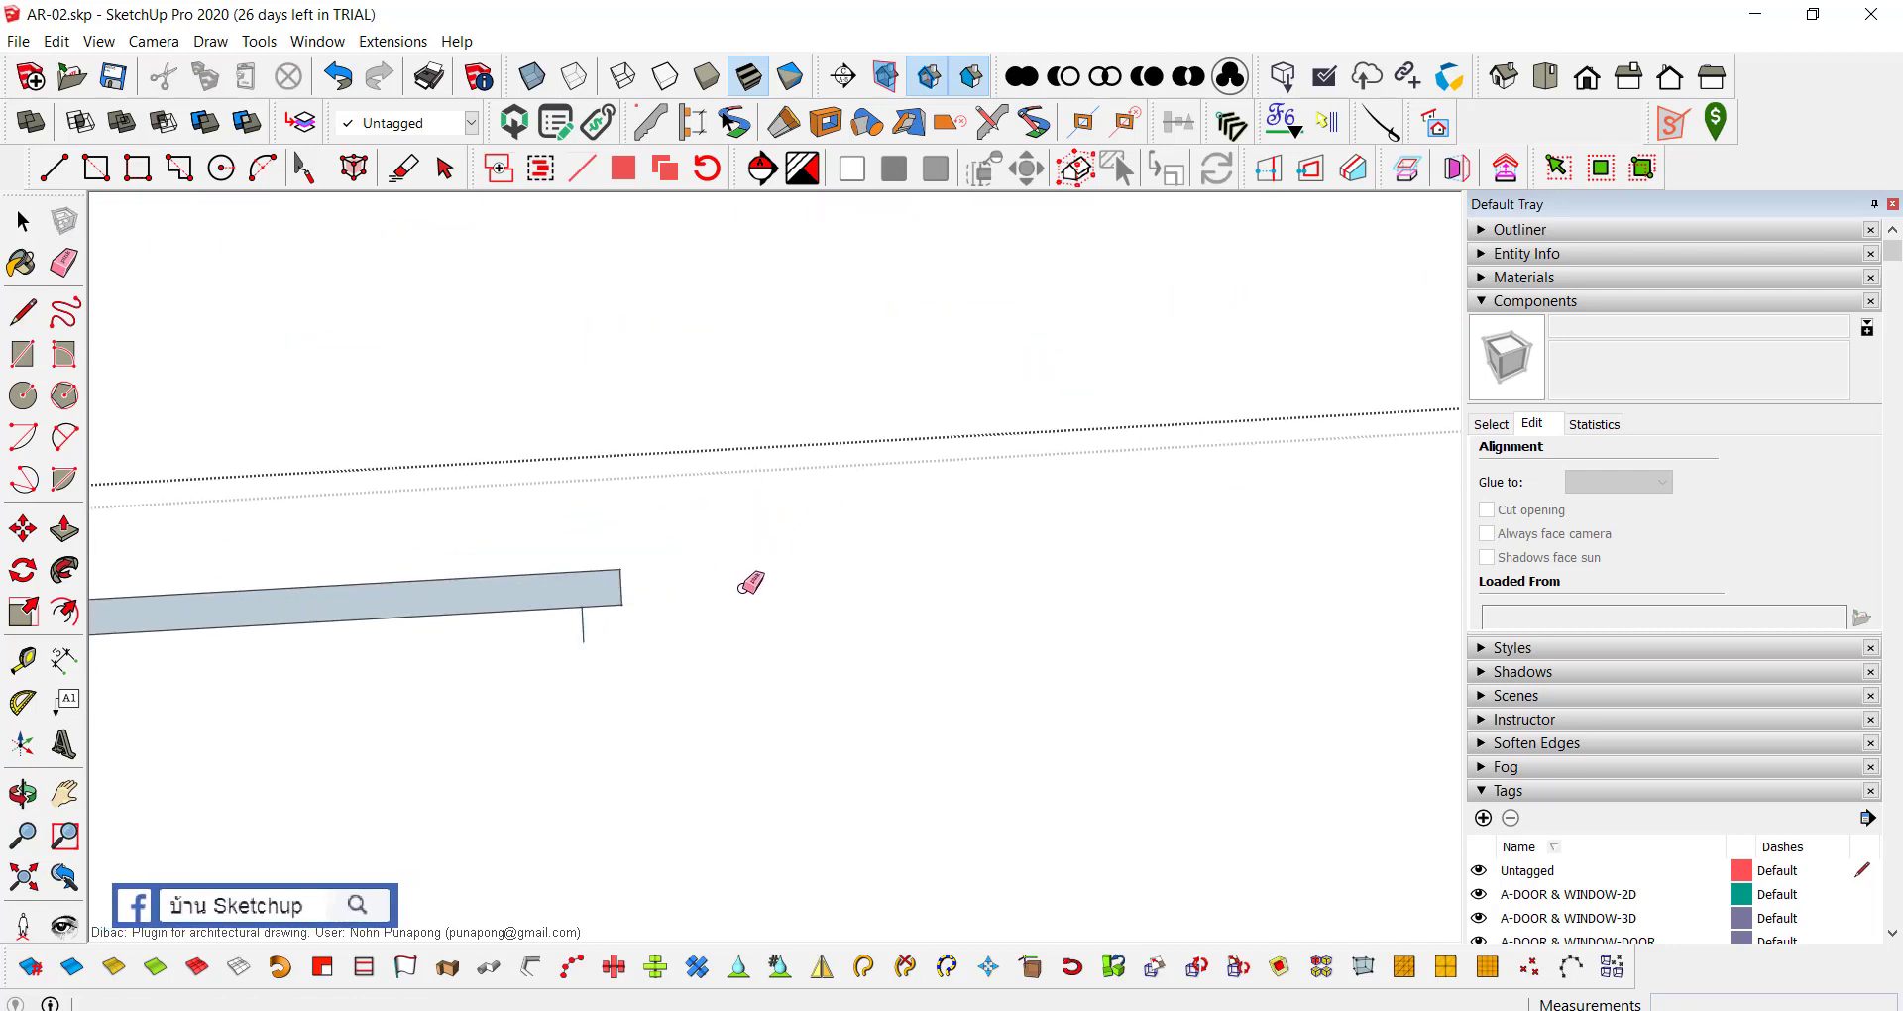
{"action": "mouse_move", "coordinate": [568, 627]}
{"action": "middle_mouse_down"}
{"action": "mouse_move", "coordinate": [1121, 645]}
{"action": "mouse_move", "coordinate": [301, 654]}
{"action": "mouse_move", "coordinate": [588, 651]}
{"action": "mouse_move", "coordinate": [680, 621]}
{"action": "middle_mouse_up"}
{"action": "scroll", "coordinate": [679, 621], "scroll_direction": "up", "scroll_amount": 2}
{"action": "scroll", "coordinate": [737, 608], "scroll_direction": "up", "scroll_amount": 2}
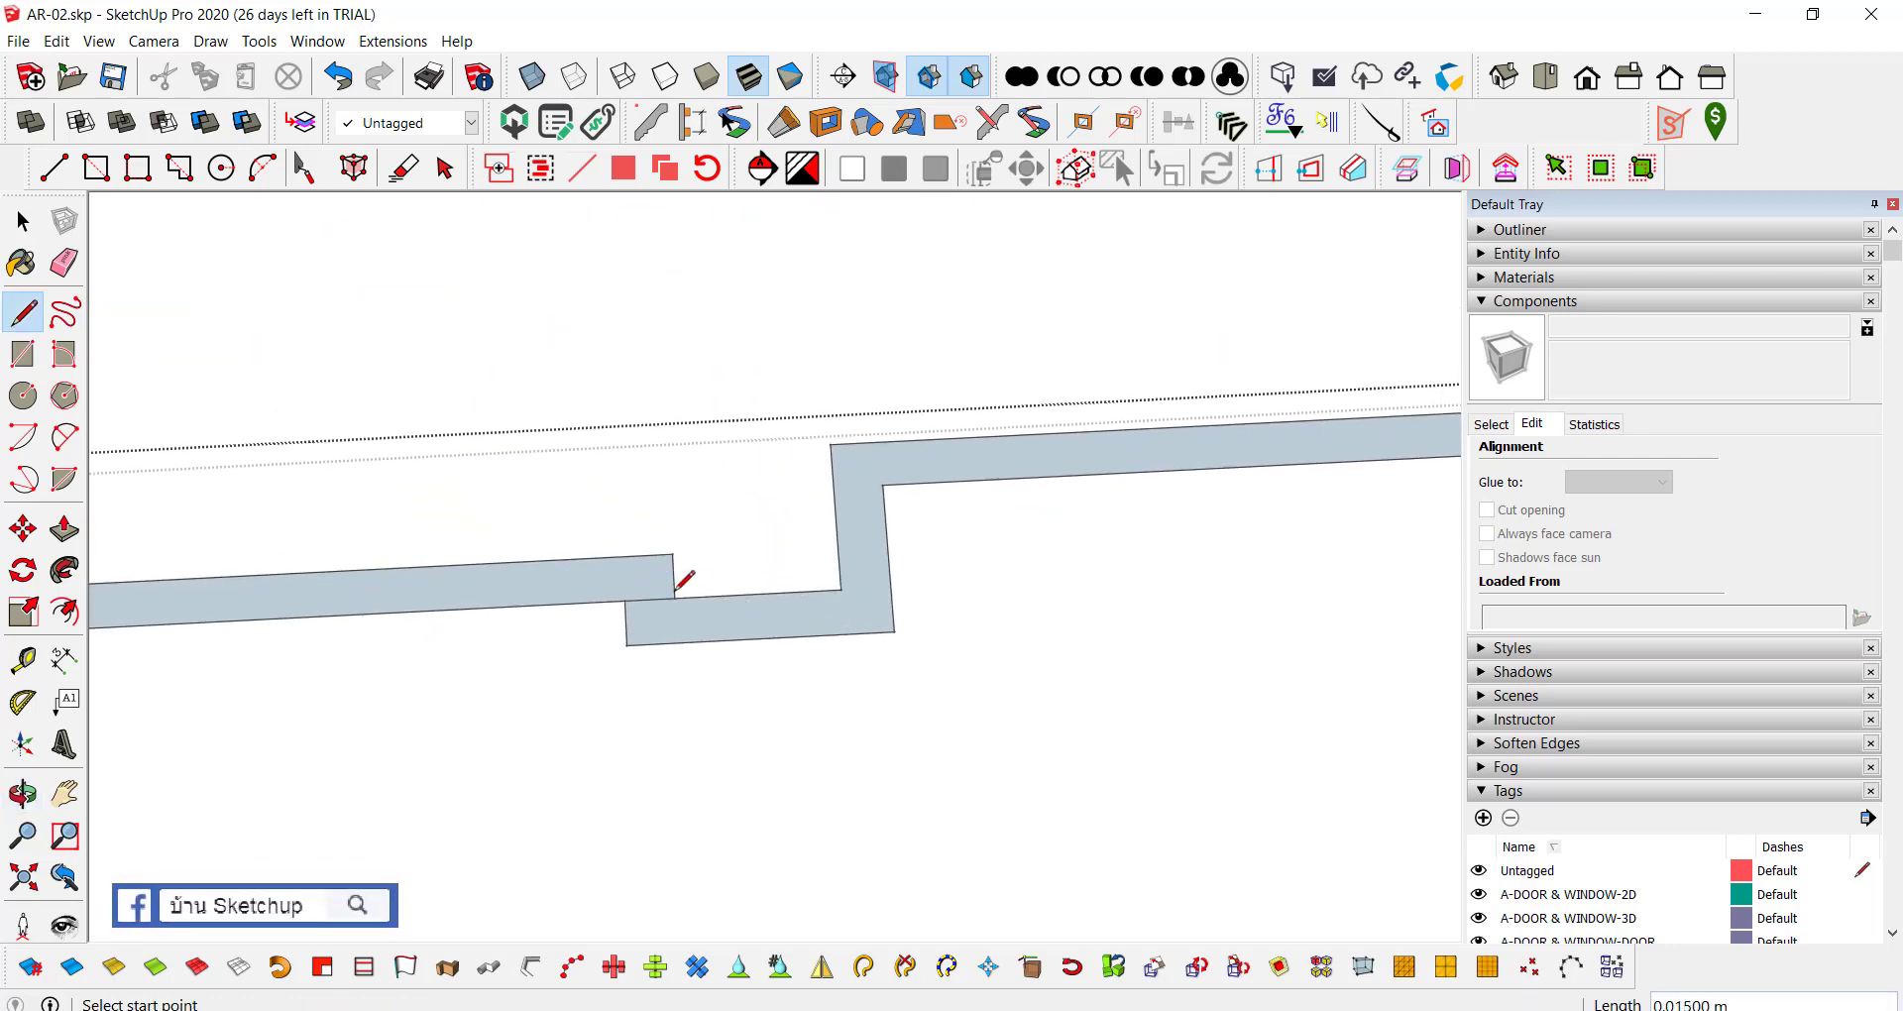
{"action": "mouse_move", "coordinate": [676, 587]}
{"action": "middle_mouse_down"}
{"action": "mouse_move", "coordinate": [247, 637]}
{"action": "mouse_move", "coordinate": [552, 662]}
{"action": "mouse_move", "coordinate": [962, 622]}
{"action": "mouse_move", "coordinate": [975, 600]}
{"action": "mouse_move", "coordinate": [889, 591]}
{"action": "mouse_move", "coordinate": [875, 556]}
{"action": "mouse_move", "coordinate": [625, 582]}
{"action": "mouse_move", "coordinate": [552, 626]}
{"action": "mouse_move", "coordinate": [1088, 684]}
{"action": "mouse_move", "coordinate": [472, 692]}
{"action": "mouse_move", "coordinate": [705, 637]}
{"action": "mouse_move", "coordinate": [648, 656]}
{"action": "middle_mouse_up"}
{"action": "key", "text": "e"}
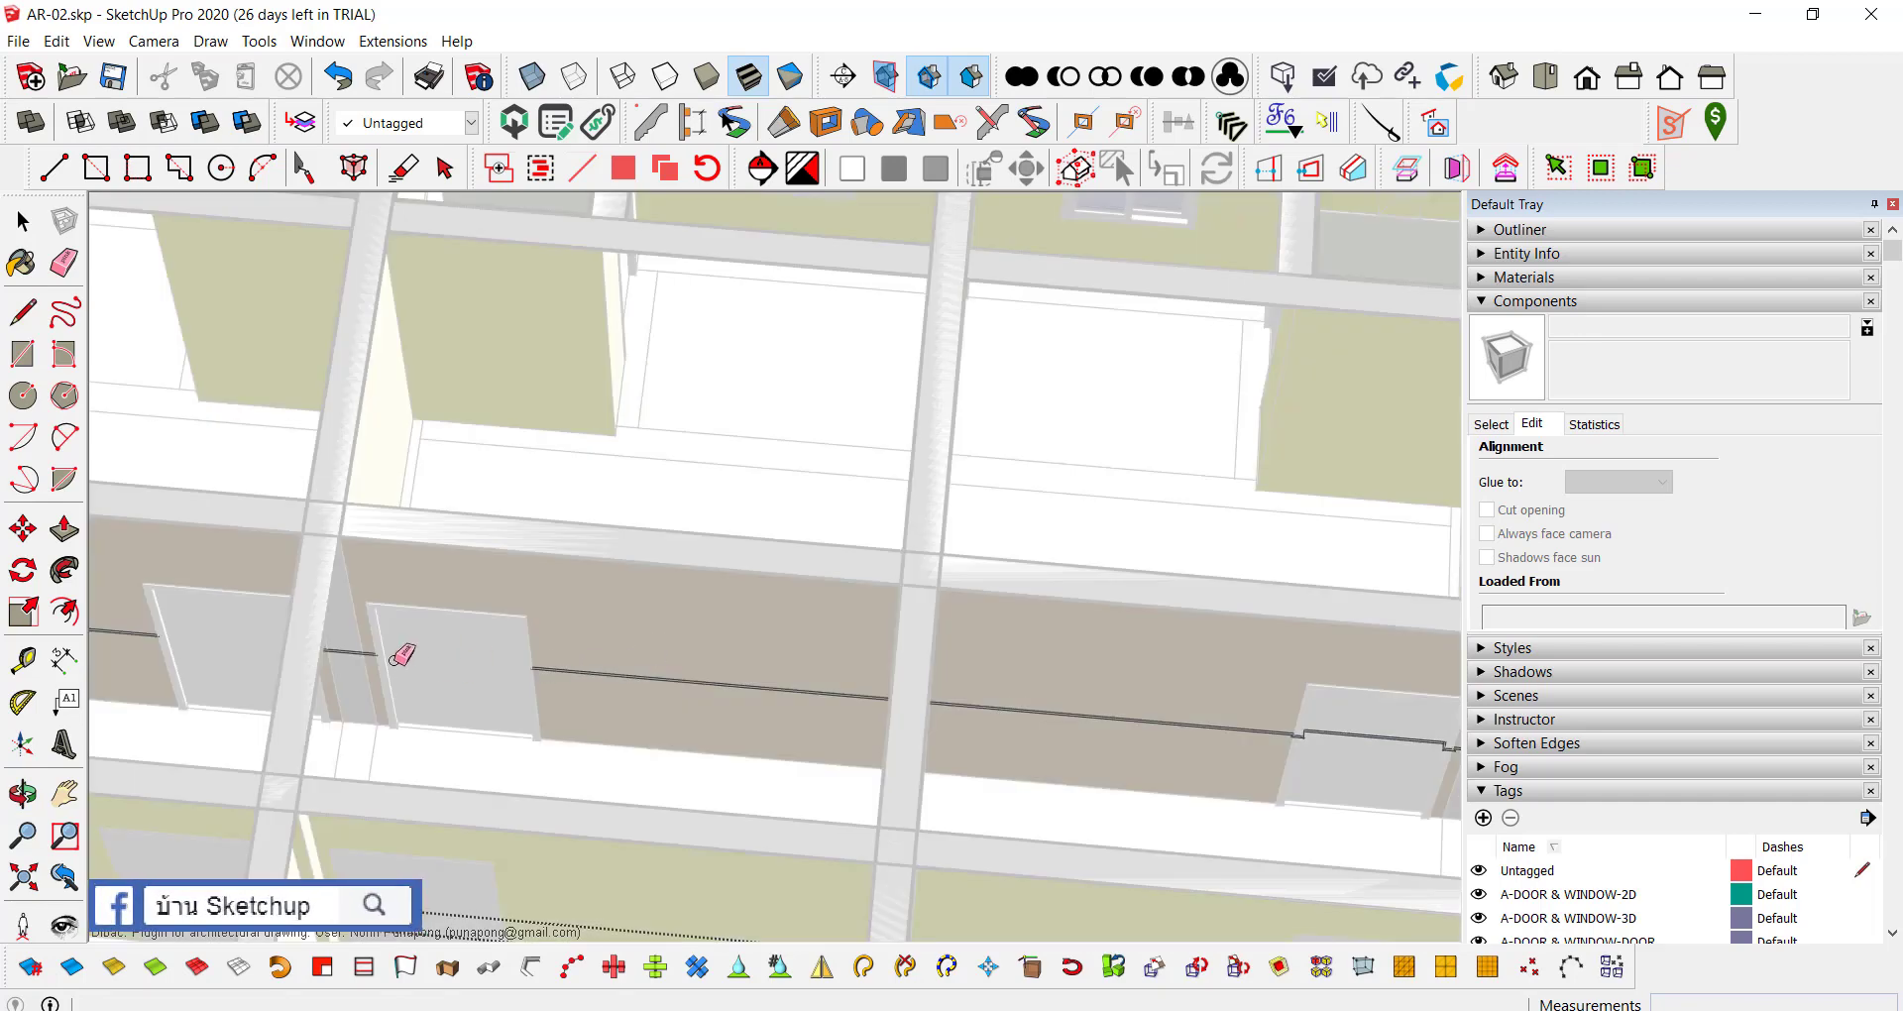
Step: Orbit and zoom around the wall notch and the corner at the origin to inspect the remaining strip
{"action": "mouse_move", "coordinate": [402, 654]}
{"action": "middle_mouse_down"}
{"action": "mouse_move", "coordinate": [314, 628]}
{"action": "mouse_move", "coordinate": [782, 629]}
{"action": "mouse_move", "coordinate": [558, 608]}
{"action": "mouse_move", "coordinate": [479, 621]}
{"action": "mouse_move", "coordinate": [1253, 688]}
{"action": "mouse_move", "coordinate": [728, 632]}
{"action": "middle_mouse_up"}
{"action": "scroll", "coordinate": [733, 627], "scroll_direction": "up", "scroll_amount": 2}
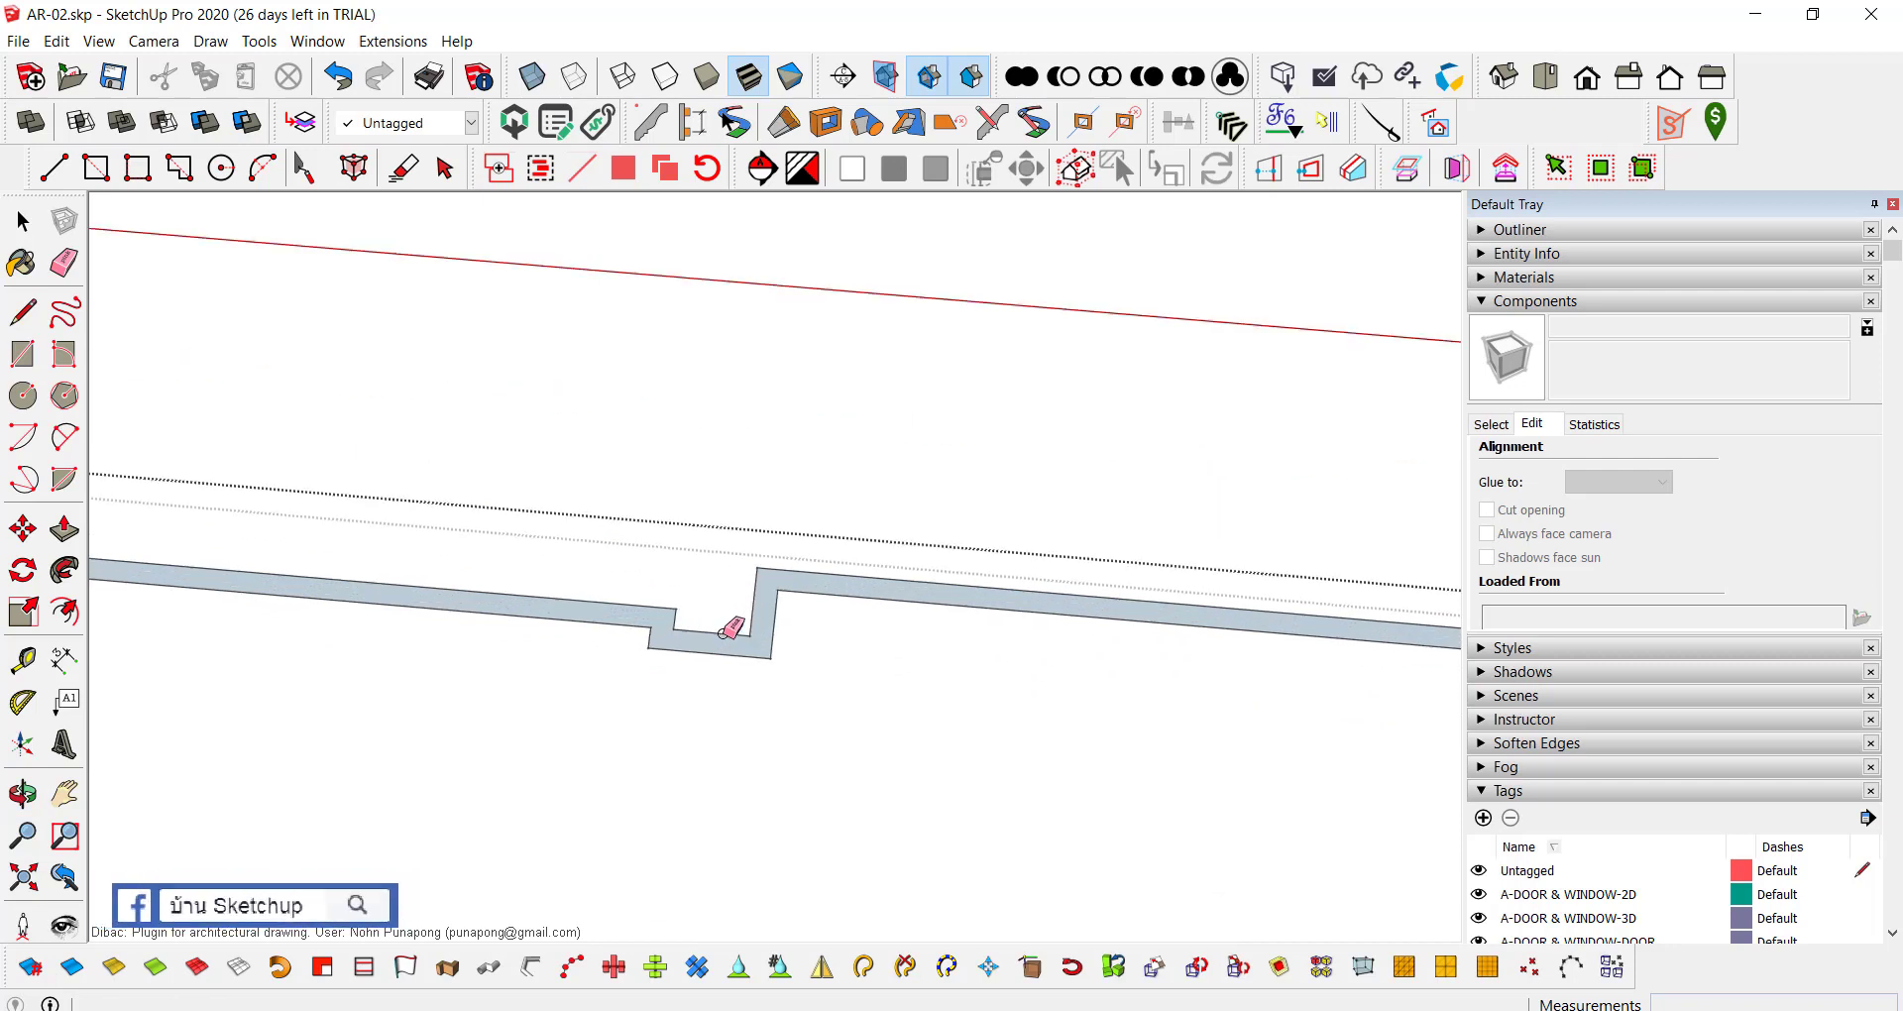
{"action": "scroll", "coordinate": [649, 616], "scroll_direction": "up", "scroll_amount": 2}
{"action": "scroll", "coordinate": [595, 613], "scroll_direction": "up", "scroll_amount": 3}
{"action": "key", "text": "l"}
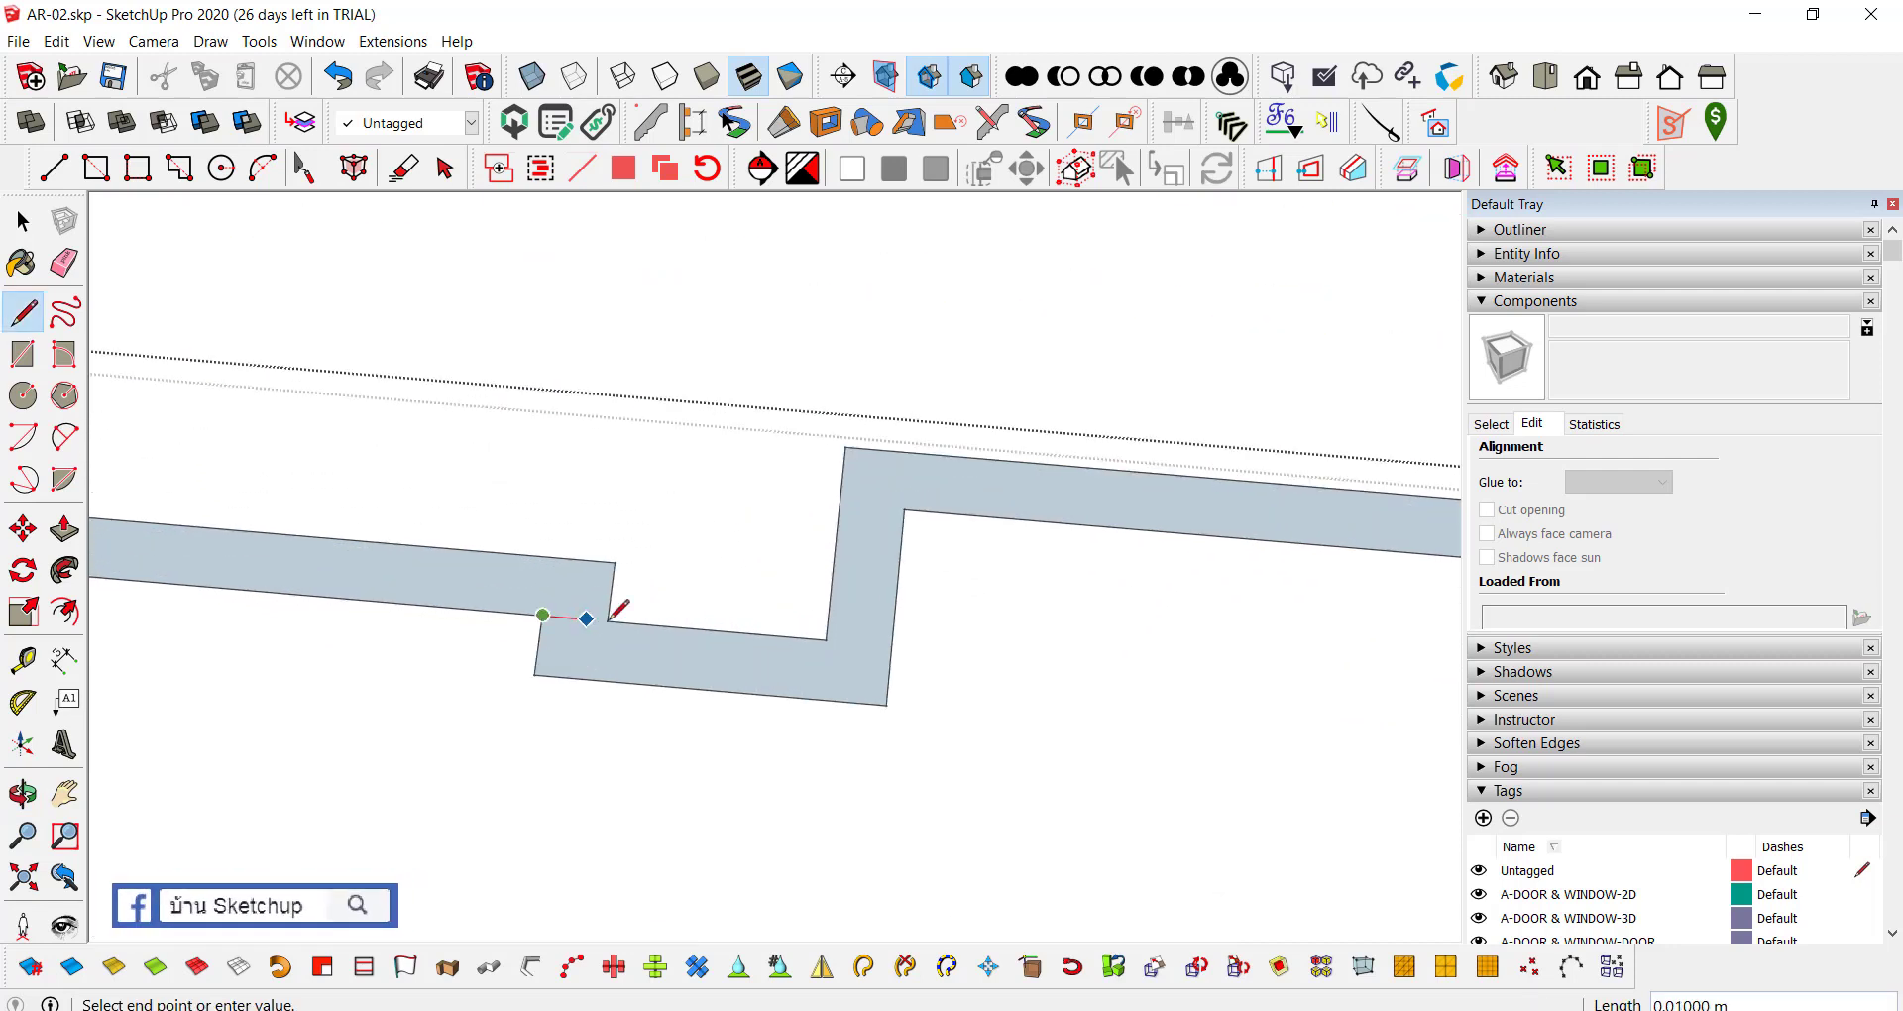
{"action": "scroll", "coordinate": [609, 620], "scroll_direction": "down", "scroll_amount": 3}
{"action": "mouse_move", "coordinate": [582, 630]}
{"action": "middle_mouse_down"}
{"action": "mouse_move", "coordinate": [280, 590]}
{"action": "mouse_move", "coordinate": [1024, 680]}
{"action": "mouse_move", "coordinate": [966, 713]}
{"action": "middle_mouse_up"}
{"action": "scroll", "coordinate": [1117, 726], "scroll_direction": "up", "scroll_amount": 2}
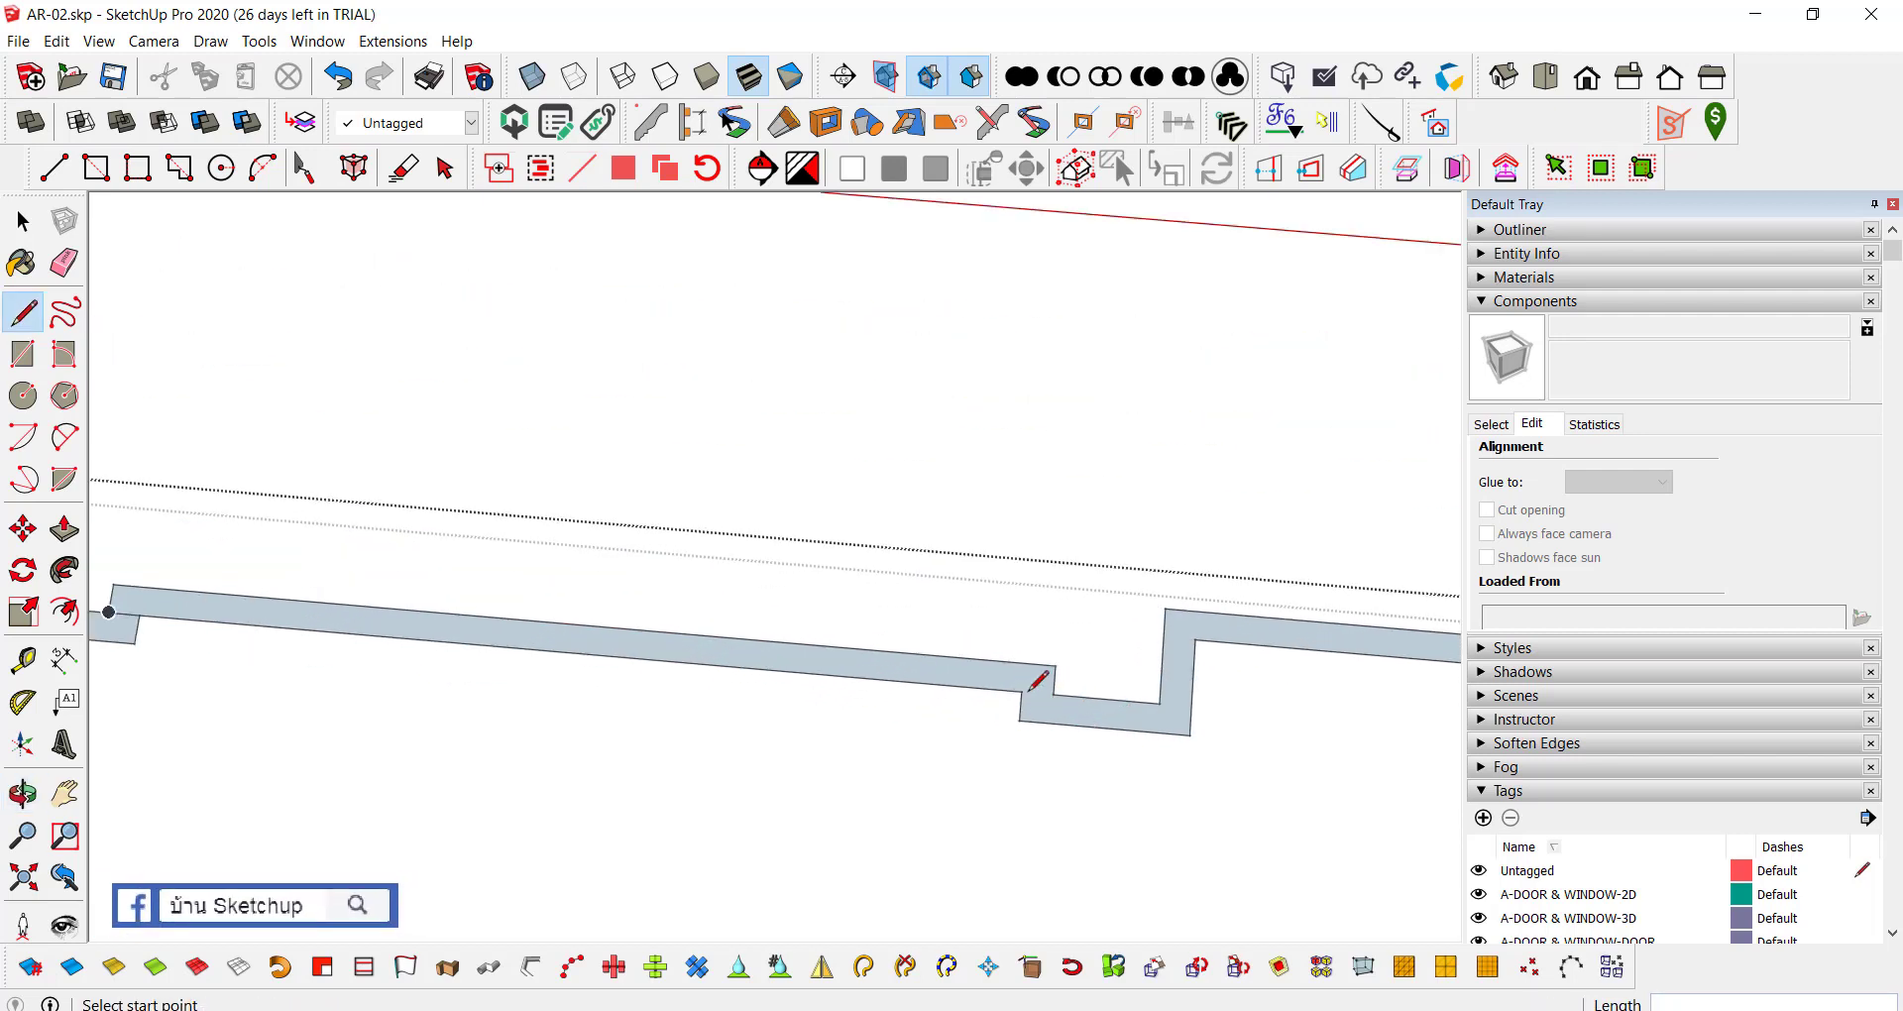
{"action": "scroll", "coordinate": [1063, 692], "scroll_direction": "down", "scroll_amount": 3}
{"action": "mouse_move", "coordinate": [795, 812]}
{"action": "middle_mouse_down"}
{"action": "mouse_move", "coordinate": [905, 871]}
{"action": "mouse_move", "coordinate": [1245, 765]}
{"action": "mouse_move", "coordinate": [758, 666]}
{"action": "middle_mouse_up"}
{"action": "scroll", "coordinate": [985, 680], "scroll_direction": "up", "scroll_amount": 1}
{"action": "scroll", "coordinate": [986, 694], "scroll_direction": "up", "scroll_amount": 1}
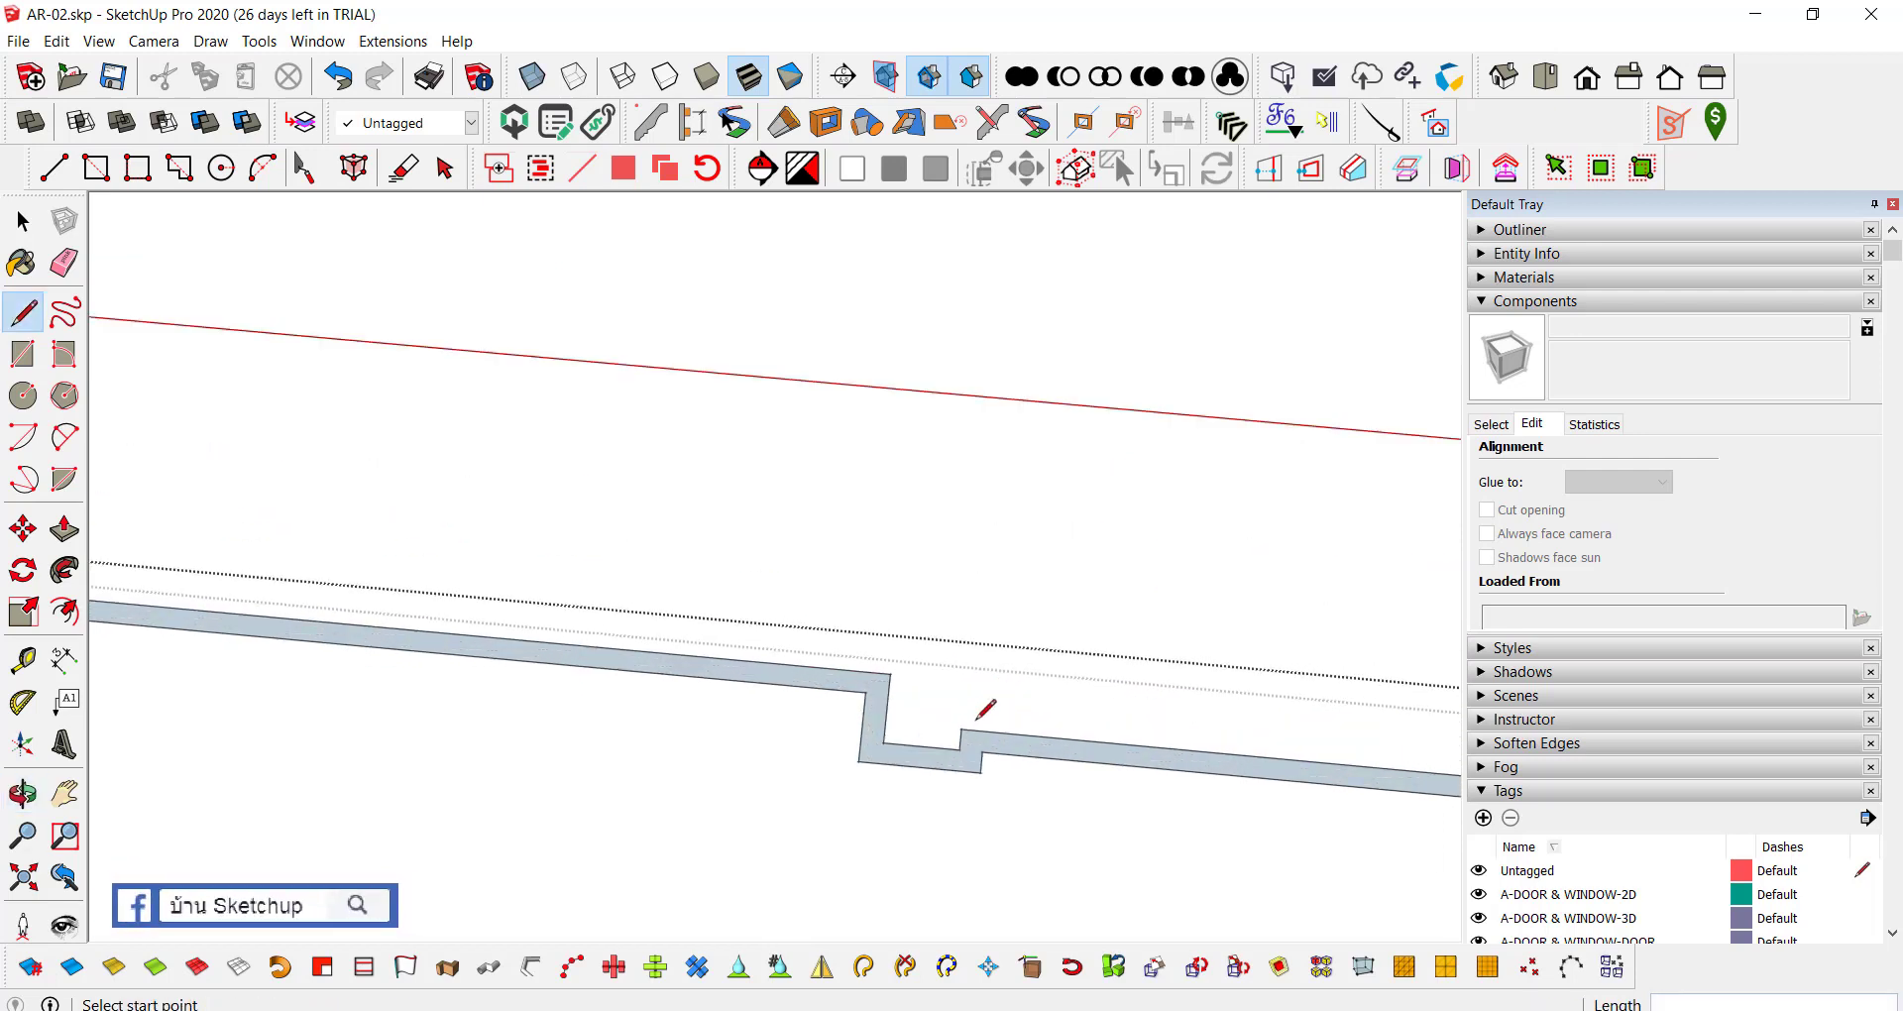
{"action": "scroll", "coordinate": [971, 733], "scroll_direction": "up", "scroll_amount": 1}
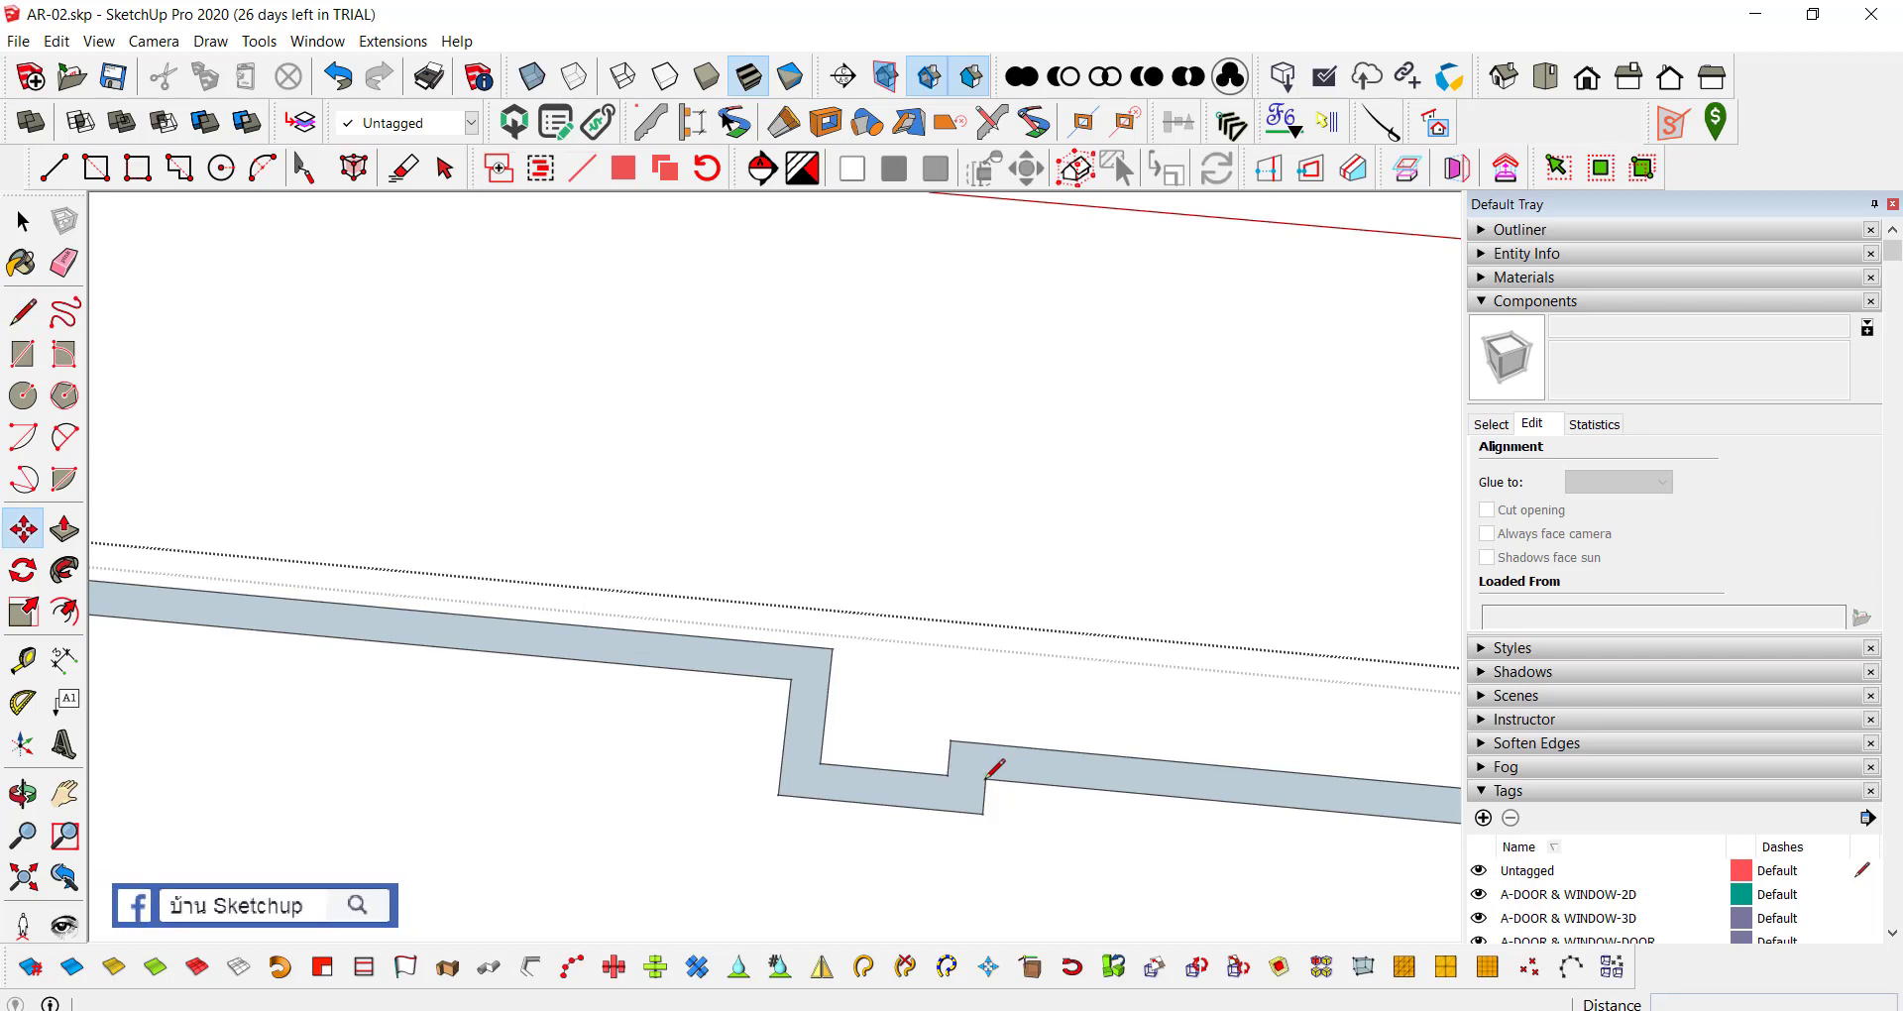
{"action": "scroll", "coordinate": [988, 777], "scroll_direction": "up", "scroll_amount": 1}
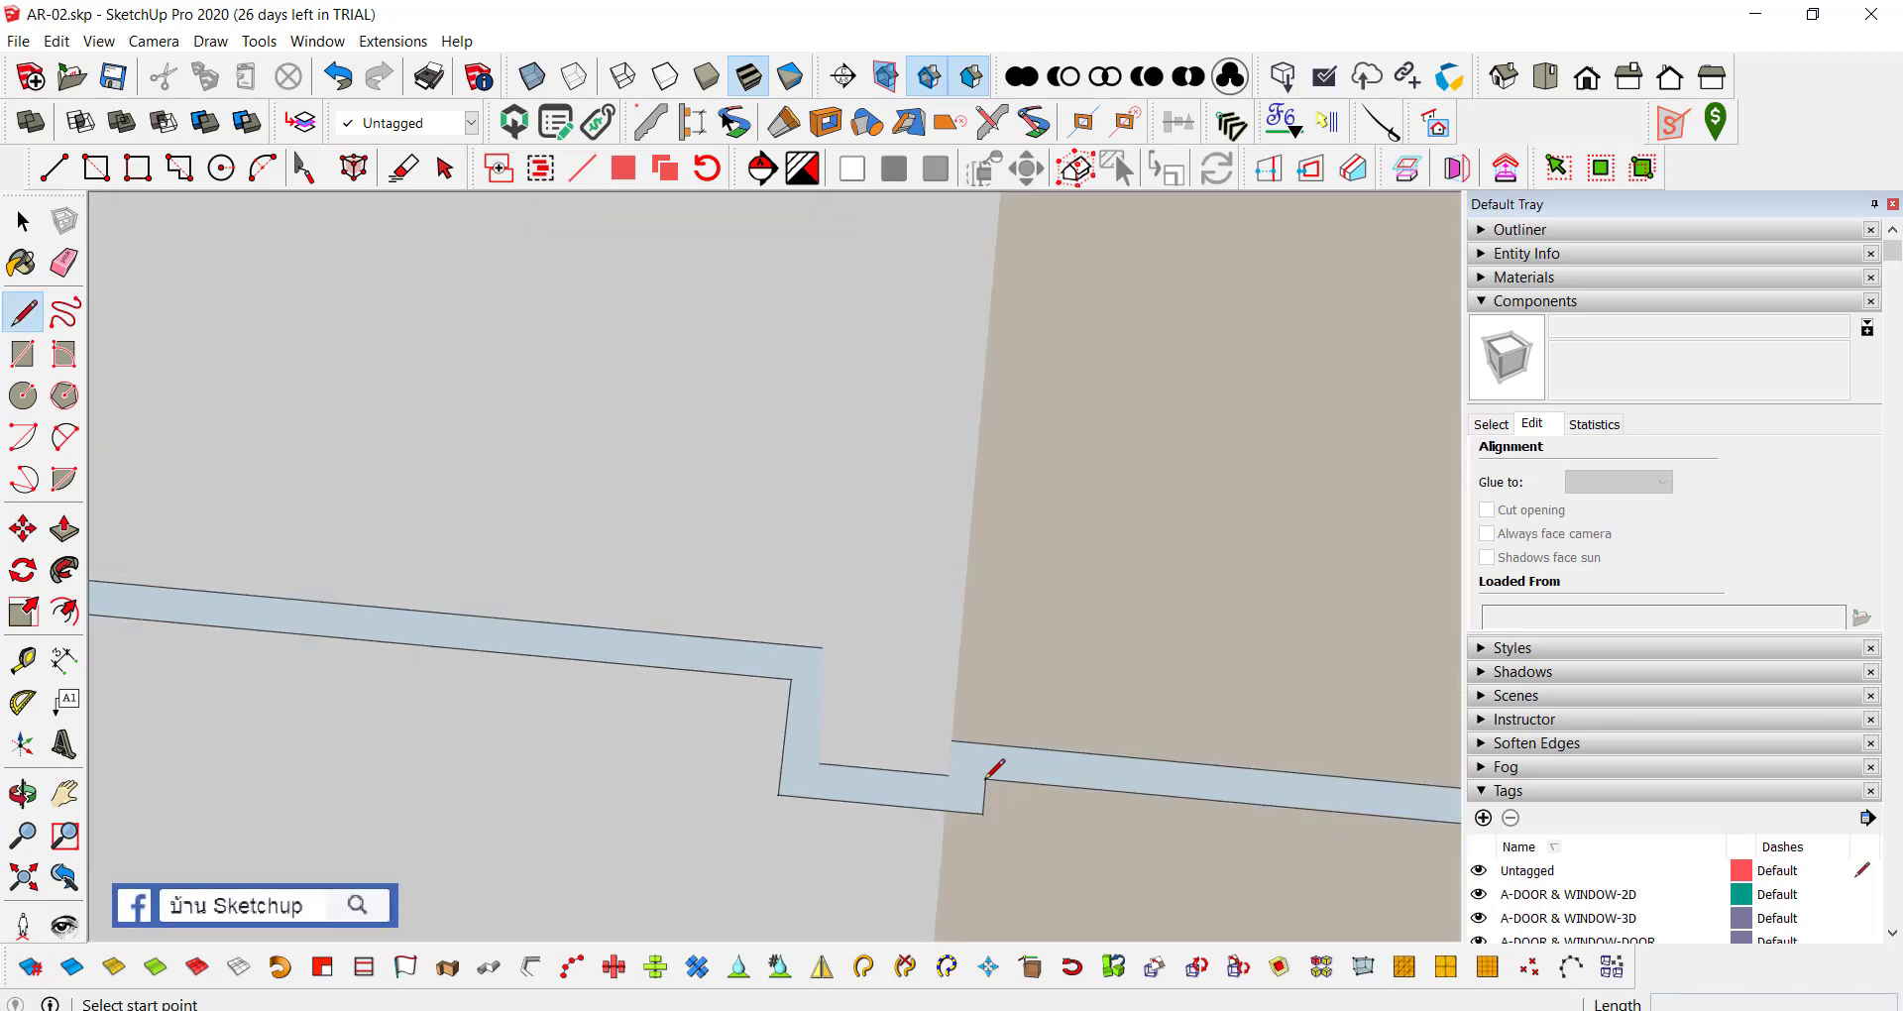
{"action": "scroll", "coordinate": [991, 773], "scroll_direction": "down", "scroll_amount": 1}
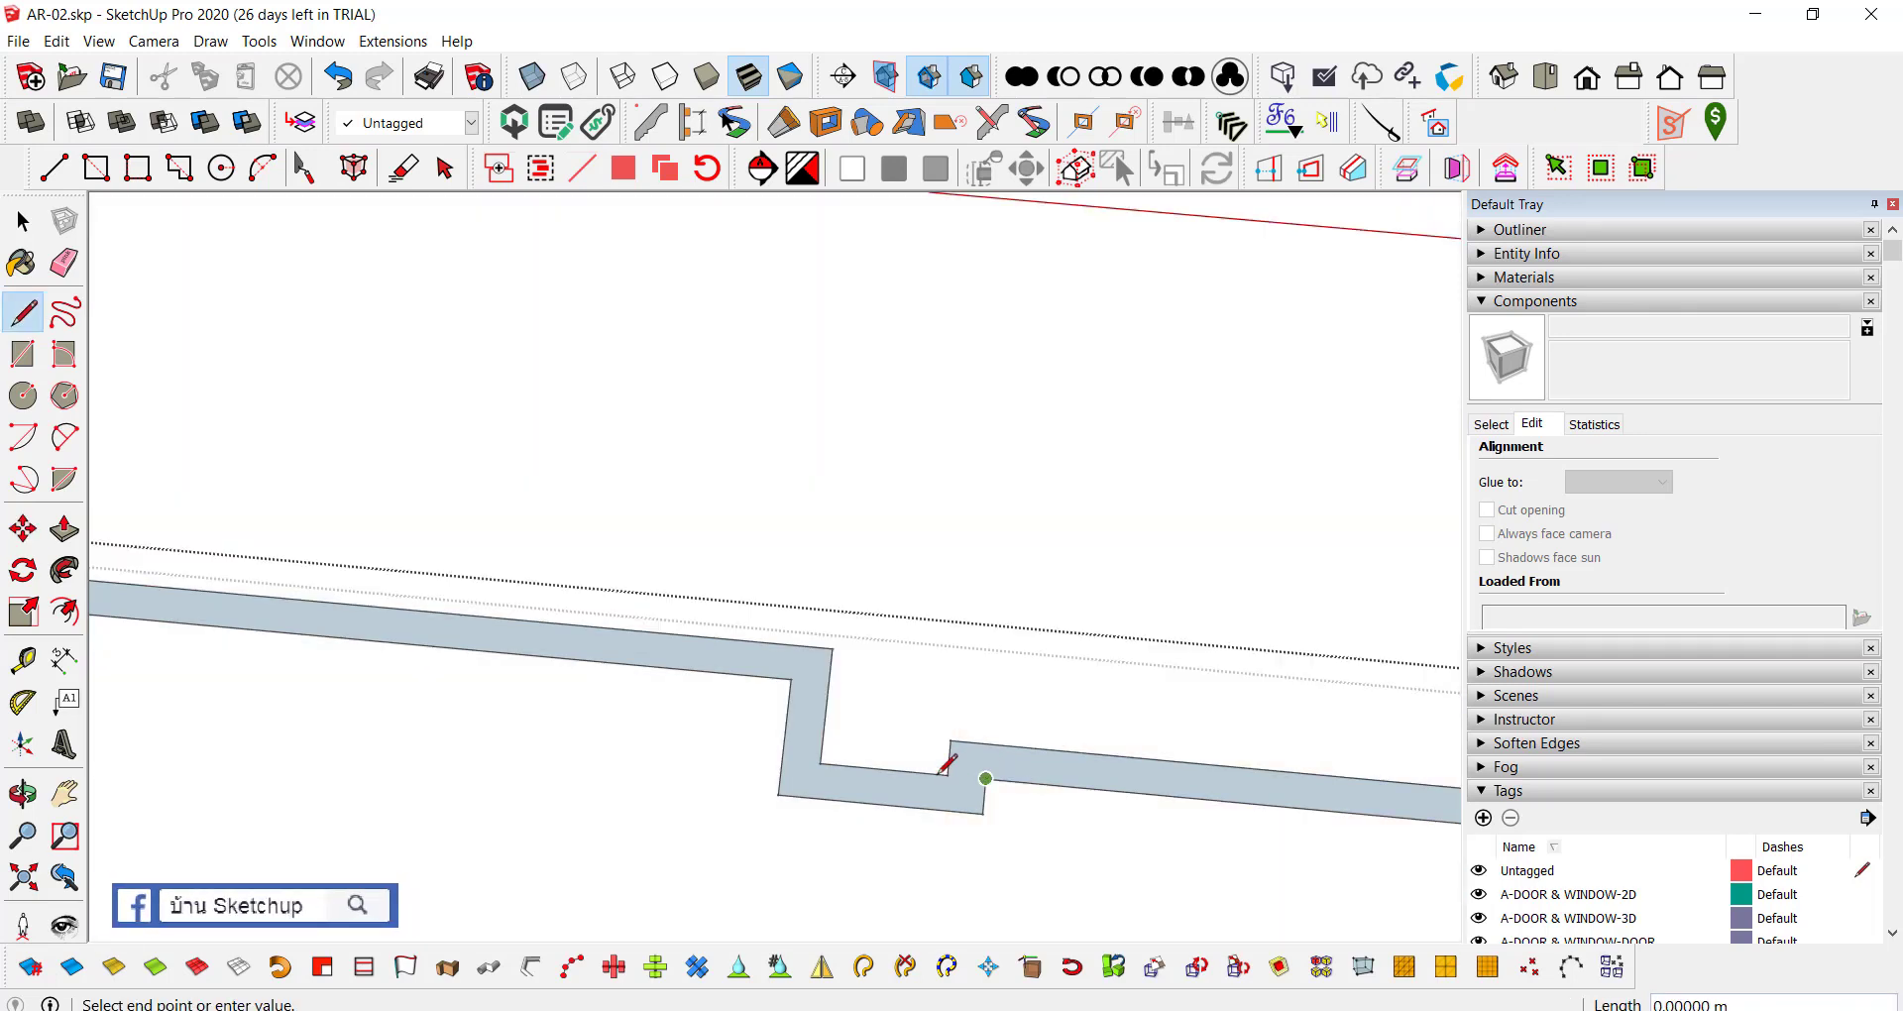
{"action": "scroll", "coordinate": [905, 727], "scroll_direction": "down", "scroll_amount": 2}
{"action": "scroll", "coordinate": [659, 667], "scroll_direction": "down", "scroll_amount": 1}
{"action": "mouse_move", "coordinate": [413, 607]}
{"action": "middle_mouse_down"}
{"action": "mouse_move", "coordinate": [199, 574]}
{"action": "mouse_move", "coordinate": [659, 622]}
{"action": "mouse_move", "coordinate": [1007, 578]}
{"action": "mouse_move", "coordinate": [638, 552]}
{"action": "mouse_move", "coordinate": [631, 573]}
{"action": "middle_mouse_up"}
{"action": "scroll", "coordinate": [634, 585], "scroll_direction": "up", "scroll_amount": 2}
{"action": "scroll", "coordinate": [658, 595], "scroll_direction": "up", "scroll_amount": 1}
{"action": "scroll", "coordinate": [693, 595], "scroll_direction": "up", "scroll_amount": 2}
{"action": "key", "text": "e"}
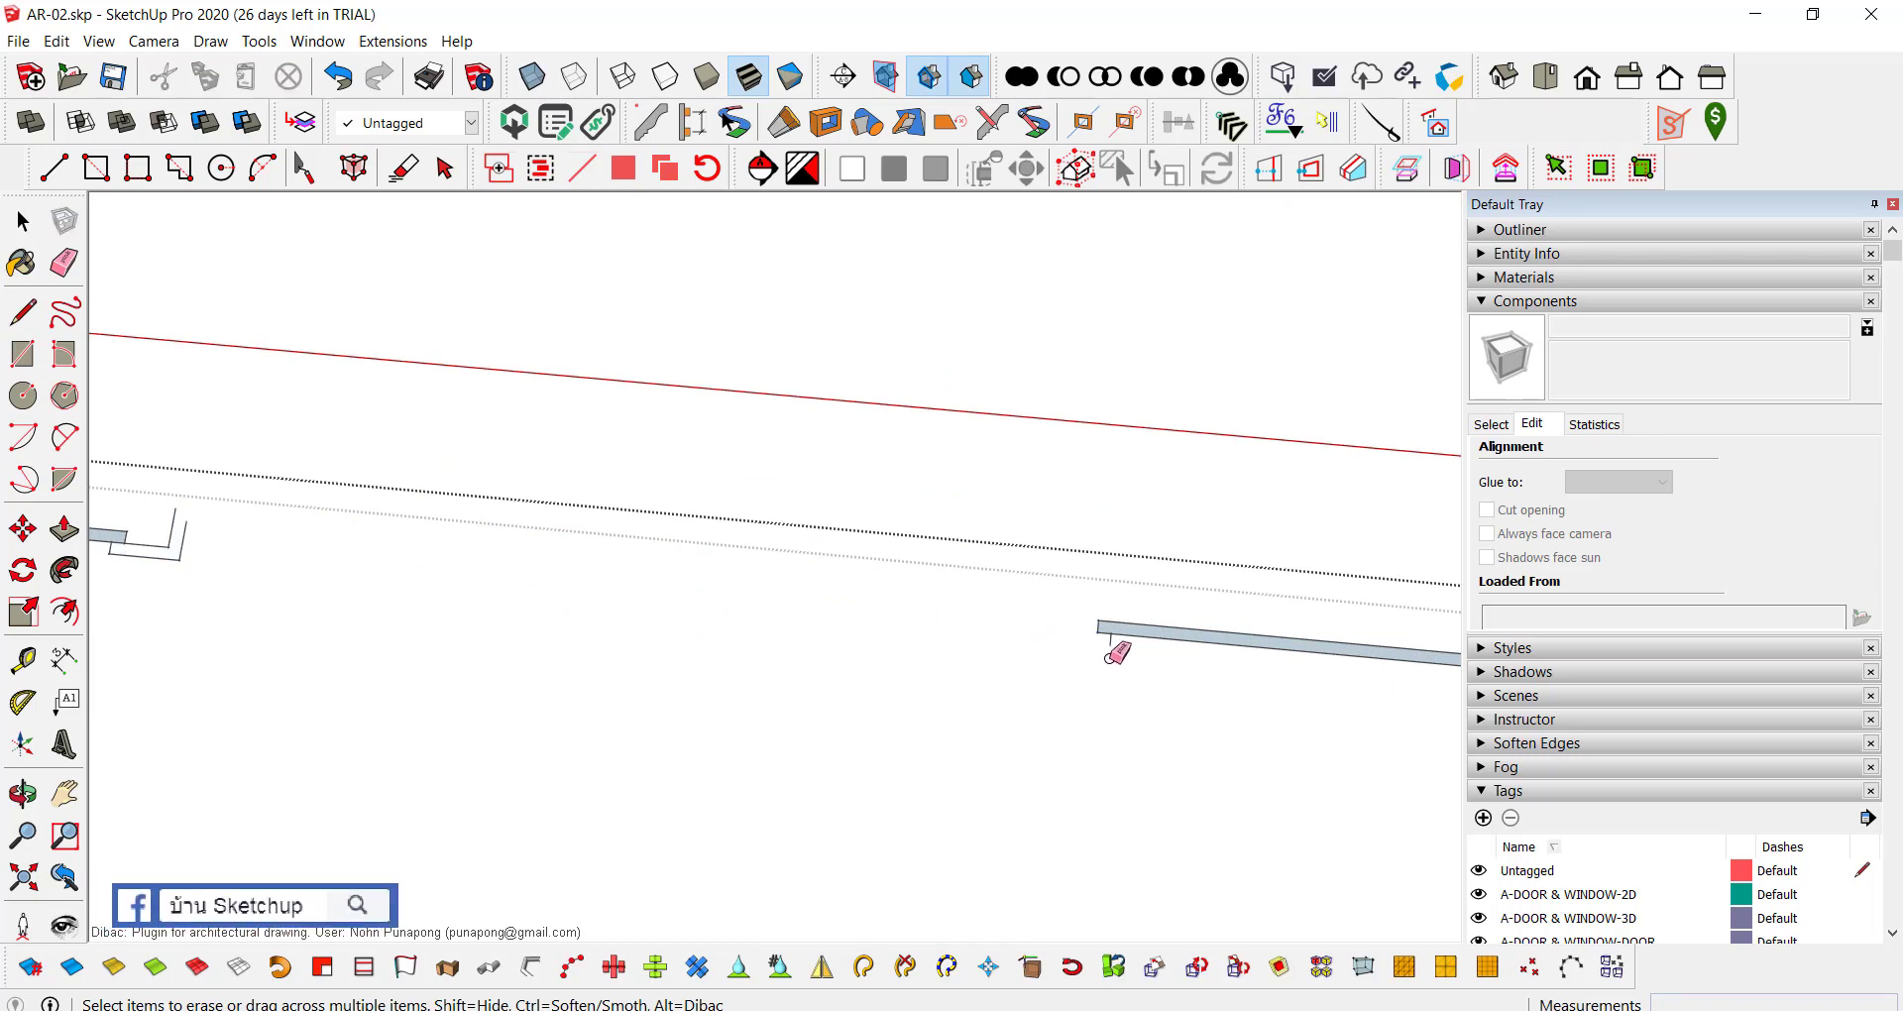
{"action": "mouse_move", "coordinate": [1111, 644]}
{"action": "middle_mouse_down"}
{"action": "mouse_move", "coordinate": [1202, 640]}
{"action": "mouse_move", "coordinate": [757, 607]}
{"action": "mouse_move", "coordinate": [790, 645]}
{"action": "mouse_move", "coordinate": [511, 565]}
{"action": "mouse_move", "coordinate": [704, 654]}
{"action": "middle_mouse_up"}
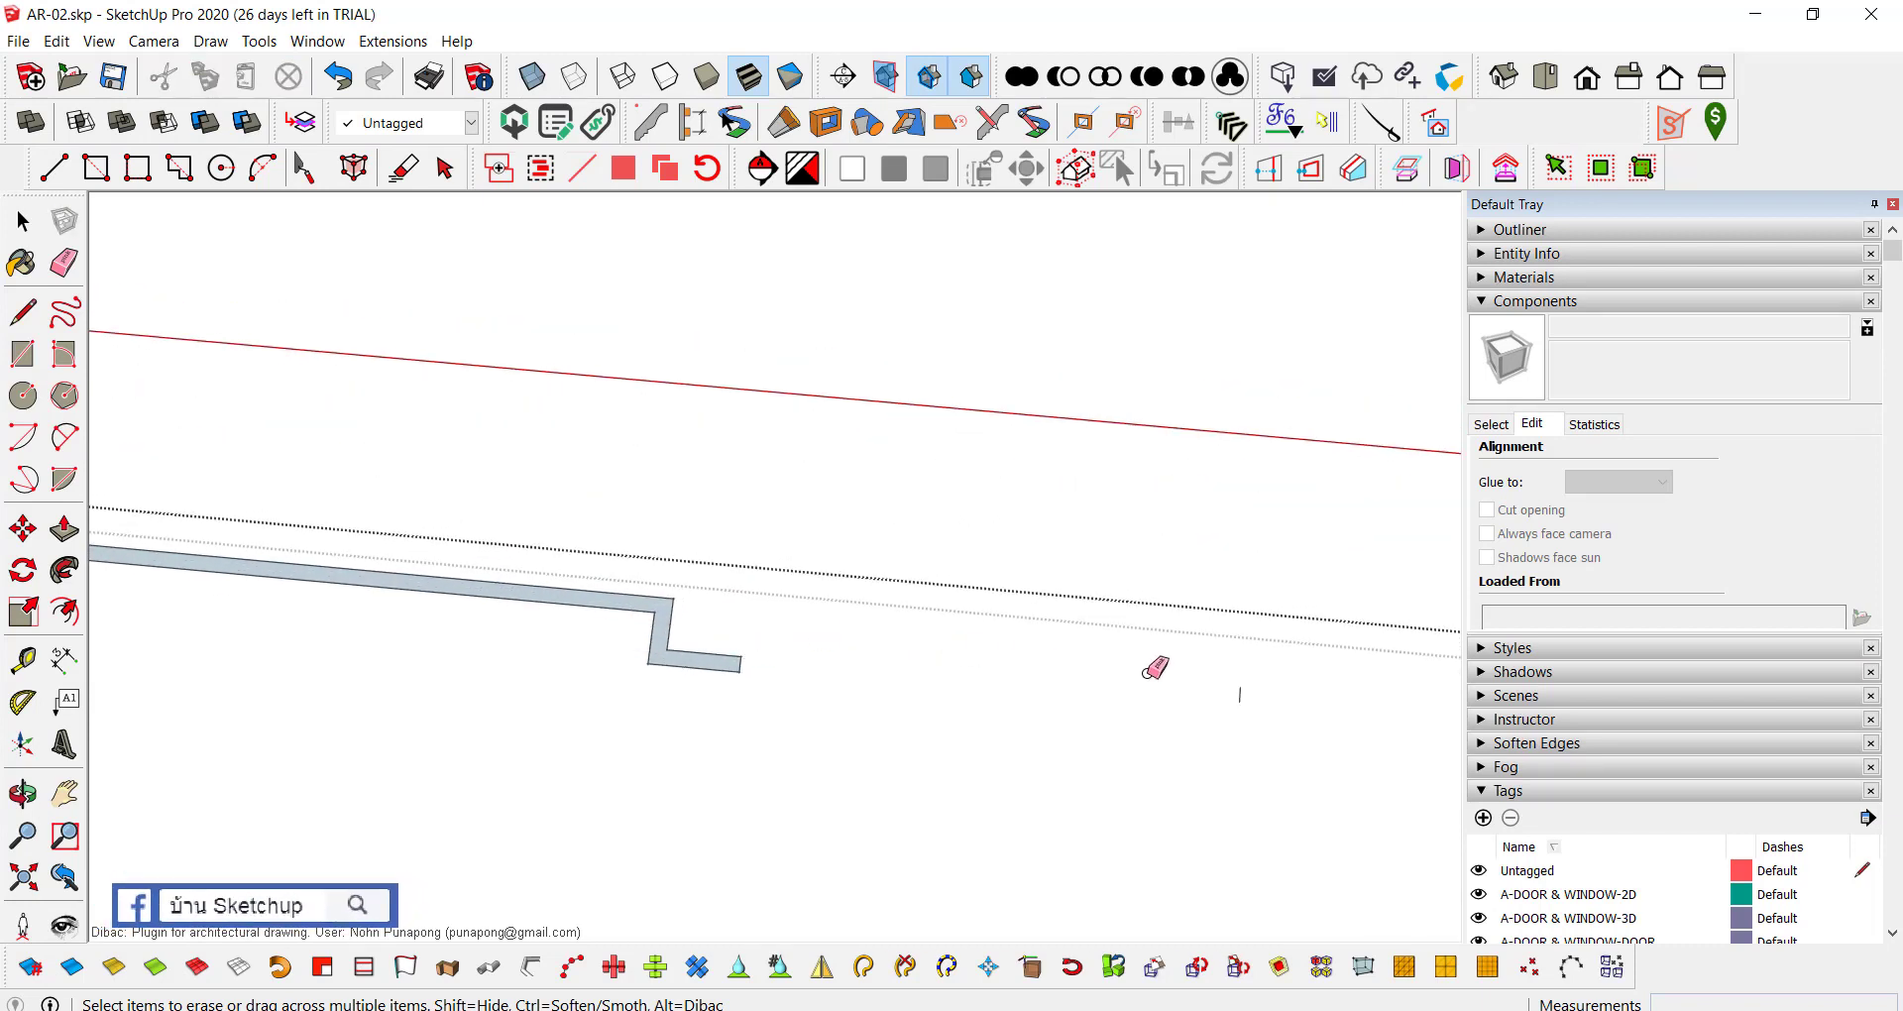
Step: Undo the last erase to restore the wall strip
{"action": "scroll", "coordinate": [1158, 670], "scroll_direction": "down", "scroll_amount": 1}
{"action": "middle_click_drag", "start_coordinate": [688, 657], "coordinate": [731, 656]}
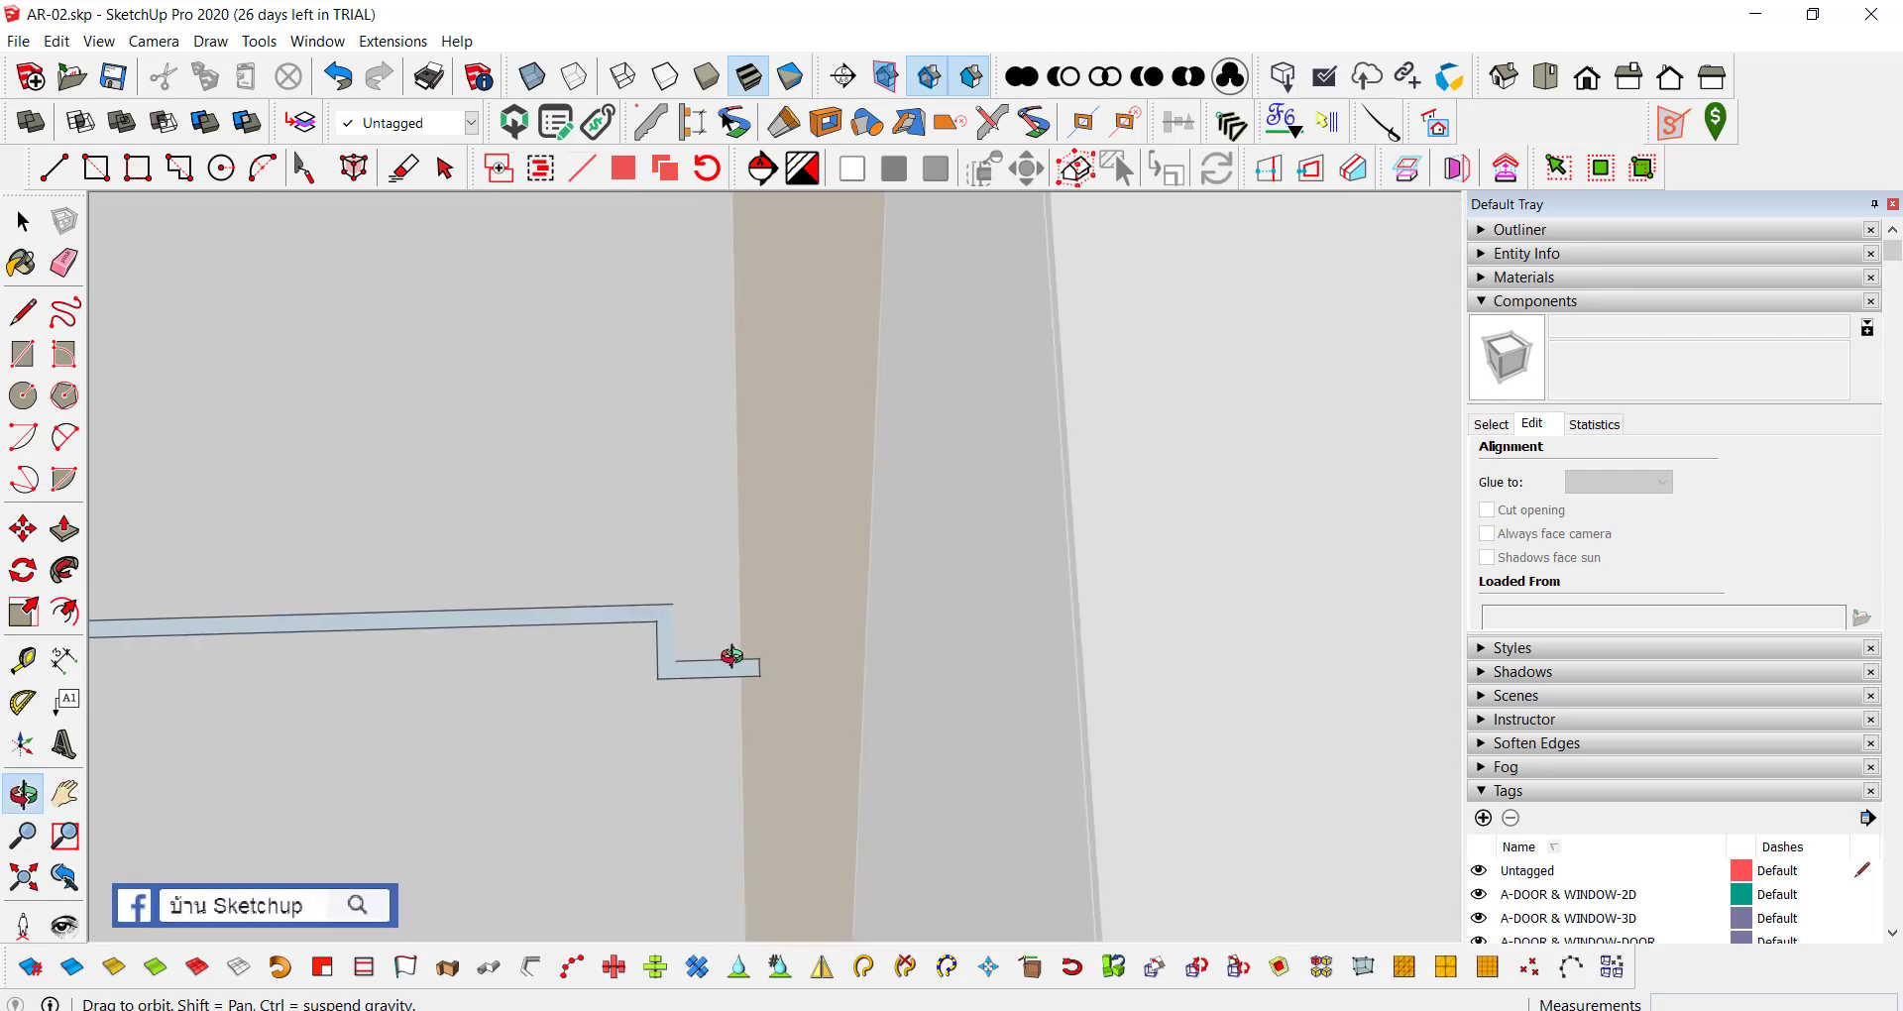
{"action": "mouse_move", "coordinate": [901, 671]}
{"action": "middle_mouse_down"}
{"action": "mouse_move", "coordinate": [1080, 667]}
{"action": "mouse_move", "coordinate": [845, 650]}
{"action": "mouse_move", "coordinate": [717, 701]}
{"action": "mouse_move", "coordinate": [862, 871]}
{"action": "mouse_move", "coordinate": [862, 812]}
{"action": "middle_mouse_up"}
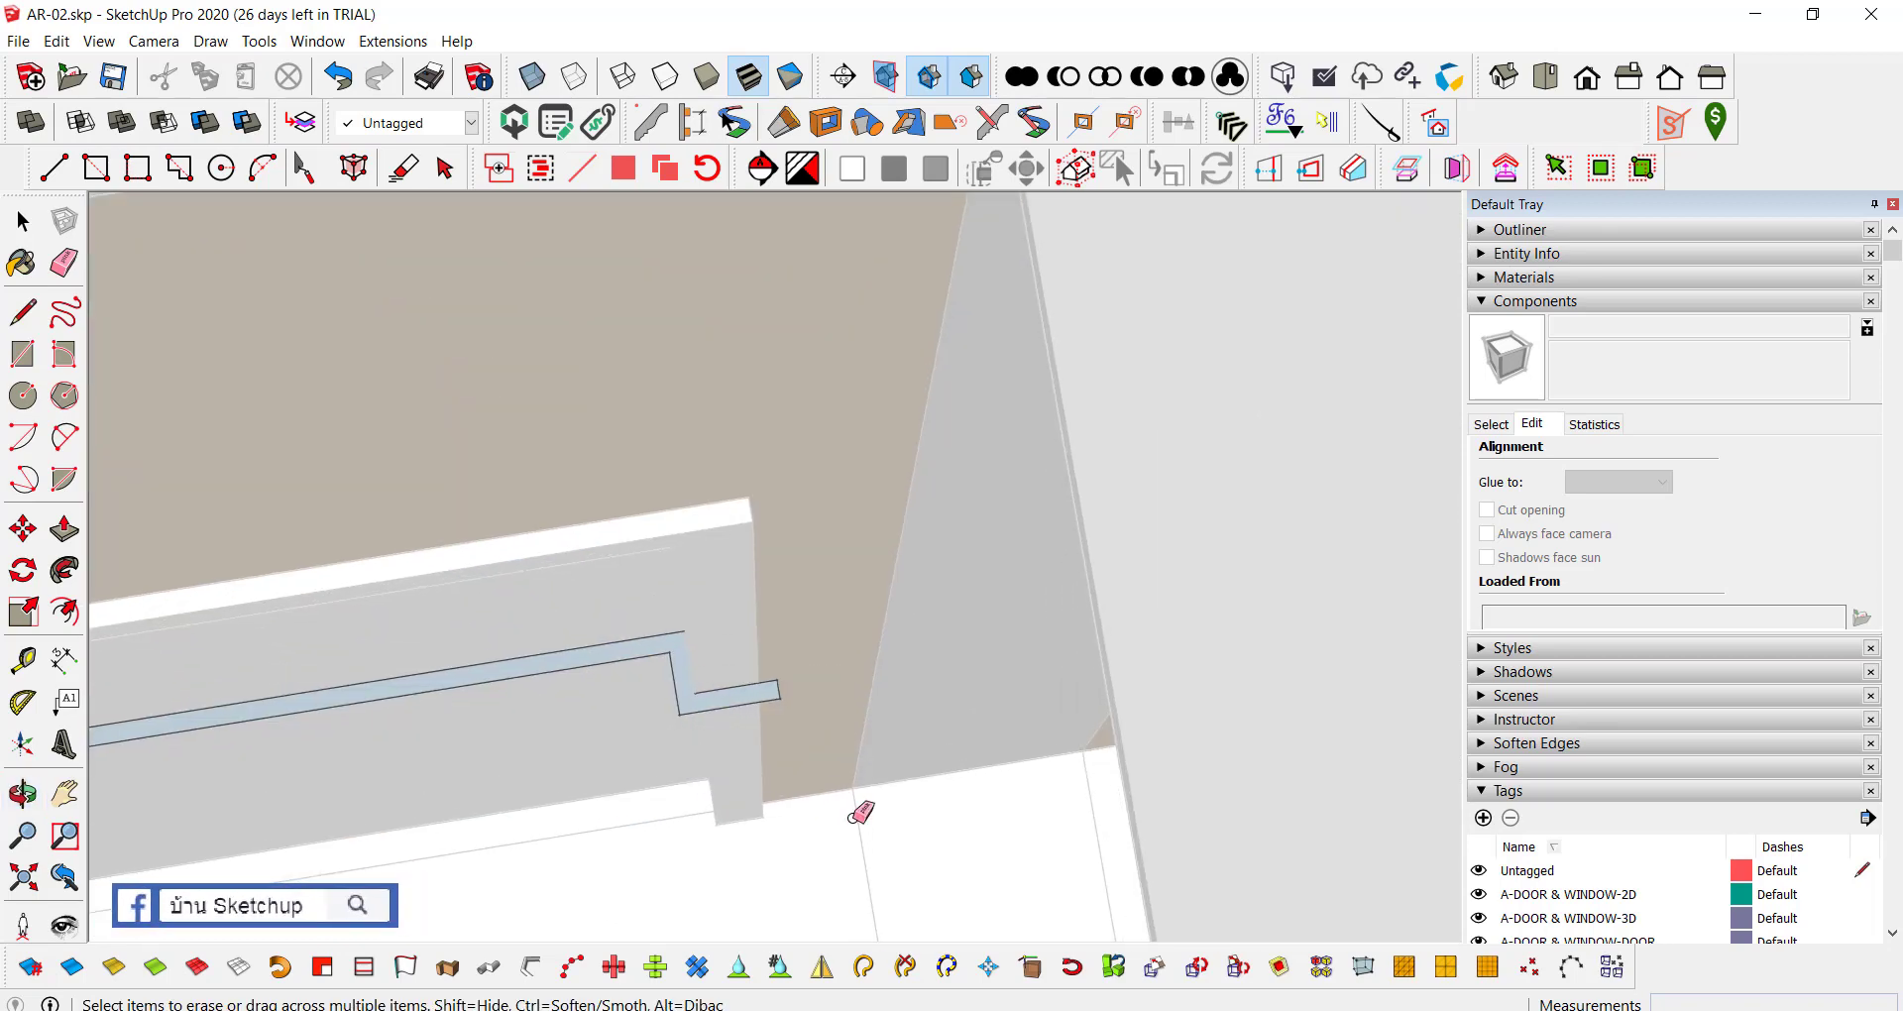
{"action": "key", "text": "ctrl+z"}
Step: Hide the surrounding walls and slab, then erase the leftover L-shaped edges beside the strip
{"action": "mouse_move", "coordinate": [803, 702]}
{"action": "middle_mouse_down"}
{"action": "mouse_move", "coordinate": [765, 667]}
{"action": "mouse_move", "coordinate": [722, 680]}
{"action": "mouse_move", "coordinate": [1070, 667]}
{"action": "mouse_move", "coordinate": [594, 563]}
{"action": "middle_mouse_up"}
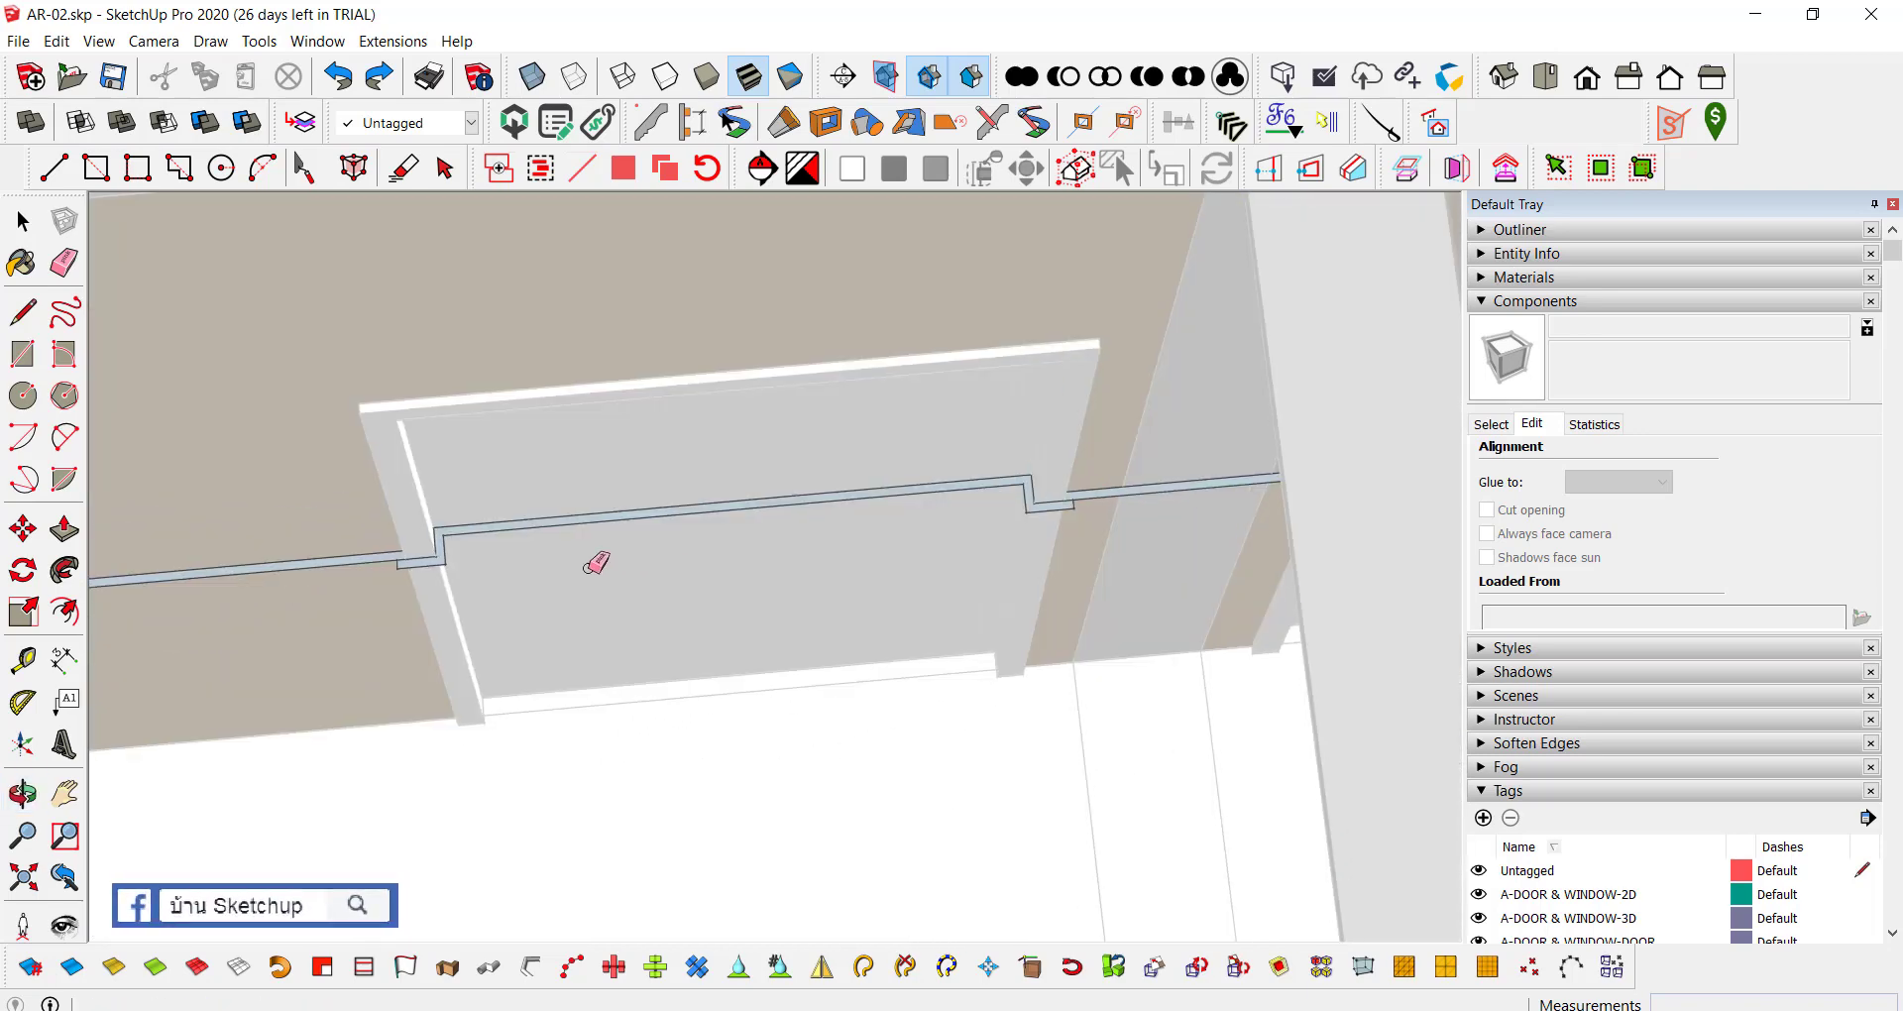
{"action": "key", "text": "h"}
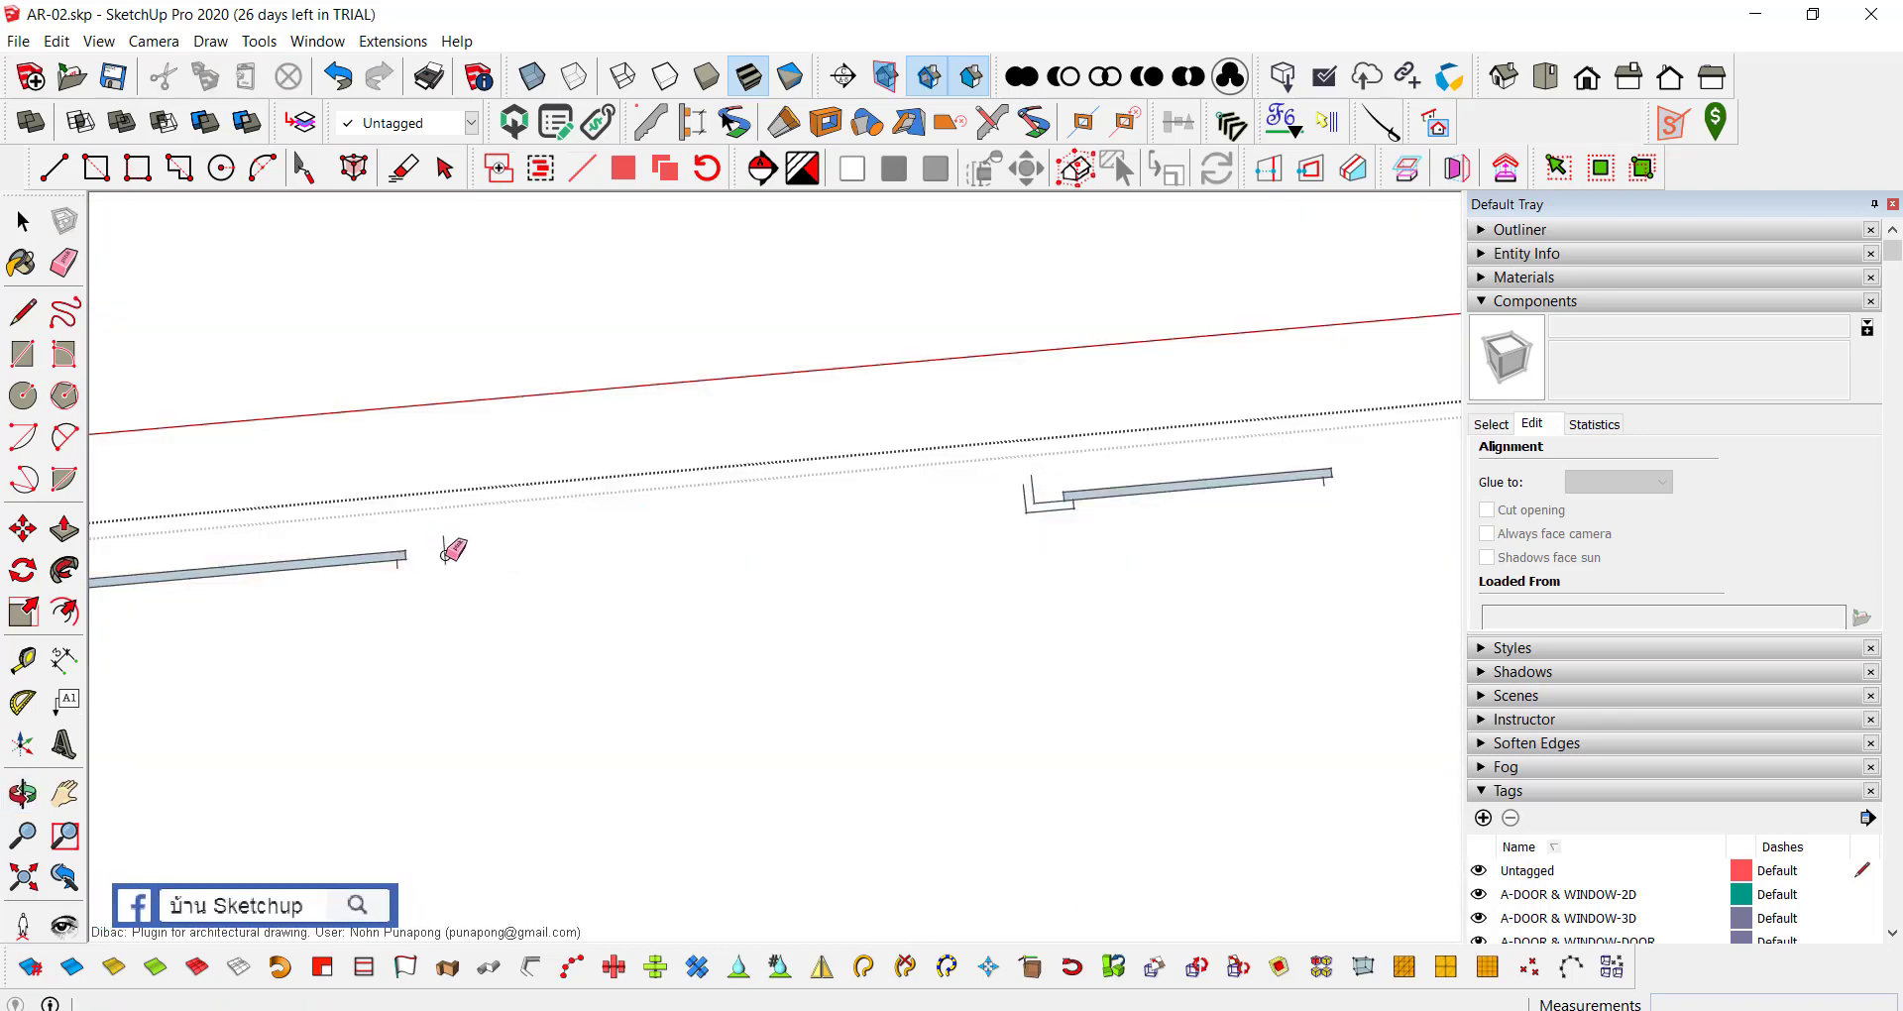
{"action": "scroll", "coordinate": [957, 521], "scroll_direction": "up", "scroll_amount": 2}
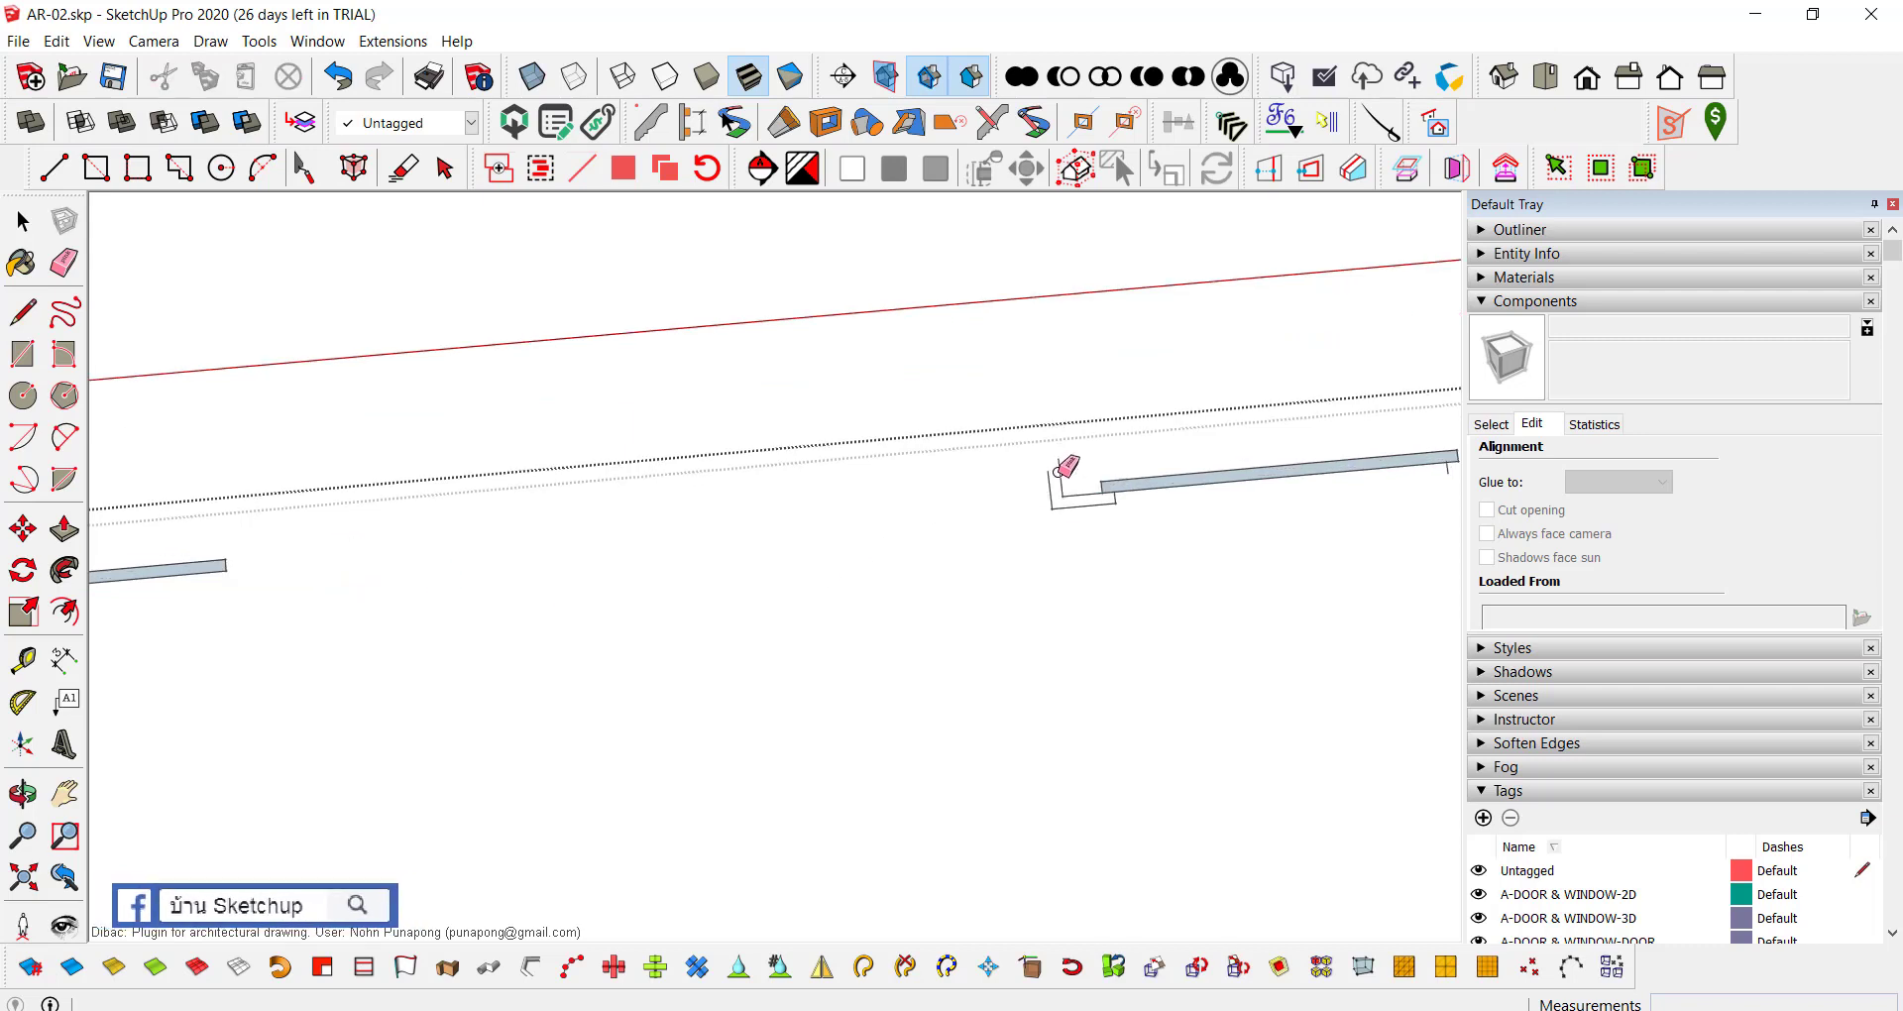
{"action": "left_click", "coordinate": [1075, 521]}
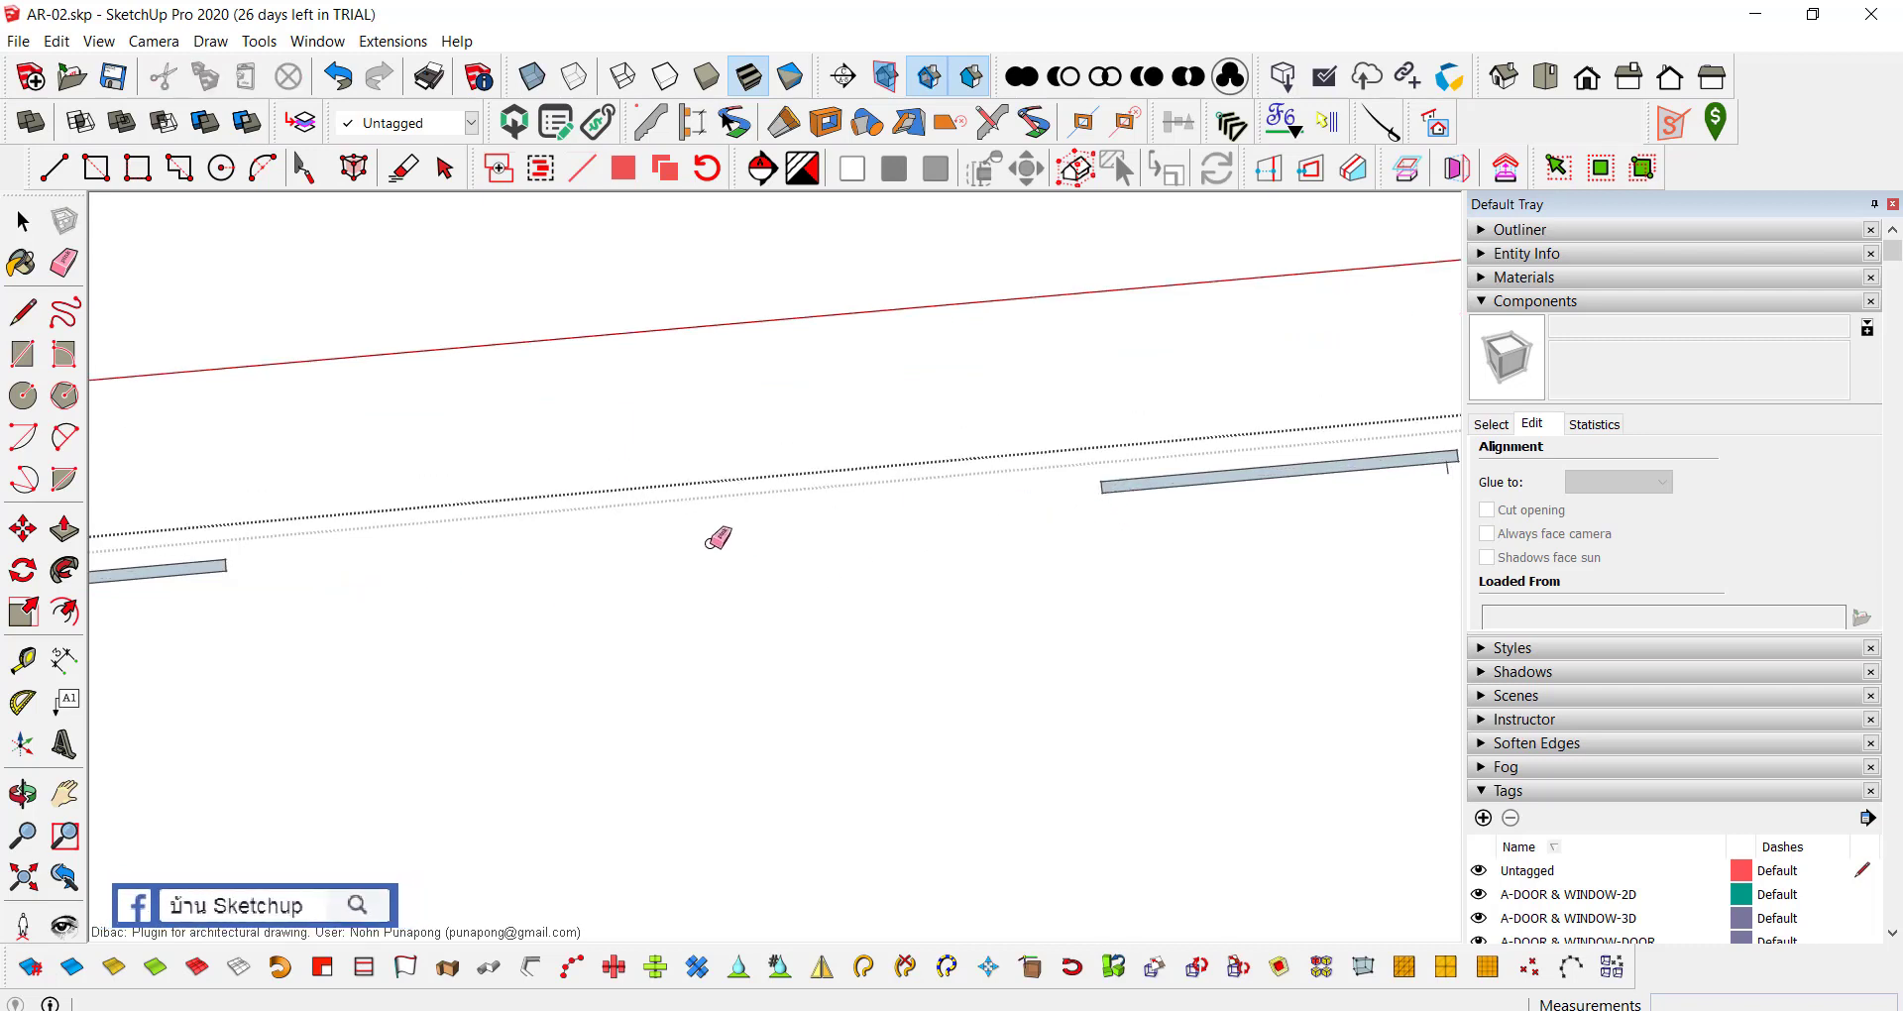
{"action": "scroll", "coordinate": [1006, 486], "scroll_direction": "up", "scroll_amount": 2}
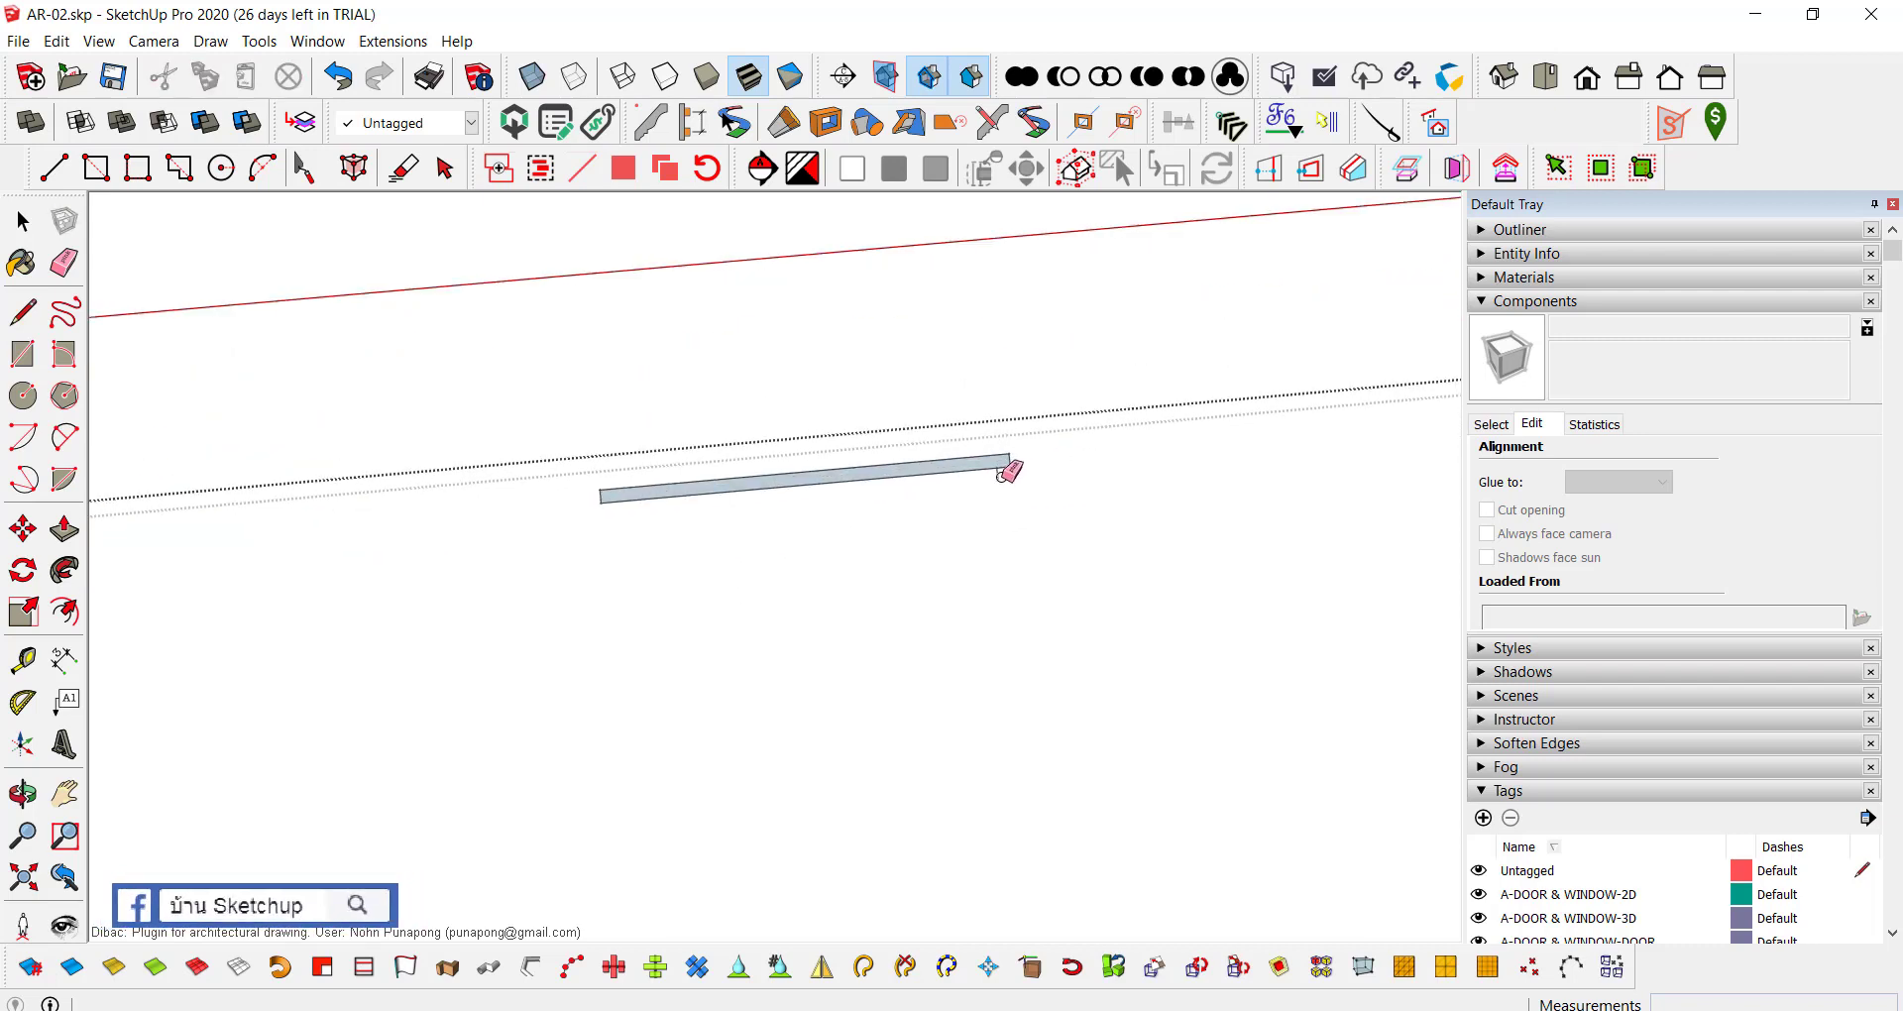
{"action": "scroll", "coordinate": [1008, 471], "scroll_direction": "down", "scroll_amount": 3}
{"action": "mouse_move", "coordinate": [1059, 459]}
{"action": "middle_mouse_down"}
{"action": "mouse_move", "coordinate": [1411, 294]}
{"action": "mouse_move", "coordinate": [1254, 332]}
{"action": "mouse_move", "coordinate": [969, 585]}
{"action": "mouse_move", "coordinate": [655, 561]}
{"action": "mouse_move", "coordinate": [871, 672]}
{"action": "mouse_move", "coordinate": [858, 518]}
{"action": "mouse_move", "coordinate": [1180, 645]}
{"action": "mouse_move", "coordinate": [1154, 510]}
{"action": "middle_mouse_up"}
{"action": "scroll", "coordinate": [861, 703], "scroll_direction": "up", "scroll_amount": 3}
{"action": "scroll", "coordinate": [841, 476], "scroll_direction": "down", "scroll_amount": 2}
Step: Erase the beam's step edges and faces at its first stepped section
{"action": "mouse_move", "coordinate": [1198, 421]}
{"action": "middle_mouse_down"}
{"action": "mouse_move", "coordinate": [544, 621]}
{"action": "mouse_move", "coordinate": [1024, 582]}
{"action": "mouse_move", "coordinate": [987, 401]}
{"action": "middle_mouse_up"}
{"action": "scroll", "coordinate": [985, 401], "scroll_direction": "up", "scroll_amount": 2}
{"action": "scroll", "coordinate": [1020, 407], "scroll_direction": "up", "scroll_amount": 3}
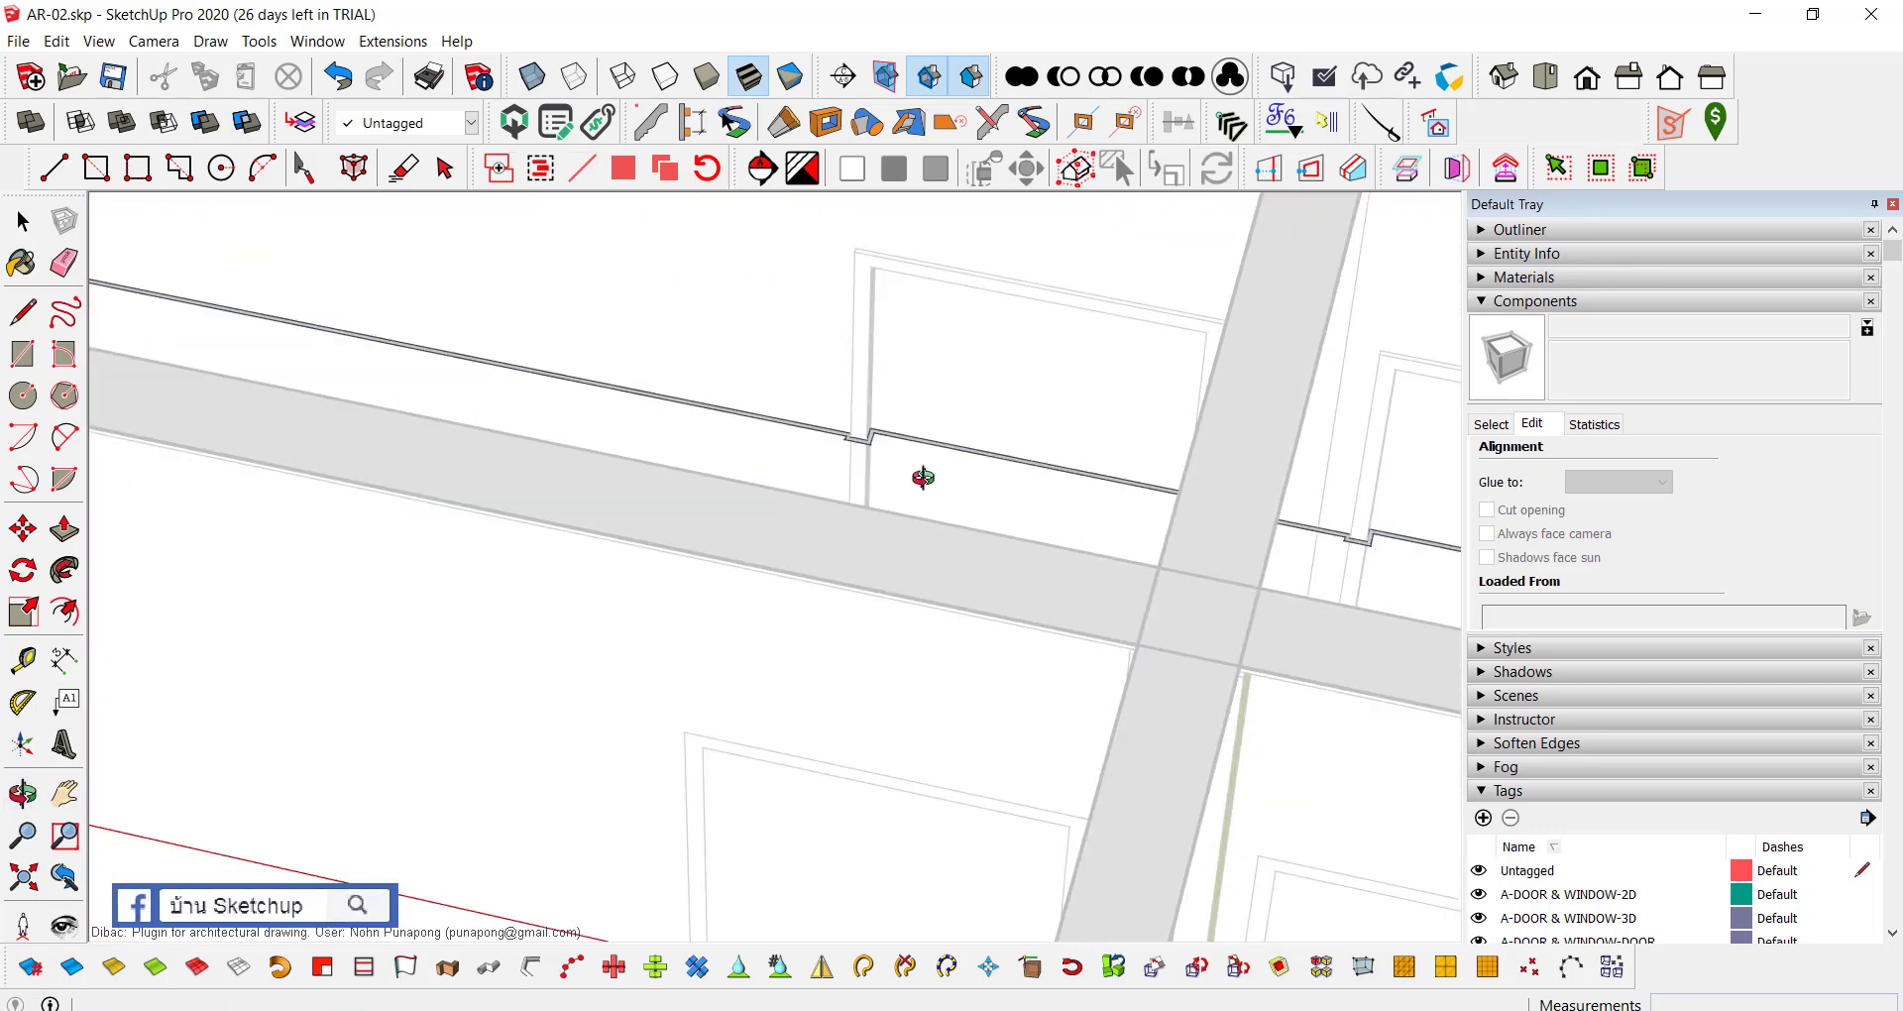
{"action": "mouse_move", "coordinate": [927, 481]}
{"action": "middle_mouse_down"}
{"action": "mouse_move", "coordinate": [977, 536]}
{"action": "mouse_move", "coordinate": [775, 583]}
{"action": "middle_mouse_up"}
{"action": "key", "text": "l"}
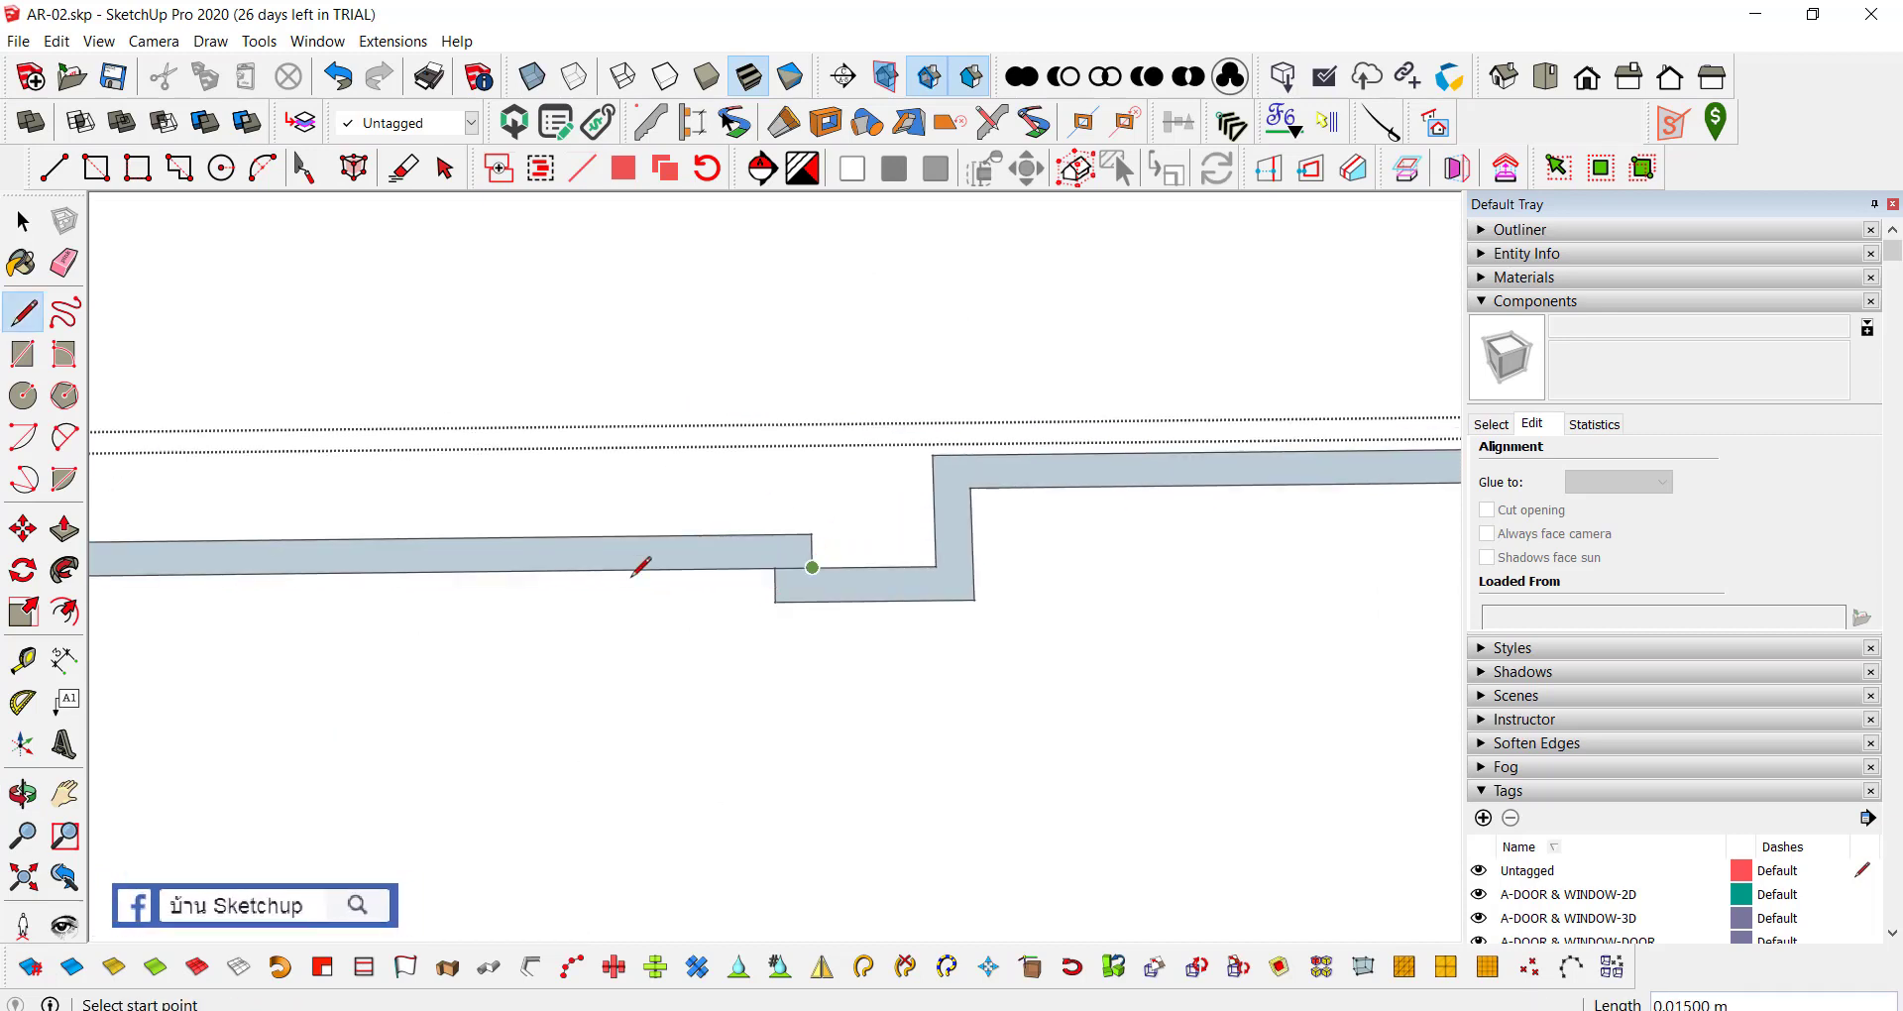
{"action": "mouse_move", "coordinate": [641, 565]}
{"action": "middle_mouse_down"}
{"action": "mouse_move", "coordinate": [556, 561]}
{"action": "mouse_move", "coordinate": [714, 535]}
{"action": "mouse_move", "coordinate": [1139, 544]}
{"action": "mouse_move", "coordinate": [989, 561]}
{"action": "mouse_move", "coordinate": [1061, 590]}
{"action": "middle_mouse_up"}
{"action": "key", "text": "e"}
{"action": "left_click_drag", "start_coordinate": [1062, 589], "coordinate": [959, 529]}
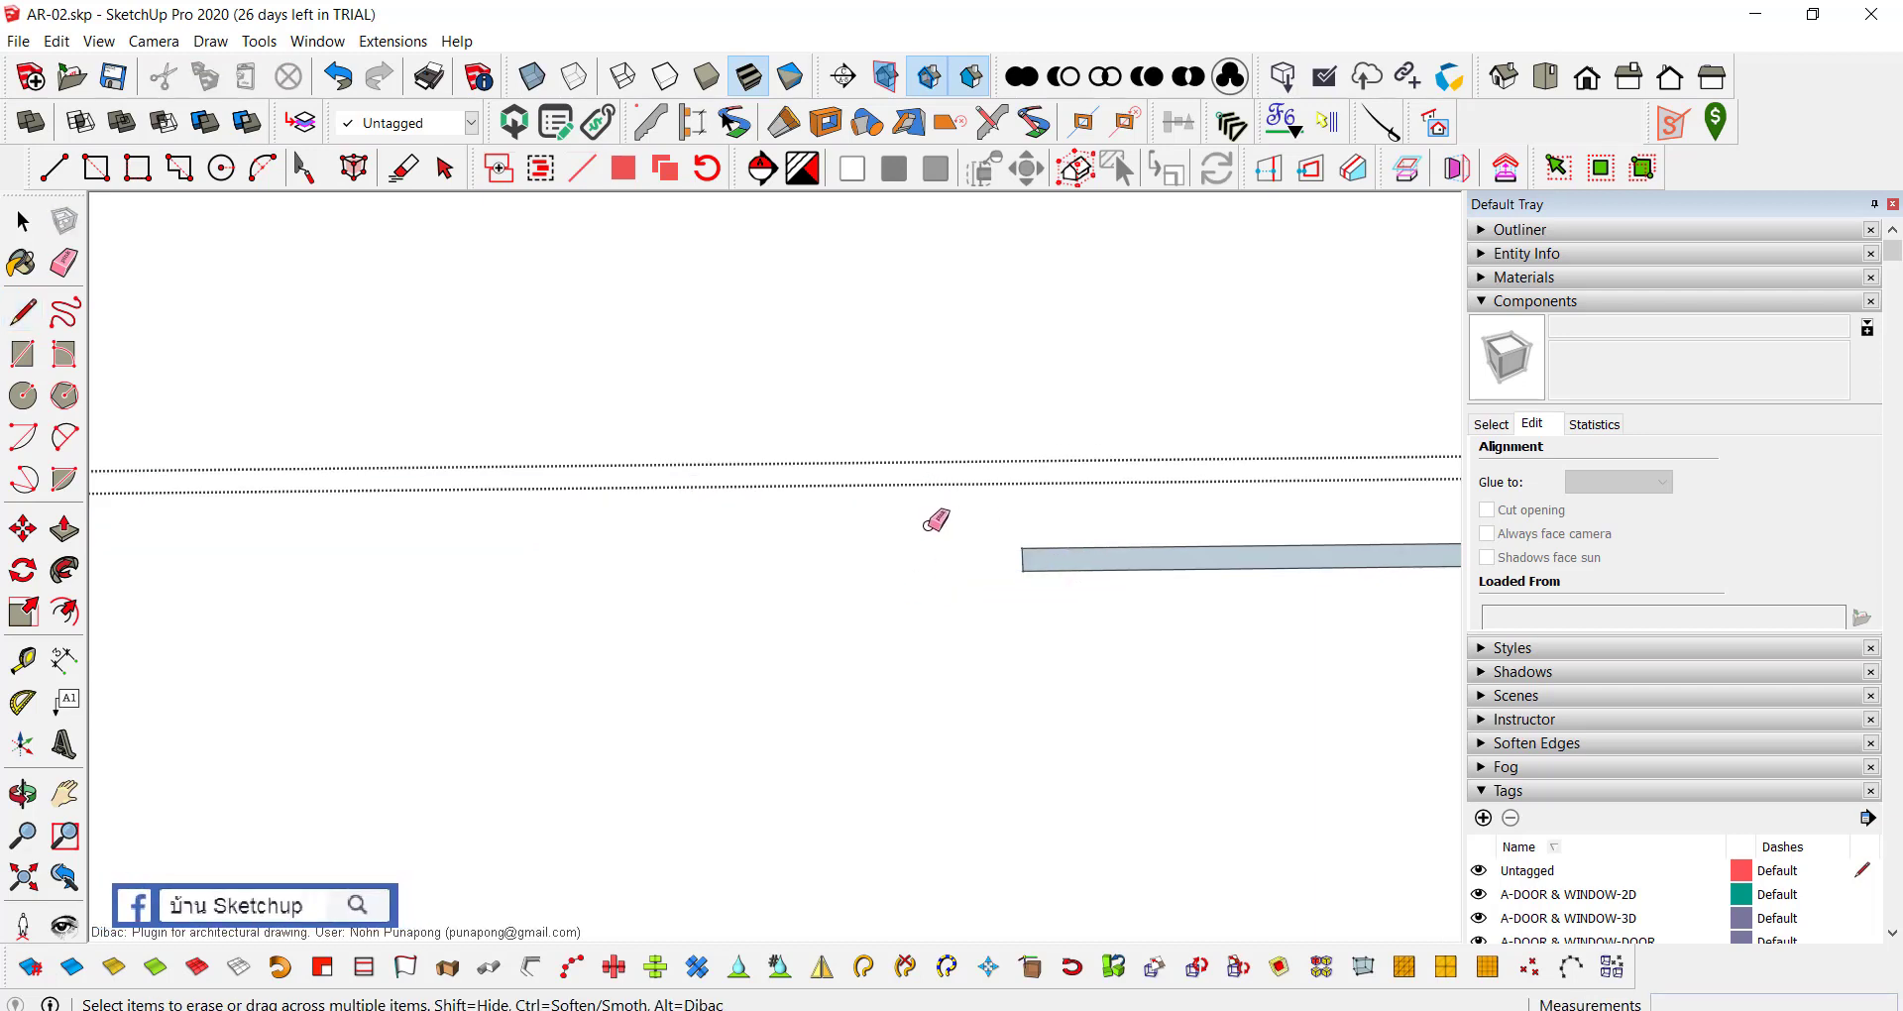
Step: Finish the pending line and erase the stepped beam's bottom edge and remaining step edges
{"action": "mouse_move", "coordinate": [927, 525]}
{"action": "middle_mouse_down"}
{"action": "mouse_move", "coordinate": [416, 539]}
{"action": "mouse_move", "coordinate": [438, 562]}
{"action": "mouse_move", "coordinate": [382, 583]}
{"action": "mouse_move", "coordinate": [770, 595]}
{"action": "mouse_move", "coordinate": [544, 578]}
{"action": "mouse_move", "coordinate": [687, 578]}
{"action": "middle_mouse_up"}
{"action": "scroll", "coordinate": [682, 580], "scroll_direction": "up", "scroll_amount": 3}
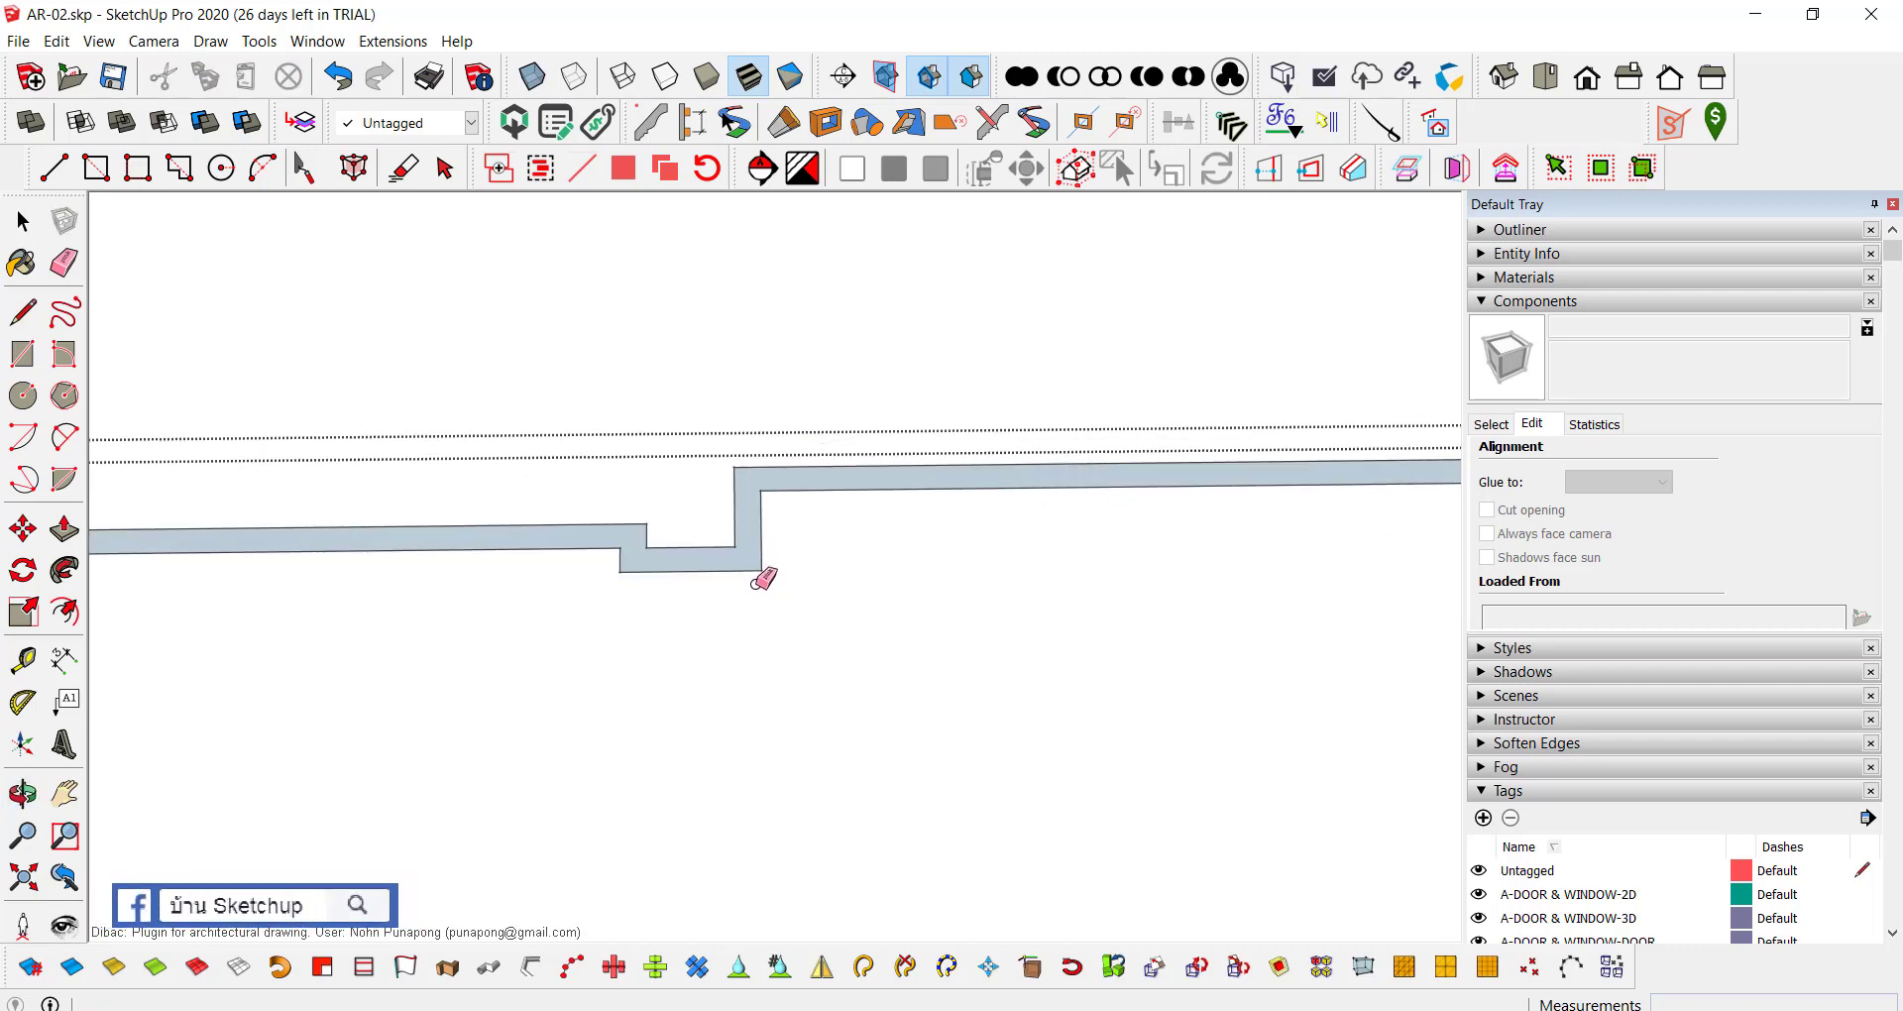
{"action": "key", "text": "l"}
{"action": "scroll", "coordinate": [764, 573], "scroll_direction": "up", "scroll_amount": 3}
{"action": "left_click", "coordinate": [608, 530]}
{"action": "mouse_move", "coordinate": [611, 528]}
{"action": "middle_mouse_down"}
{"action": "mouse_move", "coordinate": [467, 565]}
{"action": "mouse_move", "coordinate": [1084, 577]}
{"action": "mouse_move", "coordinate": [195, 535]}
{"action": "mouse_move", "coordinate": [979, 544]}
{"action": "mouse_move", "coordinate": [1006, 525]}
{"action": "middle_mouse_up"}
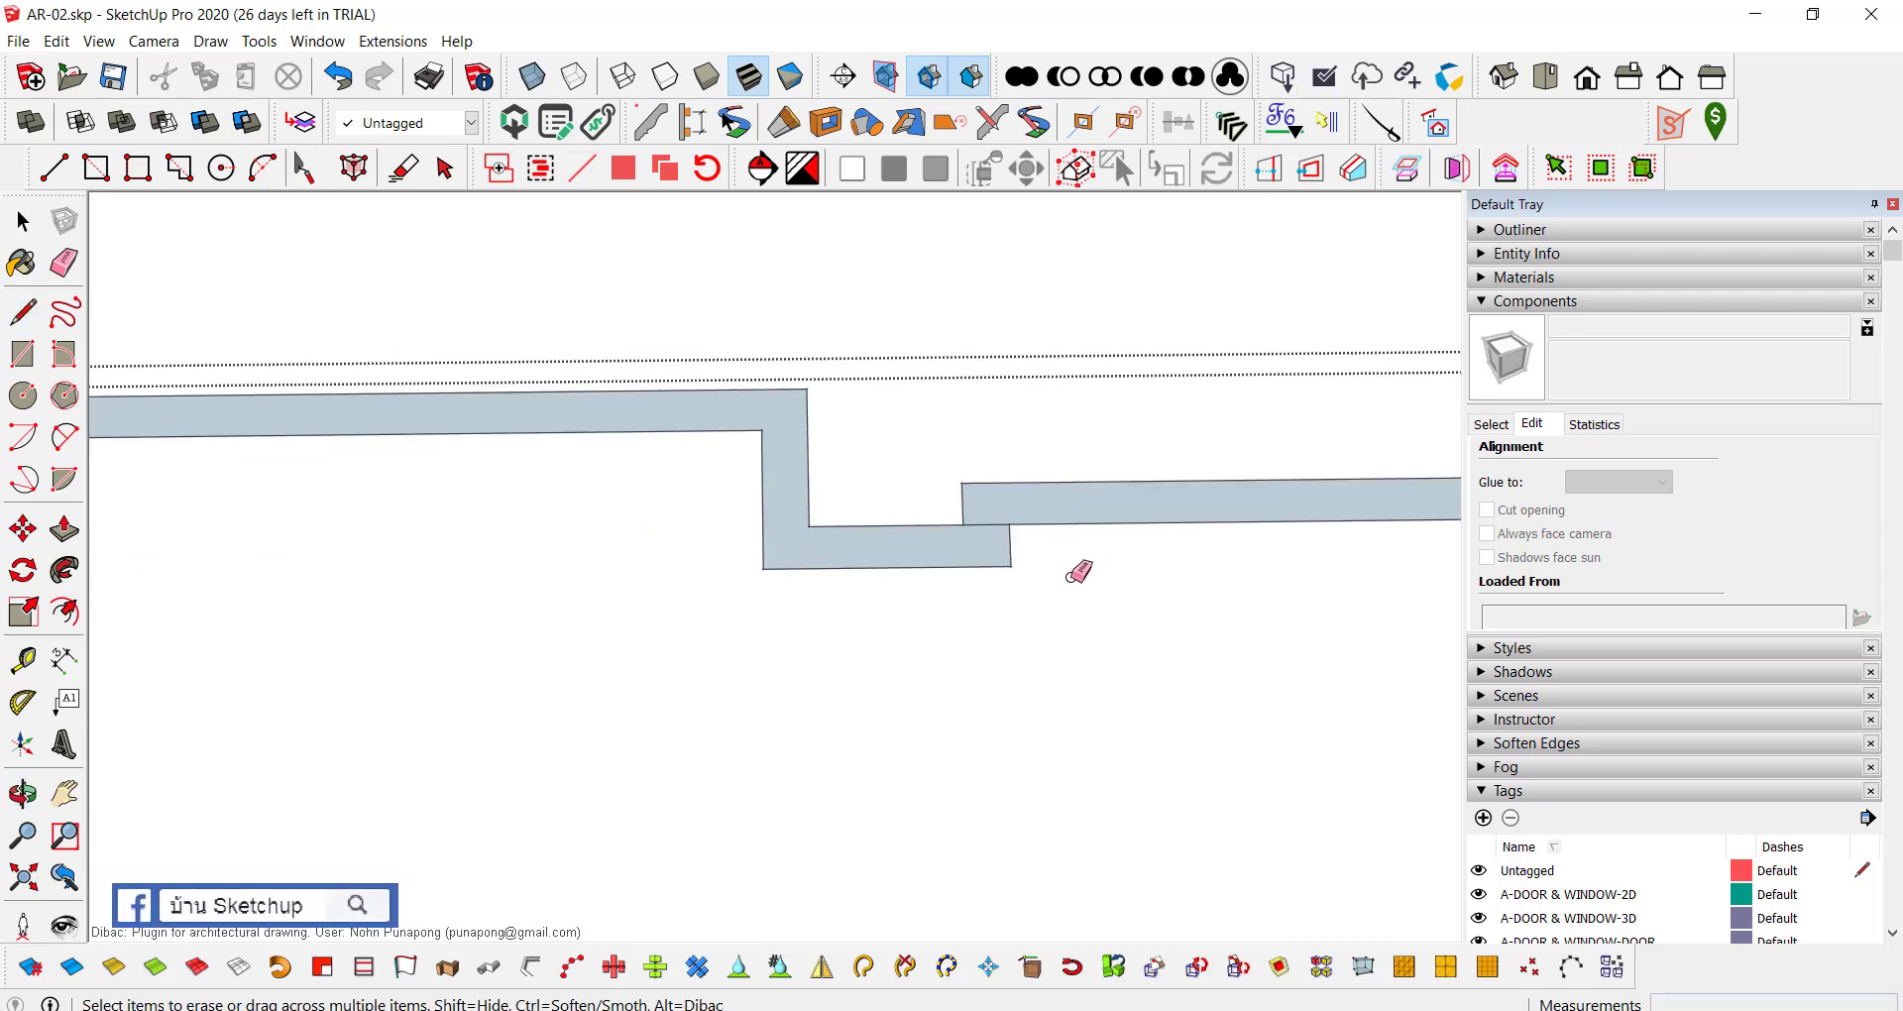
{"action": "left_click_drag", "start_coordinate": [928, 556], "coordinate": [828, 392]}
{"action": "left_click_drag", "start_coordinate": [738, 466], "coordinate": [1002, 467]}
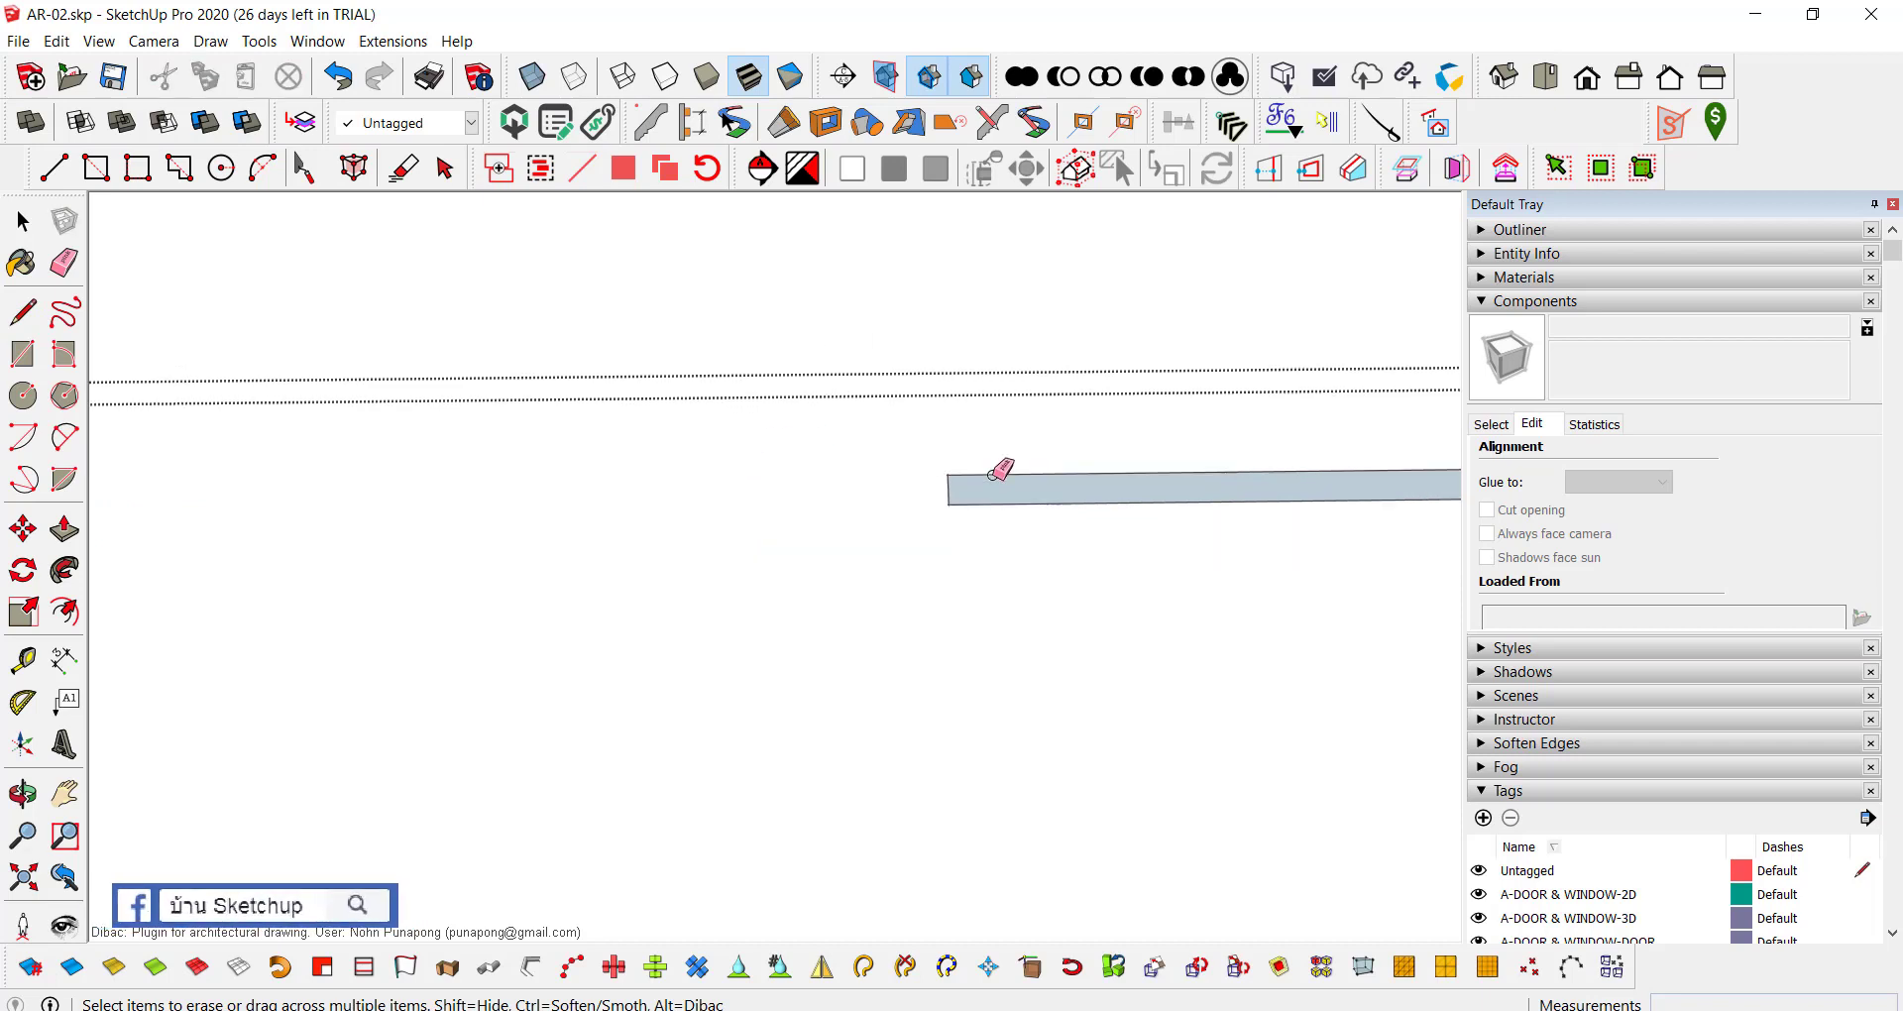
{"action": "mouse_move", "coordinate": [1002, 472]}
{"action": "middle_mouse_down"}
{"action": "mouse_move", "coordinate": [318, 488]}
{"action": "mouse_move", "coordinate": [1036, 498]}
{"action": "mouse_move", "coordinate": [800, 523]}
{"action": "mouse_move", "coordinate": [595, 500]}
{"action": "mouse_move", "coordinate": [807, 539]}
{"action": "mouse_move", "coordinate": [607, 590]}
{"action": "mouse_move", "coordinate": [897, 528]}
{"action": "mouse_move", "coordinate": [996, 535]}
{"action": "mouse_move", "coordinate": [1066, 570]}
{"action": "middle_mouse_up"}
Step: Draw a new line segment on the beam and erase its bottom step edges
{"action": "scroll", "coordinate": [798, 523], "scroll_direction": "up", "scroll_amount": 1}
{"action": "key", "text": "l"}
{"action": "left_click", "coordinate": [784, 517]}
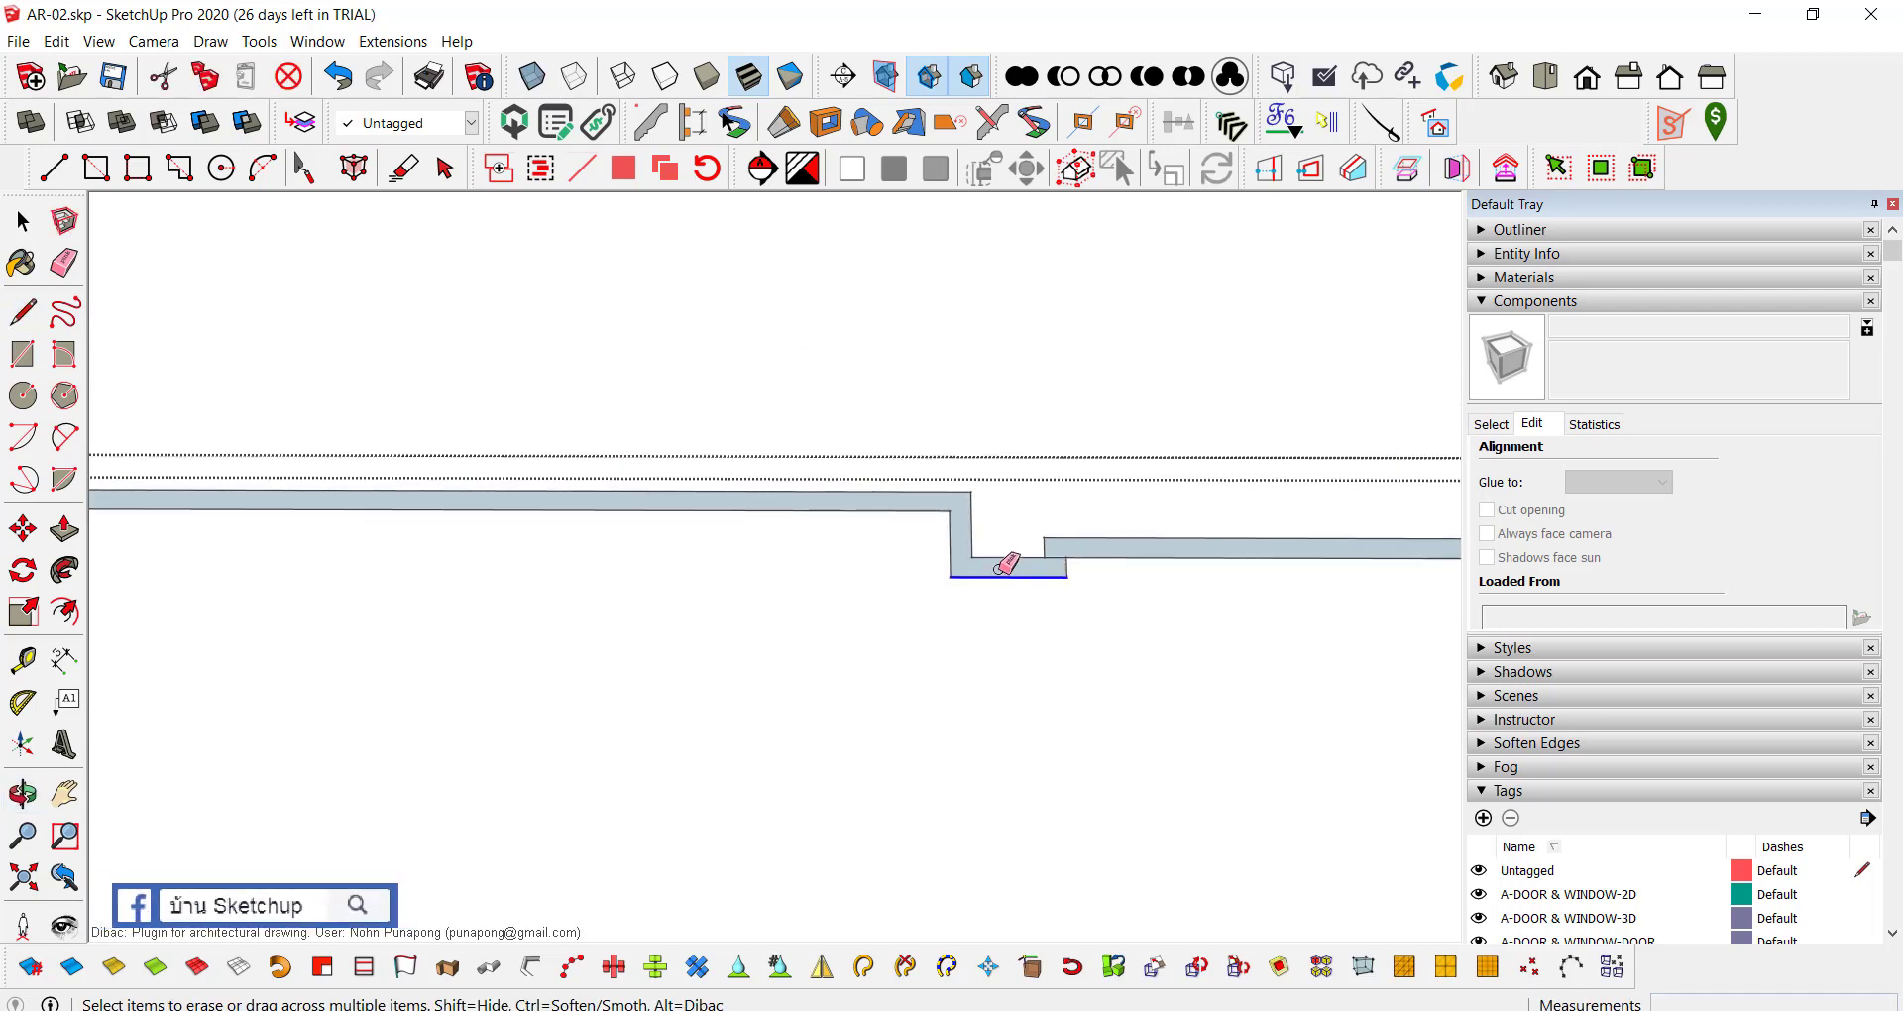
{"action": "left_click", "coordinate": [1006, 563]}
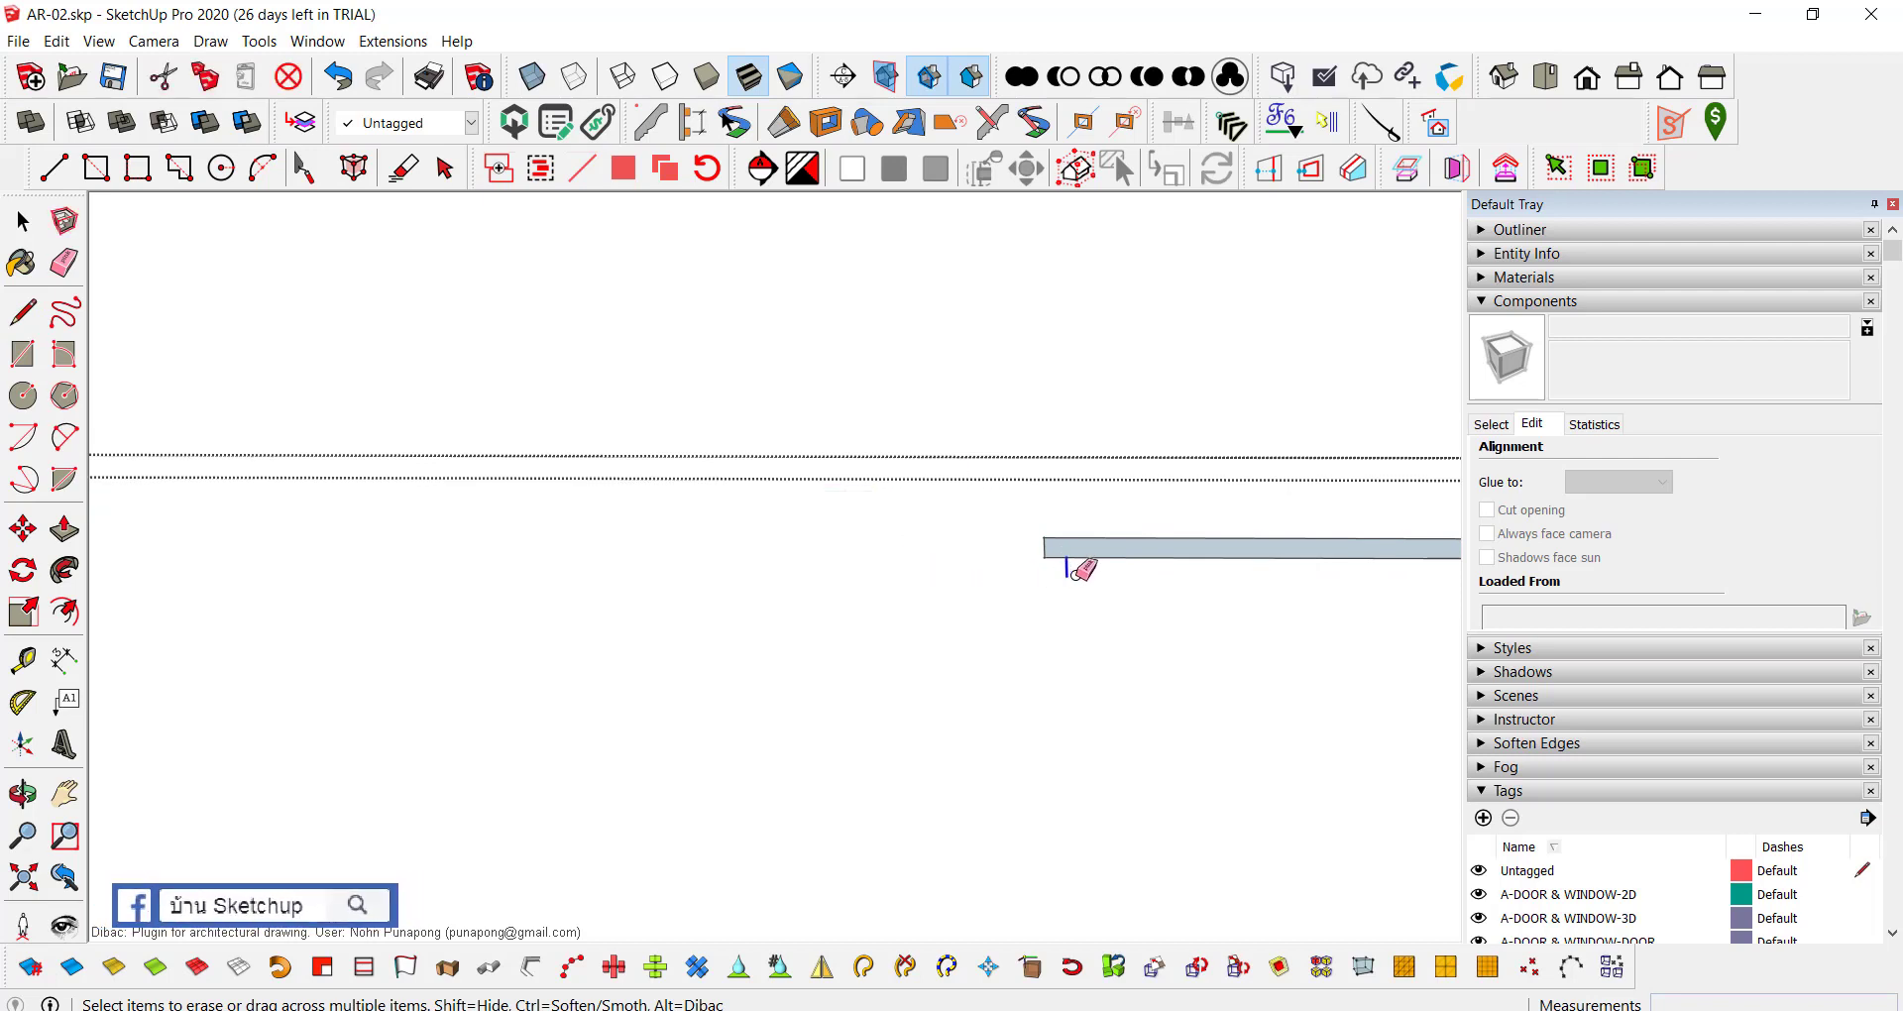
{"action": "middle_click_drag", "start_coordinate": [1068, 572], "coordinate": [393, 565]}
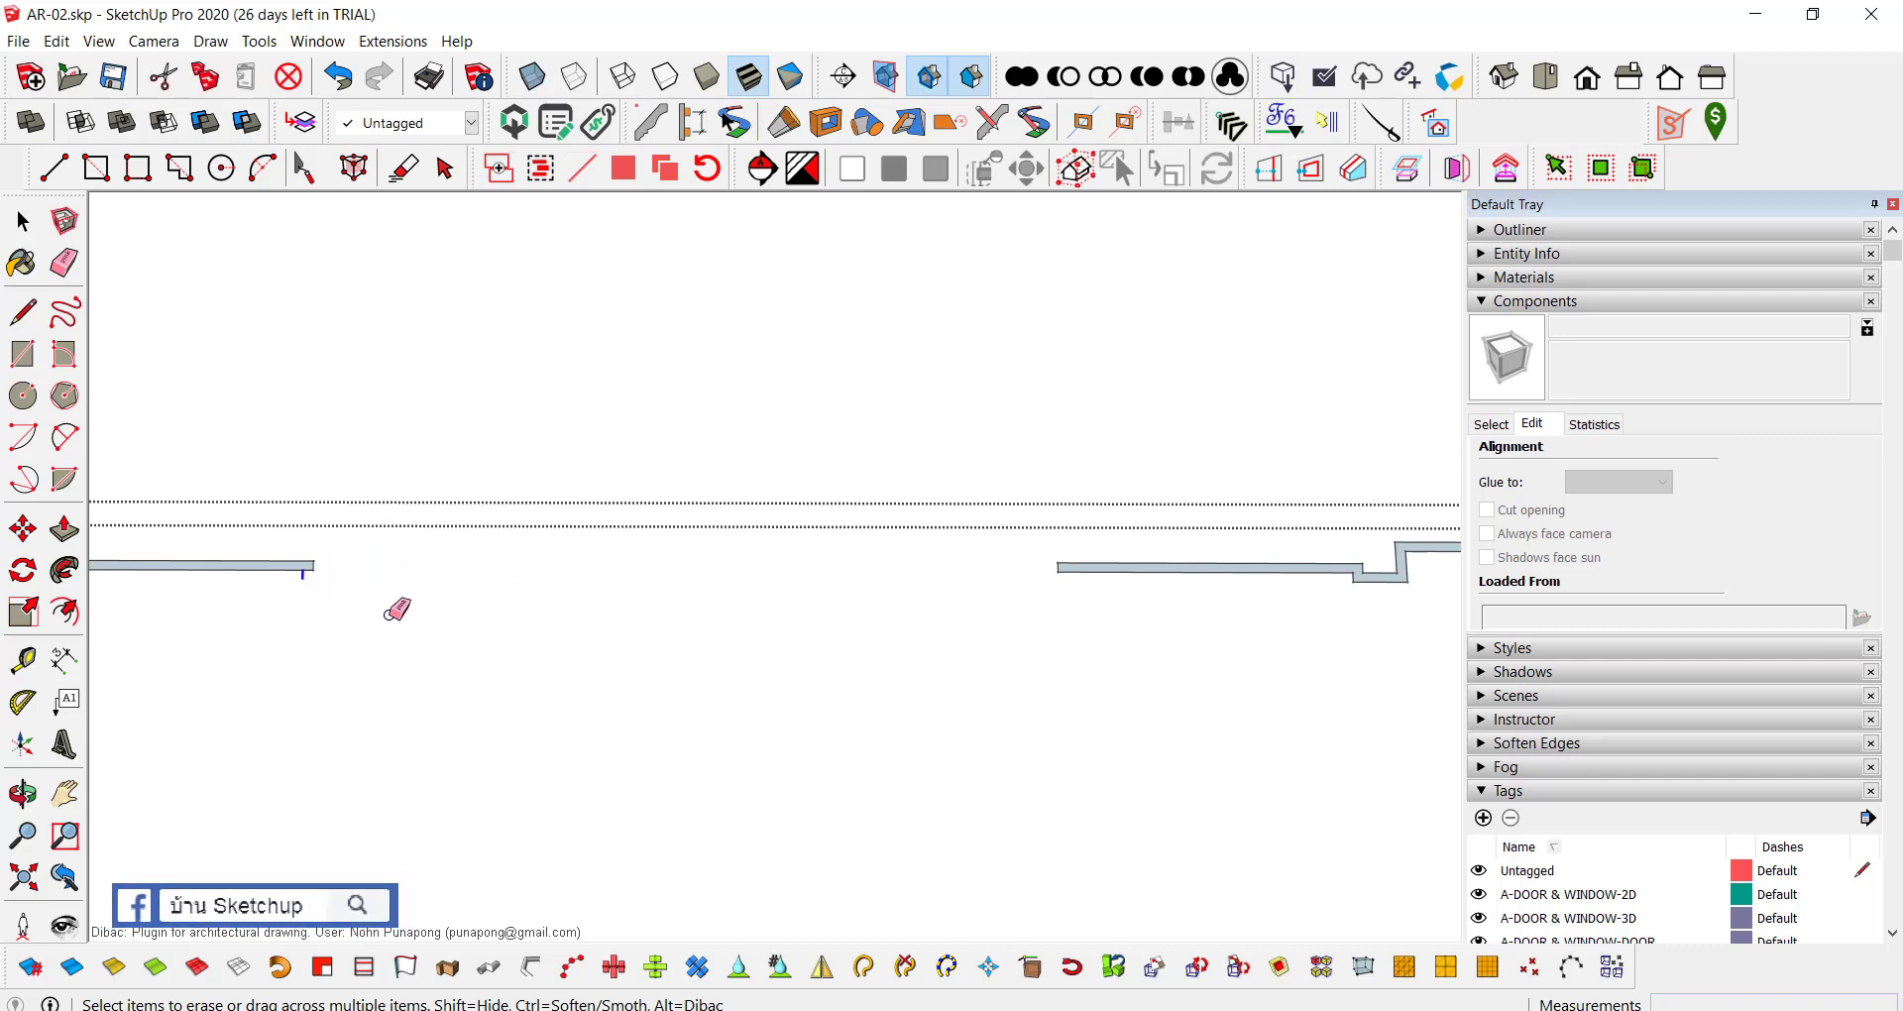
{"action": "mouse_move", "coordinate": [398, 610]}
{"action": "middle_mouse_down"}
{"action": "mouse_move", "coordinate": [883, 581]}
{"action": "mouse_move", "coordinate": [850, 565]}
{"action": "mouse_move", "coordinate": [599, 591]}
{"action": "mouse_move", "coordinate": [1229, 556]}
{"action": "mouse_move", "coordinate": [1194, 607]}
{"action": "mouse_move", "coordinate": [1226, 607]}
{"action": "mouse_move", "coordinate": [1239, 639]}
{"action": "middle_mouse_up"}
{"action": "scroll", "coordinate": [799, 578], "scroll_direction": "up", "scroll_amount": 1}
{"action": "key", "text": "l"}
{"action": "key", "text": "e"}
{"action": "left_click", "coordinate": [1133, 637]}
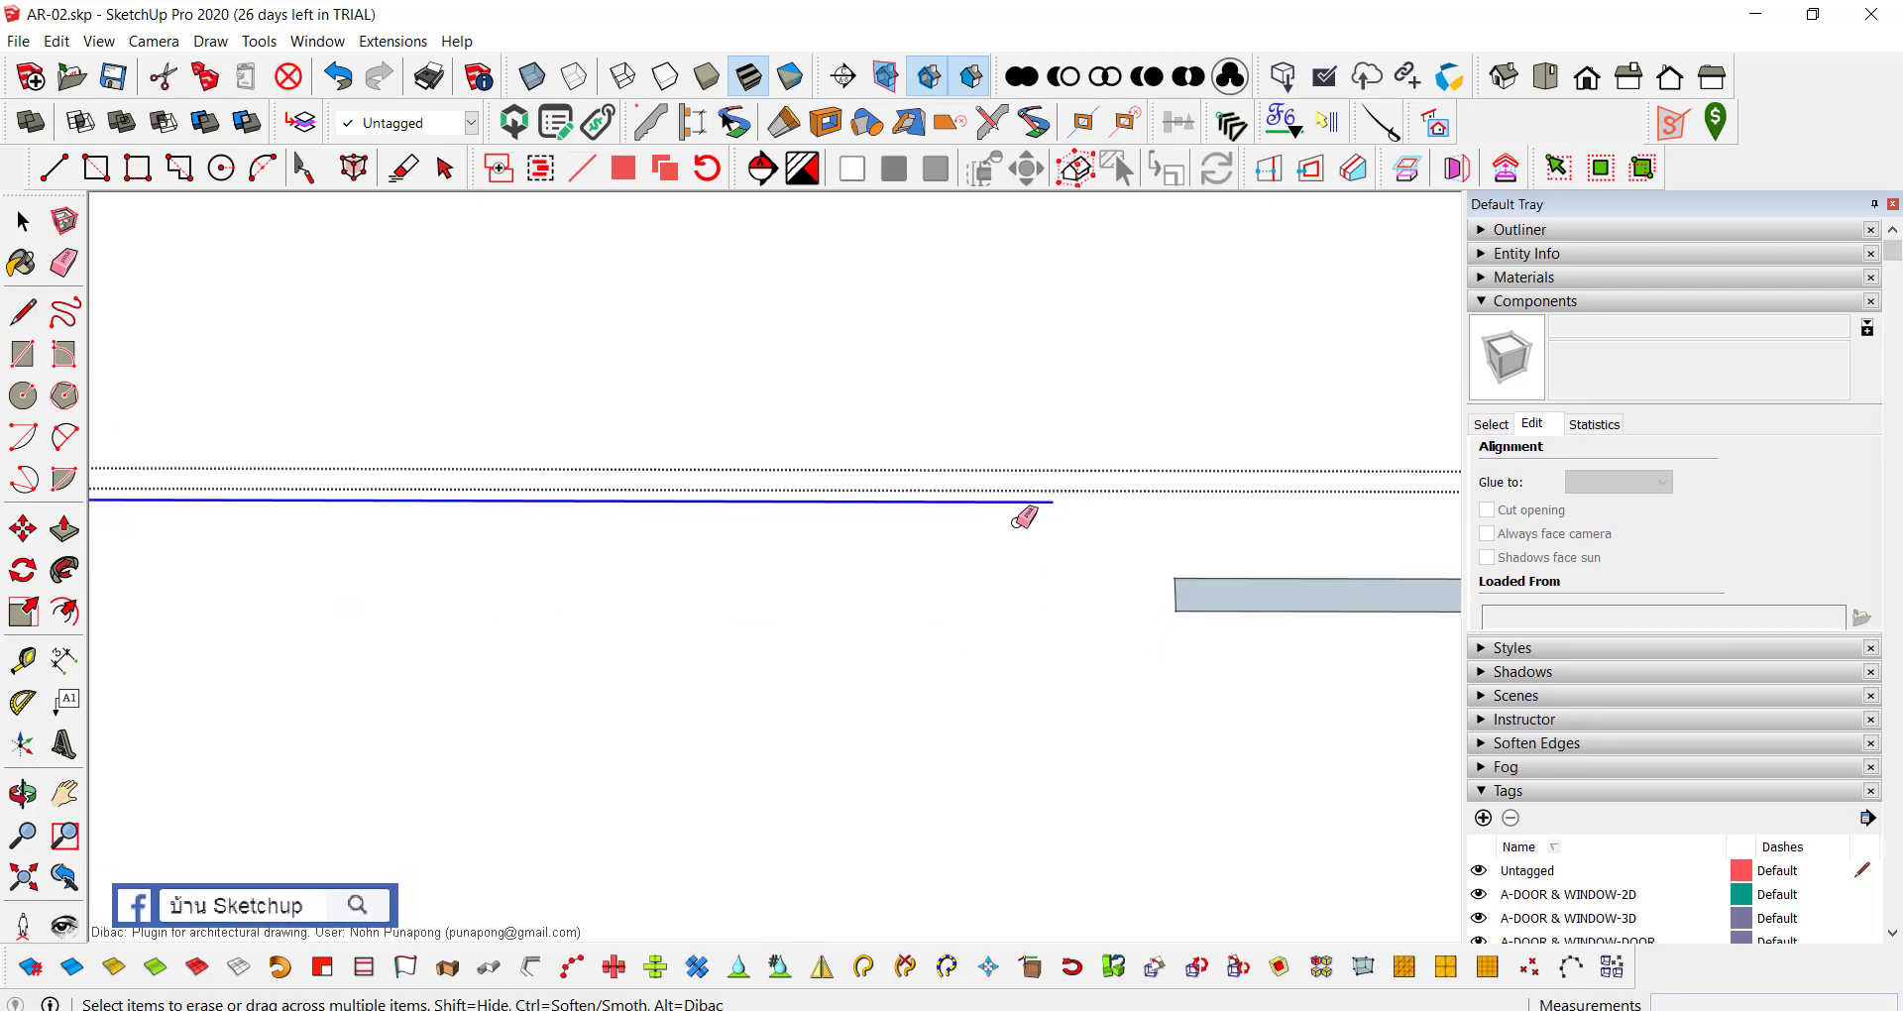
Step: Erase the step edges near the other end of the beam
{"action": "mouse_move", "coordinate": [1021, 519]}
{"action": "middle_mouse_down"}
{"action": "mouse_move", "coordinate": [1048, 510]}
{"action": "mouse_move", "coordinate": [443, 533]}
{"action": "middle_mouse_up"}
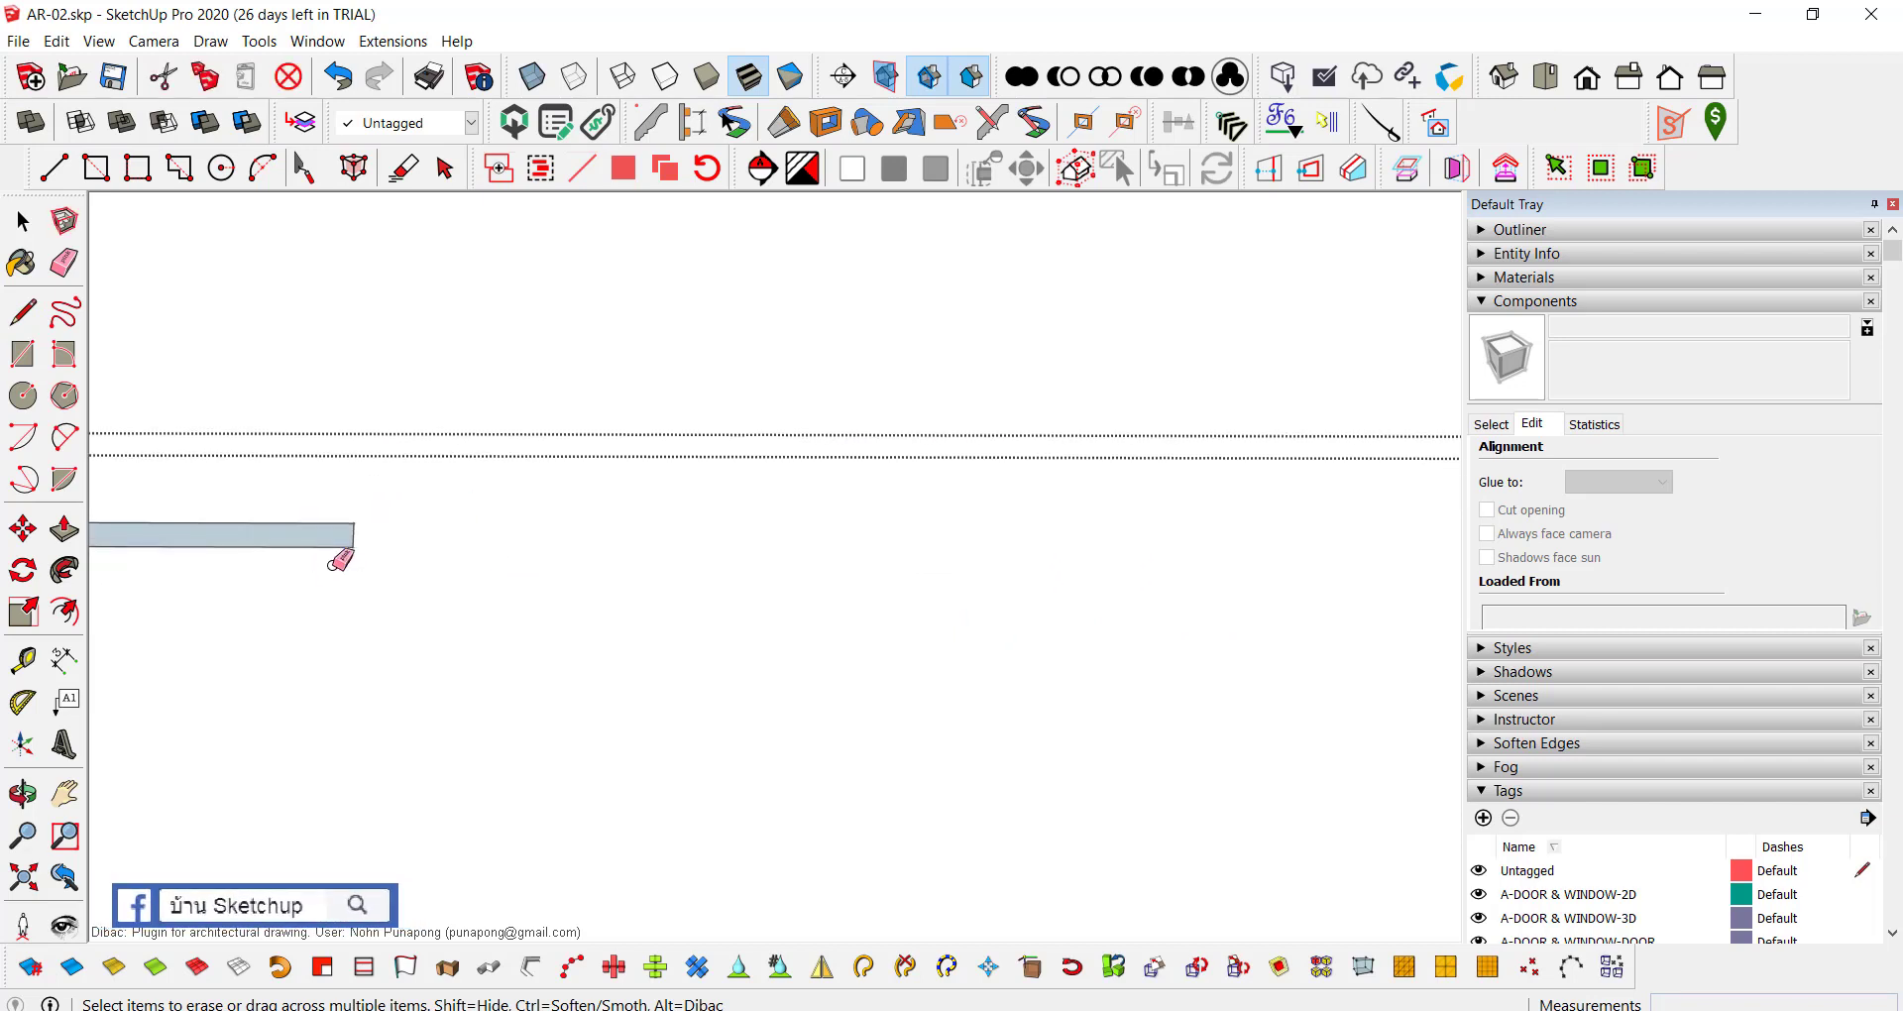
{"action": "mouse_move", "coordinate": [340, 560]}
{"action": "middle_mouse_down"}
{"action": "mouse_move", "coordinate": [952, 545]}
{"action": "mouse_move", "coordinate": [922, 574]}
{"action": "mouse_move", "coordinate": [804, 552]}
{"action": "middle_mouse_up"}
{"action": "key", "text": "l"}
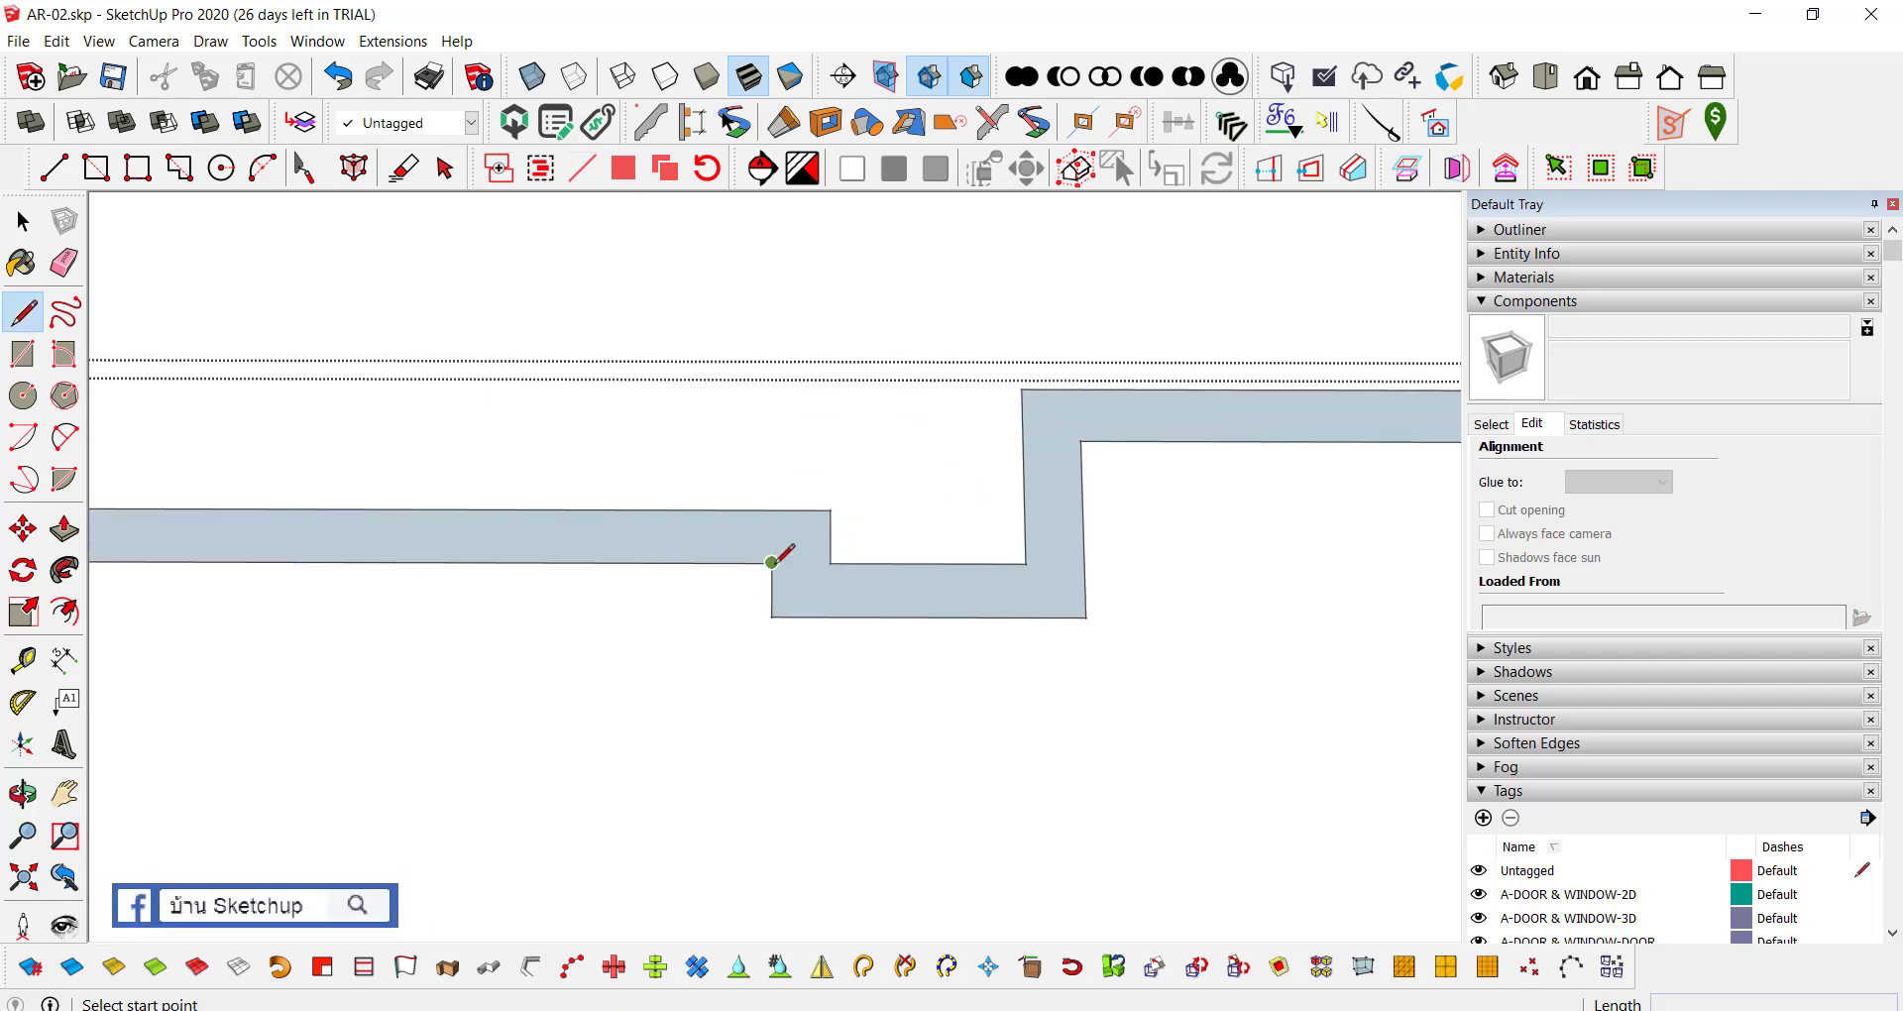
{"action": "mouse_move", "coordinate": [554, 535]}
{"action": "middle_mouse_down"}
{"action": "mouse_move", "coordinate": [471, 531]}
{"action": "mouse_move", "coordinate": [1031, 544]}
{"action": "mouse_move", "coordinate": [1034, 587]}
{"action": "mouse_move", "coordinate": [552, 501]}
{"action": "mouse_move", "coordinate": [515, 570]}
{"action": "middle_mouse_up"}
{"action": "key", "text": "e"}
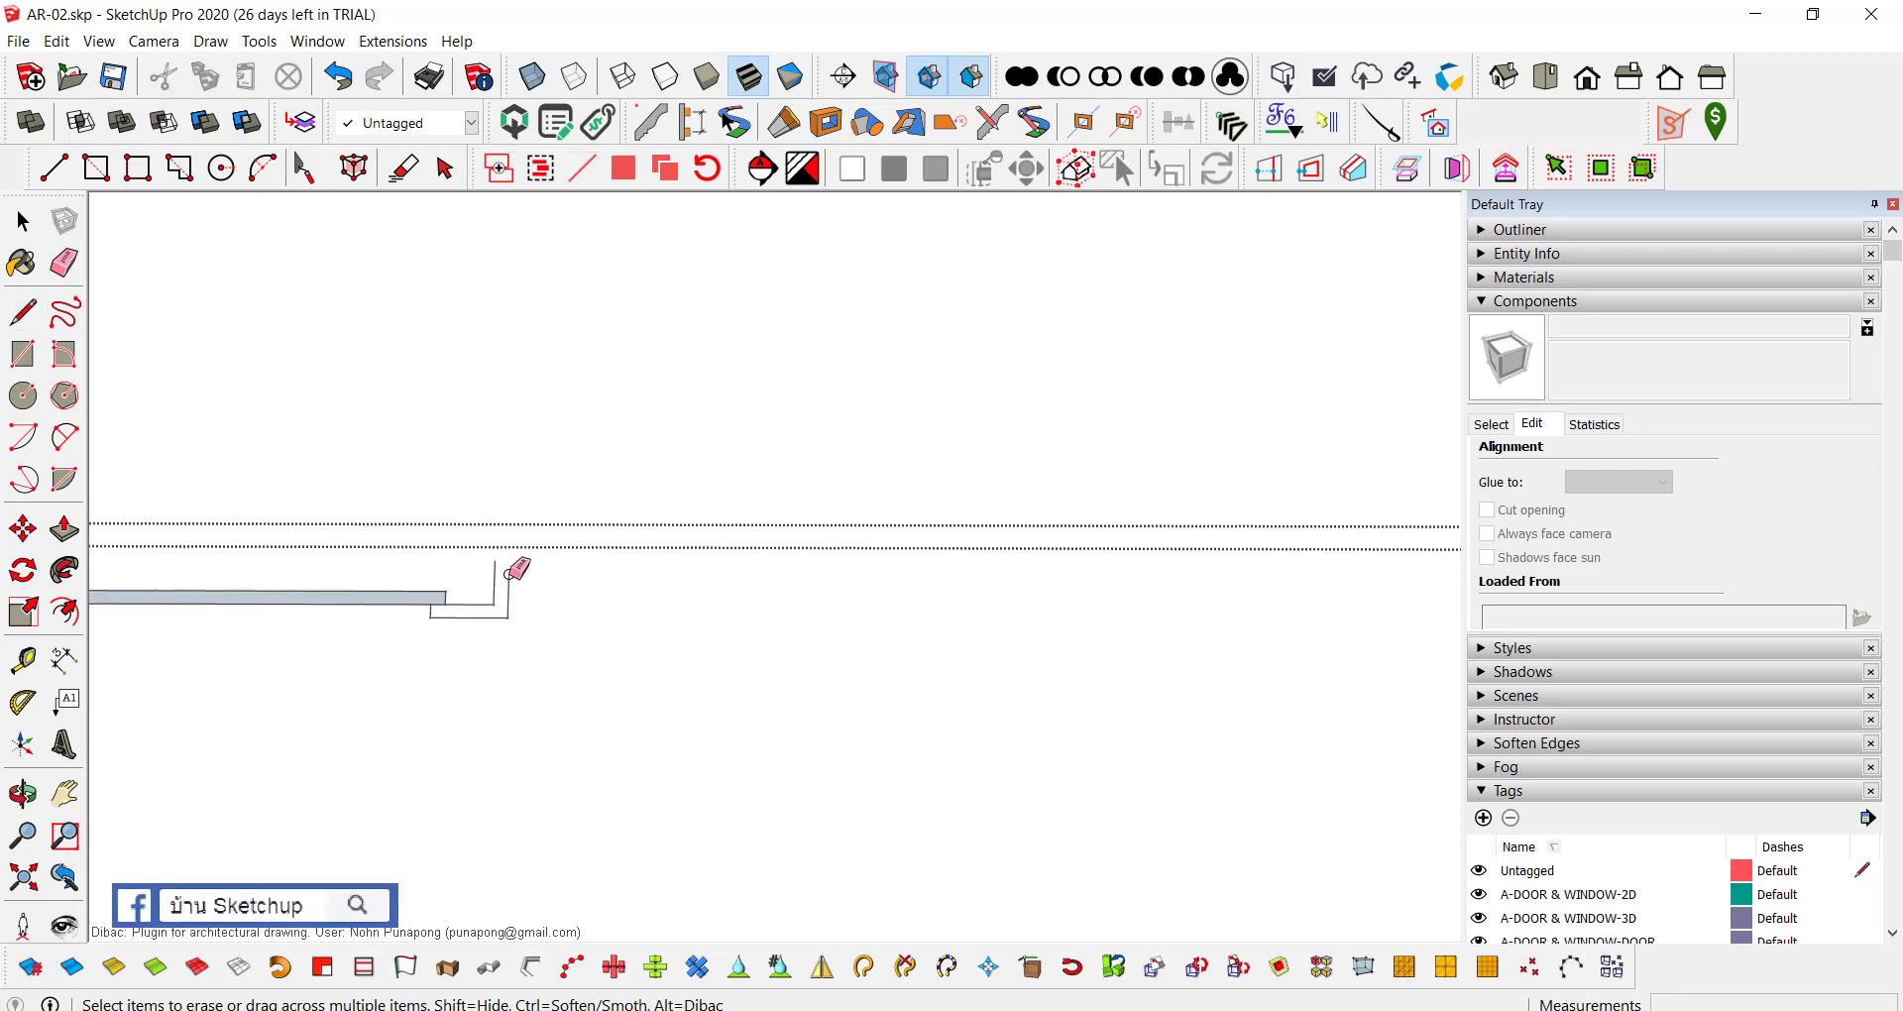
{"action": "left_click_drag", "start_coordinate": [473, 615], "coordinate": [461, 615]}
{"action": "middle_click_drag", "start_coordinate": [461, 615], "coordinate": [497, 599]}
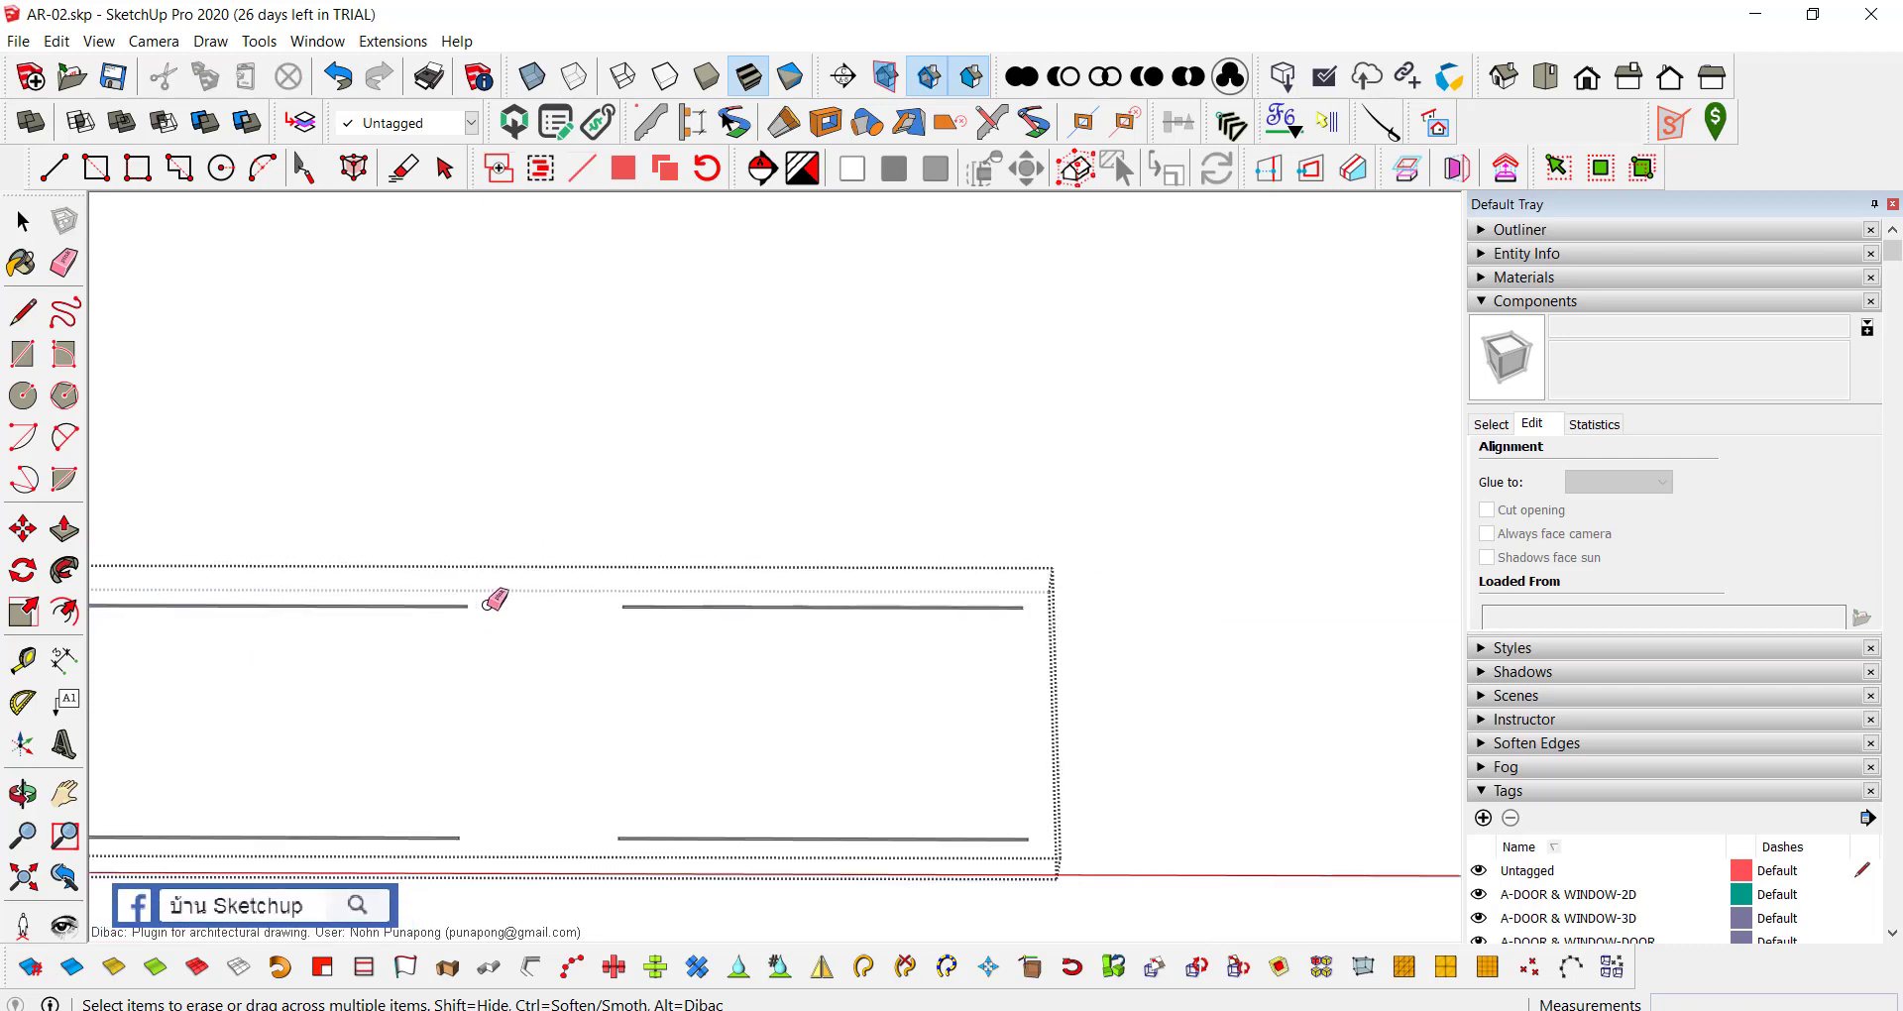
{"action": "mouse_move", "coordinate": [1075, 580]}
{"action": "middle_mouse_down"}
{"action": "mouse_move", "coordinate": [1163, 632]}
{"action": "mouse_move", "coordinate": [943, 680]}
{"action": "mouse_move", "coordinate": [790, 598]}
{"action": "mouse_move", "coordinate": [700, 608]}
{"action": "middle_mouse_up"}
{"action": "scroll", "coordinate": [914, 818], "scroll_direction": "down", "scroll_amount": 5}
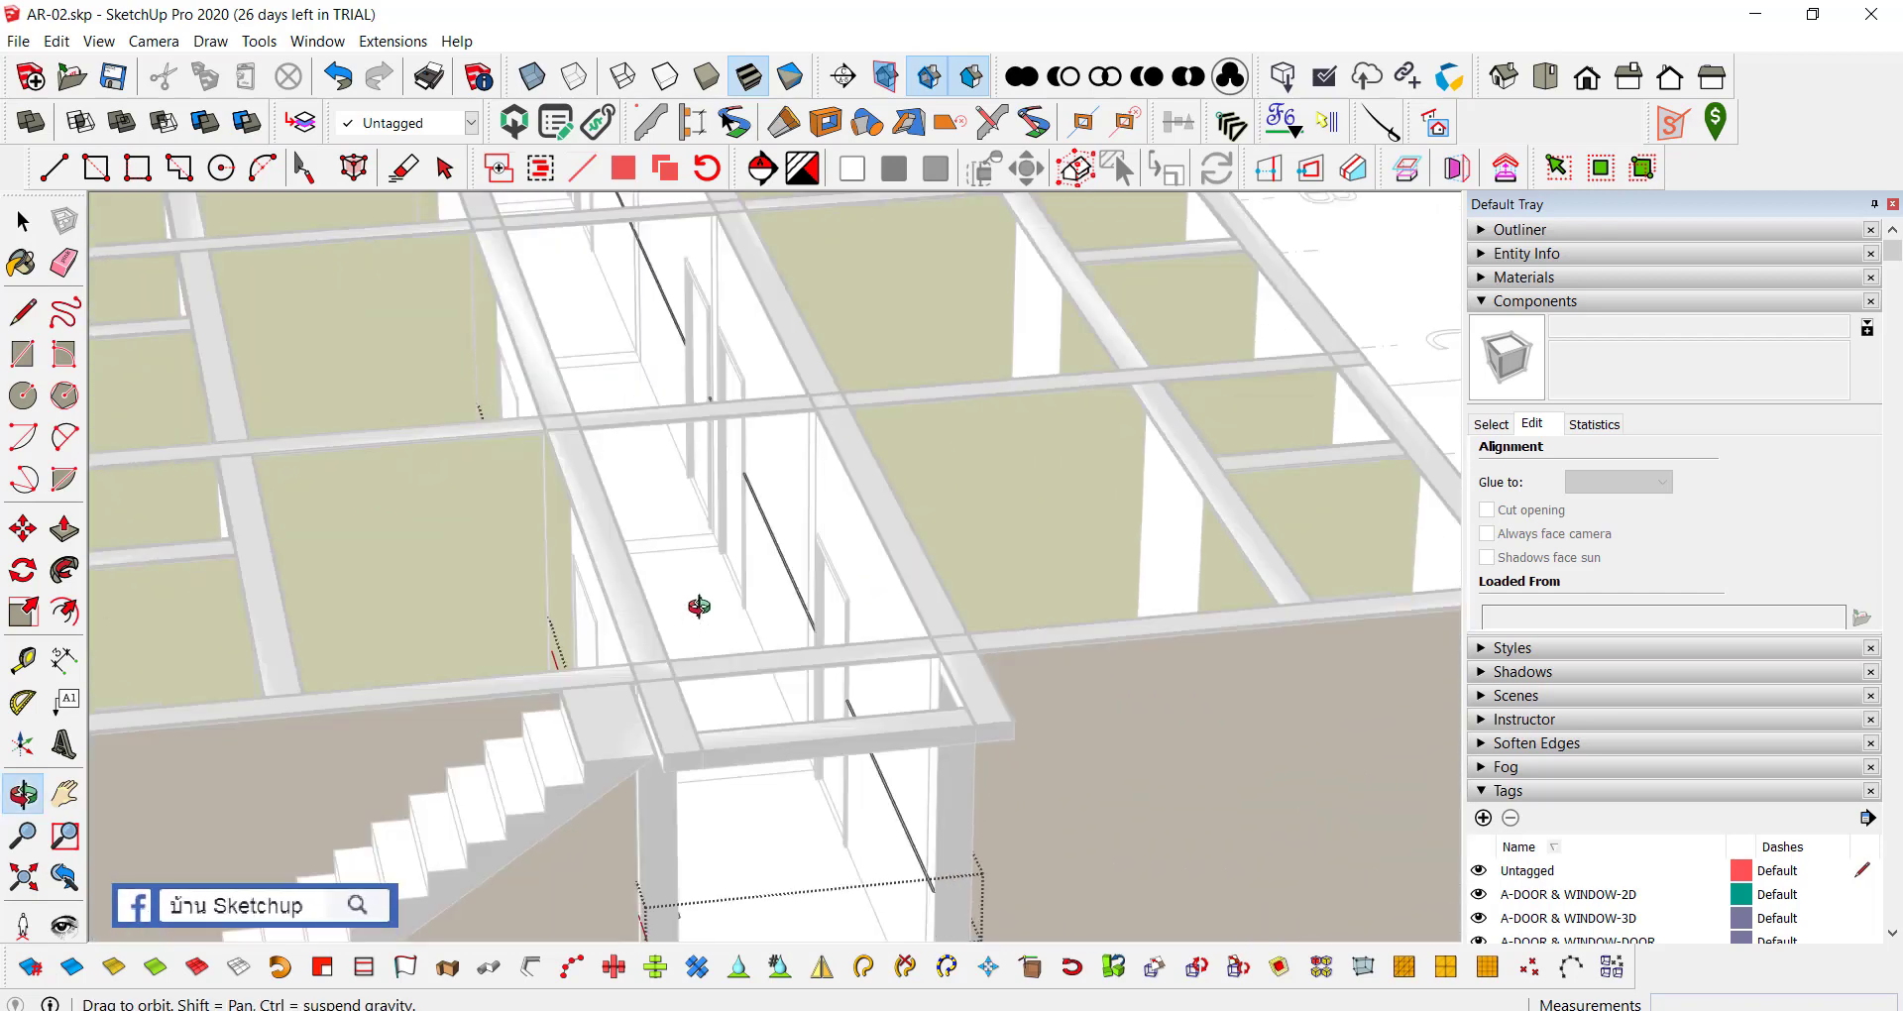
Step: Push/Pull the first thin wall strip face up into a tall panel
{"action": "scroll", "coordinate": [904, 854], "scroll_direction": "up", "scroll_amount": 2}
{"action": "scroll", "coordinate": [904, 854], "scroll_direction": "up", "scroll_amount": 3}
{"action": "scroll", "coordinate": [909, 846], "scroll_direction": "up", "scroll_amount": 3}
{"action": "key", "text": "p"}
{"action": "scroll", "coordinate": [913, 849], "scroll_direction": "up", "scroll_amount": 2}
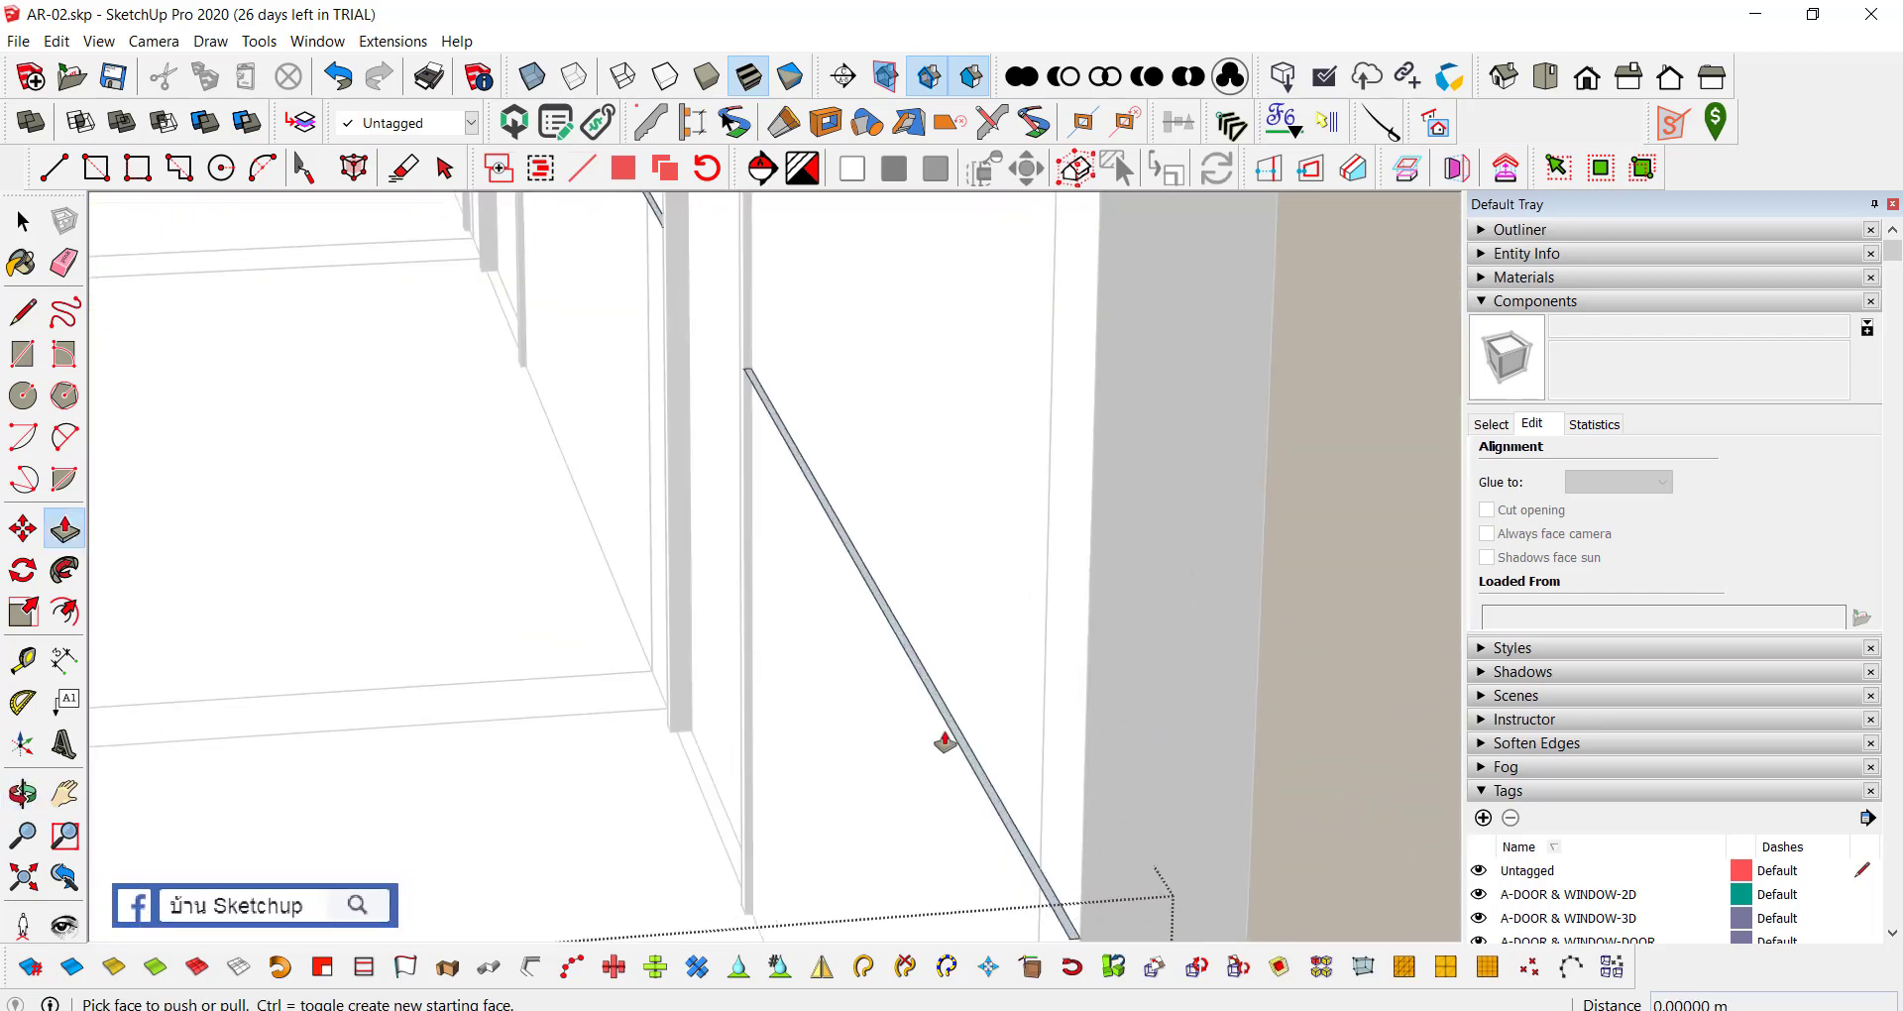
{"action": "left_click", "coordinate": [948, 728]}
{"action": "scroll", "coordinate": [943, 730], "scroll_direction": "down", "scroll_amount": 3}
{"action": "scroll", "coordinate": [941, 733], "scroll_direction": "down", "scroll_amount": 3}
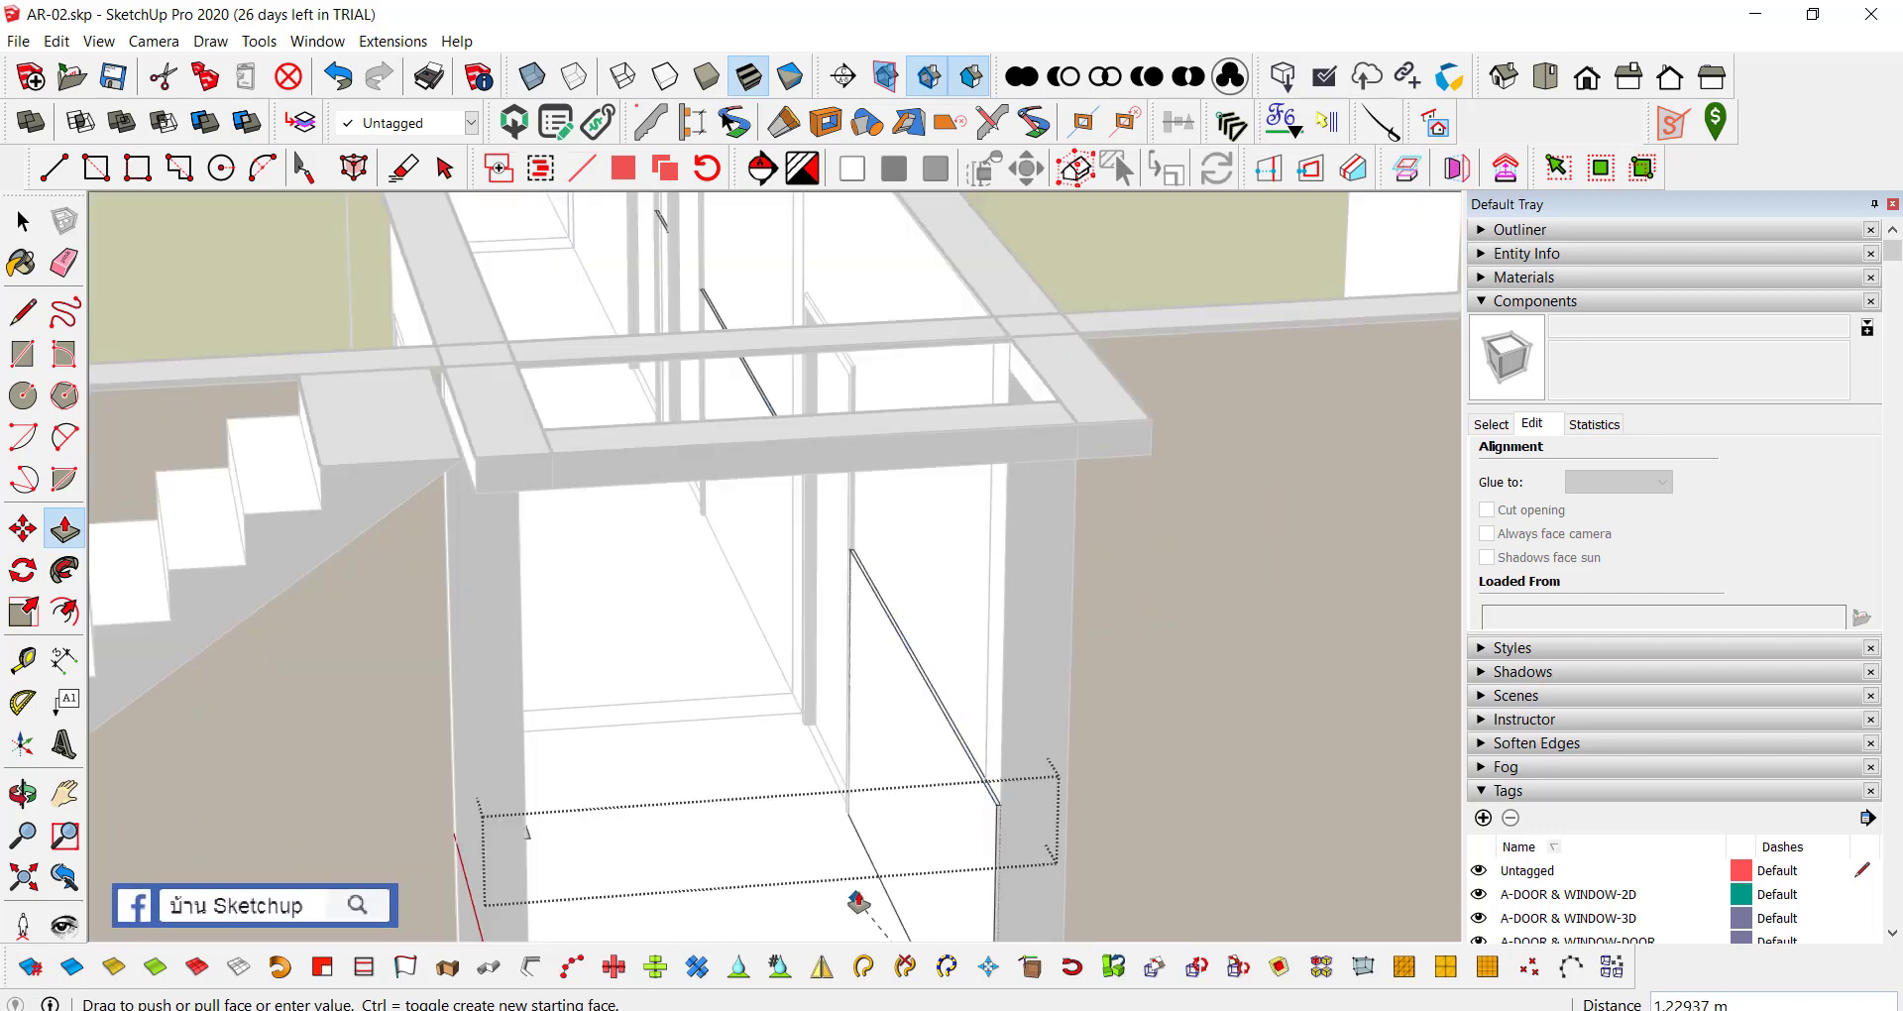
{"action": "scroll", "coordinate": [859, 902], "scroll_direction": "down", "scroll_amount": 2}
{"action": "scroll", "coordinate": [842, 604], "scroll_direction": "up", "scroll_amount": 3}
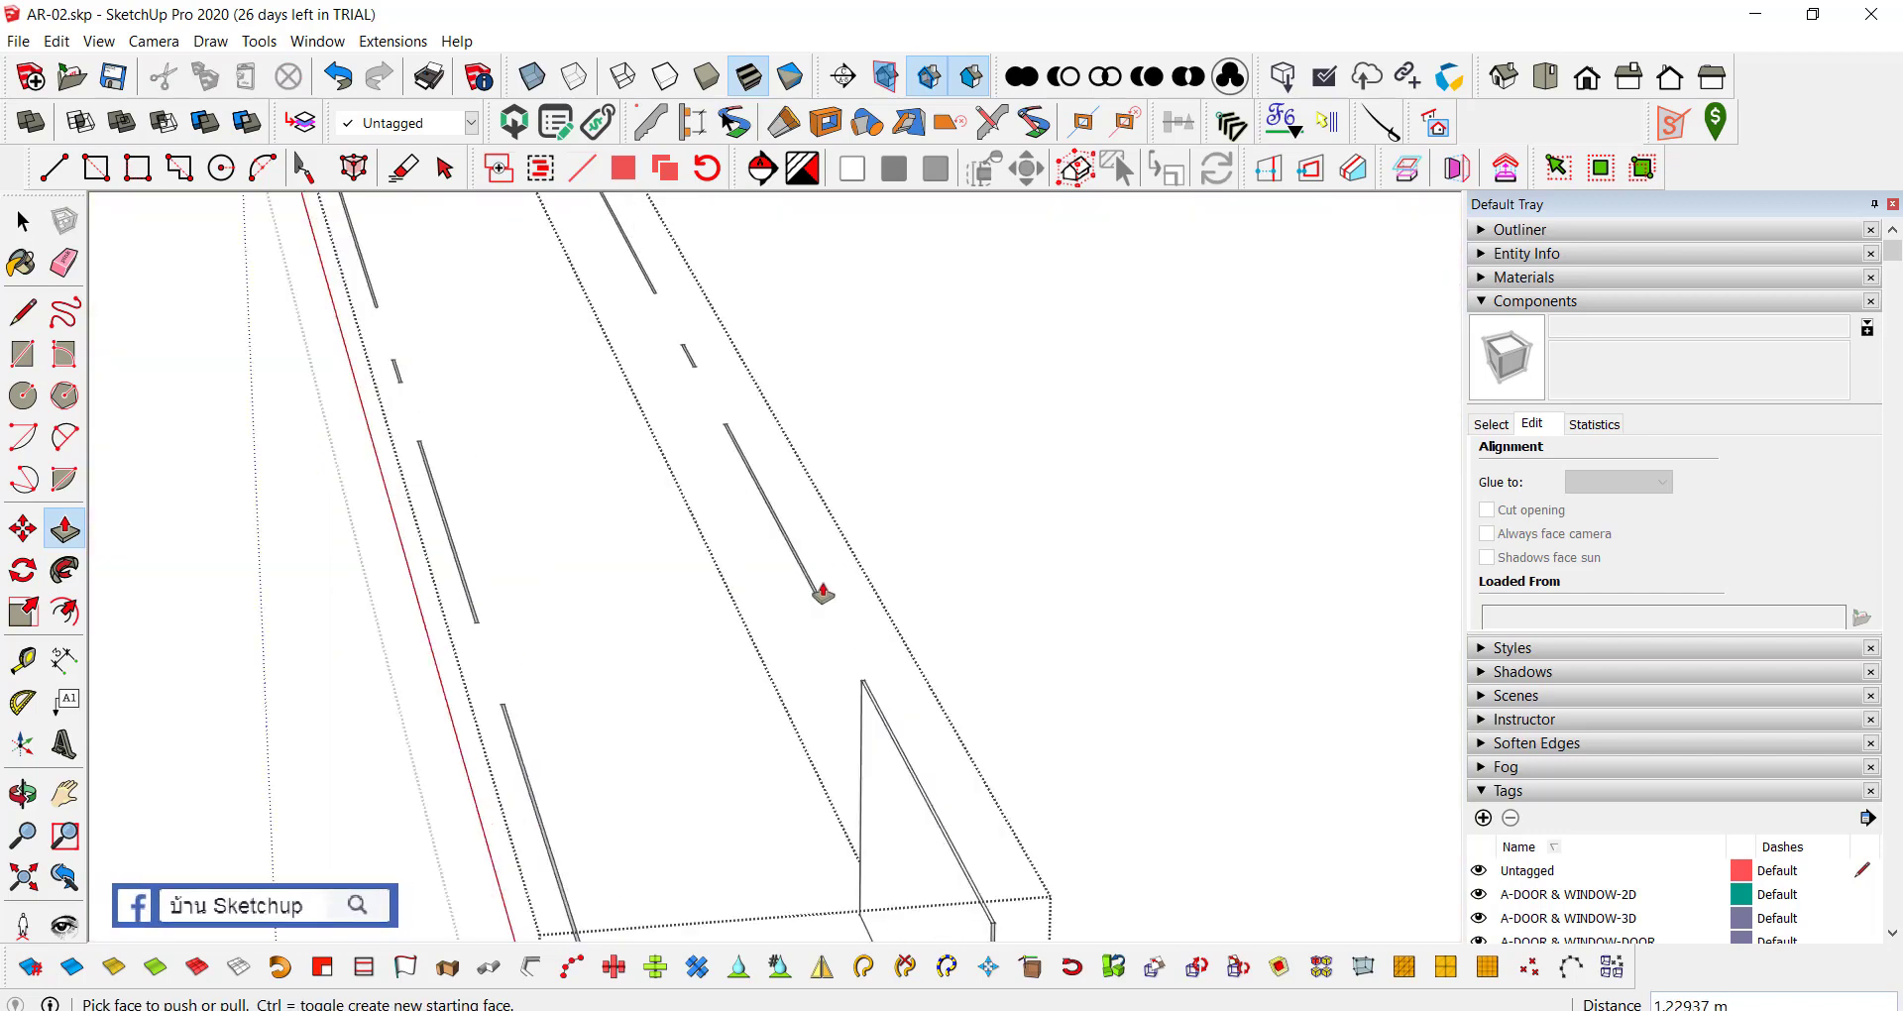
{"action": "scroll", "coordinate": [808, 630], "scroll_direction": "up", "scroll_amount": 2}
{"action": "scroll", "coordinate": [952, 552], "scroll_direction": "down", "scroll_amount": 2}
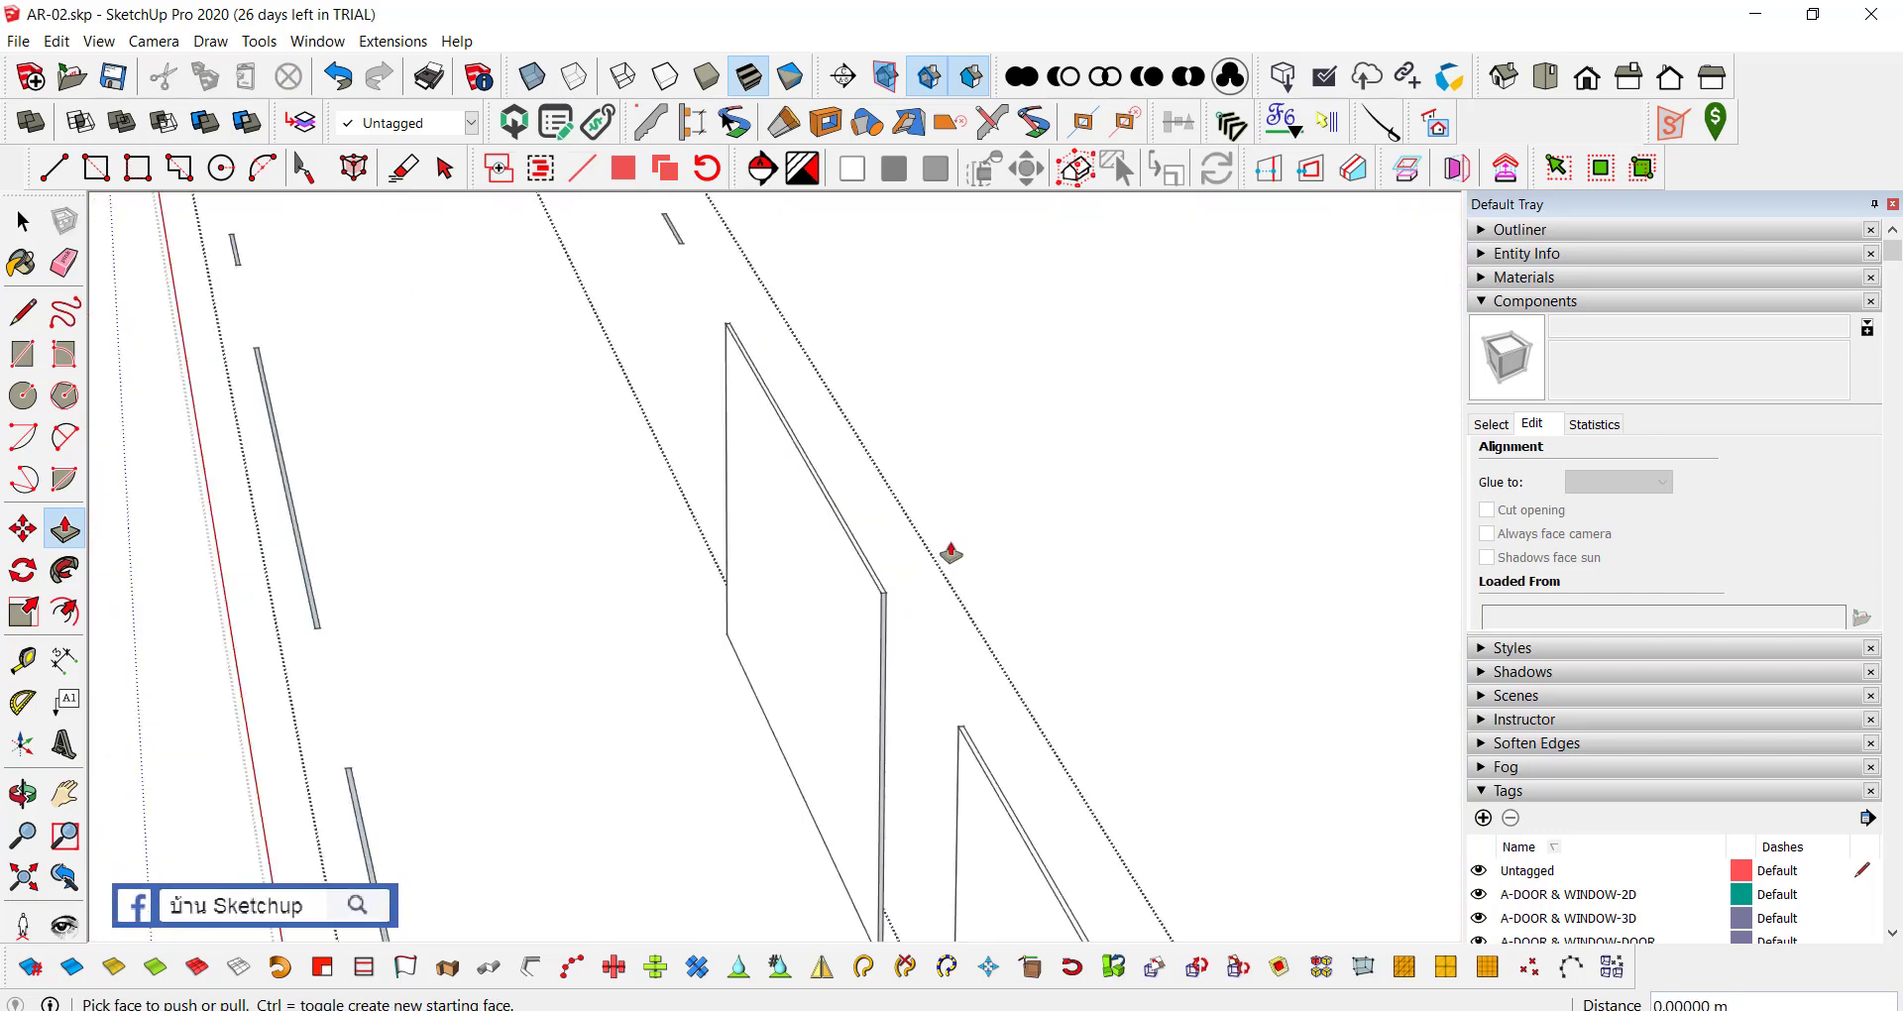
{"action": "scroll", "coordinate": [862, 438], "scroll_direction": "down", "scroll_amount": 2}
{"action": "scroll", "coordinate": [828, 442], "scroll_direction": "up", "scroll_amount": 2}
{"action": "scroll", "coordinate": [801, 488], "scroll_direction": "up", "scroll_amount": 2}
{"action": "scroll", "coordinate": [801, 488], "scroll_direction": "up", "scroll_amount": 2}
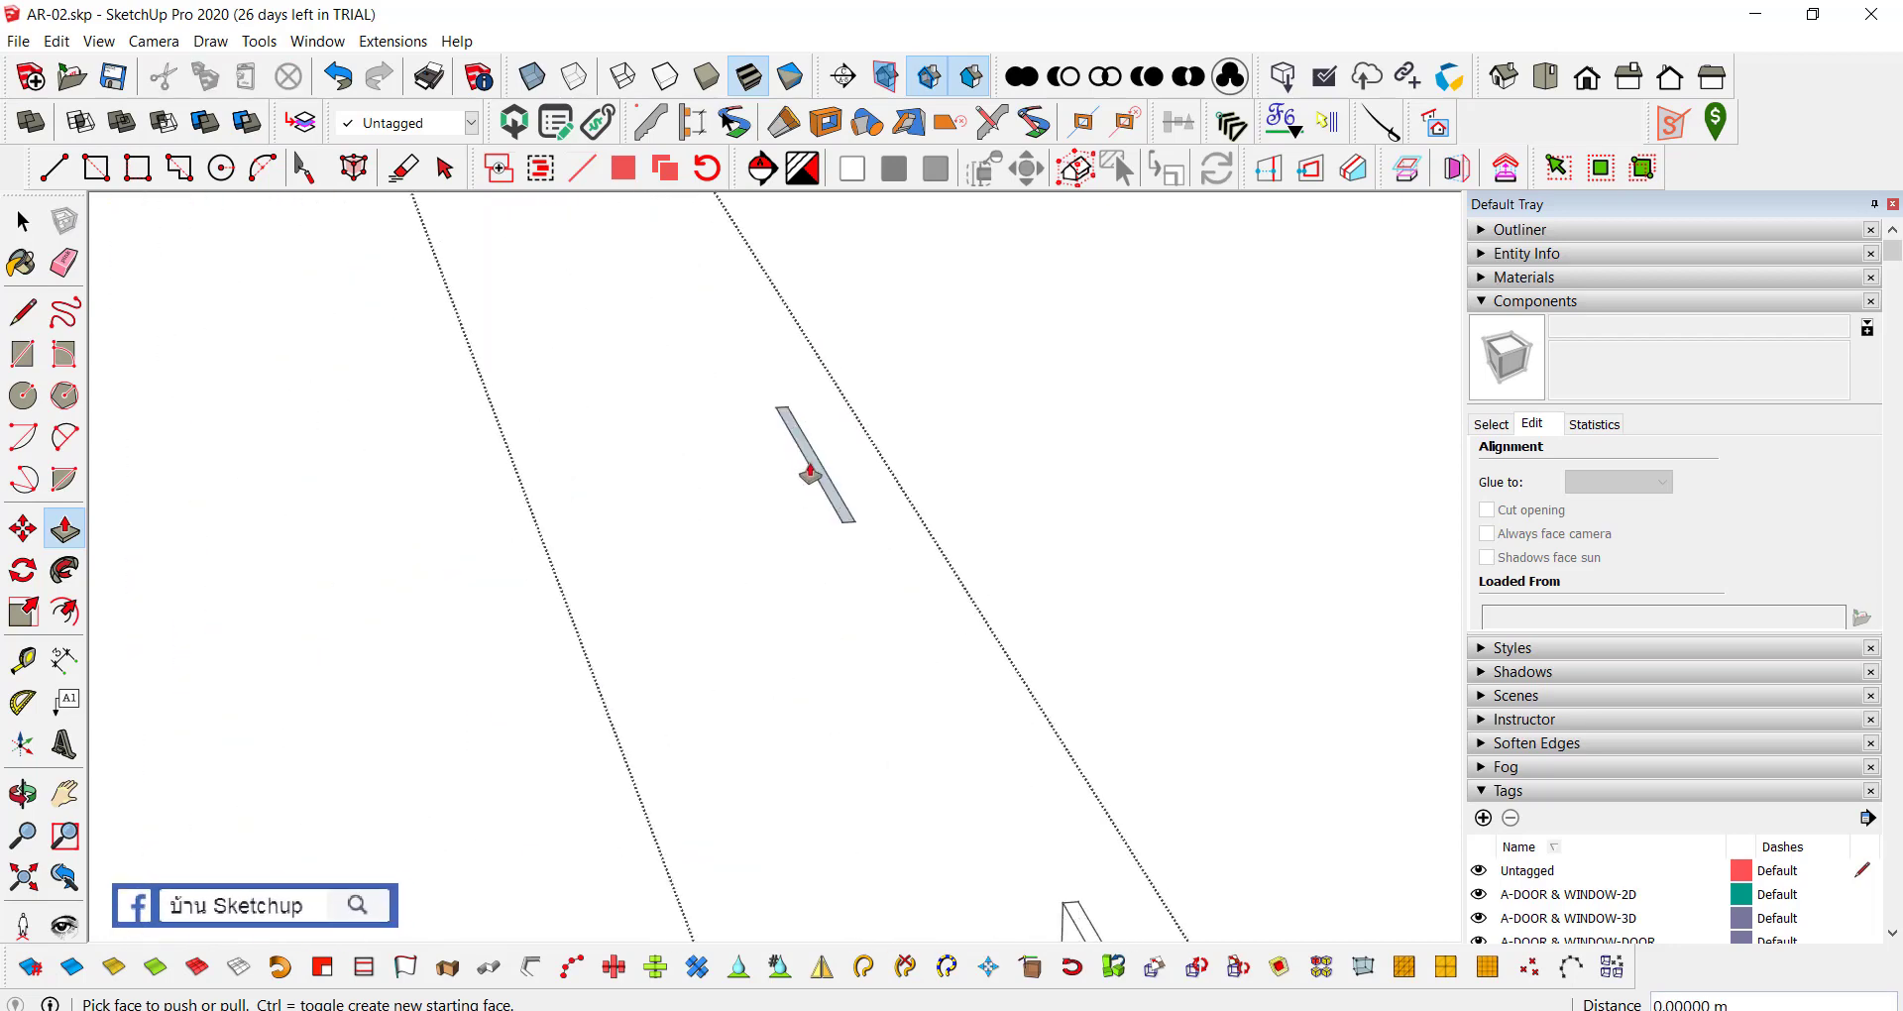
{"action": "scroll", "coordinate": [793, 456], "scroll_direction": "up", "scroll_amount": 2}
{"action": "mouse_move", "coordinate": [777, 446]}
{"action": "middle_mouse_down"}
{"action": "mouse_move", "coordinate": [885, 656]}
{"action": "mouse_move", "coordinate": [1110, 937]}
{"action": "middle_mouse_up"}
{"action": "scroll", "coordinate": [901, 629], "scroll_direction": "down", "scroll_amount": 3}
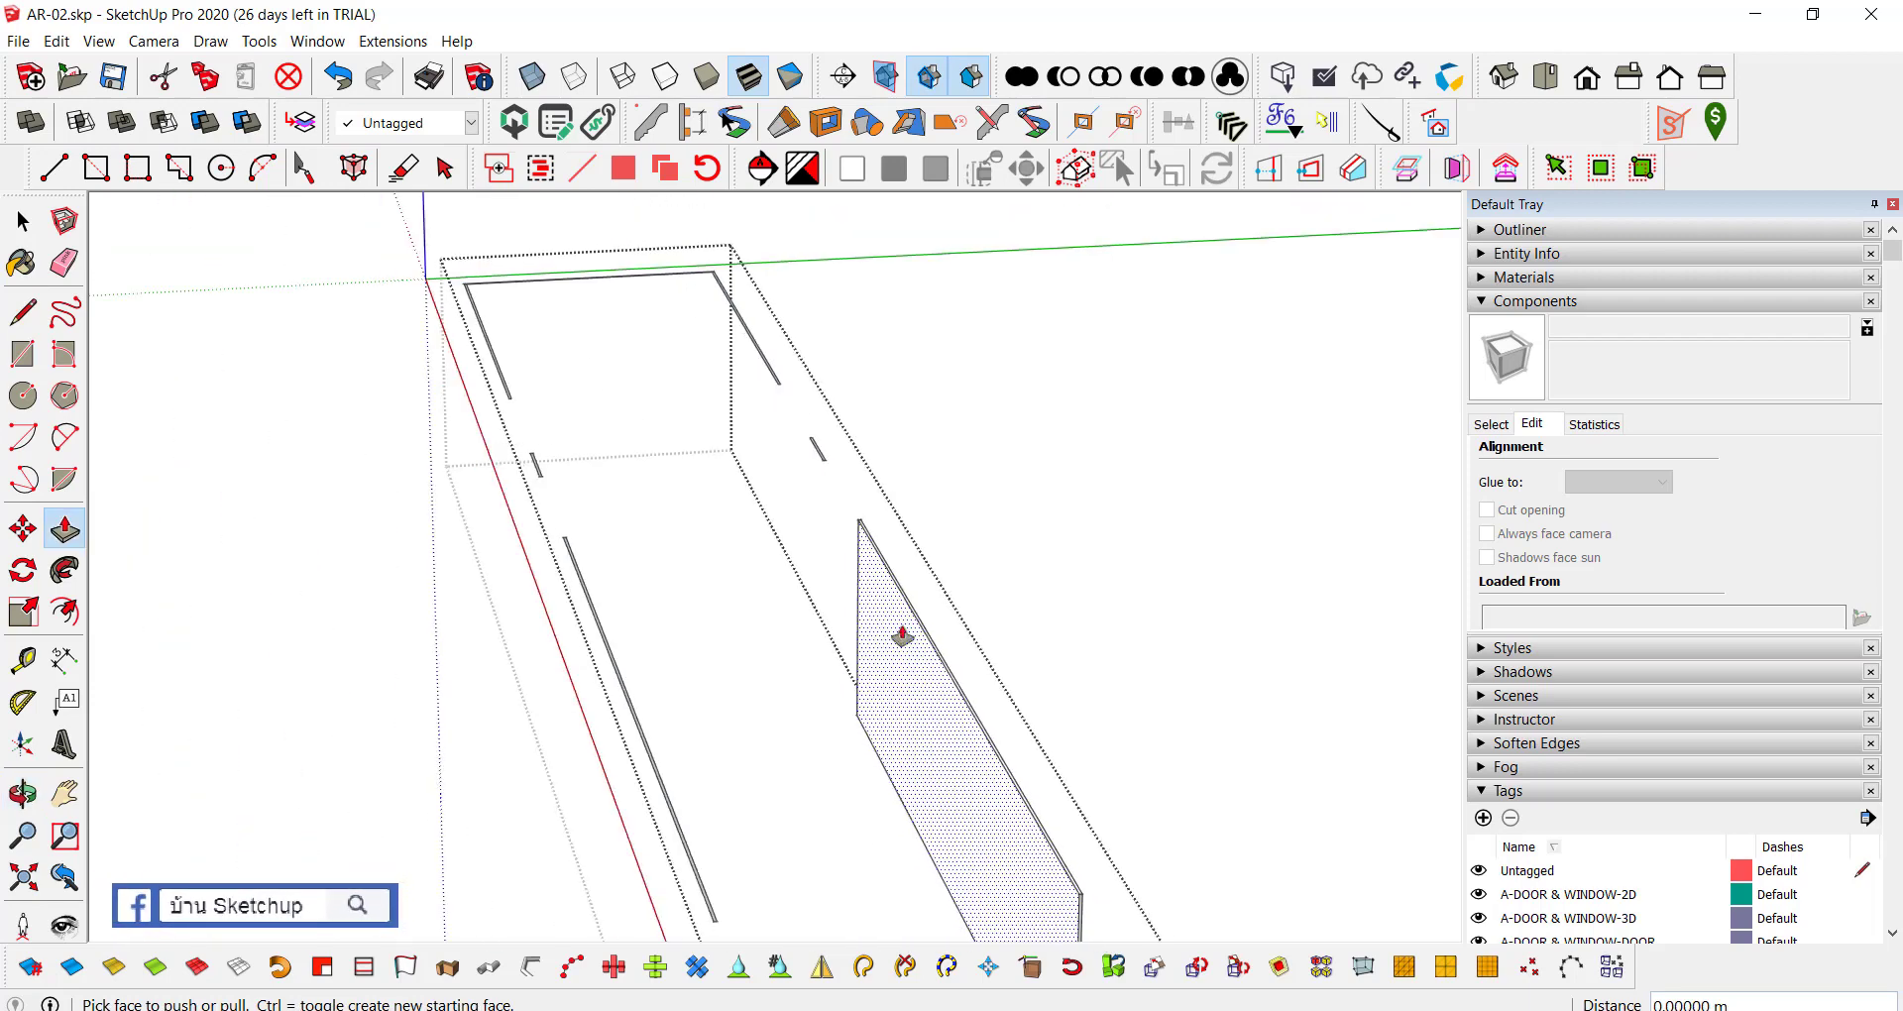
{"action": "scroll", "coordinate": [871, 540], "scroll_direction": "up", "scroll_amount": 3}
{"action": "left_click_drag", "start_coordinate": [881, 543], "coordinate": [863, 594]}
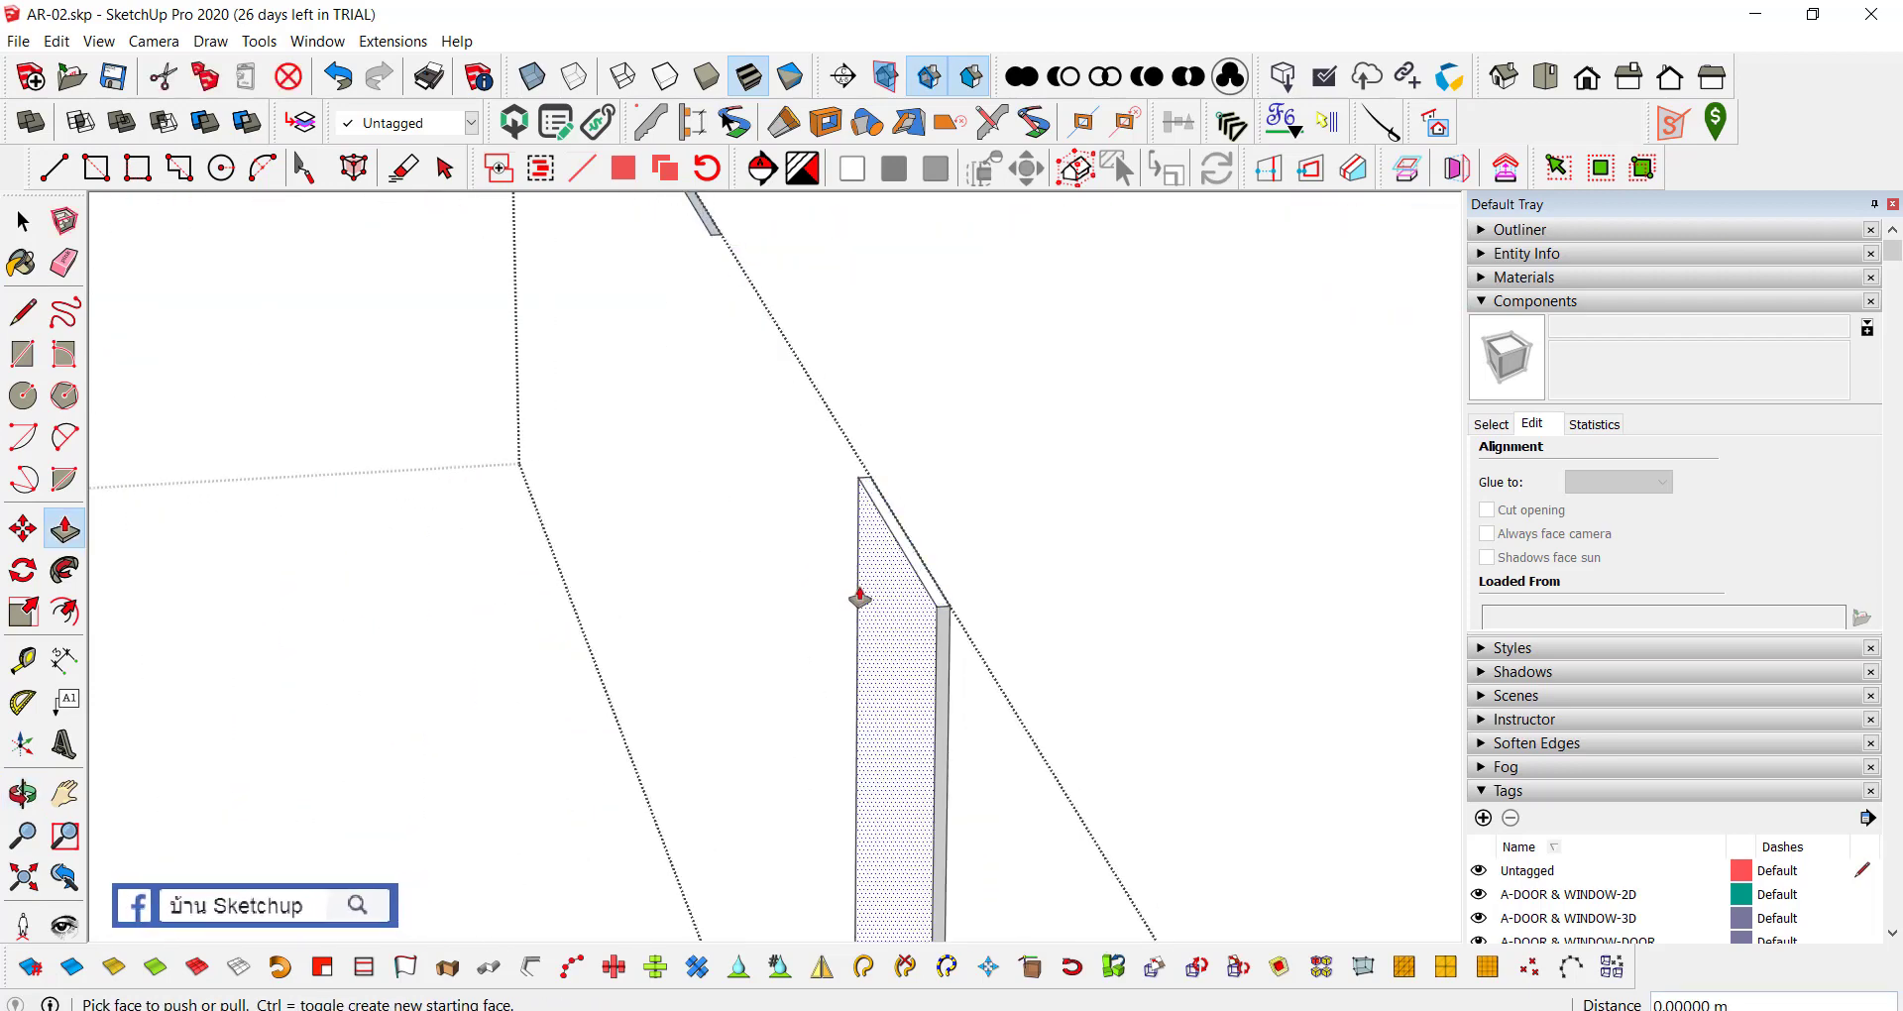
{"action": "mouse_move", "coordinate": [862, 595]}
{"action": "middle_mouse_down"}
{"action": "mouse_move", "coordinate": [864, 461]}
{"action": "mouse_move", "coordinate": [994, 603]}
{"action": "middle_mouse_up"}
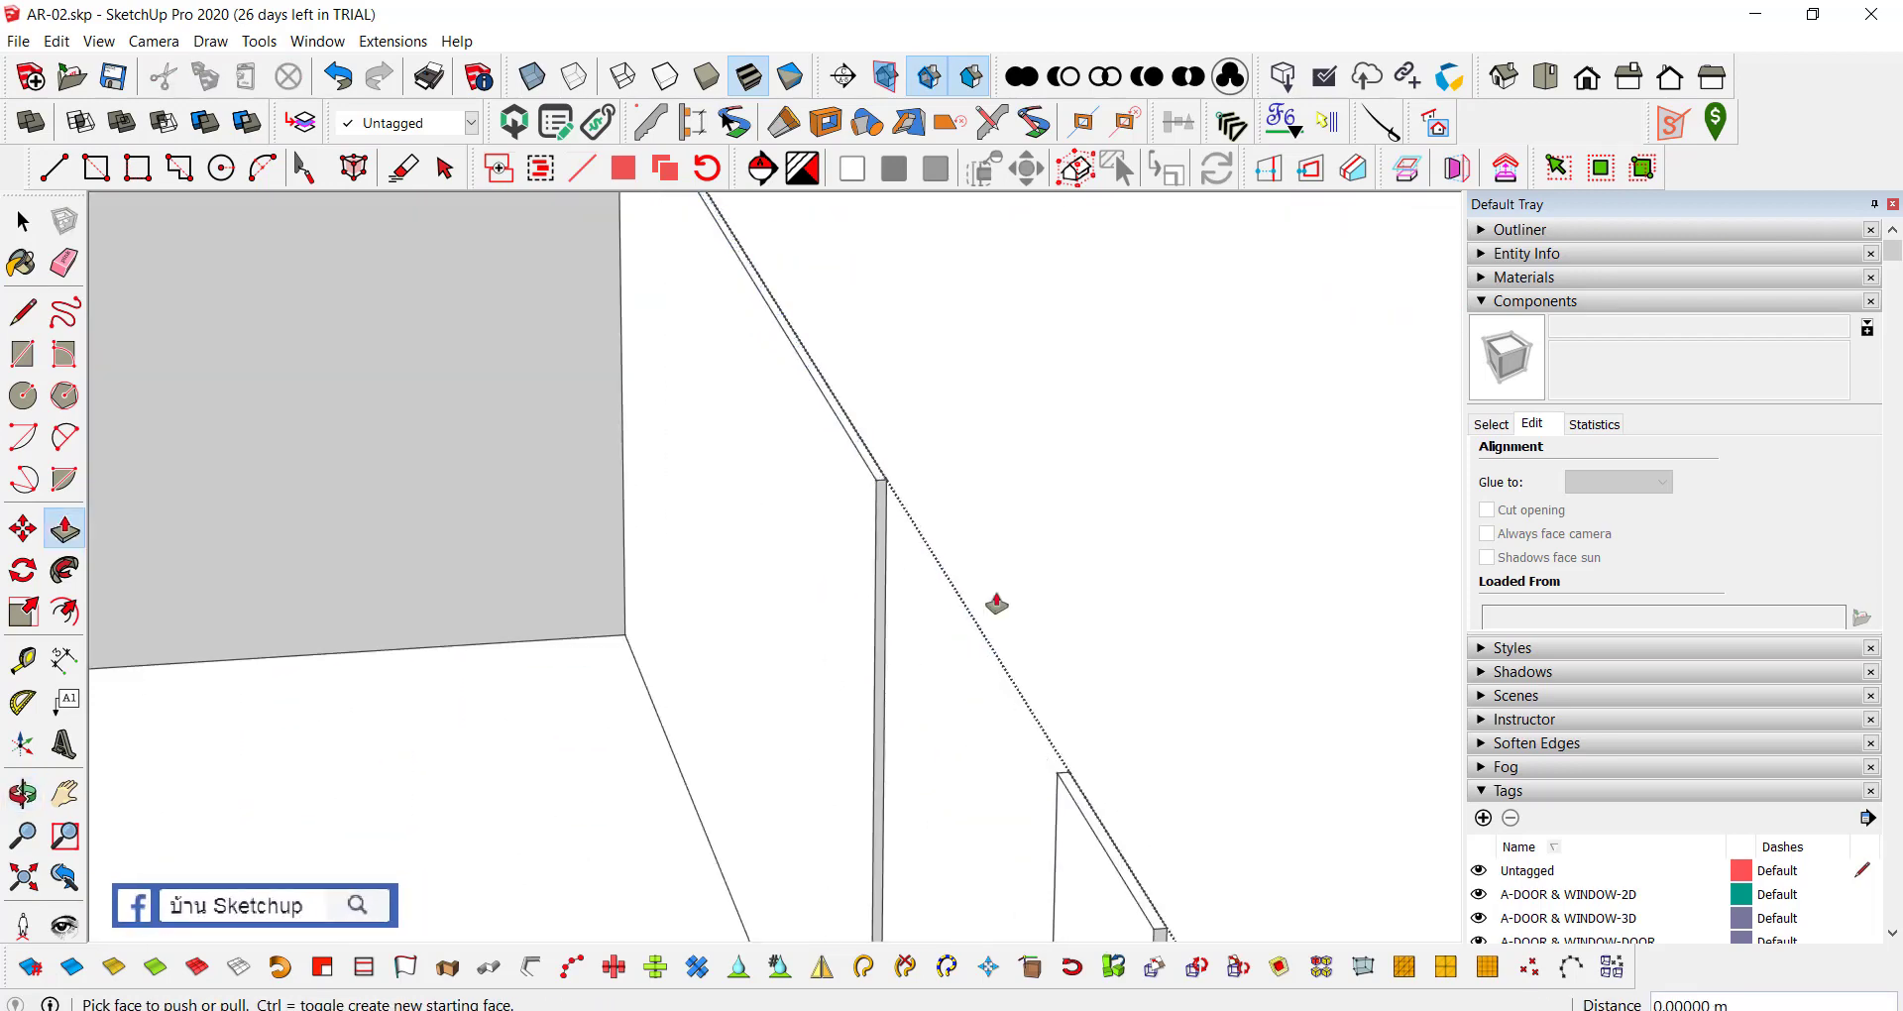
{"action": "scroll", "coordinate": [994, 458], "scroll_direction": "down", "scroll_amount": 3}
{"action": "scroll", "coordinate": [854, 475], "scroll_direction": "up", "scroll_amount": 3}
Step: Repeat the same extrusion on the second strip to raise it to matching height
{"action": "mouse_move", "coordinate": [854, 476]}
{"action": "middle_mouse_down"}
{"action": "mouse_move", "coordinate": [942, 598]}
{"action": "mouse_move", "coordinate": [1091, 493]}
{"action": "mouse_move", "coordinate": [1185, 493]}
{"action": "mouse_move", "coordinate": [761, 667]}
{"action": "mouse_move", "coordinate": [781, 680]}
{"action": "mouse_move", "coordinate": [794, 650]}
{"action": "middle_mouse_up"}
{"action": "mouse_move", "coordinate": [1321, 512]}
{"action": "middle_mouse_down"}
{"action": "mouse_move", "coordinate": [1267, 467]}
{"action": "mouse_move", "coordinate": [739, 807]}
{"action": "mouse_move", "coordinate": [568, 829]}
{"action": "middle_mouse_up"}
{"action": "scroll", "coordinate": [570, 823], "scroll_direction": "up", "scroll_amount": 3}
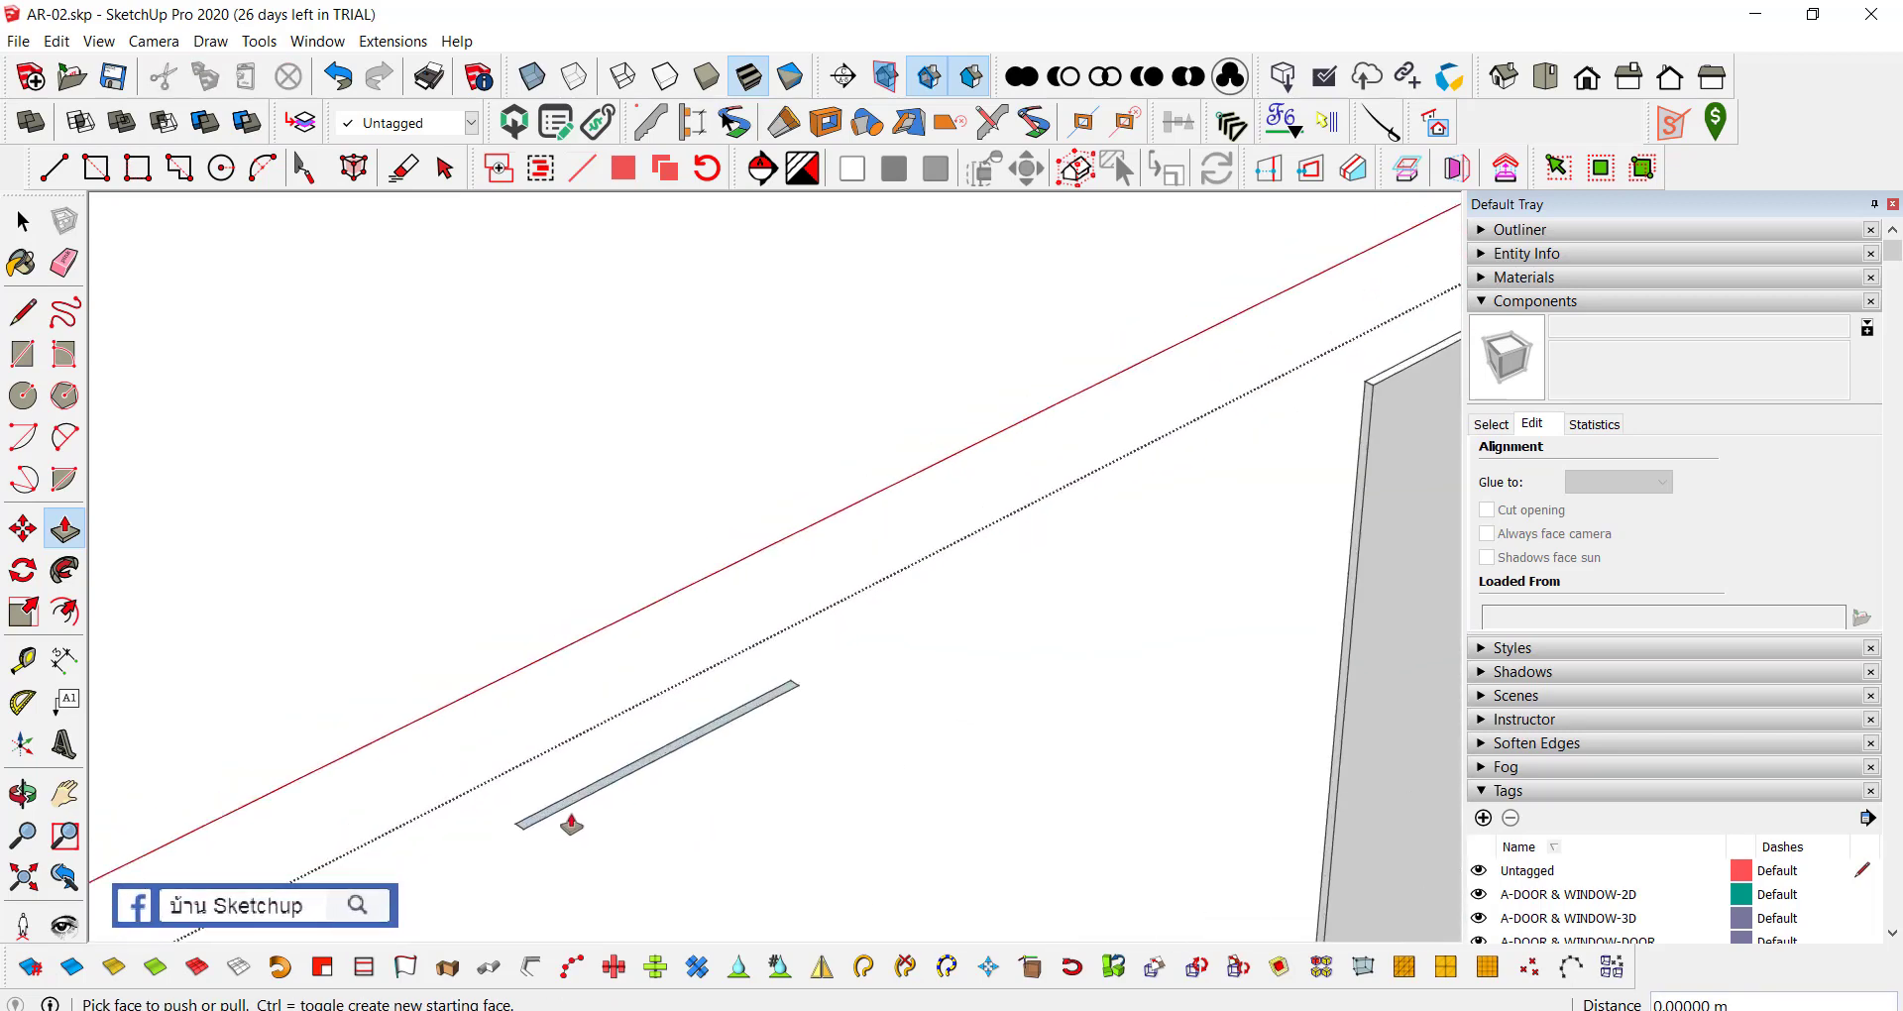
{"action": "scroll", "coordinate": [573, 813], "scroll_direction": "up", "scroll_amount": 2}
{"action": "double_click", "coordinate": [573, 801]}
{"action": "scroll", "coordinate": [1204, 498], "scroll_direction": "down", "scroll_amount": 2}
{"action": "mouse_move", "coordinate": [1204, 498]}
{"action": "middle_mouse_down"}
{"action": "mouse_move", "coordinate": [1304, 395]}
{"action": "mouse_move", "coordinate": [756, 709]}
{"action": "mouse_move", "coordinate": [785, 593]}
{"action": "mouse_move", "coordinate": [1049, 526]}
{"action": "mouse_move", "coordinate": [1173, 582]}
{"action": "mouse_move", "coordinate": [1164, 492]}
{"action": "mouse_move", "coordinate": [790, 666]}
{"action": "mouse_move", "coordinate": [849, 654]}
{"action": "mouse_move", "coordinate": [875, 531]}
{"action": "mouse_move", "coordinate": [782, 540]}
{"action": "middle_mouse_up"}
{"action": "scroll", "coordinate": [879, 671], "scroll_direction": "down", "scroll_amount": 3}
Step: Bring the wall panel beside the stairs into view inside the building, ready for Push/Pull
{"action": "scroll", "coordinate": [824, 667], "scroll_direction": "down", "scroll_amount": 5}
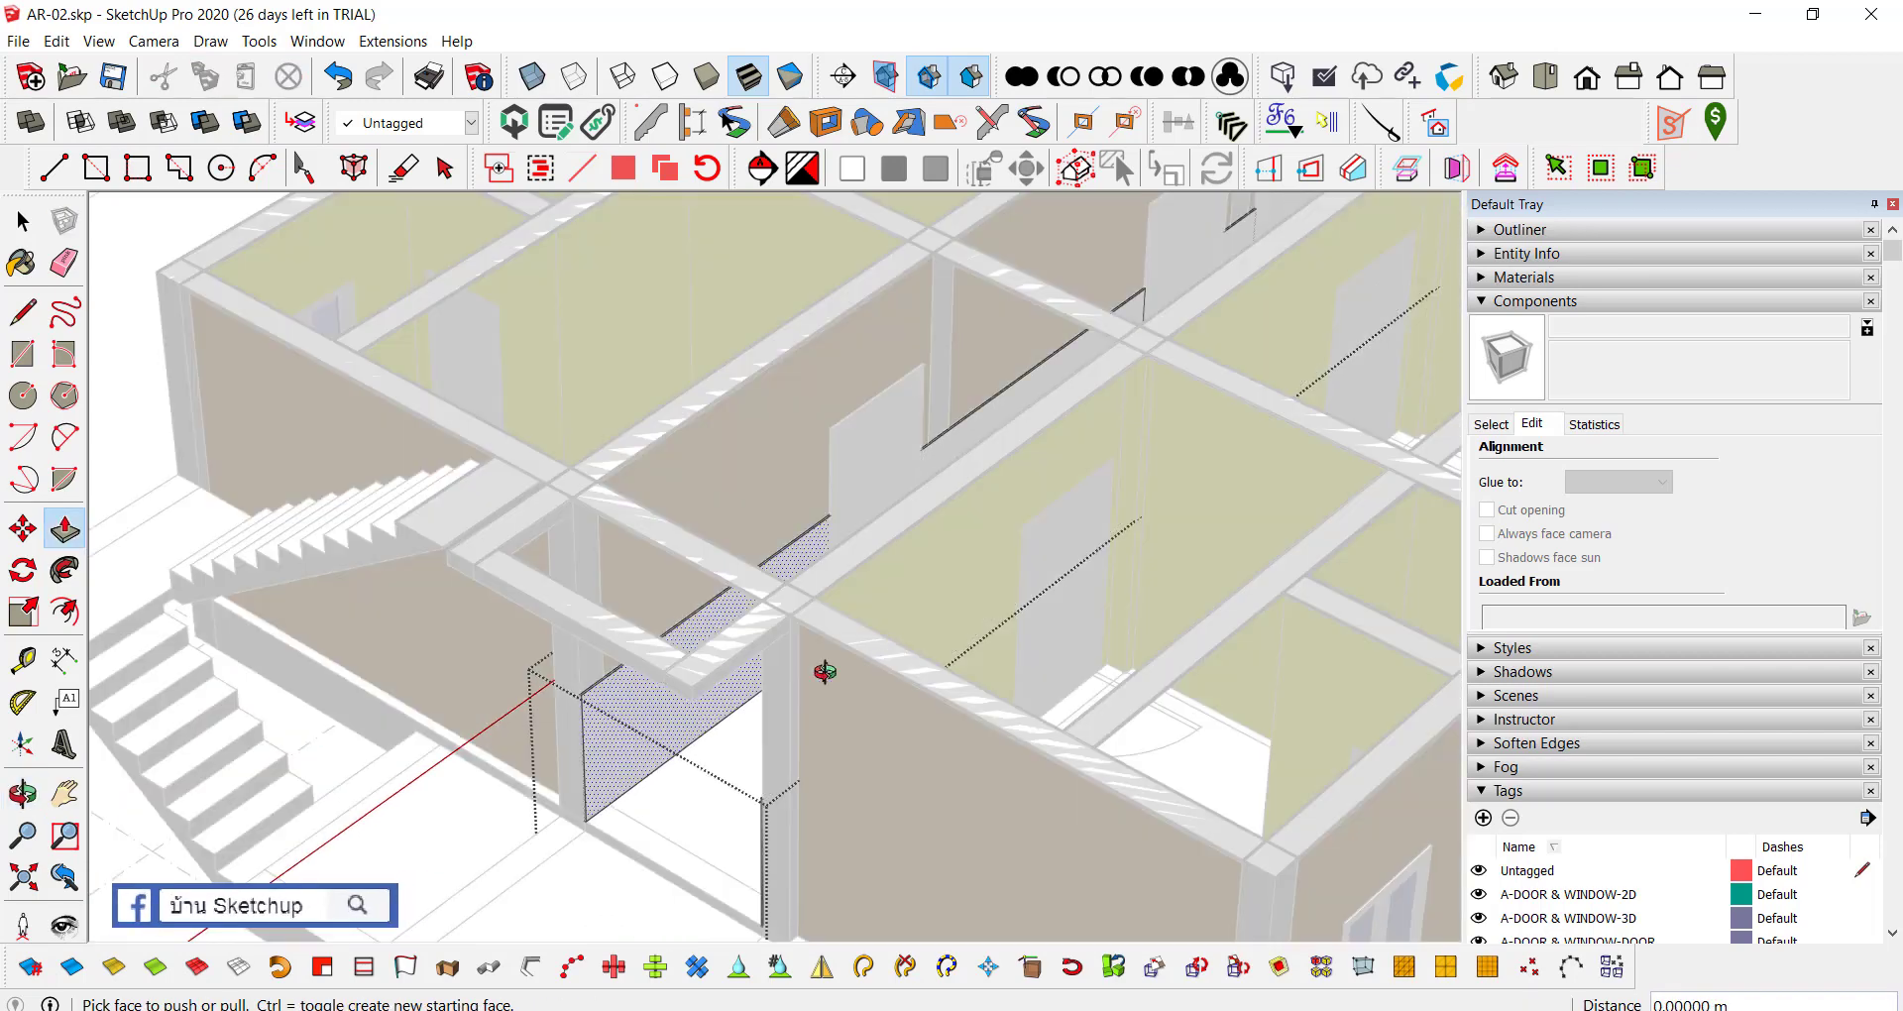
{"action": "mouse_move", "coordinate": [823, 668]}
{"action": "middle_mouse_down"}
{"action": "mouse_move", "coordinate": [1054, 514]}
{"action": "mouse_move", "coordinate": [1093, 540]}
{"action": "middle_mouse_up"}
{"action": "key", "text": "p"}
{"action": "scroll", "coordinate": [972, 648], "scroll_direction": "up", "scroll_amount": 3}
{"action": "scroll", "coordinate": [970, 648], "scroll_direction": "up", "scroll_amount": 3}
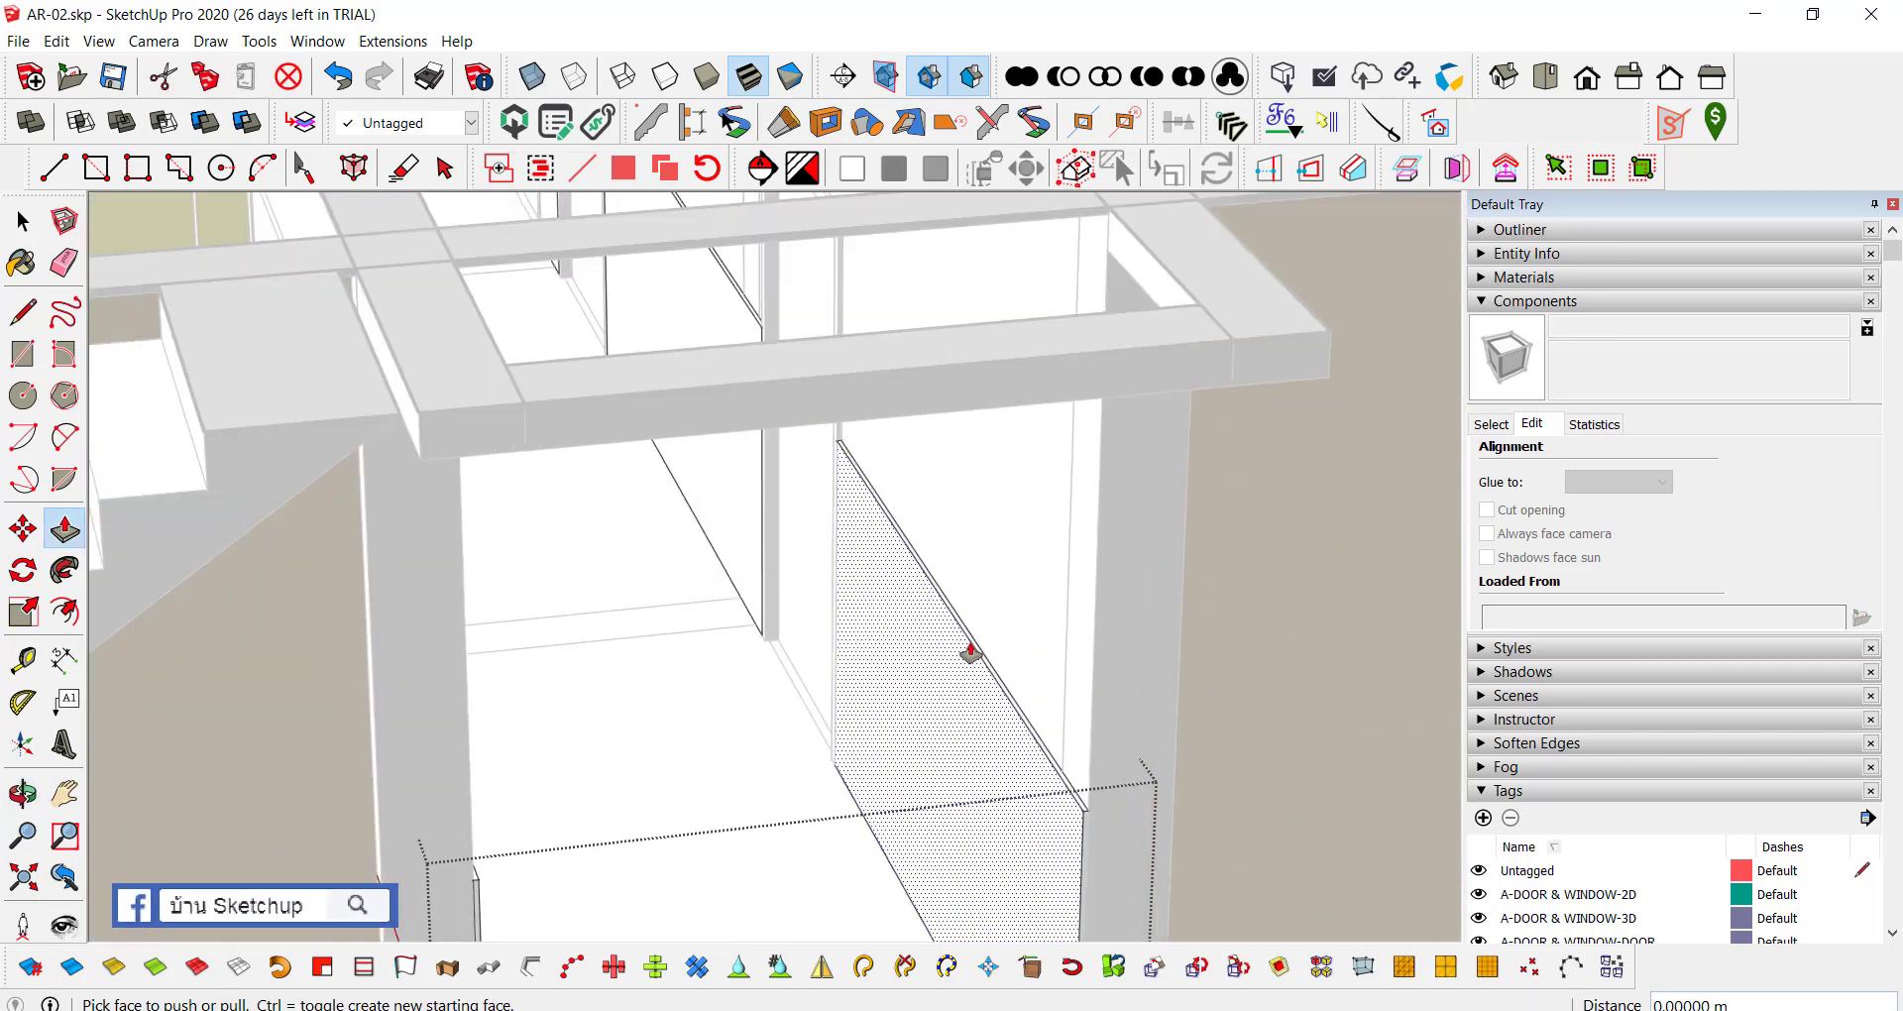
{"action": "scroll", "coordinate": [972, 646], "scroll_direction": "up", "scroll_amount": 3}
{"action": "scroll", "coordinate": [920, 664], "scroll_direction": "down", "scroll_amount": 5}
{"action": "scroll", "coordinate": [996, 488], "scroll_direction": "down", "scroll_amount": 3}
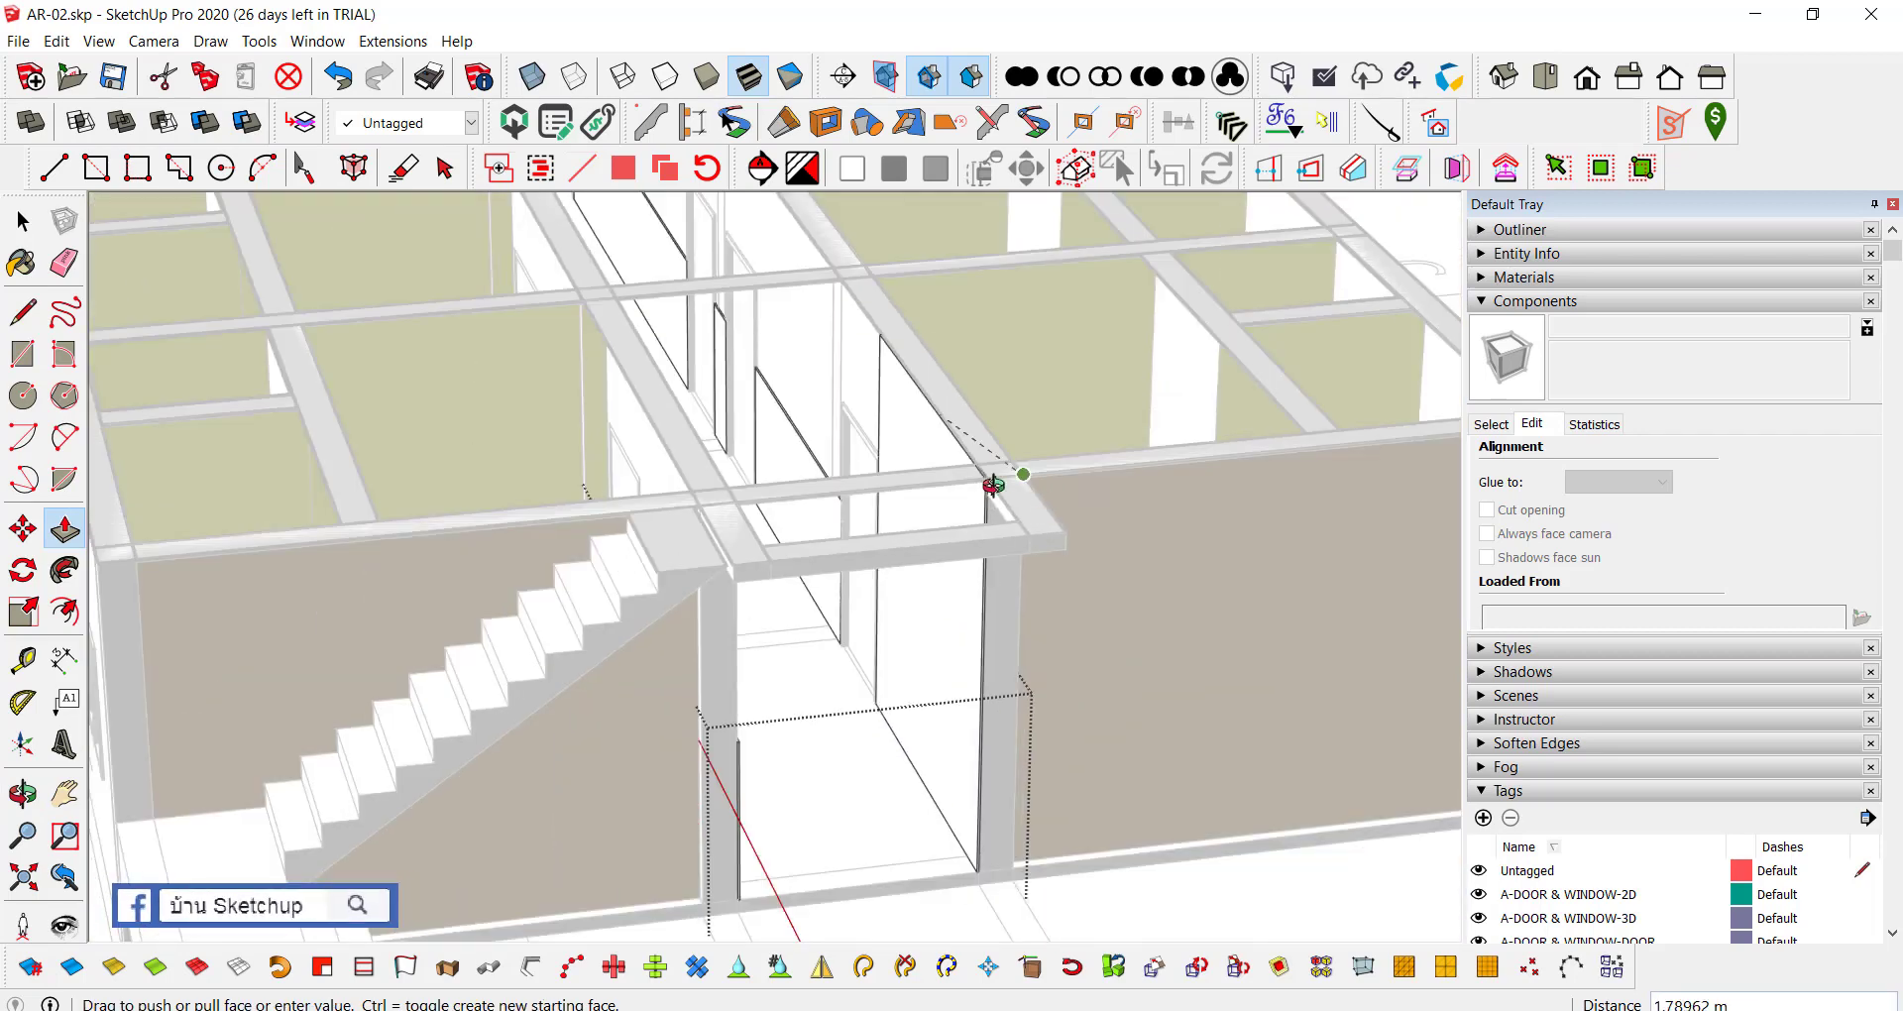
Step: Pull the stair-side panel up about 1.67 m to the beam, checking from several angles
{"action": "mouse_move", "coordinate": [996, 489]}
{"action": "middle_mouse_down"}
{"action": "mouse_move", "coordinate": [1259, 319]}
{"action": "mouse_move", "coordinate": [983, 388]}
{"action": "mouse_move", "coordinate": [1309, 339]}
{"action": "middle_mouse_up"}
{"action": "scroll", "coordinate": [1314, 382], "scroll_direction": "up", "scroll_amount": 3}
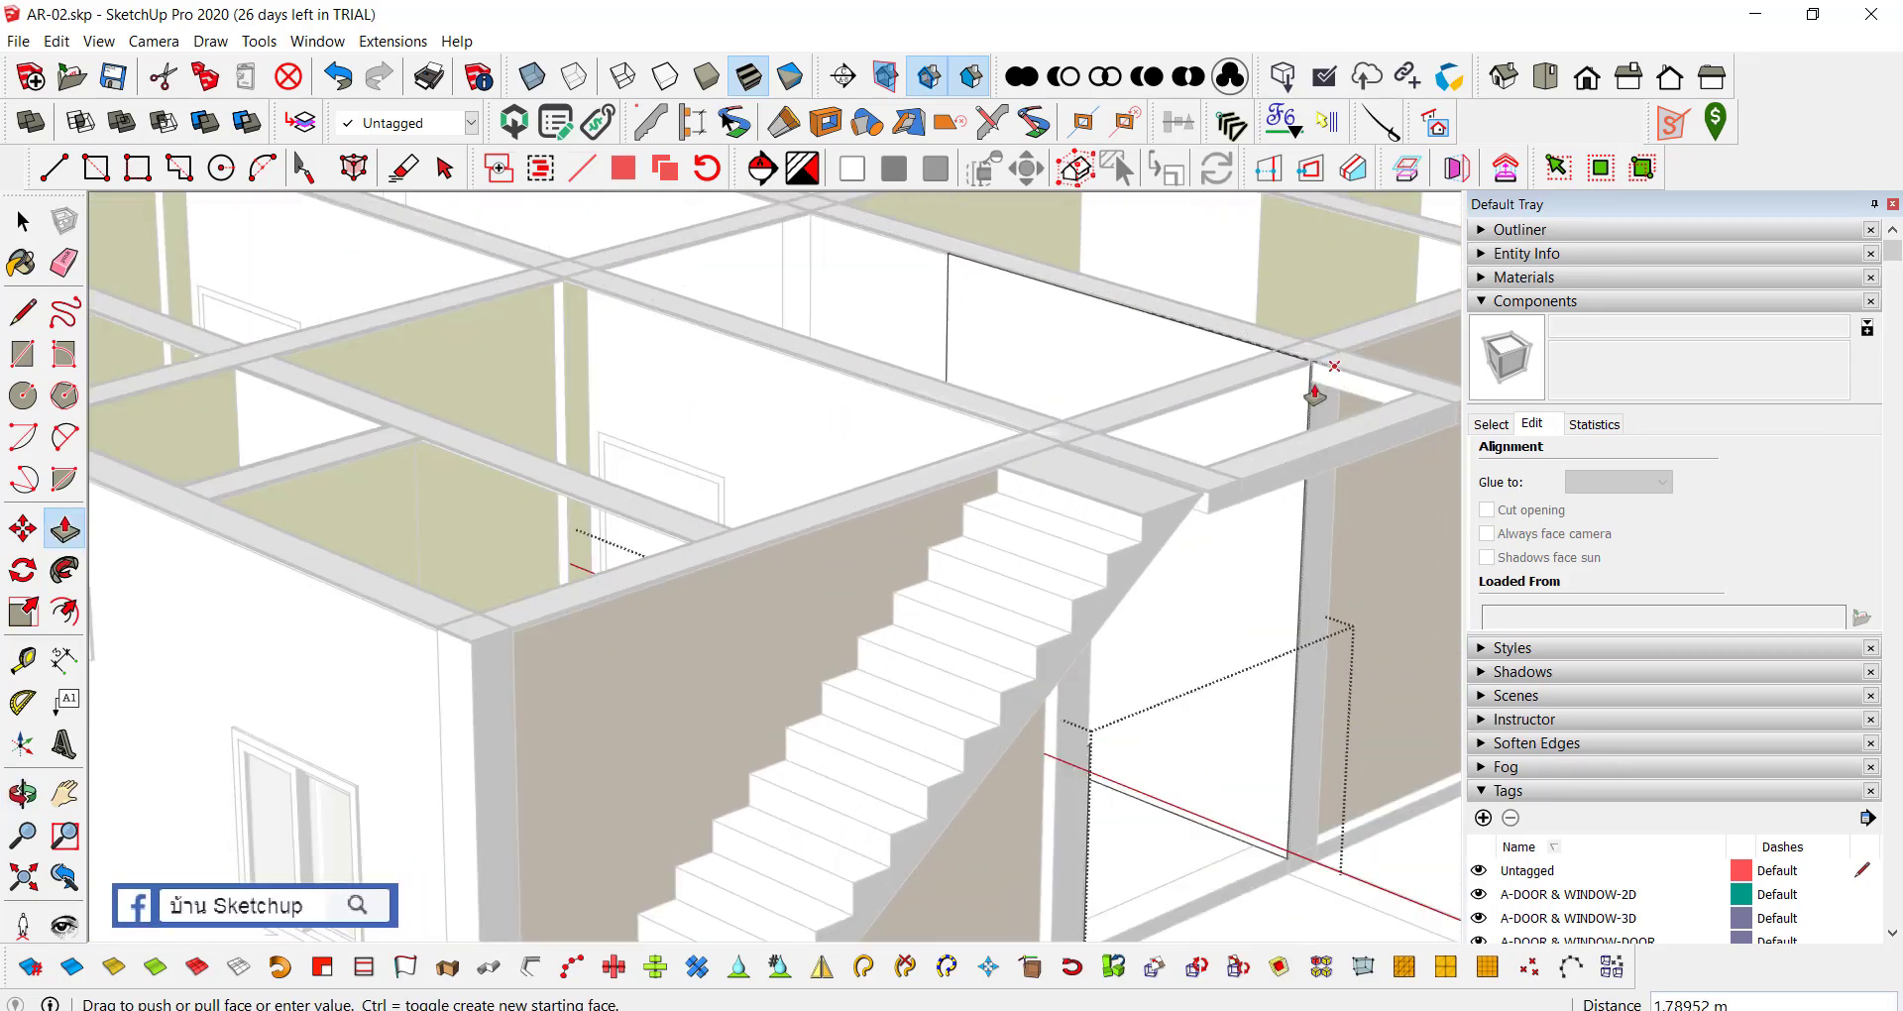
{"action": "scroll", "coordinate": [1310, 395], "scroll_direction": "up", "scroll_amount": 3}
{"action": "scroll", "coordinate": [1289, 401], "scroll_direction": "up", "scroll_amount": 4}
{"action": "scroll", "coordinate": [1301, 377], "scroll_direction": "up", "scroll_amount": 2}
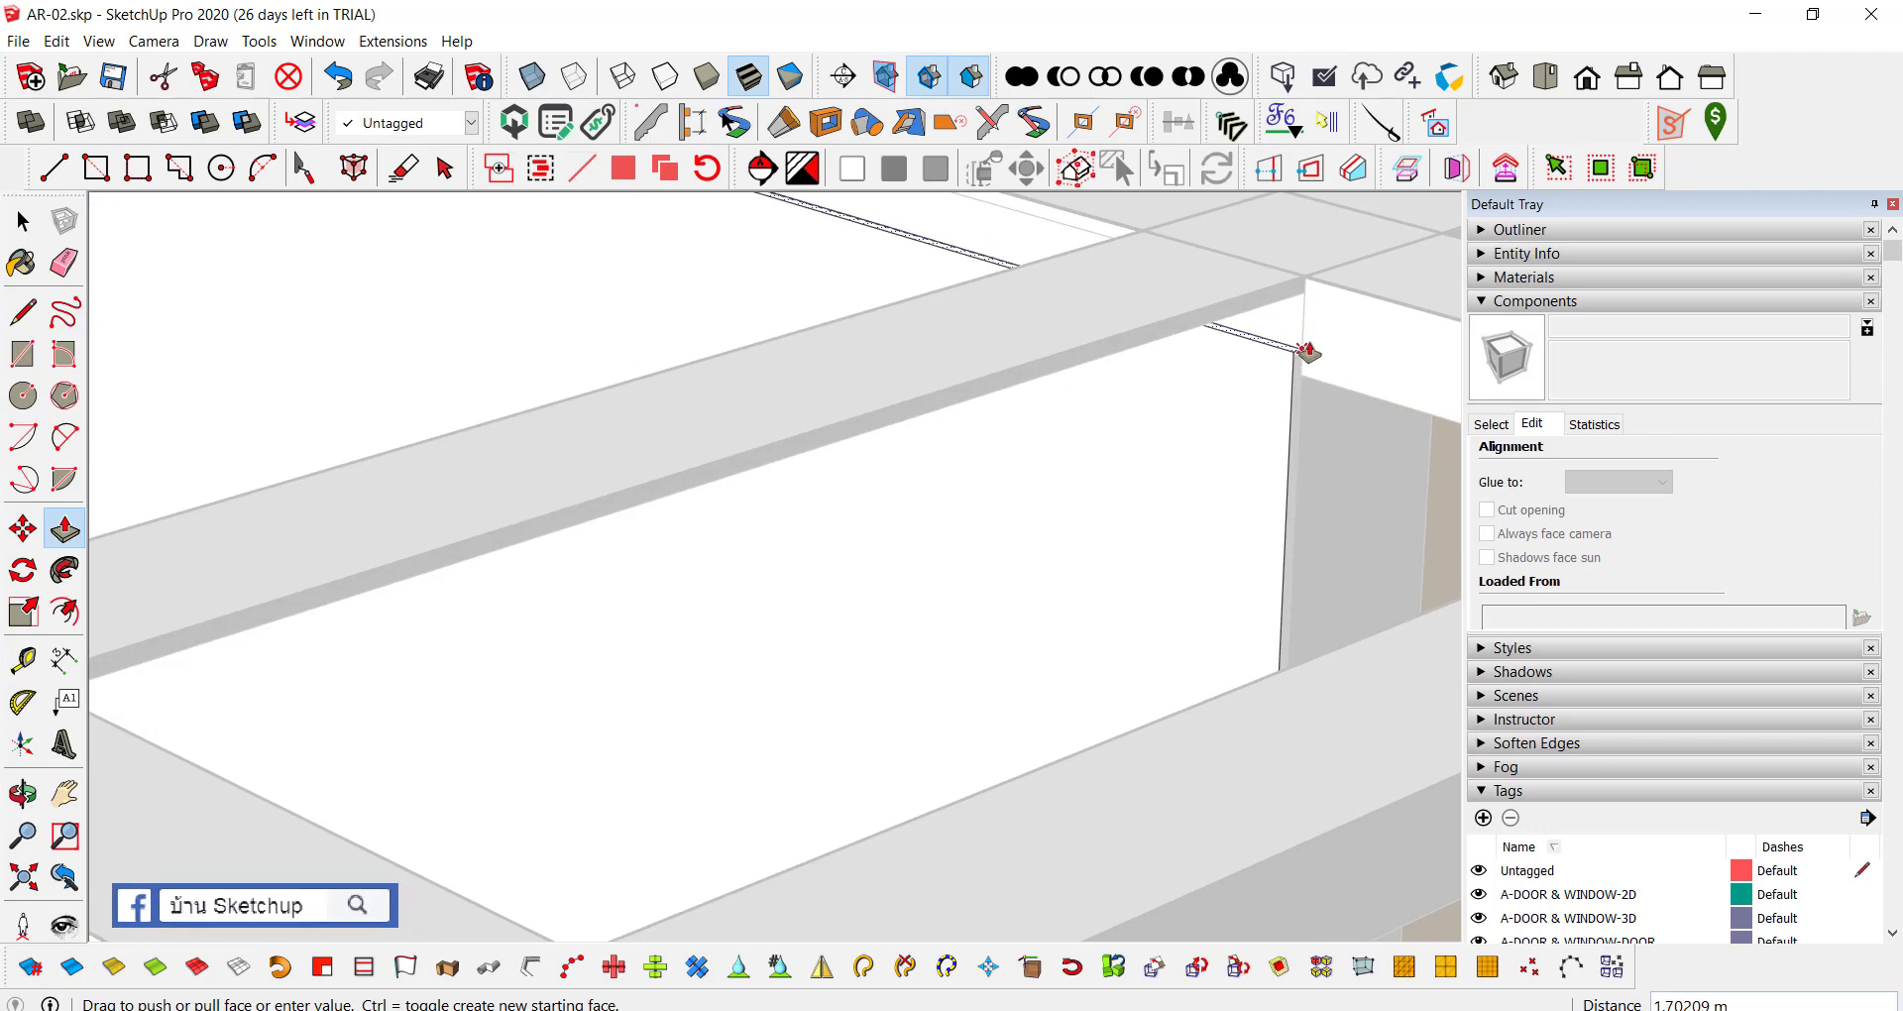
{"action": "scroll", "coordinate": [1153, 425], "scroll_direction": "down", "scroll_amount": 3}
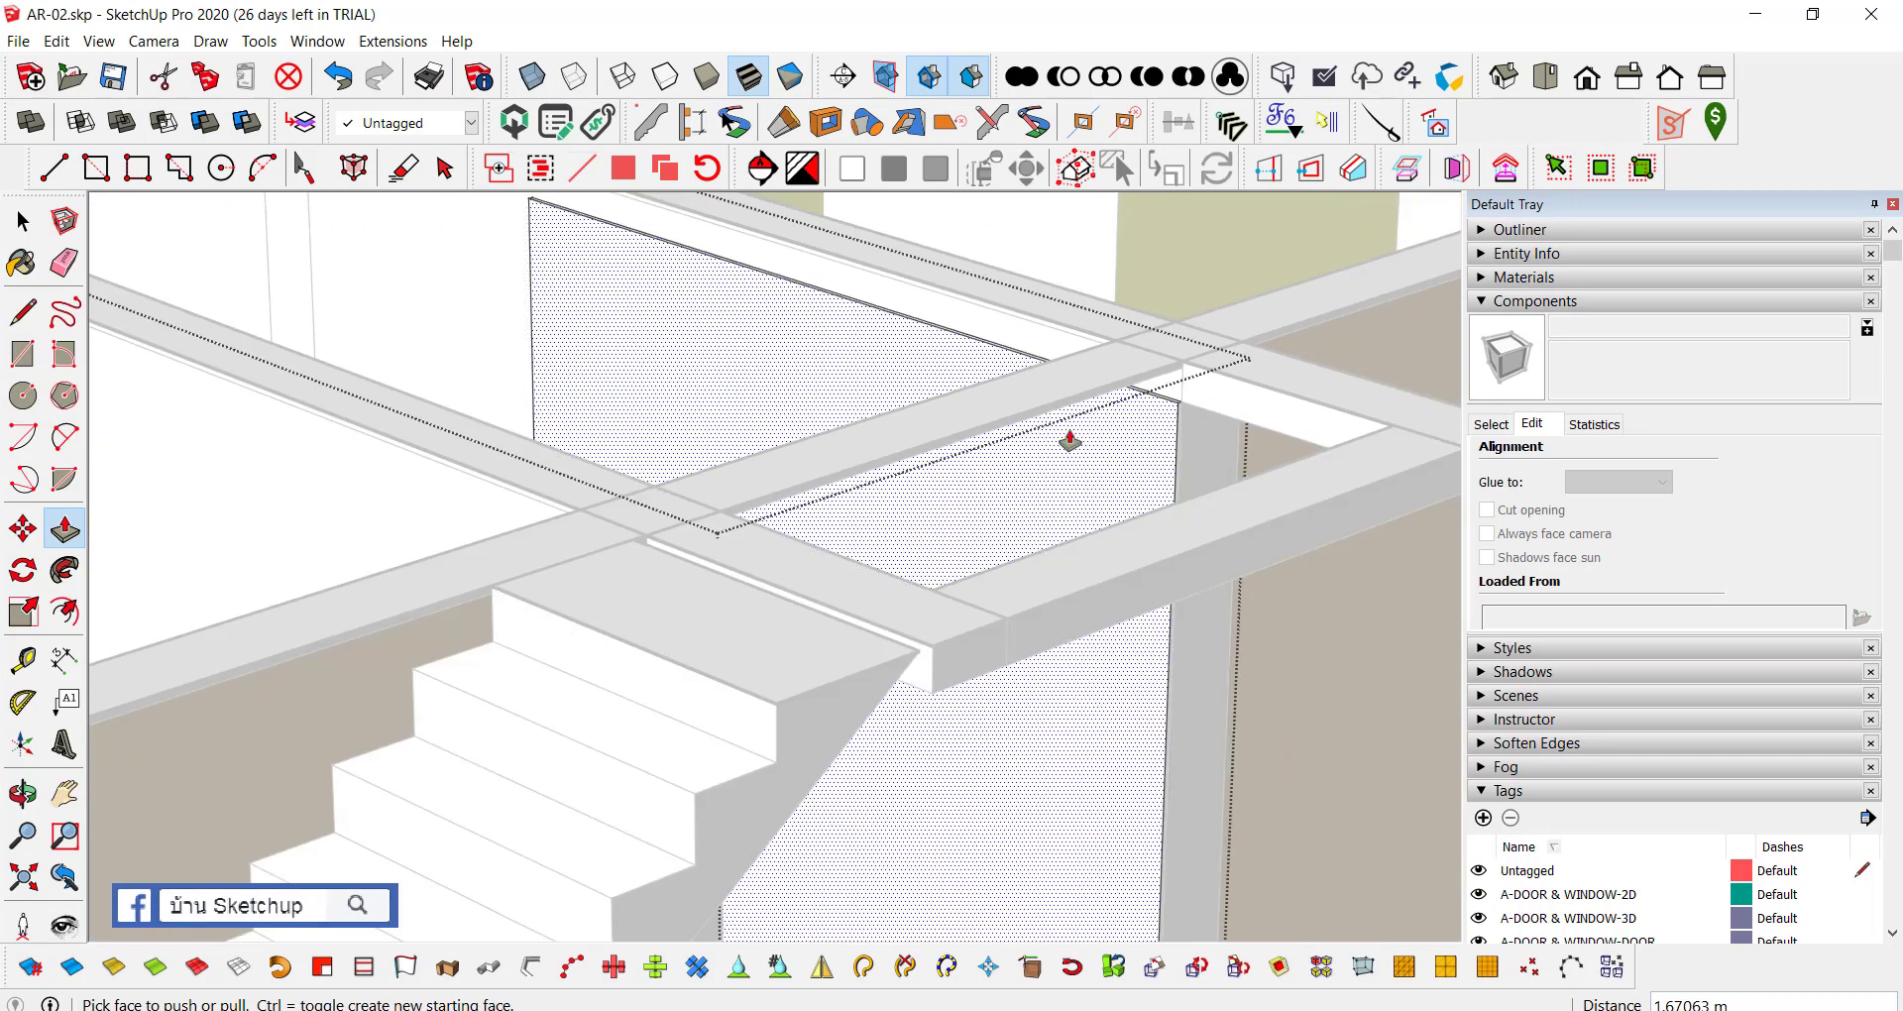
{"action": "scroll", "coordinate": [1070, 437], "scroll_direction": "down", "scroll_amount": 2}
{"action": "scroll", "coordinate": [1133, 539], "scroll_direction": "up", "scroll_amount": 5}
{"action": "scroll", "coordinate": [980, 446], "scroll_direction": "up", "scroll_amount": 3}
{"action": "scroll", "coordinate": [971, 604], "scroll_direction": "down", "scroll_amount": 3}
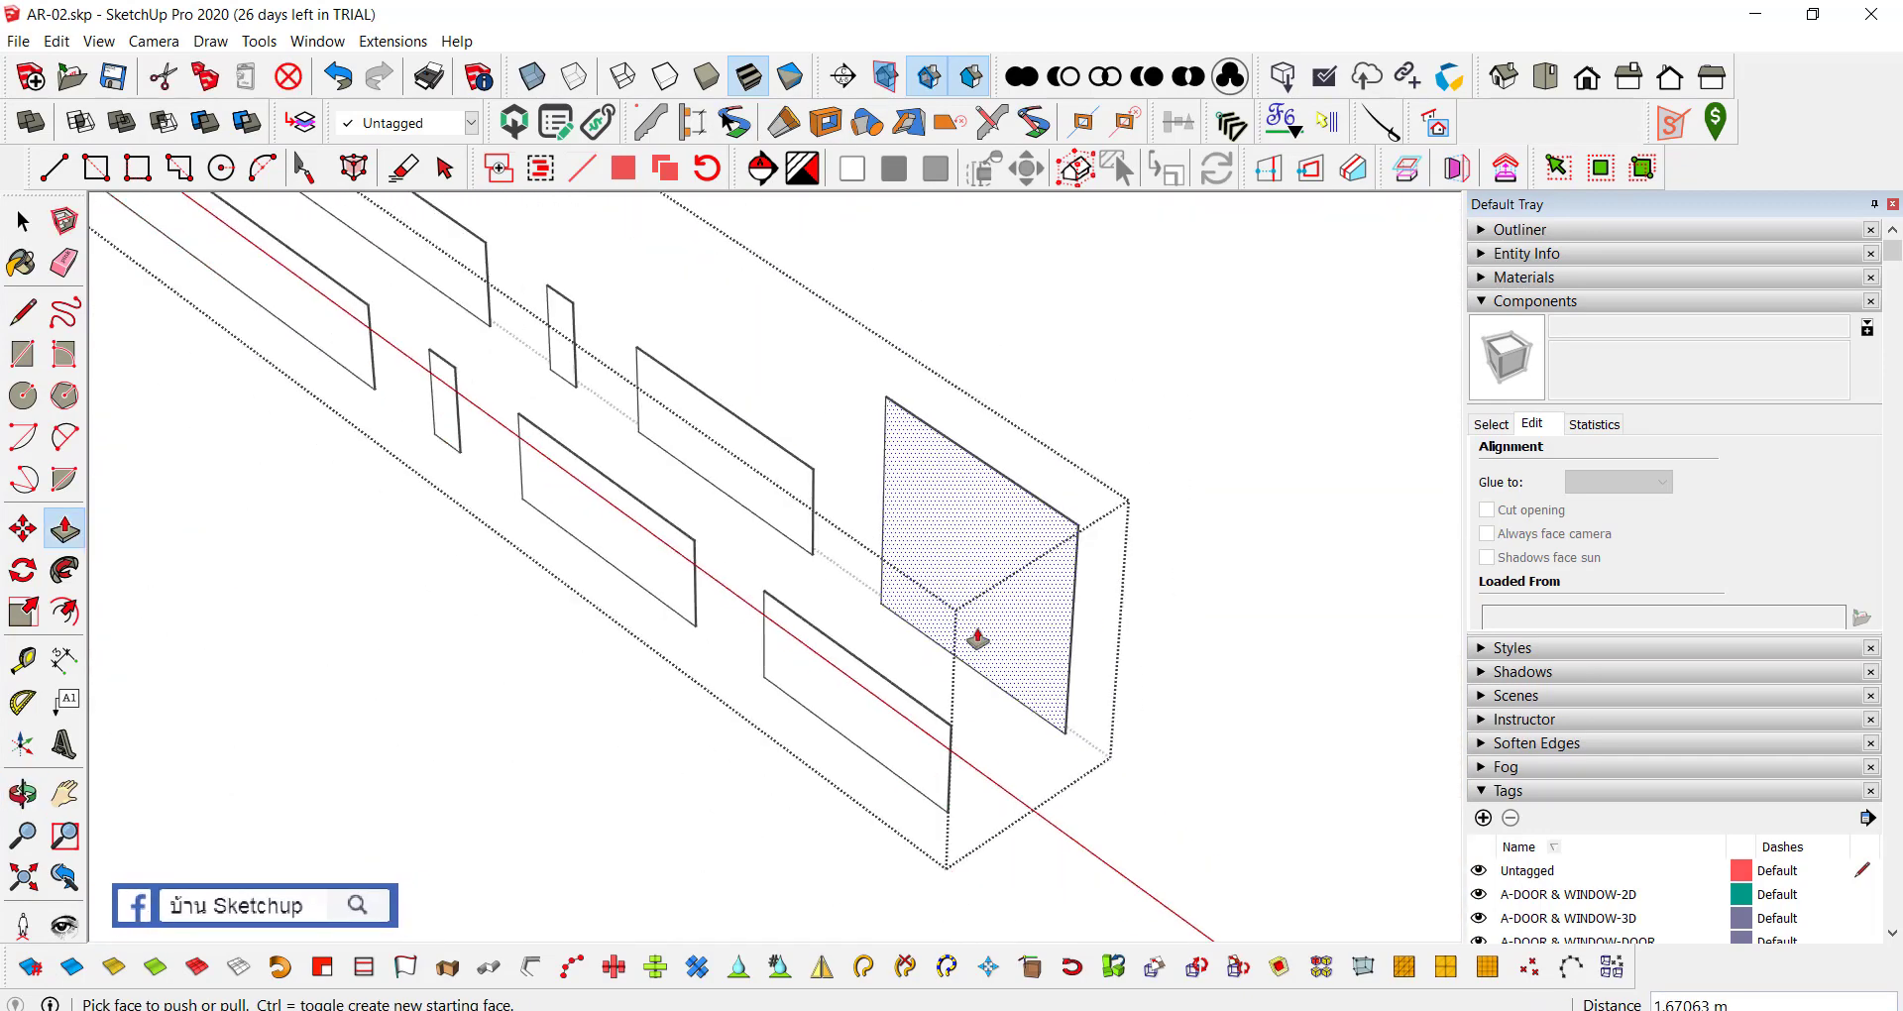
{"action": "scroll", "coordinate": [865, 383], "scroll_direction": "down", "scroll_amount": 3}
{"action": "scroll", "coordinate": [939, 470], "scroll_direction": "up", "scroll_amount": 3}
{"action": "scroll", "coordinate": [786, 446], "scroll_direction": "up", "scroll_amount": 2}
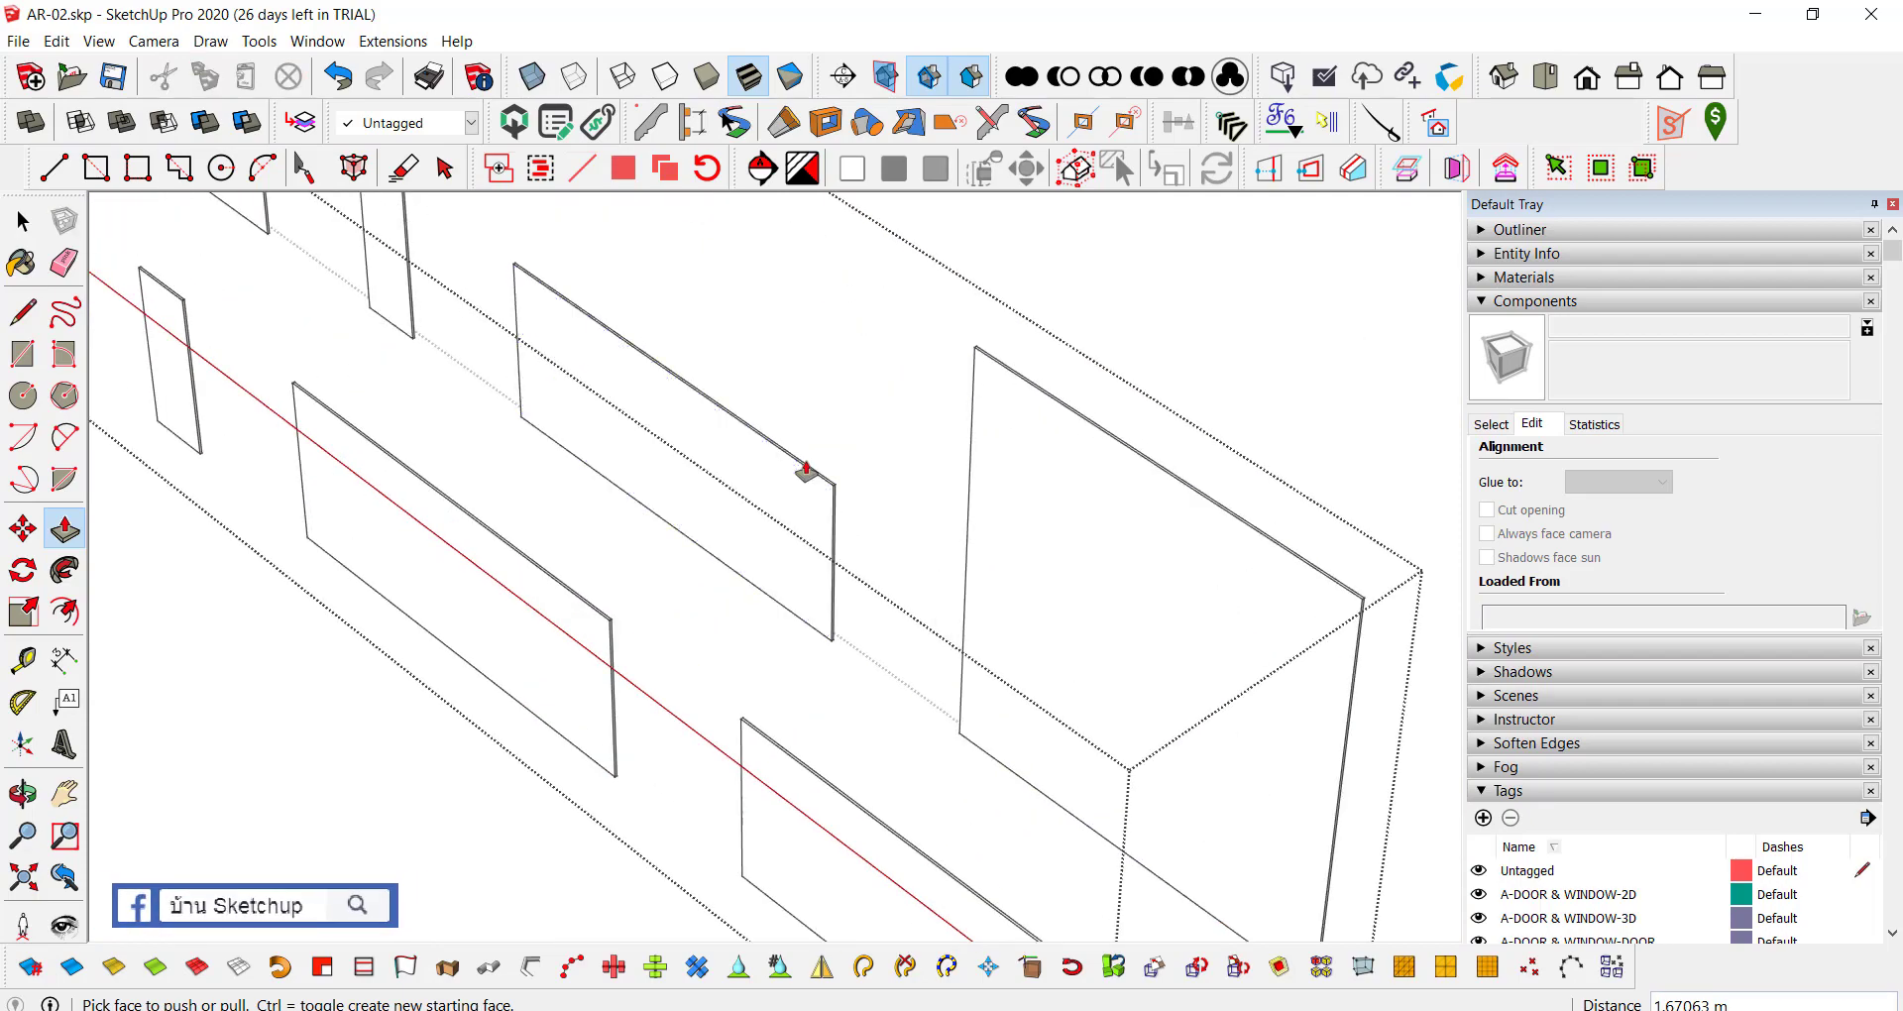
{"action": "scroll", "coordinate": [807, 466], "scroll_direction": "up", "scroll_amount": 2}
{"action": "scroll", "coordinate": [816, 480], "scroll_direction": "up", "scroll_amount": 1}
{"action": "scroll", "coordinate": [892, 525], "scroll_direction": "down", "scroll_amount": 3}
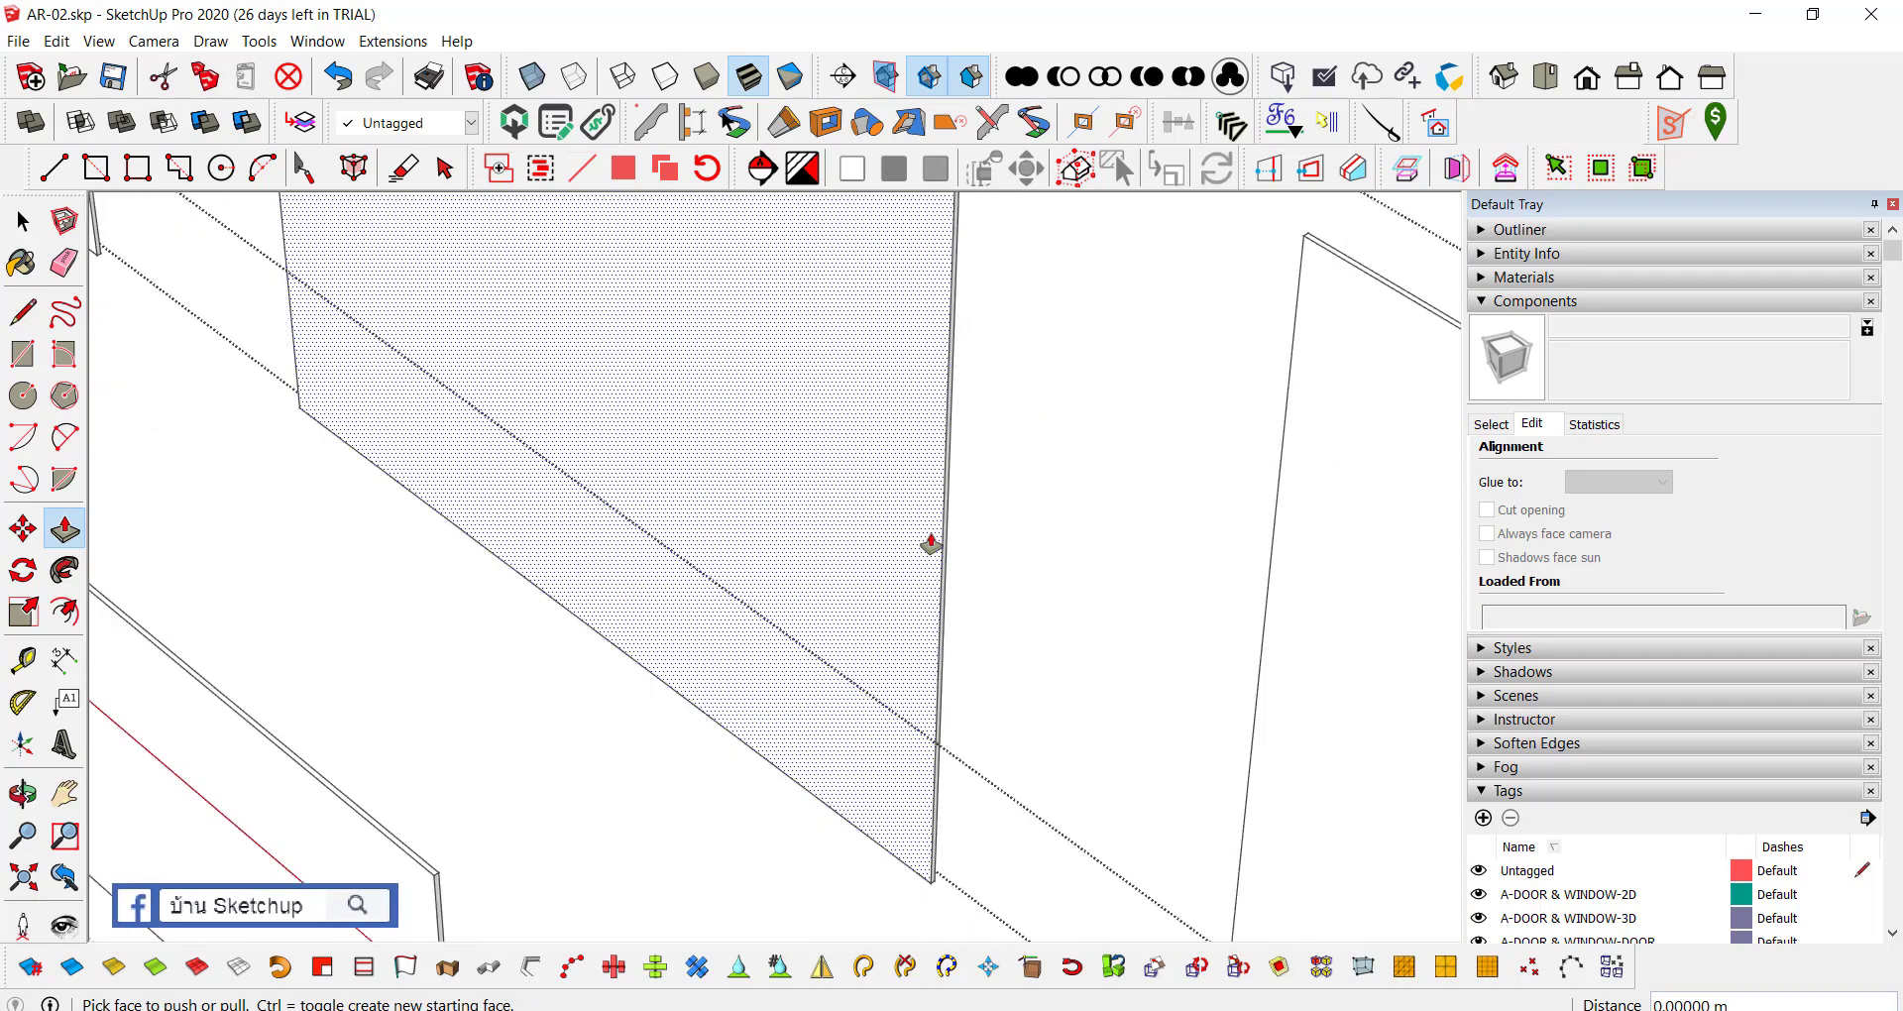
{"action": "scroll", "coordinate": [929, 543], "scroll_direction": "down", "scroll_amount": 2}
{"action": "scroll", "coordinate": [892, 543], "scroll_direction": "down", "scroll_amount": 2}
{"action": "mouse_move", "coordinate": [883, 544]}
{"action": "middle_mouse_down"}
{"action": "mouse_move", "coordinate": [870, 456]}
{"action": "mouse_move", "coordinate": [823, 374]}
{"action": "mouse_move", "coordinate": [645, 519]}
{"action": "mouse_move", "coordinate": [900, 424]}
{"action": "mouse_move", "coordinate": [833, 405]}
{"action": "mouse_move", "coordinate": [903, 417]}
{"action": "middle_mouse_up"}
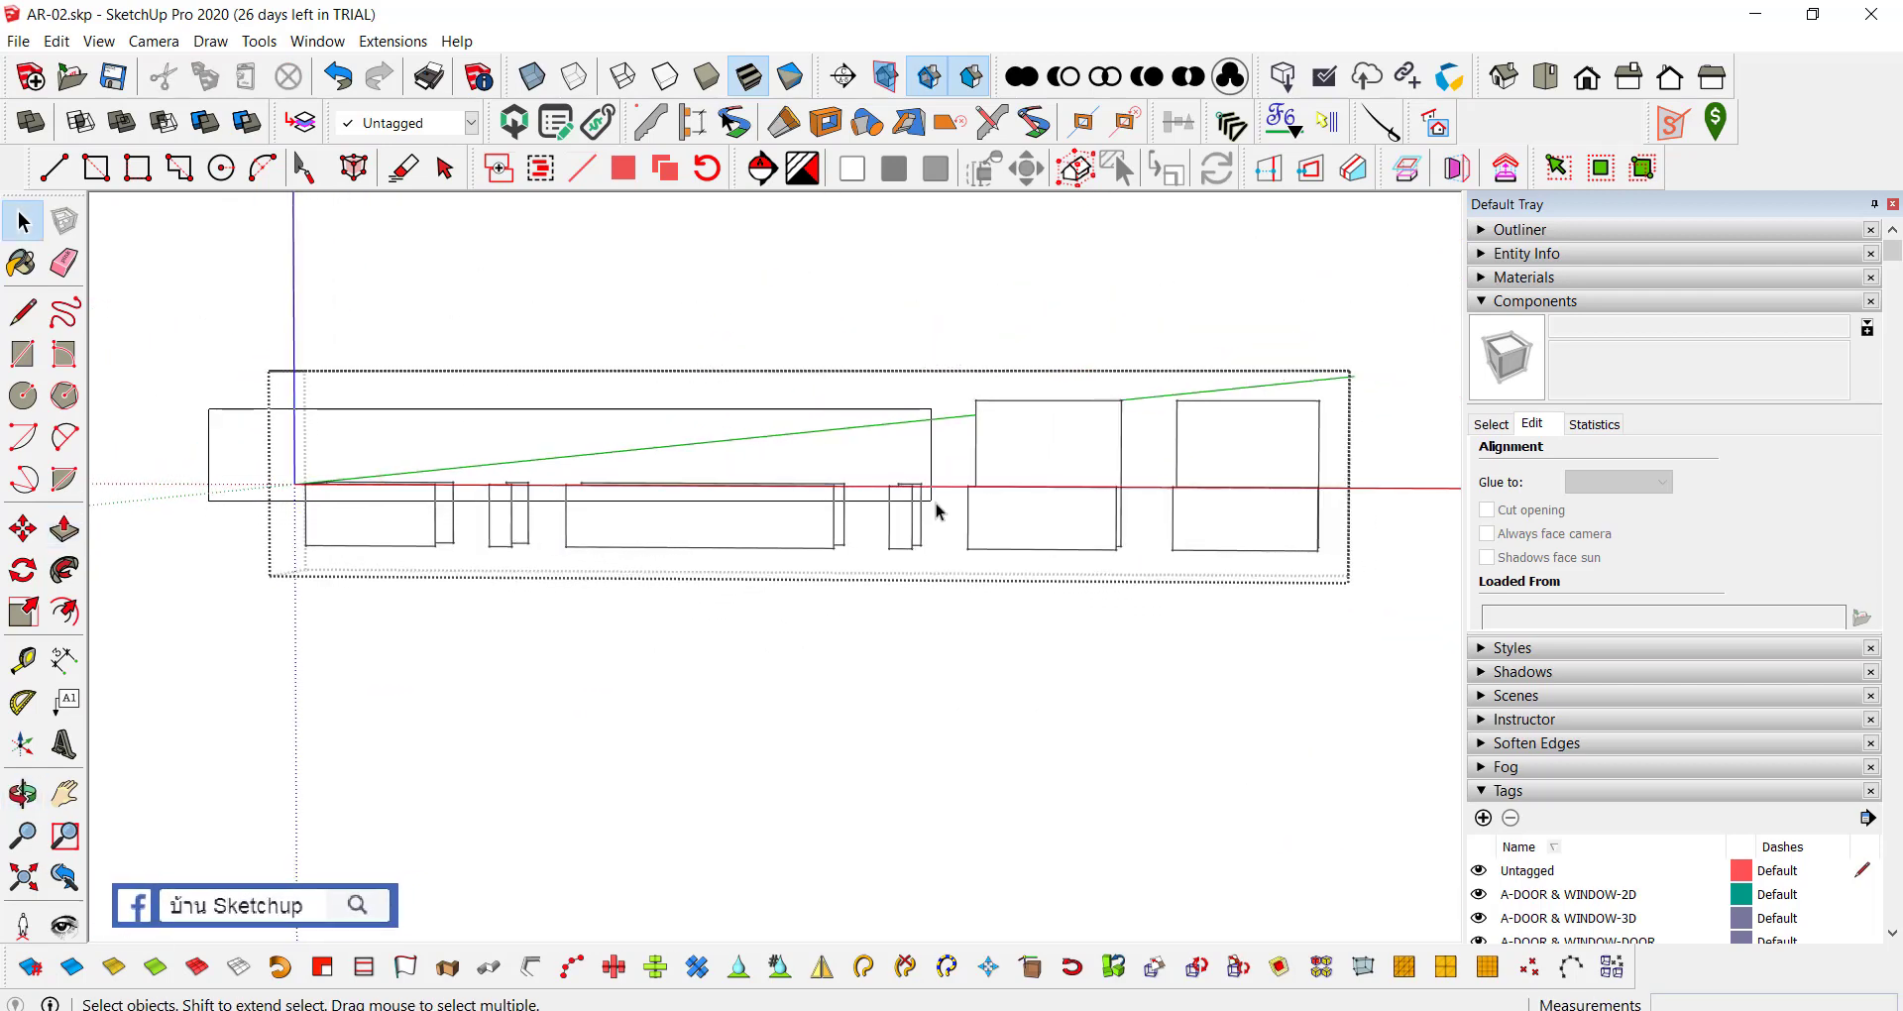
Step: Try moving the selected opening outlines upward, then cancel the move
{"action": "scroll", "coordinate": [944, 498], "scroll_direction": "up", "scroll_amount": 2}
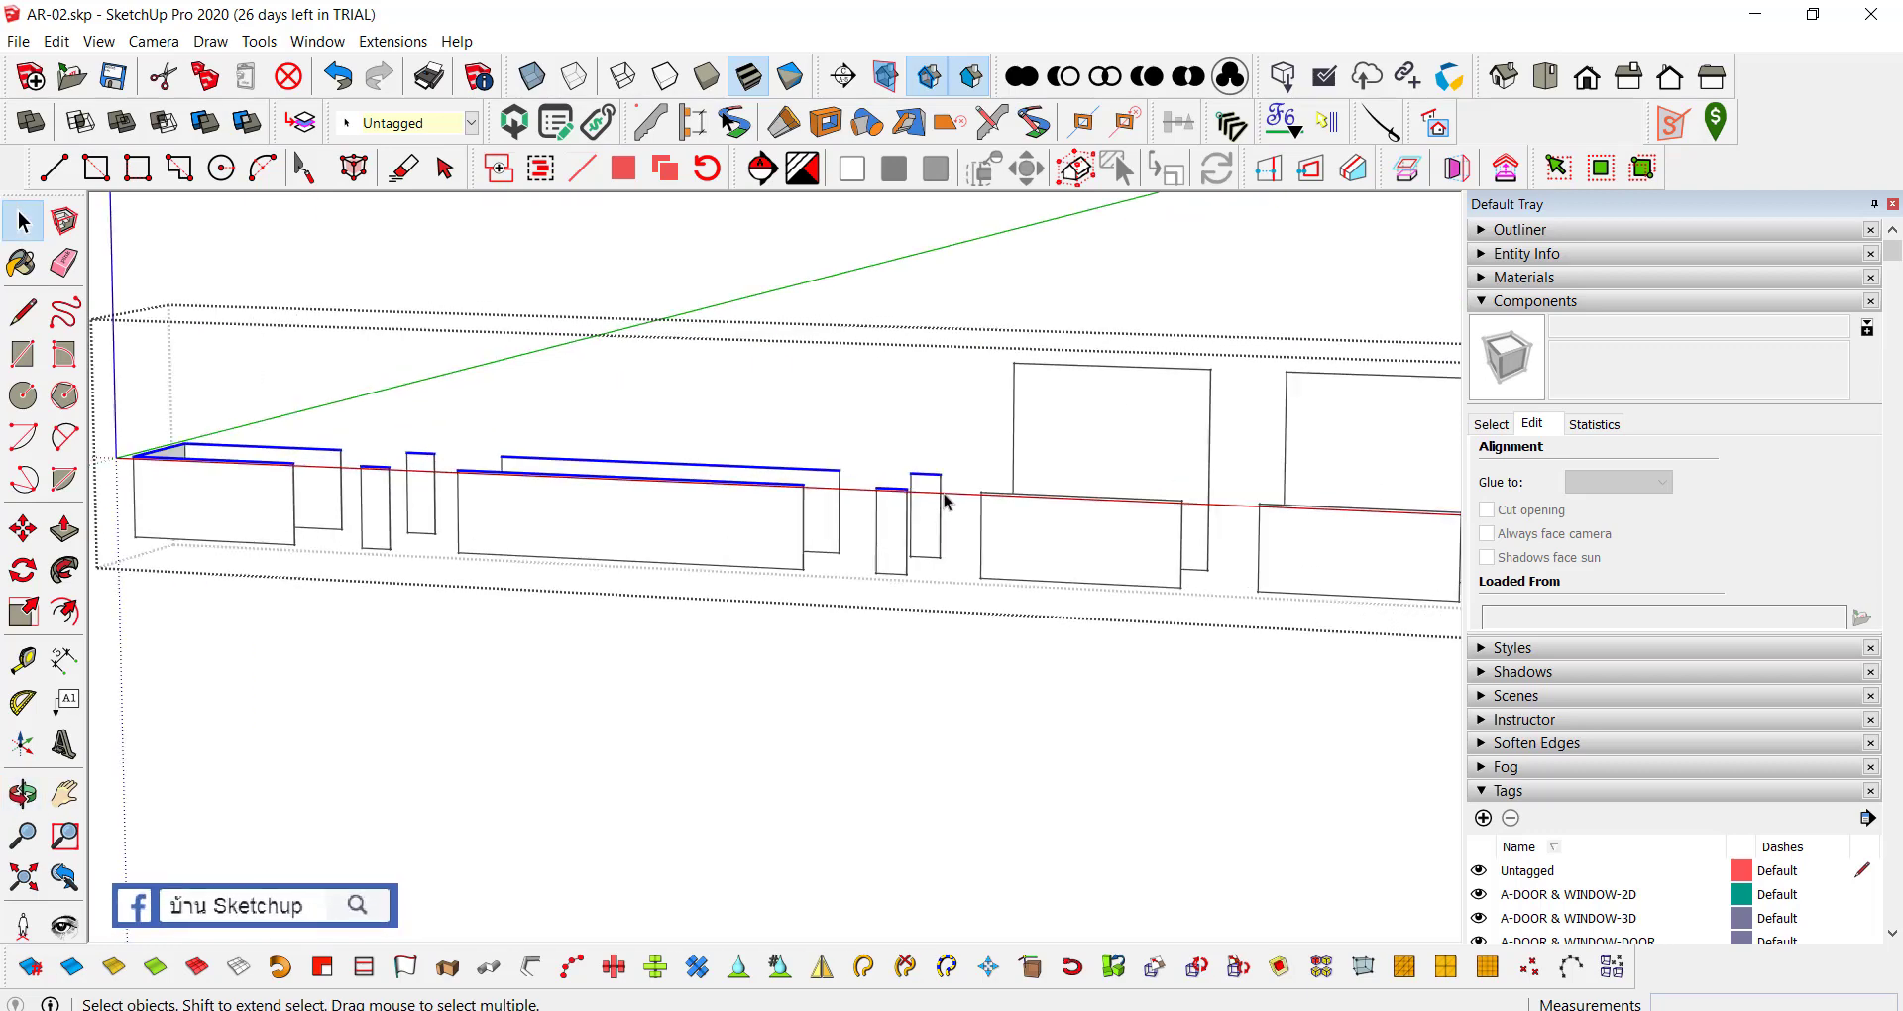
{"action": "scroll", "coordinate": [965, 510], "scroll_direction": "up", "scroll_amount": 2}
{"action": "scroll", "coordinate": [946, 469], "scroll_direction": "up", "scroll_amount": 2}
{"action": "left_click", "coordinate": [937, 458]}
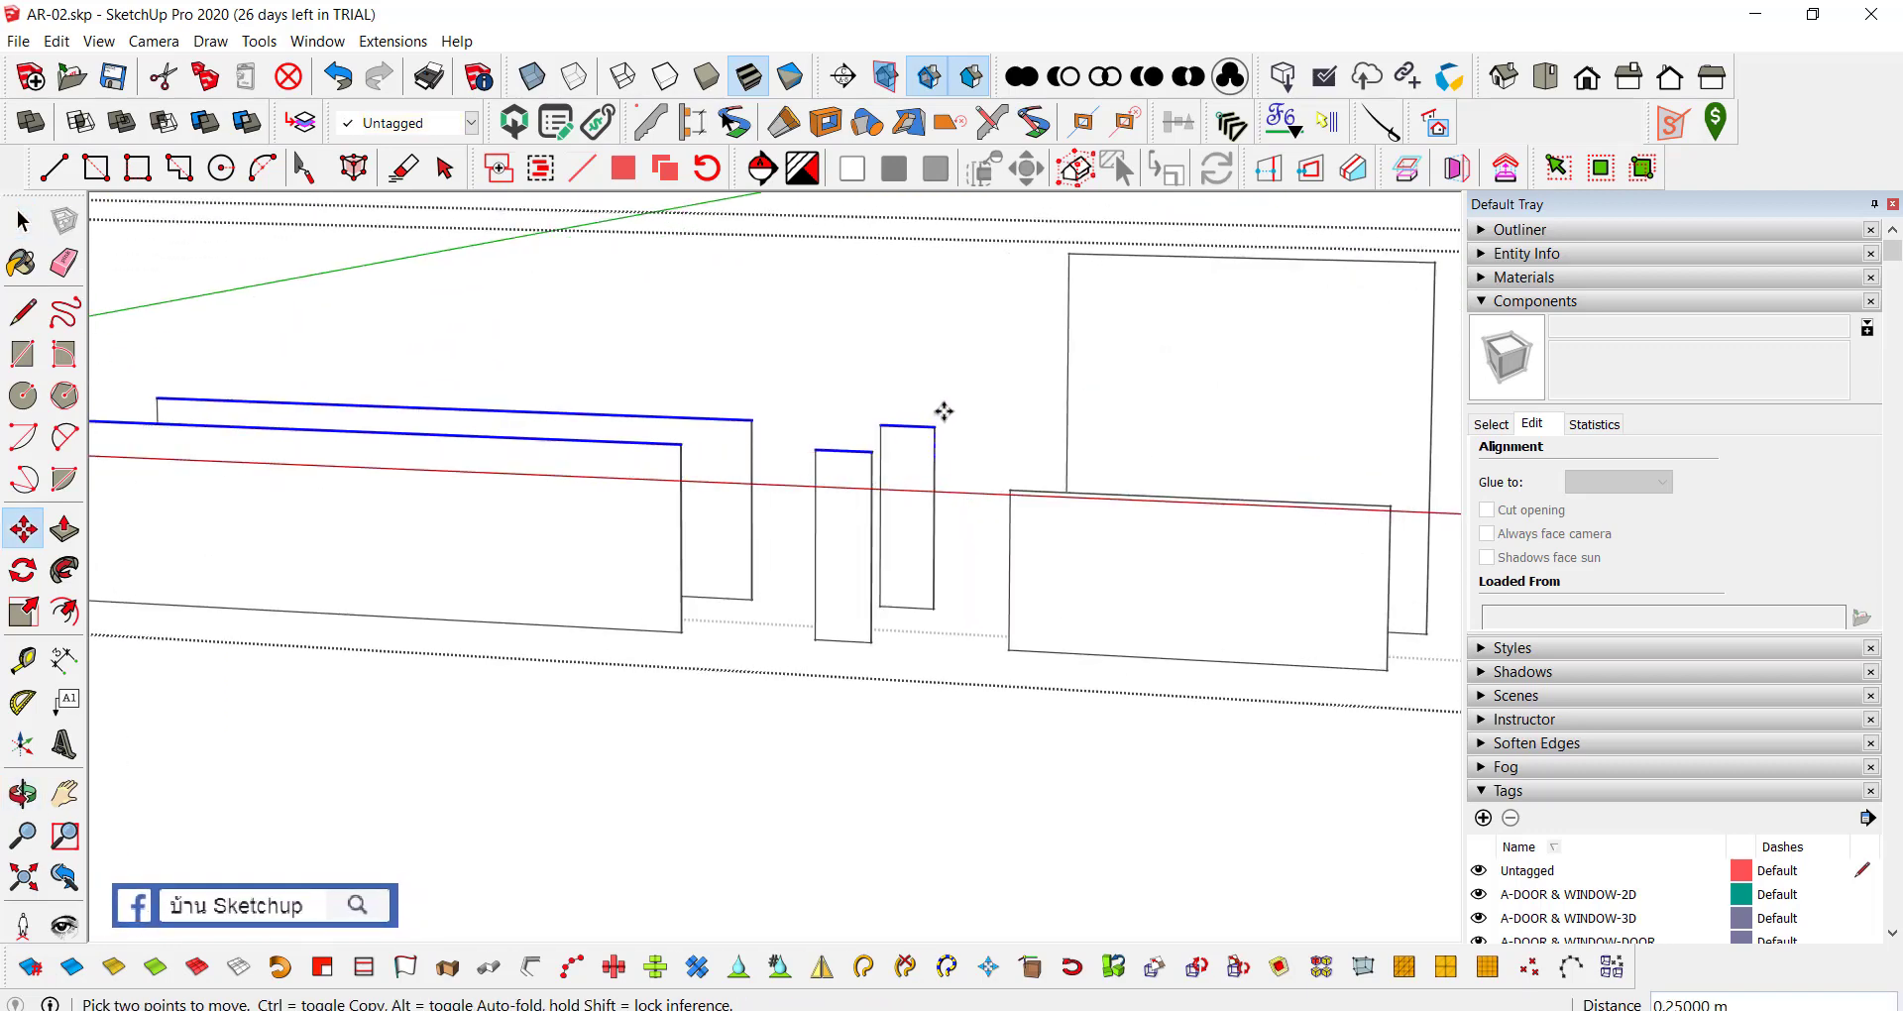
{"action": "scroll", "coordinate": [879, 455], "scroll_direction": "down", "scroll_amount": 3}
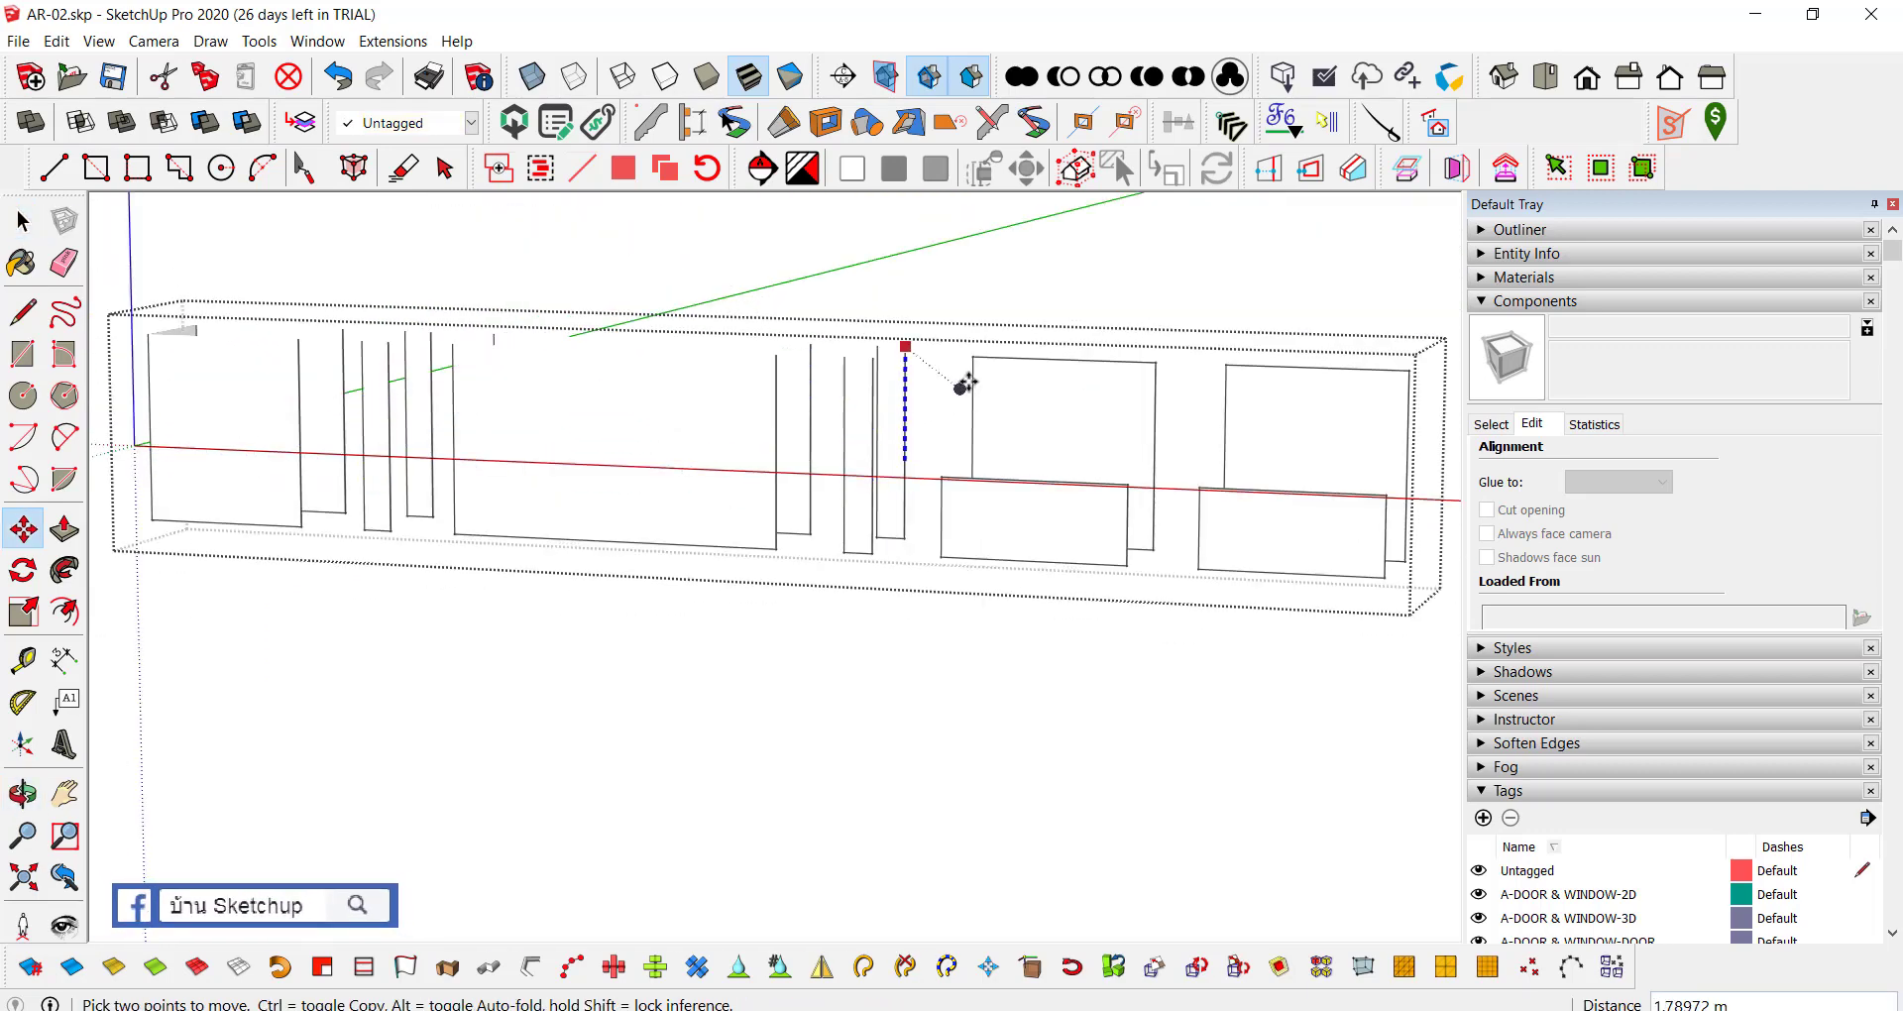
{"action": "middle_click_drag", "start_coordinate": [976, 369], "coordinate": [1074, 763]}
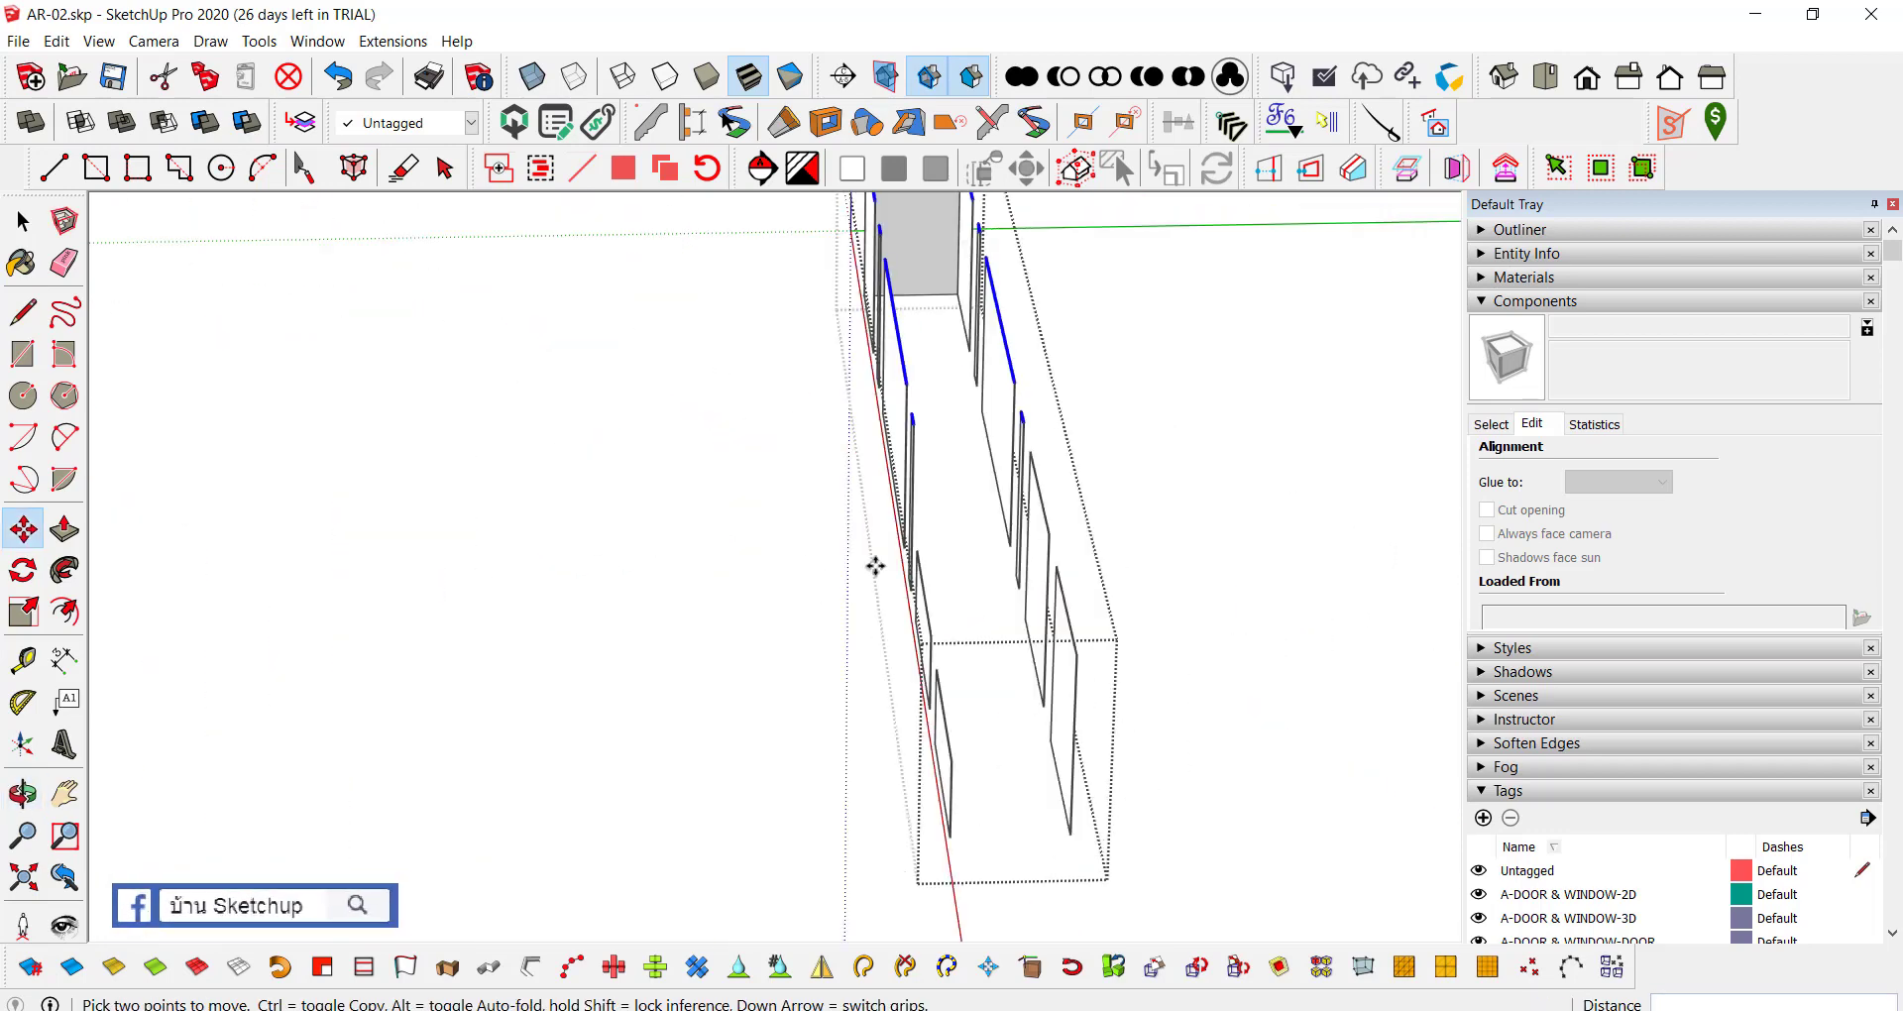
{"action": "key", "text": "space"}
Step: Check the whole wall with its panels, then exit the panel edit back to the full model
{"action": "scroll", "coordinate": [1074, 763], "scroll_direction": "up", "scroll_amount": 3}
{"action": "scroll", "coordinate": [1073, 763], "scroll_direction": "up", "scroll_amount": 3}
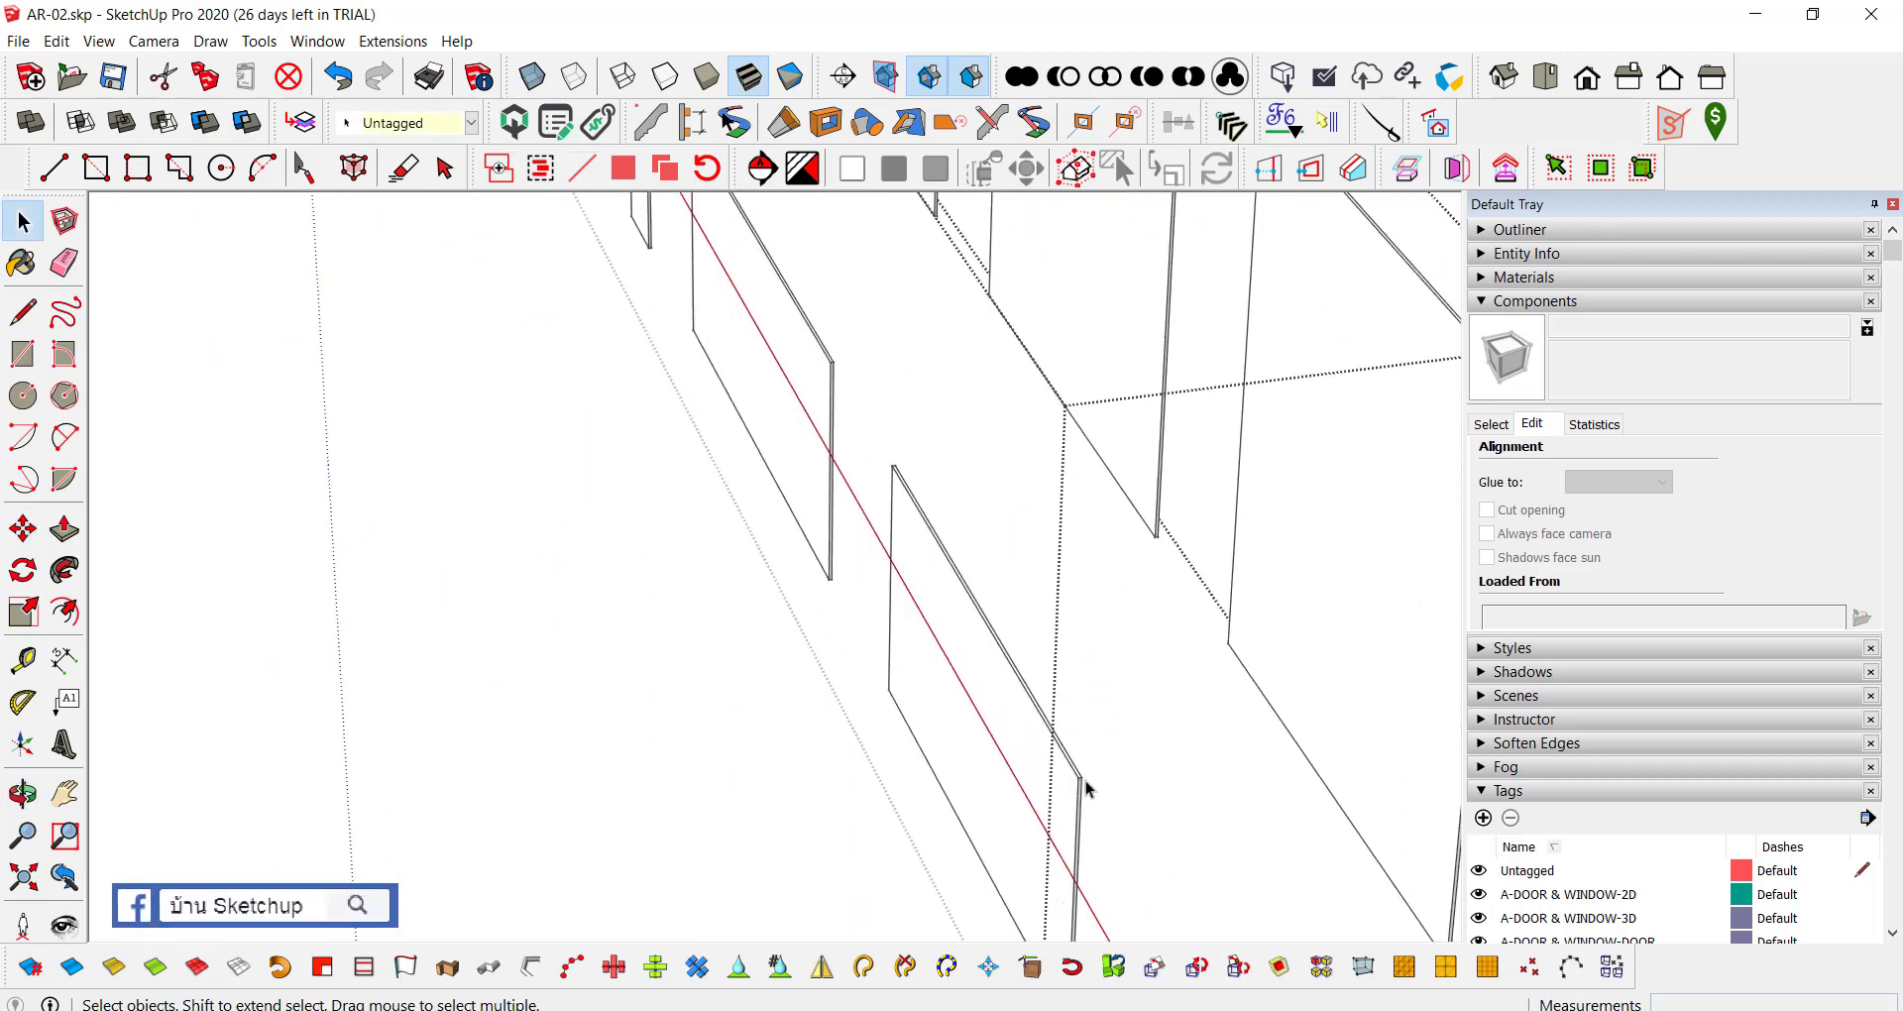
{"action": "scroll", "coordinate": [1071, 764], "scroll_direction": "up", "scroll_amount": 3}
{"action": "key", "text": "p"}
{"action": "scroll", "coordinate": [1141, 872], "scroll_direction": "down", "scroll_amount": 5}
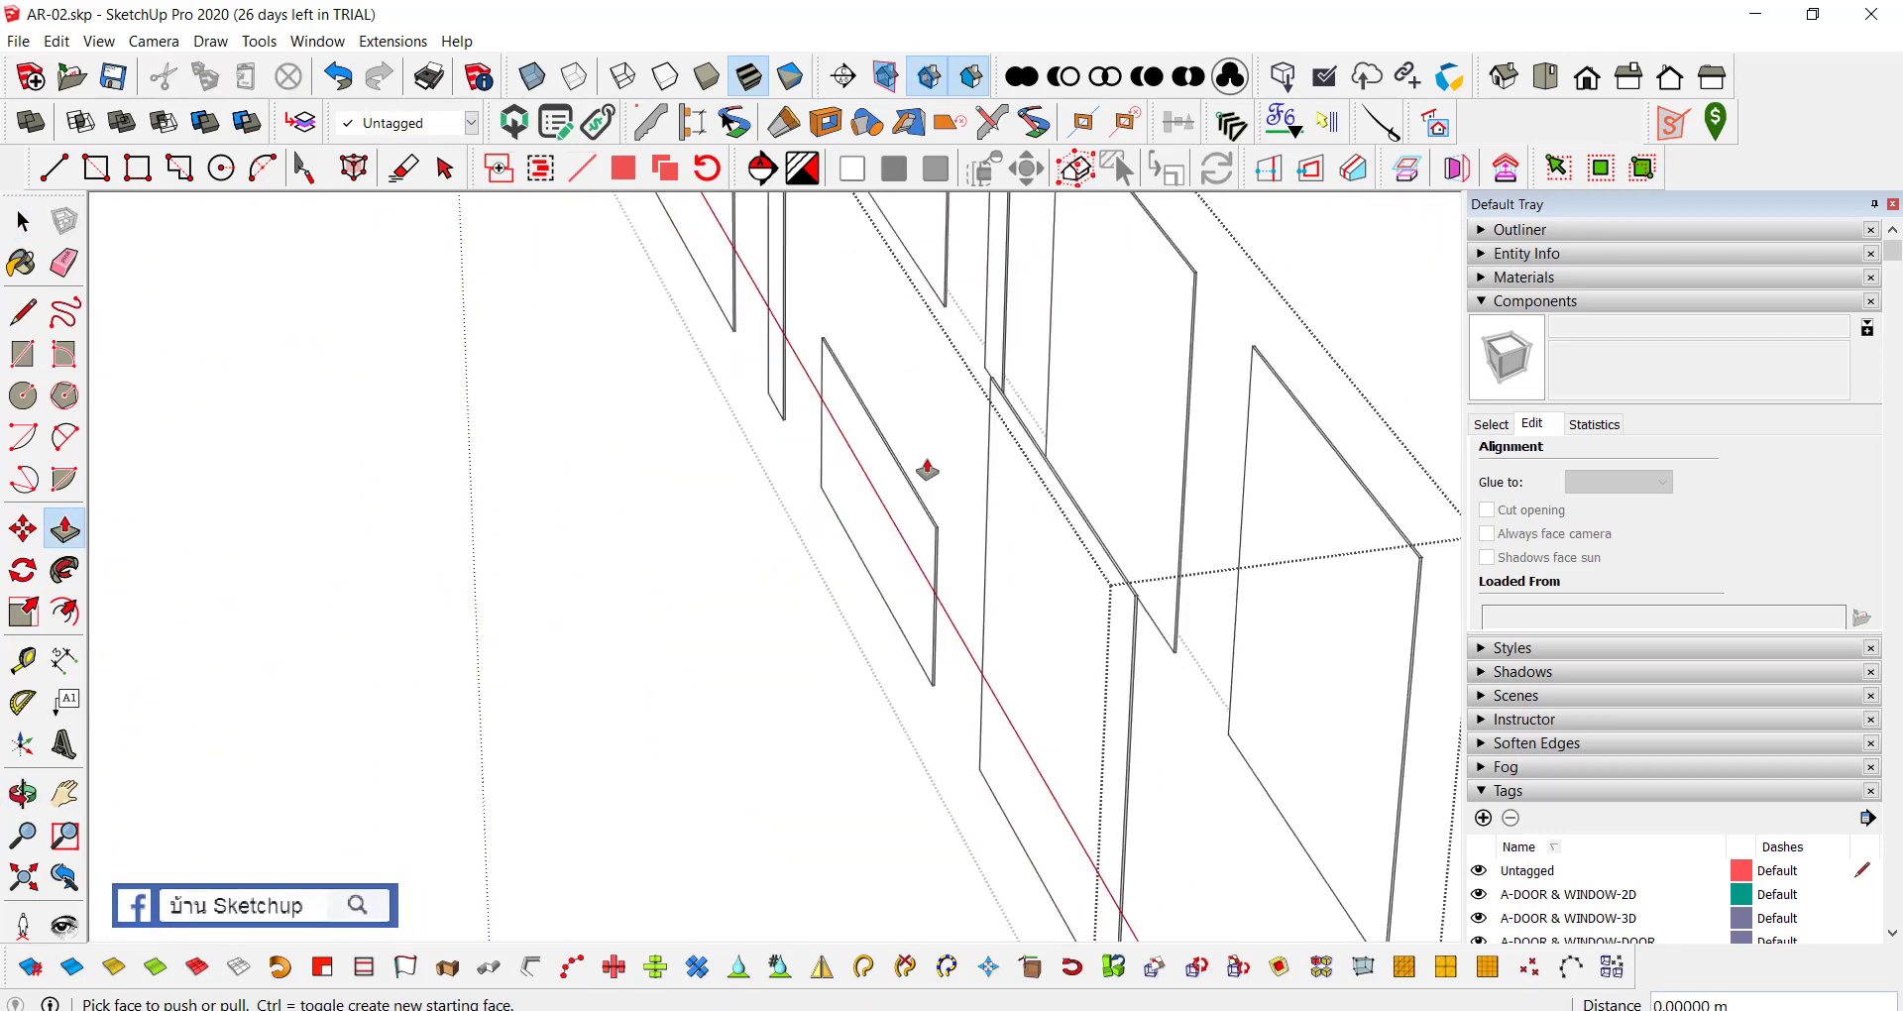
{"action": "scroll", "coordinate": [935, 578], "scroll_direction": "up", "scroll_amount": 3}
{"action": "scroll", "coordinate": [949, 560], "scroll_direction": "up", "scroll_amount": 3}
{"action": "key", "text": "space"}
{"action": "scroll", "coordinate": [764, 628], "scroll_direction": "down", "scroll_amount": 5}
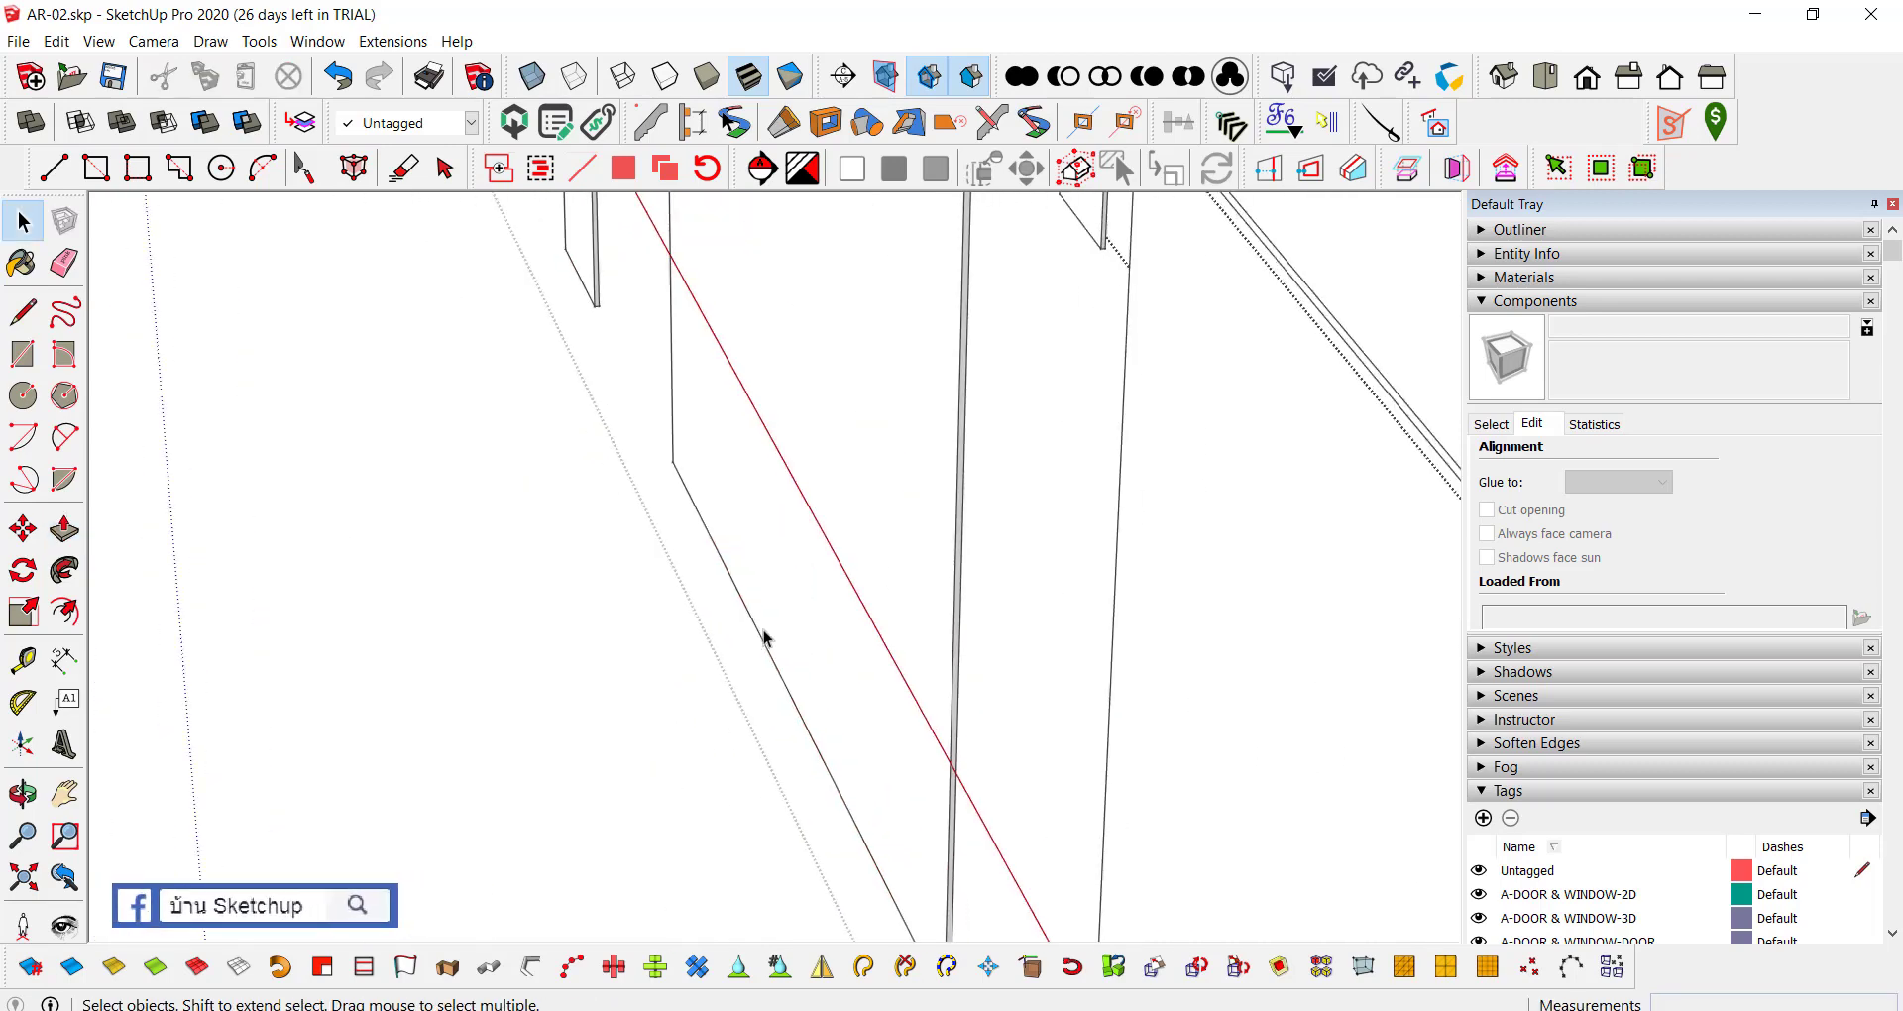
{"action": "scroll", "coordinate": [905, 638], "scroll_direction": "down", "scroll_amount": 3}
{"action": "mouse_move", "coordinate": [905, 637]}
{"action": "middle_mouse_down"}
{"action": "mouse_move", "coordinate": [637, 561]}
{"action": "mouse_move", "coordinate": [790, 590]}
{"action": "middle_mouse_up"}
{"action": "scroll", "coordinate": [753, 545], "scroll_direction": "down", "scroll_amount": 3}
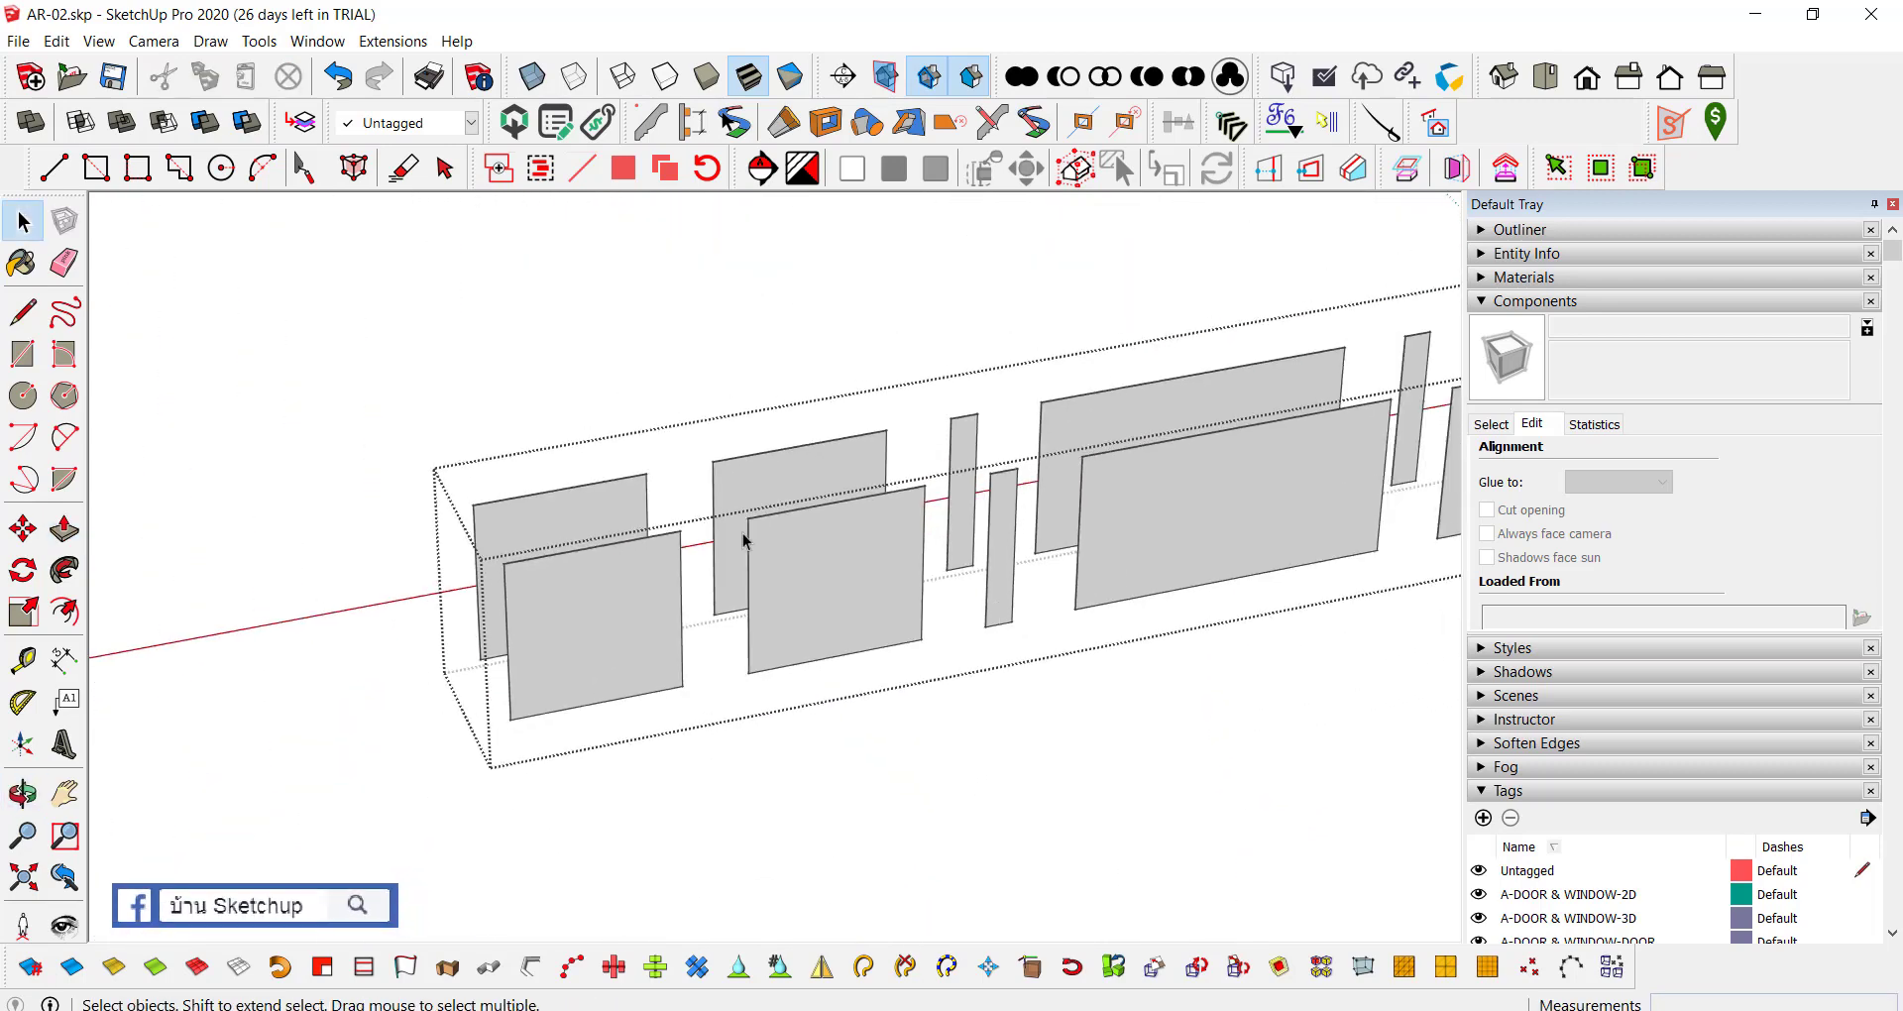
{"action": "scroll", "coordinate": [743, 539], "scroll_direction": "down", "scroll_amount": 2}
{"action": "key", "text": "Escape"}
{"action": "scroll", "coordinate": [661, 570], "scroll_direction": "up", "scroll_amount": 4}
Step: From a close frontal view, enter the inner wall panel group for editing
{"action": "scroll", "coordinate": [661, 570], "scroll_direction": "up", "scroll_amount": 3}
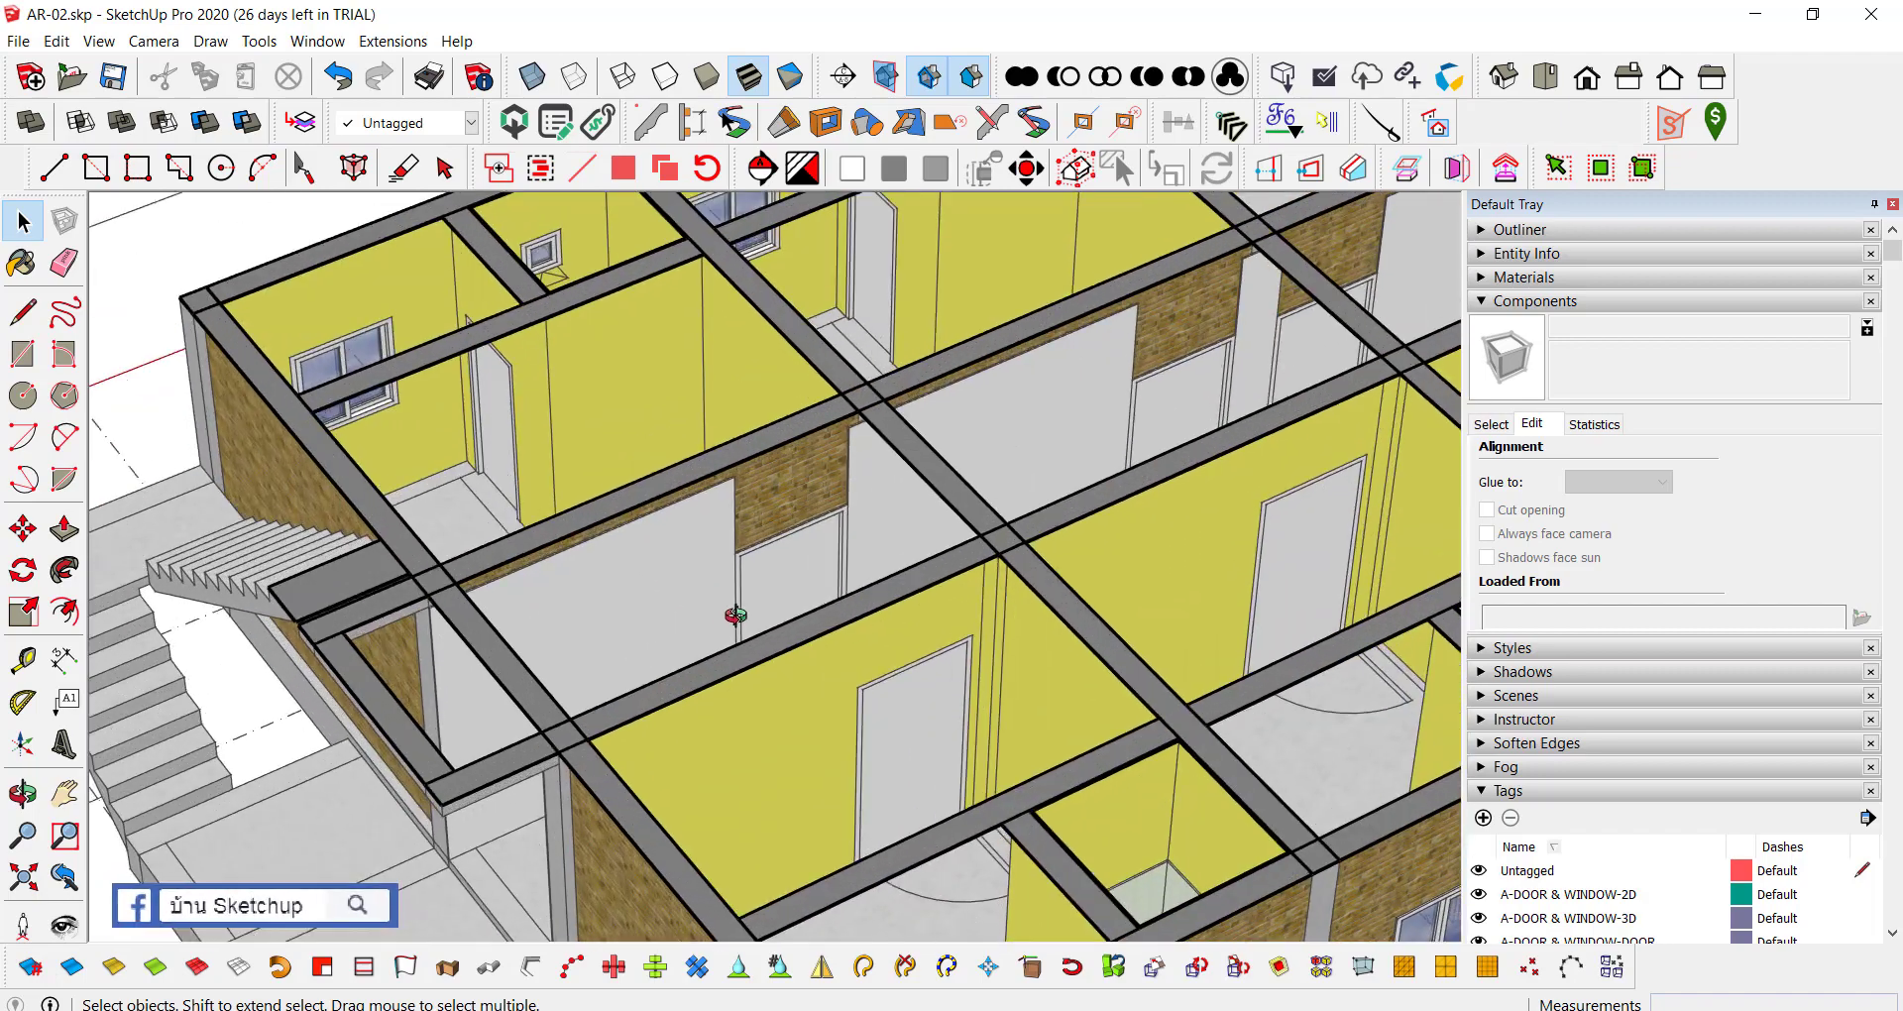
{"action": "mouse_move", "coordinate": [744, 595]}
{"action": "middle_mouse_down"}
{"action": "mouse_move", "coordinate": [1272, 443]}
{"action": "mouse_move", "coordinate": [1318, 371]}
{"action": "mouse_move", "coordinate": [694, 535]}
{"action": "middle_mouse_up"}
{"action": "scroll", "coordinate": [694, 535], "scroll_direction": "up", "scroll_amount": 2}
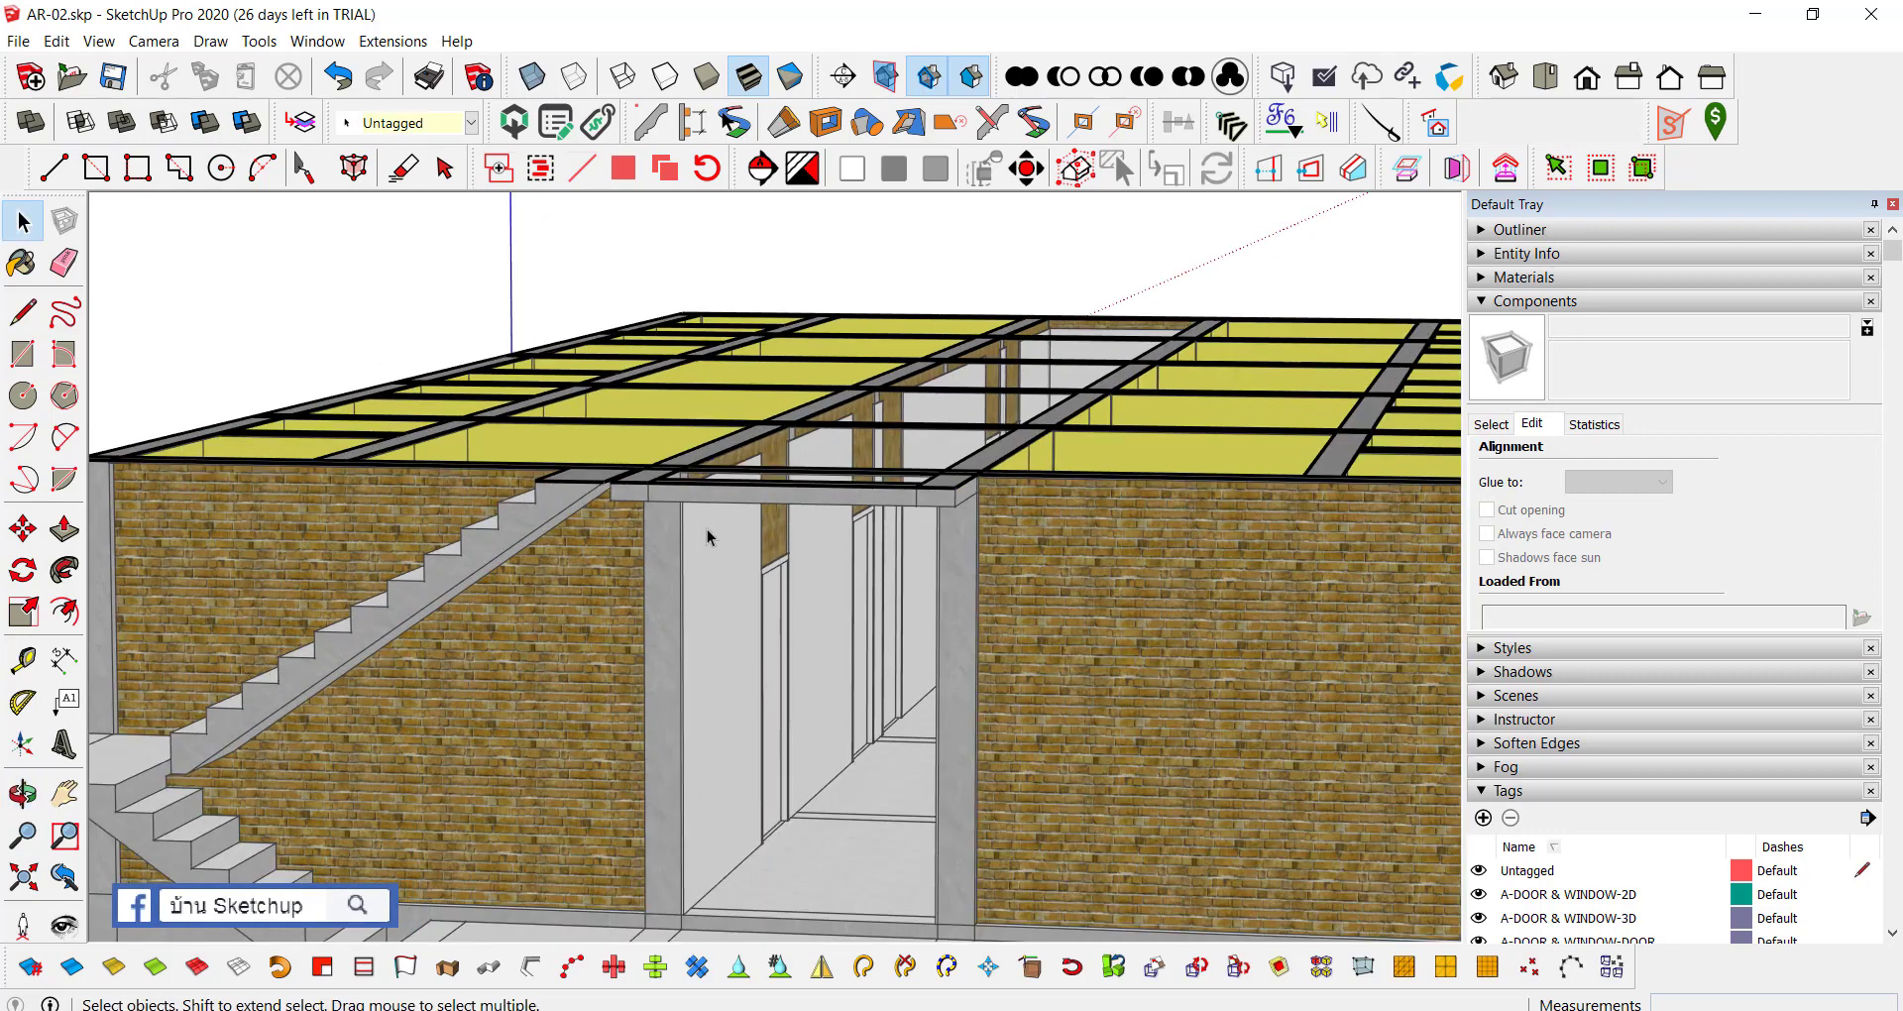
{"action": "double_click", "coordinate": [707, 536]}
{"action": "scroll", "coordinate": [707, 536], "scroll_direction": "up", "scroll_amount": 2}
{"action": "key", "text": "Escape"}
{"action": "scroll", "coordinate": [664, 542], "scroll_direction": "up", "scroll_amount": 3}
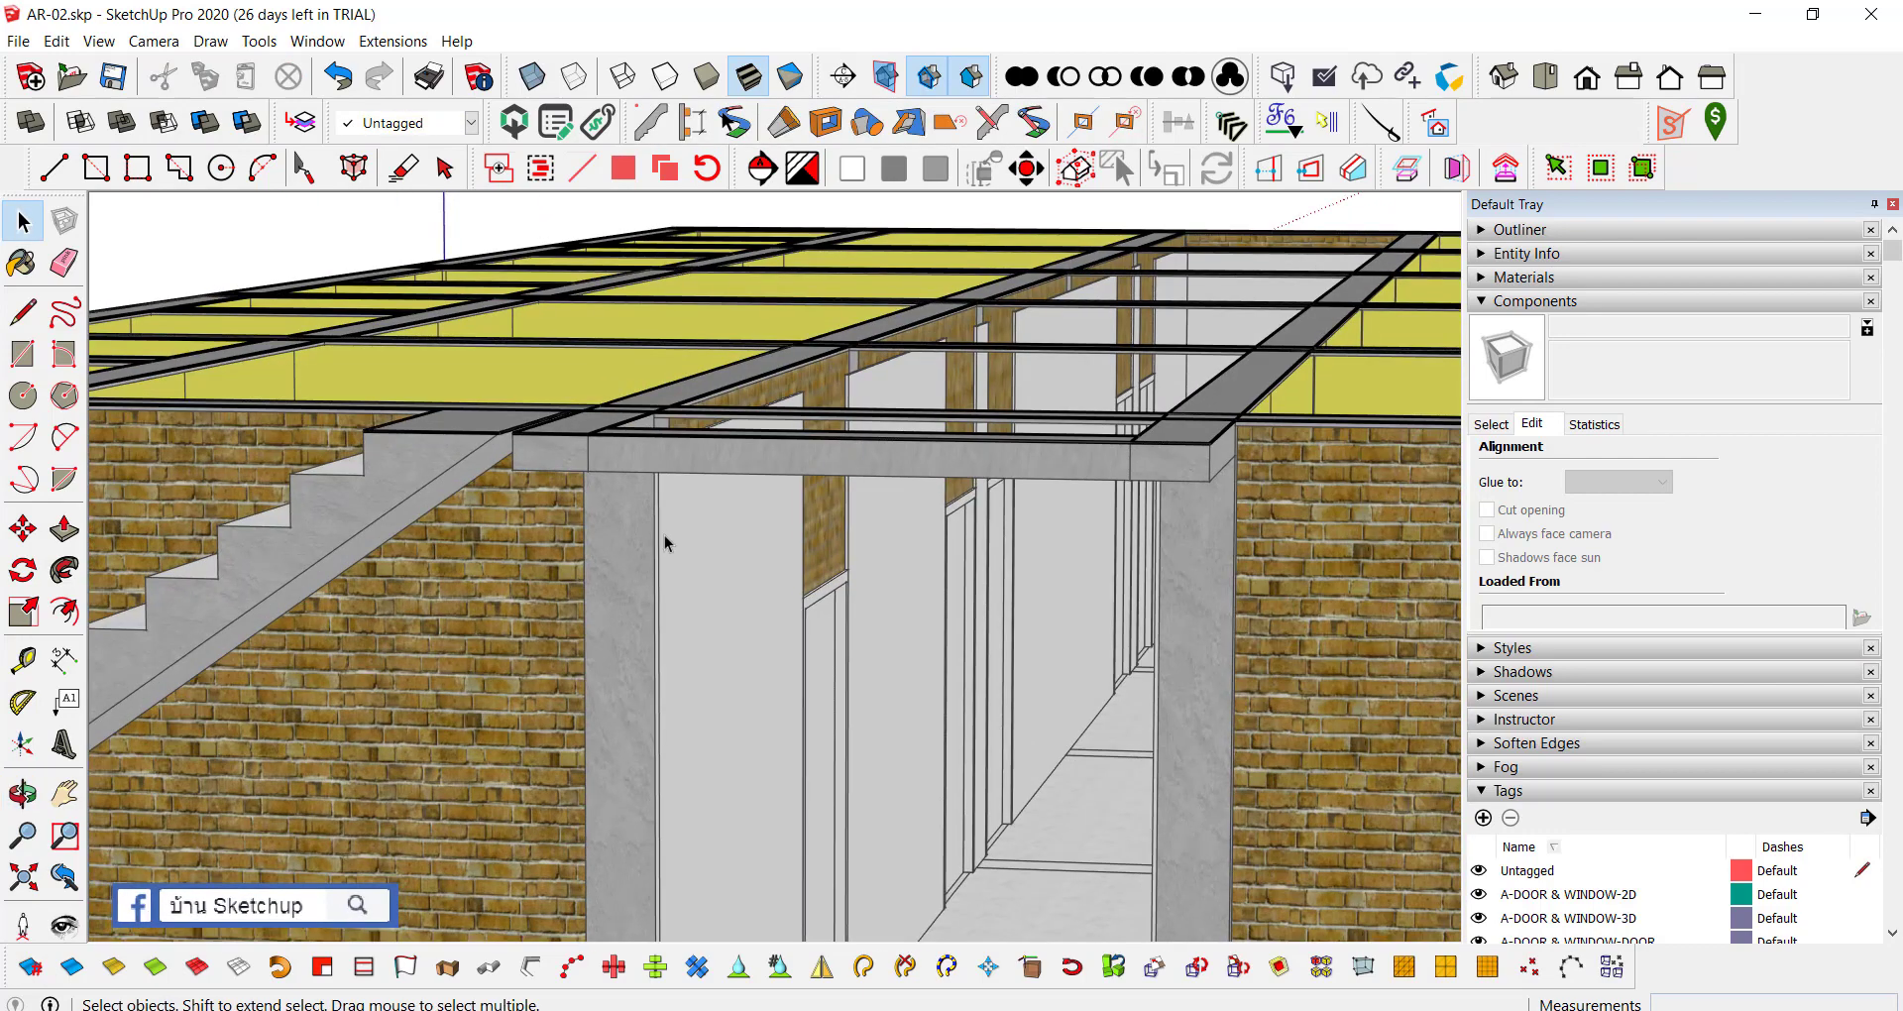
{"action": "double_click", "coordinate": [658, 522]}
Step: View the panels from the Right view, then from the Iso view
{"action": "key", "text": "F4"}
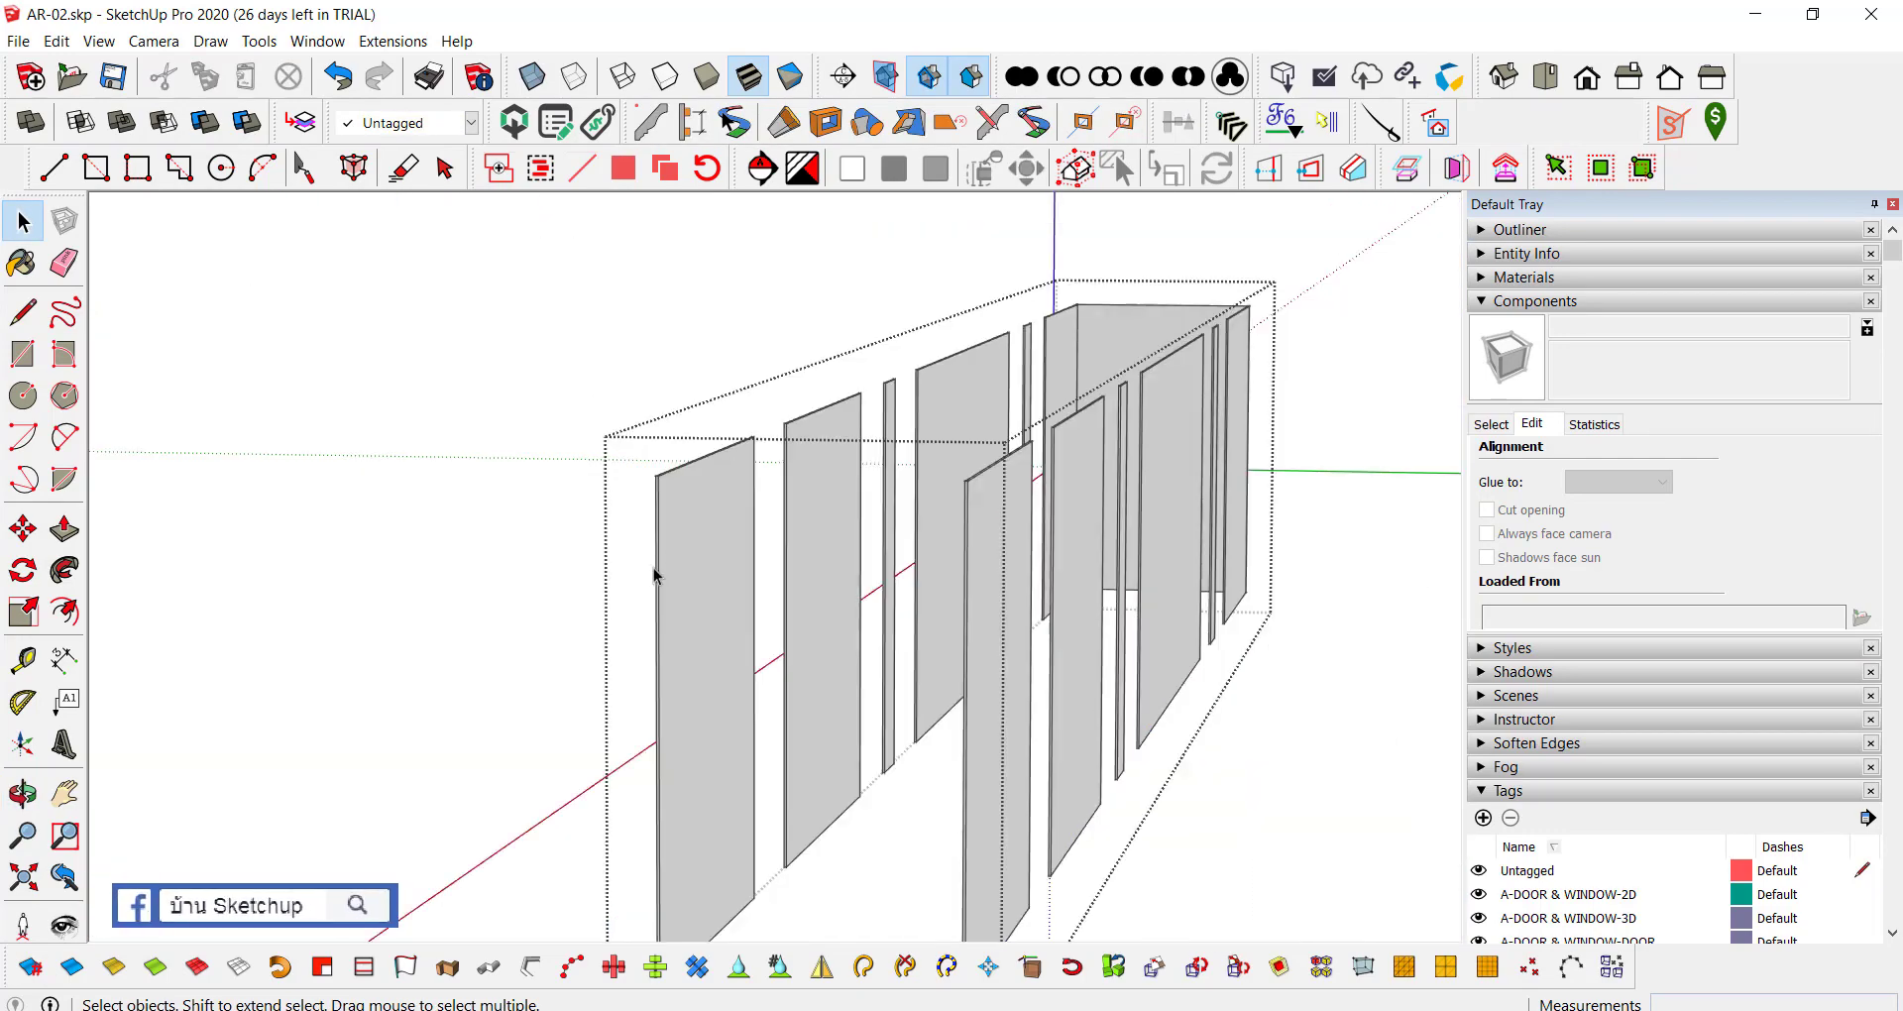
{"action": "key", "text": "F8"}
{"action": "scroll", "coordinate": [692, 666], "scroll_direction": "up", "scroll_amount": 3}
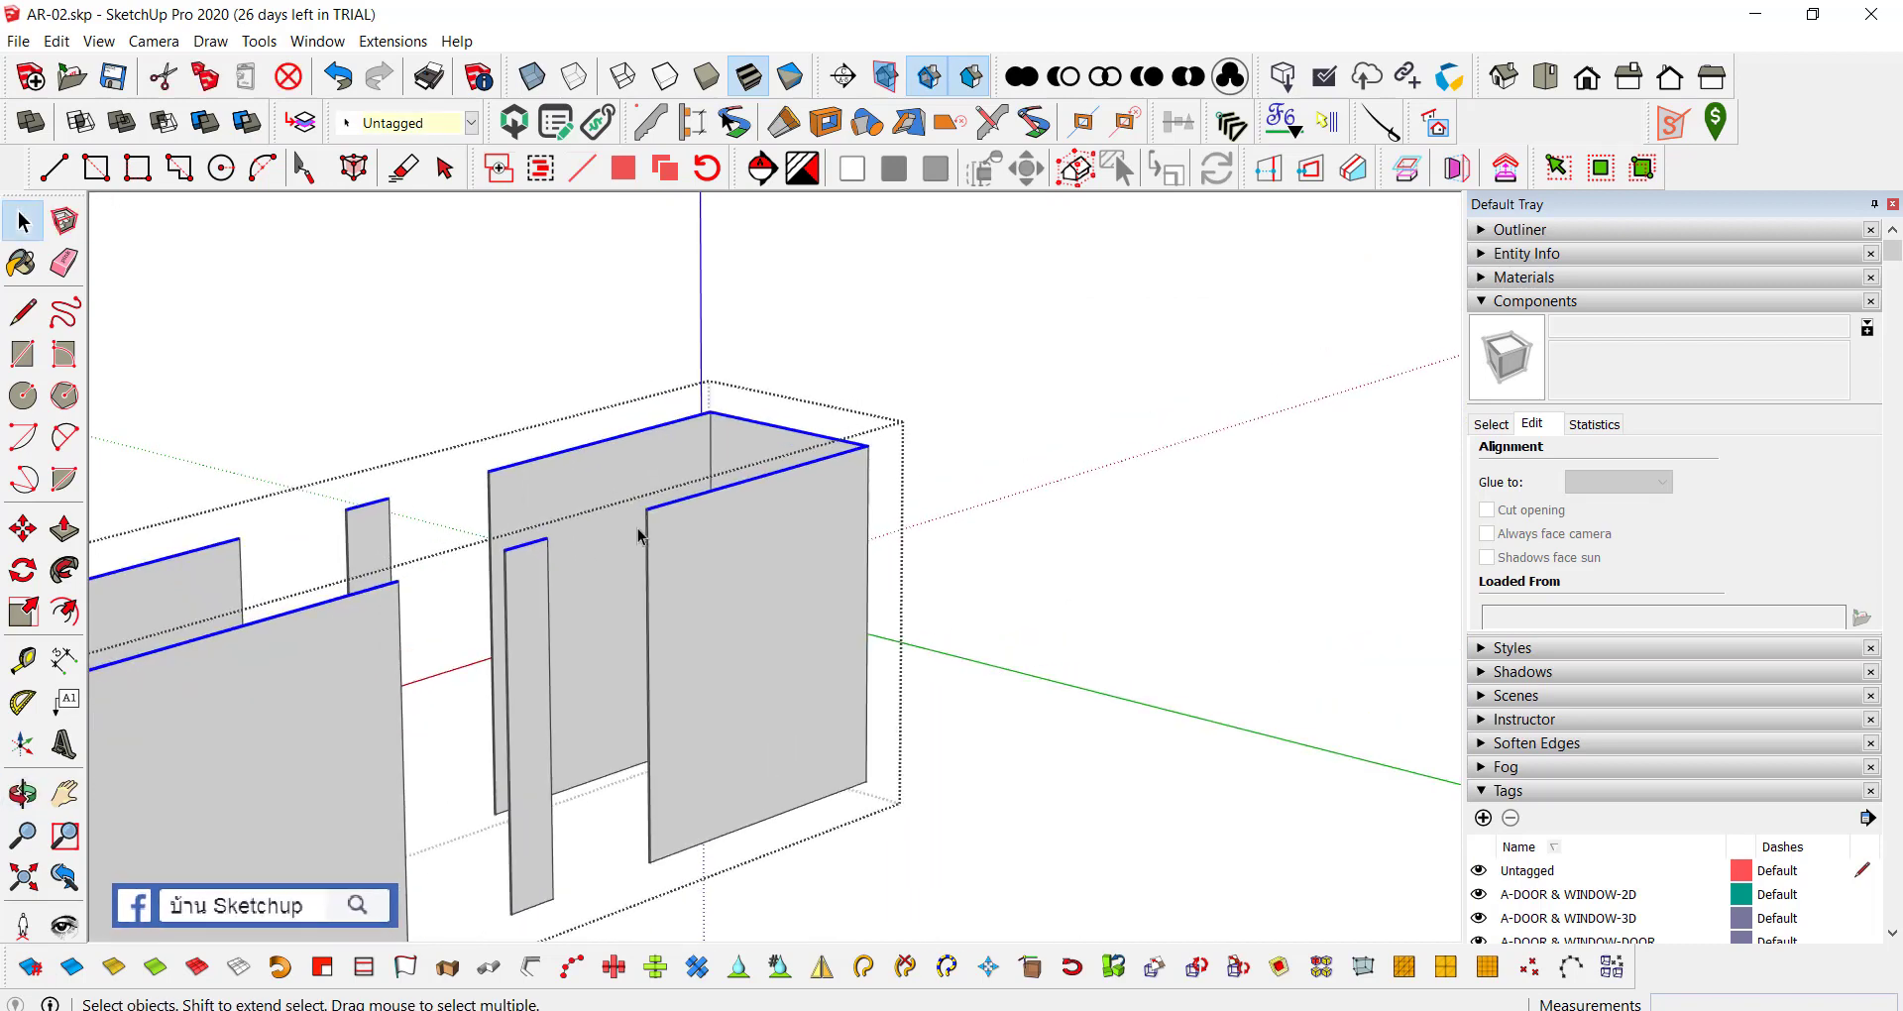
{"action": "scroll", "coordinate": [705, 433], "scroll_direction": "up", "scroll_amount": 3}
Step: Move the wall panel's top edge up 0.1 m, then undo it
{"action": "key", "text": "m"}
{"action": "left_click", "coordinate": [632, 463]}
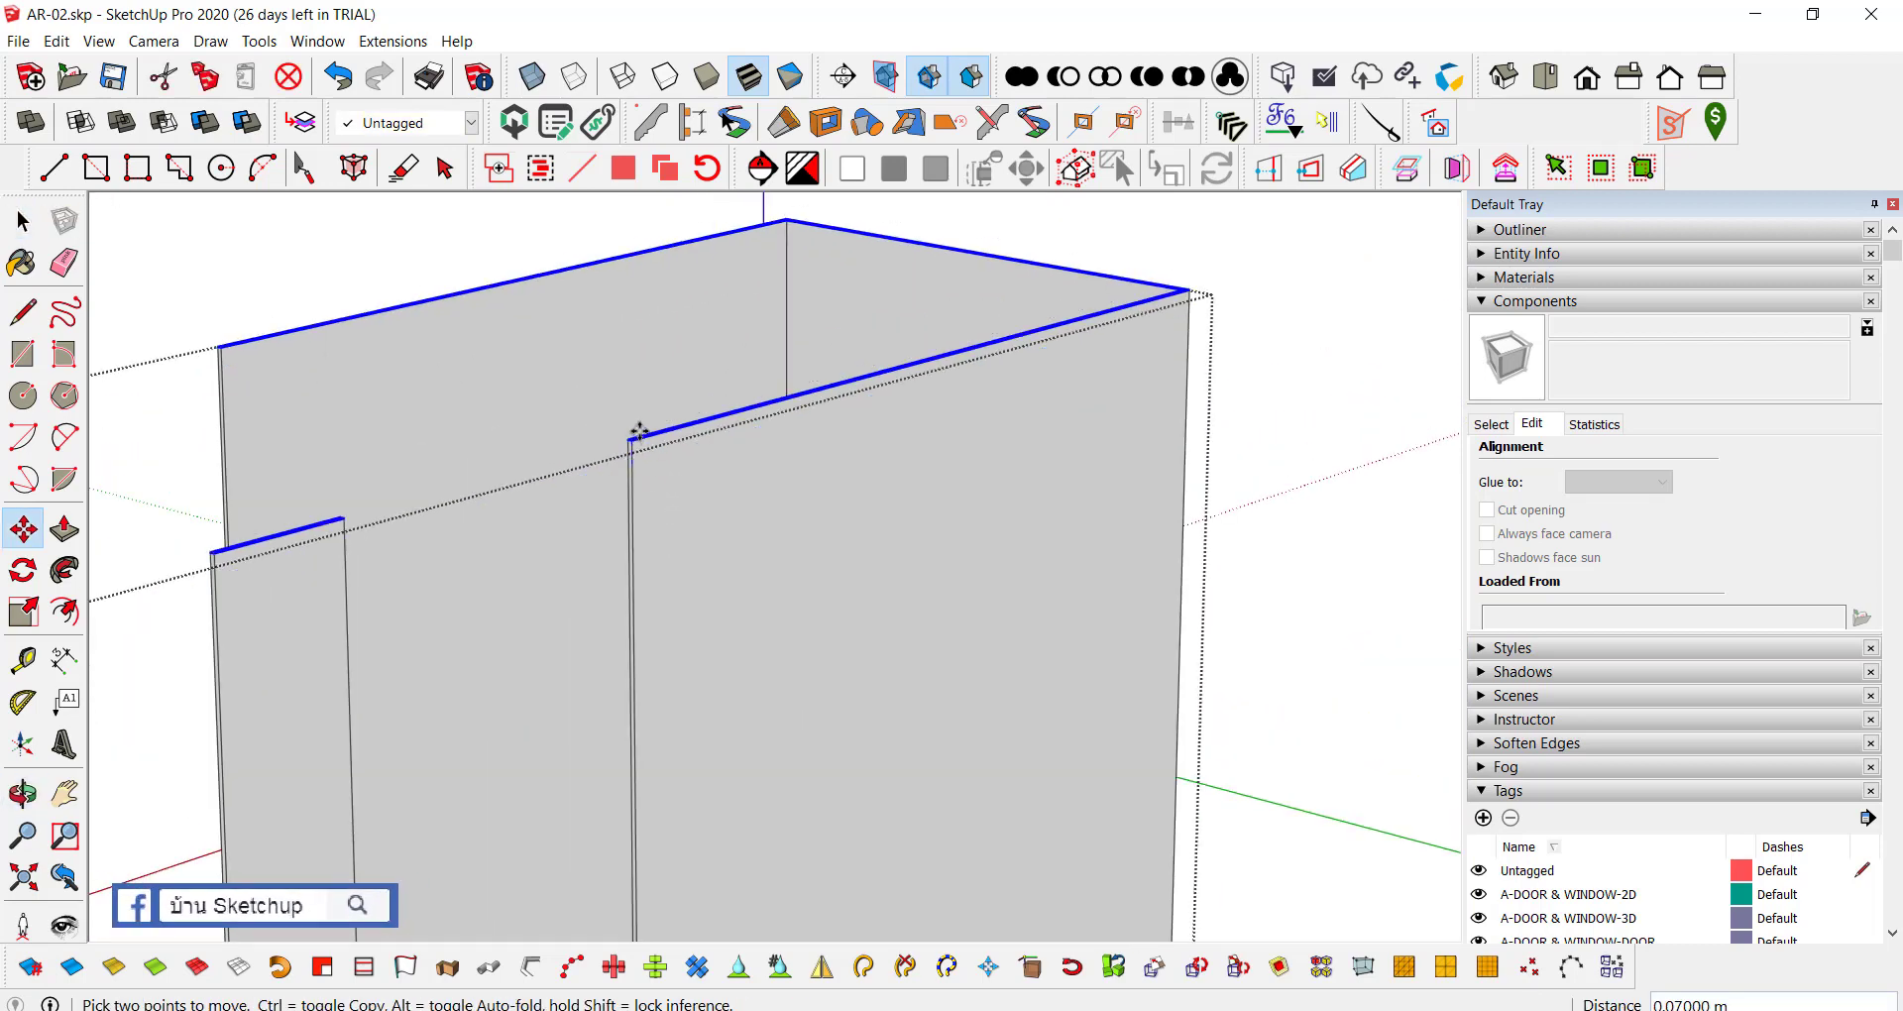
{"action": "scroll", "coordinate": [694, 416], "scroll_direction": "down", "scroll_amount": 3}
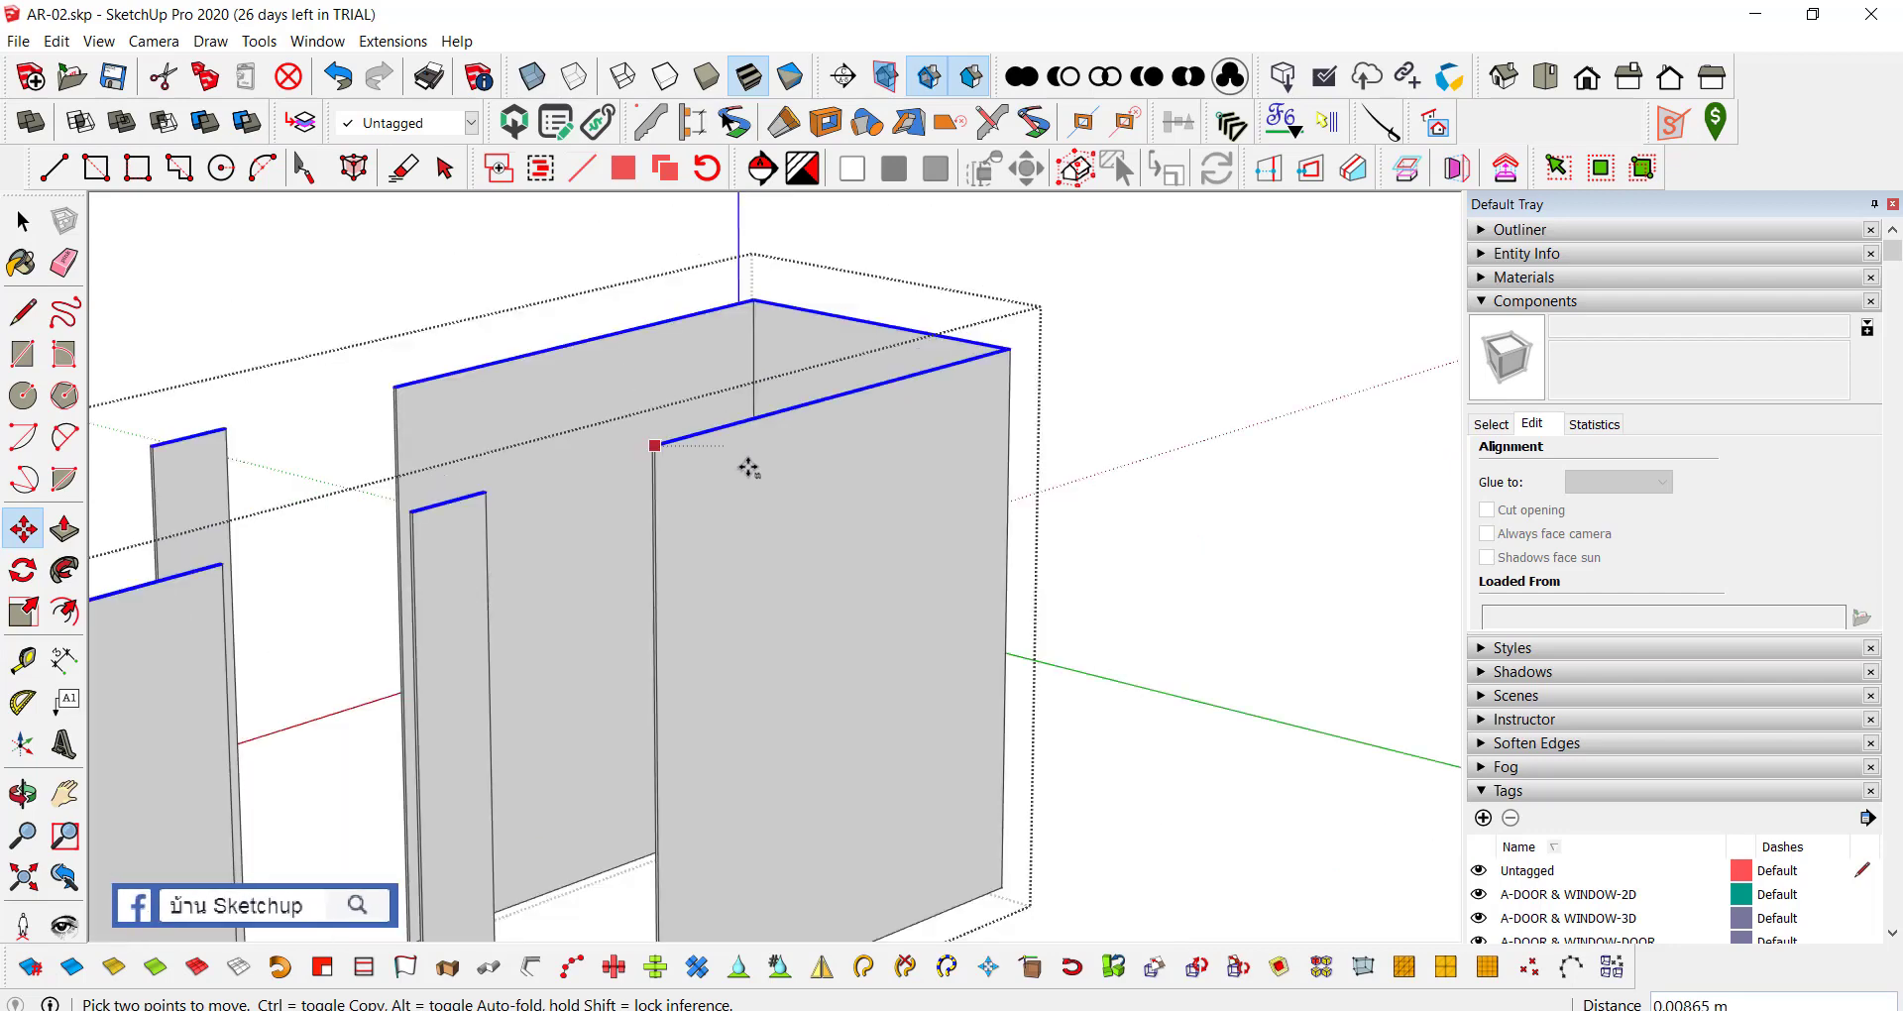
{"action": "scroll", "coordinate": [747, 467], "scroll_direction": "down", "scroll_amount": 3}
{"action": "scroll", "coordinate": [940, 508], "scroll_direction": "up", "scroll_amount": 2}
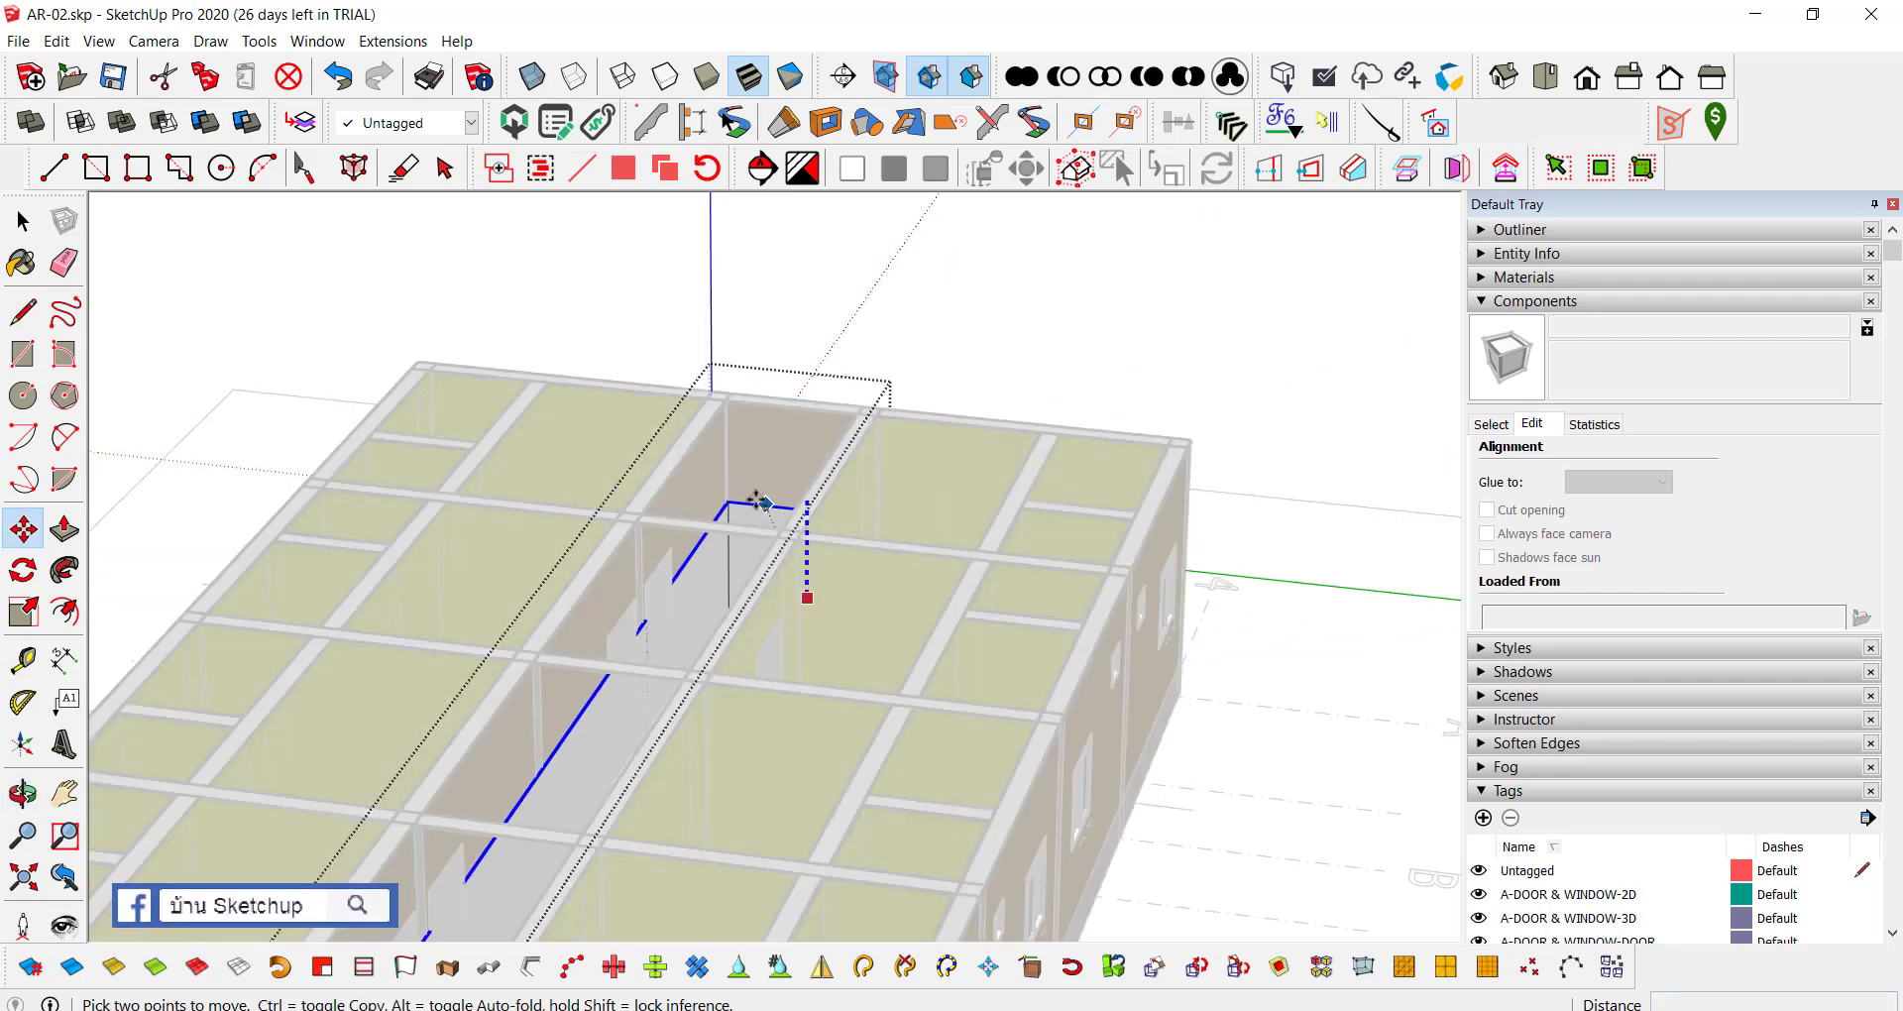
{"action": "scroll", "coordinate": [808, 526], "scroll_direction": "up", "scroll_amount": 2}
{"action": "scroll", "coordinate": [828, 502], "scroll_direction": "up", "scroll_amount": 2}
{"action": "scroll", "coordinate": [710, 408], "scroll_direction": "up", "scroll_amount": 2}
{"action": "scroll", "coordinate": [669, 380], "scroll_direction": "up", "scroll_amount": 2}
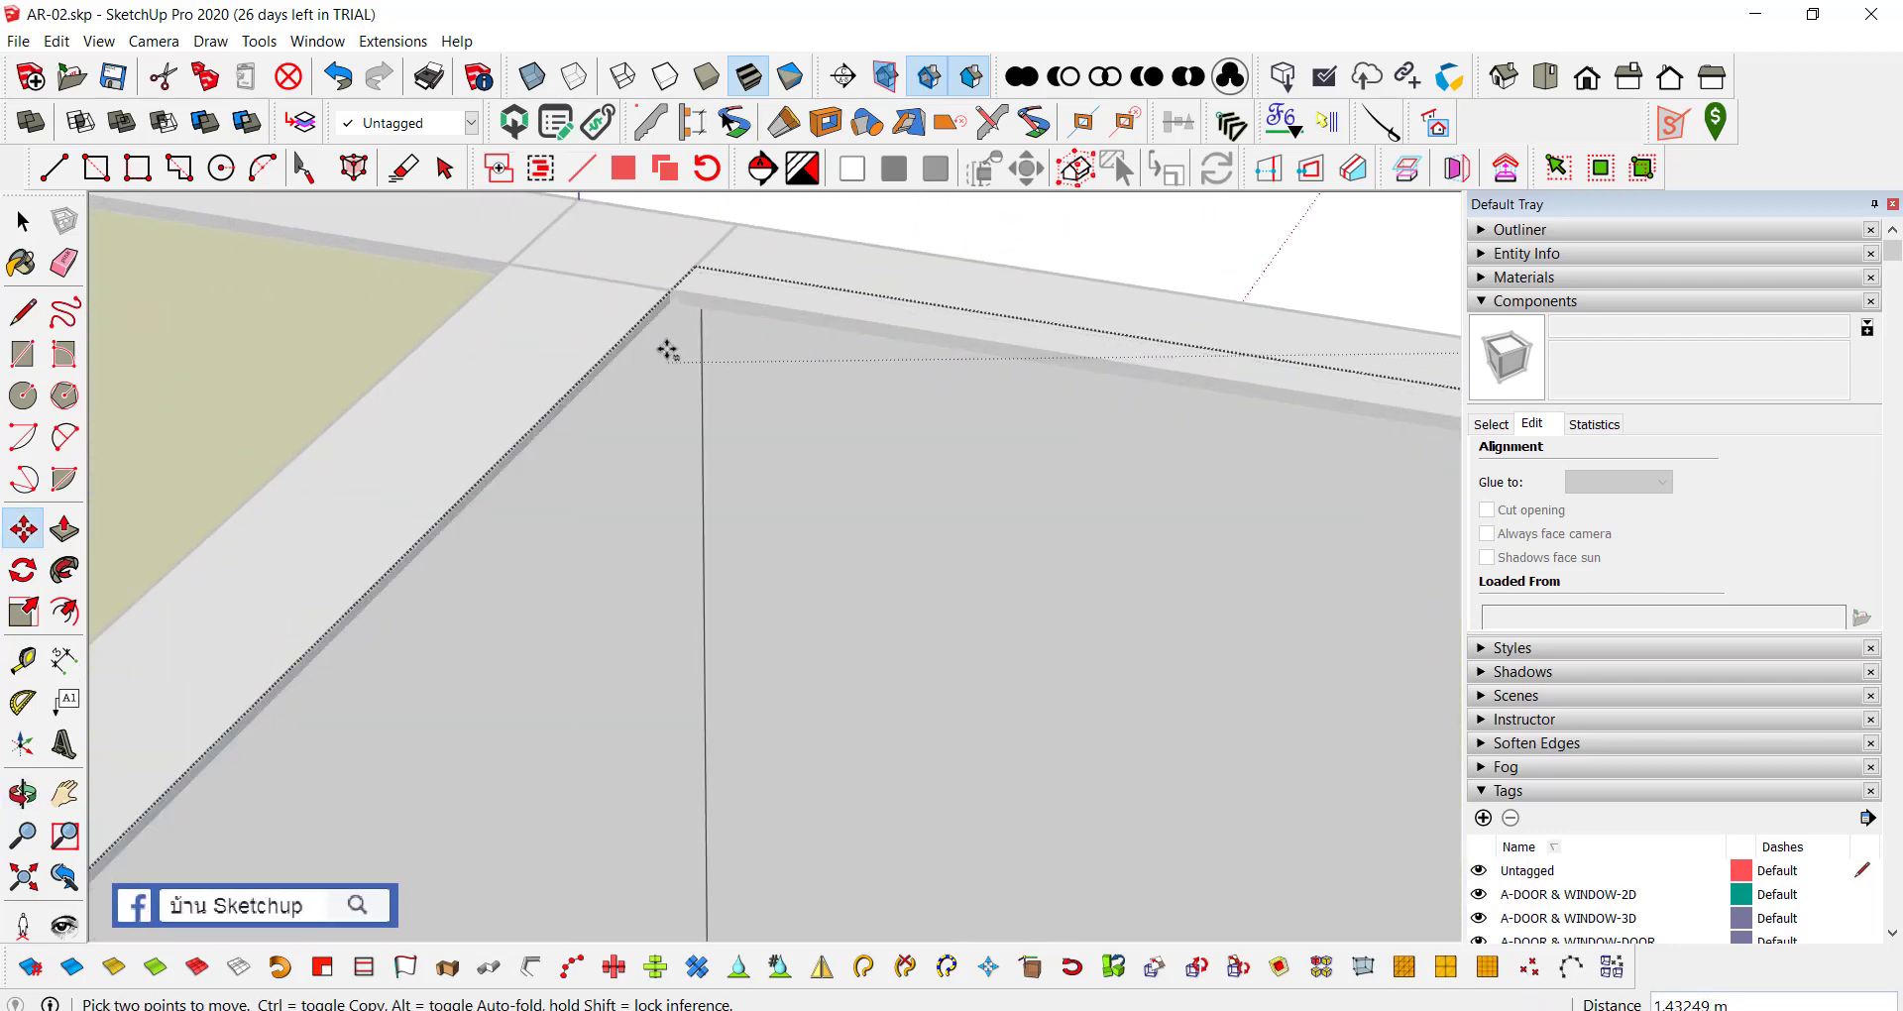
{"action": "scroll", "coordinate": [667, 353], "scroll_direction": "up", "scroll_amount": 1}
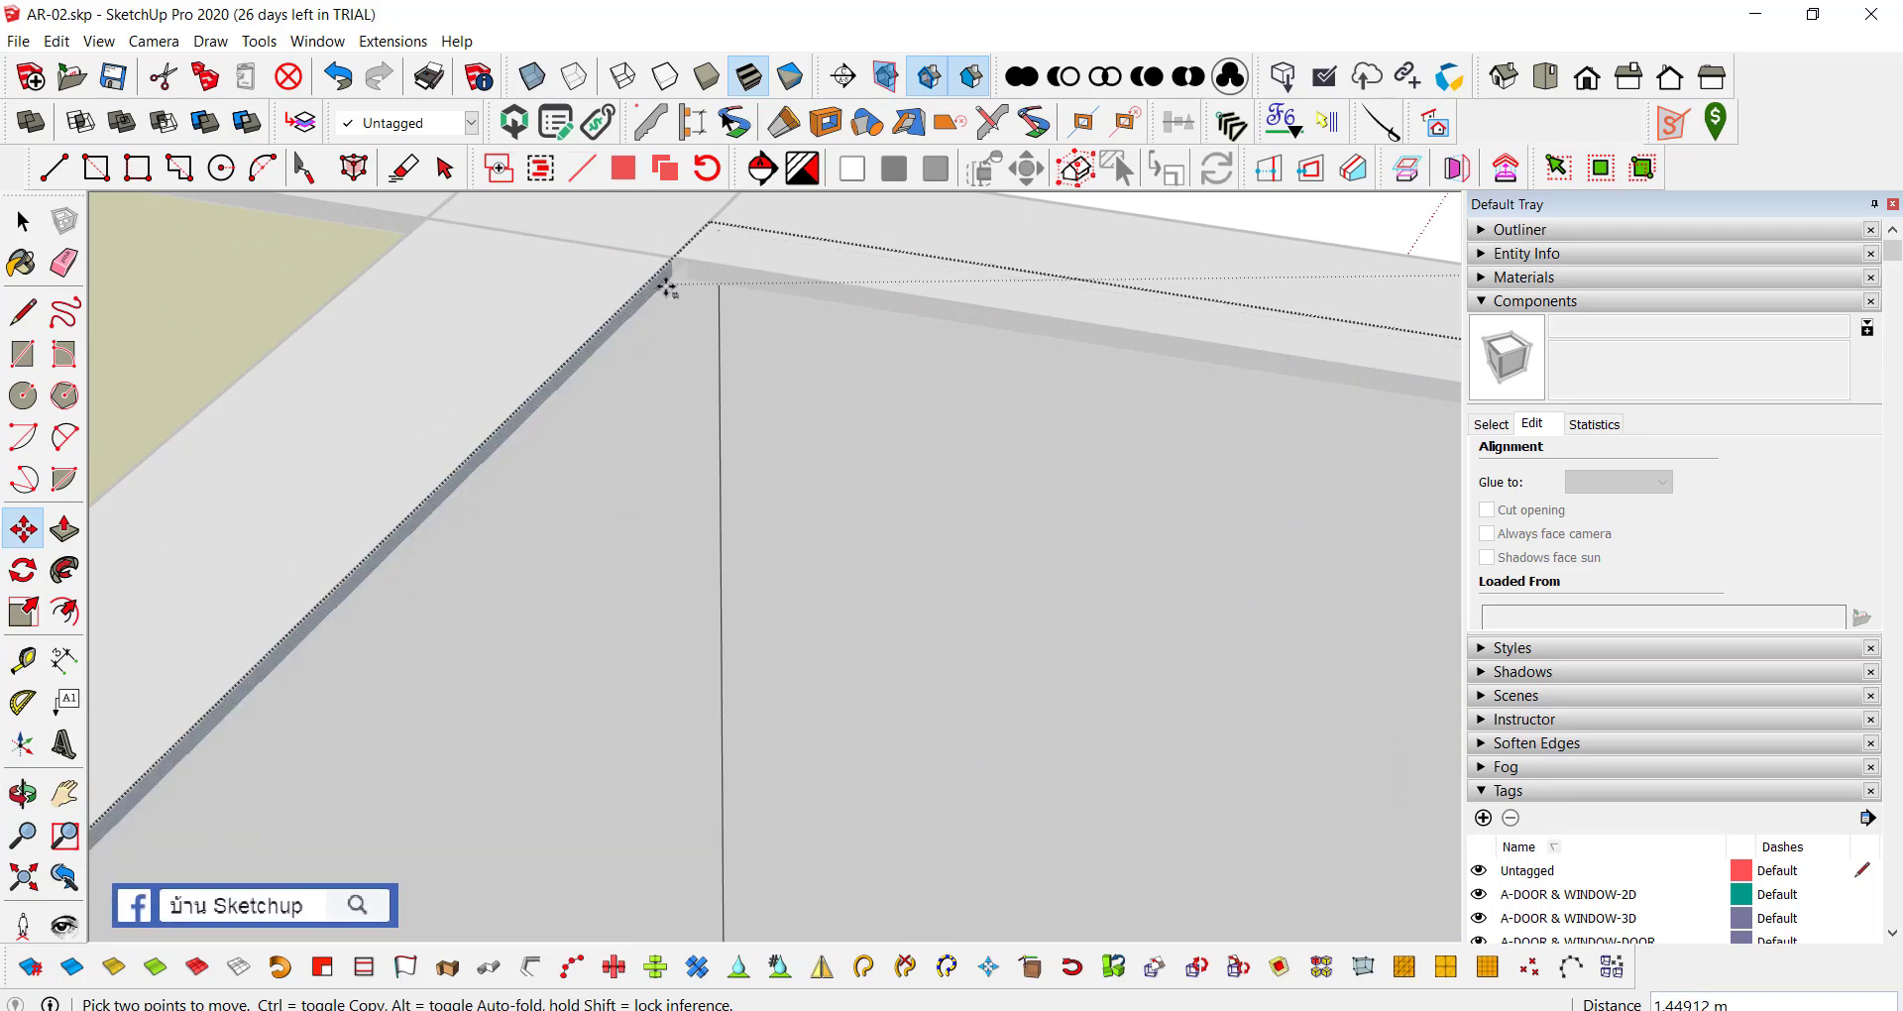
{"action": "type", "text": "0.1"}
{"action": "key", "text": "Return"}
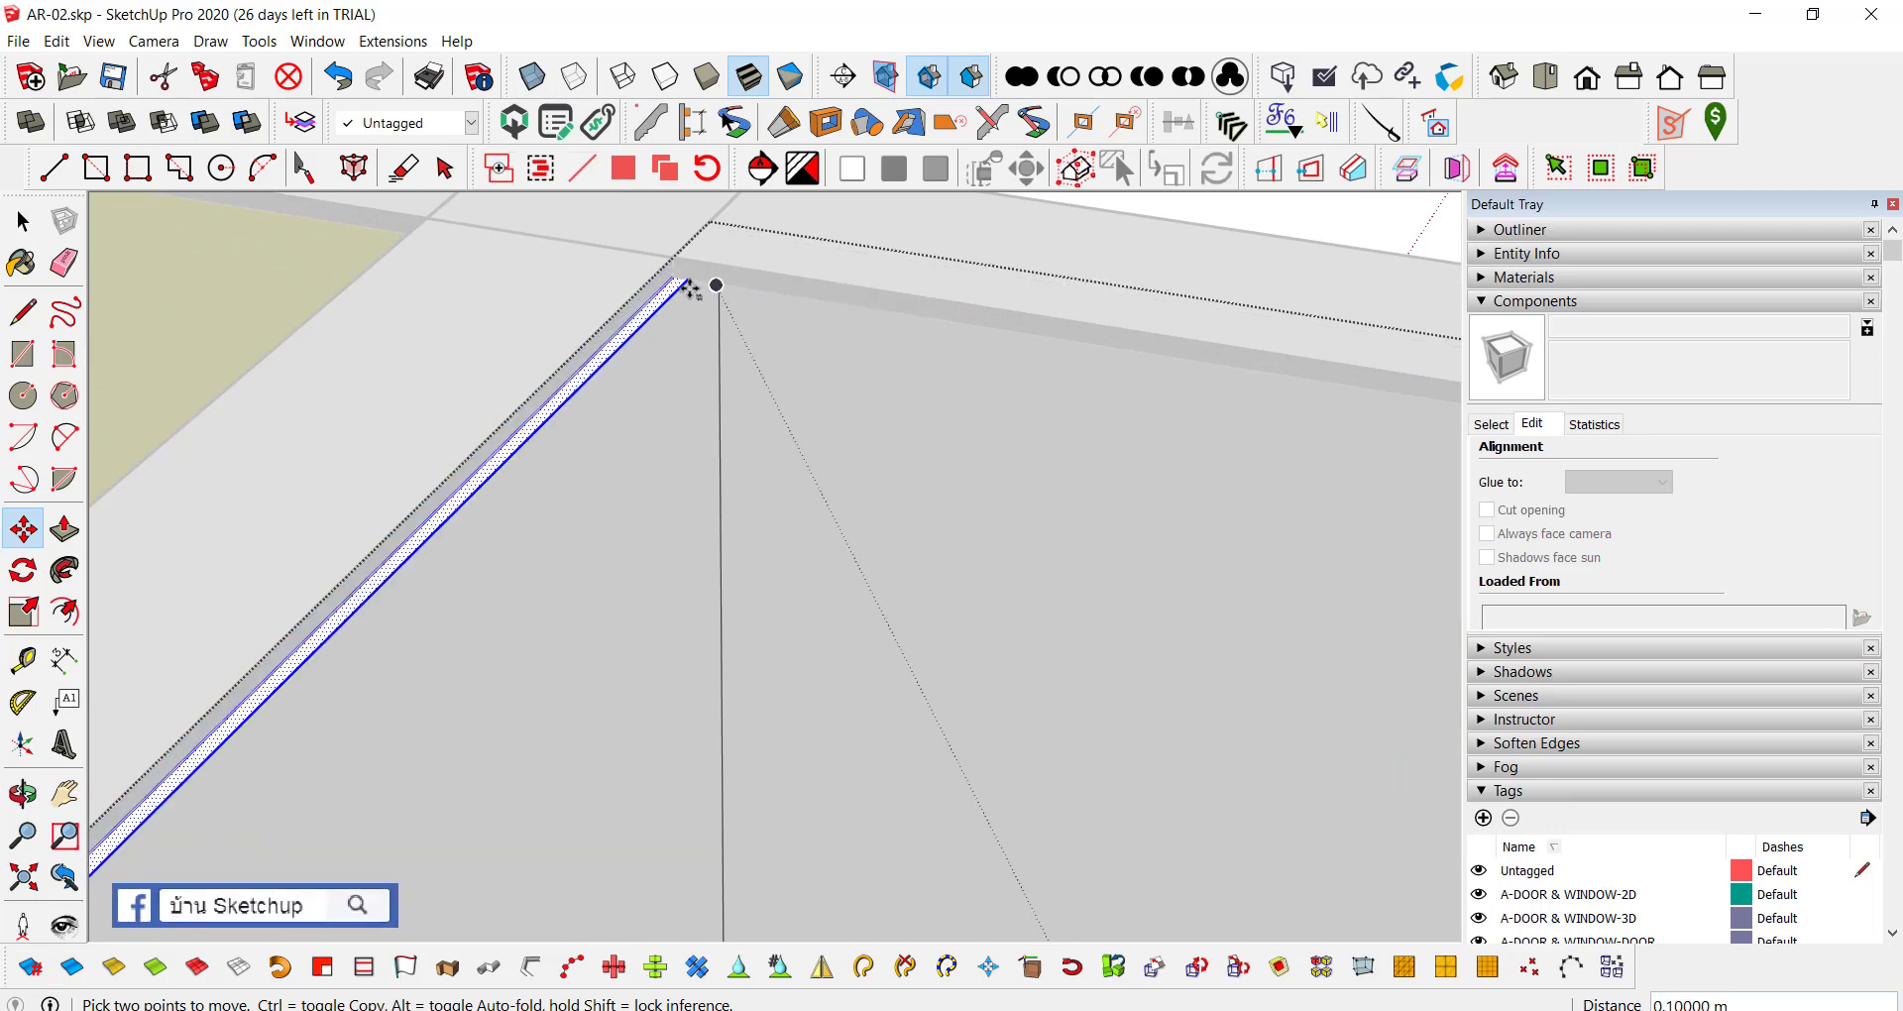
{"action": "key", "text": "ctrl+z"}
Step: Inspect the wall corner and abandon the move operation
{"action": "scroll", "coordinate": [667, 277], "scroll_direction": "down", "scroll_amount": 3}
{"action": "mouse_move", "coordinate": [522, 370]}
{"action": "middle_mouse_down"}
{"action": "mouse_move", "coordinate": [1071, 599]}
{"action": "mouse_move", "coordinate": [924, 272]}
{"action": "middle_mouse_up"}
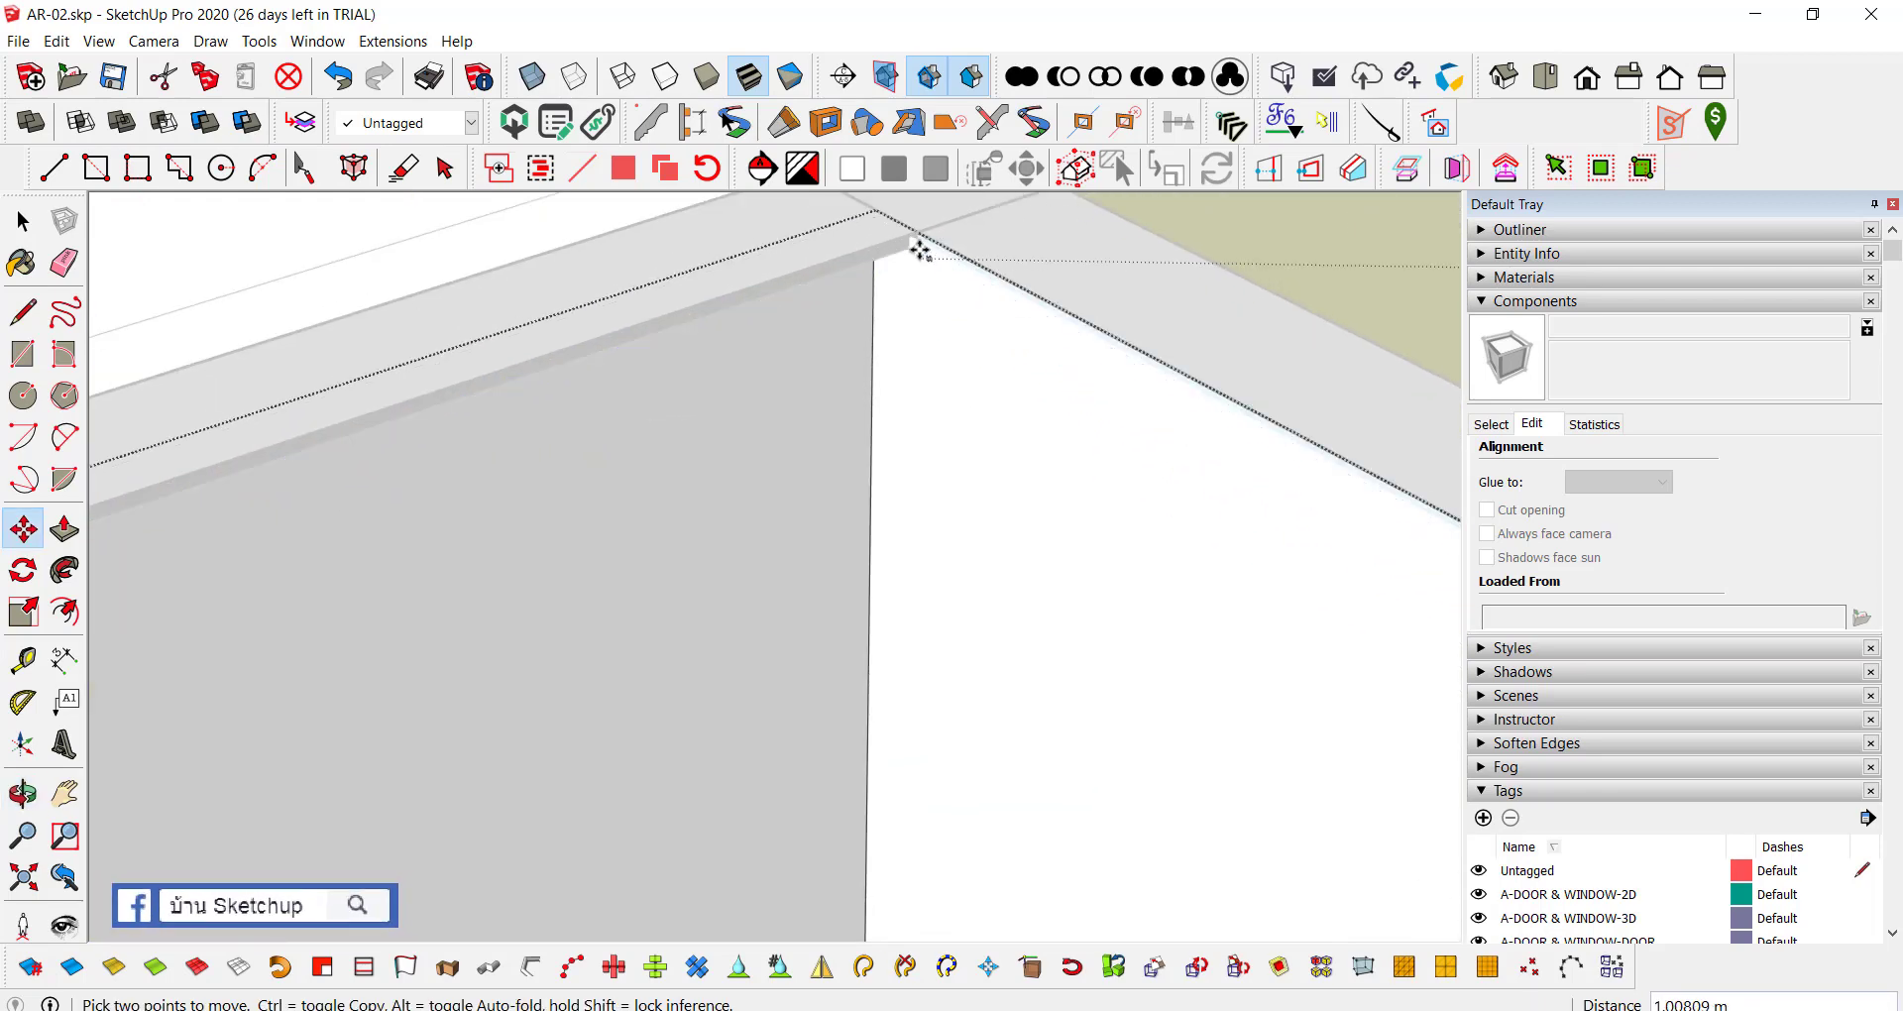
{"action": "scroll", "coordinate": [829, 285], "scroll_direction": "down", "scroll_amount": 2}
{"action": "key", "text": "space"}
{"action": "scroll", "coordinate": [807, 310], "scroll_direction": "down", "scroll_amount": 2}
Step: Zoom in on the wall panel and draw a vertical split line with the Line tool
{"action": "scroll", "coordinate": [607, 357], "scroll_direction": "down", "scroll_amount": 2}
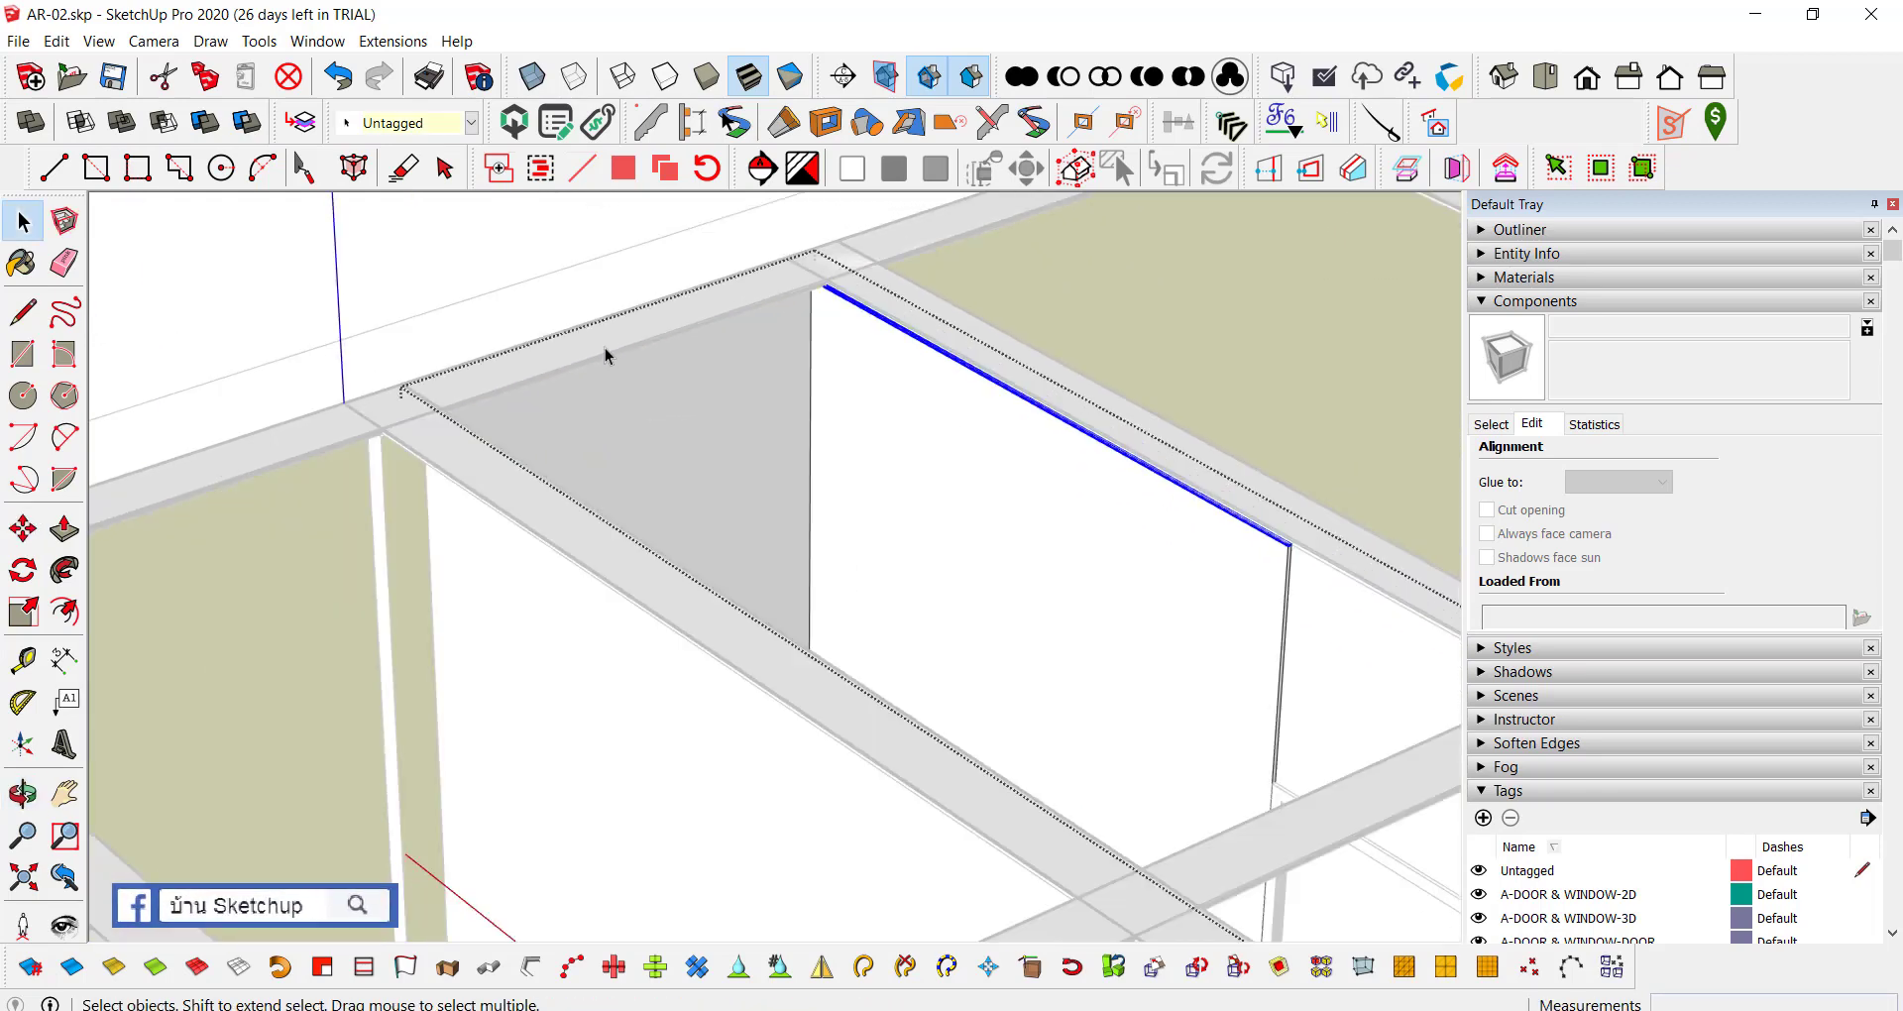
{"action": "scroll", "coordinate": [560, 393], "scroll_direction": "down", "scroll_amount": 2}
{"action": "scroll", "coordinate": [560, 393], "scroll_direction": "down", "scroll_amount": 2}
{"action": "mouse_move", "coordinate": [849, 427]}
{"action": "middle_mouse_down"}
{"action": "mouse_move", "coordinate": [1109, 459]}
{"action": "mouse_move", "coordinate": [515, 426]}
{"action": "mouse_move", "coordinate": [583, 474]}
{"action": "mouse_move", "coordinate": [832, 411]}
{"action": "mouse_move", "coordinate": [1112, 508]}
{"action": "mouse_move", "coordinate": [642, 499]}
{"action": "mouse_move", "coordinate": [468, 544]}
{"action": "mouse_move", "coordinate": [565, 480]}
{"action": "middle_mouse_up"}
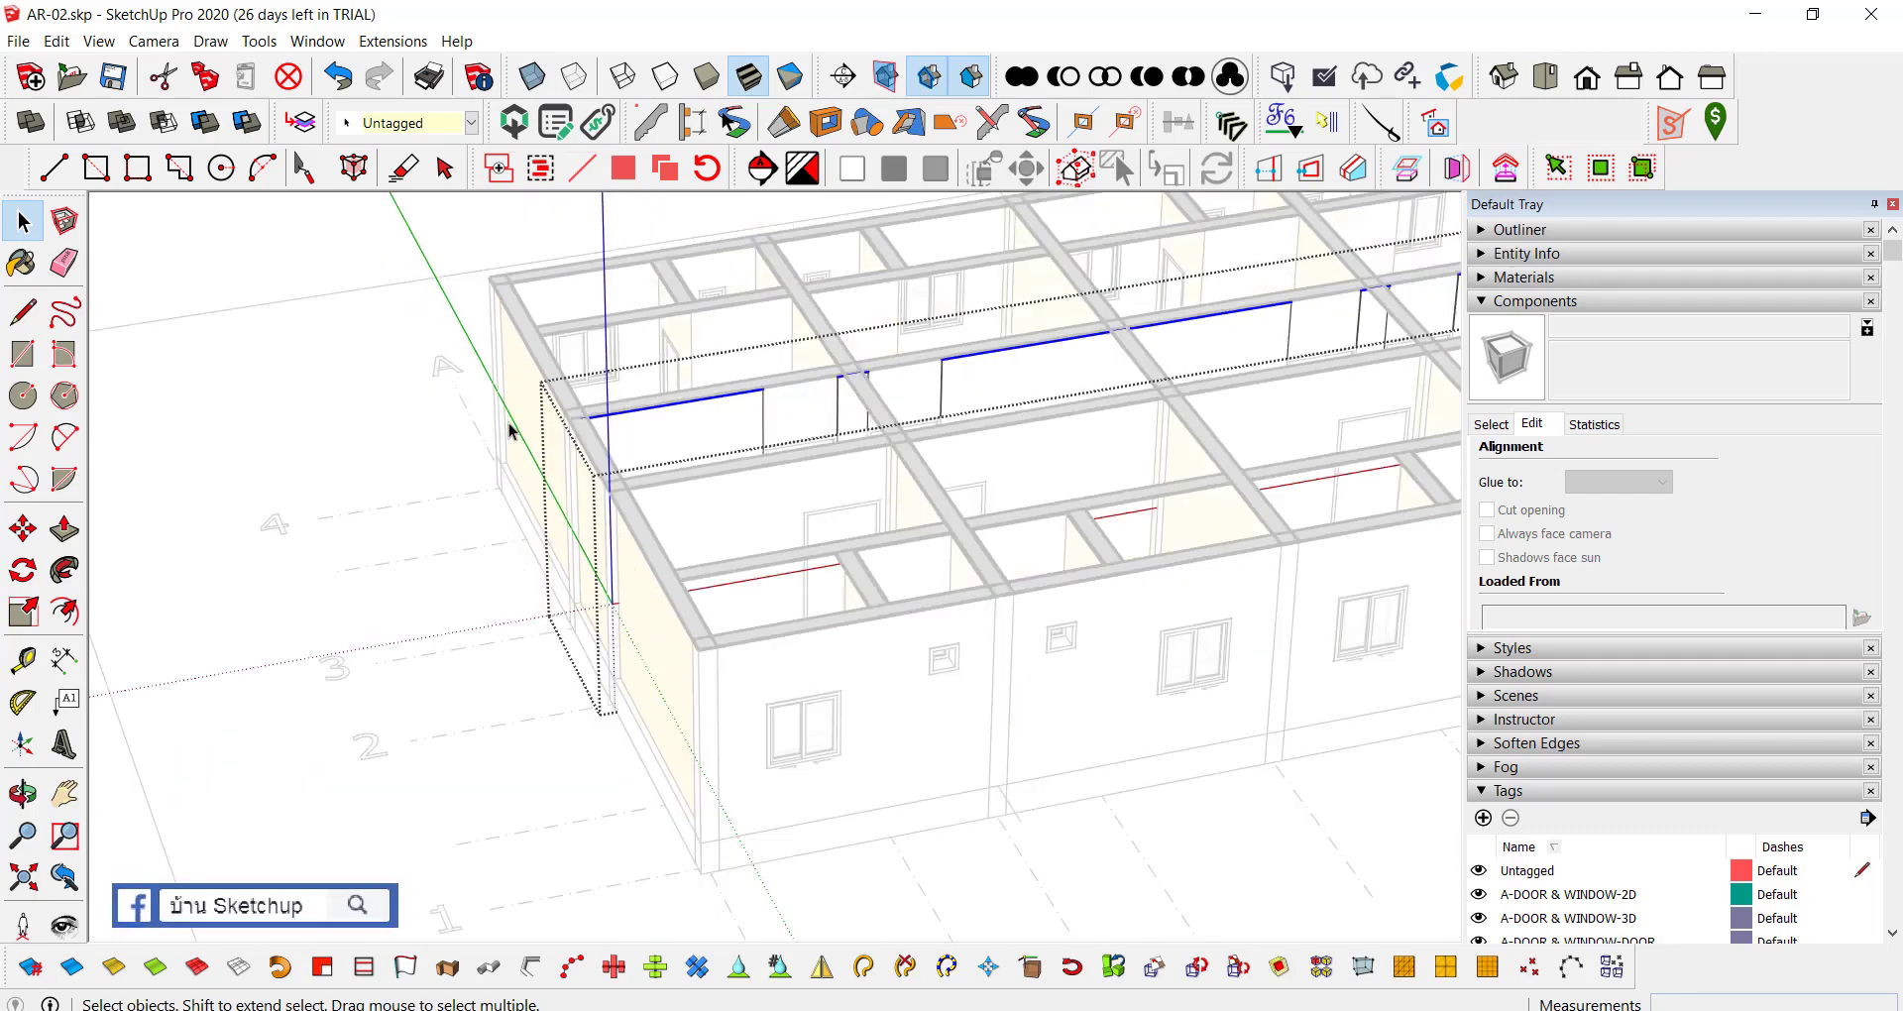
{"action": "scroll", "coordinate": [645, 496], "scroll_direction": "up", "scroll_amount": 2}
{"action": "scroll", "coordinate": [634, 500], "scroll_direction": "up", "scroll_amount": 2}
{"action": "scroll", "coordinate": [629, 503], "scroll_direction": "up", "scroll_amount": 2}
{"action": "scroll", "coordinate": [565, 479], "scroll_direction": "up", "scroll_amount": 3}
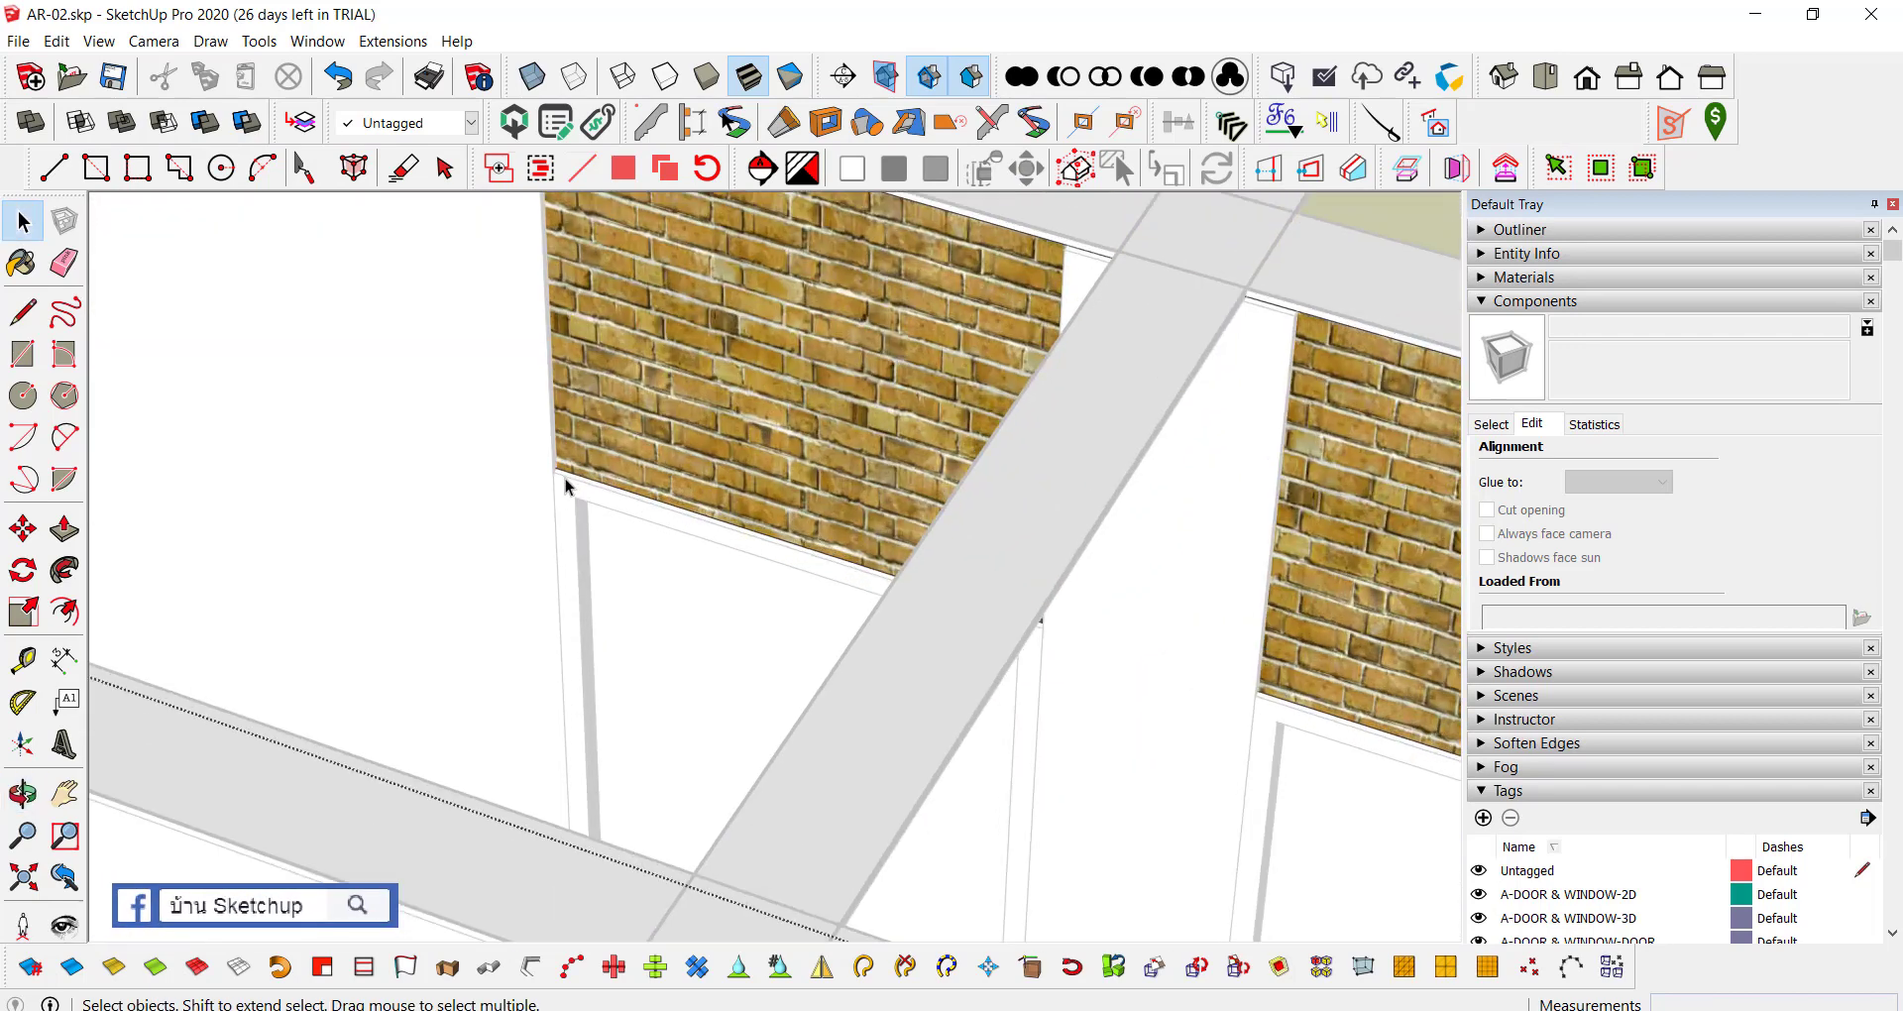
{"action": "scroll", "coordinate": [567, 469], "scroll_direction": "up", "scroll_amount": 2}
{"action": "scroll", "coordinate": [566, 469], "scroll_direction": "up", "scroll_amount": 2}
{"action": "scroll", "coordinate": [553, 468], "scroll_direction": "up", "scroll_amount": 1}
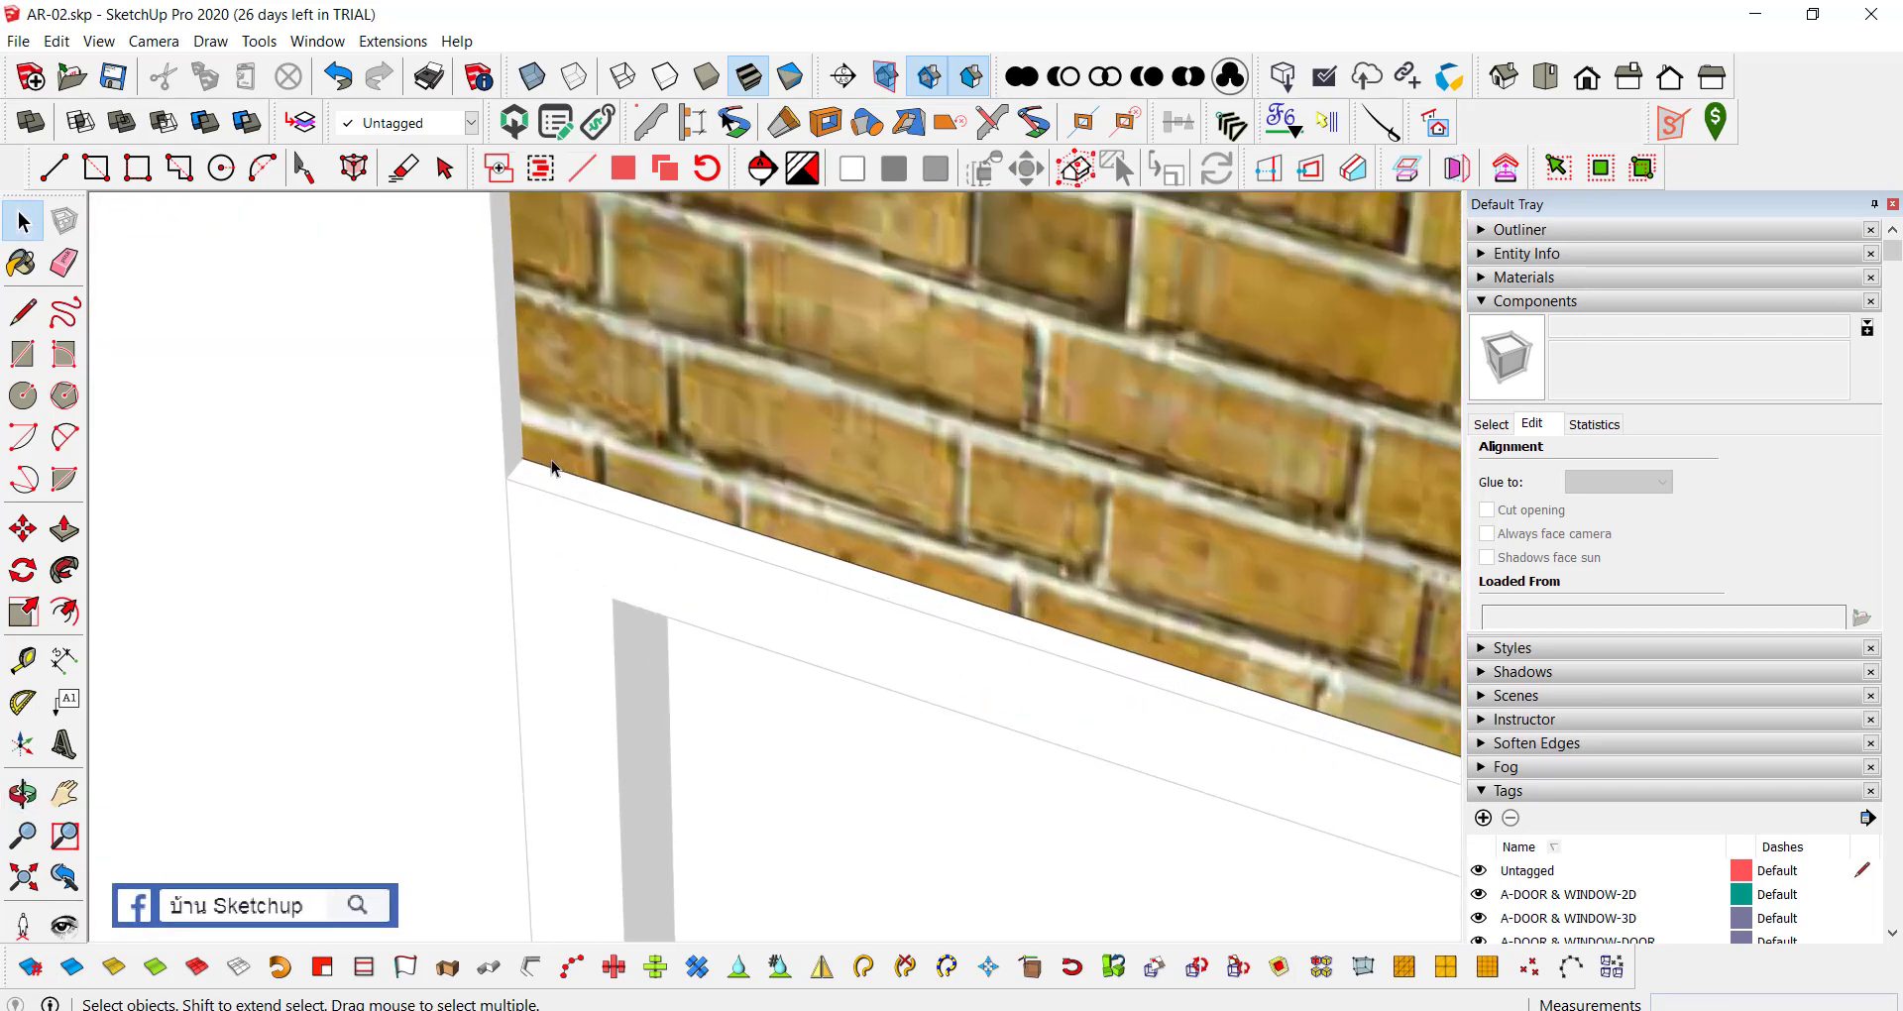
{"action": "key", "text": "l"}
{"action": "scroll", "coordinate": [535, 468], "scroll_direction": "up", "scroll_amount": 1}
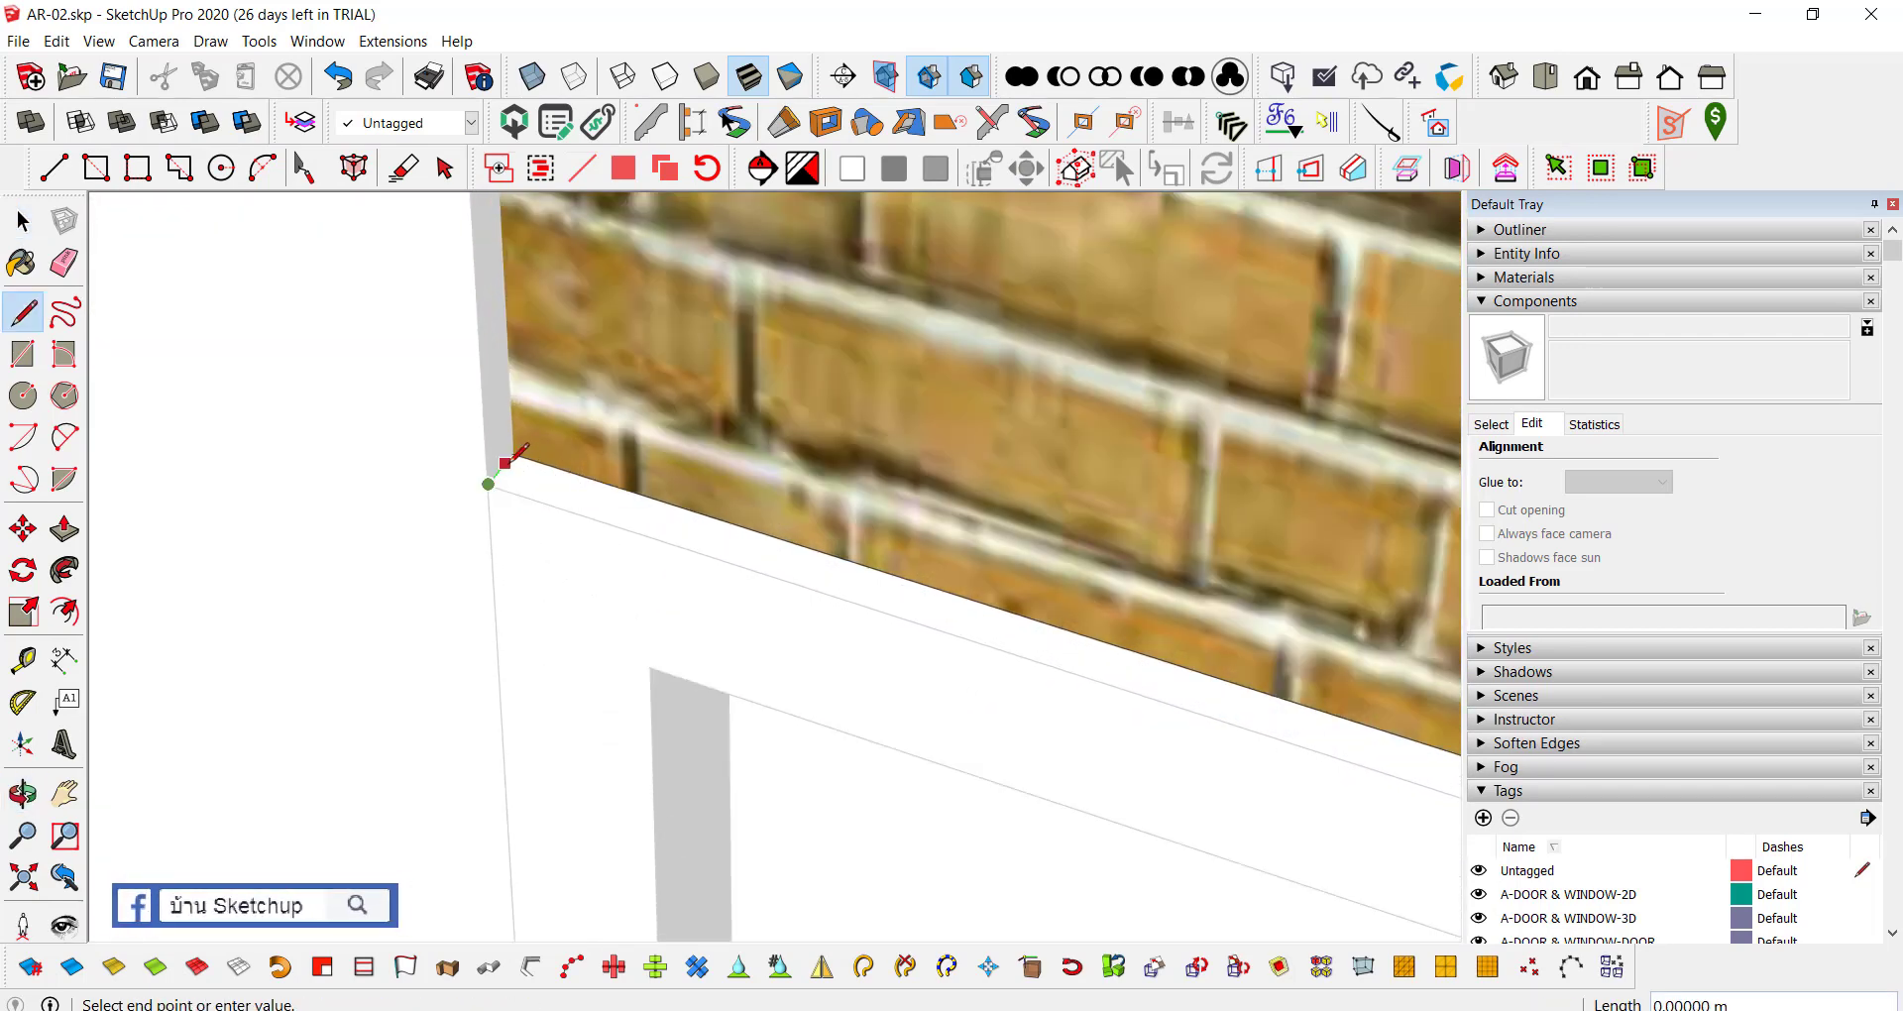
Step: Select the wall edge and its side face near the grey beam, then cancel the unfinished line
{"action": "scroll", "coordinate": [412, 498], "scroll_direction": "down", "scroll_amount": 2}
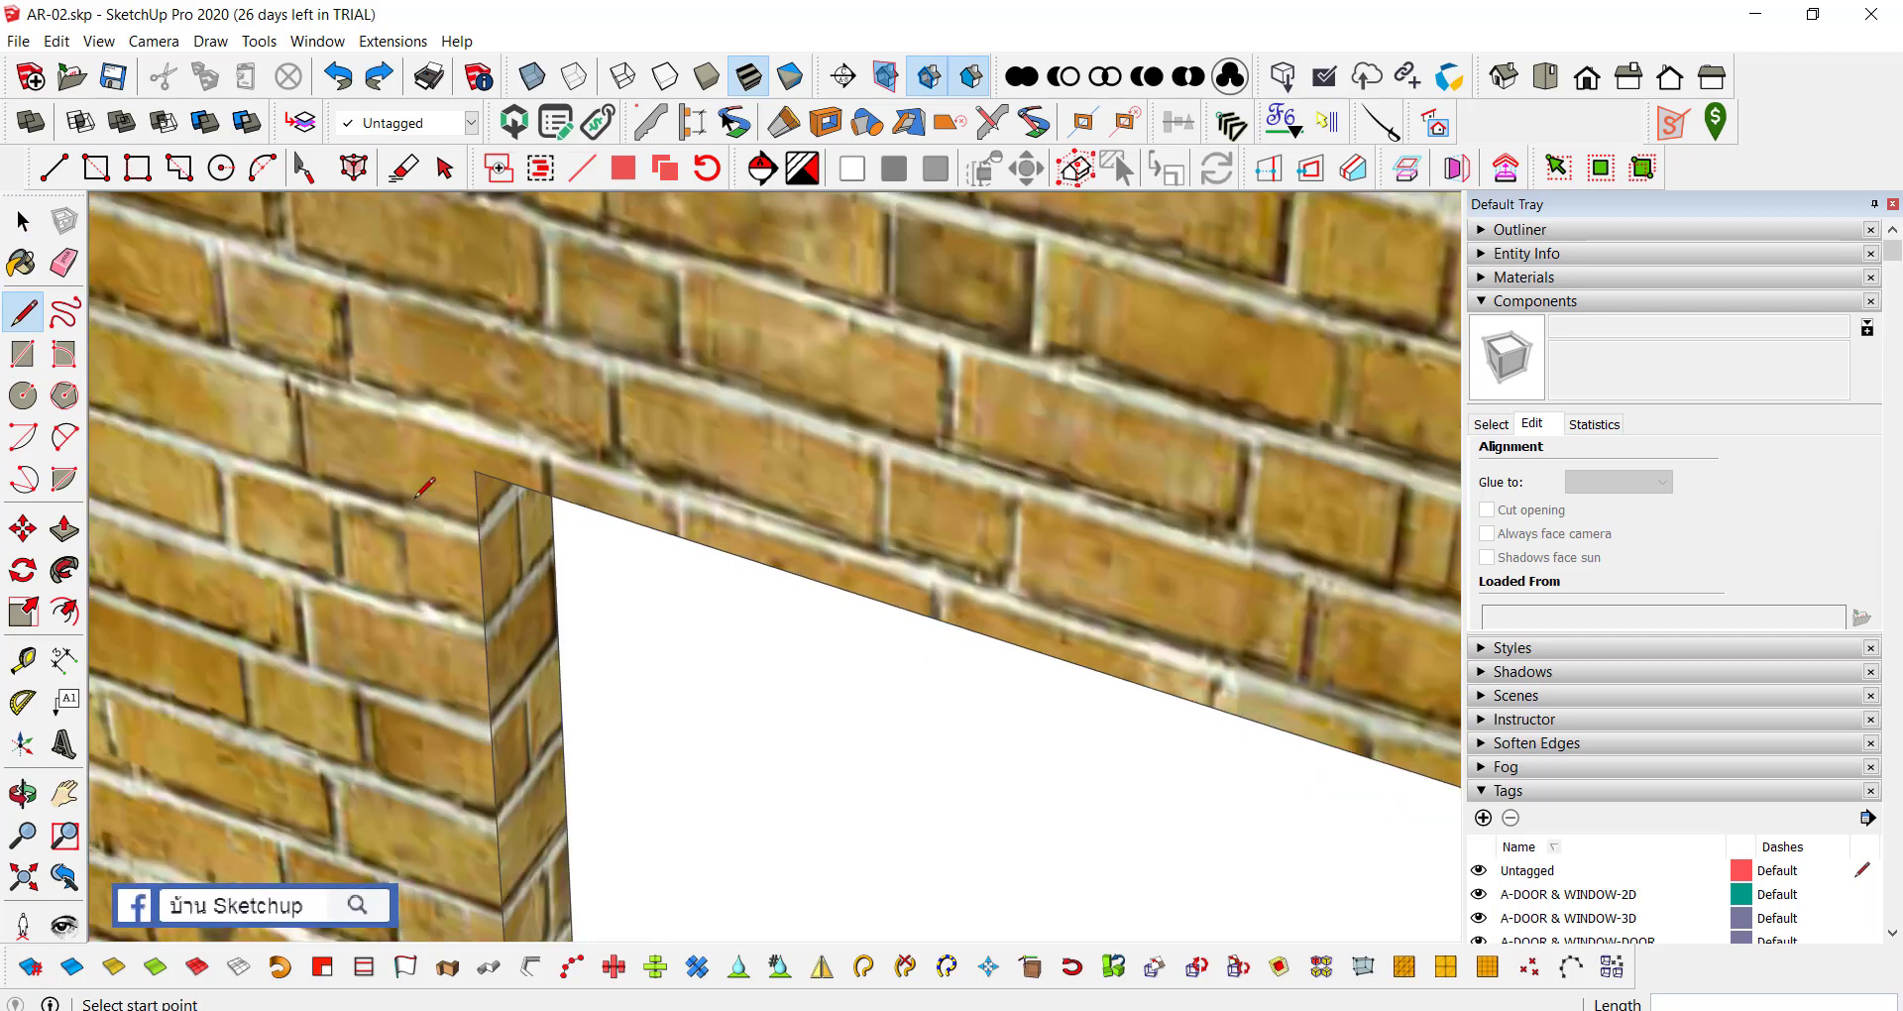
{"action": "scroll", "coordinate": [538, 536], "scroll_direction": "down", "scroll_amount": 3}
{"action": "middle_click_drag", "start_coordinate": [544, 543], "coordinate": [536, 552]}
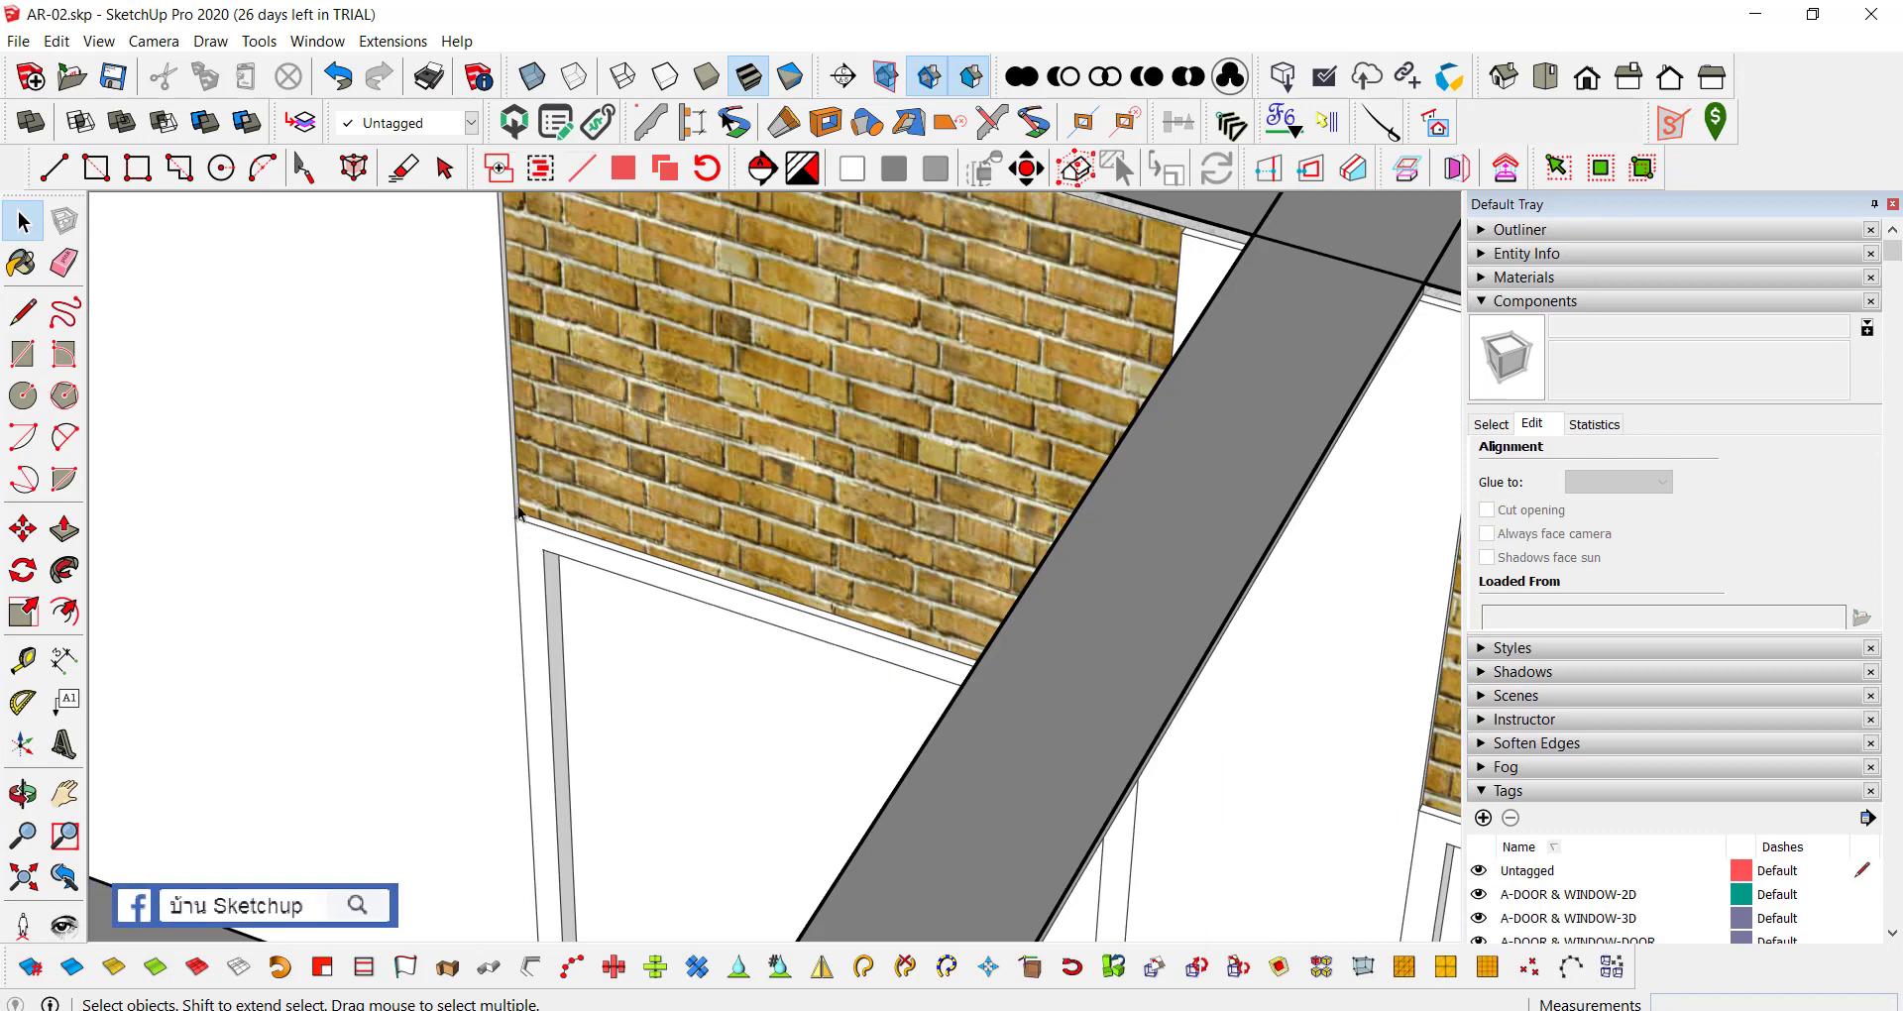
{"action": "key", "text": "Delete"}
{"action": "left_click", "coordinate": [515, 510]}
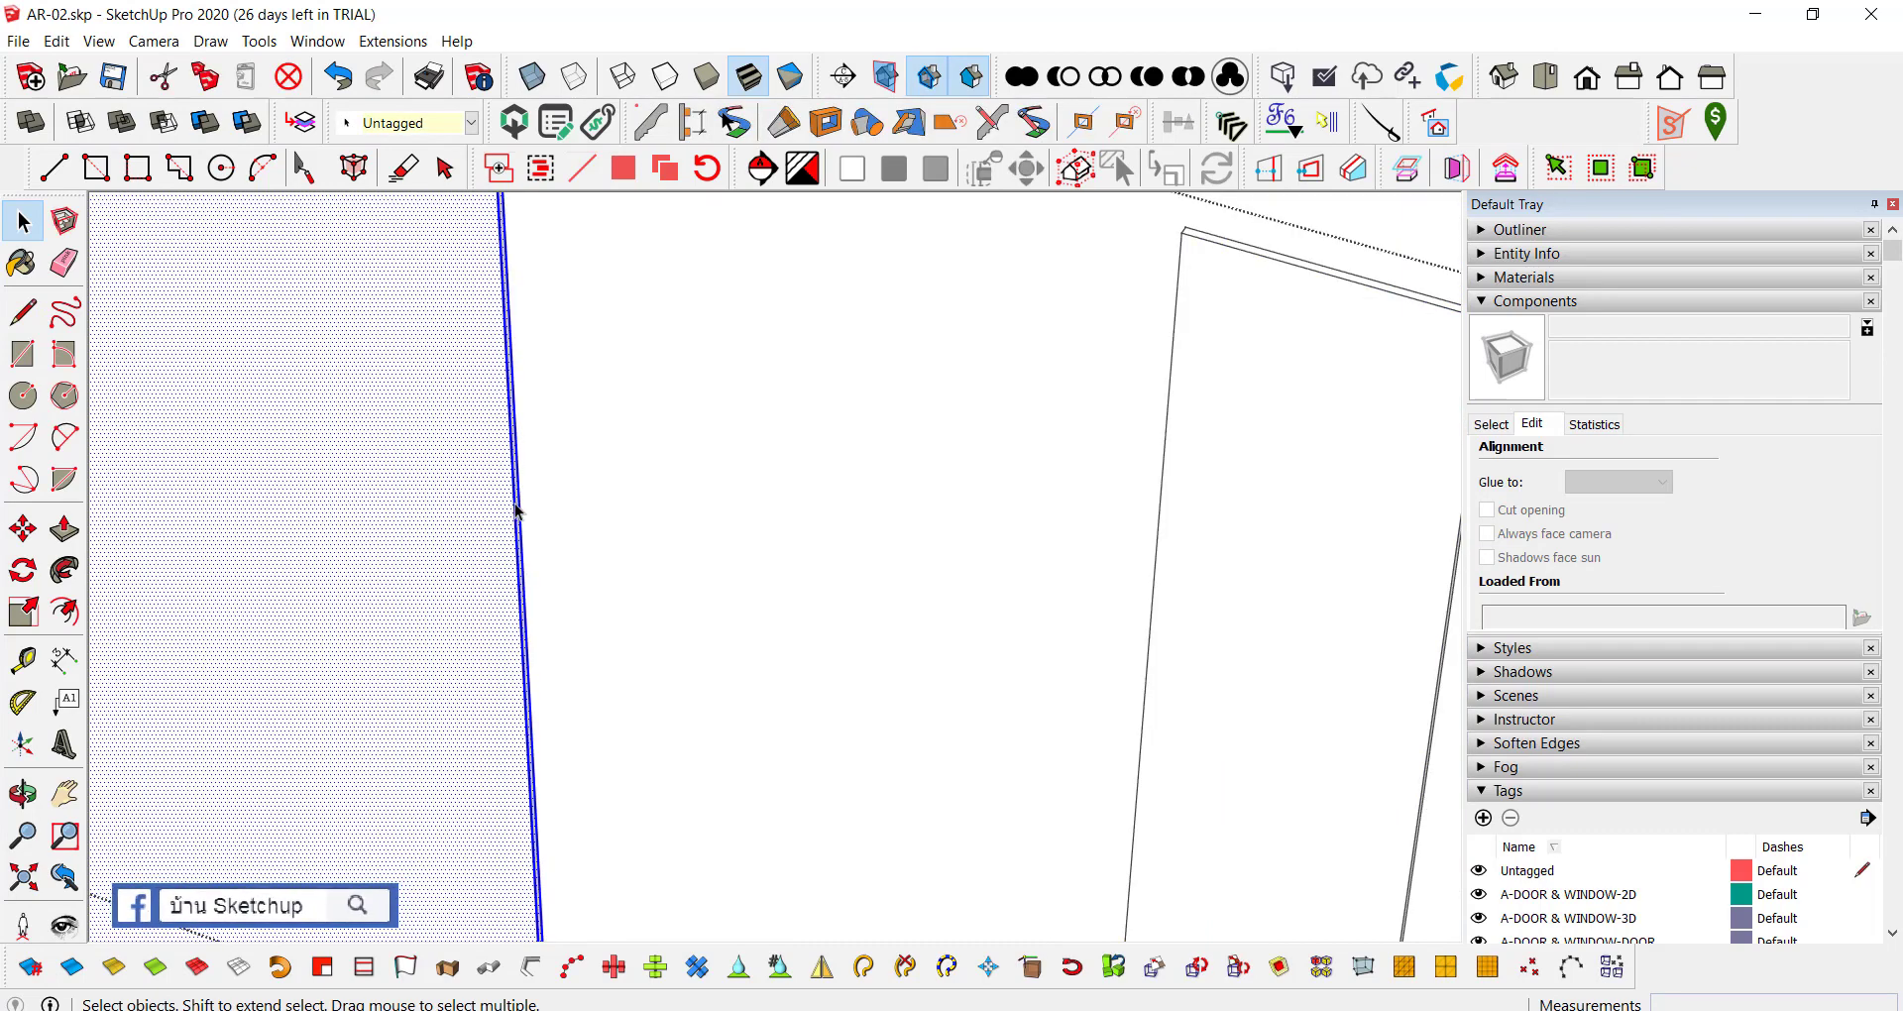
{"action": "key", "text": "b"}
{"action": "scroll", "coordinate": [519, 519], "scroll_direction": "up", "scroll_amount": 3}
{"action": "scroll", "coordinate": [518, 518], "scroll_direction": "up", "scroll_amount": 2}
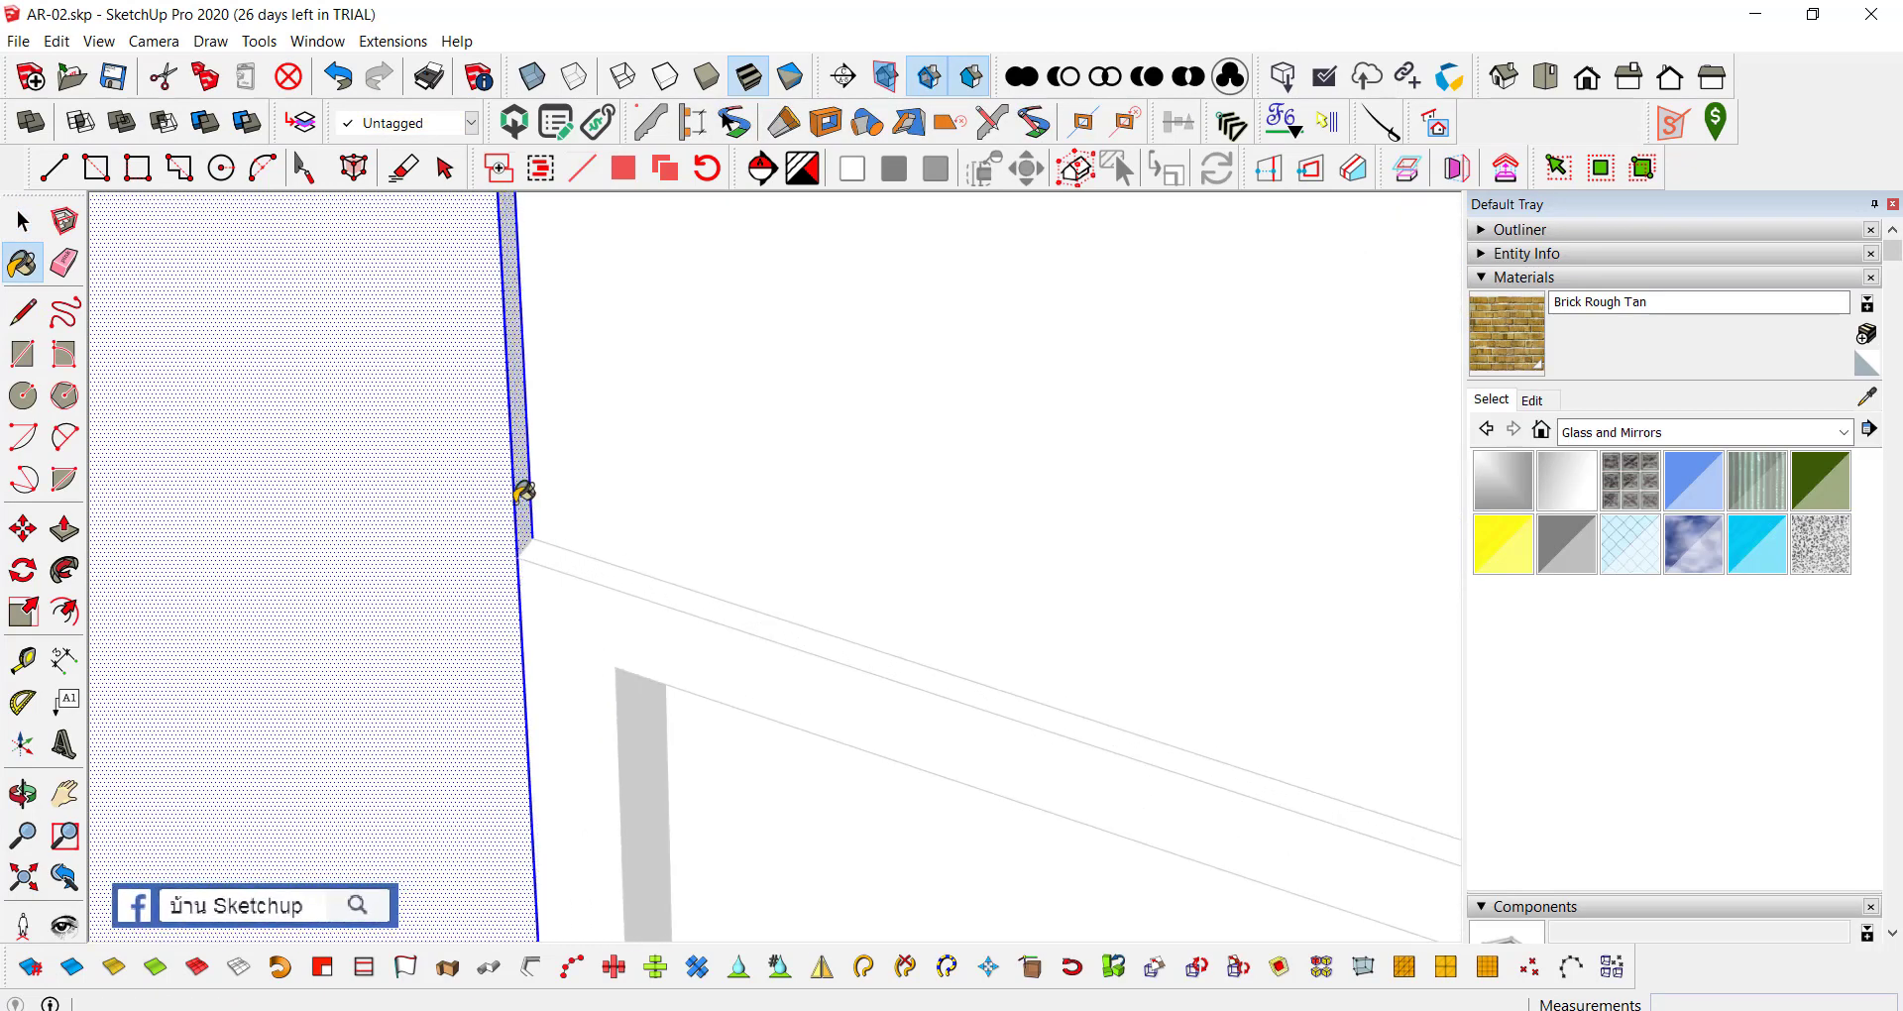
{"action": "scroll", "coordinate": [521, 535], "scroll_direction": "up", "scroll_amount": 2}
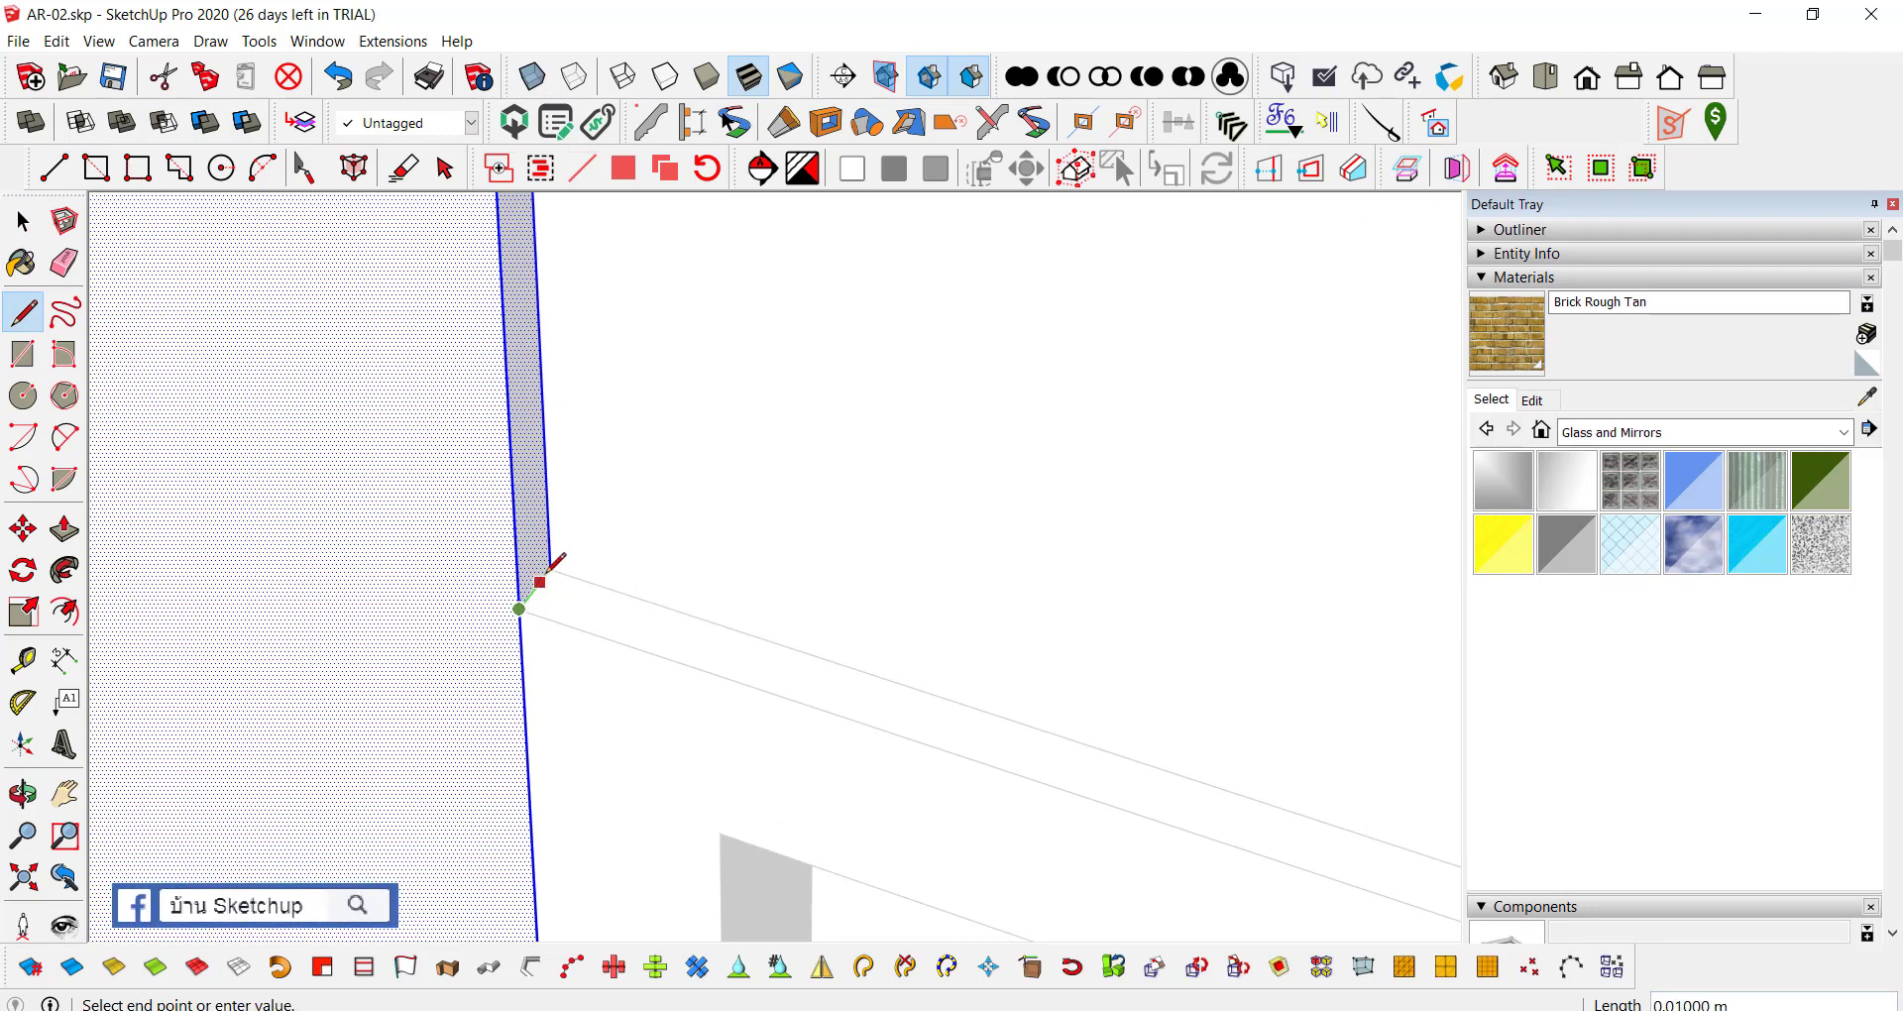
{"action": "key", "text": "Escape"}
Step: Push the thin wall section out 1.1 m to match the adjoining tall panel
{"action": "scroll", "coordinate": [540, 570], "scroll_direction": "down", "scroll_amount": 1}
{"action": "scroll", "coordinate": [535, 571], "scroll_direction": "down", "scroll_amount": 1}
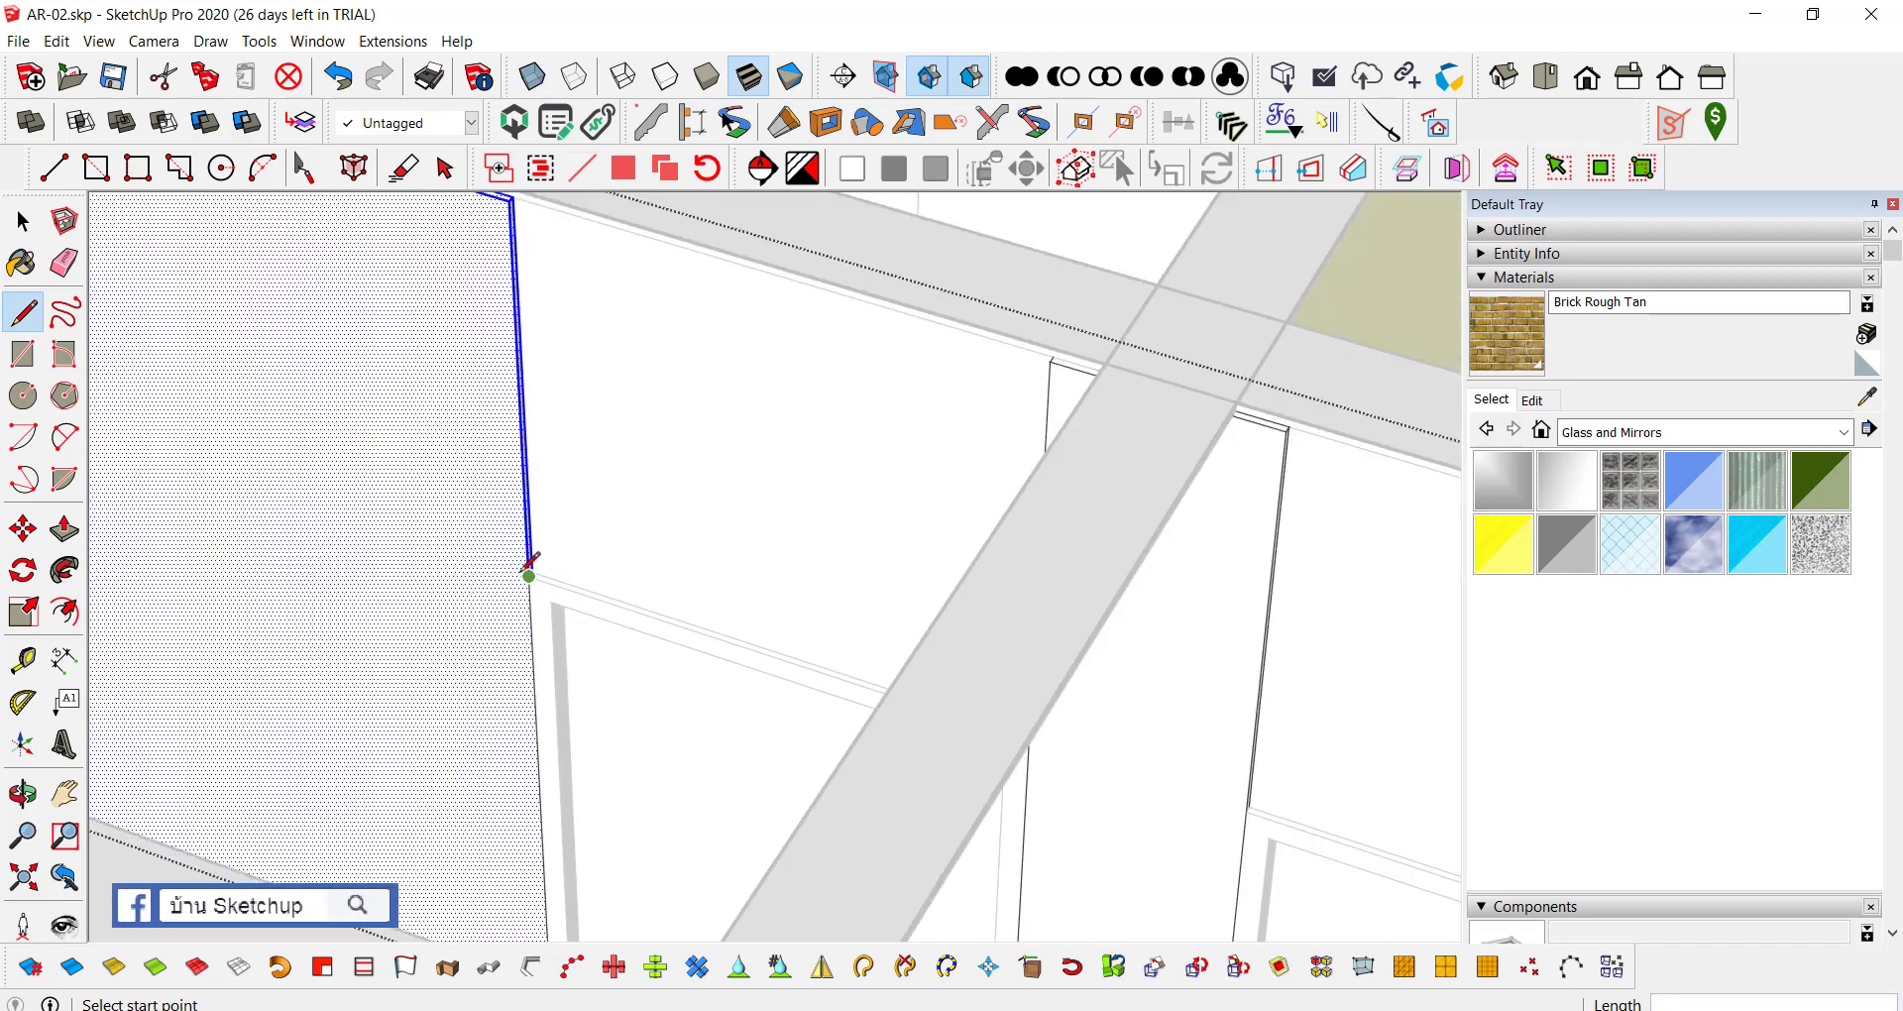
{"action": "scroll", "coordinate": [527, 572], "scroll_direction": "down", "scroll_amount": 2}
{"action": "scroll", "coordinate": [526, 572], "scroll_direction": "up", "scroll_amount": 2}
{"action": "scroll", "coordinate": [530, 561], "scroll_direction": "up", "scroll_amount": 2}
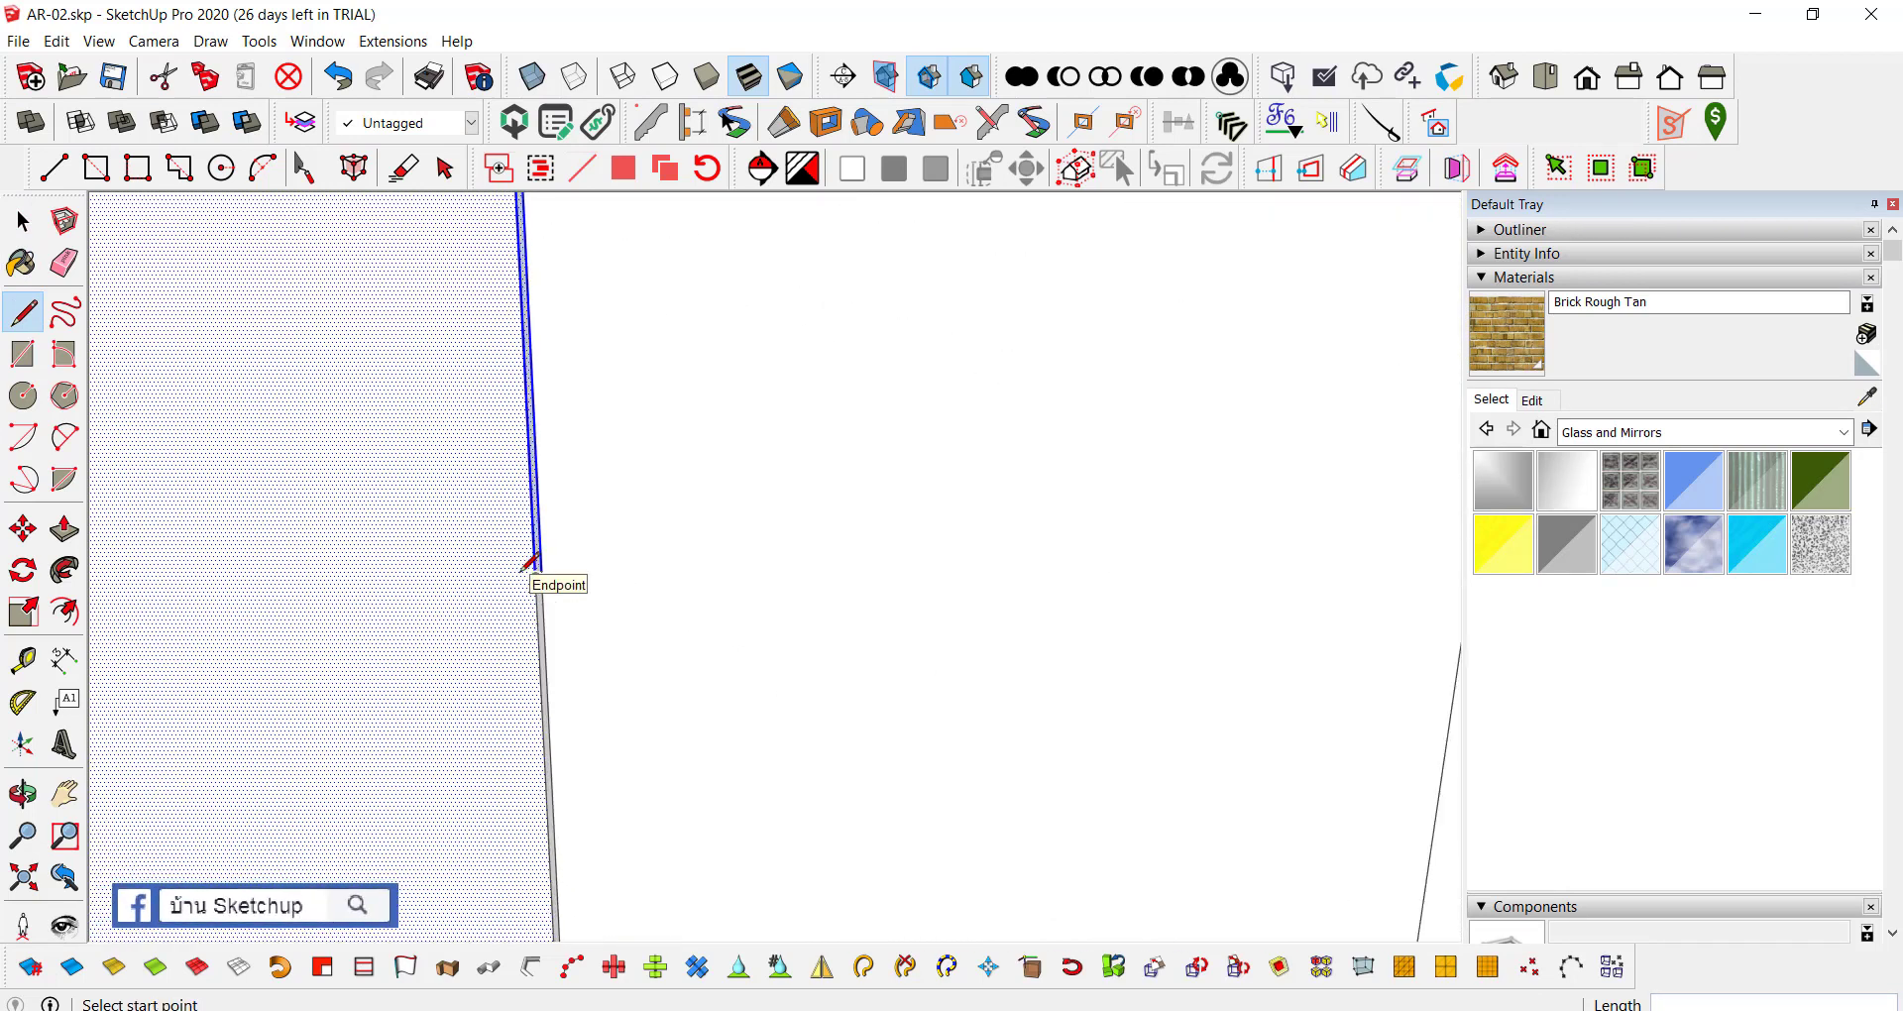
{"action": "key", "text": "p"}
{"action": "left_click", "coordinate": [560, 541]}
{"action": "scroll", "coordinate": [680, 617], "scroll_direction": "down", "scroll_amount": 1}
{"action": "scroll", "coordinate": [680, 617], "scroll_direction": "down", "scroll_amount": 2}
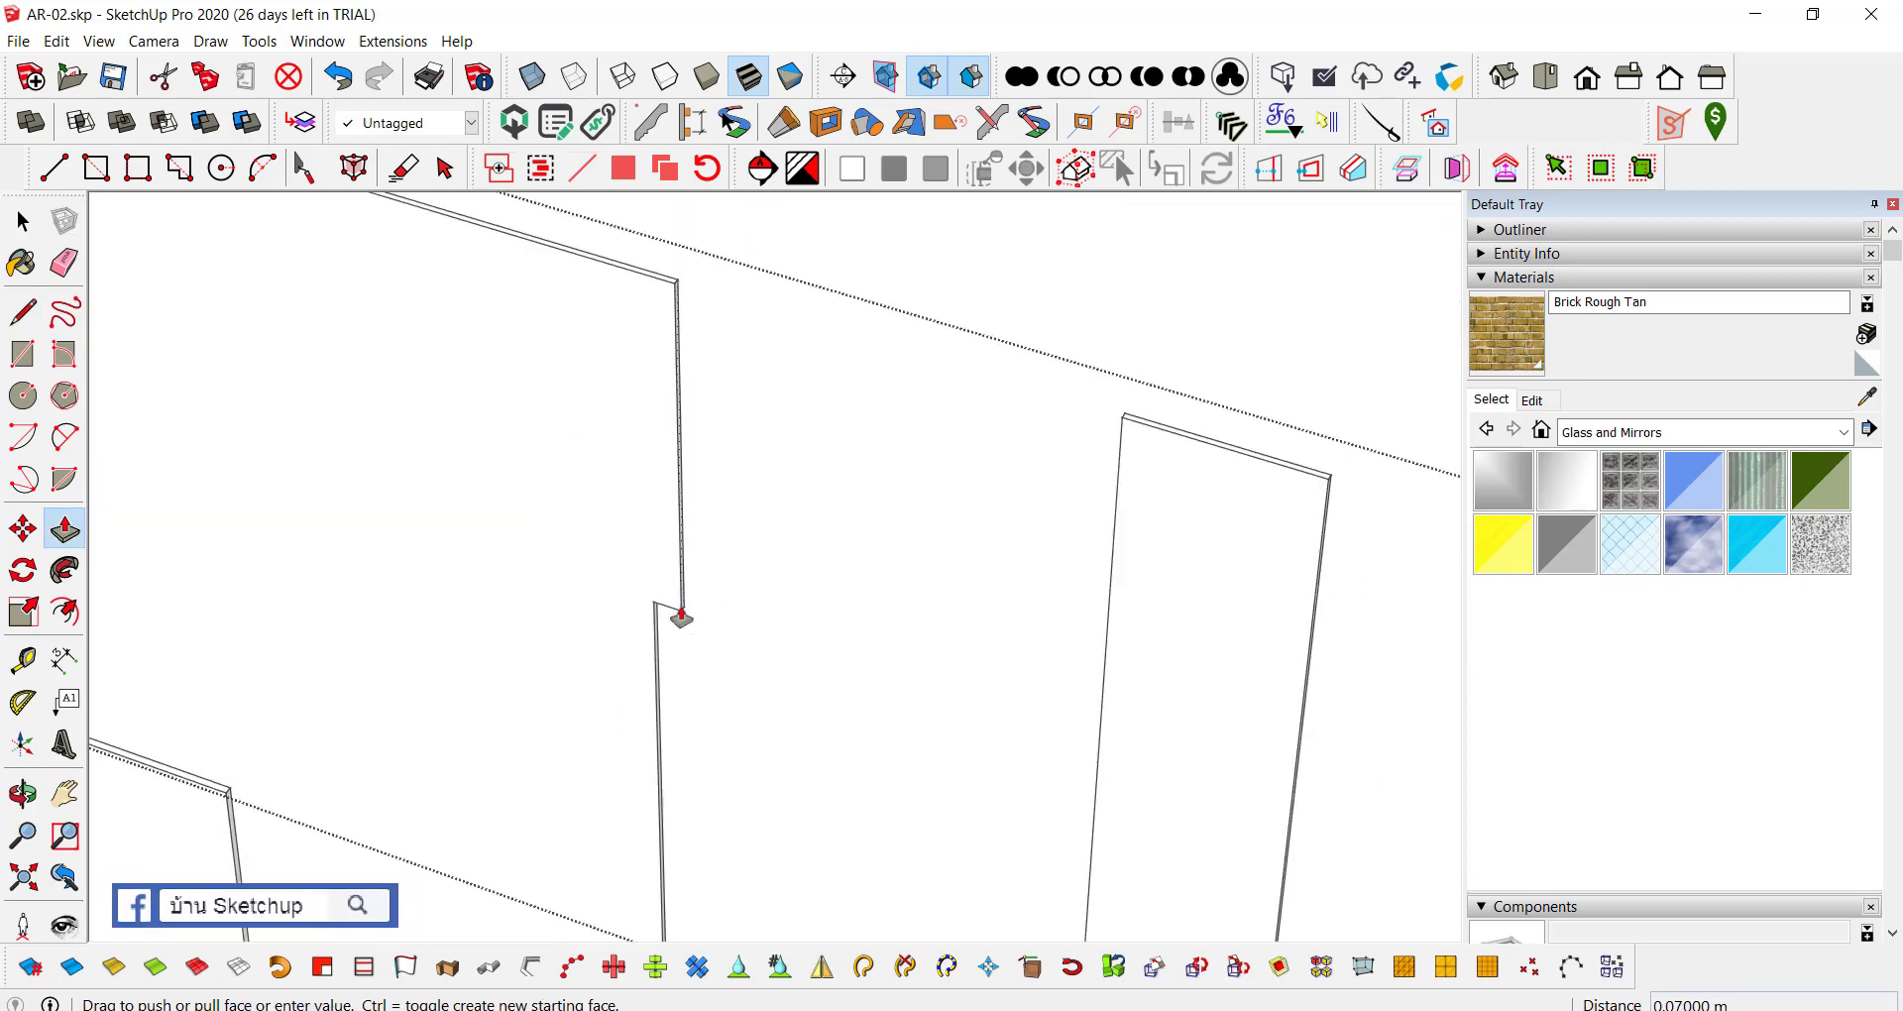
{"action": "scroll", "coordinate": [816, 616], "scroll_direction": "down", "scroll_amount": 2}
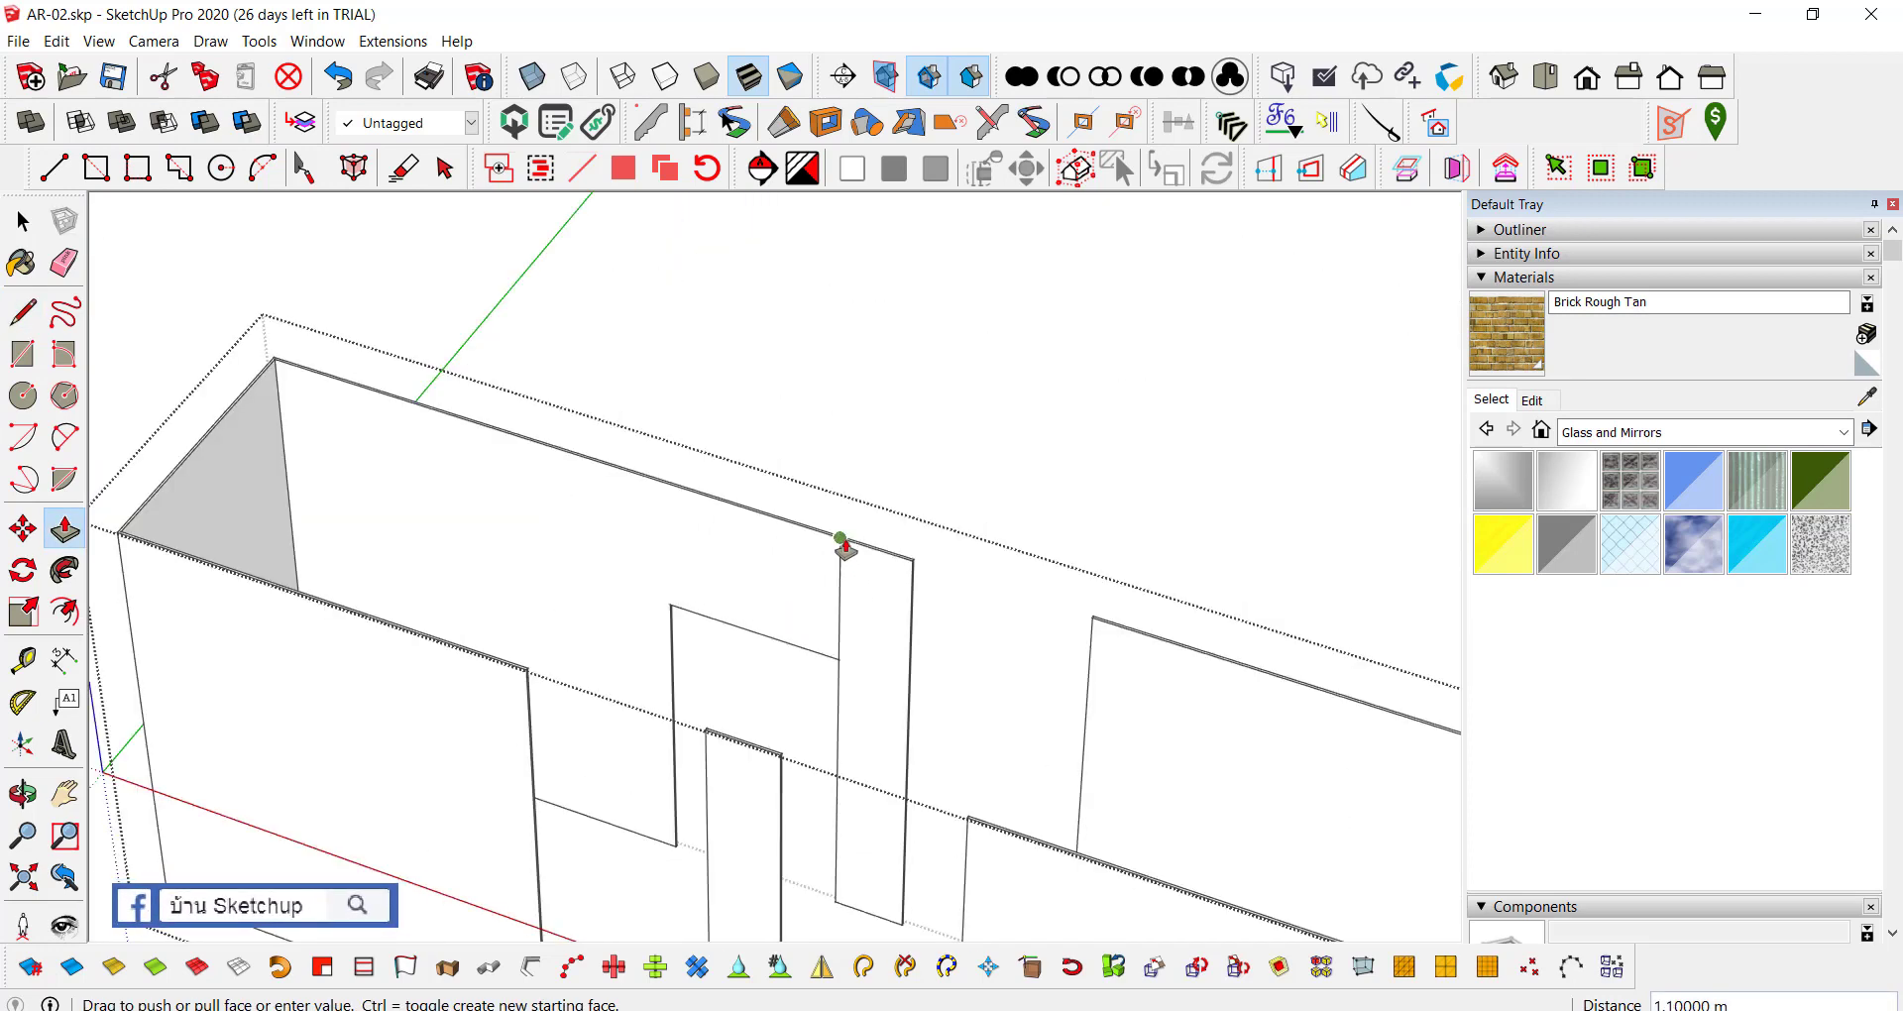
{"action": "scroll", "coordinate": [846, 585], "scroll_direction": "up", "scroll_amount": 2}
{"action": "key", "text": "e"}
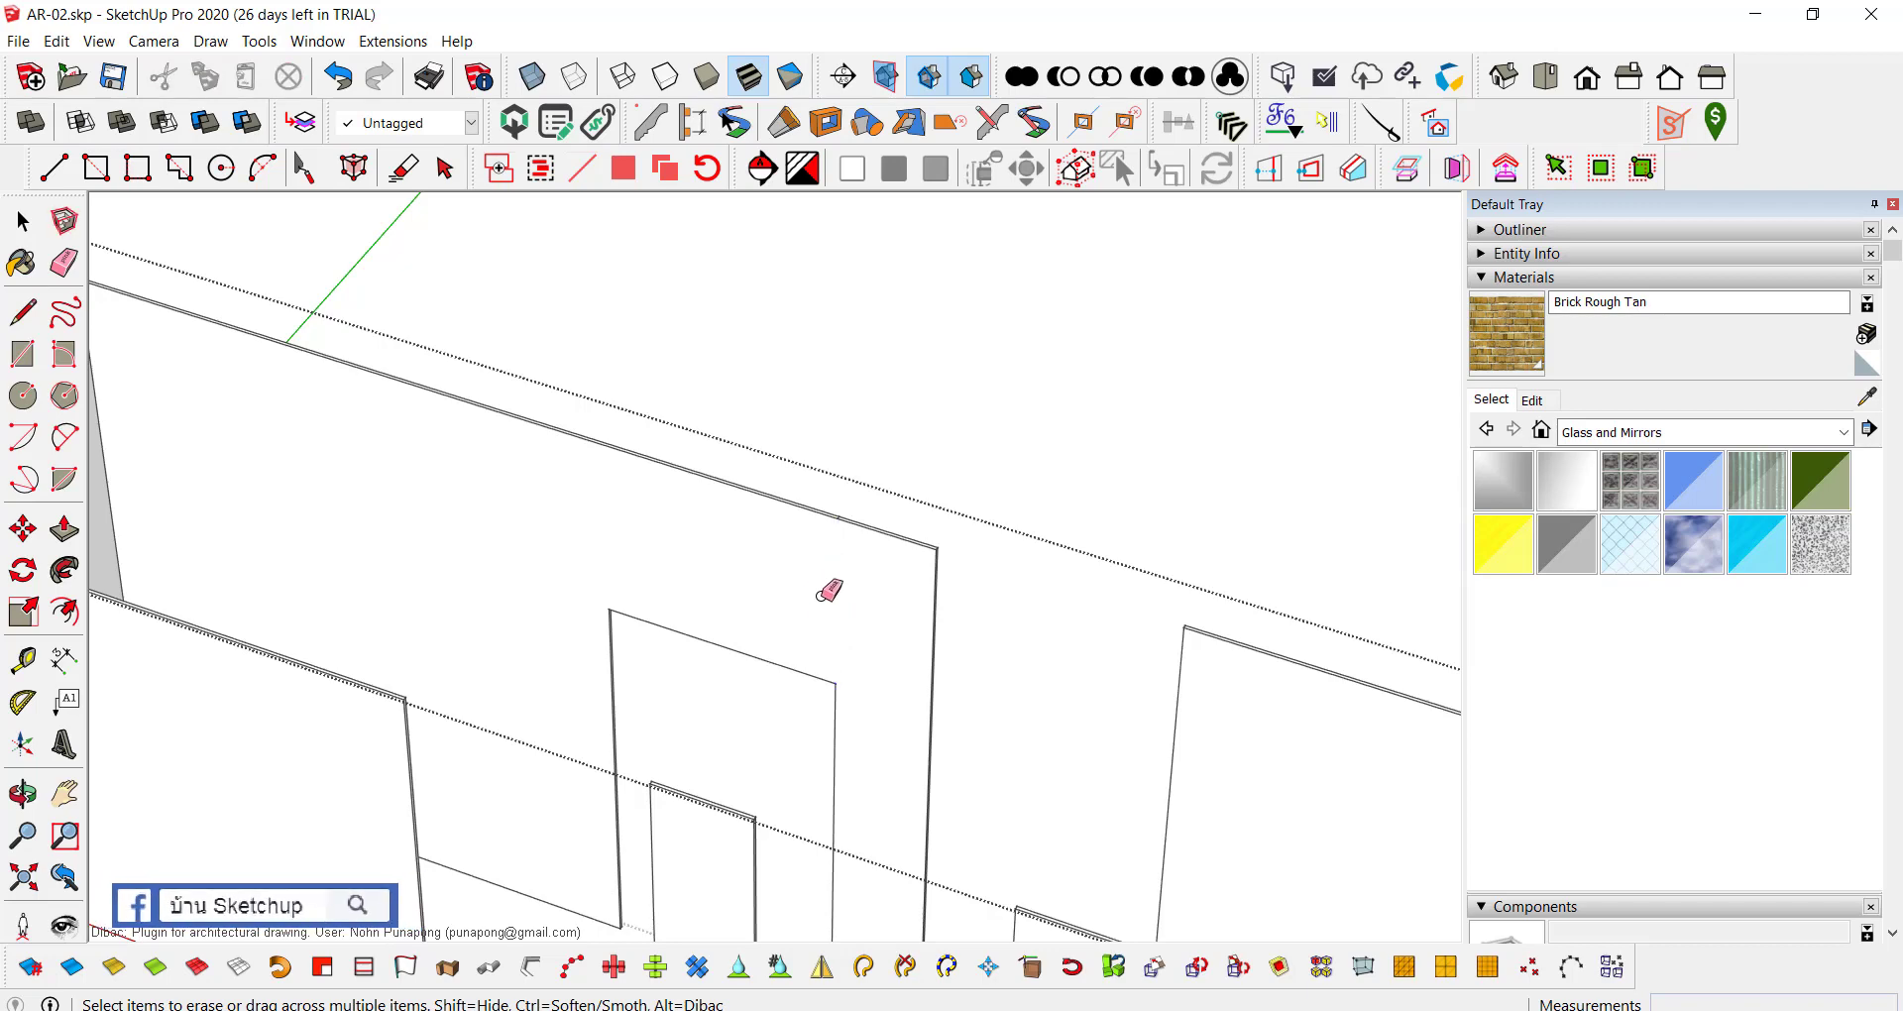
{"action": "middle_click_drag", "start_coordinate": [822, 593], "coordinate": [852, 624]}
{"action": "scroll", "coordinate": [865, 642], "scroll_direction": "down", "scroll_amount": 2}
{"action": "scroll", "coordinate": [878, 670], "scroll_direction": "down", "scroll_amount": 2}
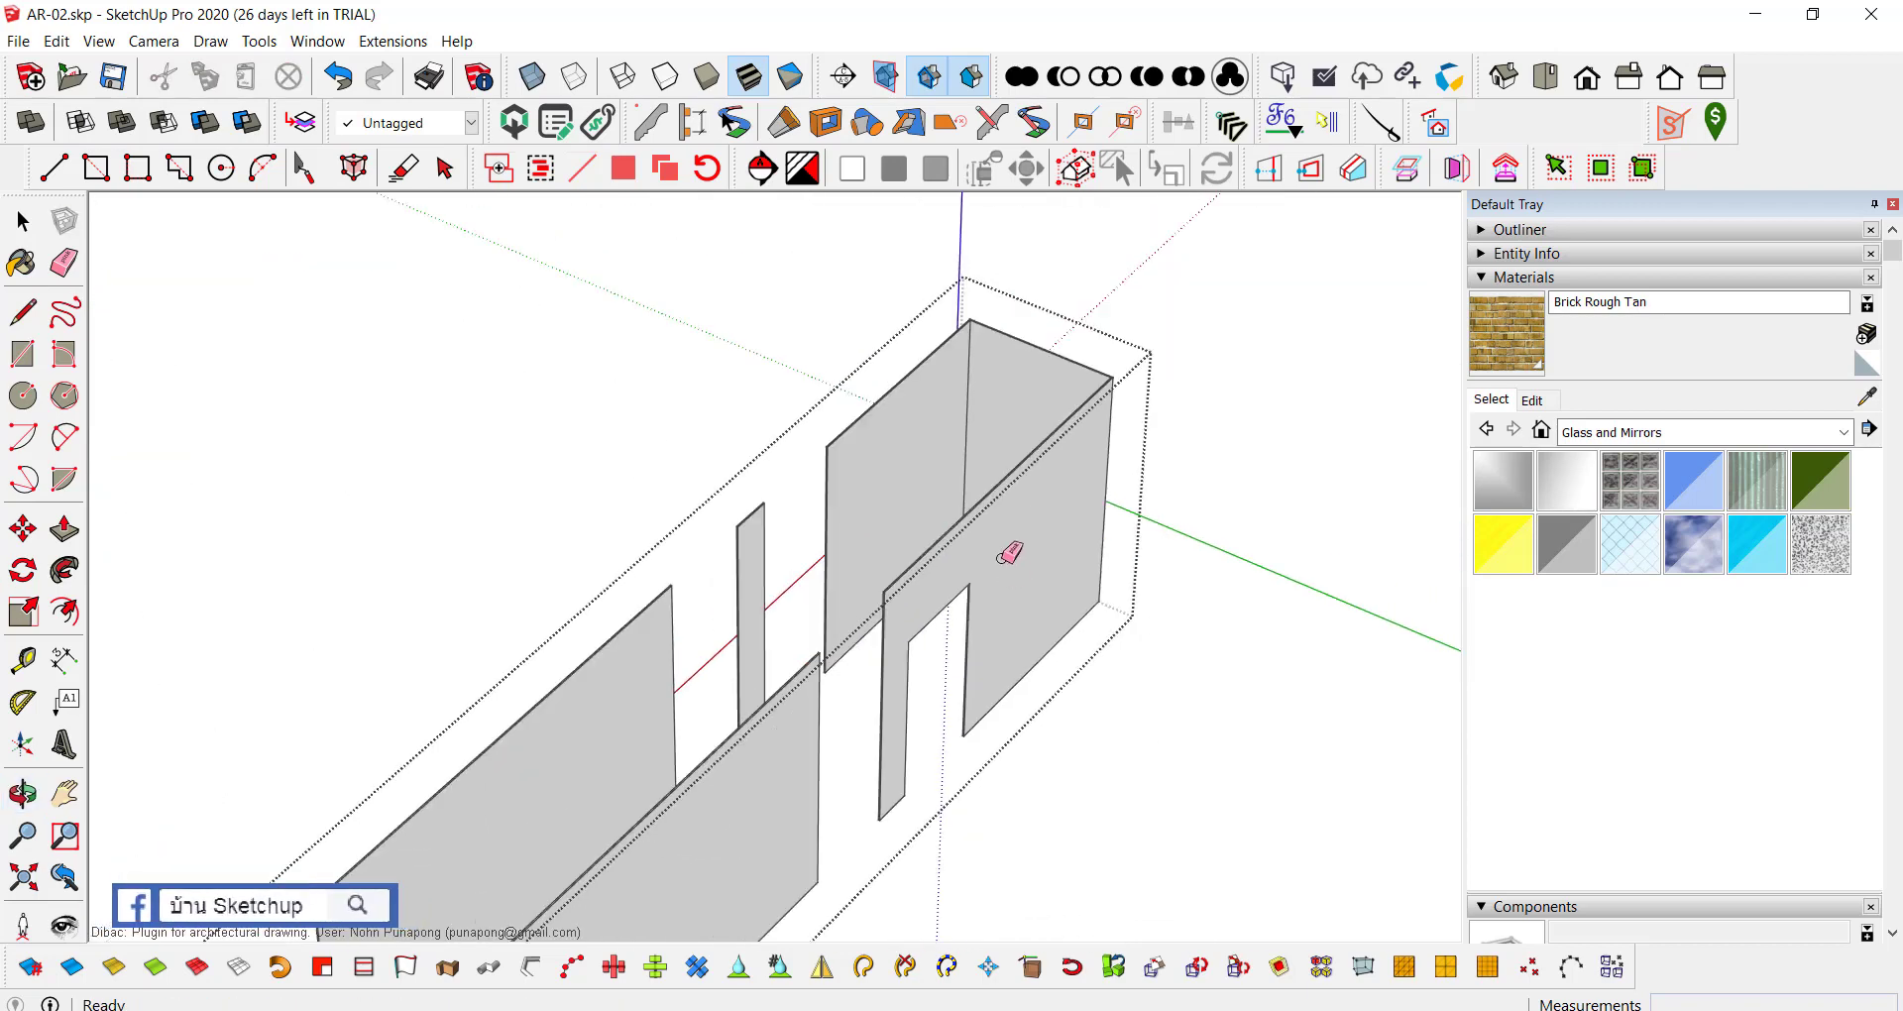
{"action": "mouse_move", "coordinate": [1011, 553]}
{"action": "middle_mouse_down"}
{"action": "mouse_move", "coordinate": [658, 547]}
{"action": "mouse_move", "coordinate": [820, 526]}
{"action": "middle_mouse_up"}
{"action": "scroll", "coordinate": [773, 622], "scroll_direction": "up", "scroll_amount": 3}
{"action": "scroll", "coordinate": [774, 620], "scroll_direction": "up", "scroll_amount": 1}
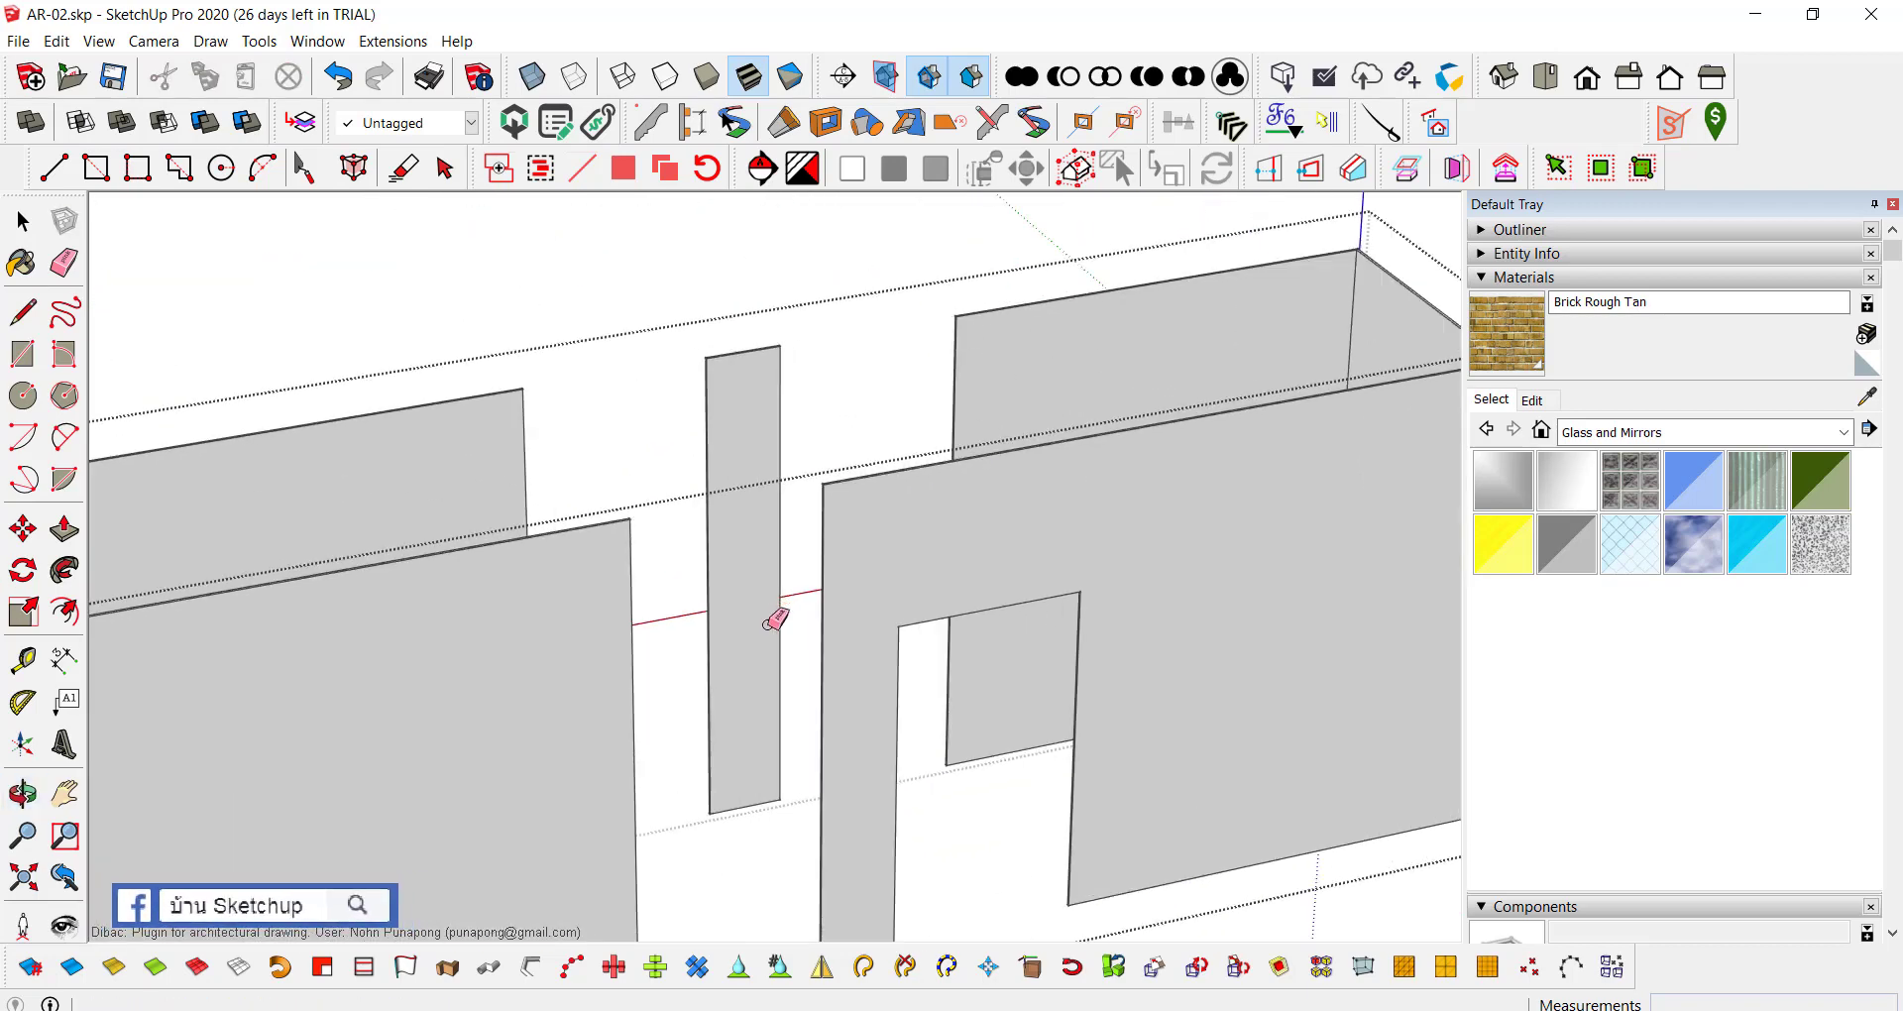
{"action": "scroll", "coordinate": [943, 612], "scroll_direction": "up", "scroll_amount": 2}
{"action": "scroll", "coordinate": [956, 603], "scroll_direction": "up", "scroll_amount": 2}
{"action": "scroll", "coordinate": [946, 606], "scroll_direction": "up", "scroll_amount": 2}
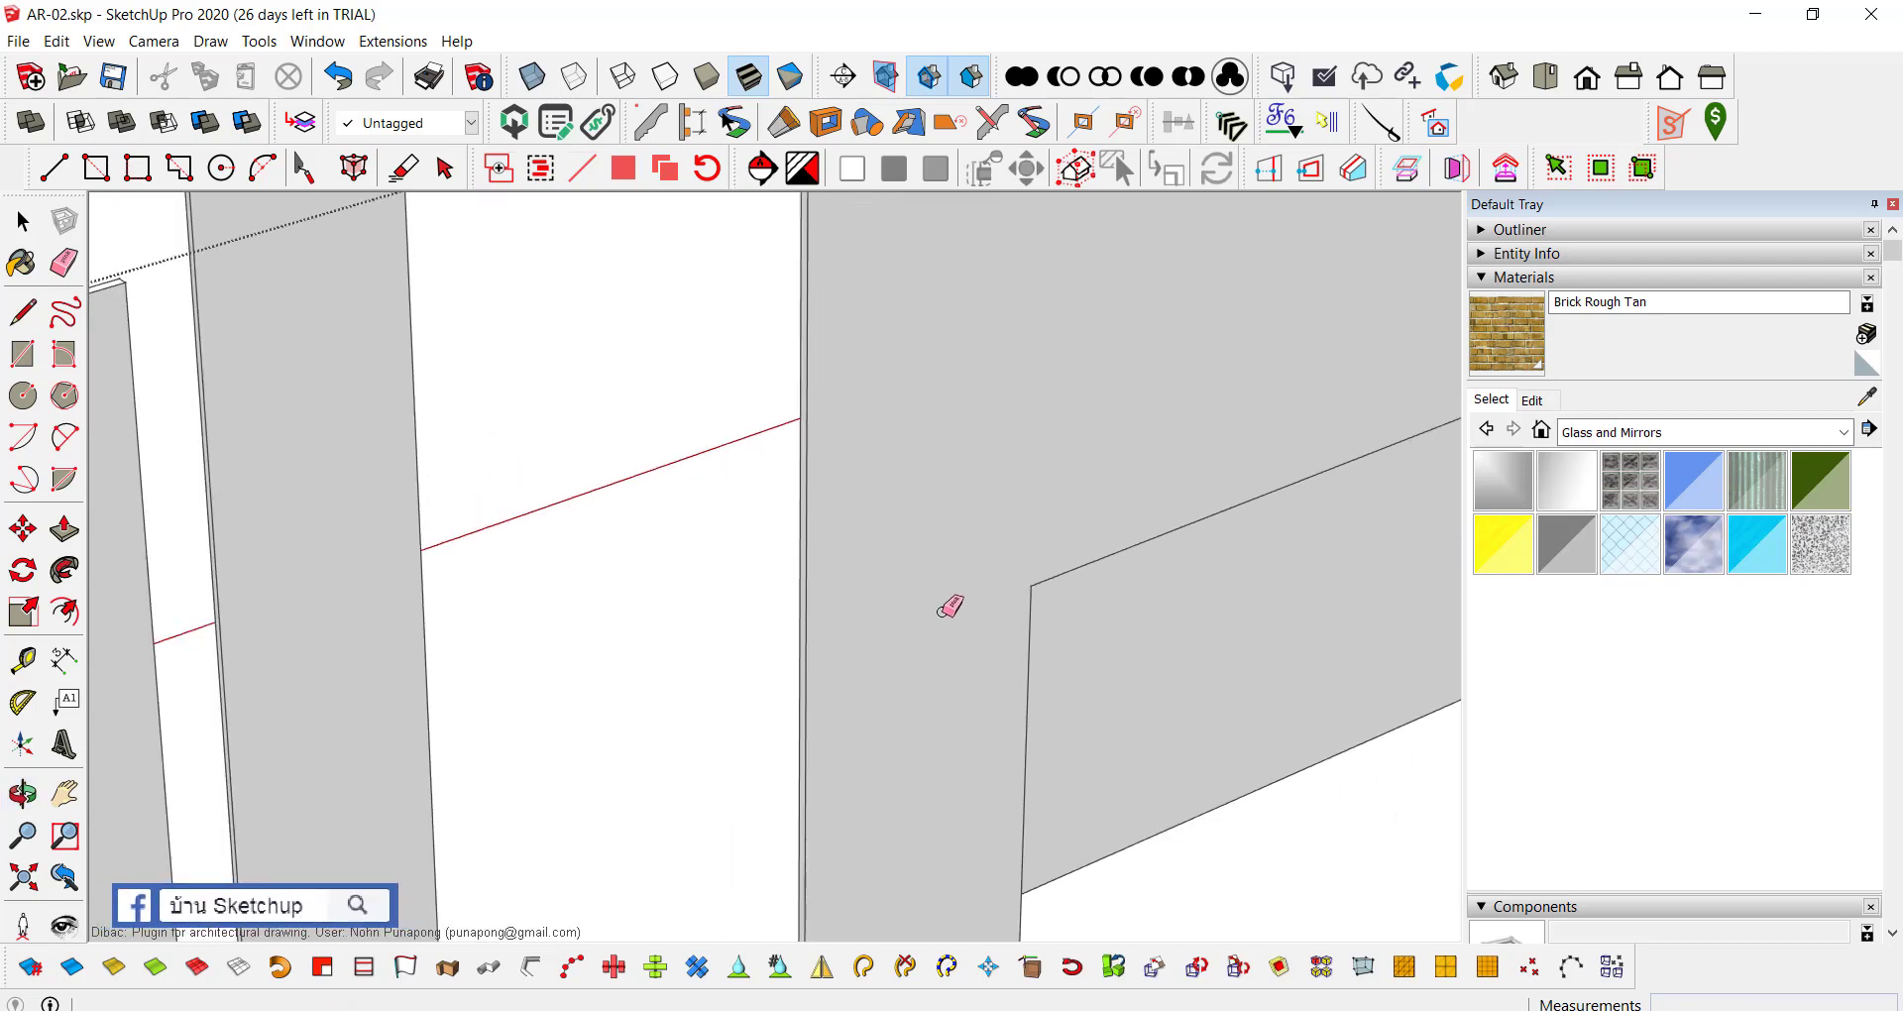
{"action": "scroll", "coordinate": [1004, 497], "scroll_direction": "down", "scroll_amount": 3}
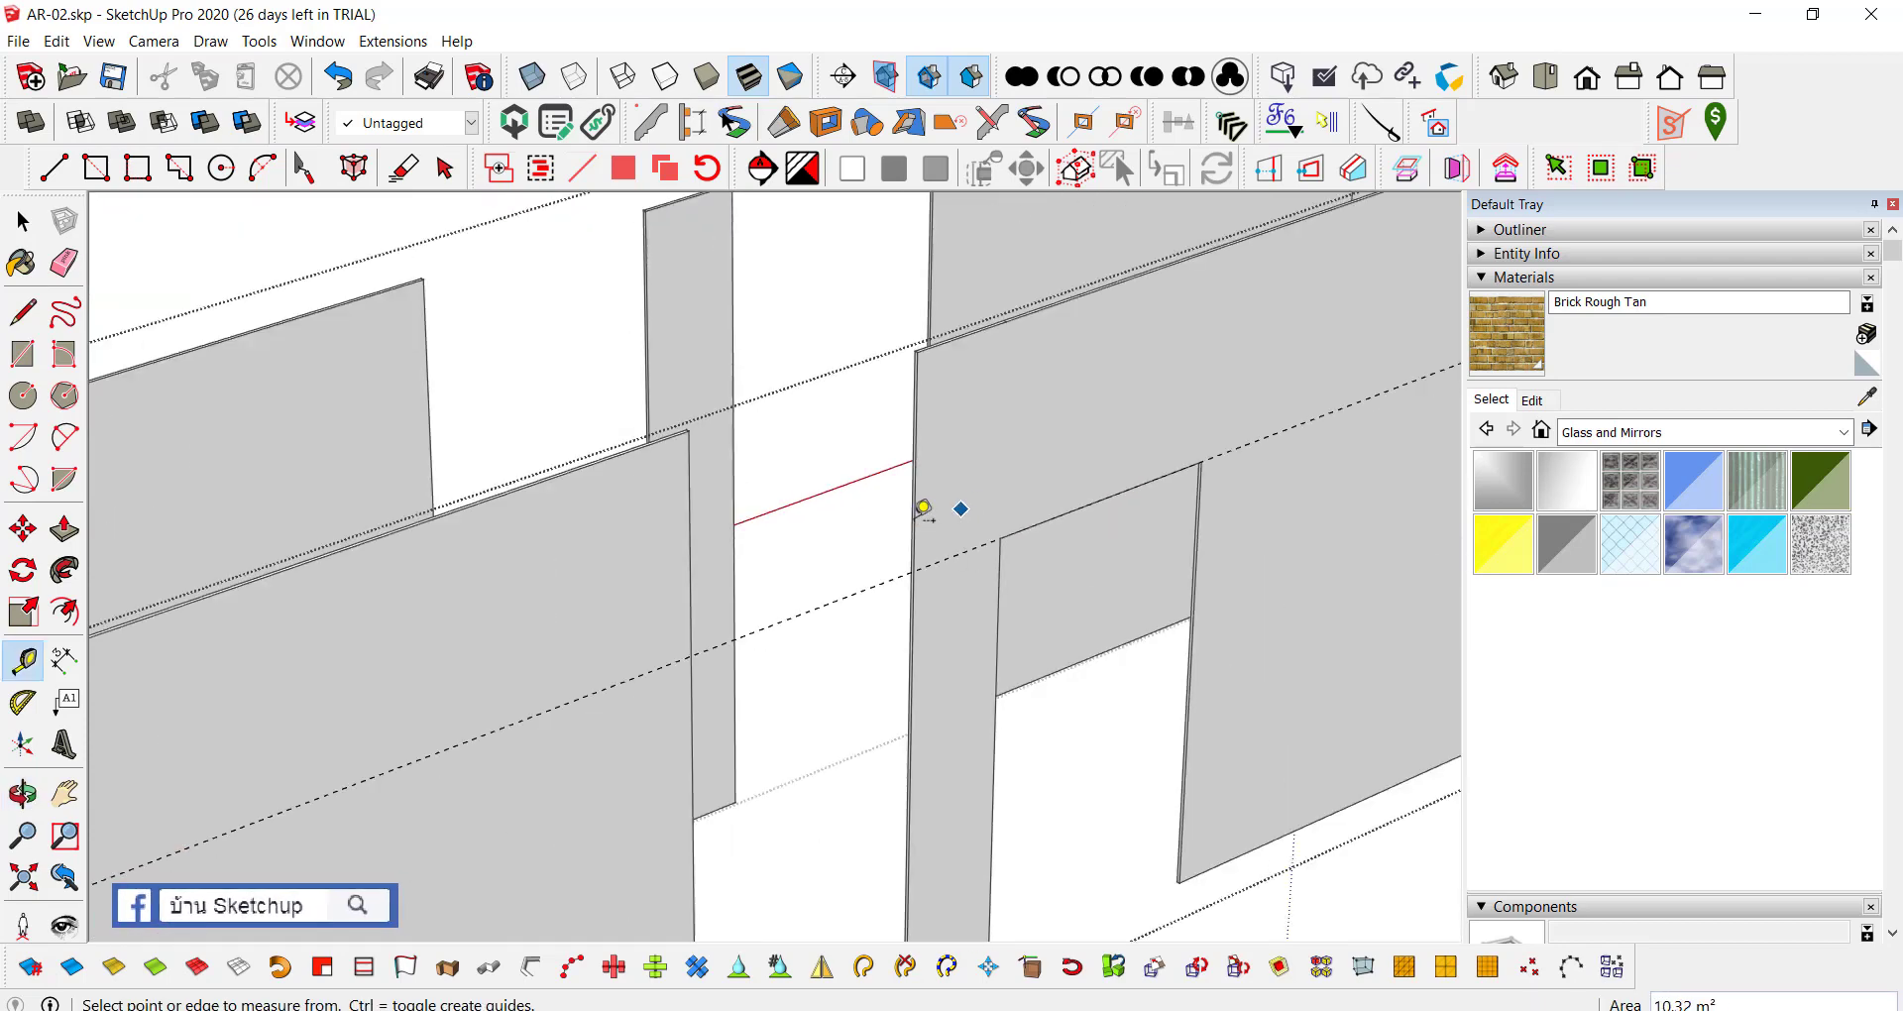
{"action": "scroll", "coordinate": [932, 516], "scroll_direction": "up", "scroll_amount": 1}
{"action": "scroll", "coordinate": [922, 535], "scroll_direction": "up", "scroll_amount": 2}
{"action": "scroll", "coordinate": [900, 545], "scroll_direction": "up", "scroll_amount": 1}
{"action": "scroll", "coordinate": [900, 558], "scroll_direction": "up", "scroll_amount": 1}
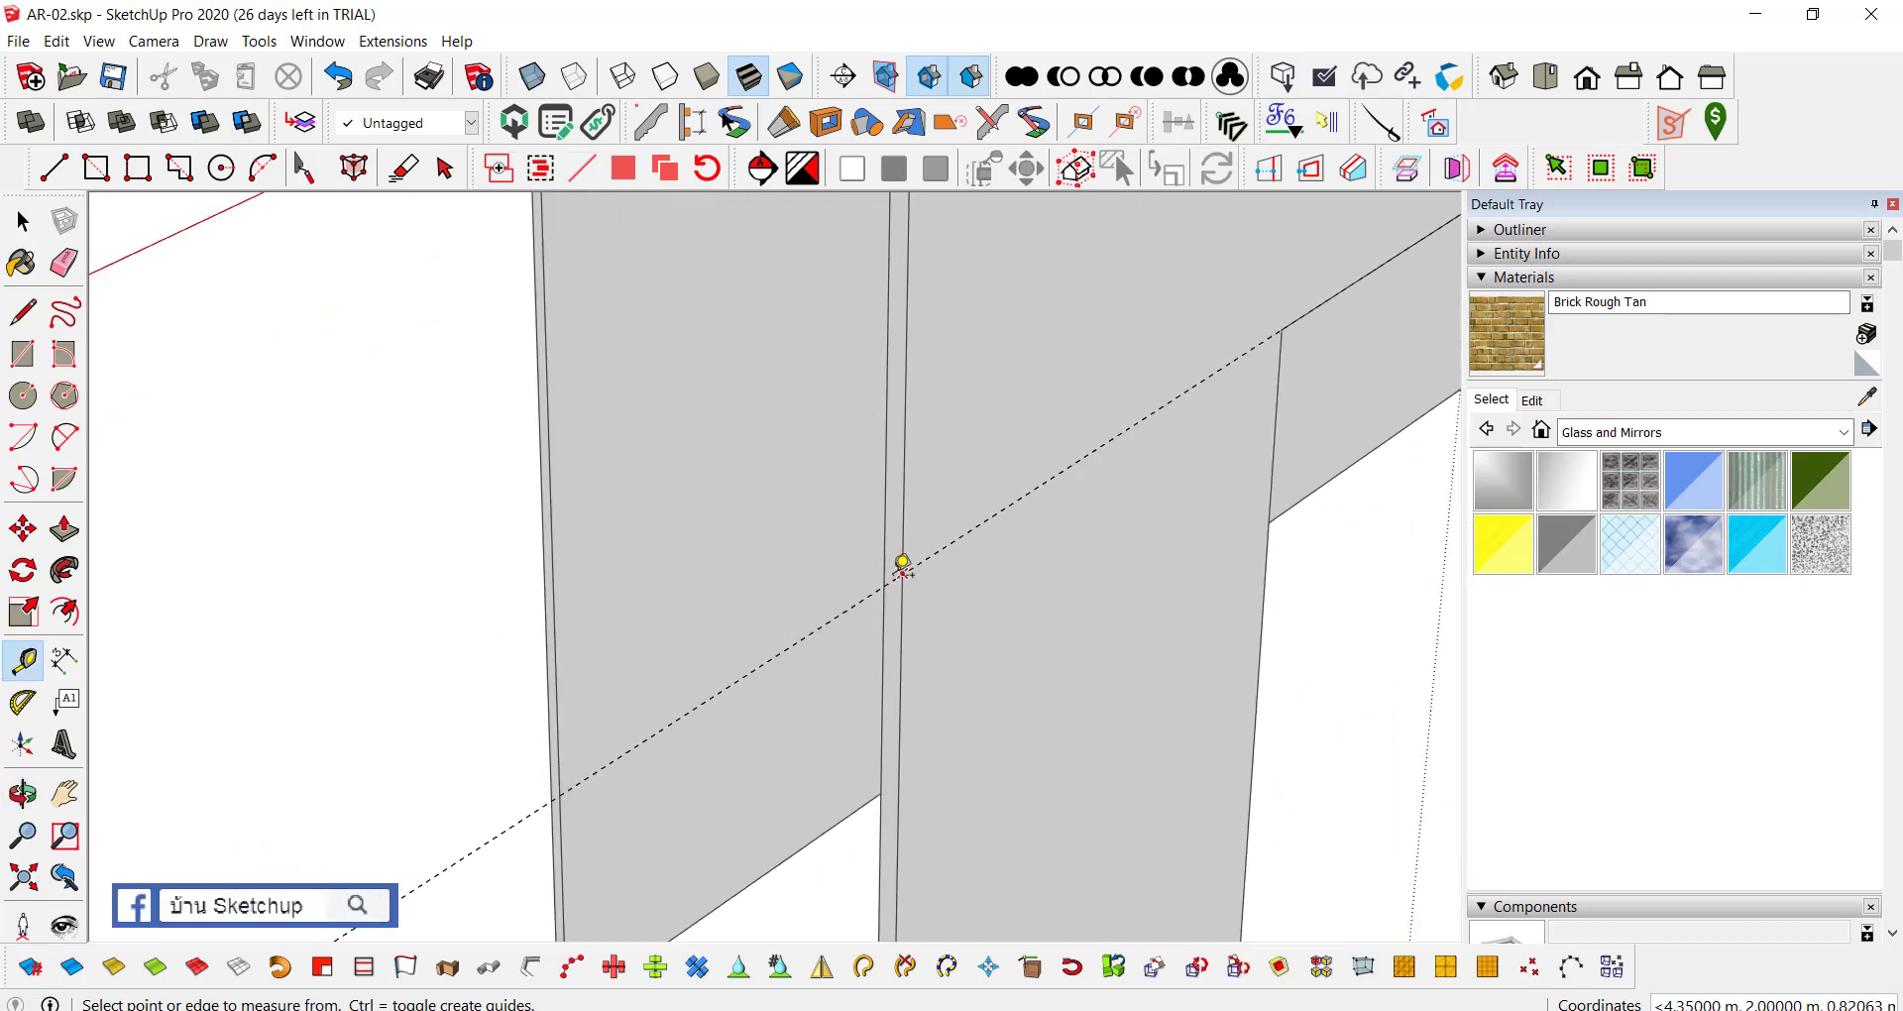
{"action": "scroll", "coordinate": [899, 560], "scroll_direction": "up", "scroll_amount": 1}
{"action": "key", "text": "l"}
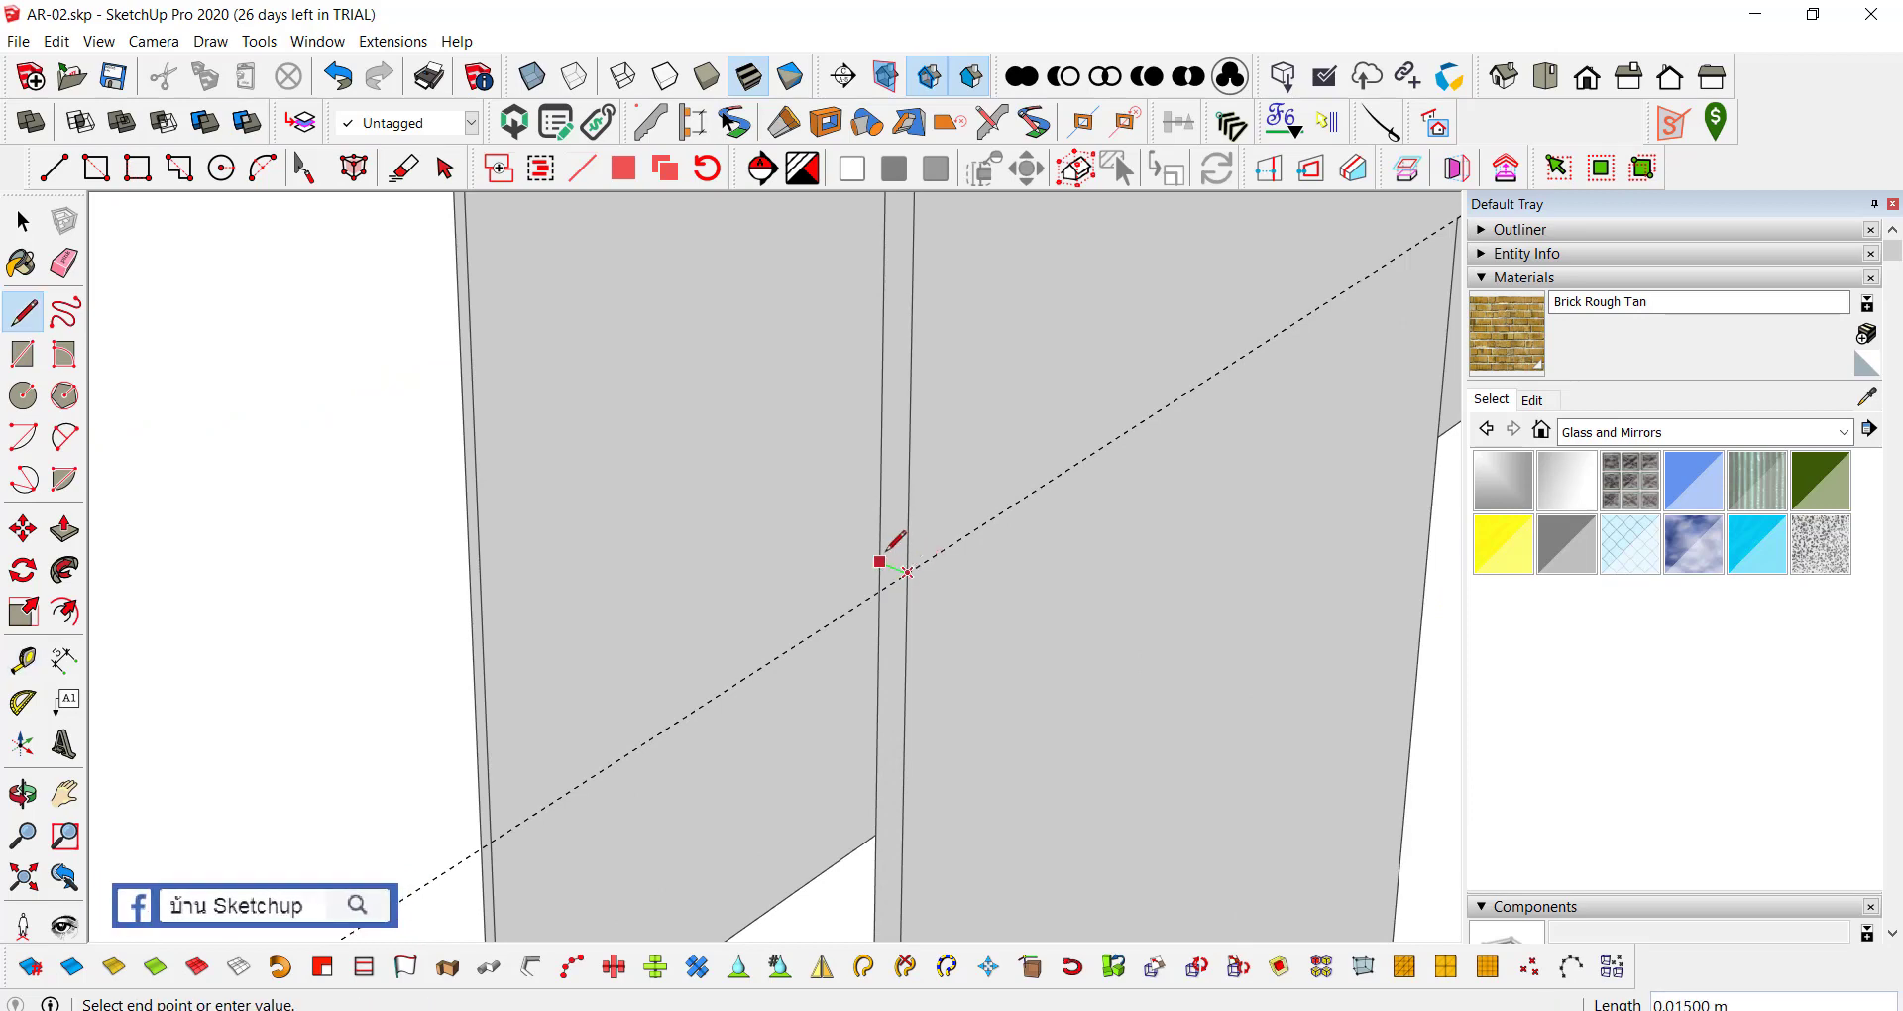
{"action": "key", "text": "Escape"}
{"action": "scroll", "coordinate": [951, 496], "scroll_direction": "down", "scroll_amount": 1}
{"action": "scroll", "coordinate": [1007, 446], "scroll_direction": "down", "scroll_amount": 2}
{"action": "scroll", "coordinate": [1011, 442], "scroll_direction": "down", "scroll_amount": 2}
{"action": "scroll", "coordinate": [1069, 441], "scroll_direction": "down", "scroll_amount": 2}
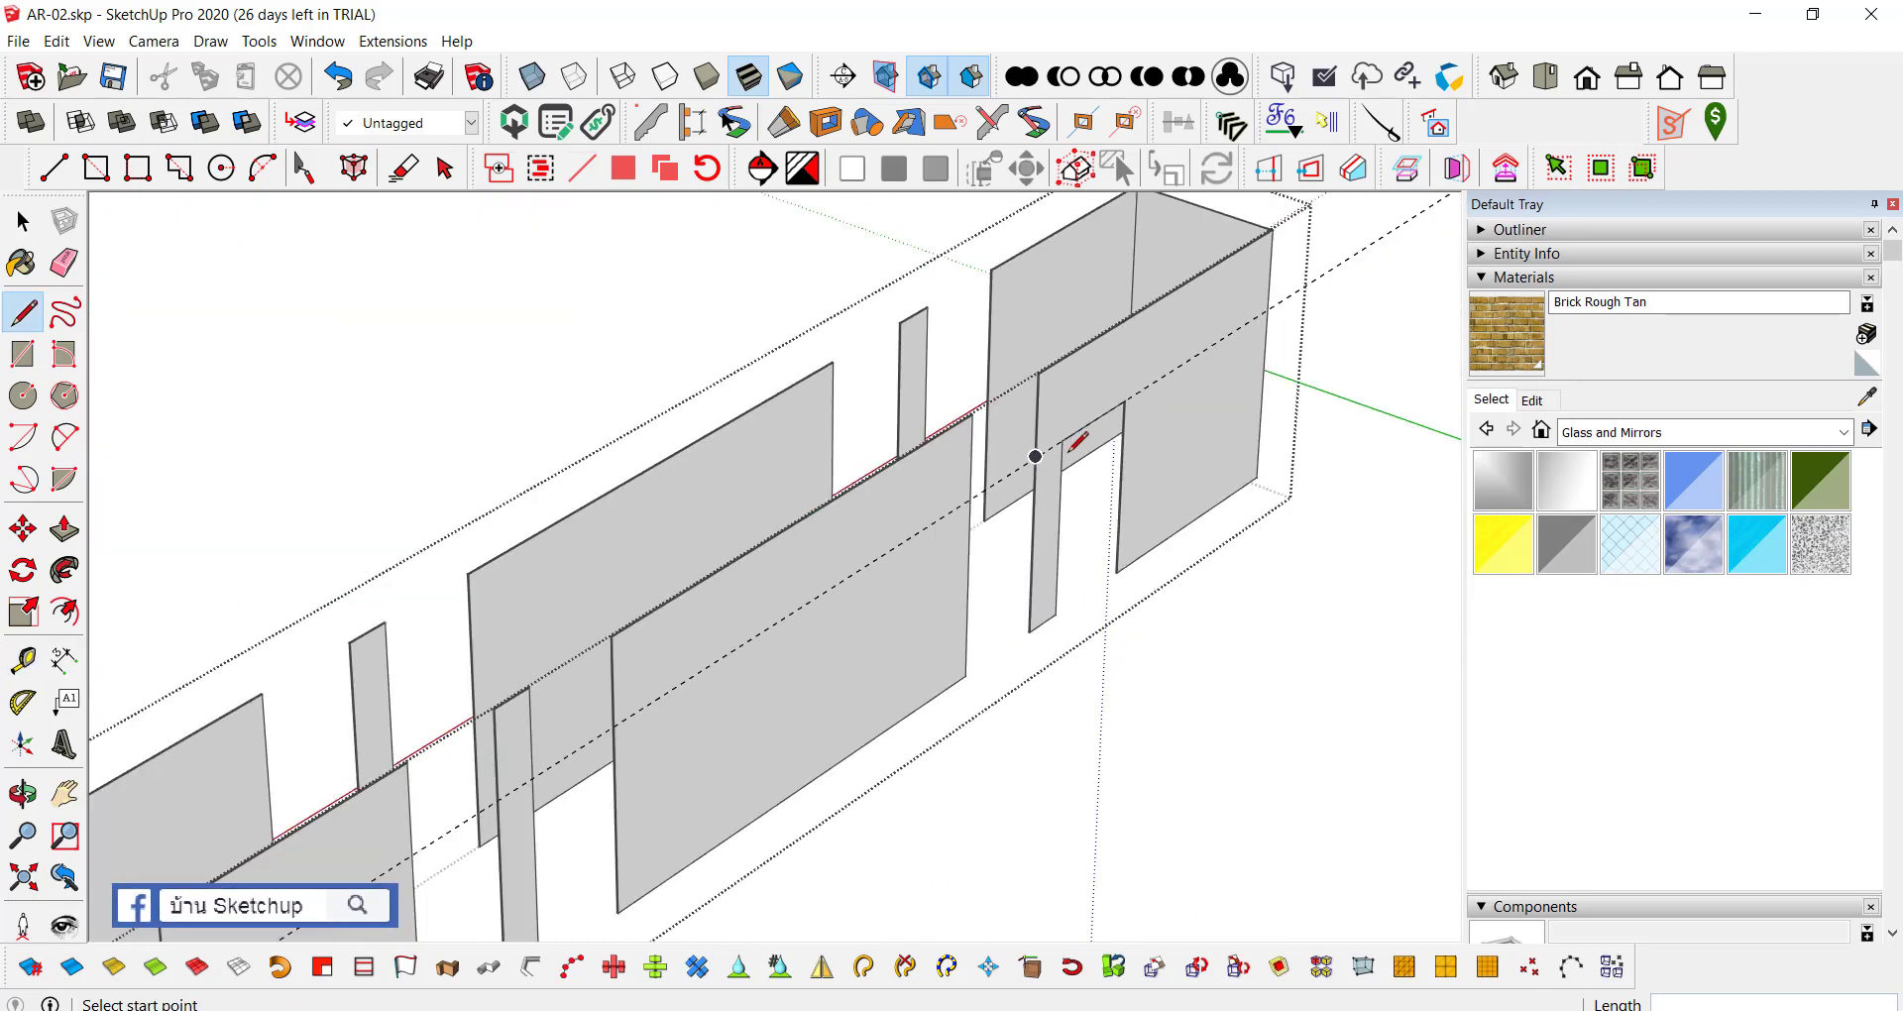
{"action": "scroll", "coordinate": [694, 666], "scroll_direction": "up", "scroll_amount": 1}
{"action": "scroll", "coordinate": [693, 666], "scroll_direction": "up", "scroll_amount": 3}
{"action": "scroll", "coordinate": [665, 650], "scroll_direction": "up", "scroll_amount": 2}
{"action": "scroll", "coordinate": [662, 643], "scroll_direction": "up", "scroll_amount": 1}
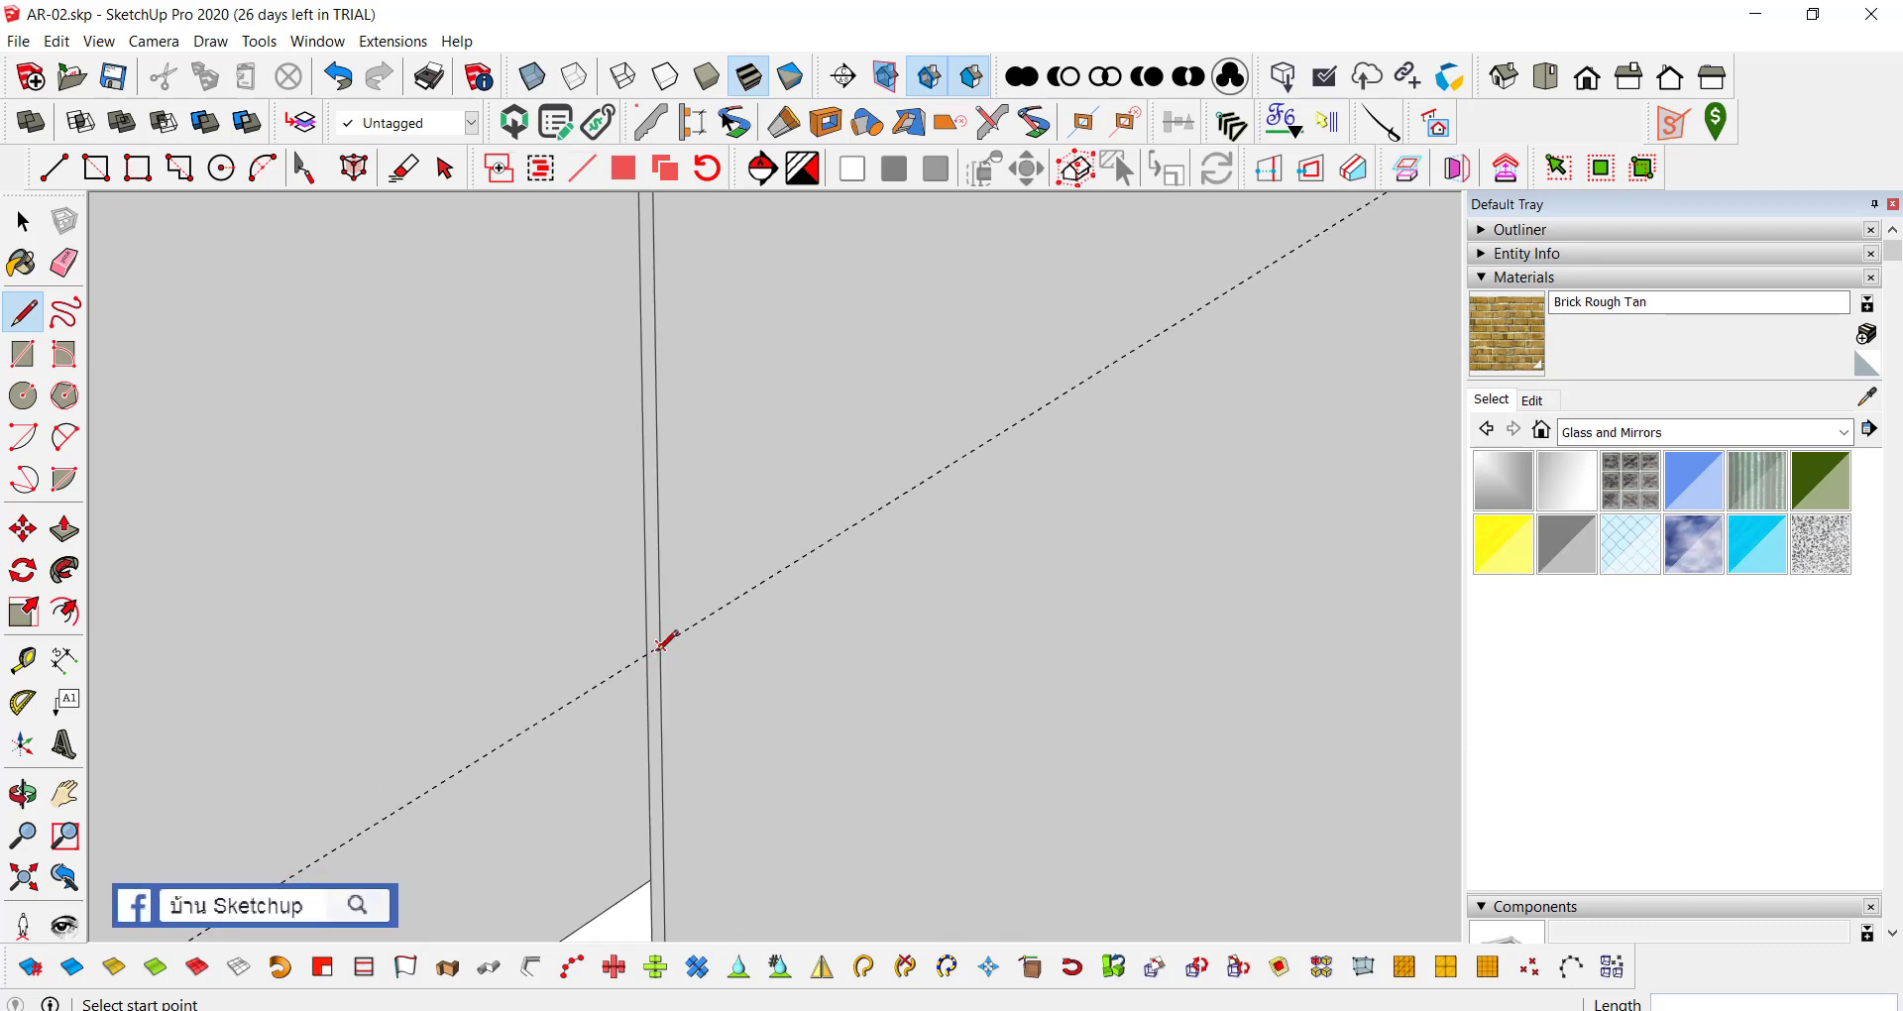
{"action": "scroll", "coordinate": [662, 642], "scroll_direction": "up", "scroll_amount": 1}
{"action": "left_click", "coordinate": [662, 639]}
{"action": "key", "text": "Escape"}
{"action": "scroll", "coordinate": [1003, 480], "scroll_direction": "down", "scroll_amount": 1}
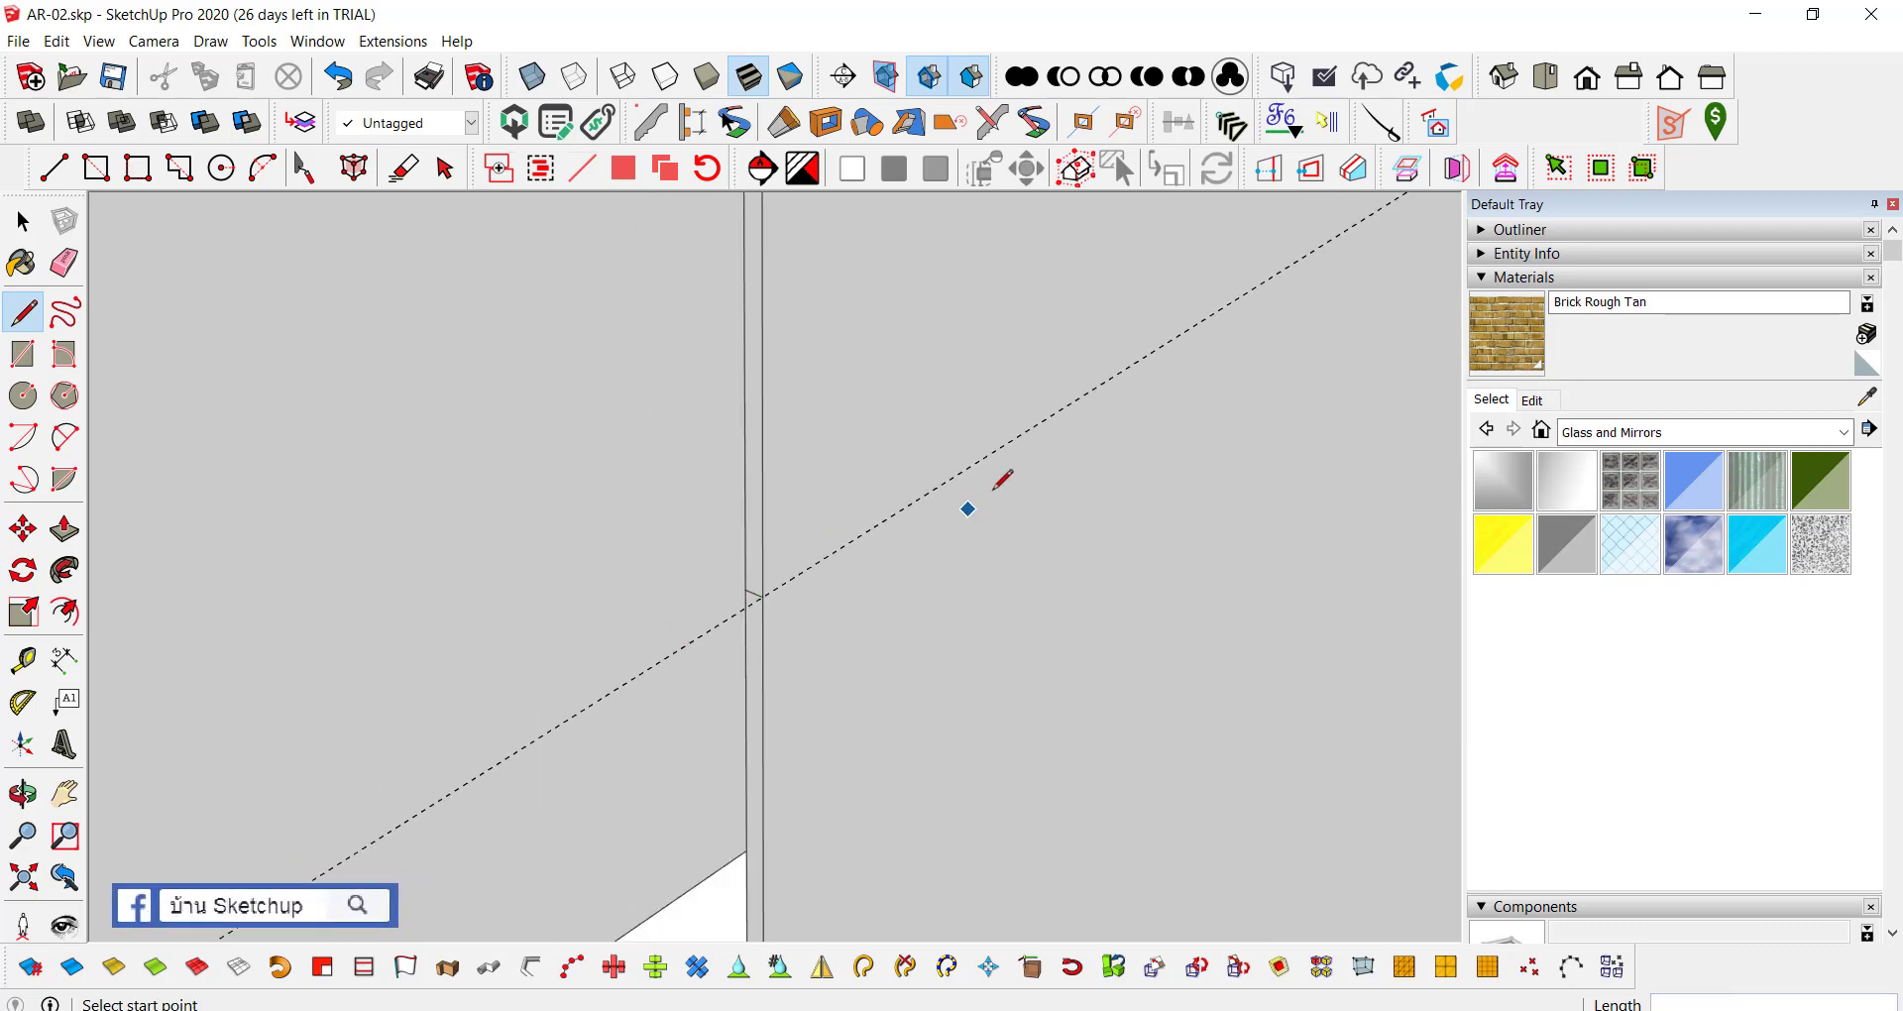
{"action": "scroll", "coordinate": [1155, 442], "scroll_direction": "down", "scroll_amount": 2}
{"action": "scroll", "coordinate": [970, 578], "scroll_direction": "down", "scroll_amount": 2}
{"action": "scroll", "coordinate": [967, 553], "scroll_direction": "down", "scroll_amount": 1}
{"action": "scroll", "coordinate": [1090, 476], "scroll_direction": "down", "scroll_amount": 2}
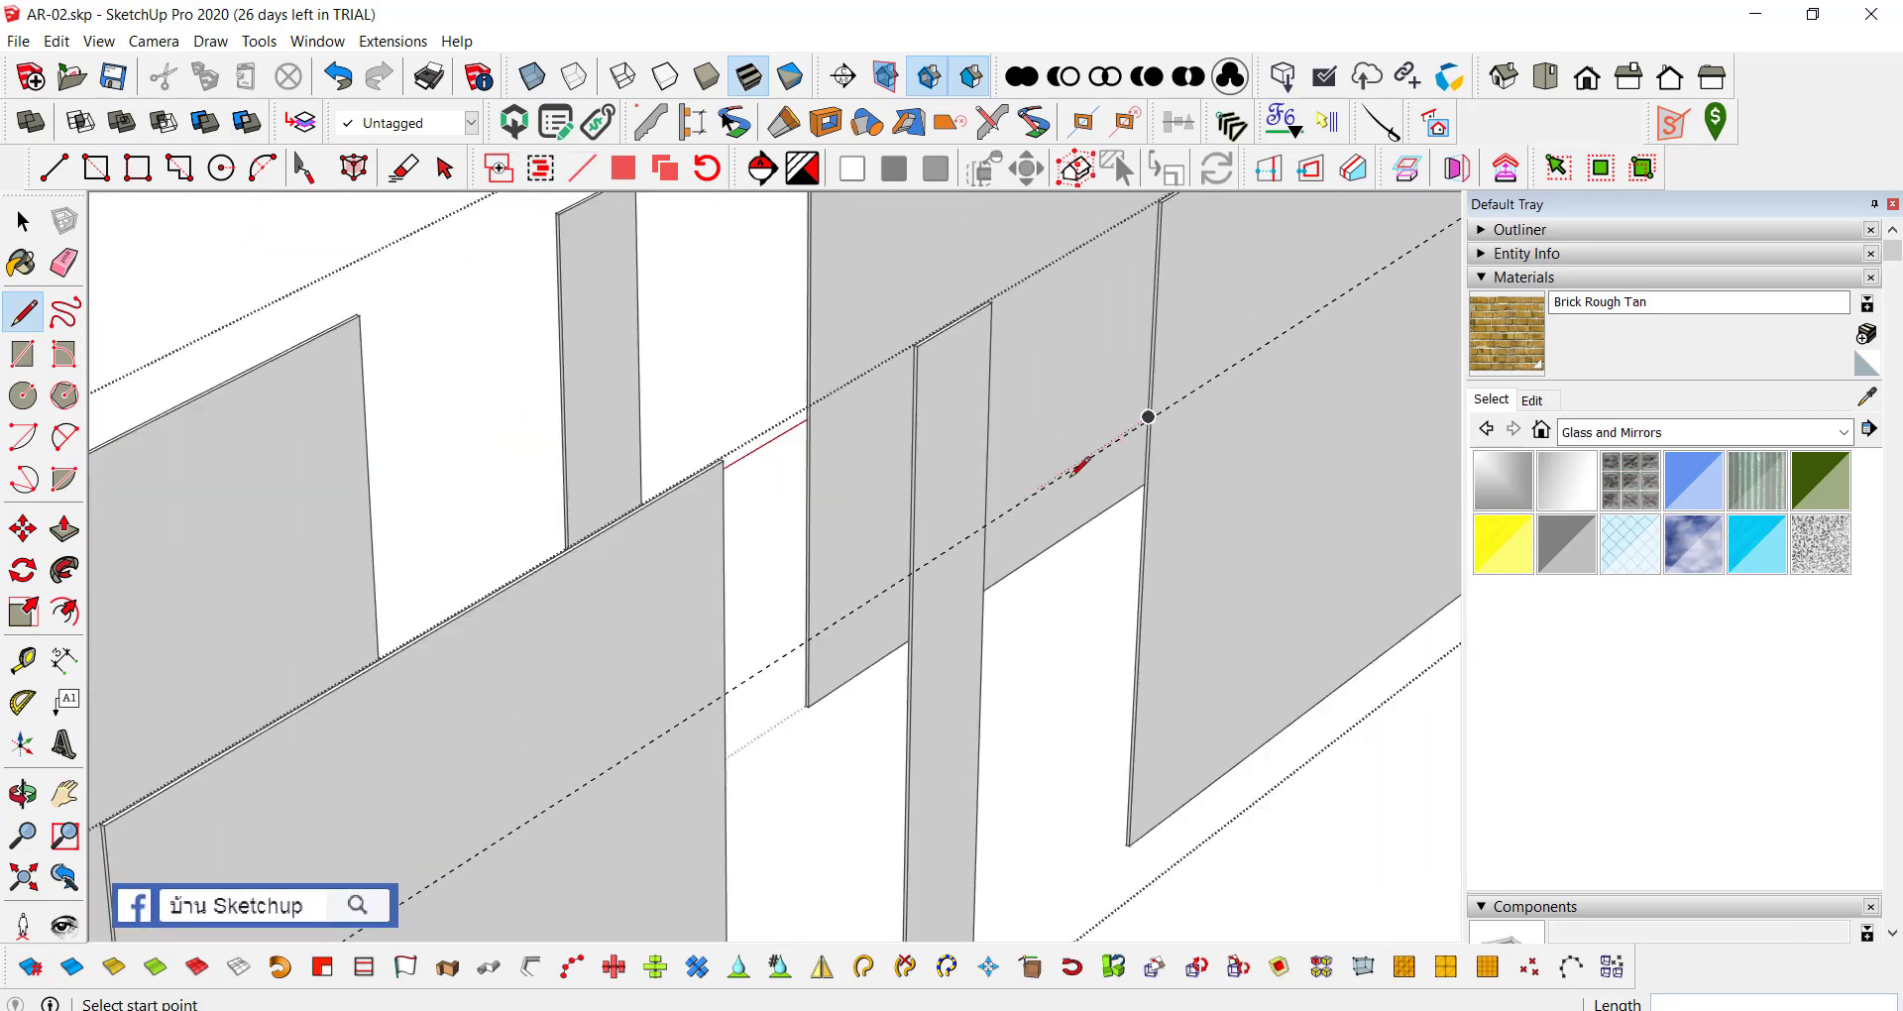
{"action": "scroll", "coordinate": [1062, 475], "scroll_direction": "down", "scroll_amount": 1}
{"action": "scroll", "coordinate": [977, 536], "scroll_direction": "up", "scroll_amount": 2}
{"action": "scroll", "coordinate": [961, 547], "scroll_direction": "up", "scroll_amount": 1}
{"action": "scroll", "coordinate": [922, 551], "scroll_direction": "up", "scroll_amount": 1}
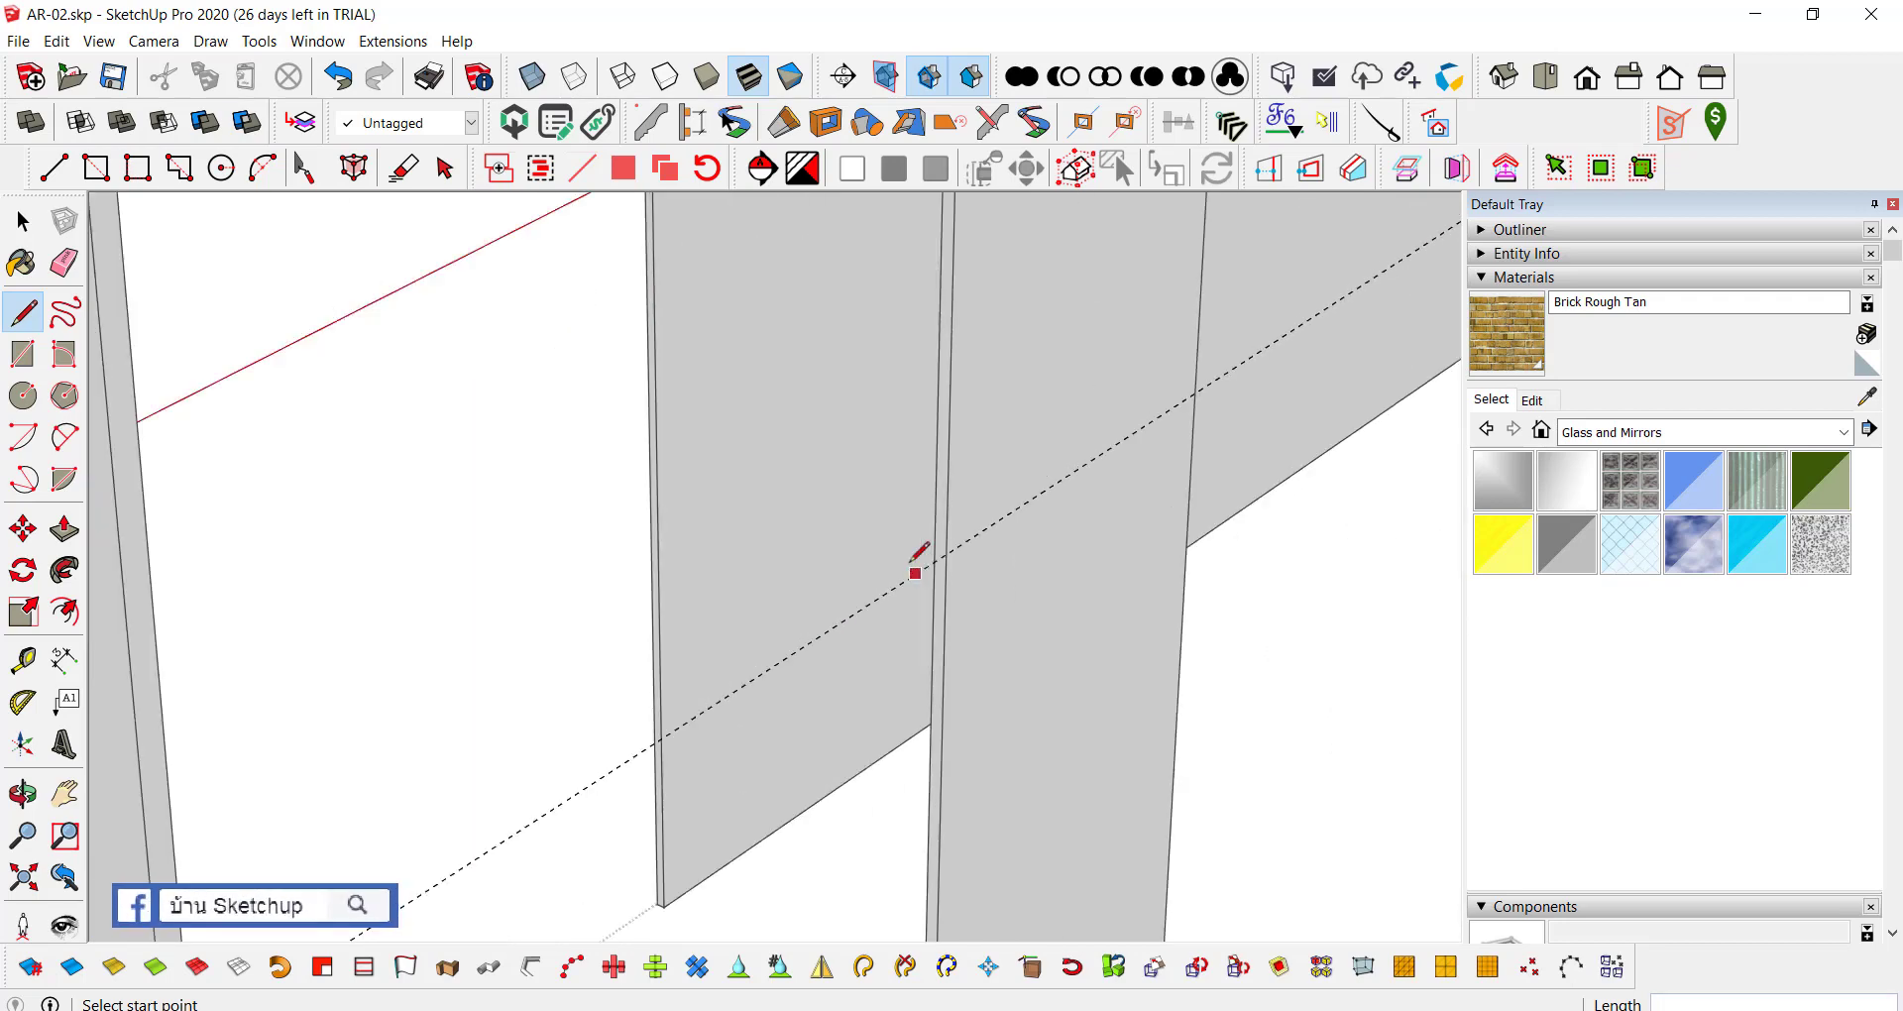
{"action": "scroll", "coordinate": [1048, 526], "scroll_direction": "up", "scroll_amount": 2}
{"action": "scroll", "coordinate": [1060, 525], "scroll_direction": "down", "scroll_amount": 1}
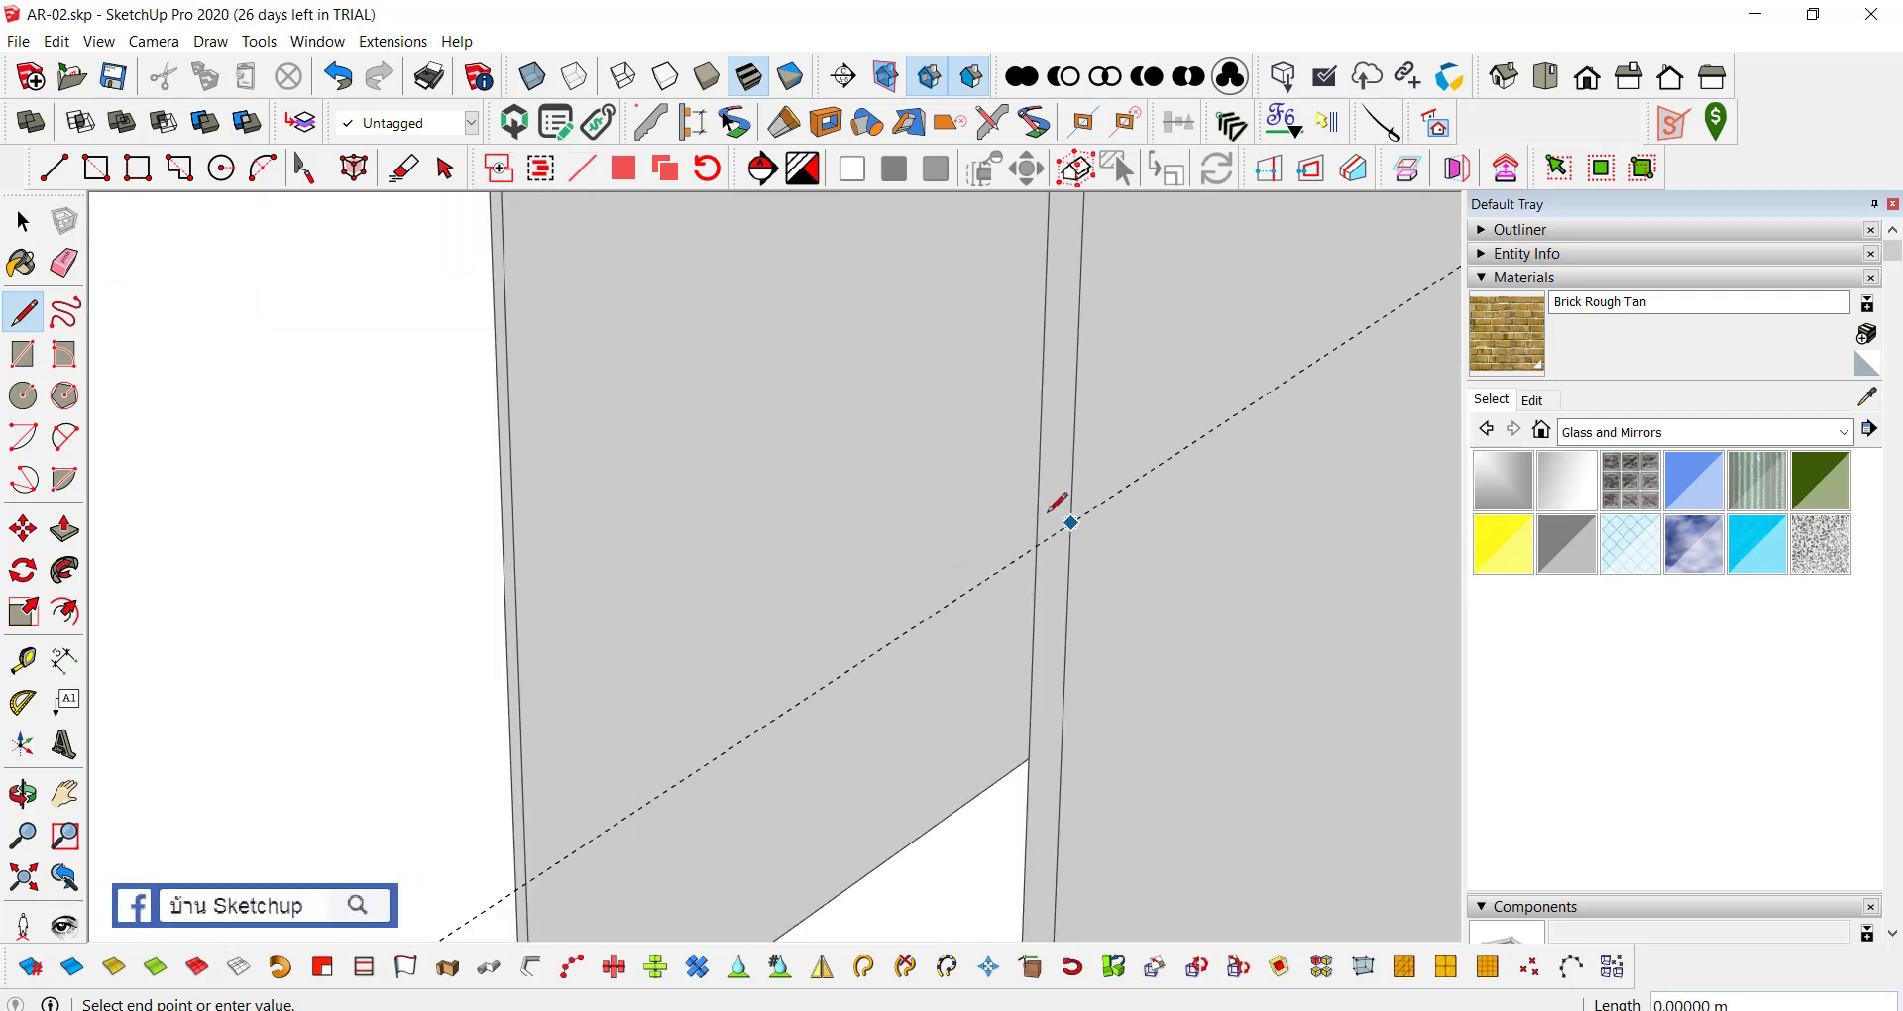
{"action": "scroll", "coordinate": [1172, 426], "scroll_direction": "down", "scroll_amount": 2}
{"action": "scroll", "coordinate": [1176, 429], "scroll_direction": "down", "scroll_amount": 1}
{"action": "key", "text": "Escape"}
{"action": "scroll", "coordinate": [1173, 429], "scroll_direction": "down", "scroll_amount": 1}
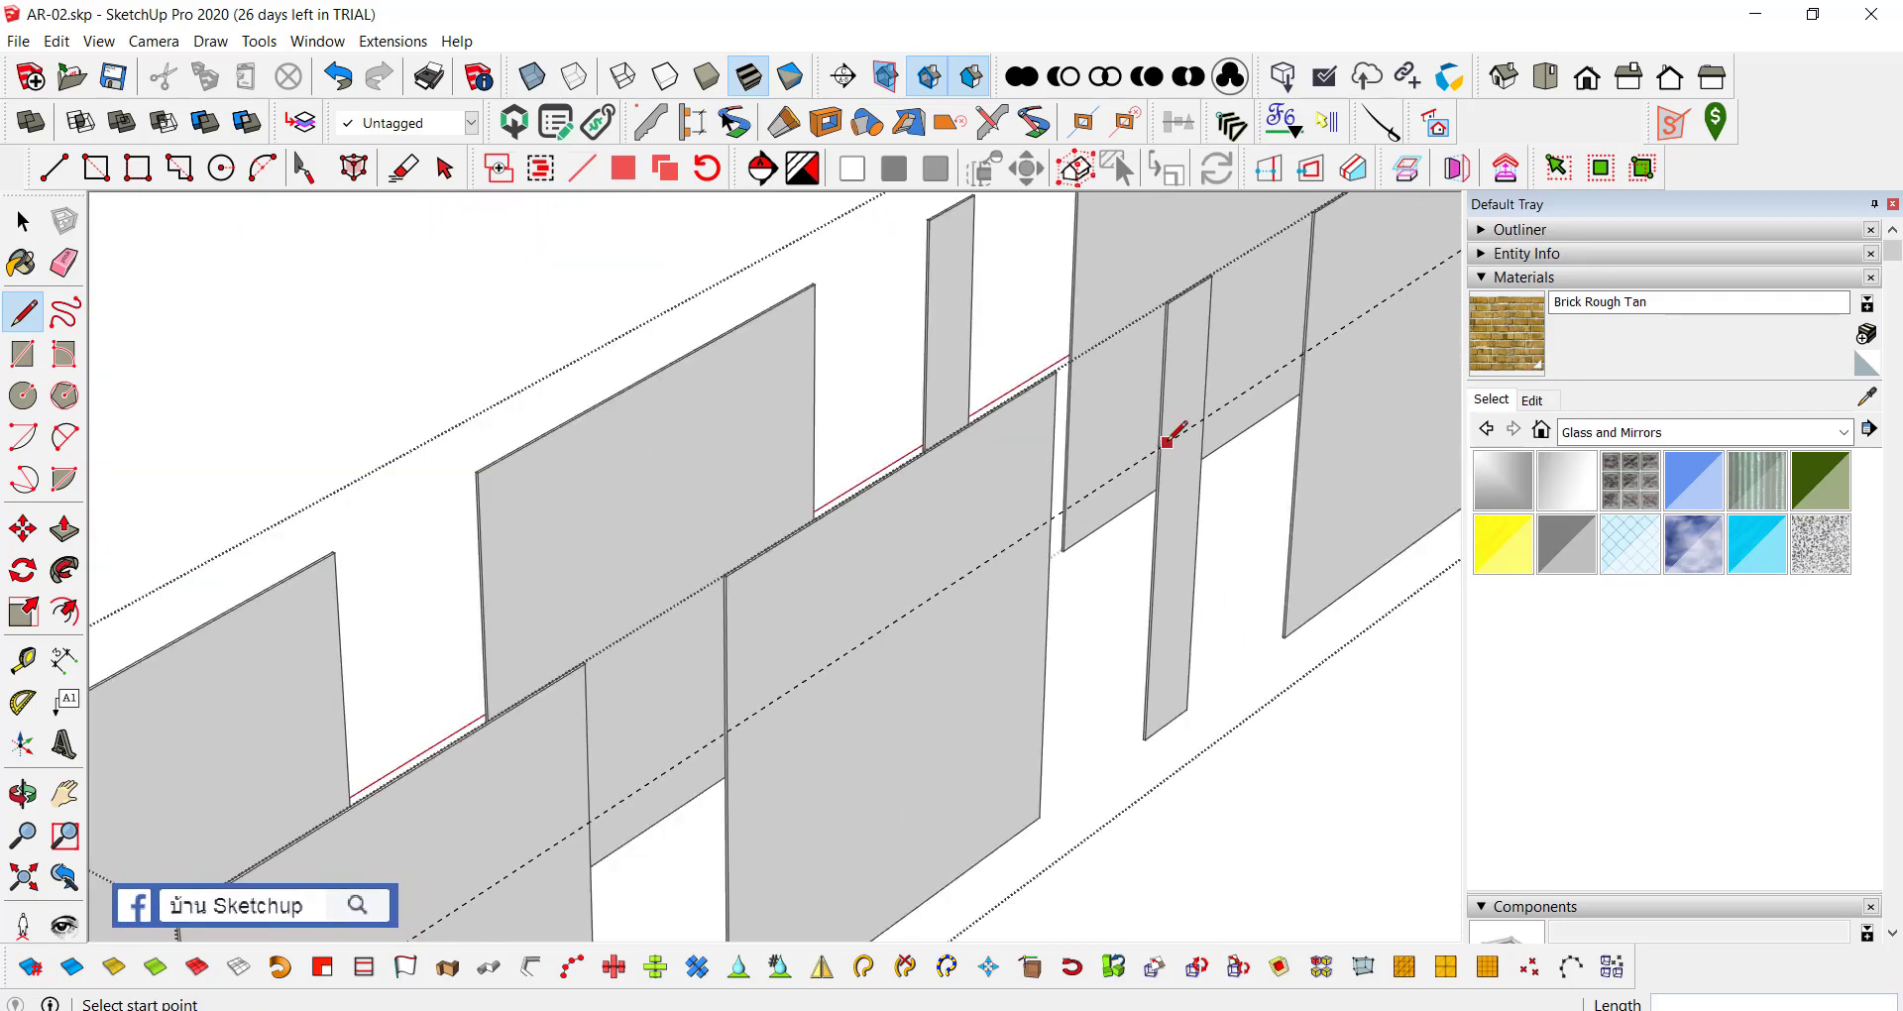
{"action": "scroll", "coordinate": [840, 649], "scroll_direction": "up", "scroll_amount": 1}
{"action": "scroll", "coordinate": [839, 649], "scroll_direction": "up", "scroll_amount": 2}
{"action": "scroll", "coordinate": [833, 659], "scroll_direction": "up", "scroll_amount": 1}
{"action": "scroll", "coordinate": [833, 644], "scroll_direction": "up", "scroll_amount": 1}
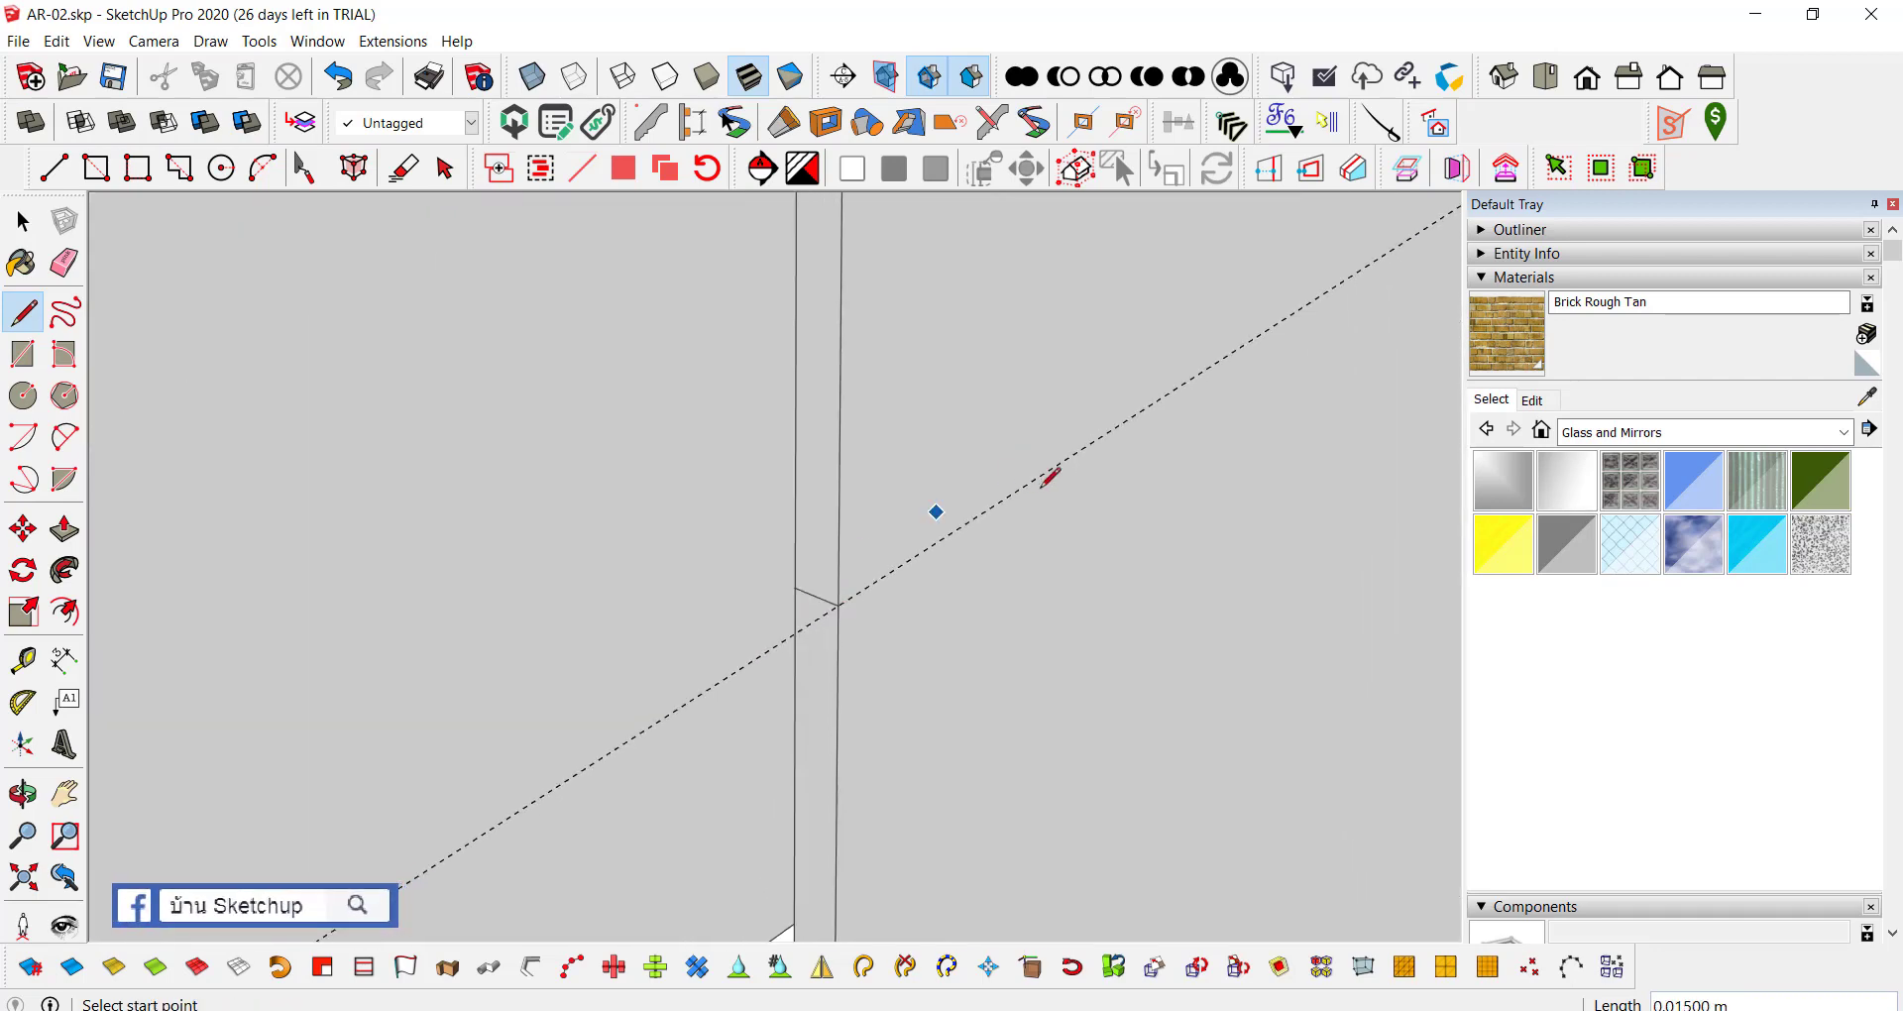
{"action": "scroll", "coordinate": [1046, 491], "scroll_direction": "down", "scroll_amount": 1}
{"action": "scroll", "coordinate": [783, 550], "scroll_direction": "down", "scroll_amount": 2}
{"action": "scroll", "coordinate": [785, 552], "scroll_direction": "down", "scroll_amount": 2}
{"action": "scroll", "coordinate": [833, 567], "scroll_direction": "up", "scroll_amount": 2}
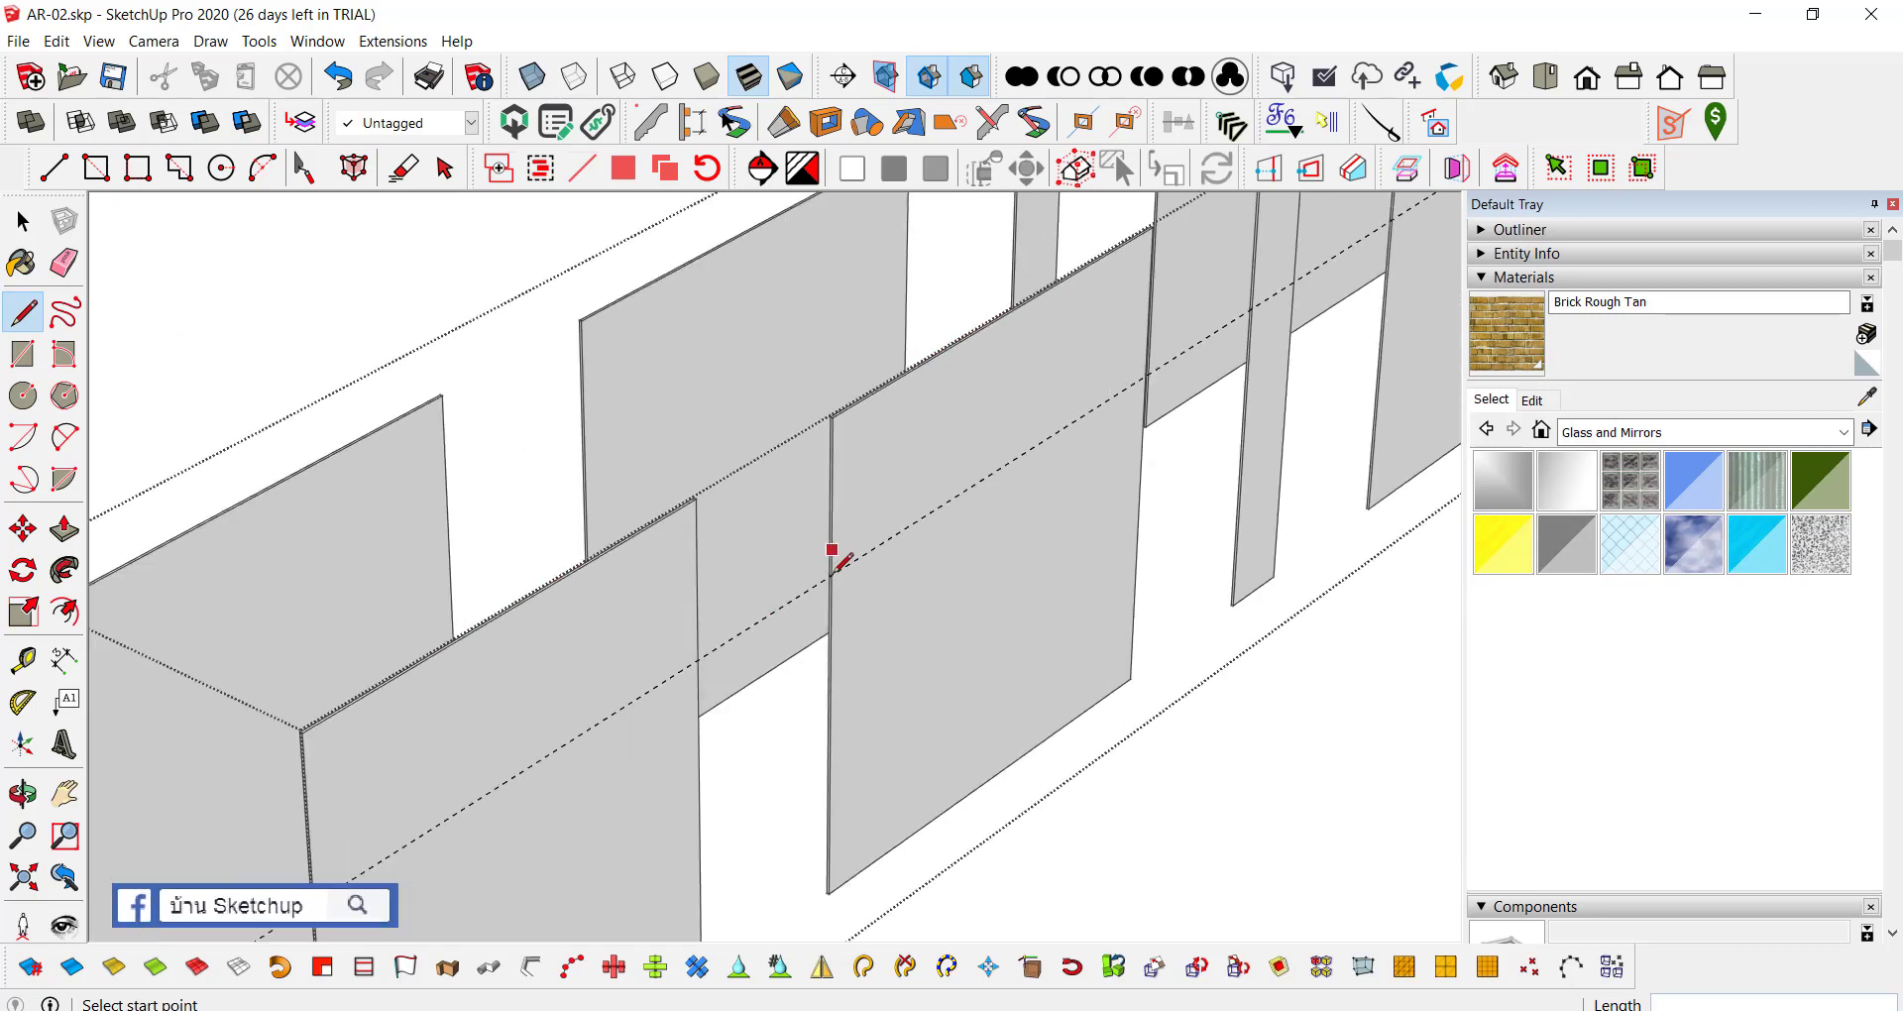
{"action": "scroll", "coordinate": [832, 555], "scroll_direction": "up", "scroll_amount": 2}
{"action": "scroll", "coordinate": [835, 560], "scroll_direction": "up", "scroll_amount": 2}
{"action": "scroll", "coordinate": [839, 555], "scroll_direction": "up", "scroll_amount": 1}
{"action": "key", "text": "p"}
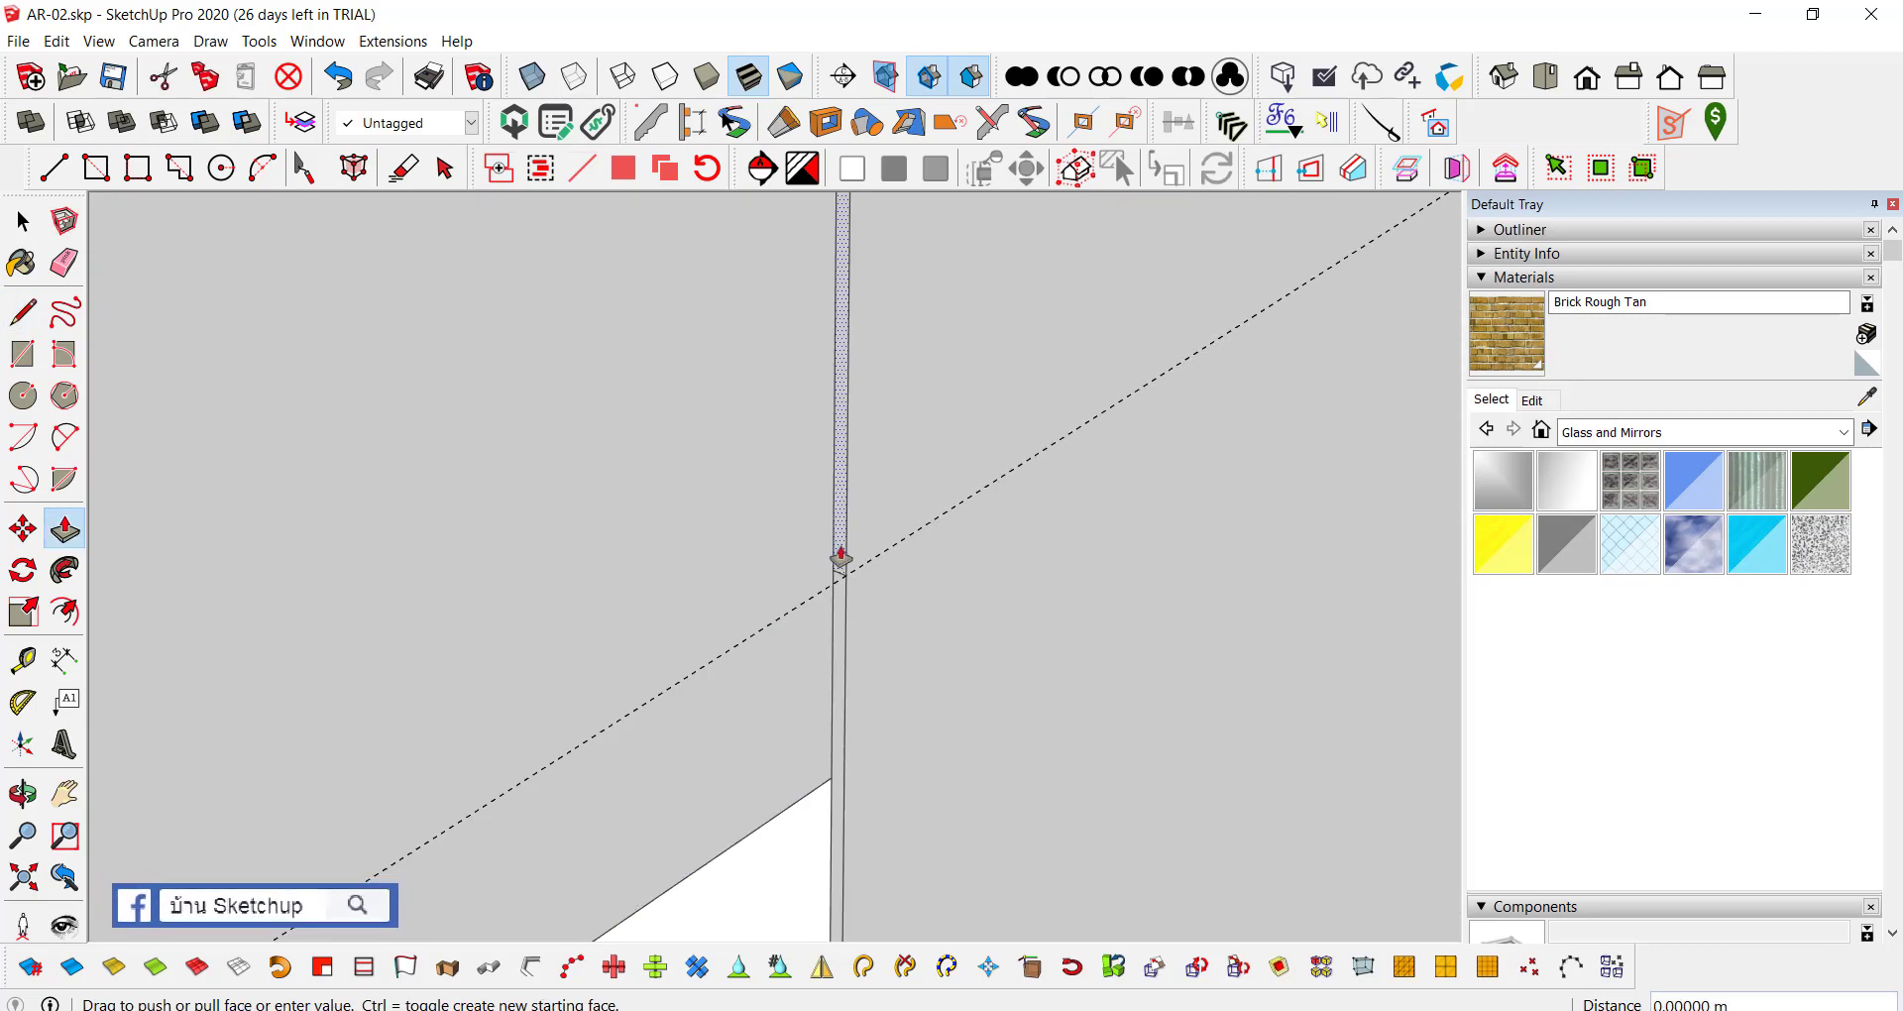
Step: Pull the first split wall panel face up 1.1 m
{"action": "scroll", "coordinate": [841, 558], "scroll_direction": "down", "scroll_amount": 2}
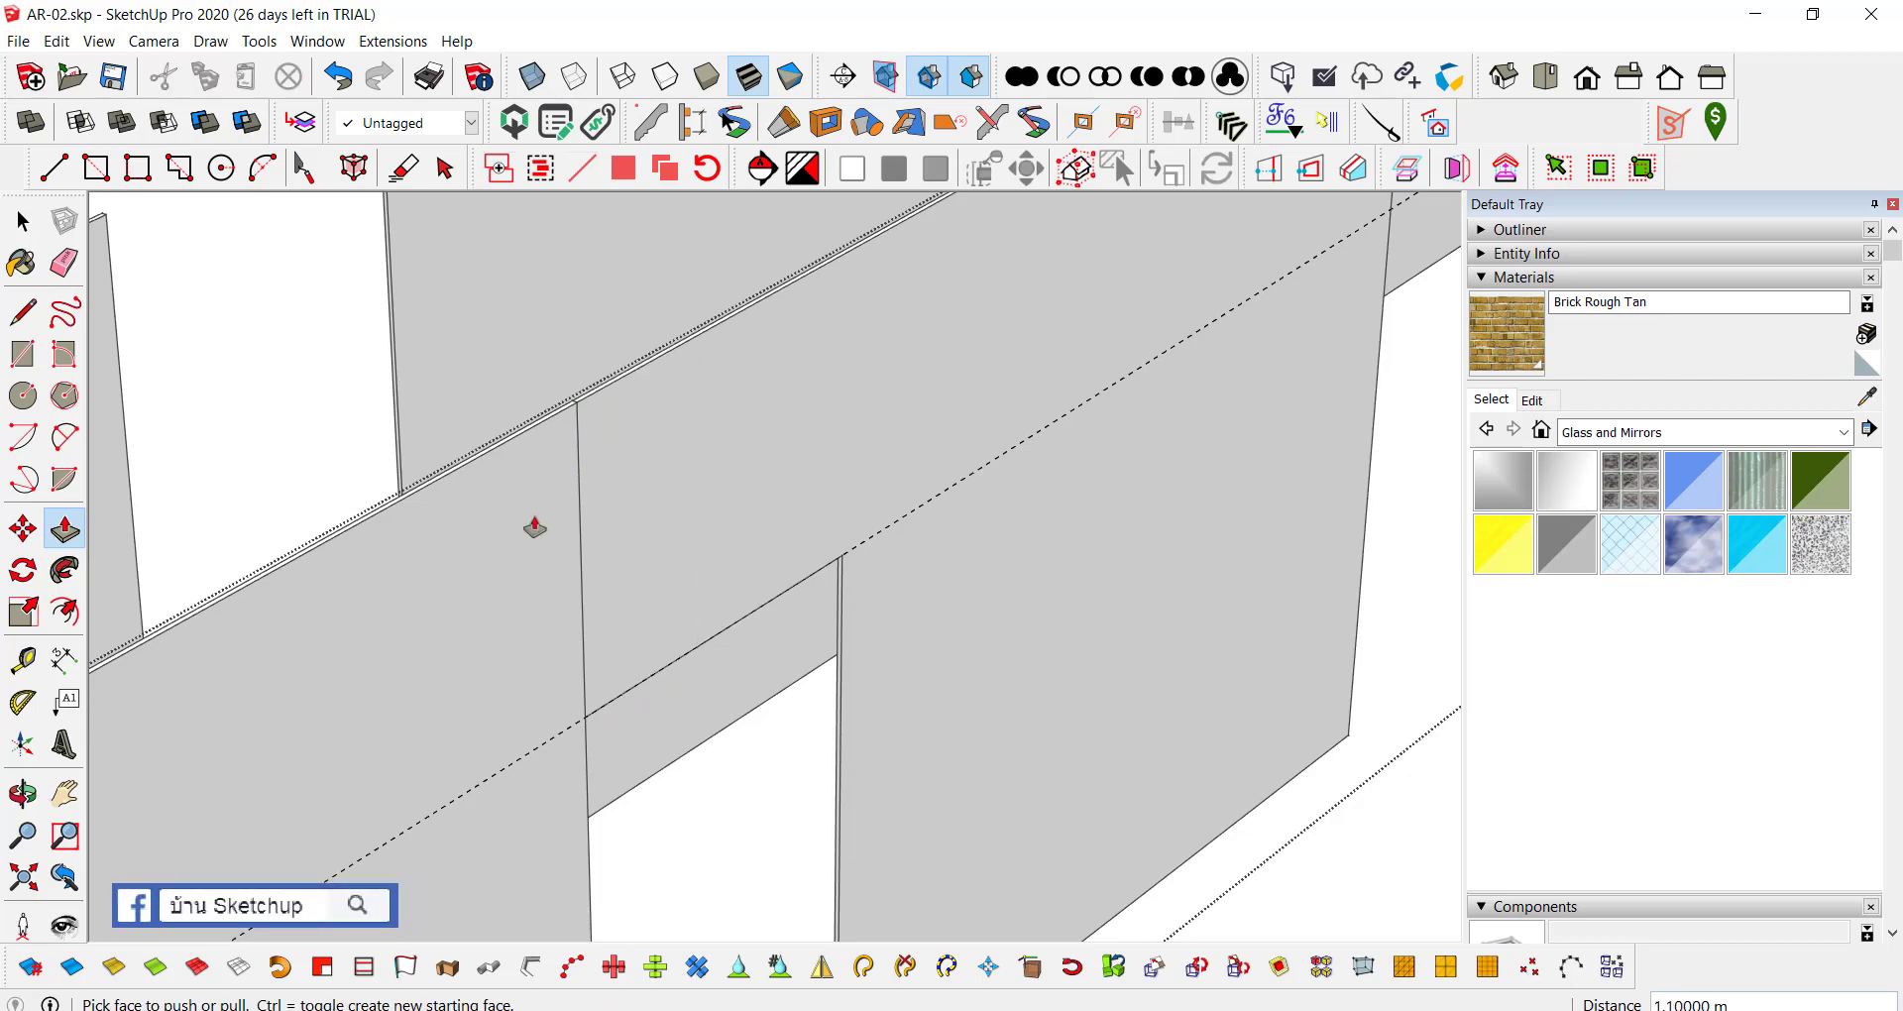
{"action": "scroll", "coordinate": [535, 528], "scroll_direction": "down", "scroll_amount": 2}
{"action": "scroll", "coordinate": [1020, 399], "scroll_direction": "up", "scroll_amount": 1}
{"action": "scroll", "coordinate": [1007, 314], "scroll_direction": "up", "scroll_amount": 2}
{"action": "scroll", "coordinate": [1048, 289], "scroll_direction": "up", "scroll_amount": 2}
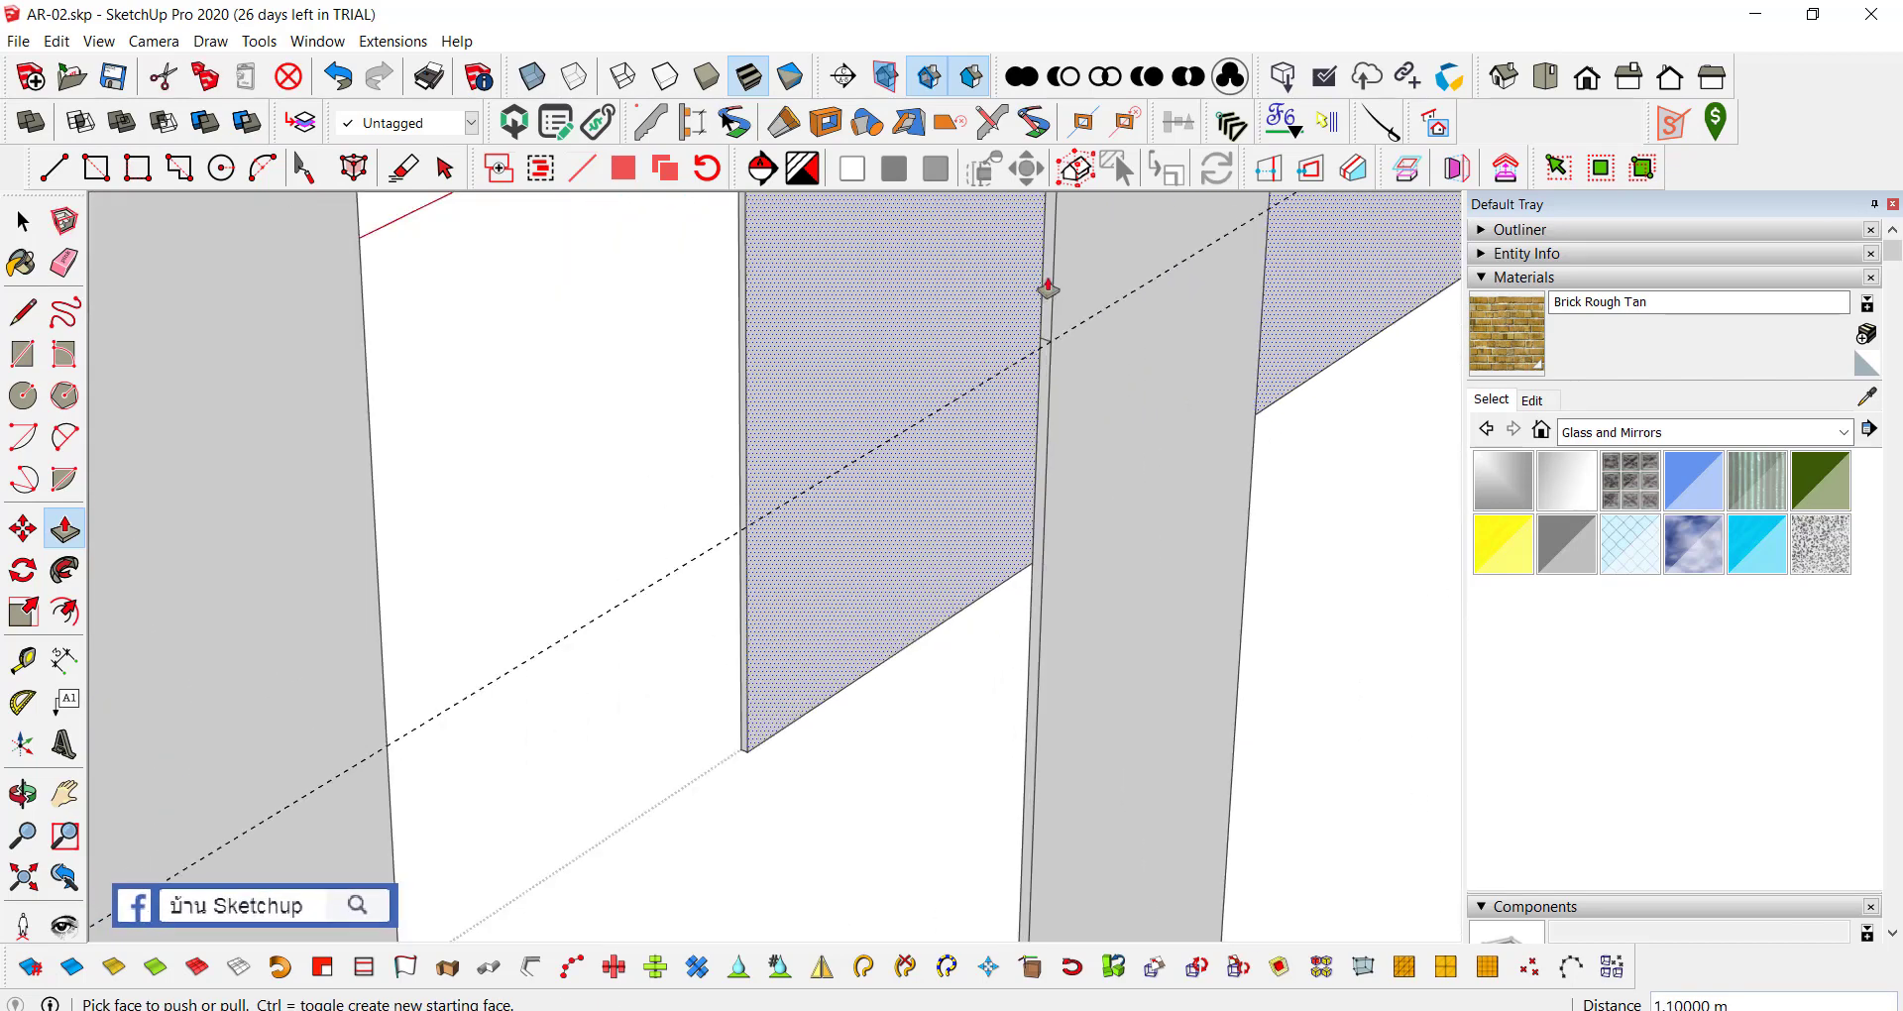
{"action": "left_click", "coordinate": [1047, 288]}
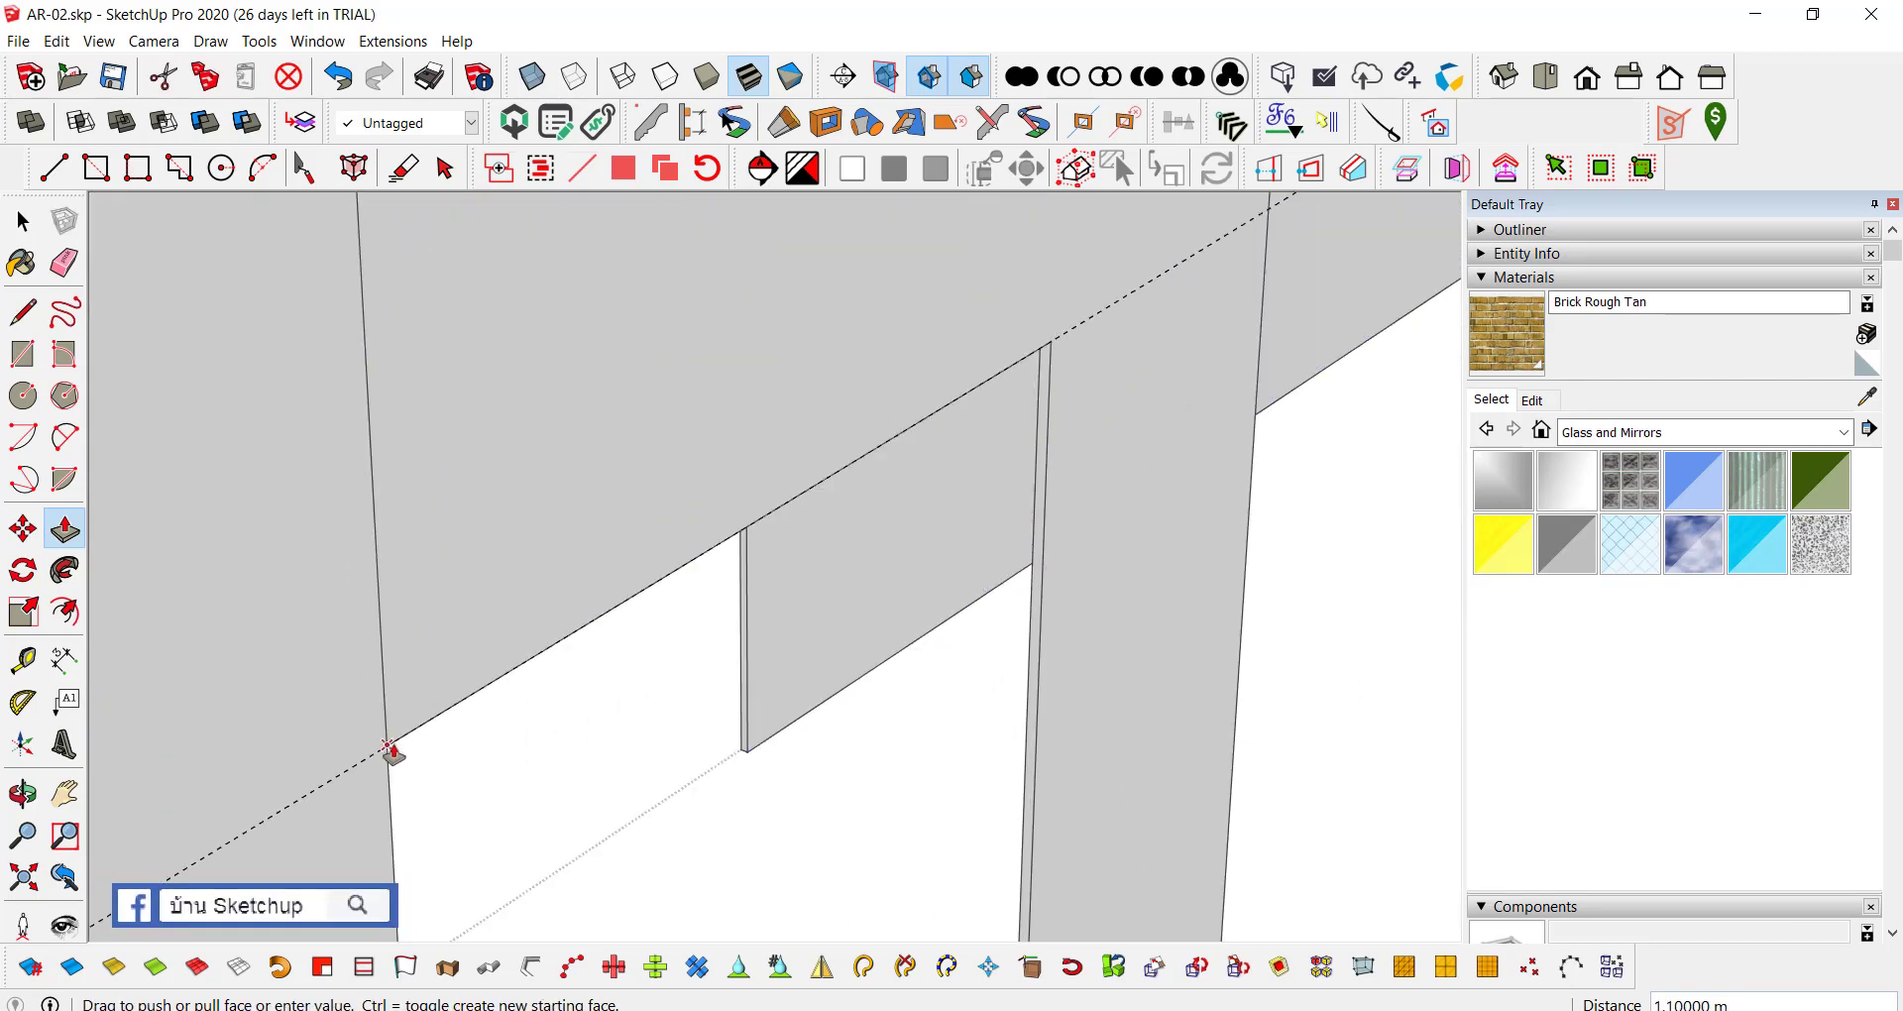
{"action": "scroll", "coordinate": [357, 788], "scroll_direction": "down", "scroll_amount": 2}
{"action": "scroll", "coordinate": [723, 509], "scroll_direction": "down", "scroll_amount": 1}
{"action": "scroll", "coordinate": [799, 544], "scroll_direction": "up", "scroll_amount": 2}
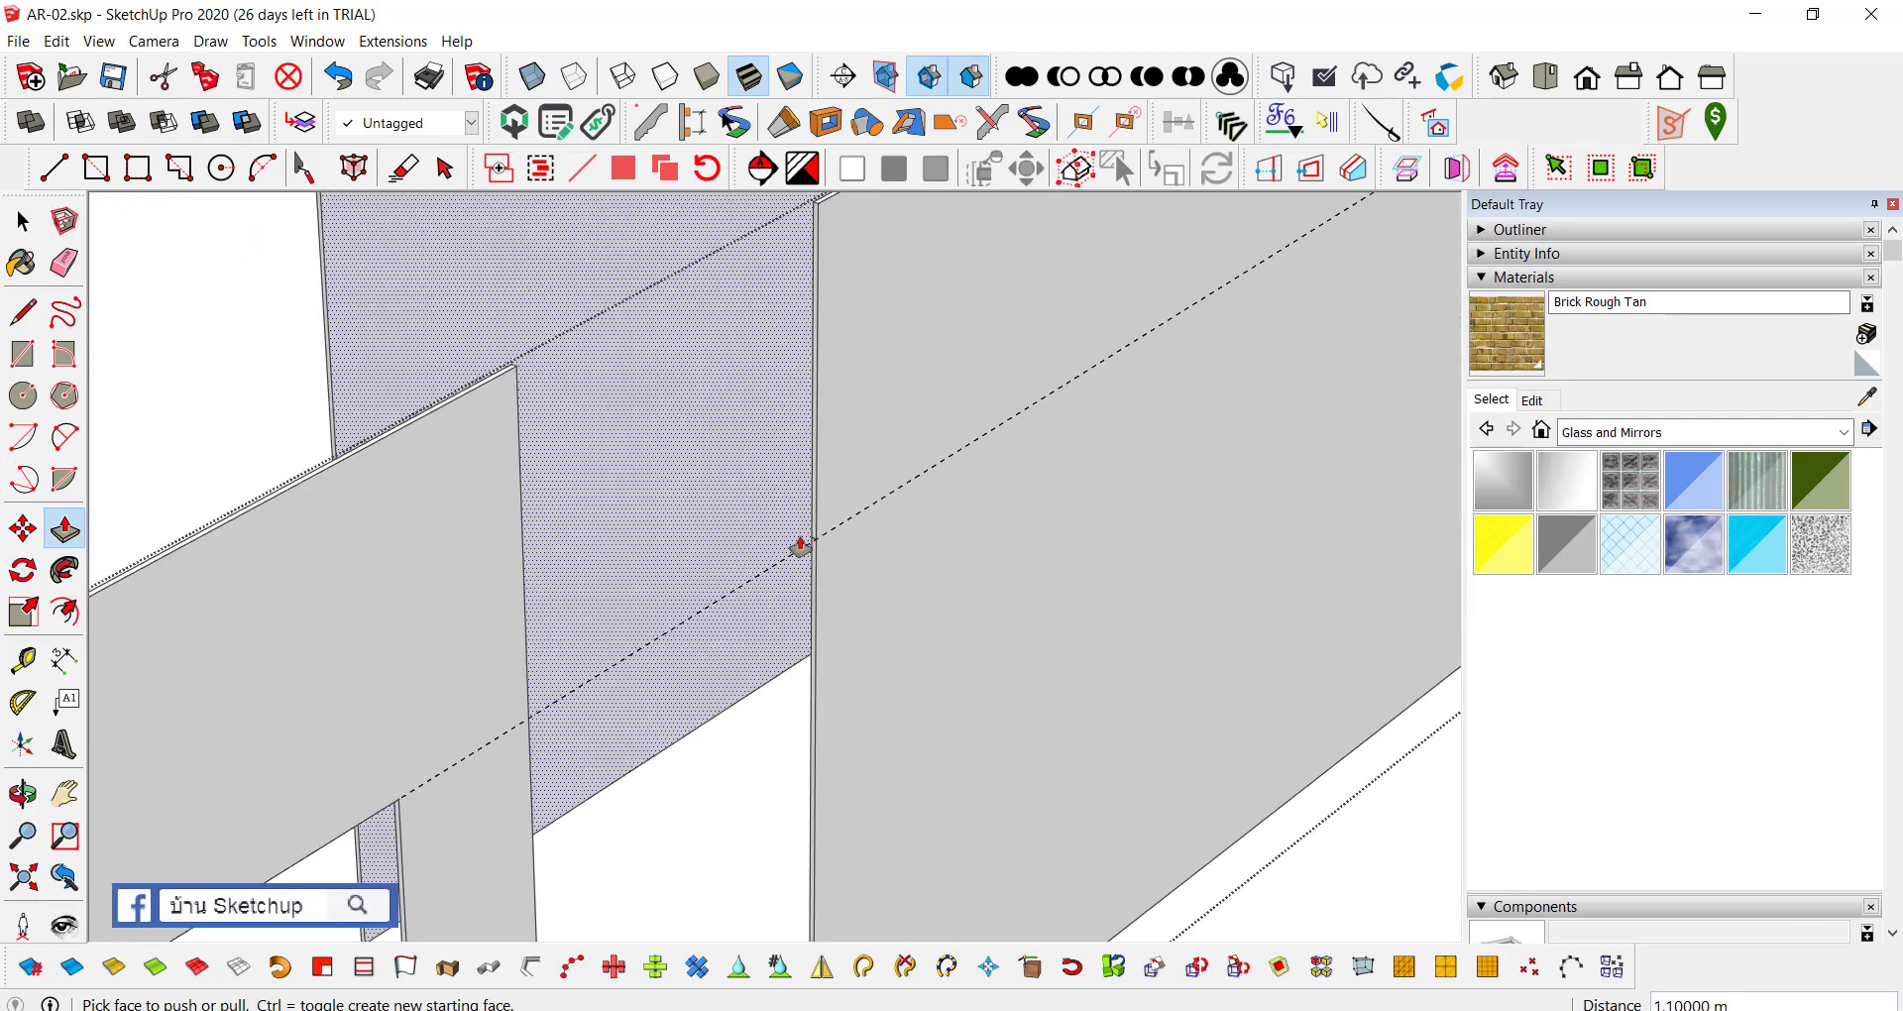
{"action": "scroll", "coordinate": [819, 506], "scroll_direction": "up", "scroll_amount": 2}
Step: Pull the remaining wall panel faces up 1.1 m each to form a continuous band
{"action": "left_click", "coordinate": [819, 505]}
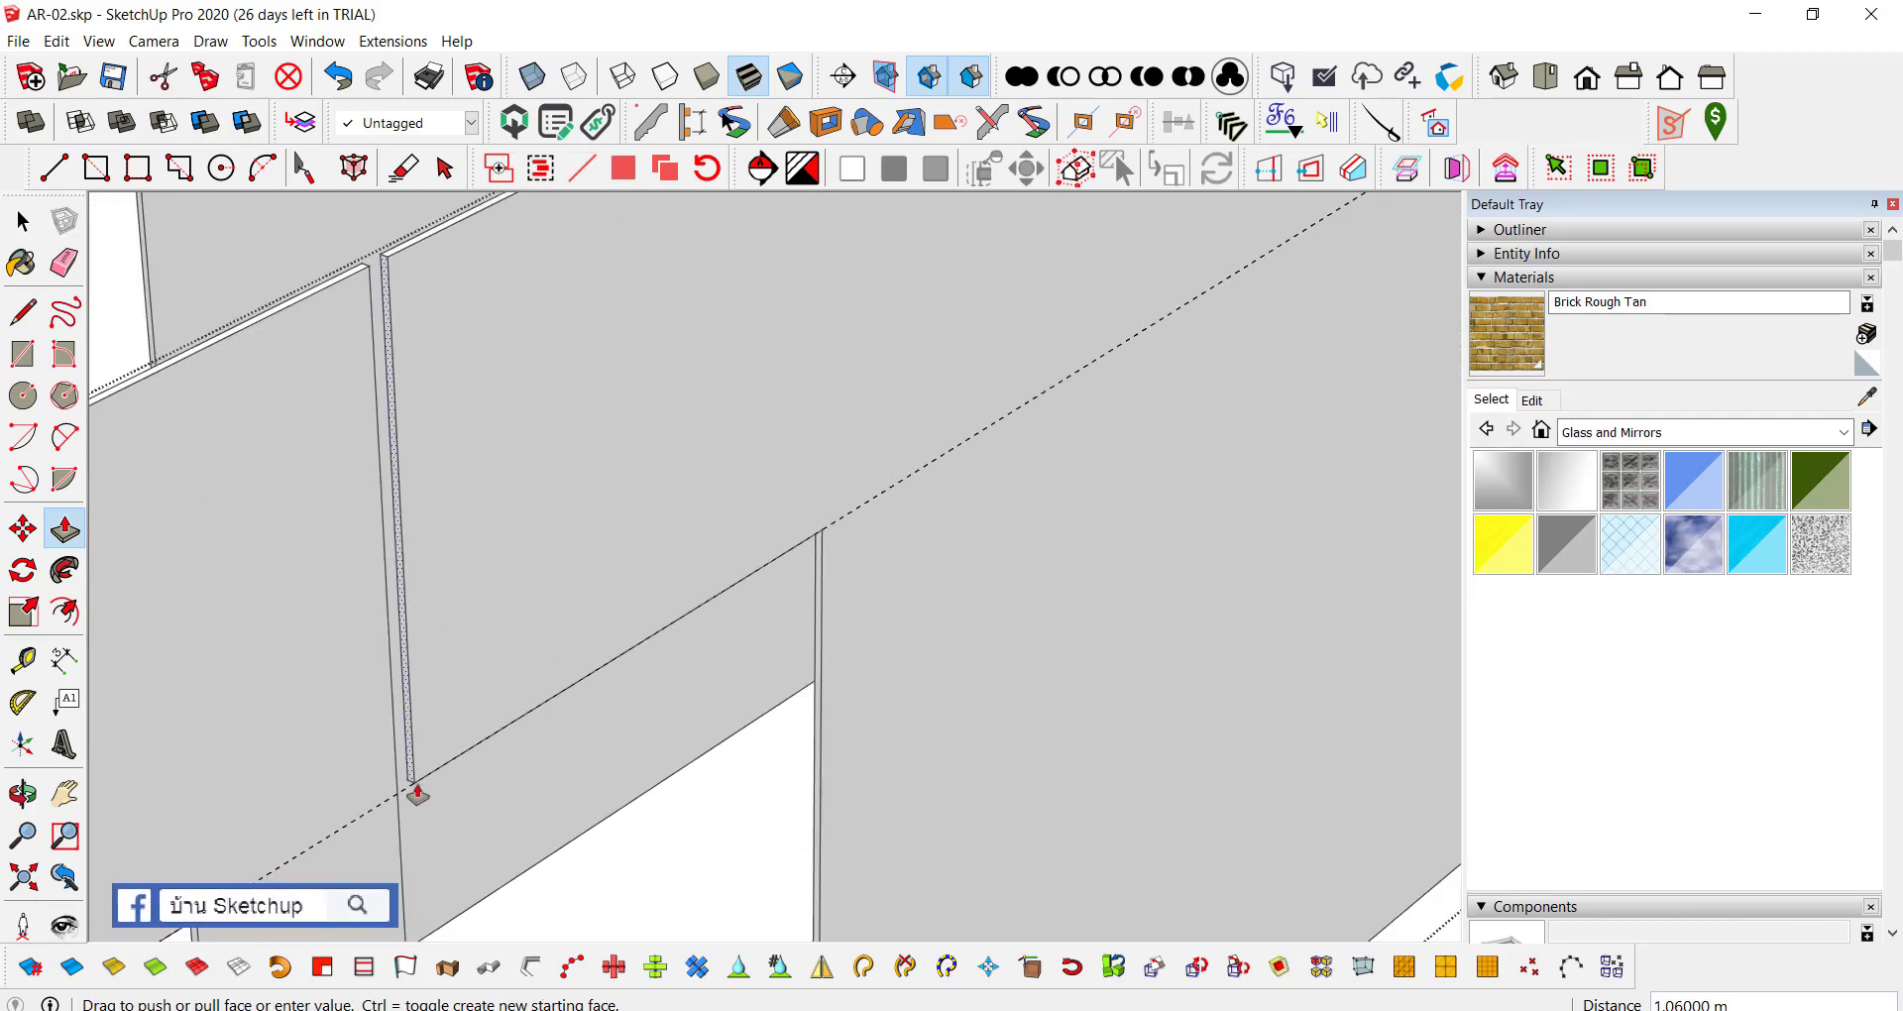
{"action": "left_click", "coordinate": [401, 793]}
{"action": "scroll", "coordinate": [406, 768], "scroll_direction": "down", "scroll_amount": 2}
{"action": "scroll", "coordinate": [892, 497], "scroll_direction": "down", "scroll_amount": 1}
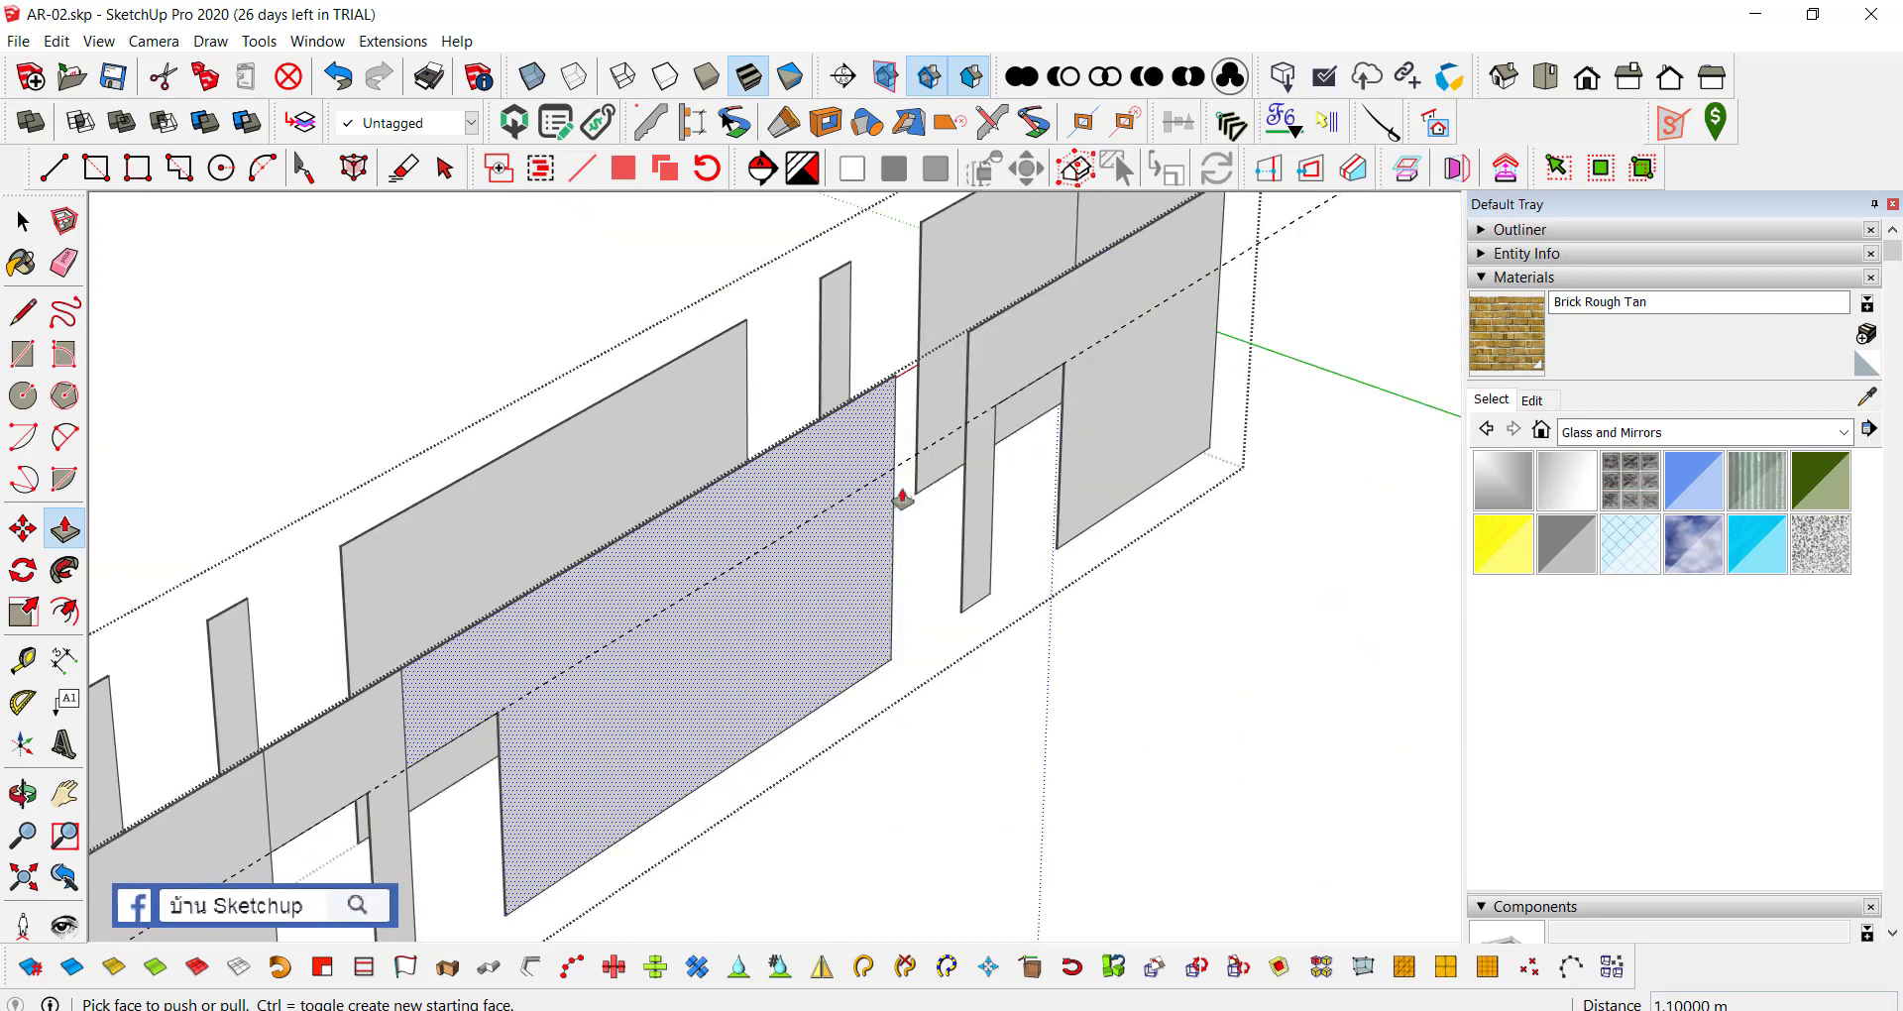
{"action": "scroll", "coordinate": [867, 505], "scroll_direction": "up", "scroll_amount": 2}
{"action": "scroll", "coordinate": [819, 515], "scroll_direction": "up", "scroll_amount": 2}
{"action": "scroll", "coordinate": [819, 516], "scroll_direction": "up", "scroll_amount": 2}
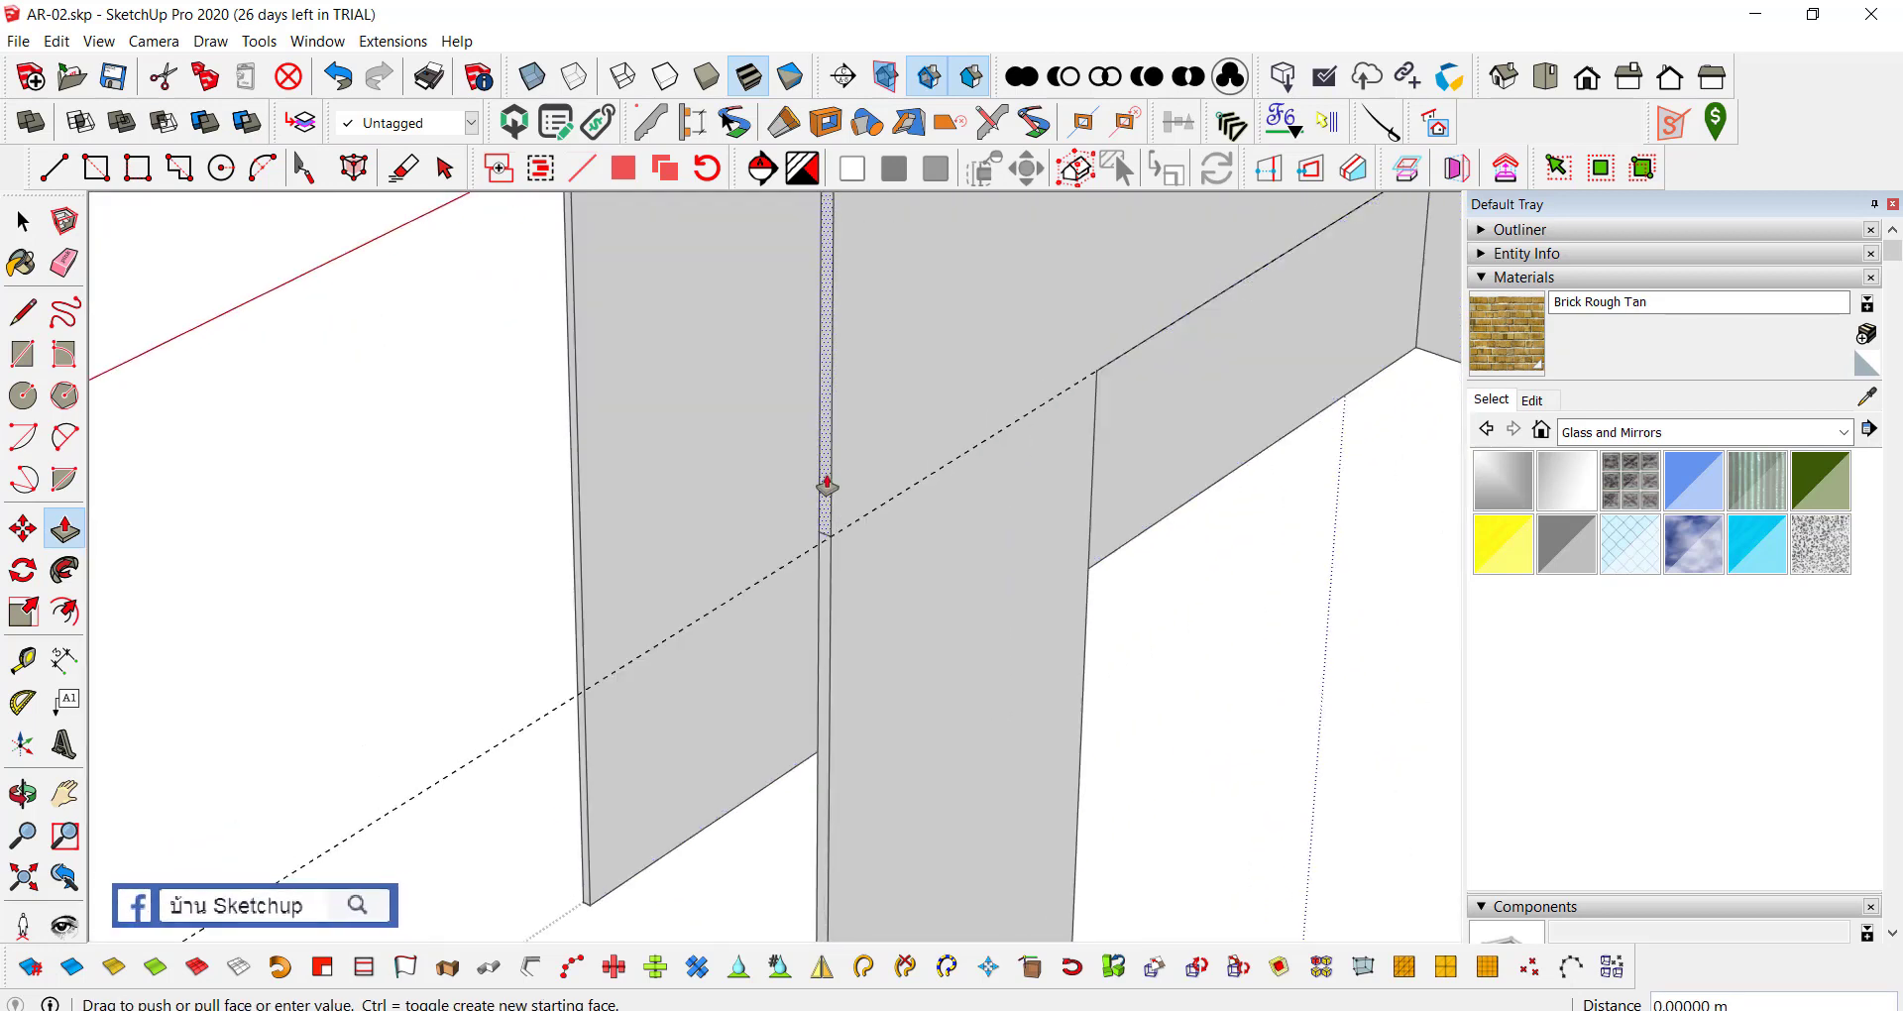
{"action": "scroll", "coordinate": [827, 486], "scroll_direction": "down", "scroll_amount": 3}
{"action": "left_click", "coordinate": [566, 666]}
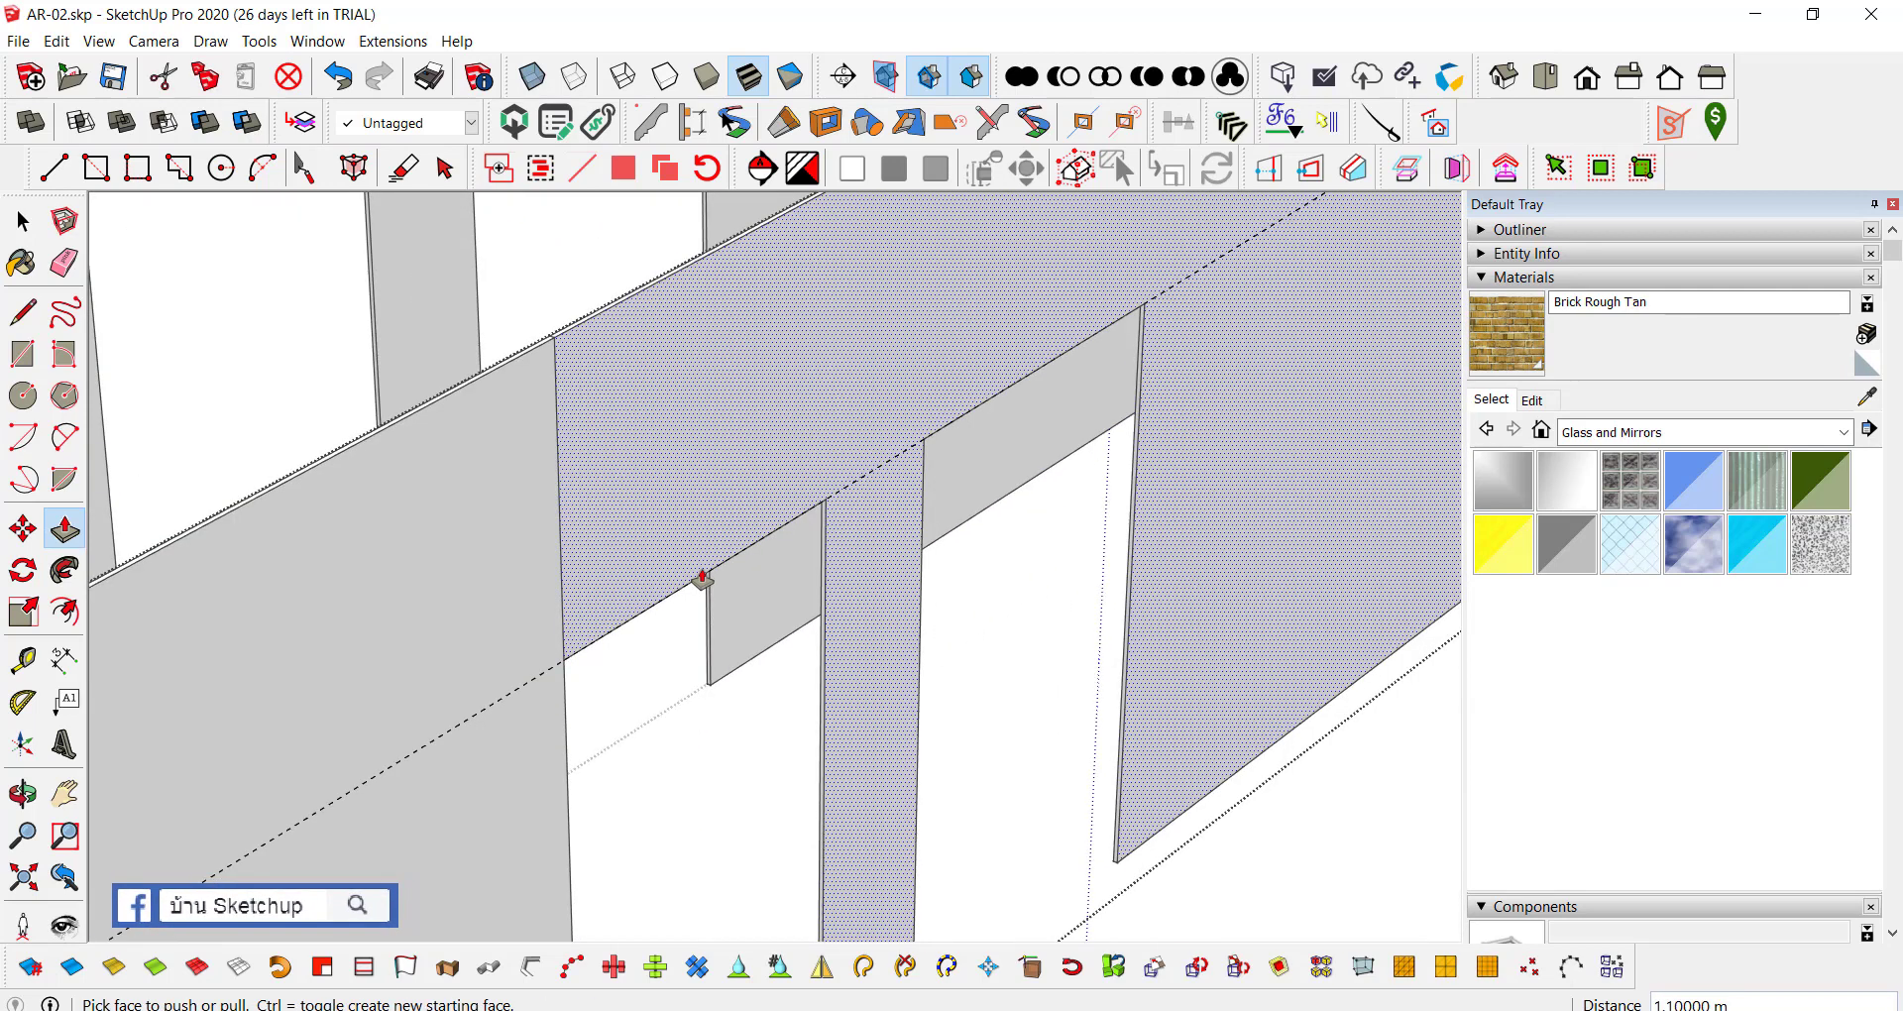
{"action": "scroll", "coordinate": [702, 560], "scroll_direction": "down", "scroll_amount": 2}
Step: Orbit to view the wall panels from another side and close the wall-panel group
{"action": "key", "text": "e"}
{"action": "scroll", "coordinate": [808, 446], "scroll_direction": "down", "scroll_amount": 2}
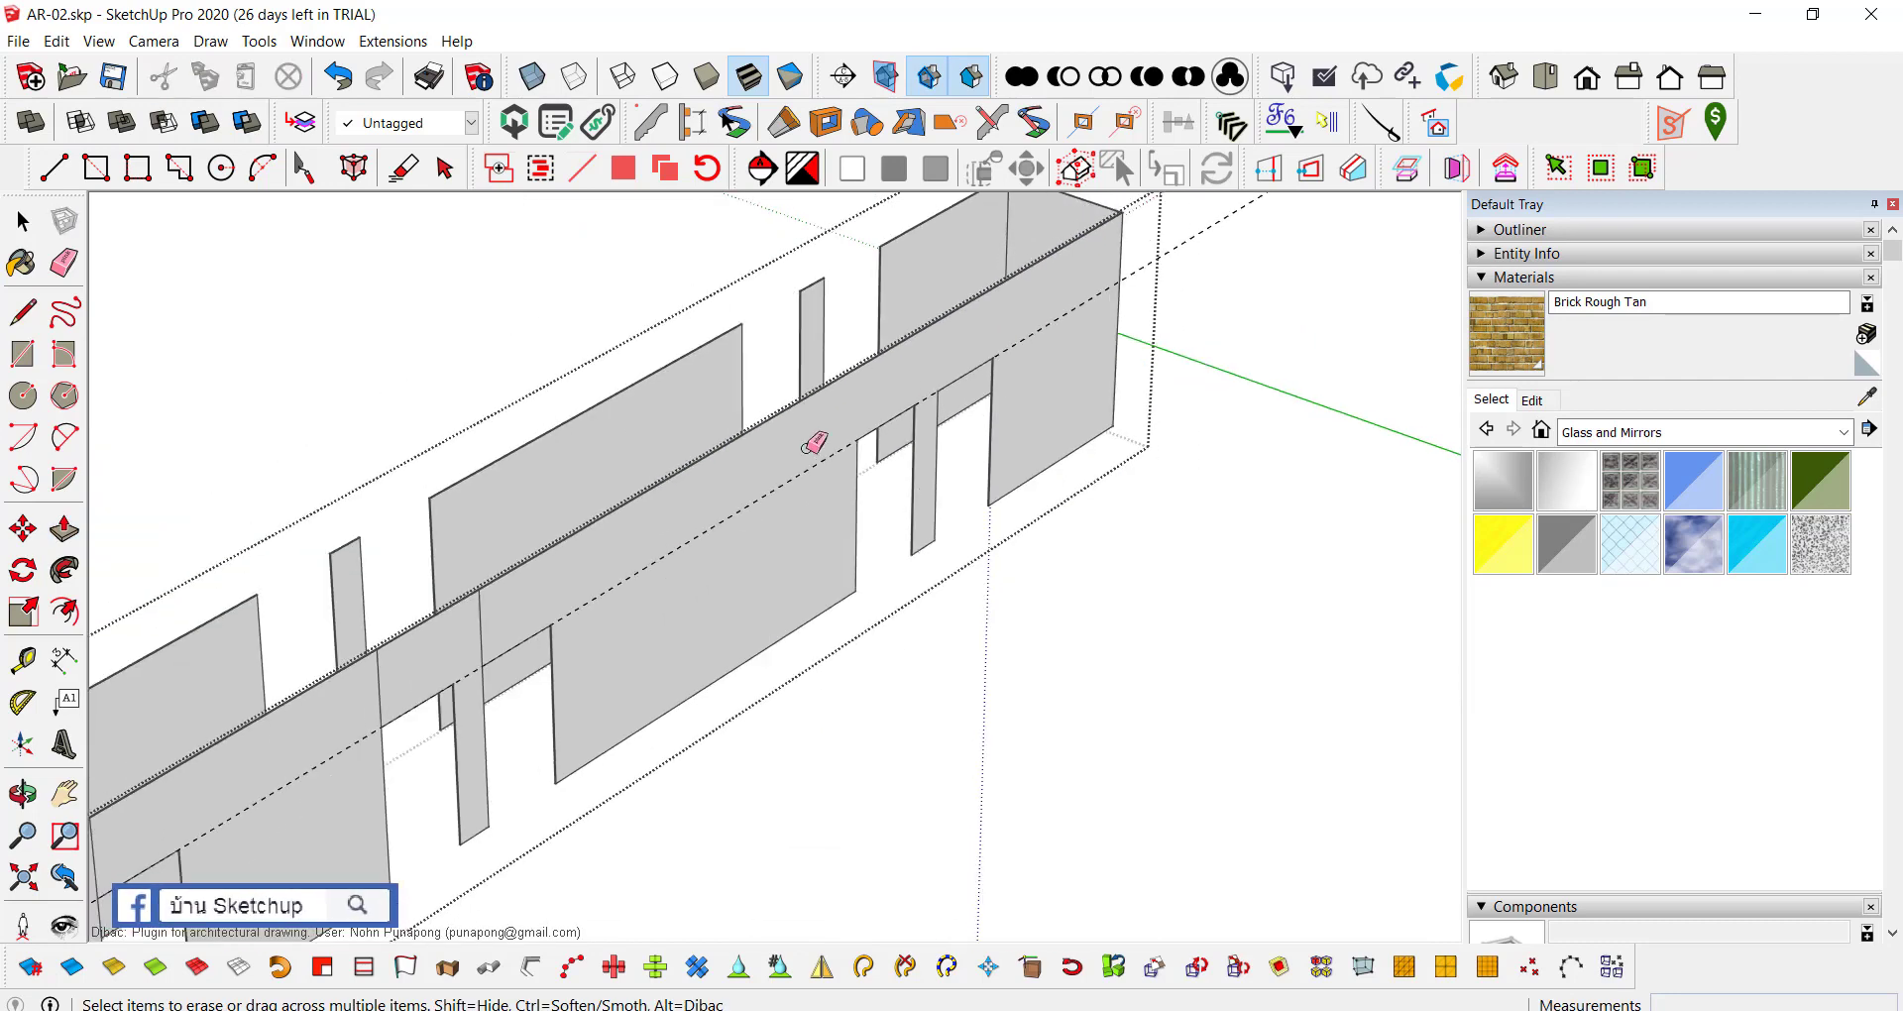
{"action": "scroll", "coordinate": [468, 677], "scroll_direction": "up", "scroll_amount": 2}
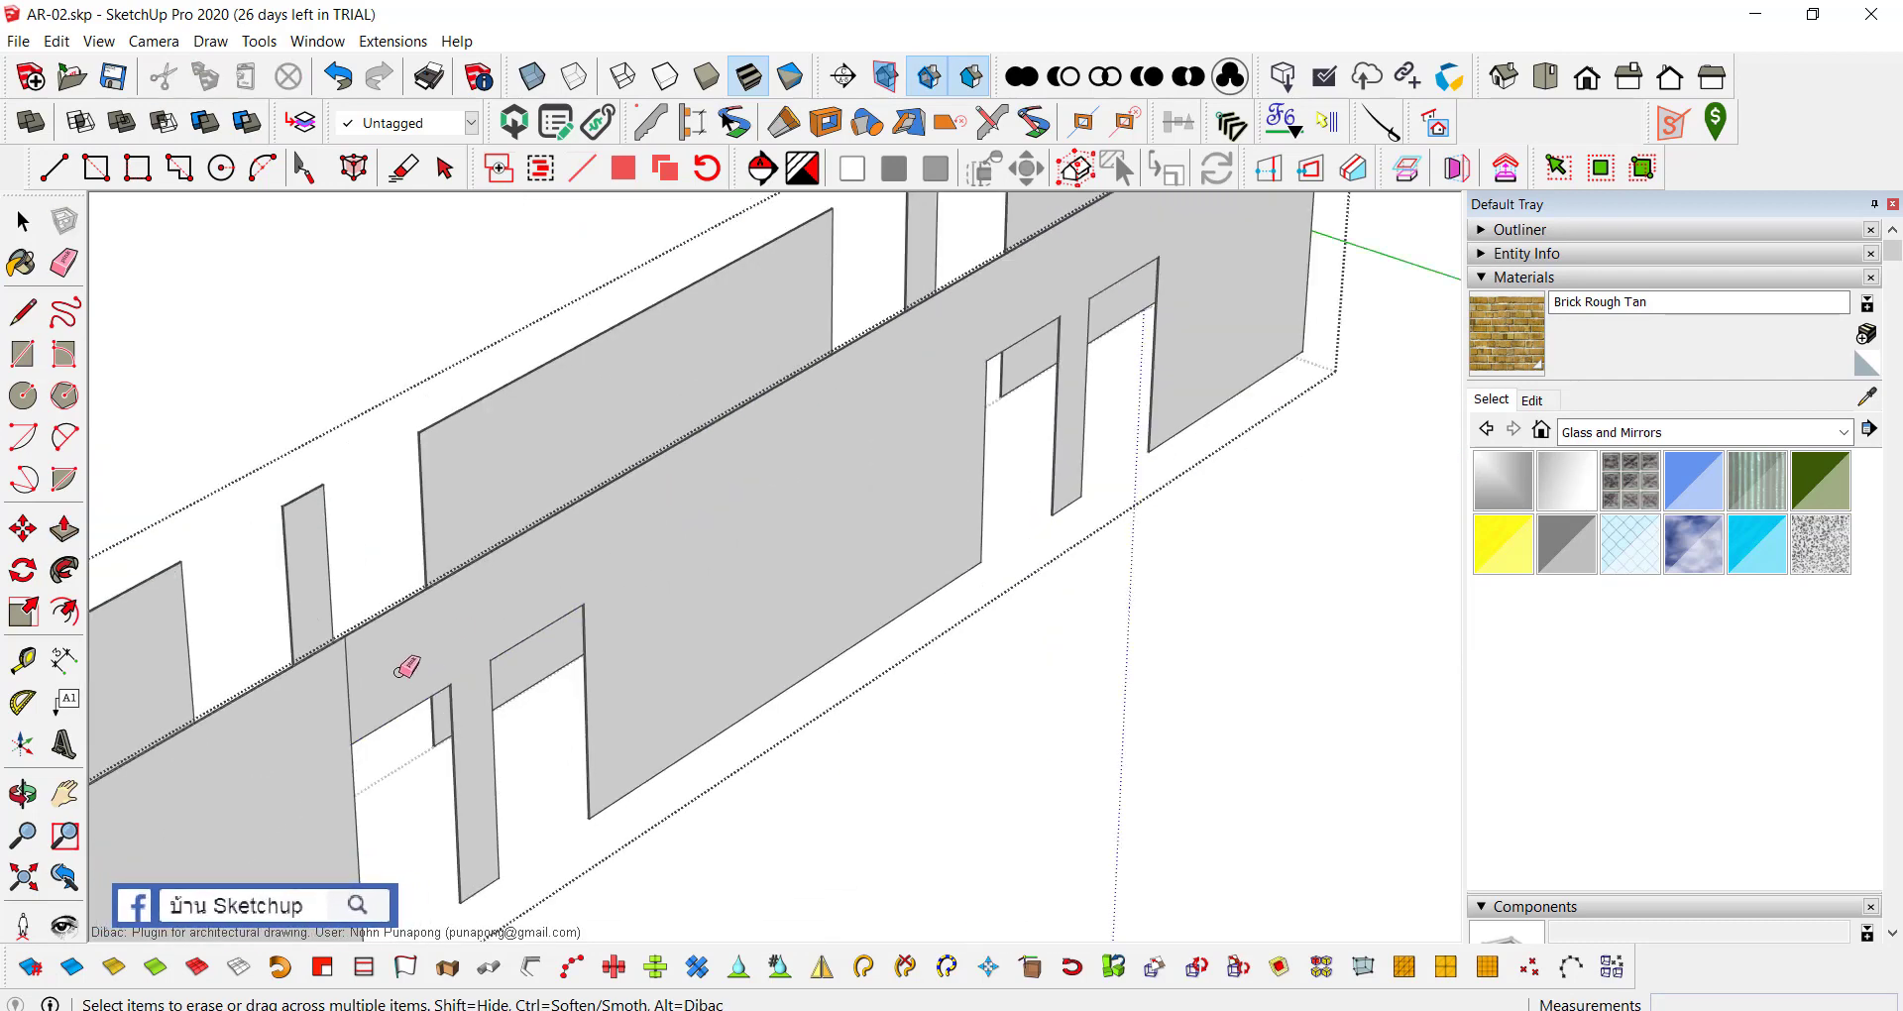
{"action": "scroll", "coordinate": [1021, 347], "scroll_direction": "down", "scroll_amount": 2}
{"action": "scroll", "coordinate": [1029, 337], "scroll_direction": "down", "scroll_amount": 1}
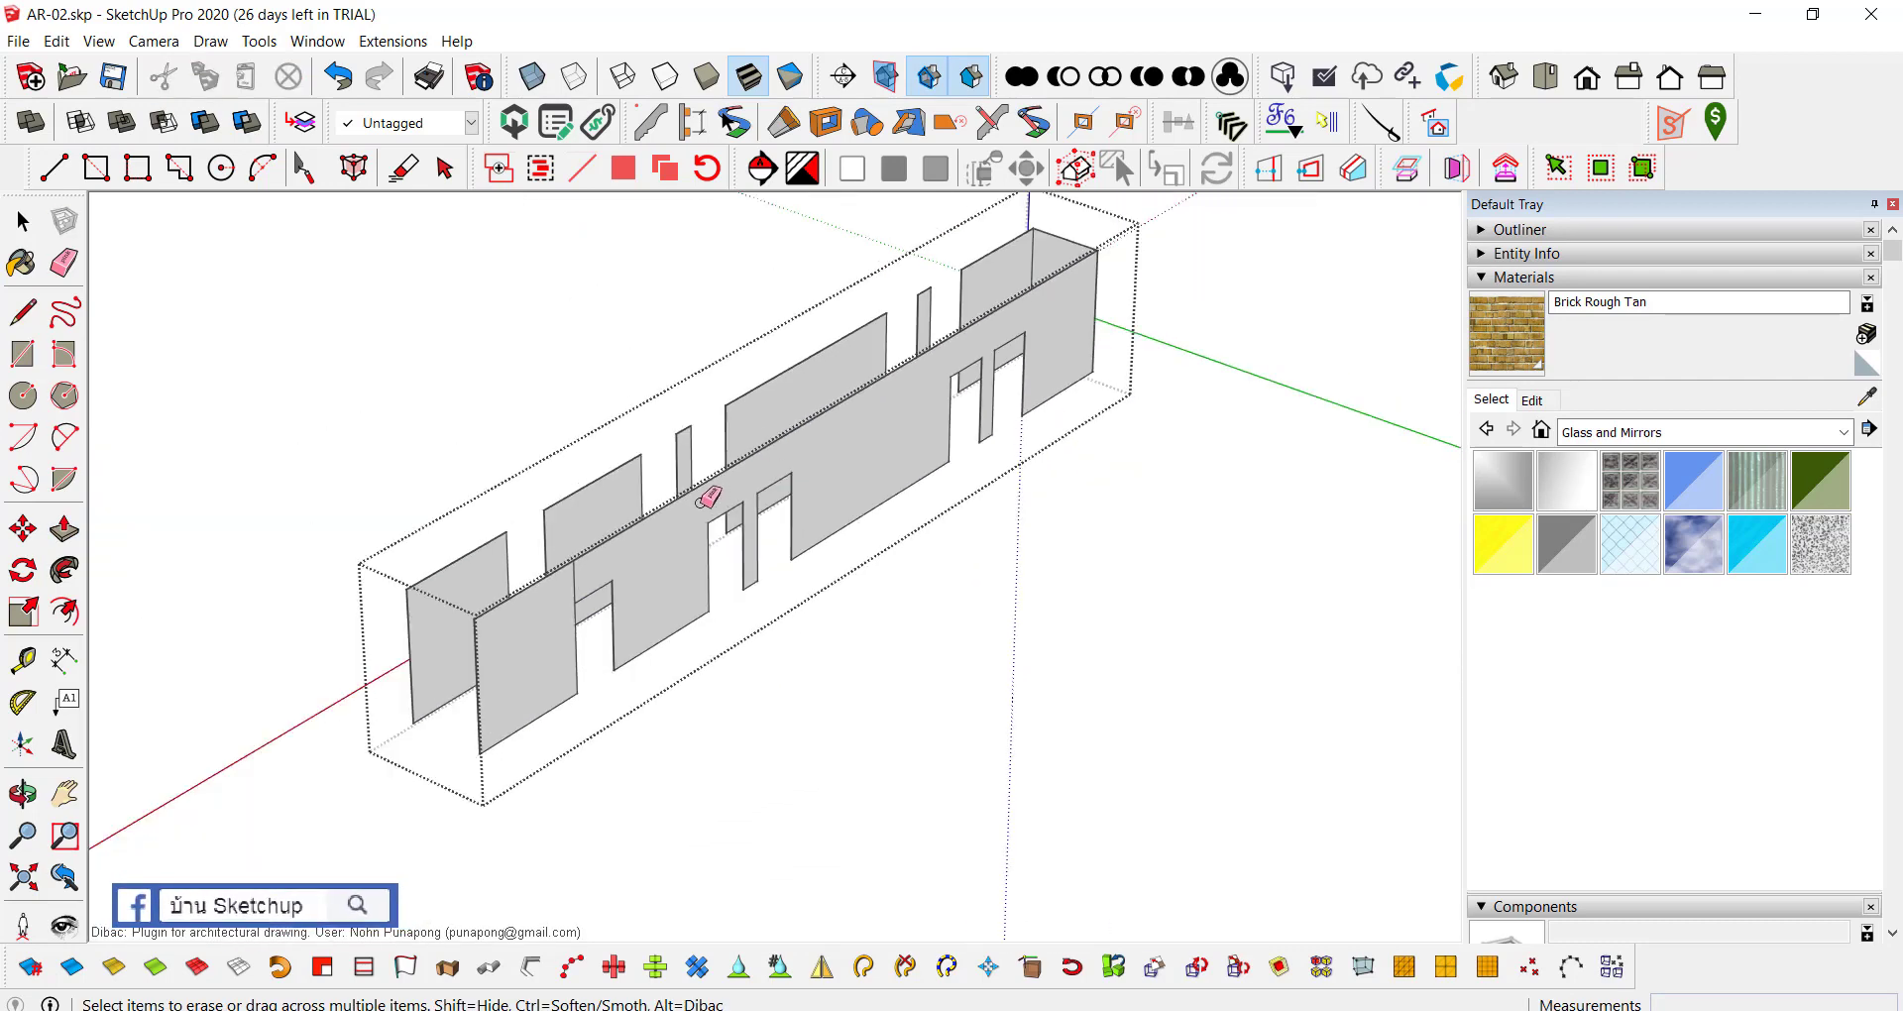
{"action": "scroll", "coordinate": [555, 575], "scroll_direction": "up", "scroll_amount": 2}
{"action": "scroll", "coordinate": [466, 634], "scroll_direction": "up", "scroll_amount": 1}
{"action": "scroll", "coordinate": [968, 709], "scroll_direction": "down", "scroll_amount": 2}
{"action": "mouse_move", "coordinate": [968, 709]}
{"action": "middle_mouse_down"}
{"action": "mouse_move", "coordinate": [1113, 535]}
{"action": "mouse_move", "coordinate": [892, 646]}
{"action": "mouse_move", "coordinate": [988, 595]}
{"action": "mouse_move", "coordinate": [472, 743]}
{"action": "mouse_move", "coordinate": [161, 645]}
{"action": "mouse_move", "coordinate": [307, 515]}
{"action": "mouse_move", "coordinate": [363, 385]}
{"action": "mouse_move", "coordinate": [722, 402]}
{"action": "mouse_move", "coordinate": [879, 384]}
{"action": "mouse_move", "coordinate": [441, 562]}
{"action": "middle_mouse_up"}
{"action": "key", "text": "space"}
{"action": "left_click", "coordinate": [879, 384]}
Step: Zoom into the interior rooms and select the grey interior wall panel
{"action": "scroll", "coordinate": [441, 562], "scroll_direction": "up", "scroll_amount": 3}
{"action": "scroll", "coordinate": [441, 562], "scroll_direction": "up", "scroll_amount": 3}
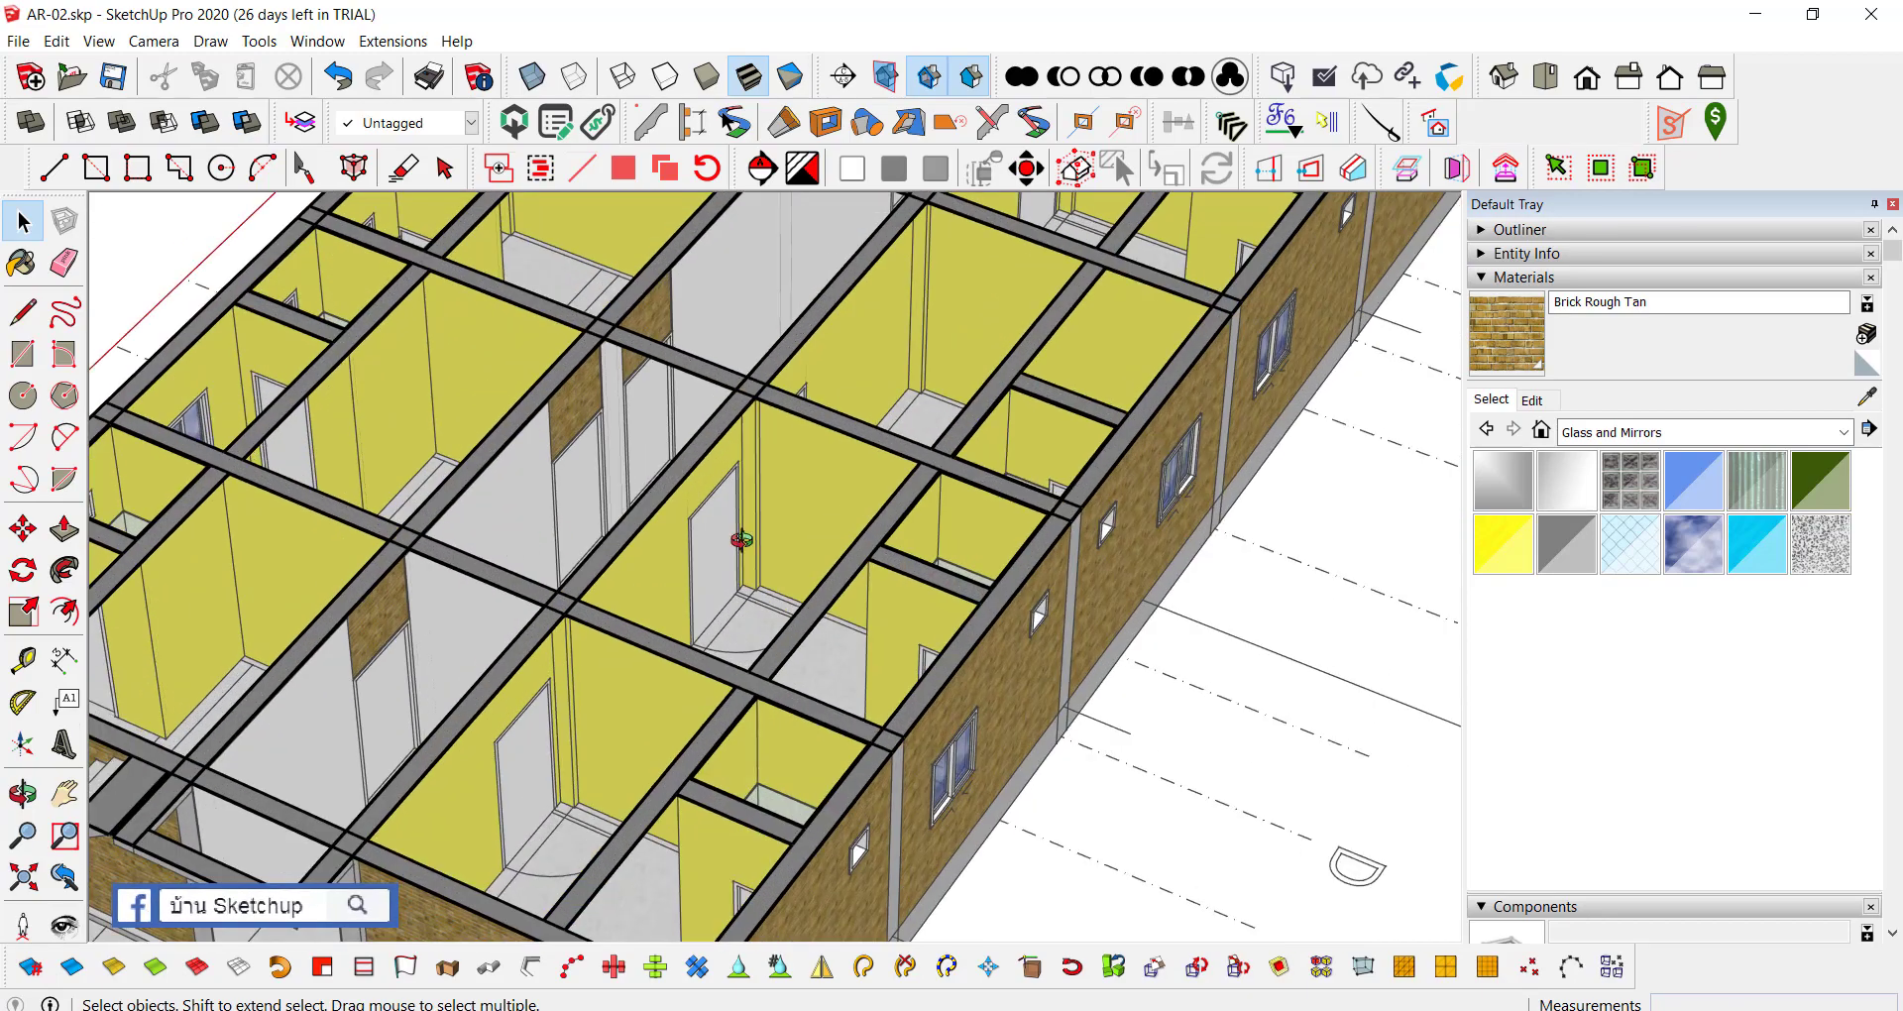
{"action": "mouse_move", "coordinate": [744, 543]}
{"action": "middle_mouse_down"}
{"action": "mouse_move", "coordinate": [1161, 470]}
{"action": "mouse_move", "coordinate": [616, 446]}
{"action": "mouse_move", "coordinate": [833, 547]}
{"action": "middle_mouse_up"}
{"action": "scroll", "coordinate": [832, 547], "scroll_direction": "up", "scroll_amount": 2}
{"action": "scroll", "coordinate": [412, 492], "scroll_direction": "up", "scroll_amount": 3}
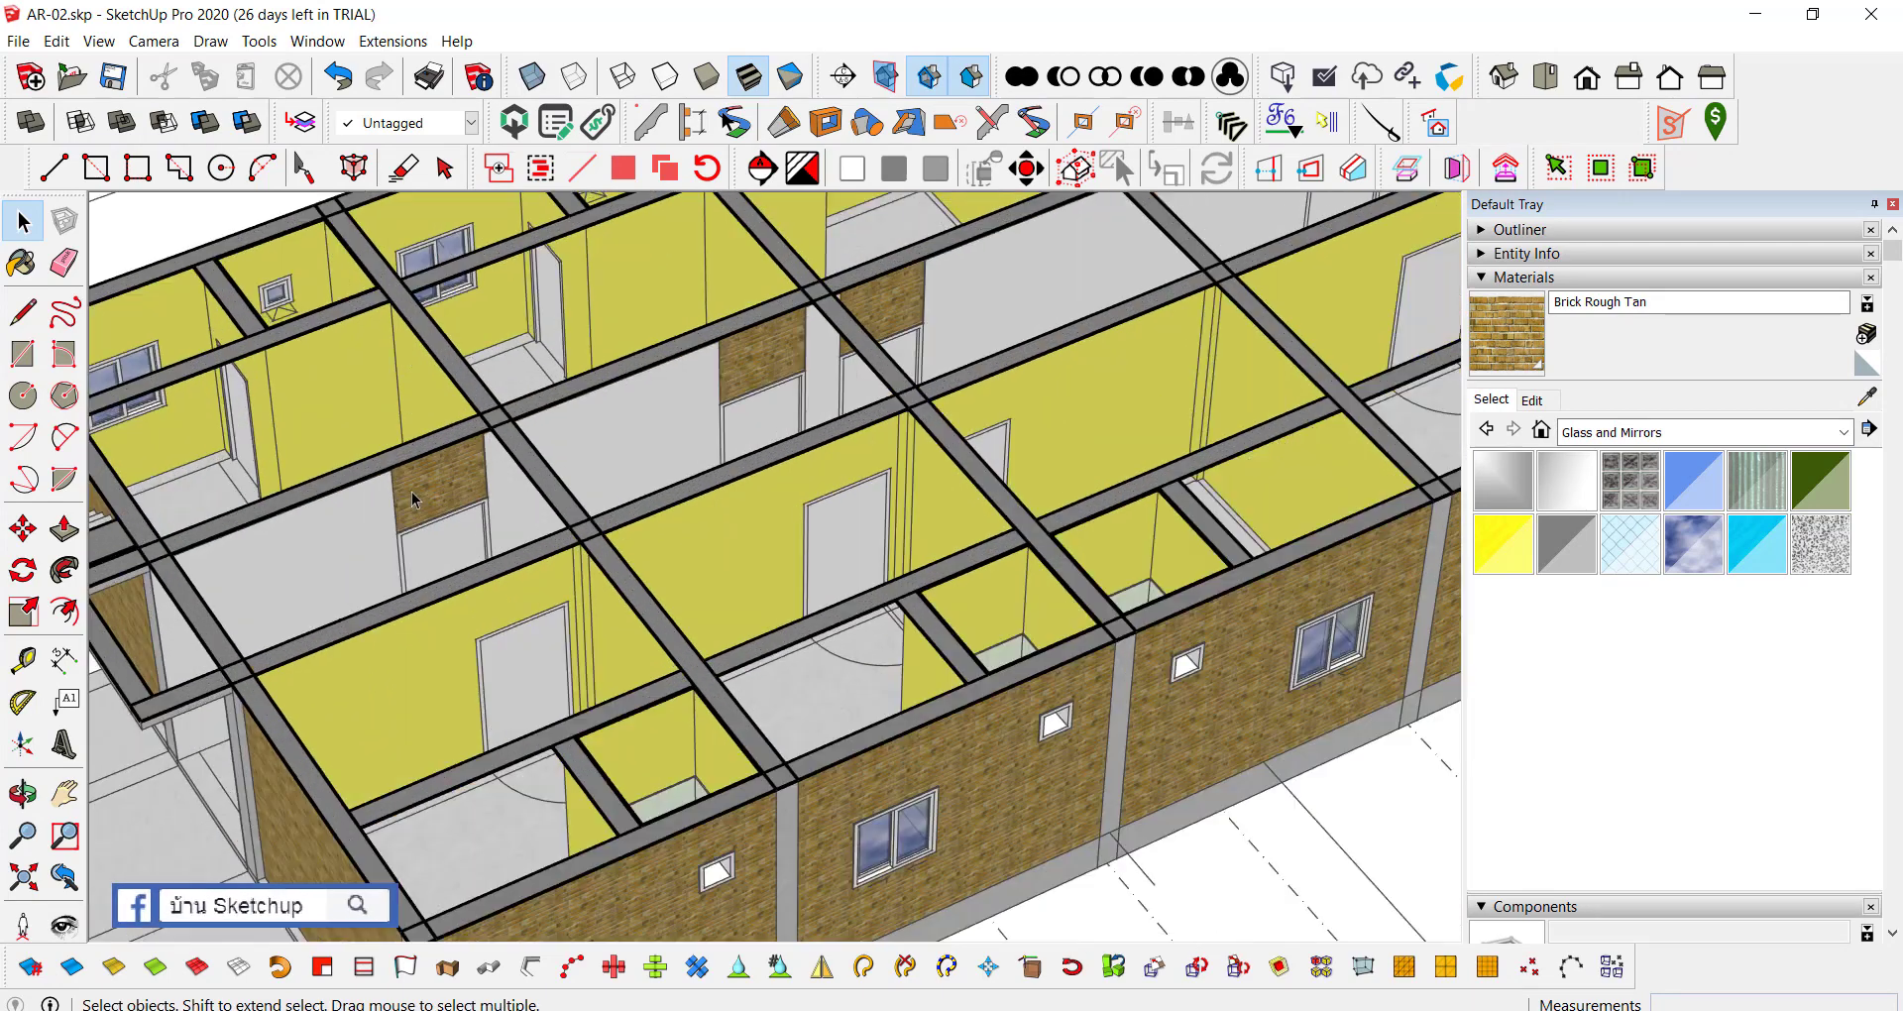
{"action": "scroll", "coordinate": [579, 473], "scroll_direction": "up", "scroll_amount": 3}
{"action": "scroll", "coordinate": [582, 460], "scroll_direction": "up", "scroll_amount": 3}
{"action": "mouse_move", "coordinate": [567, 466]}
{"action": "middle_mouse_down"}
{"action": "mouse_move", "coordinate": [743, 454]}
{"action": "mouse_move", "coordinate": [568, 497]}
{"action": "middle_mouse_up"}
{"action": "left_click", "coordinate": [552, 547]}
{"action": "scroll", "coordinate": [552, 547], "scroll_direction": "up", "scroll_amount": 3}
{"action": "scroll", "coordinate": [551, 545], "scroll_direction": "up", "scroll_amount": 3}
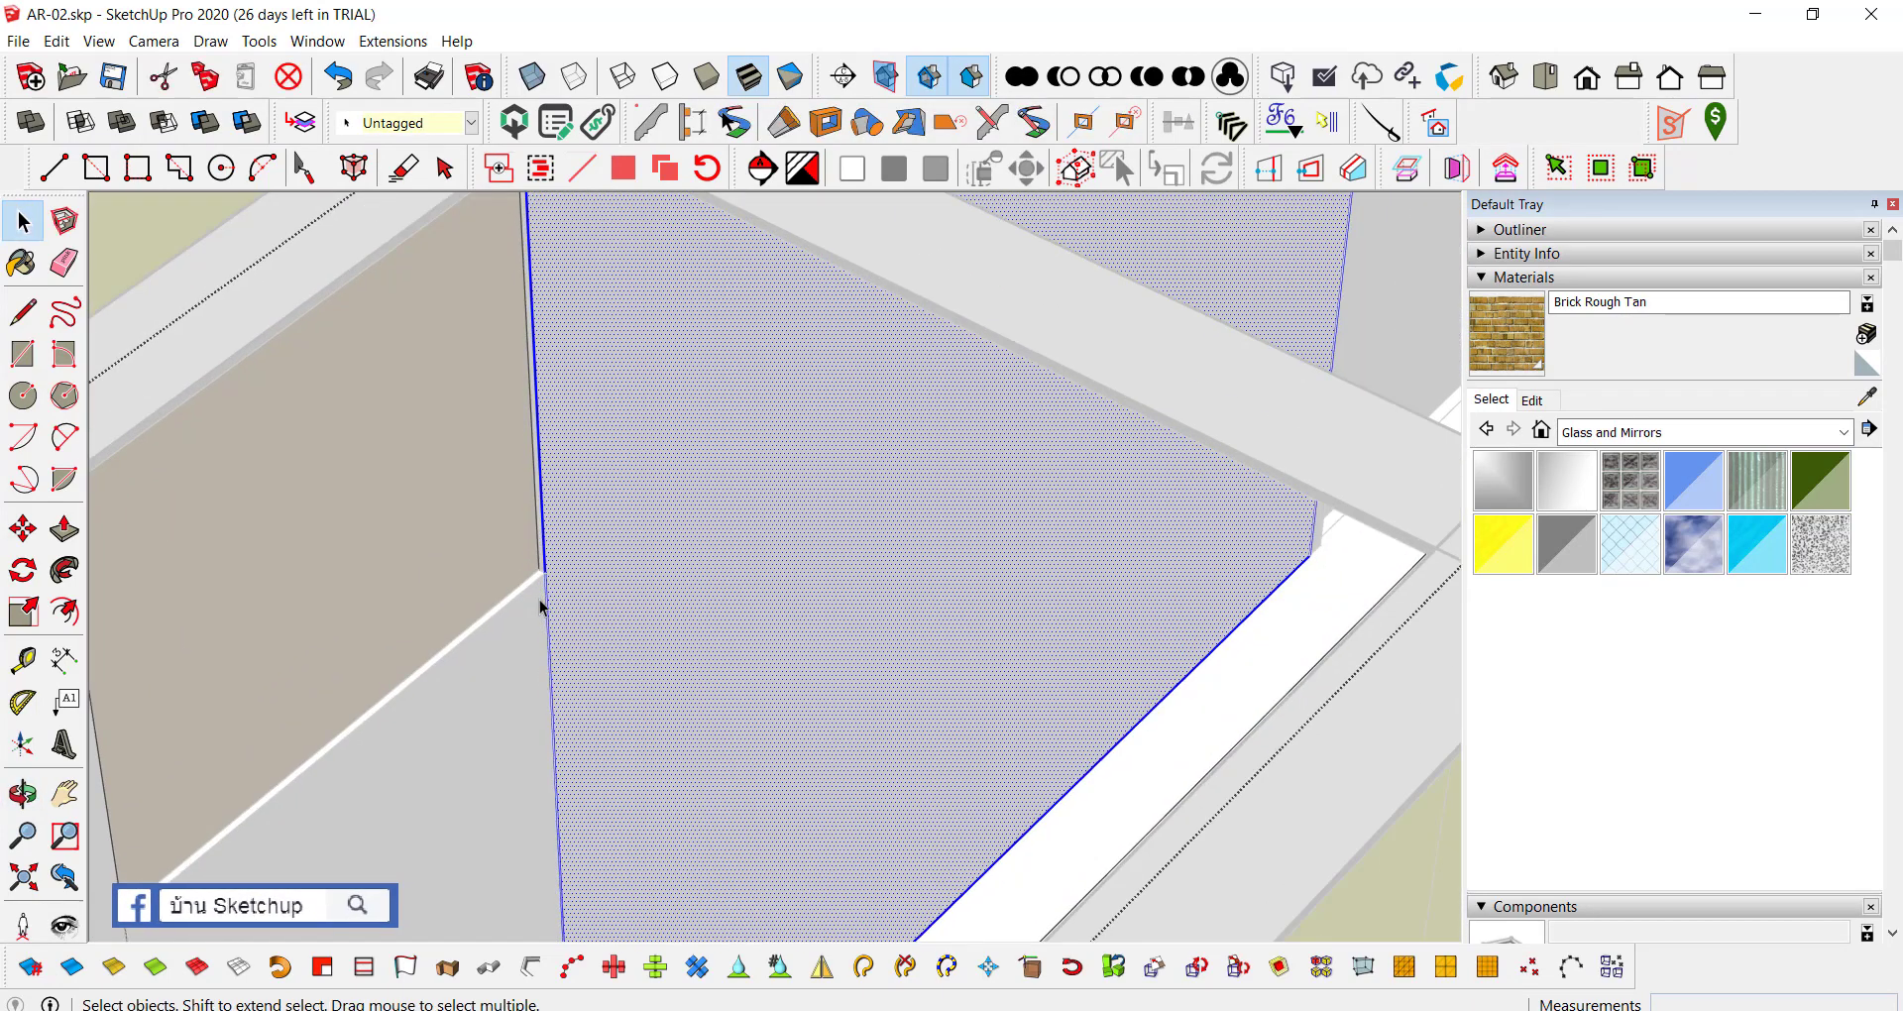
{"action": "scroll", "coordinate": [543, 556], "scroll_direction": "up", "scroll_amount": 2}
{"action": "key", "text": "l"}
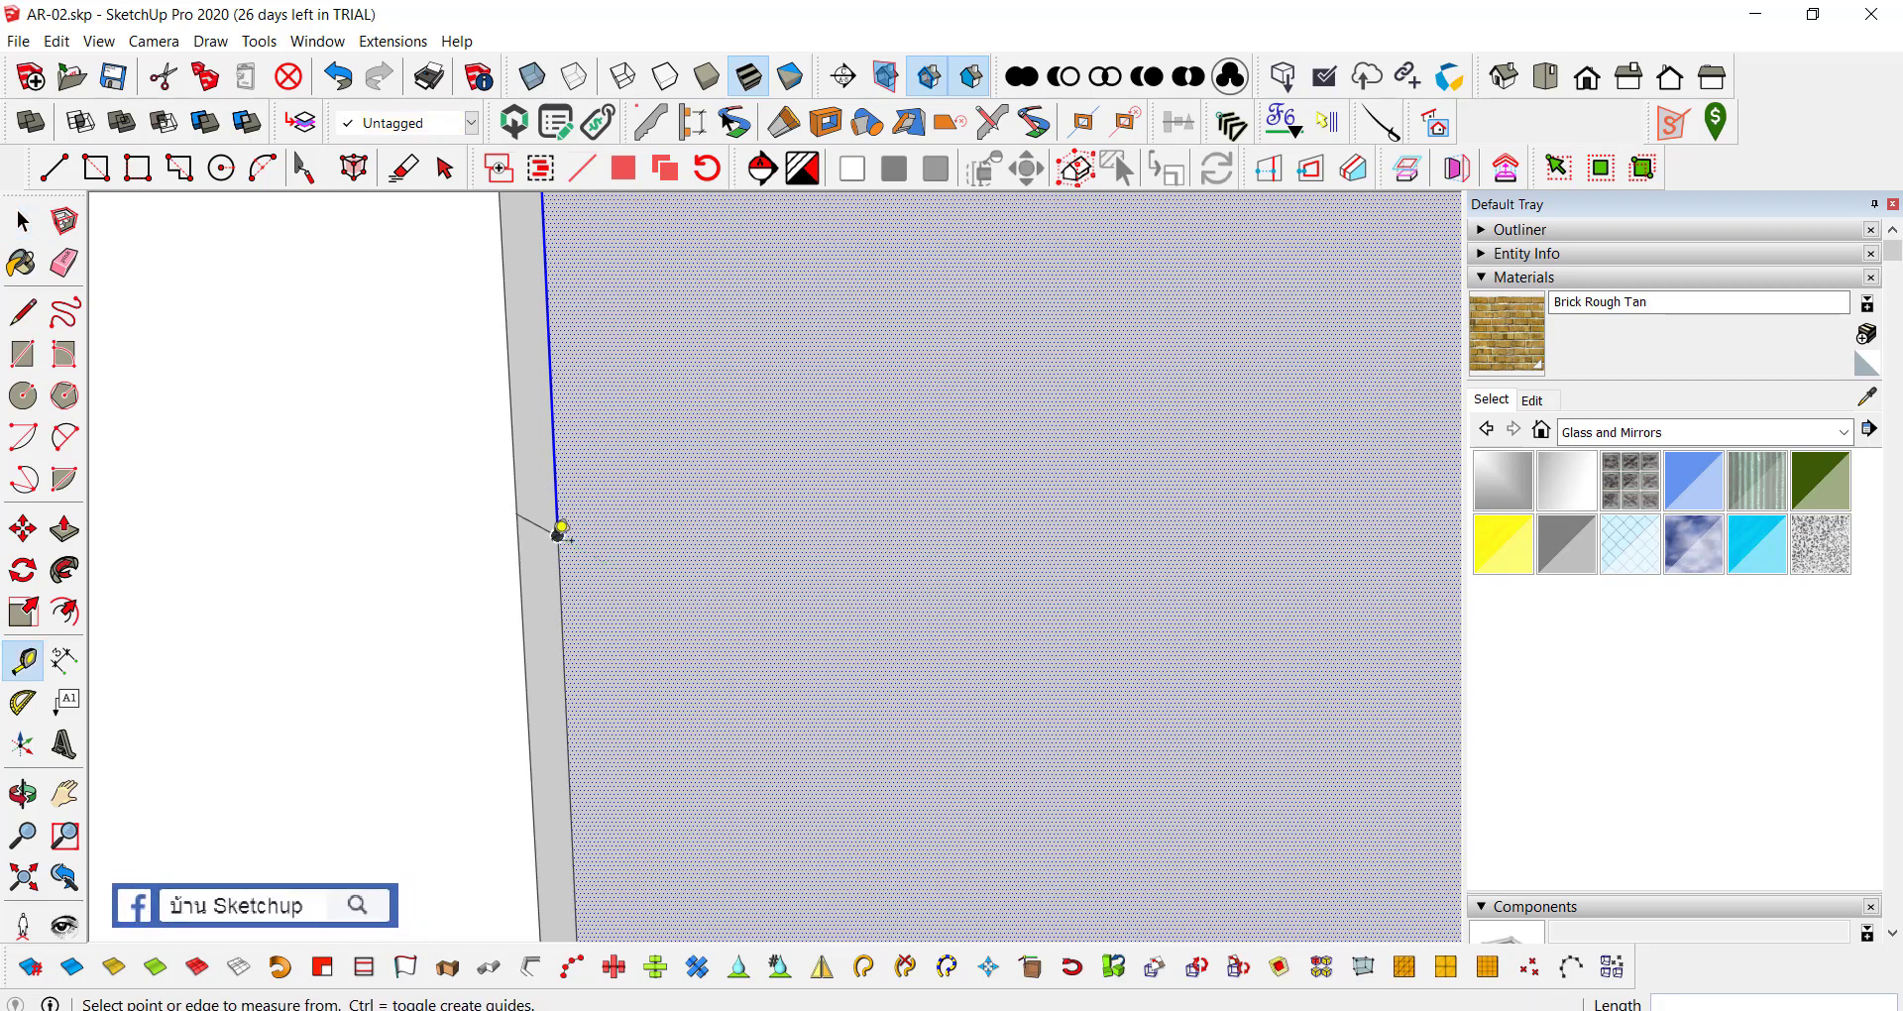
Step: Clear the wall panel selection before measuring
{"action": "scroll", "coordinate": [485, 519], "scroll_direction": "down", "scroll_amount": 2}
{"action": "scroll", "coordinate": [510, 518], "scroll_direction": "down", "scroll_amount": 2}
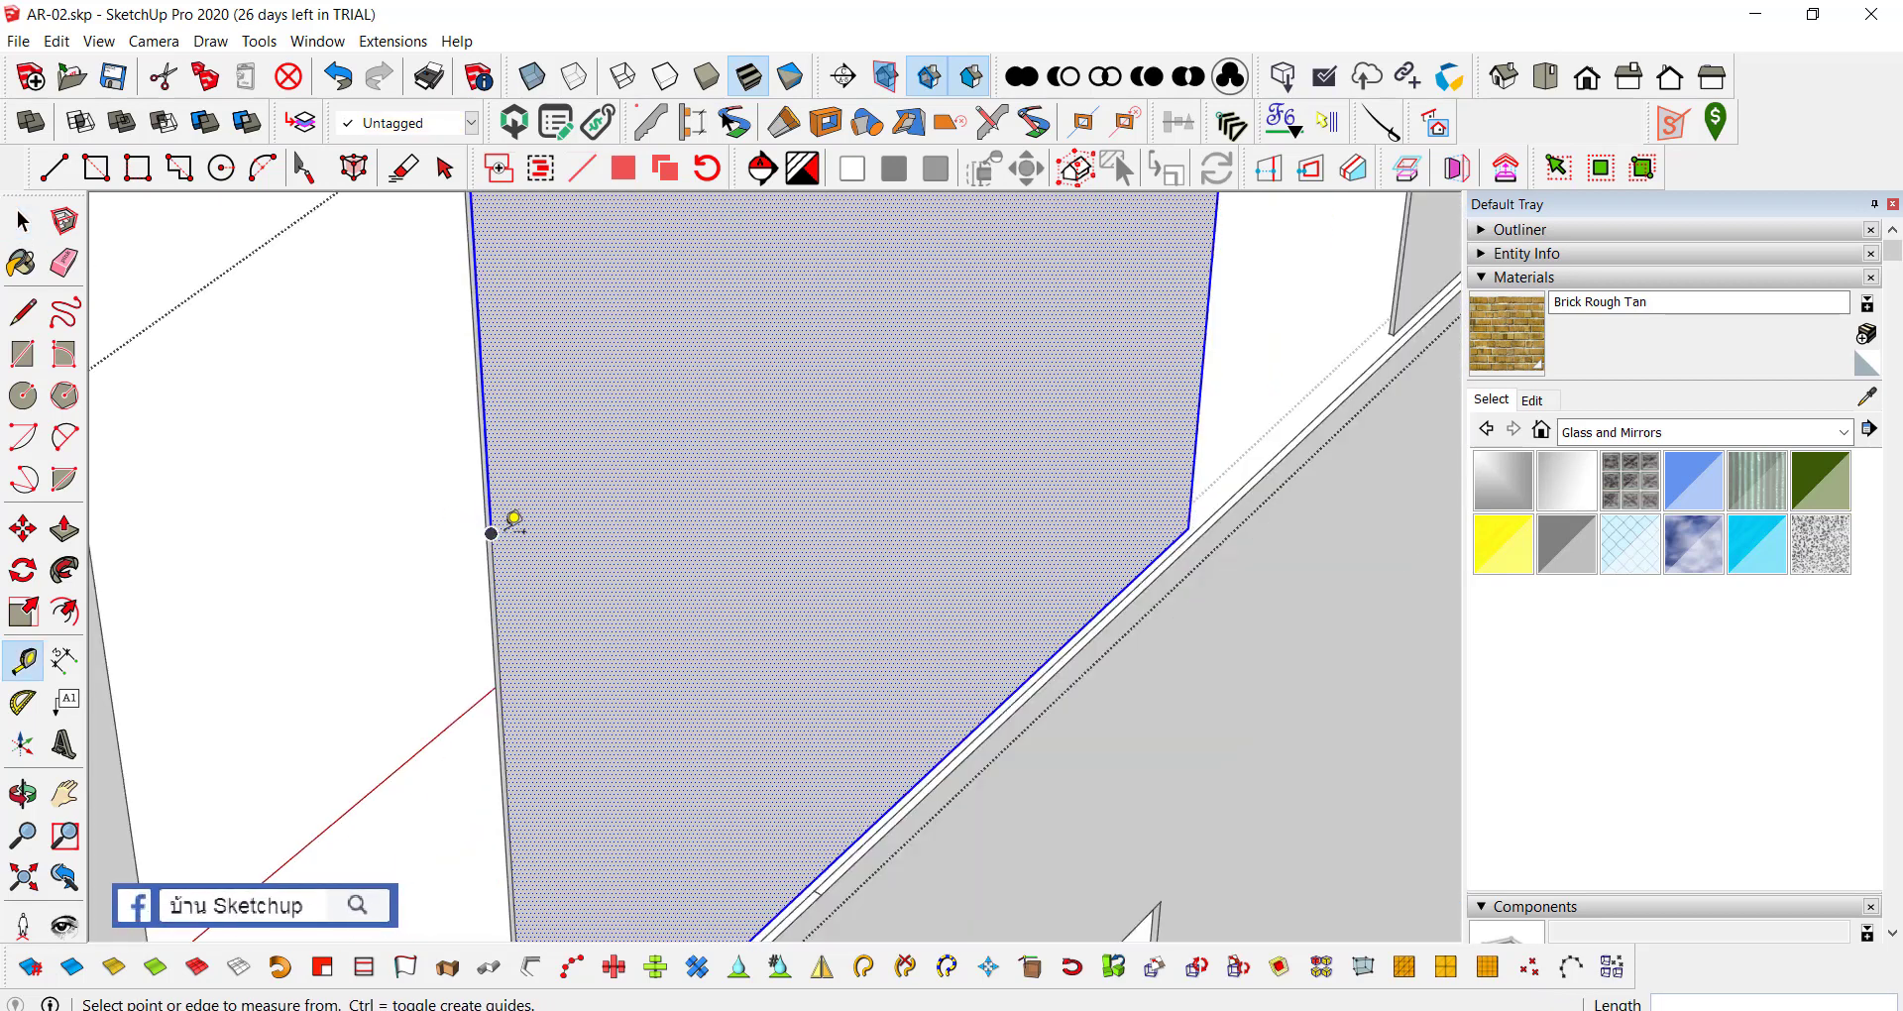
{"action": "scroll", "coordinate": [471, 526], "scroll_direction": "up", "scroll_amount": 3}
{"action": "scroll", "coordinate": [474, 522], "scroll_direction": "down", "scroll_amount": 2}
{"action": "scroll", "coordinate": [488, 507], "scroll_direction": "up", "scroll_amount": 3}
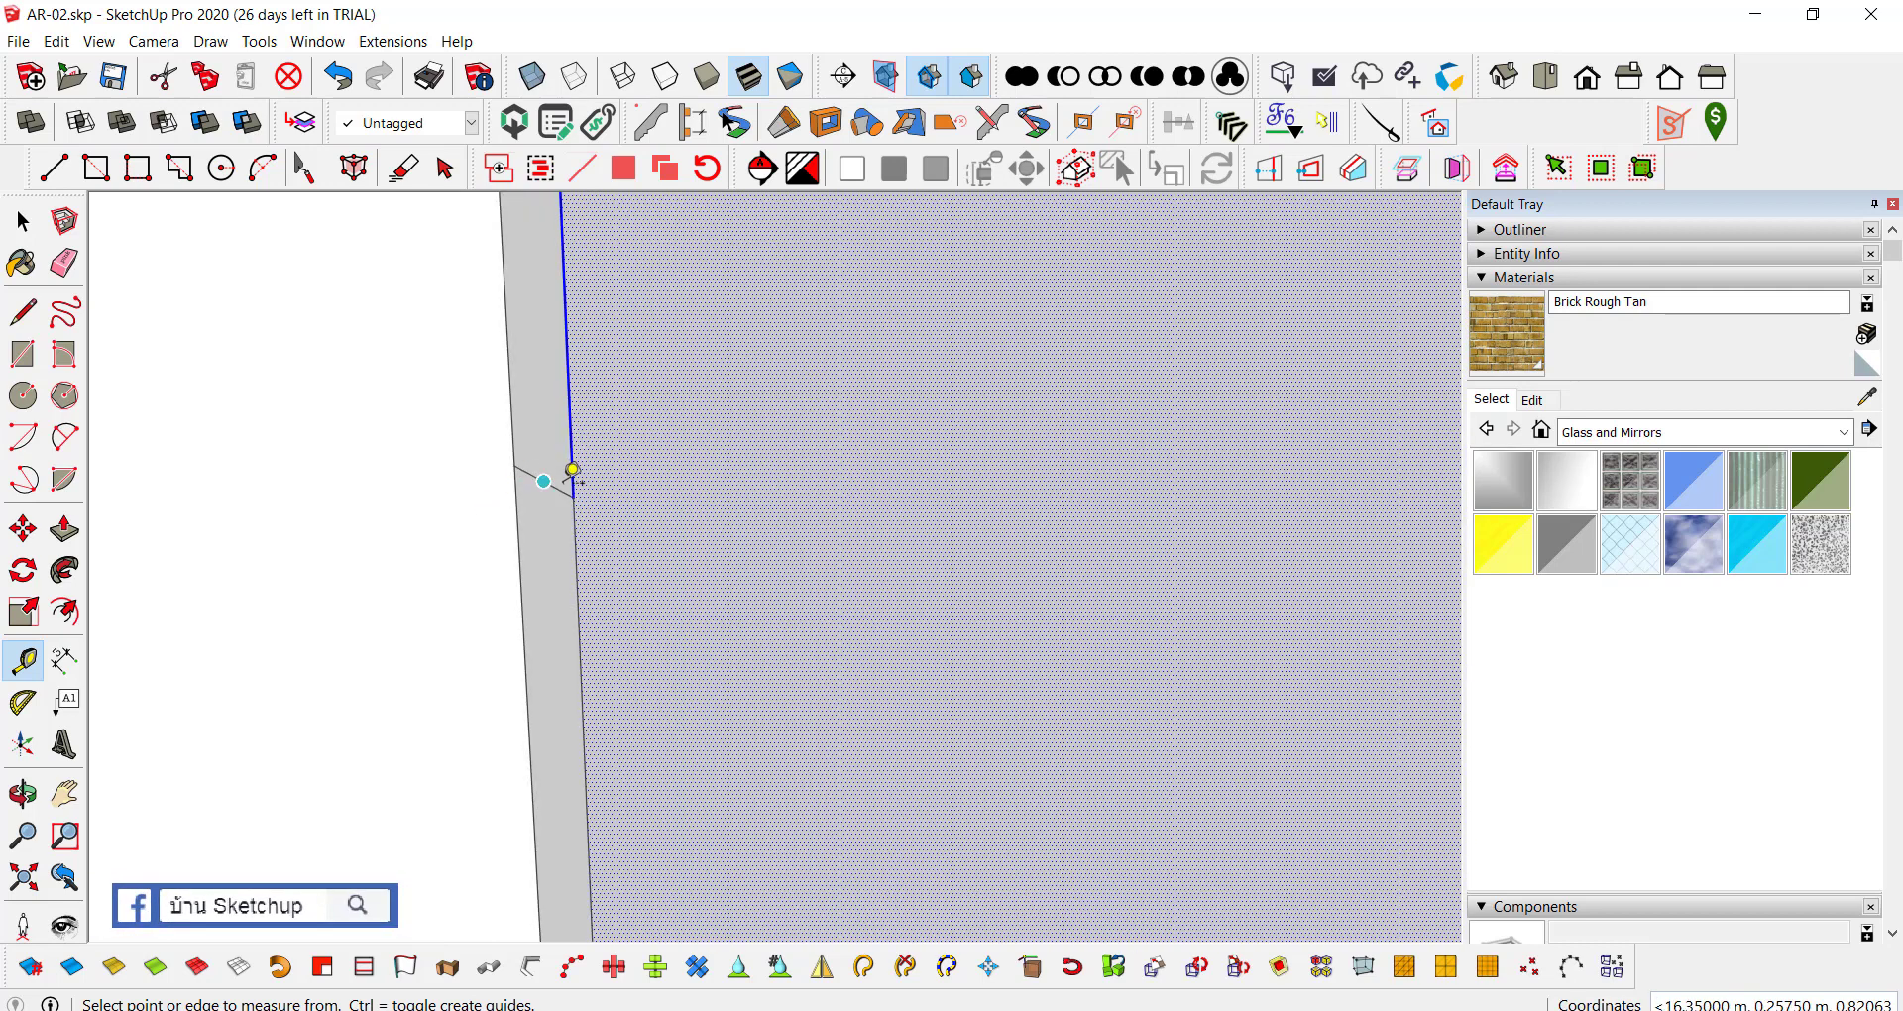
{"action": "key", "text": "space"}
{"action": "scroll", "coordinate": [560, 526], "scroll_direction": "down", "scroll_amount": 1}
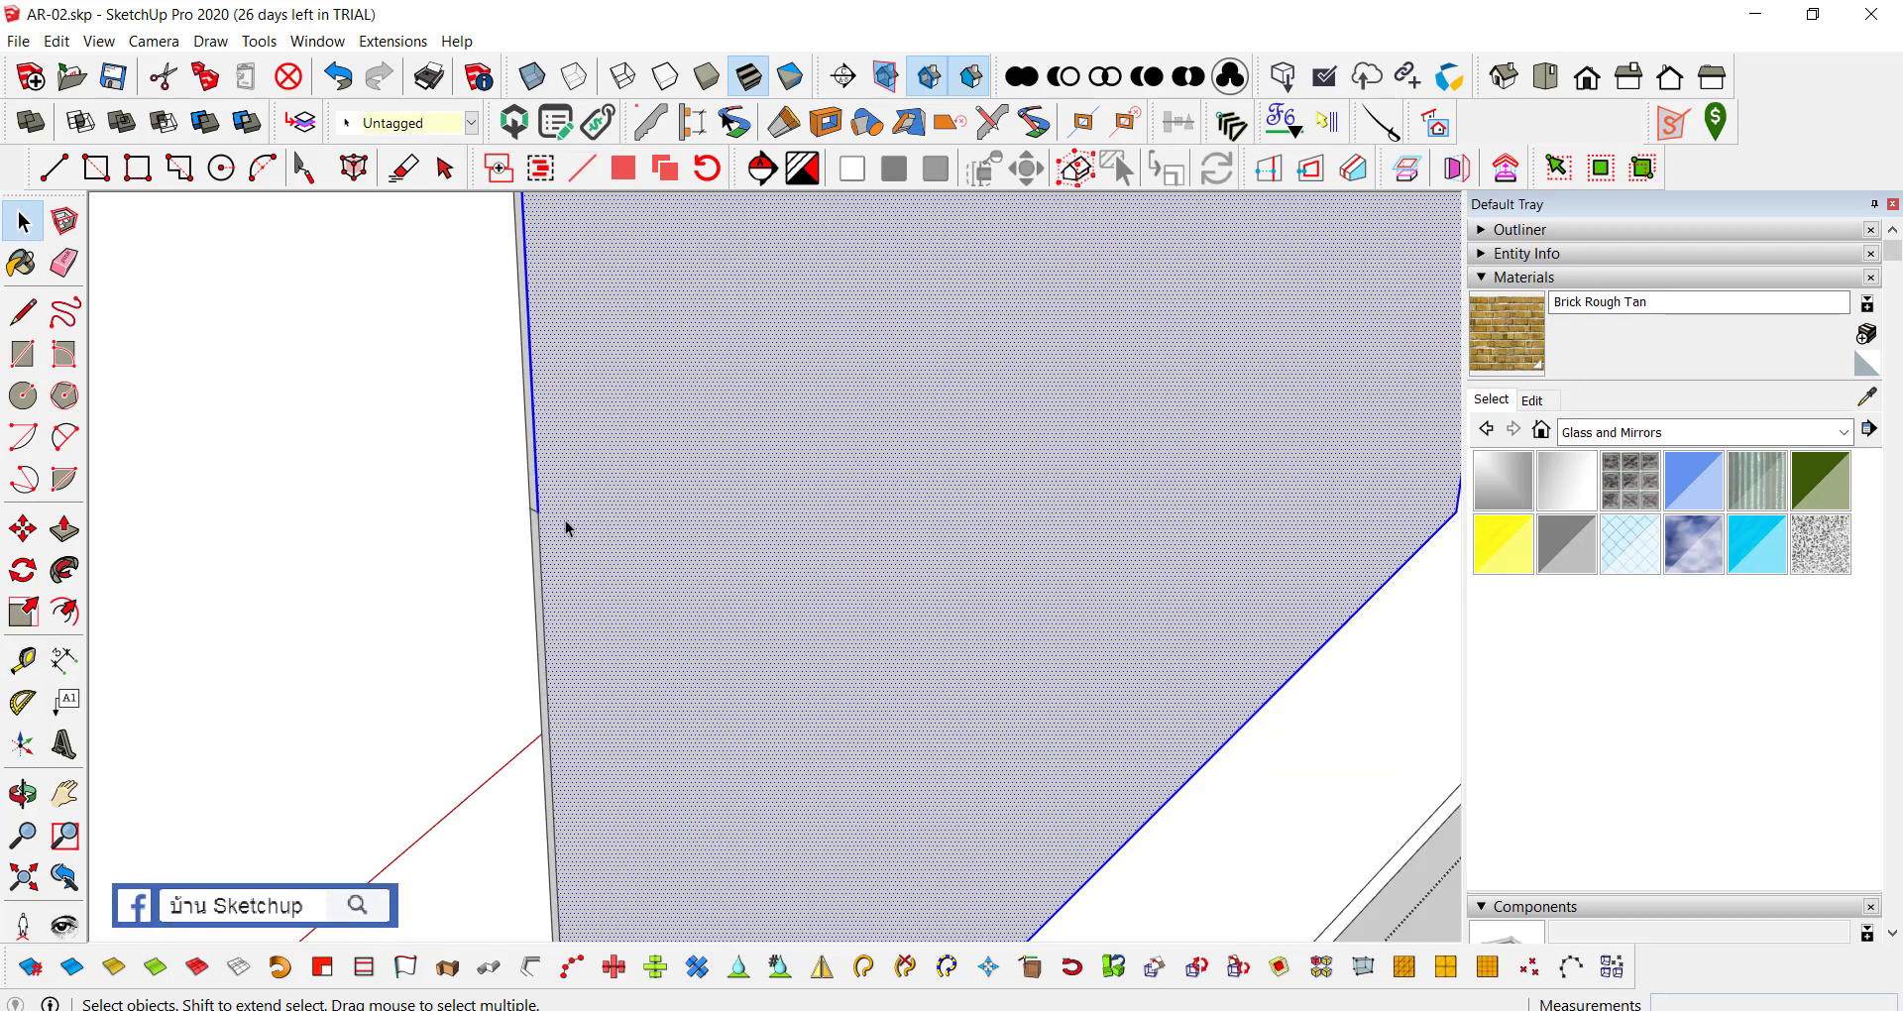
{"action": "scroll", "coordinate": [506, 540], "scroll_direction": "down", "scroll_amount": 2}
{"action": "scroll", "coordinate": [588, 486], "scroll_direction": "down", "scroll_amount": 1}
{"action": "scroll", "coordinate": [555, 453], "scroll_direction": "up", "scroll_amount": 1}
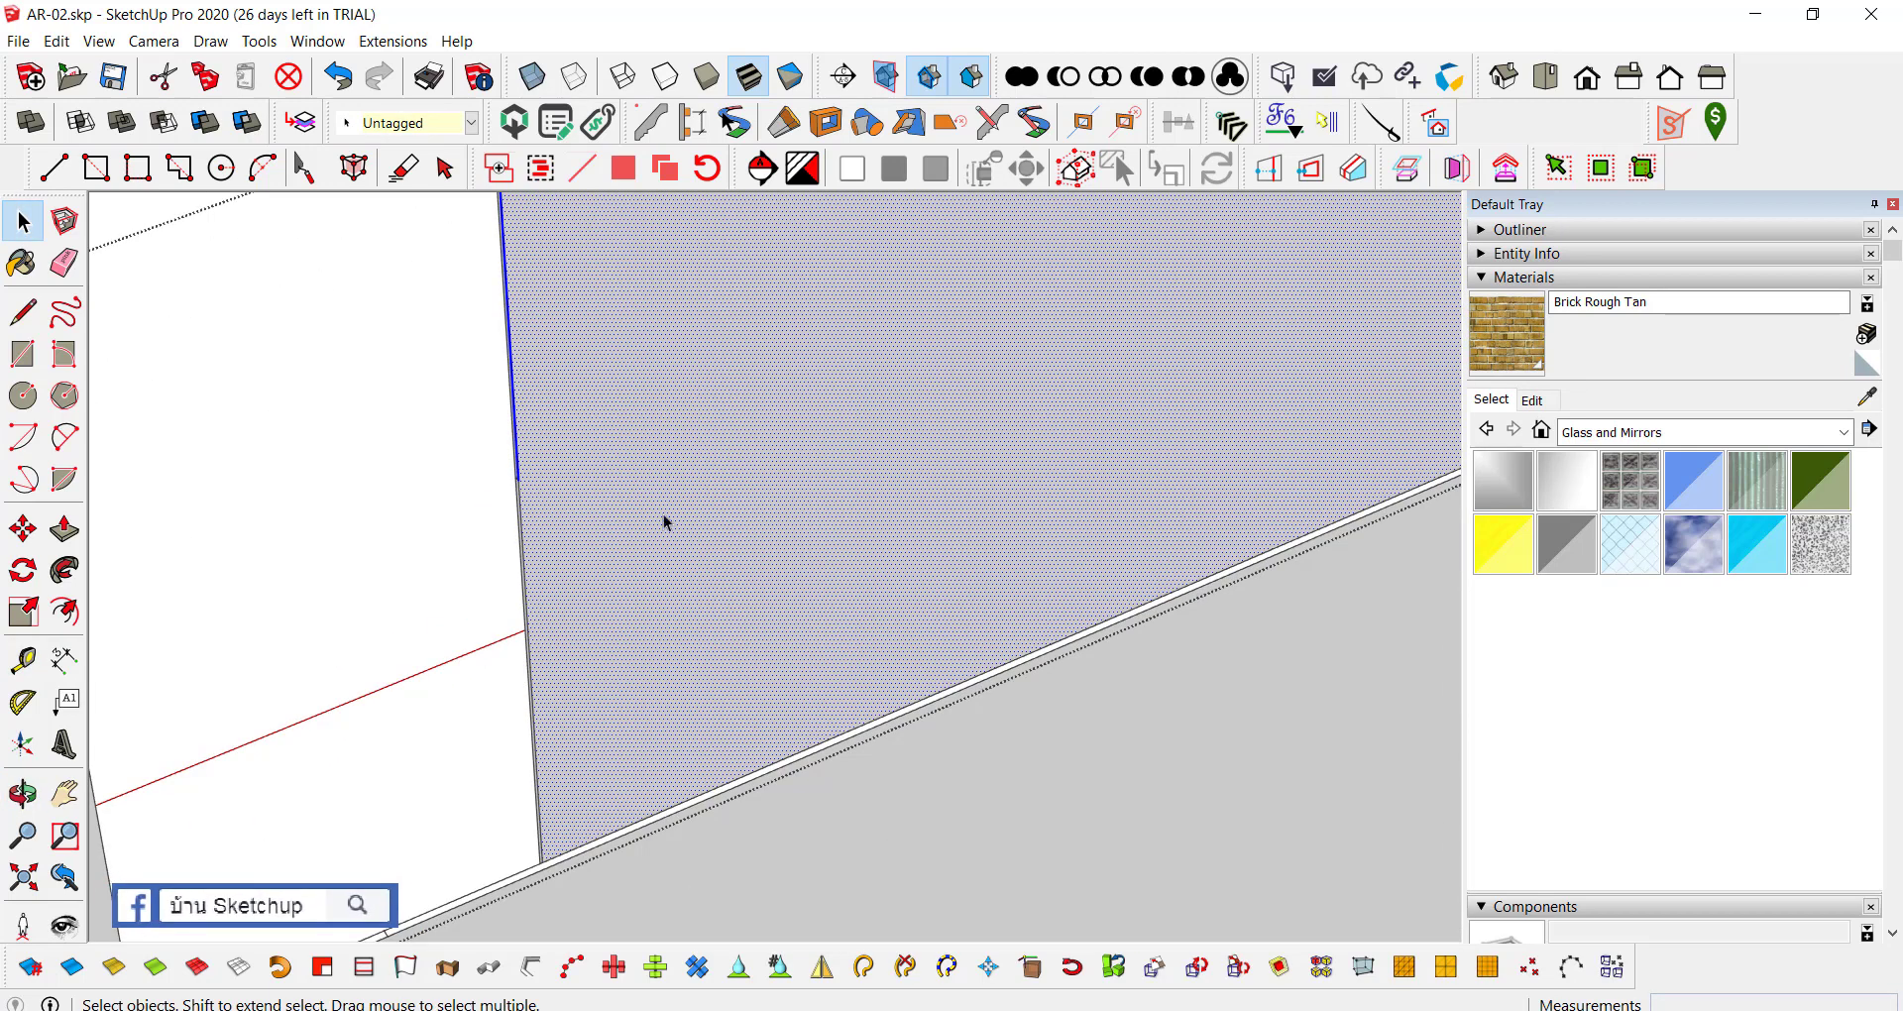
{"action": "scroll", "coordinate": [595, 357], "scroll_direction": "down", "scroll_amount": 2}
{"action": "scroll", "coordinate": [595, 257], "scroll_direction": "up", "scroll_amount": 2}
{"action": "key", "text": "t"}
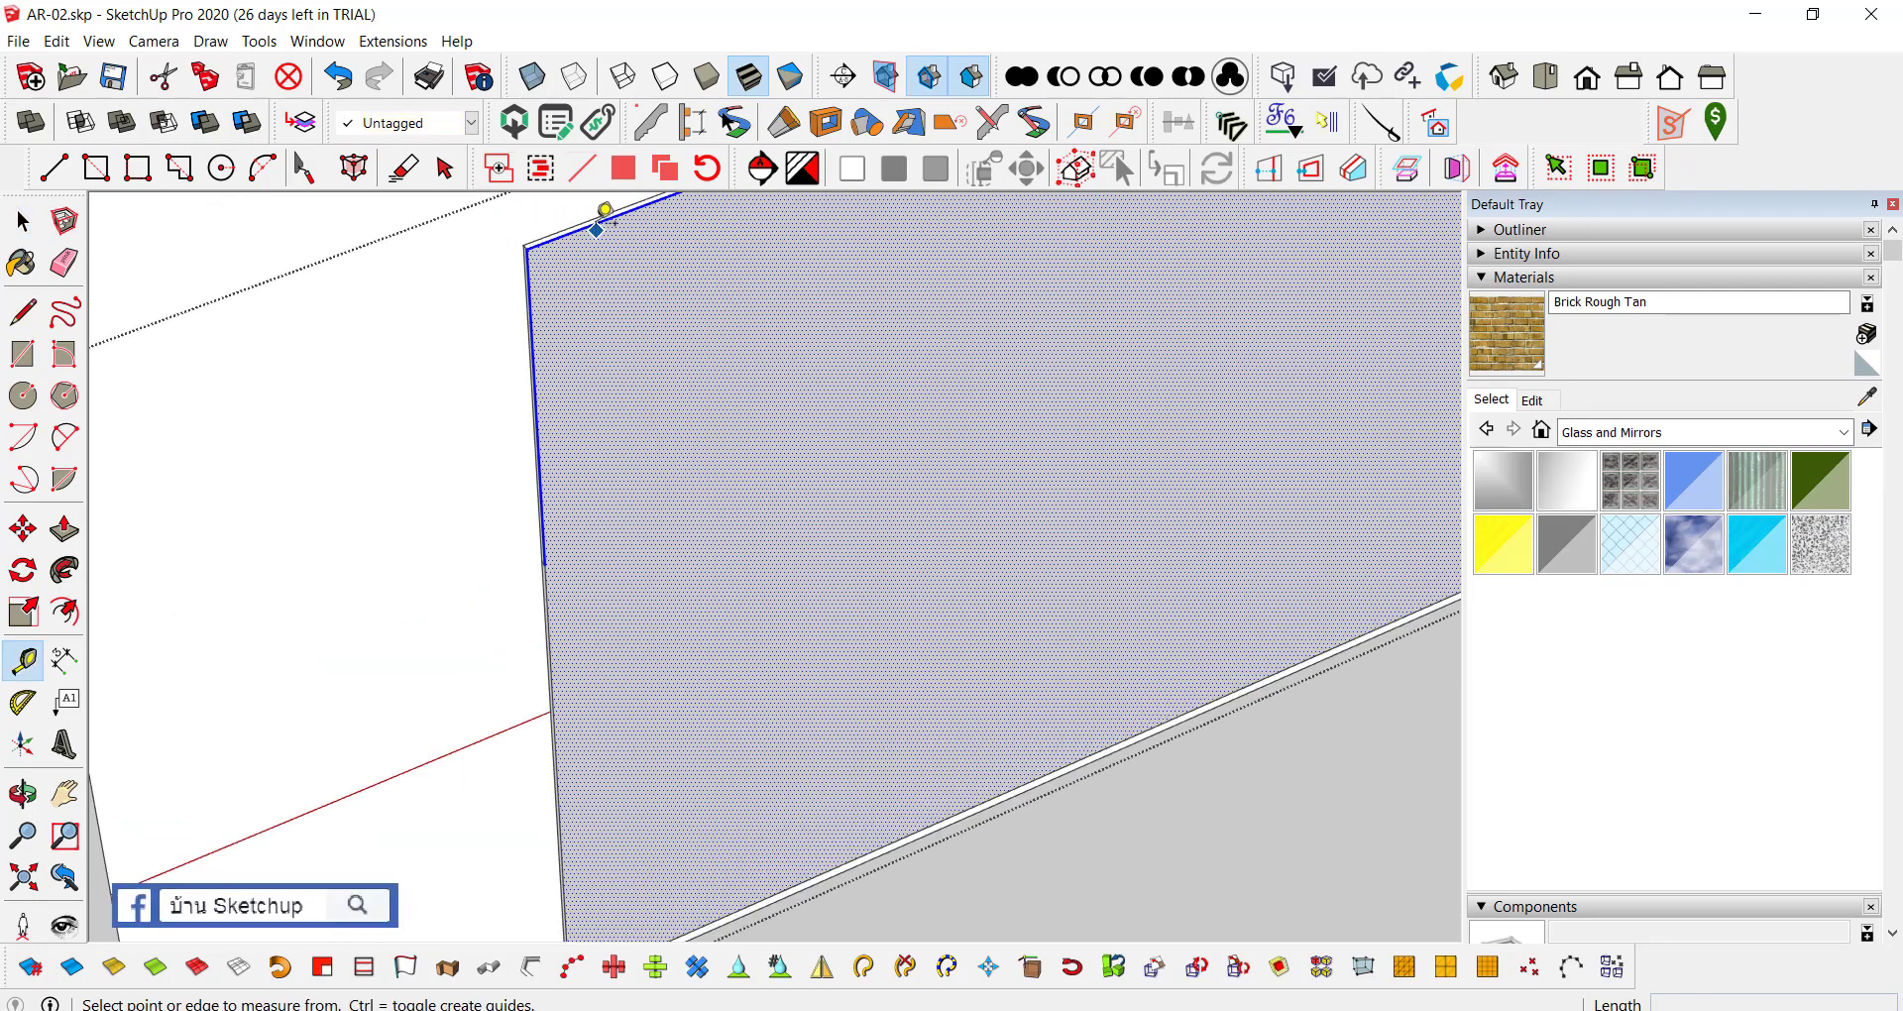
{"action": "scroll", "coordinate": [595, 476], "scroll_direction": "up", "scroll_amount": 1}
{"action": "scroll", "coordinate": [634, 535], "scroll_direction": "up", "scroll_amount": 1}
{"action": "scroll", "coordinate": [724, 550], "scroll_direction": "up", "scroll_amount": 1}
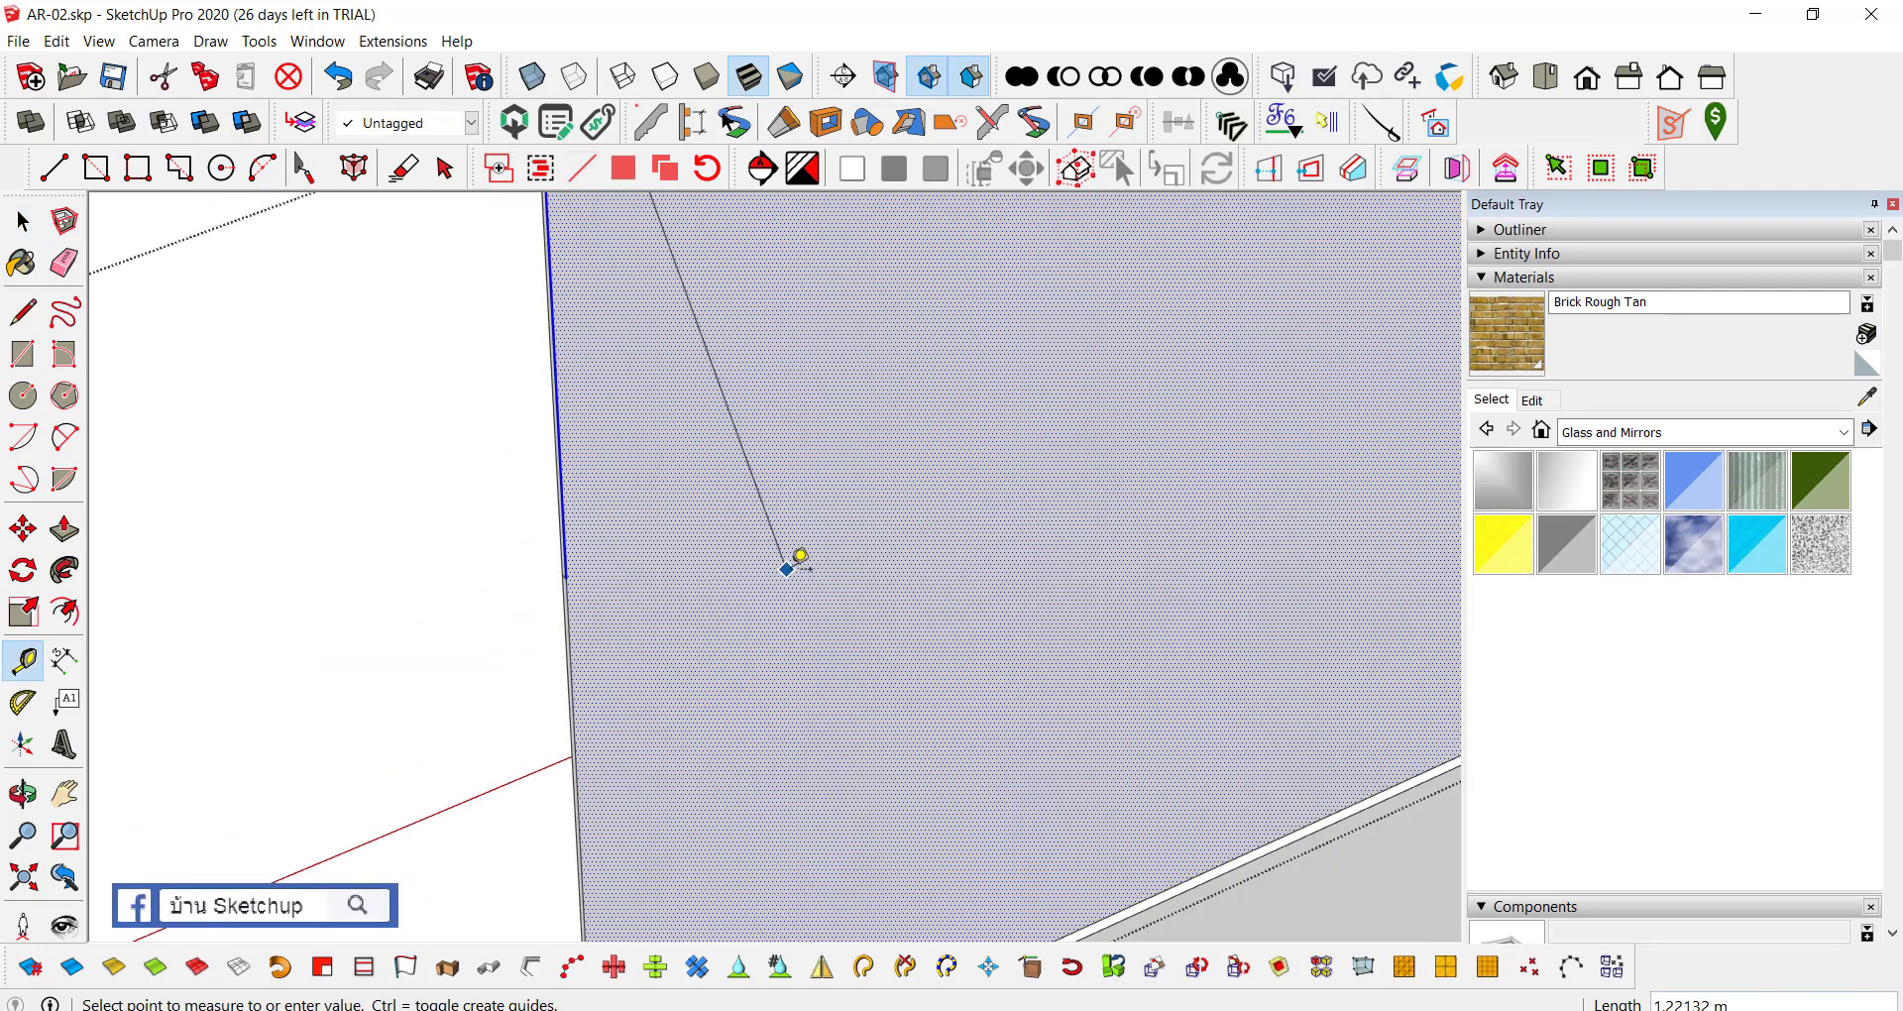
{"action": "scroll", "coordinate": [769, 616], "scroll_direction": "down", "scroll_amount": 2}
{"action": "key", "text": "space"}
{"action": "left_click", "coordinate": [532, 479]}
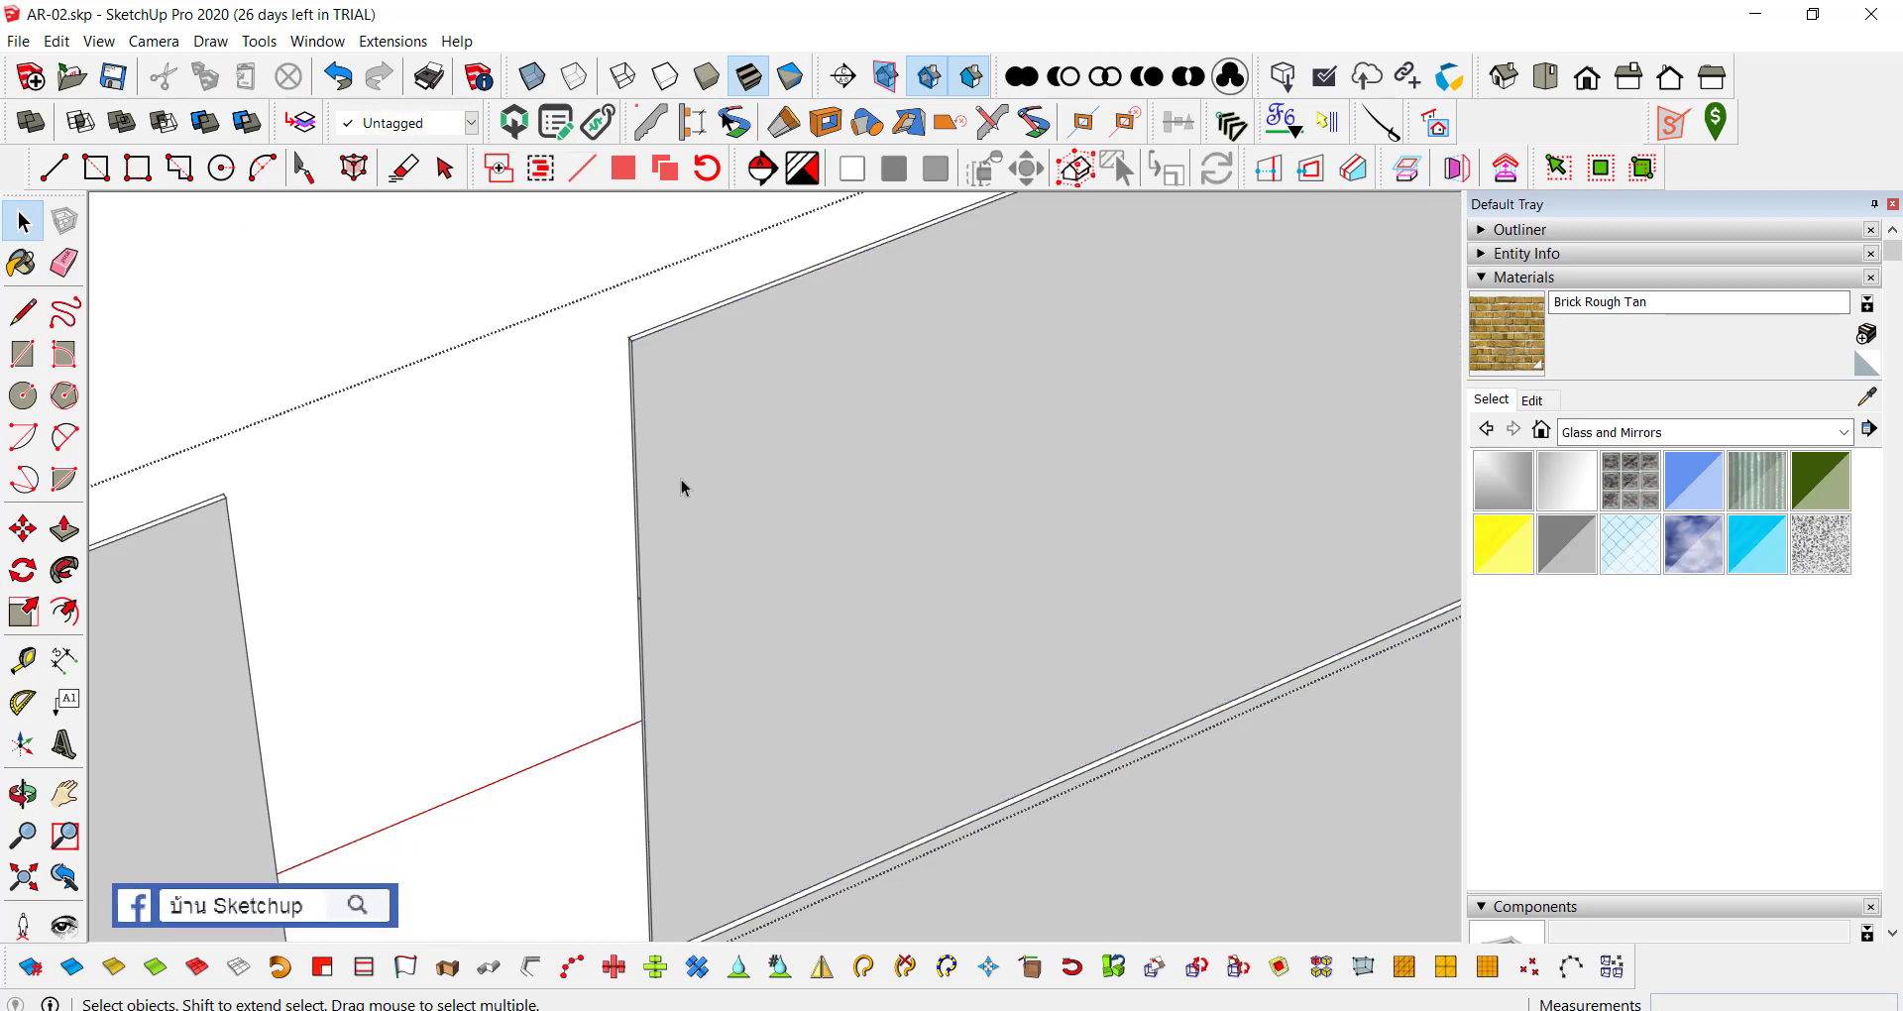
{"action": "scroll", "coordinate": [680, 485], "scroll_direction": "down", "scroll_amount": 1}
{"action": "scroll", "coordinate": [673, 518], "scroll_direction": "up", "scroll_amount": 2}
Step: Try a Tape Measure from the panel's top edge, then cancel it
{"action": "key", "text": "t"}
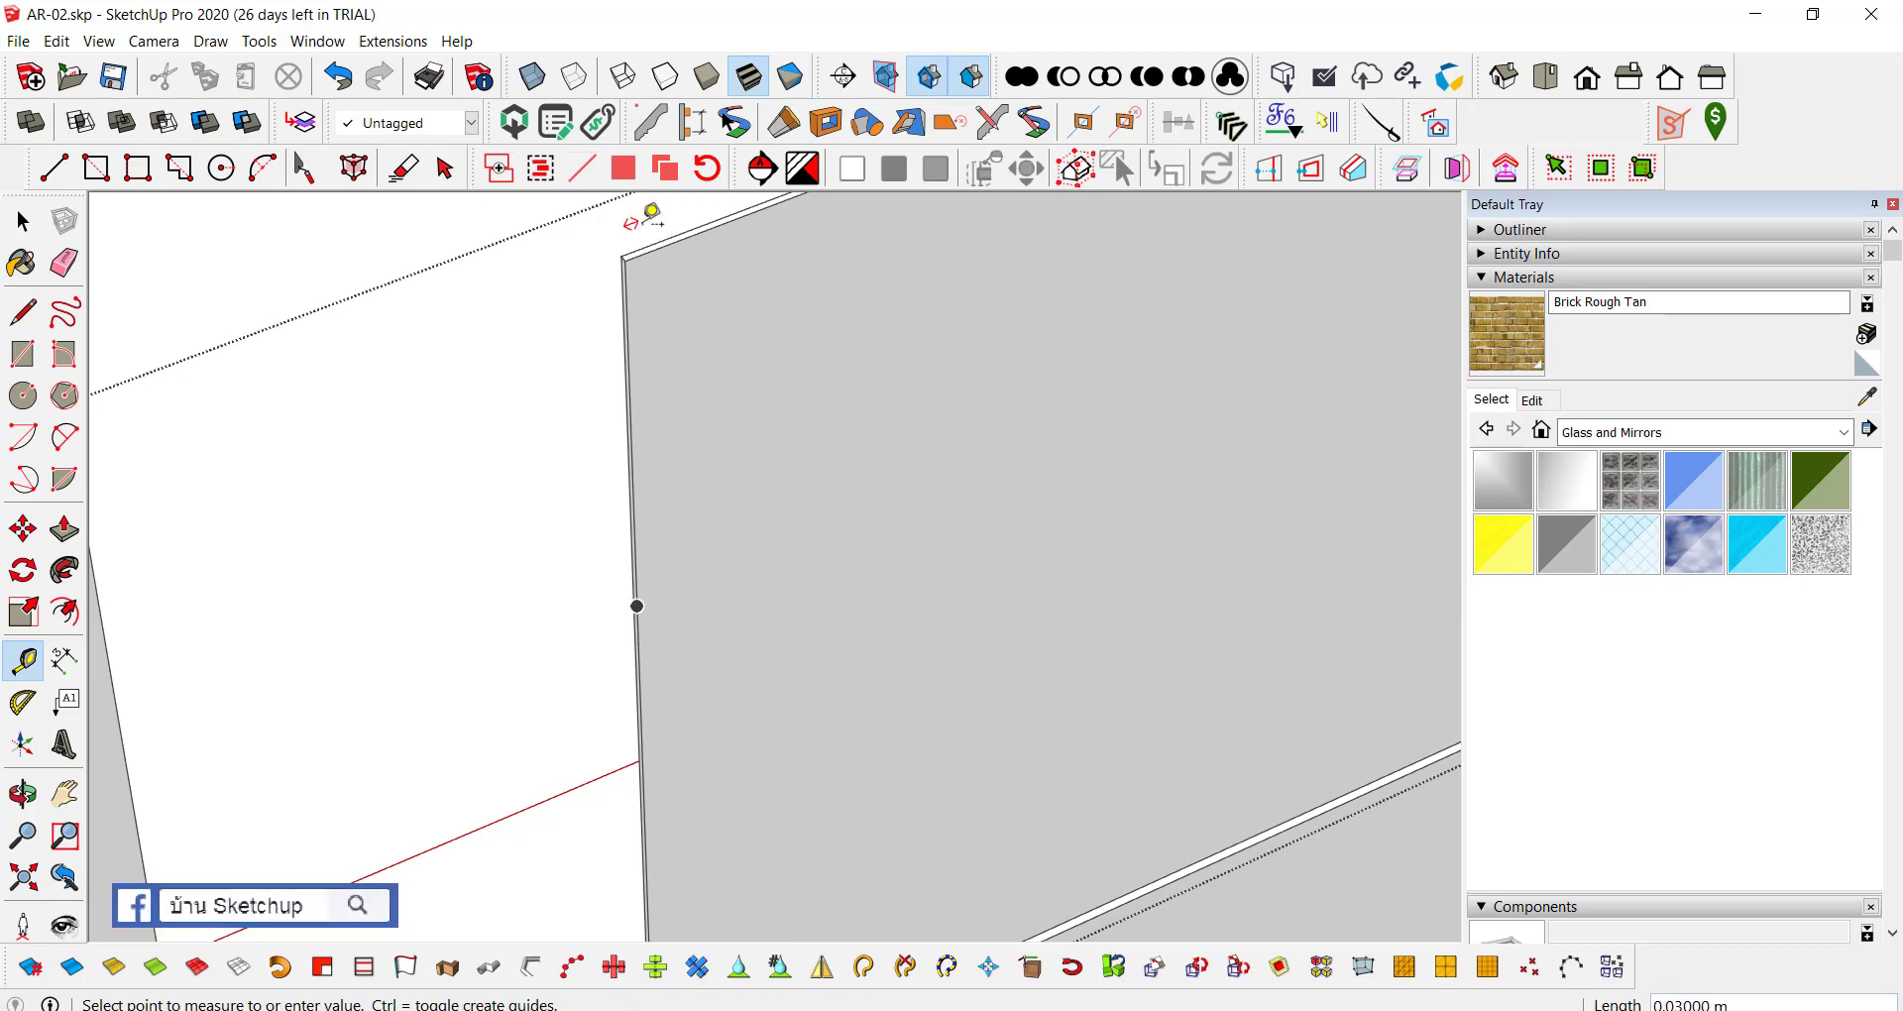
{"action": "left_click", "coordinate": [697, 235]}
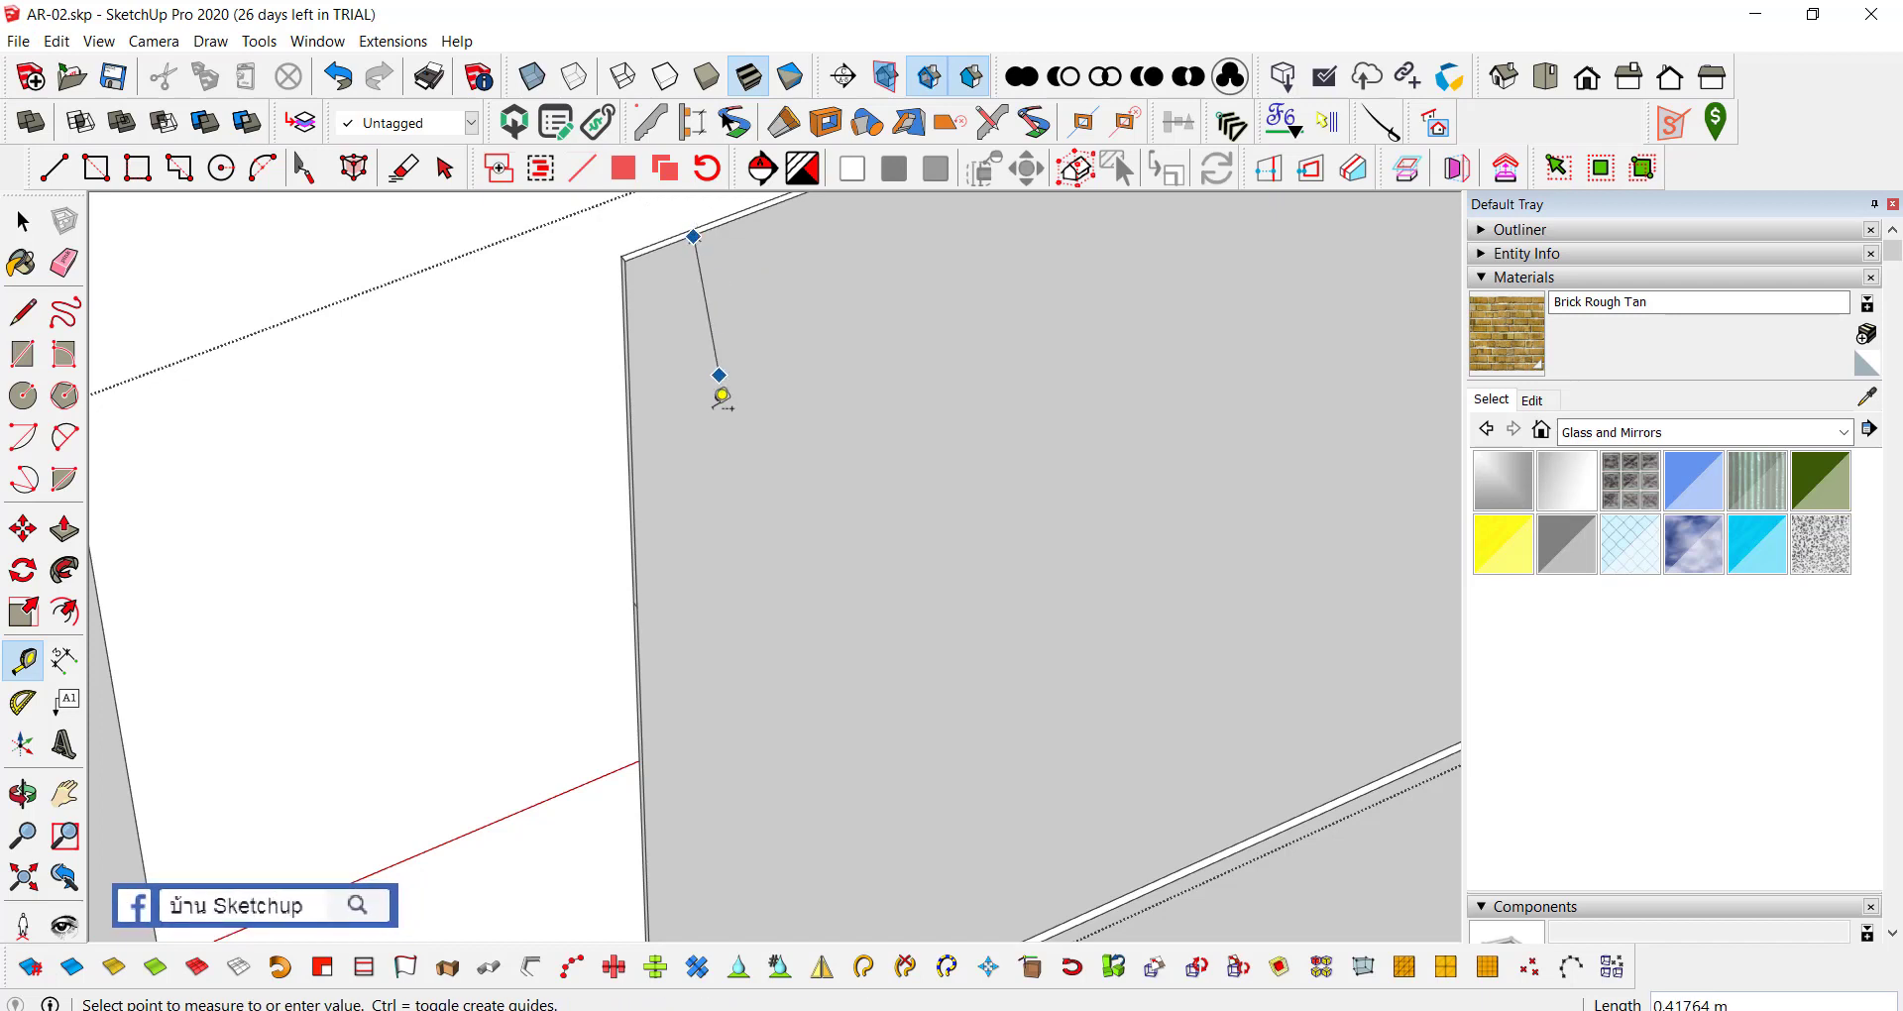
{"action": "key", "text": "space"}
{"action": "scroll", "coordinate": [700, 449], "scroll_direction": "up", "scroll_amount": 1}
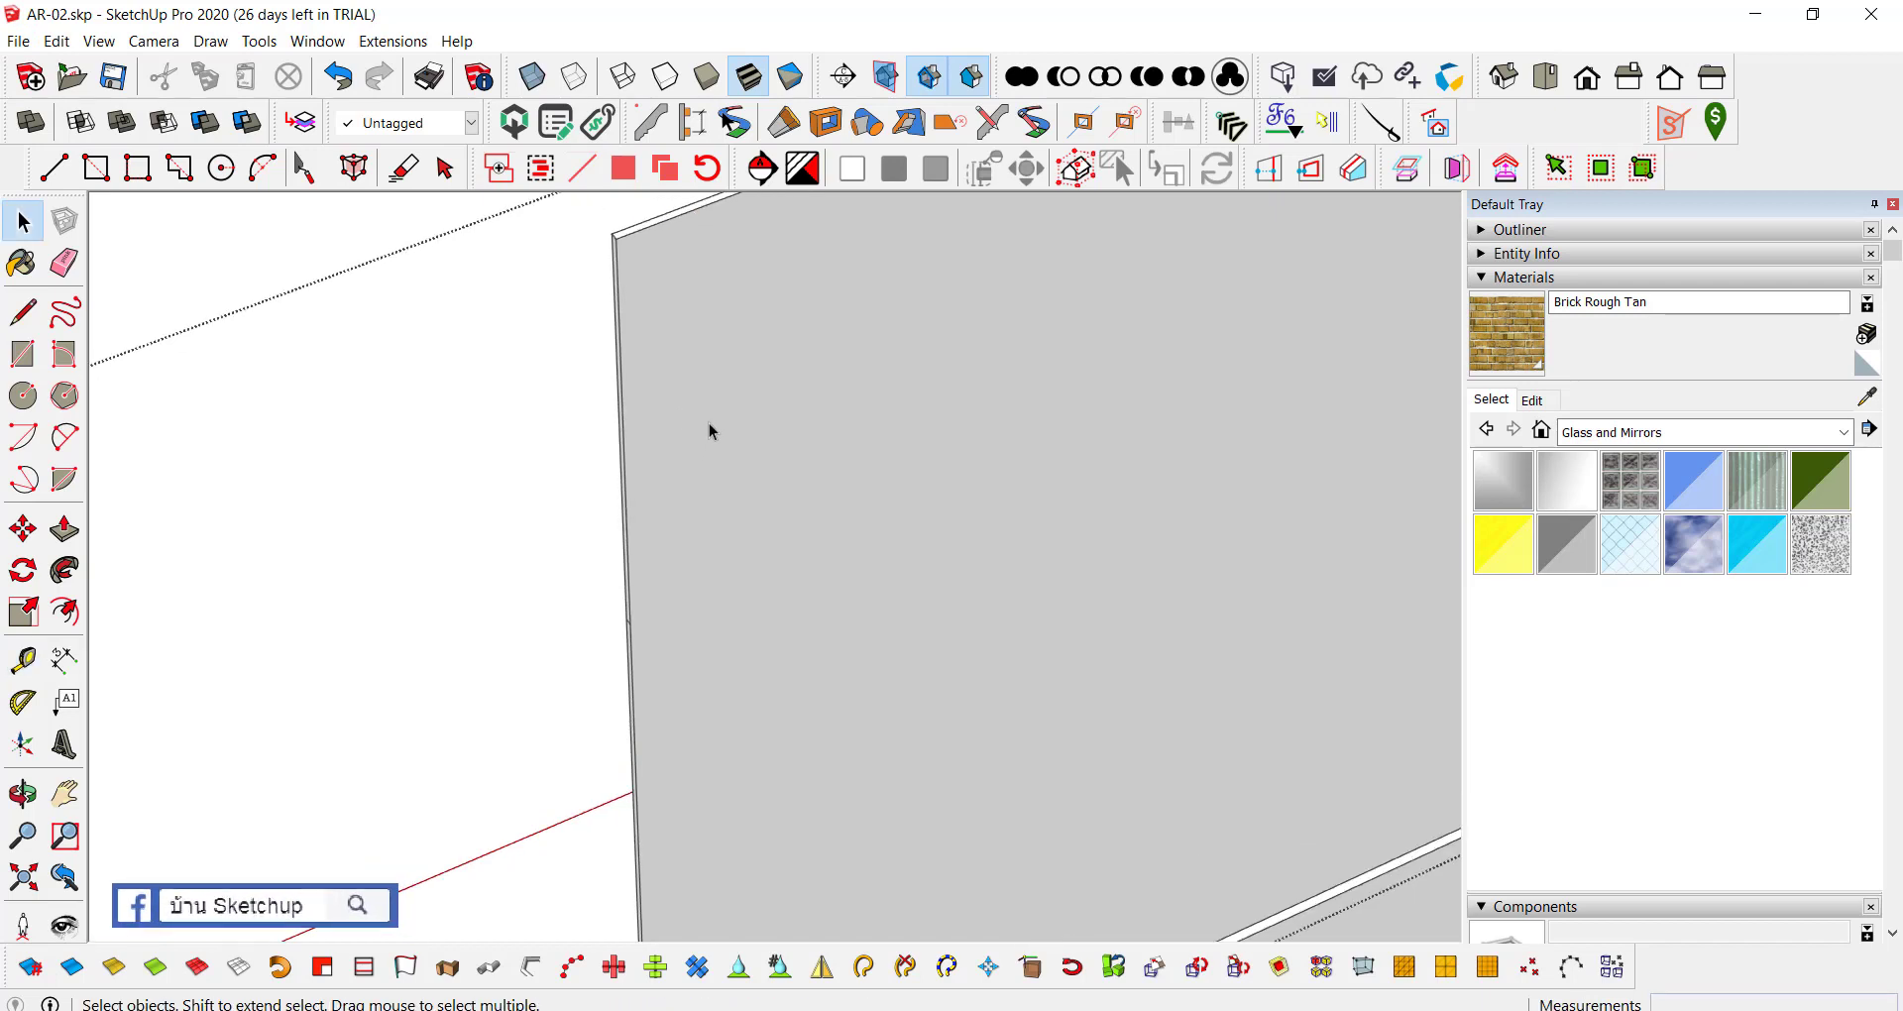
{"action": "scroll", "coordinate": [714, 397], "scroll_direction": "up", "scroll_amount": 1}
{"action": "key", "text": "t"}
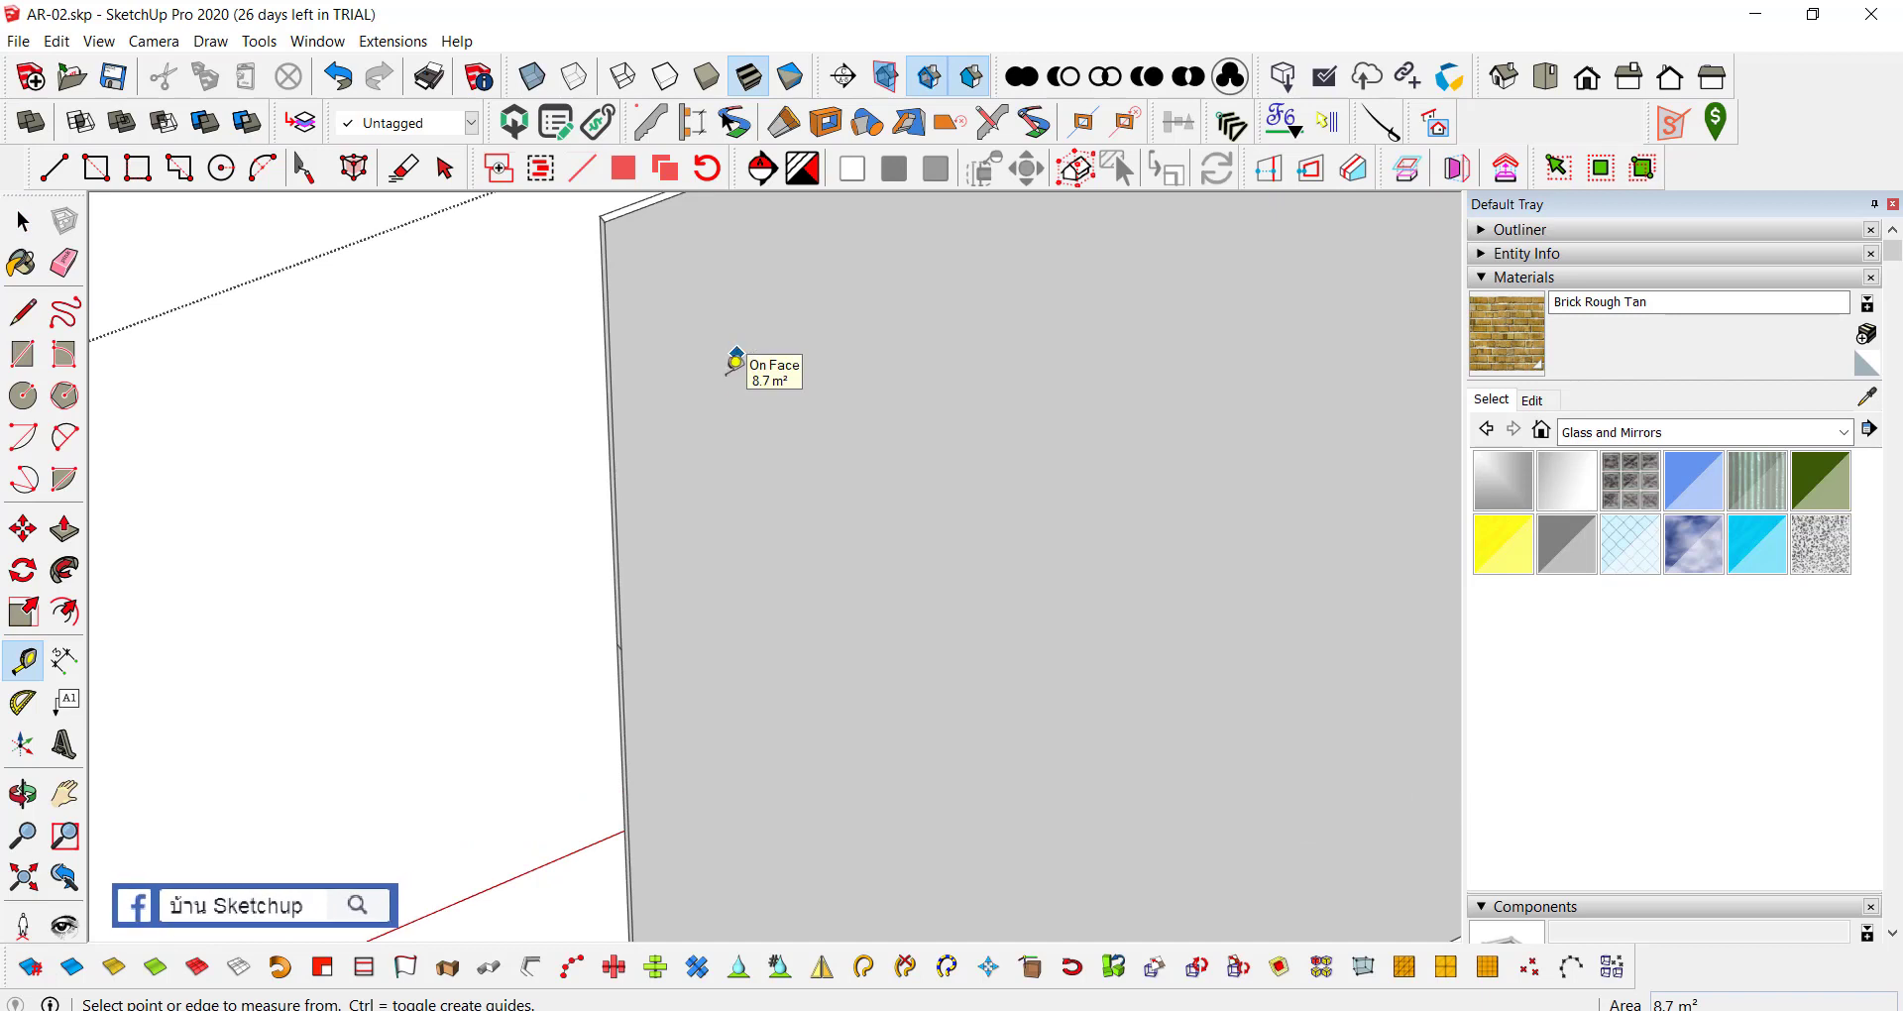
{"action": "scroll", "coordinate": [735, 360], "scroll_direction": "down", "scroll_amount": 1}
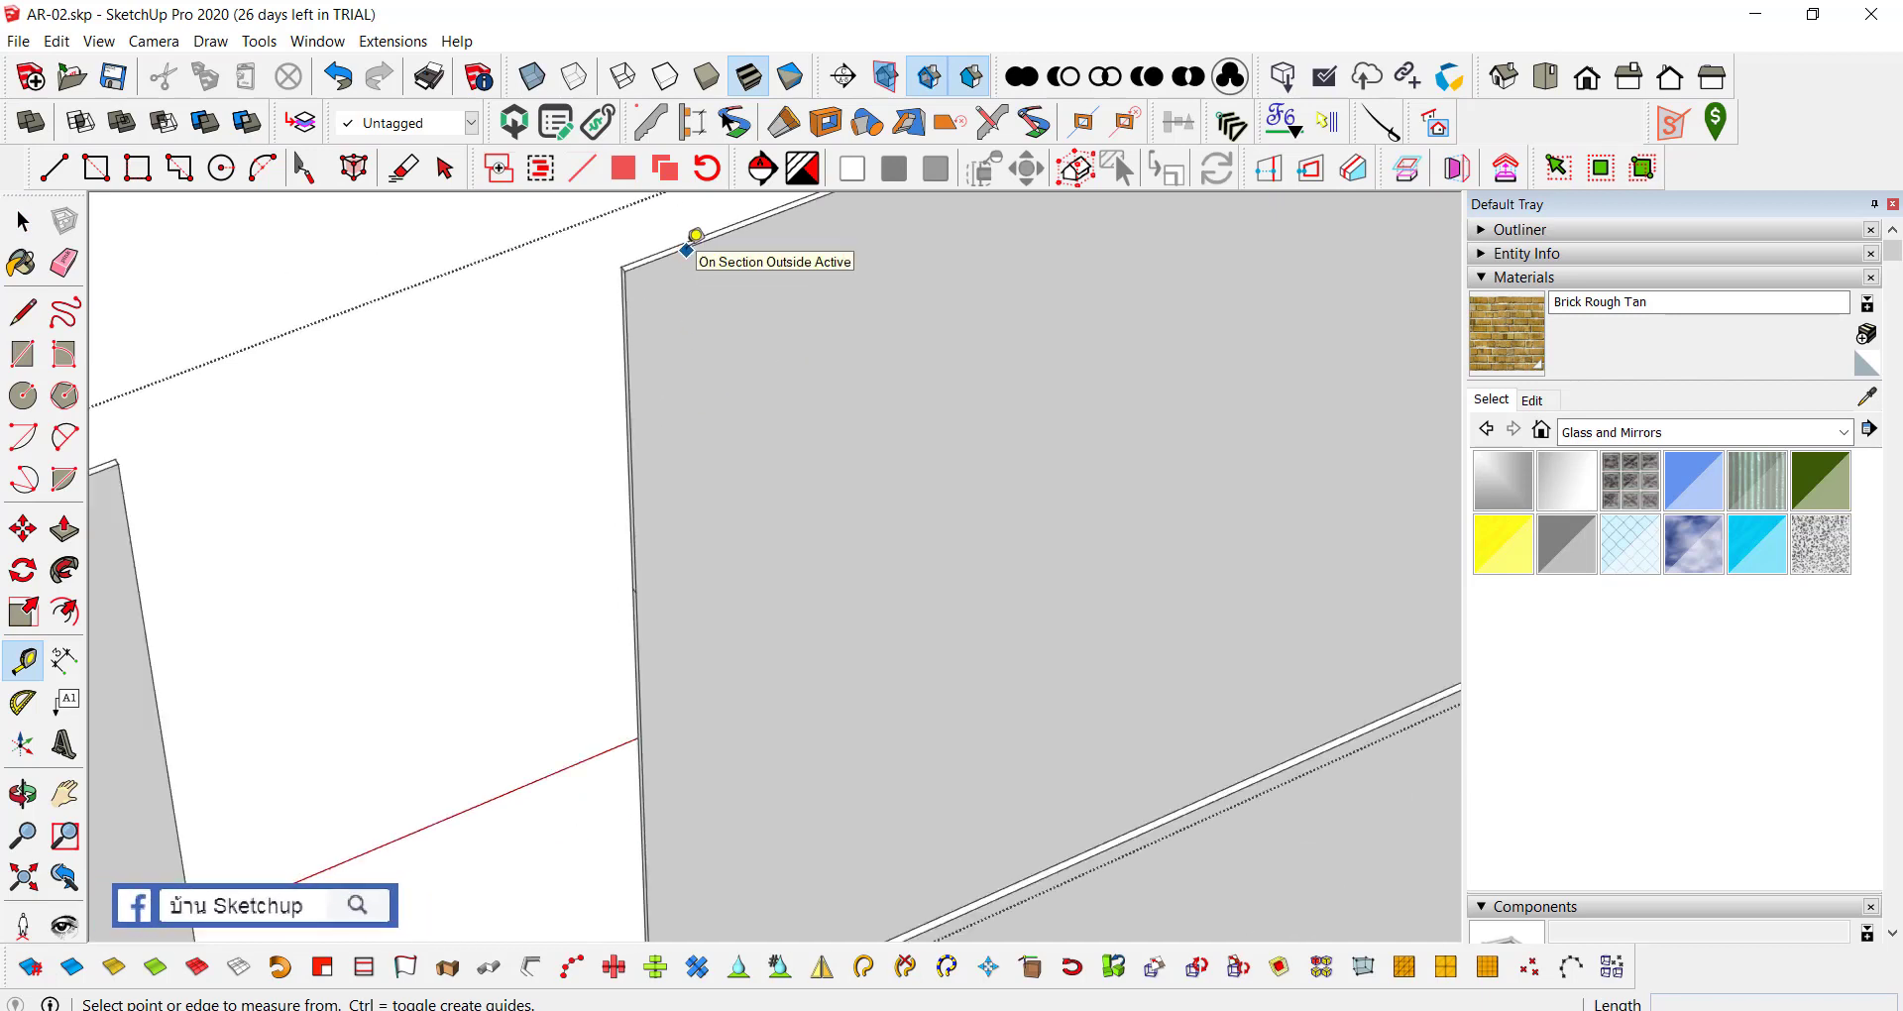
{"action": "scroll", "coordinate": [684, 260], "scroll_direction": "up", "scroll_amount": 1}
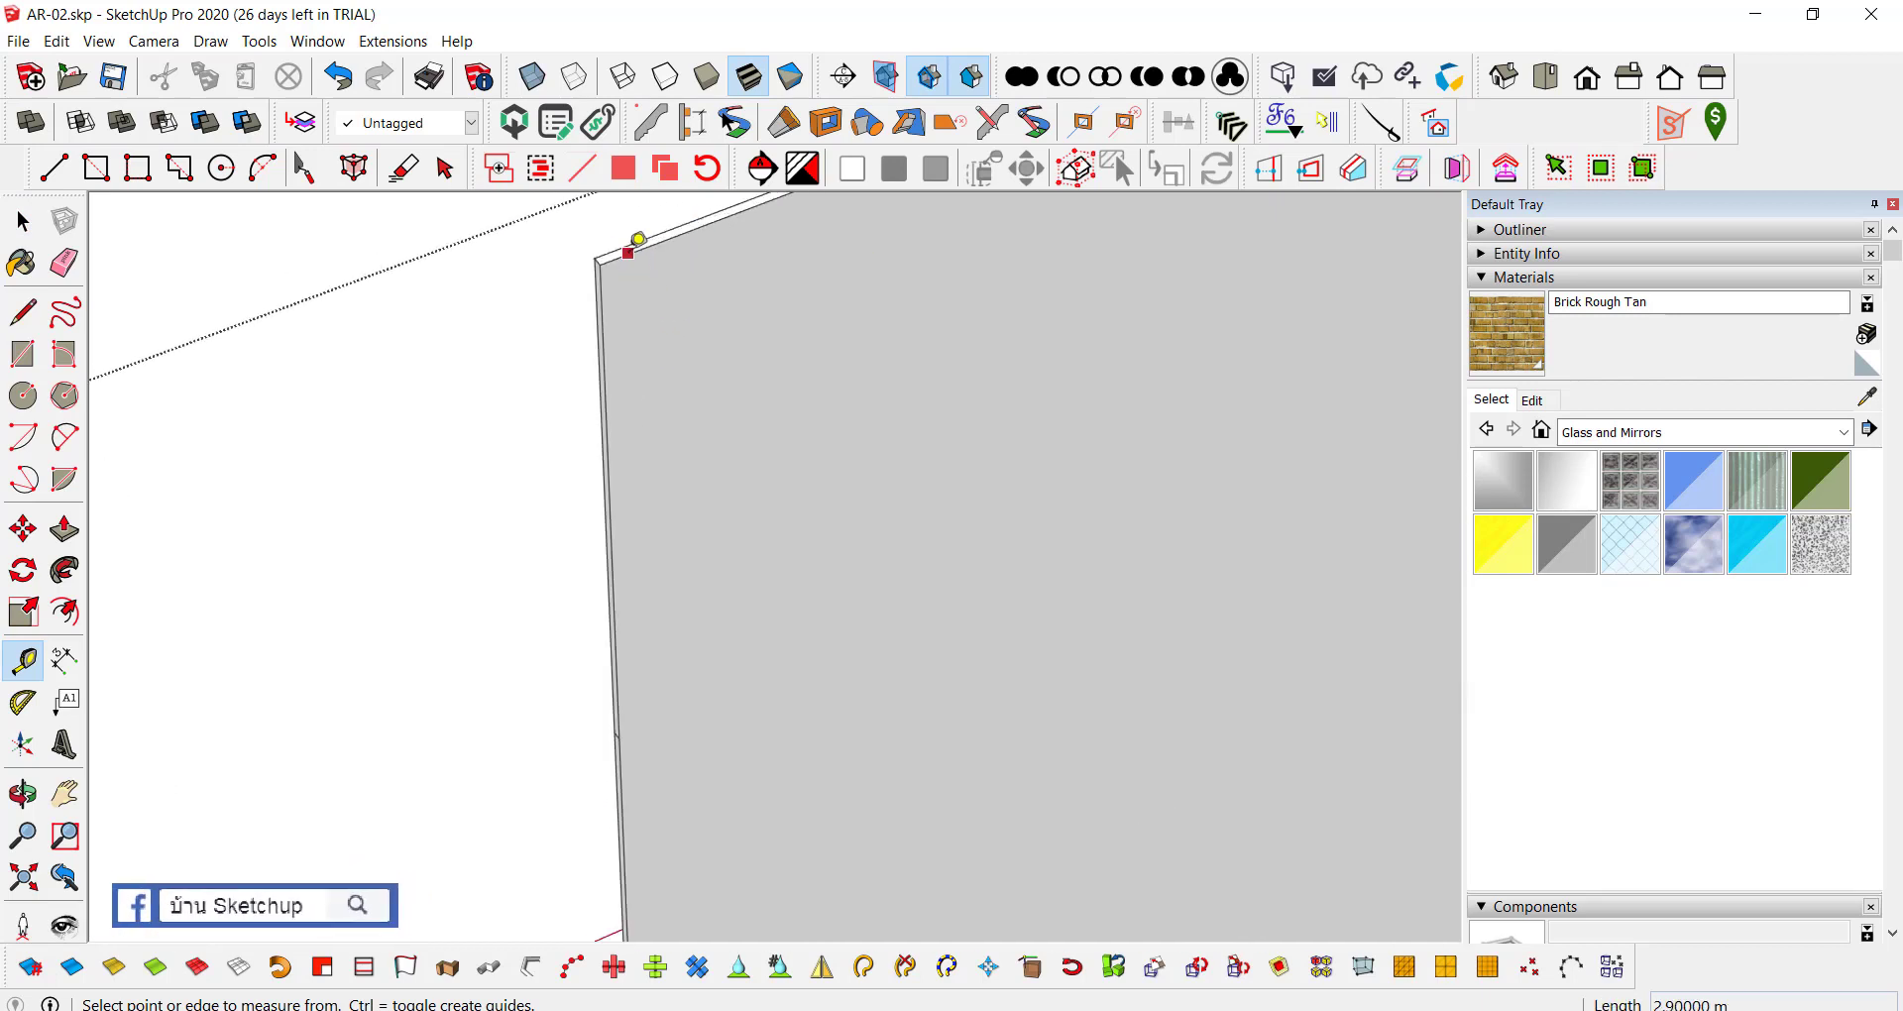
{"action": "scroll", "coordinate": [662, 431], "scroll_direction": "down", "scroll_amount": 1}
{"action": "scroll", "coordinate": [648, 648], "scroll_direction": "down", "scroll_amount": 1}
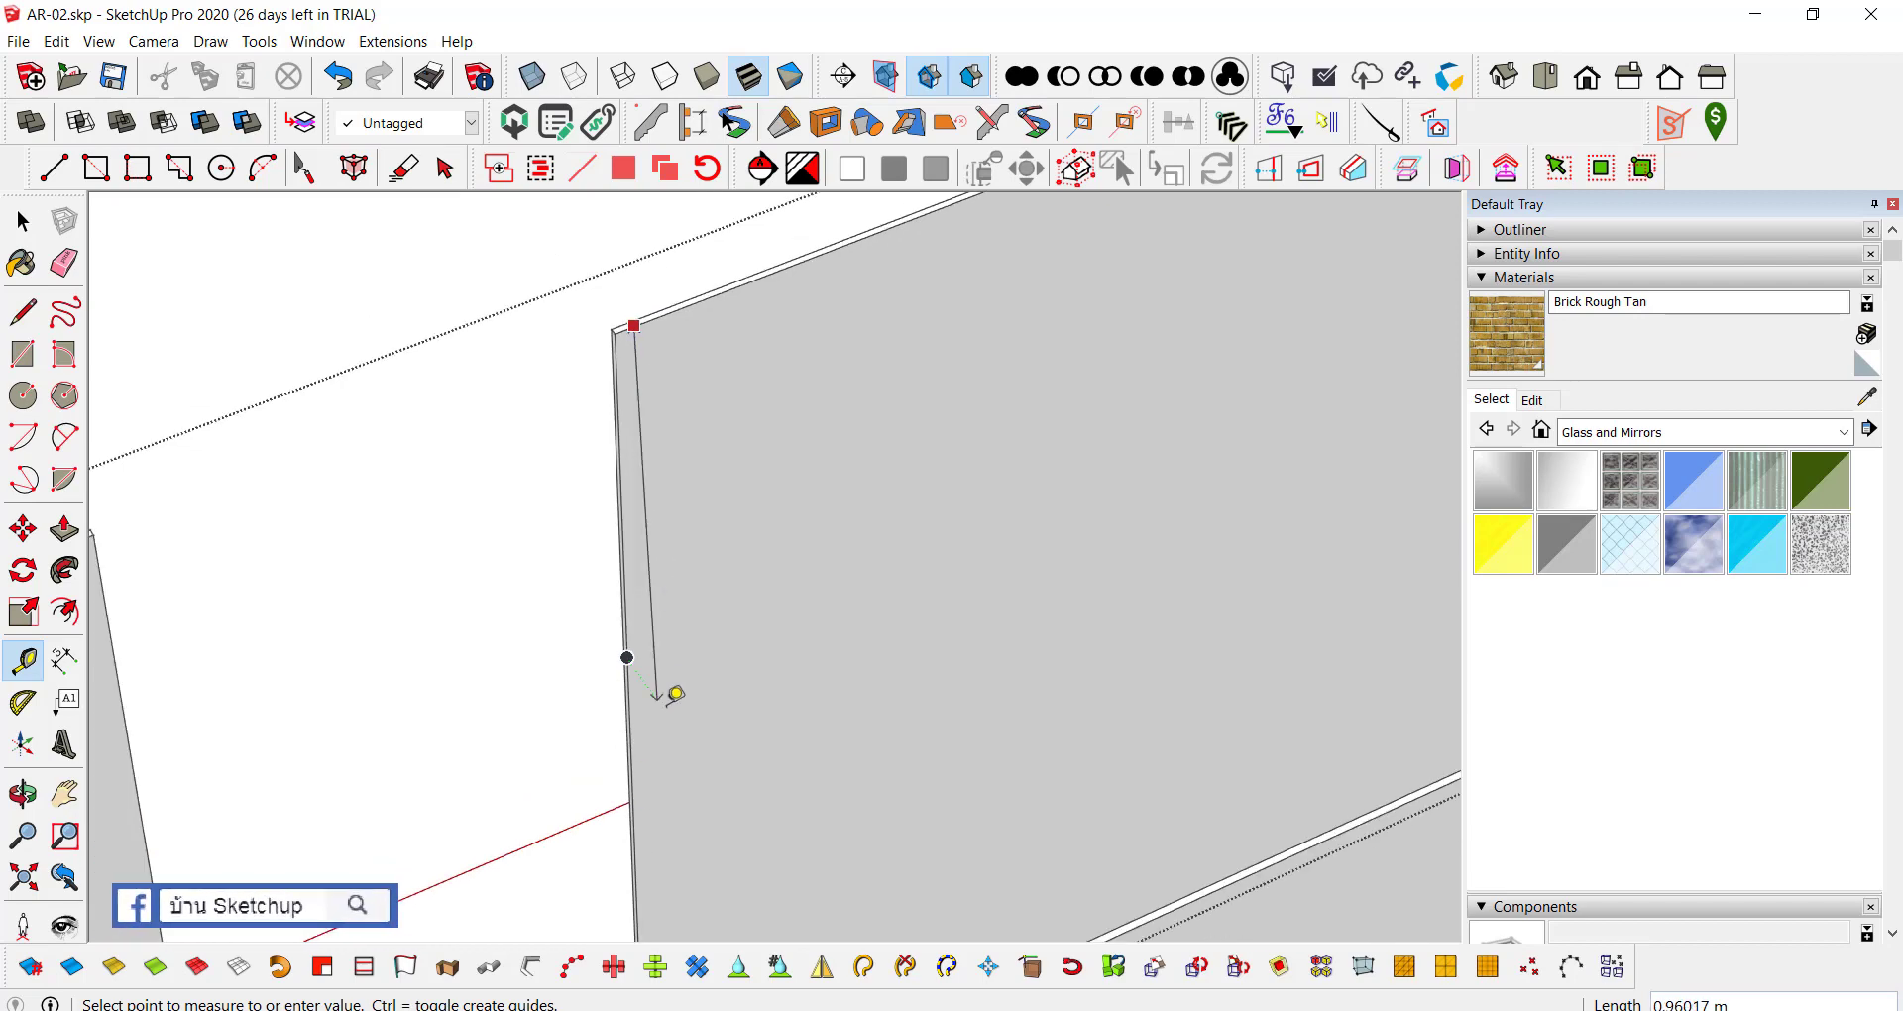
{"action": "scroll", "coordinate": [672, 693], "scroll_direction": "down", "scroll_amount": 1}
Step: Orbit to the panel's top edge and measure down its edge to 0.95 m
{"action": "middle_click_drag", "start_coordinate": [709, 709], "coordinate": [854, 644]}
{"action": "scroll", "coordinate": [684, 703], "scroll_direction": "up", "scroll_amount": 3}
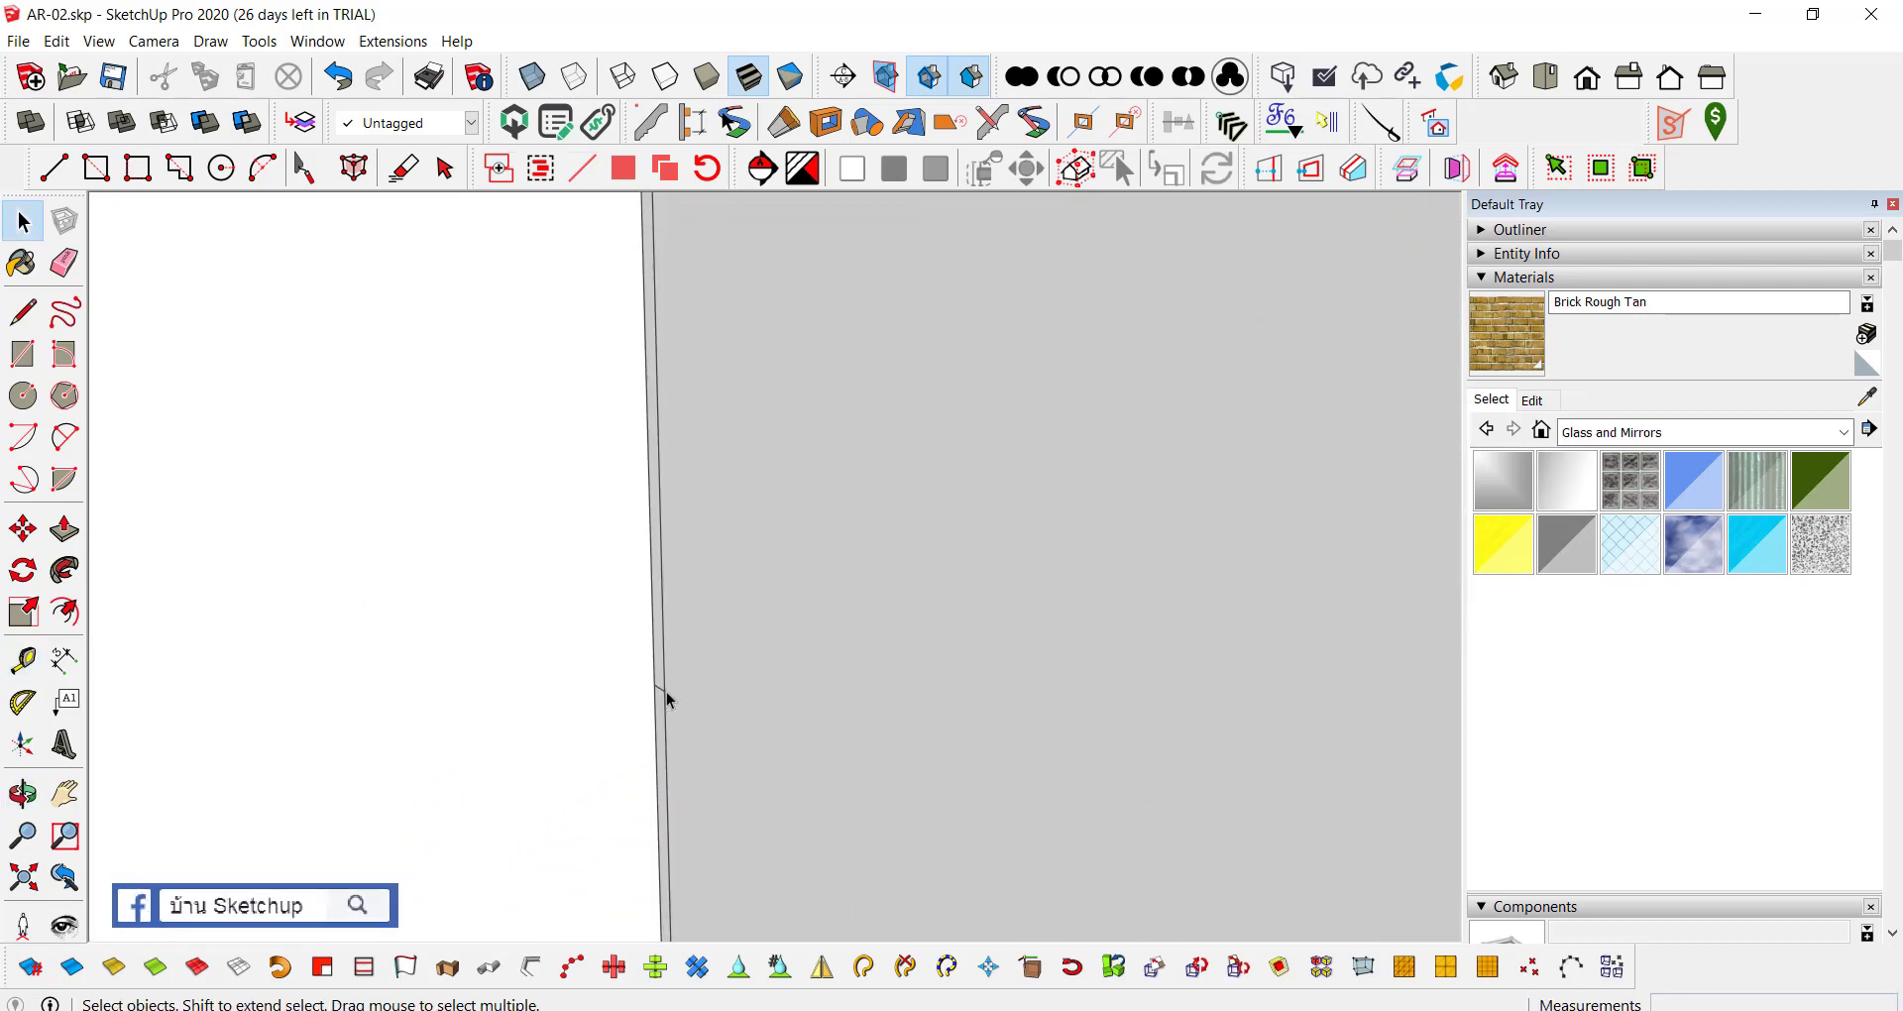
{"action": "key", "text": "t"}
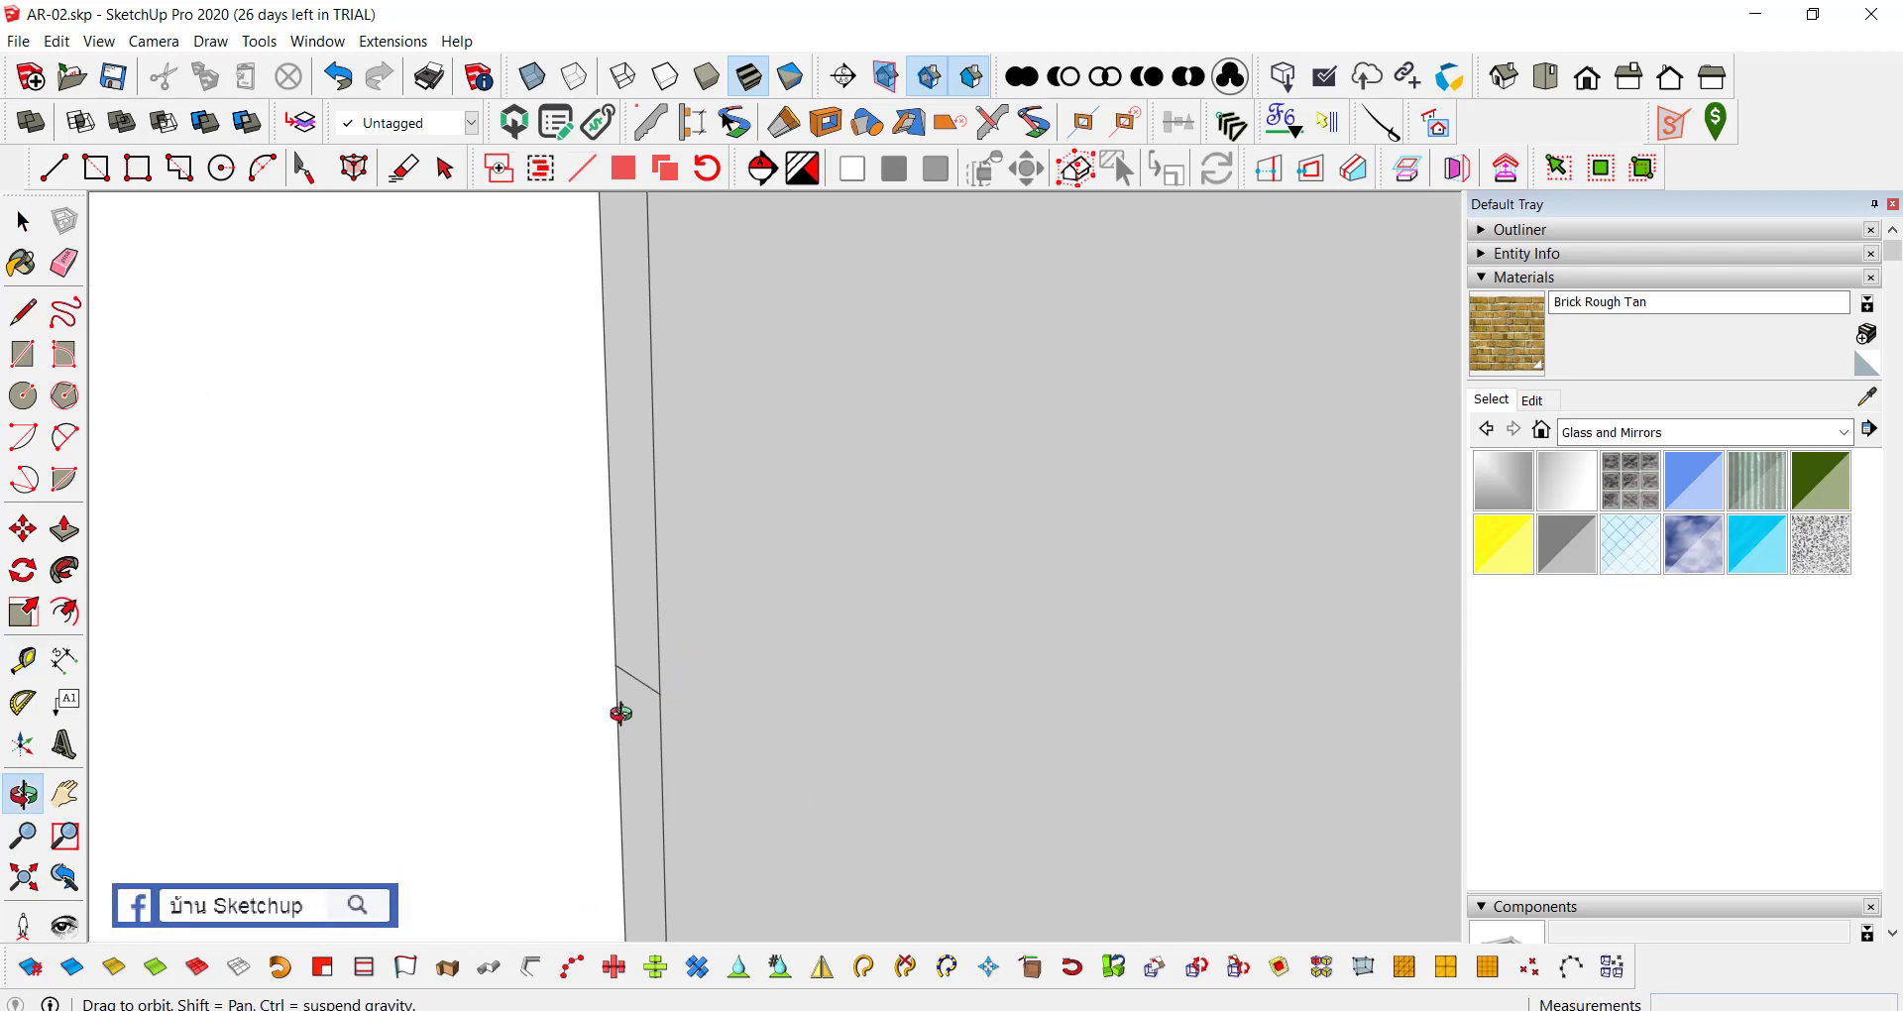
{"action": "middle_click_drag", "start_coordinate": [621, 714], "coordinate": [629, 698]}
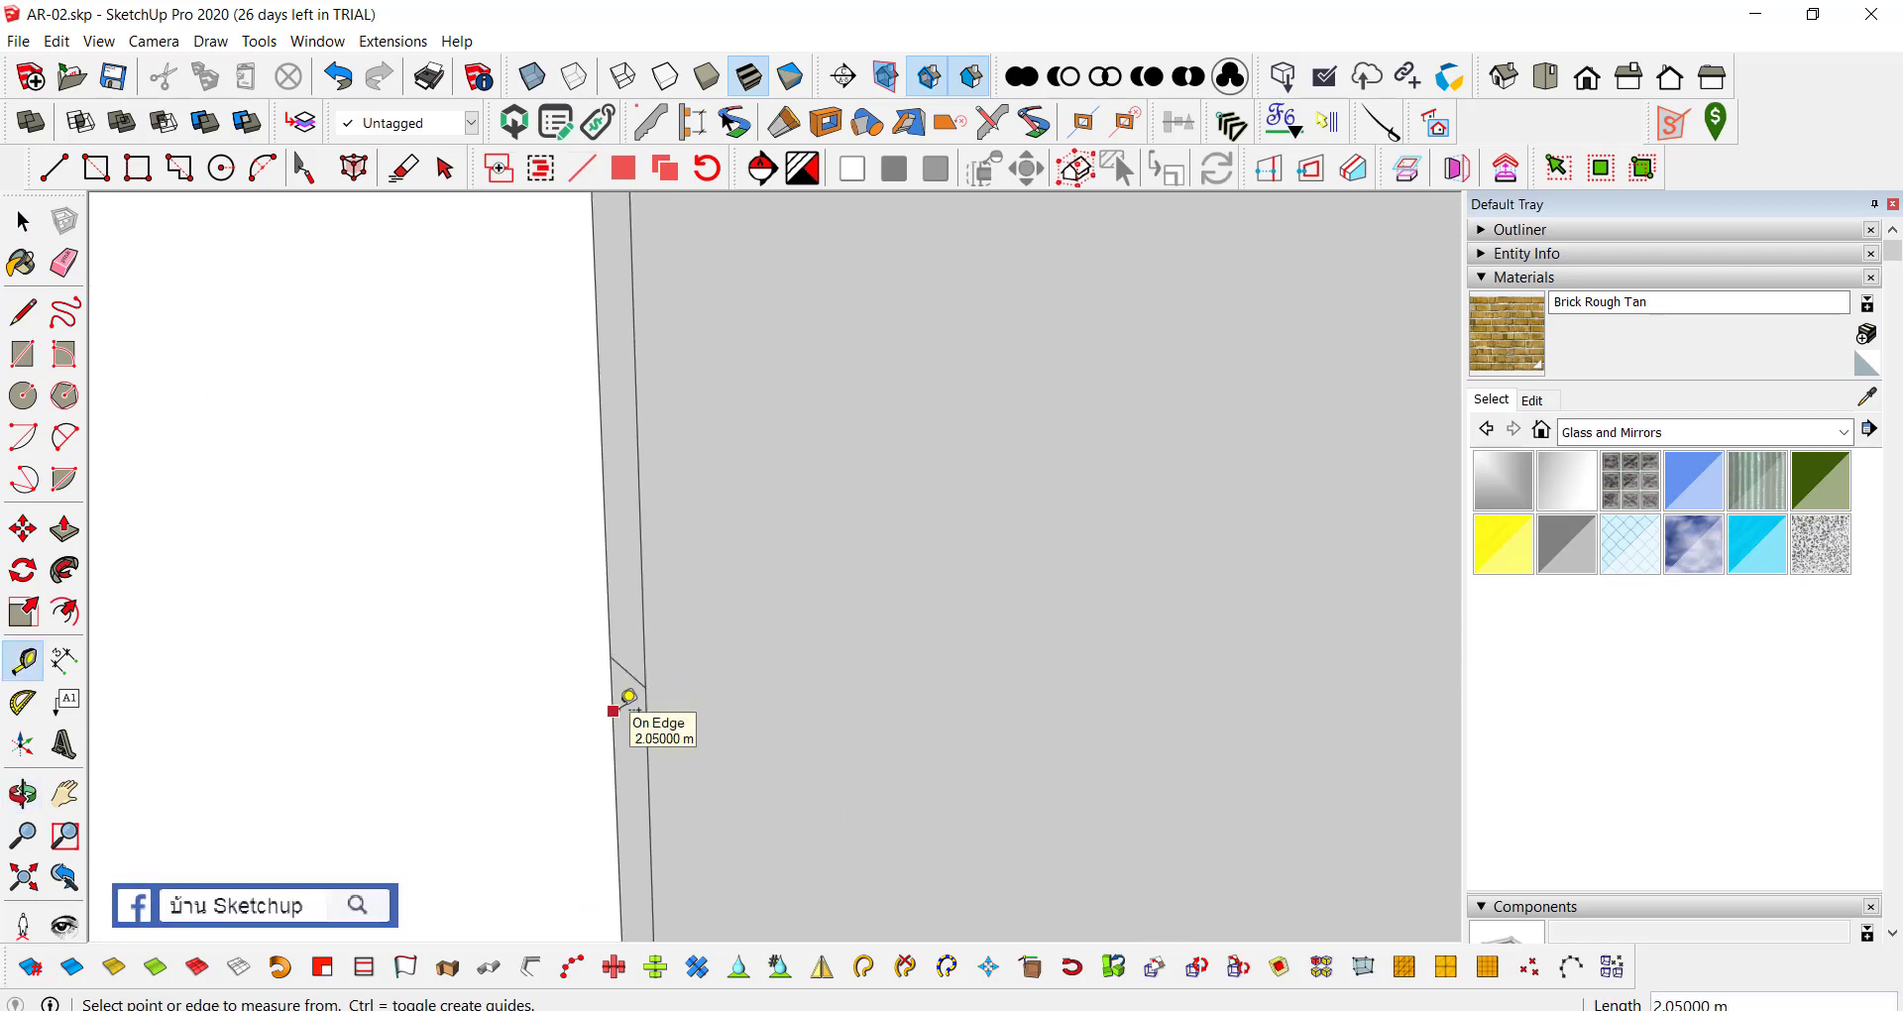
{"action": "key", "text": "ctrl+z"}
{"action": "middle_click_drag", "start_coordinate": [621, 709], "coordinate": [582, 363]}
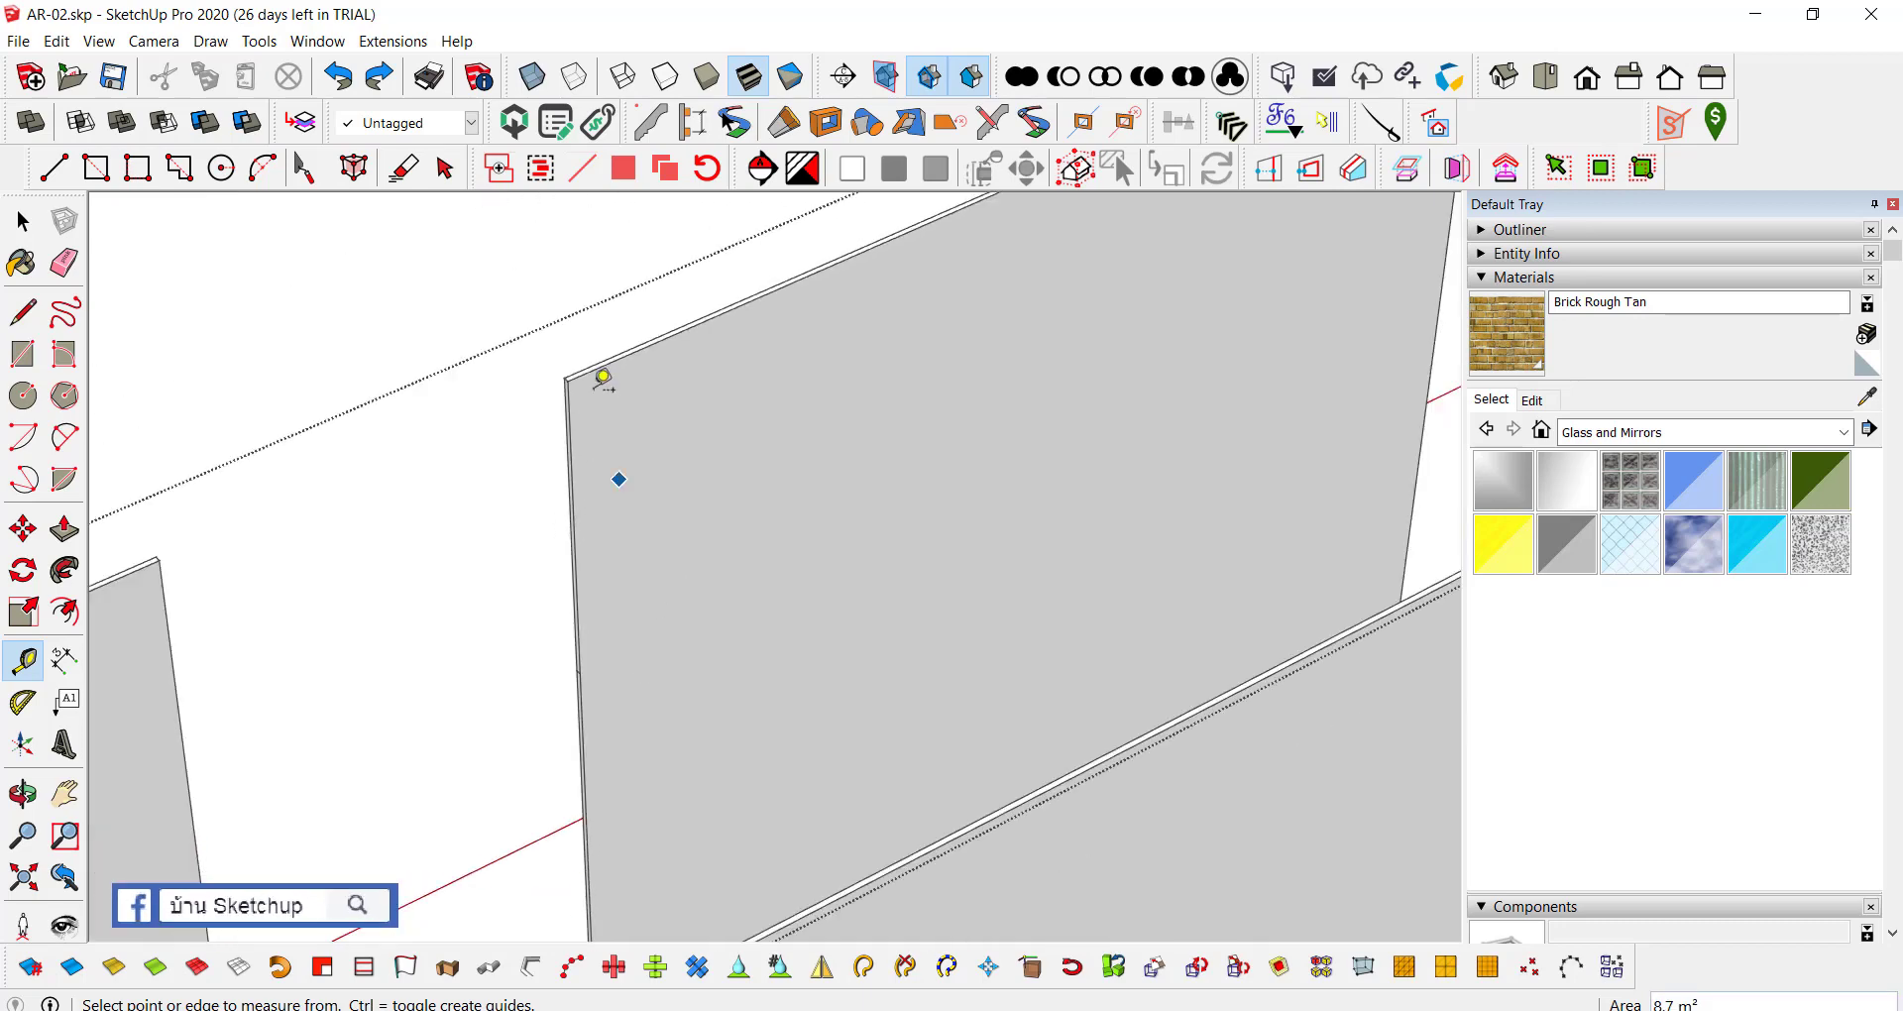
Step: Fix the guide point 0.95 m down the wall panel's edge
{"action": "left_click", "coordinate": [599, 794]}
{"action": "scroll", "coordinate": [600, 794], "scroll_direction": "down", "scroll_amount": 3}
{"action": "key", "text": "space"}
{"action": "scroll", "coordinate": [608, 626], "scroll_direction": "down", "scroll_amount": 2}
{"action": "scroll", "coordinate": [978, 565], "scroll_direction": "down", "scroll_amount": 2}
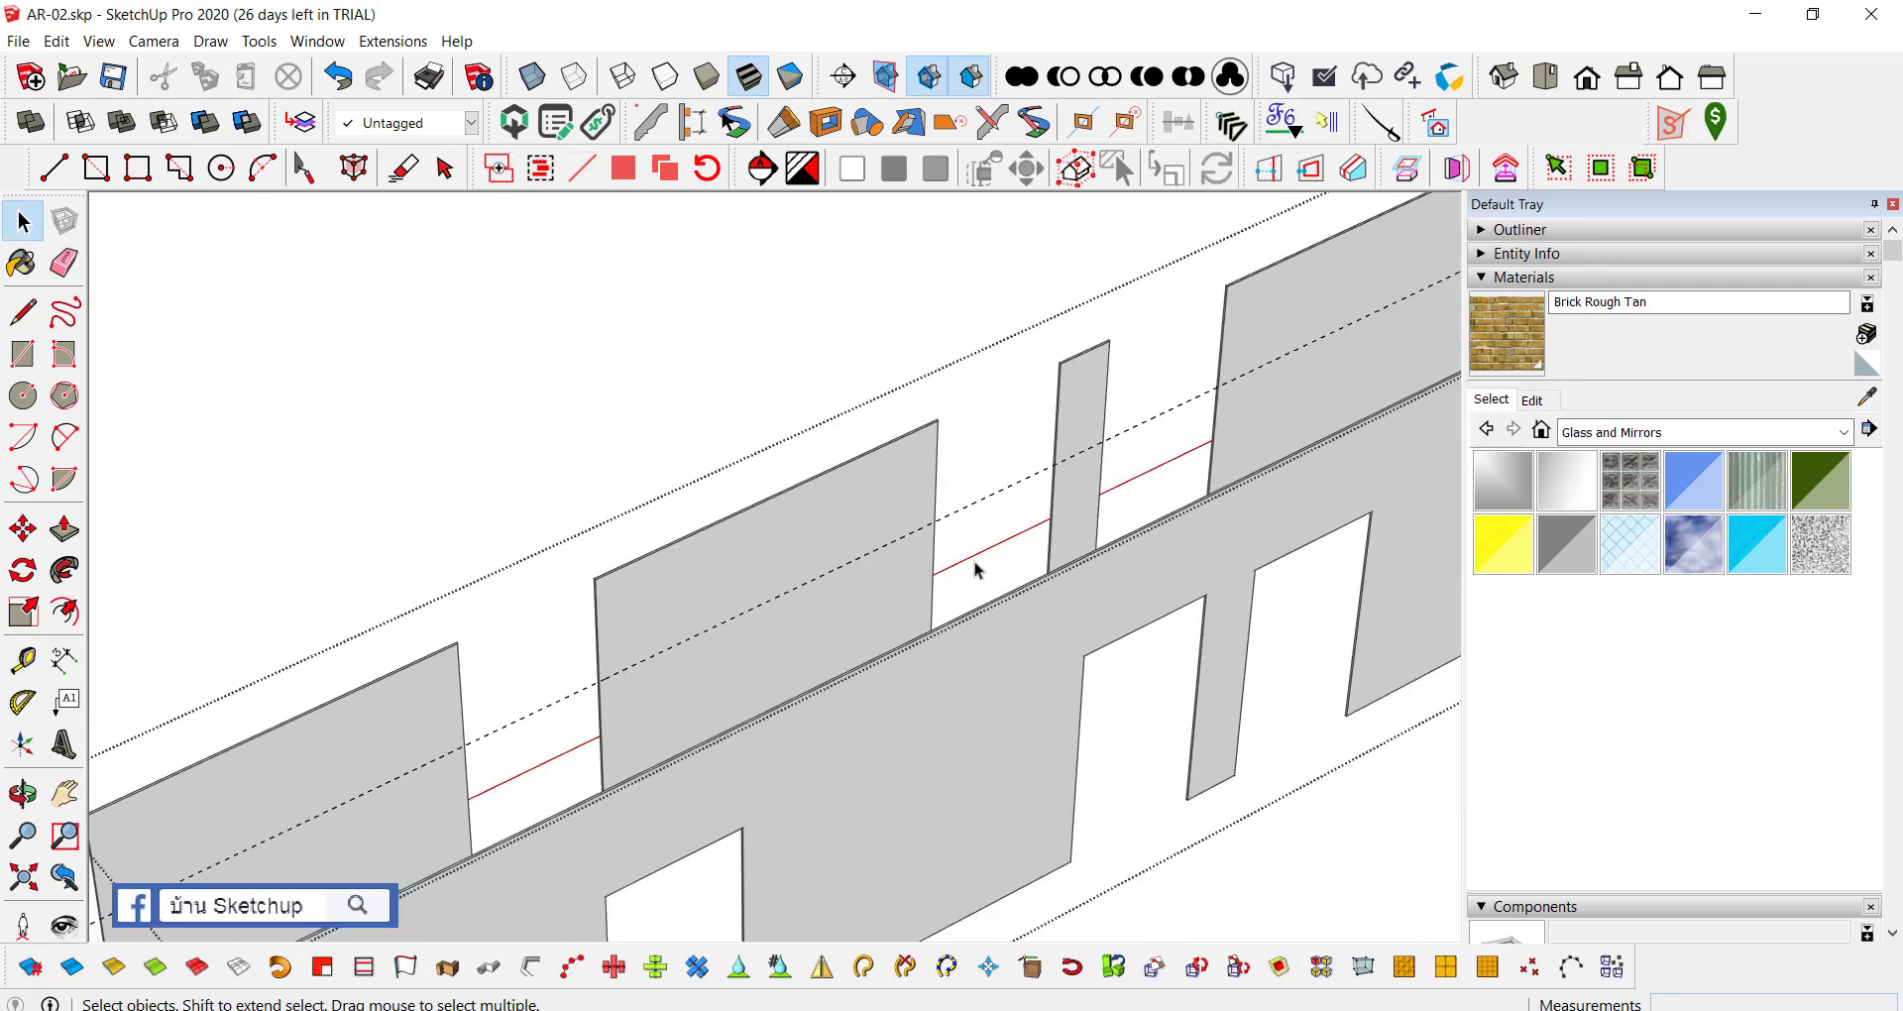
{"action": "scroll", "coordinate": [1069, 458], "scroll_direction": "down", "scroll_amount": 2}
{"action": "scroll", "coordinate": [1068, 458], "scroll_direction": "up", "scroll_amount": 2}
{"action": "scroll", "coordinate": [1006, 470], "scroll_direction": "up", "scroll_amount": 2}
{"action": "scroll", "coordinate": [1006, 470], "scroll_direction": "up", "scroll_amount": 2}
Step: Draw a 0.015 m line across the thin wall edge face at the guide line
{"action": "key", "text": "l"}
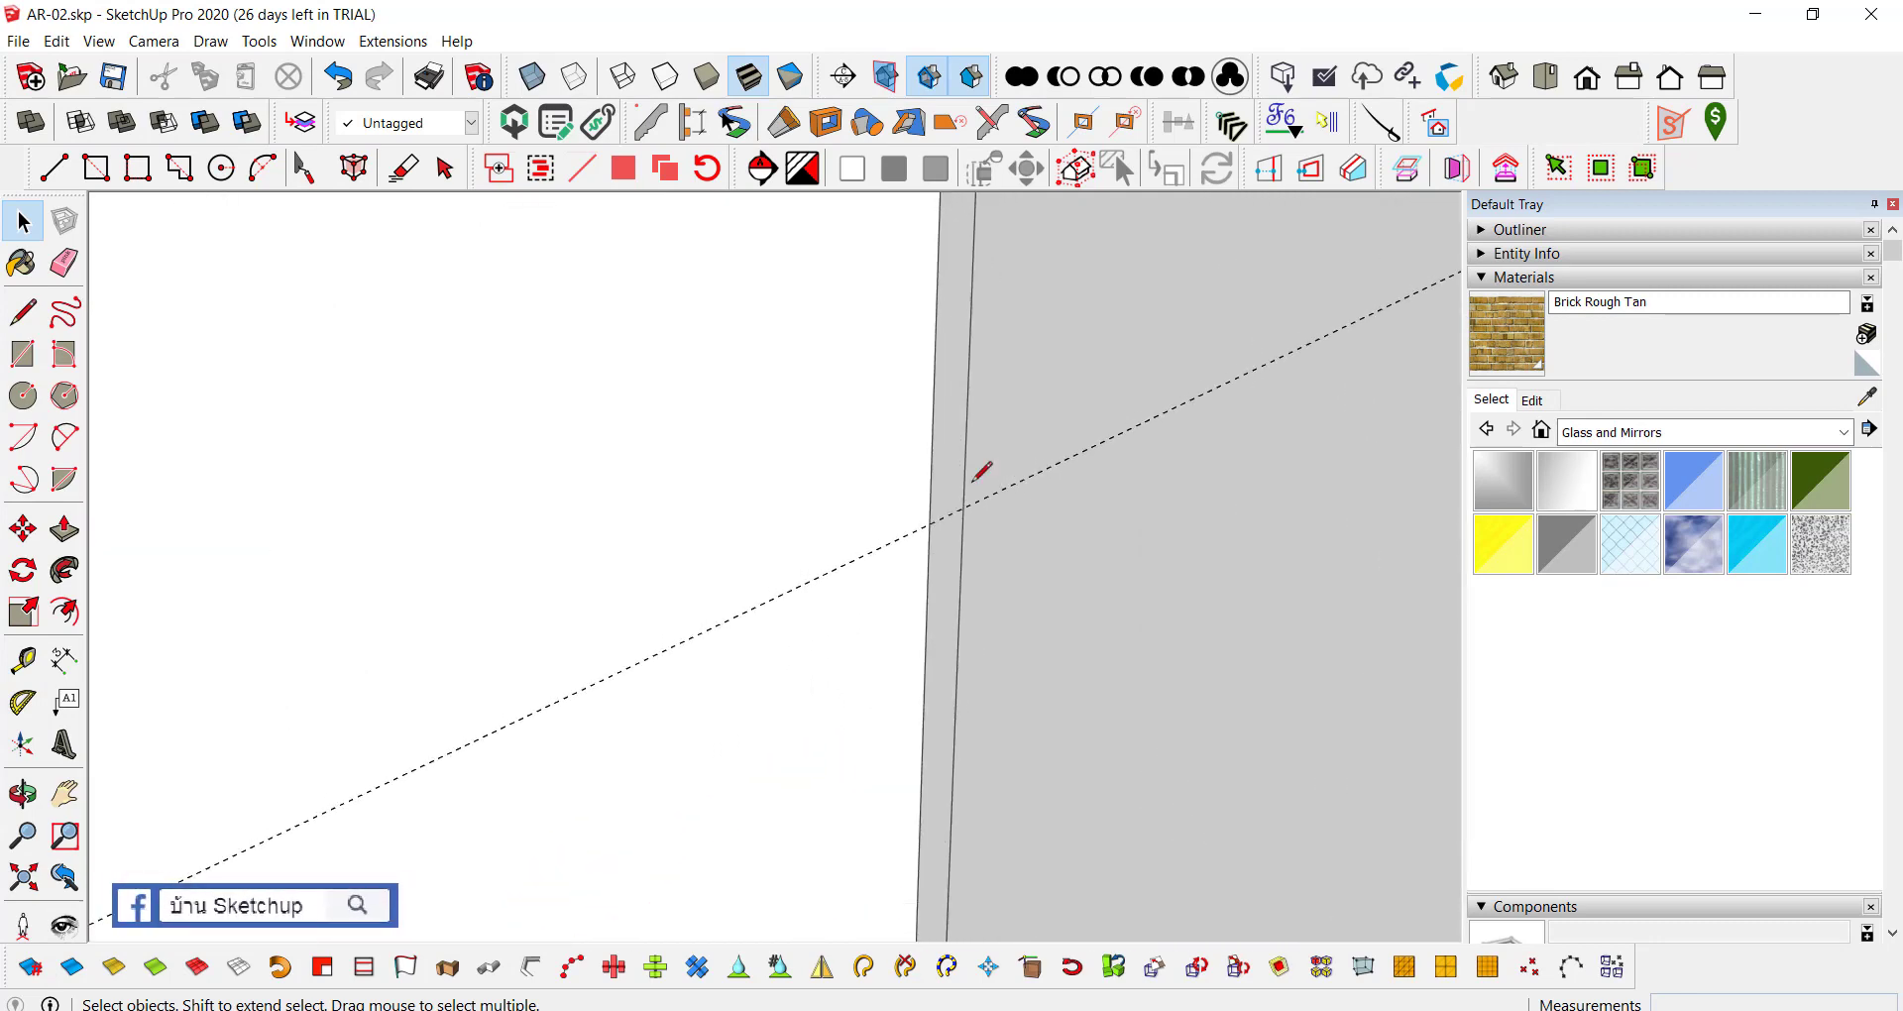
{"action": "scroll", "coordinate": [981, 472], "scroll_direction": "up", "scroll_amount": 1}
{"action": "left_click", "coordinate": [924, 477]}
{"action": "scroll", "coordinate": [513, 595], "scroll_direction": "down", "scroll_amount": 2}
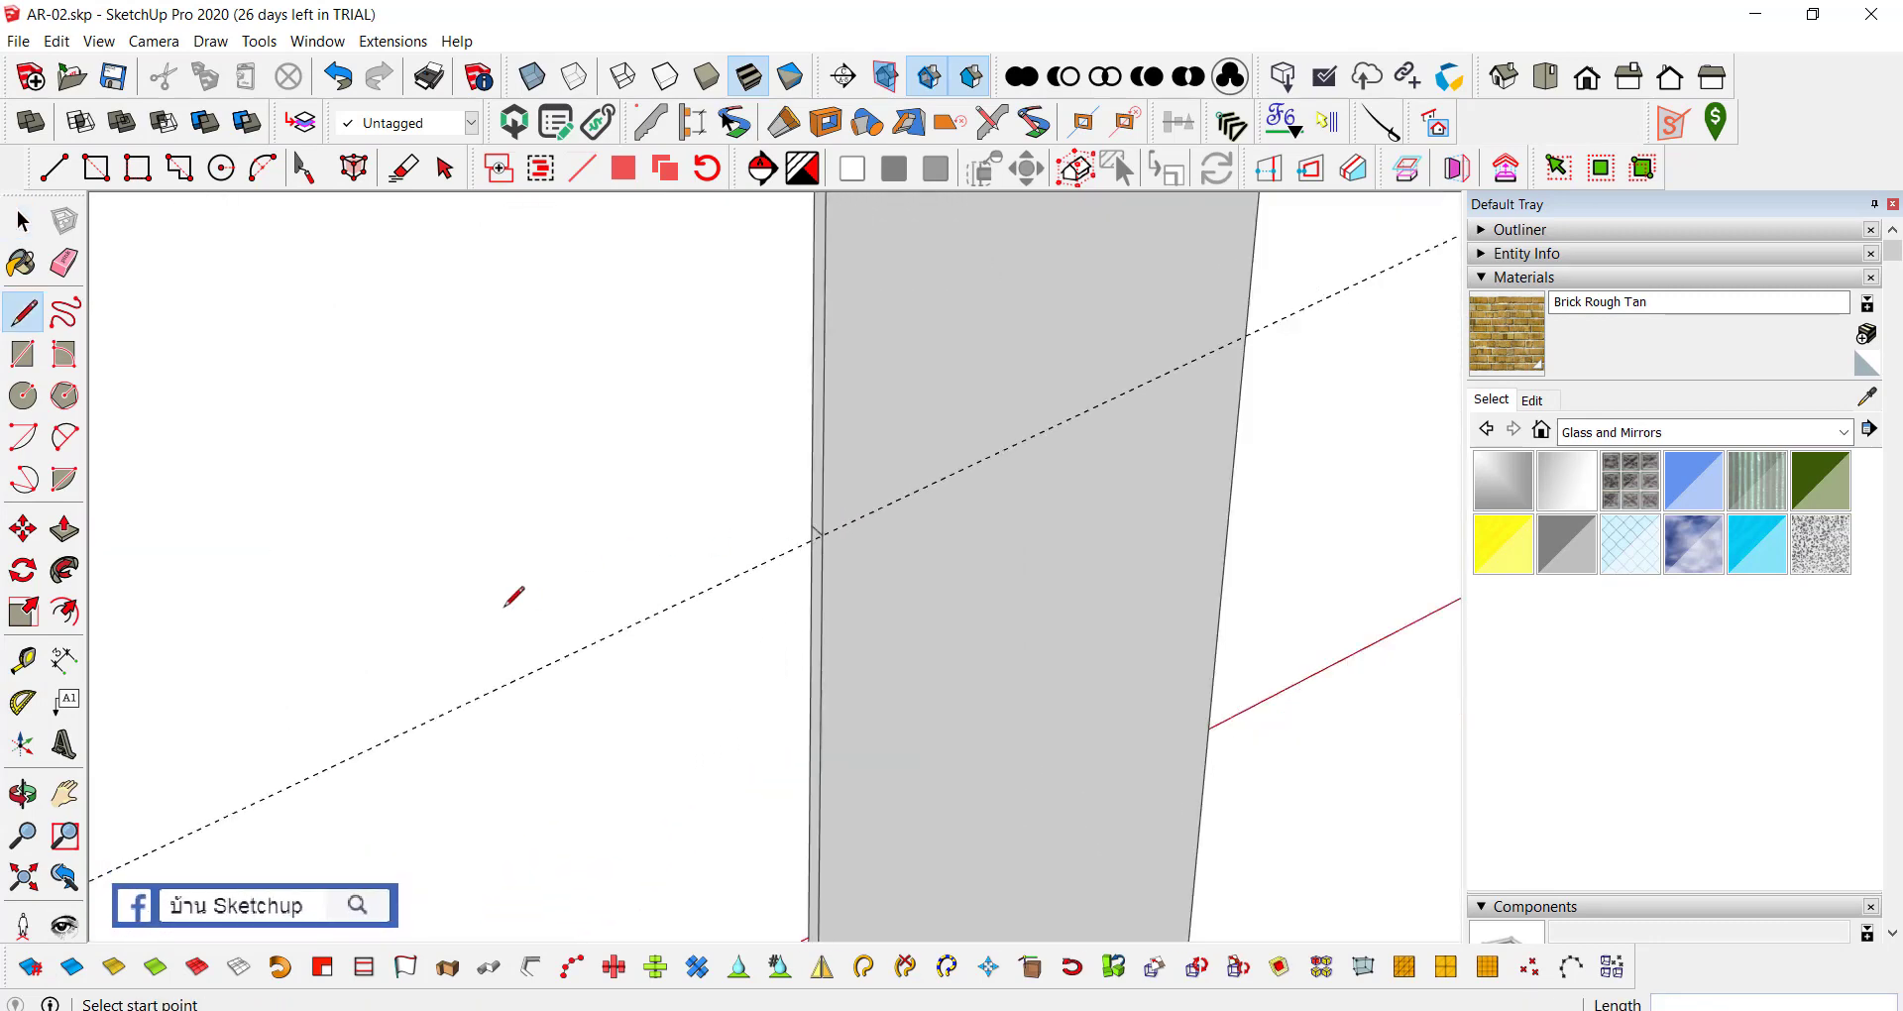
{"action": "scroll", "coordinate": [509, 595], "scroll_direction": "down", "scroll_amount": 2}
{"action": "scroll", "coordinate": [1002, 360], "scroll_direction": "up", "scroll_amount": 2}
{"action": "scroll", "coordinate": [1107, 417], "scroll_direction": "up", "scroll_amount": 2}
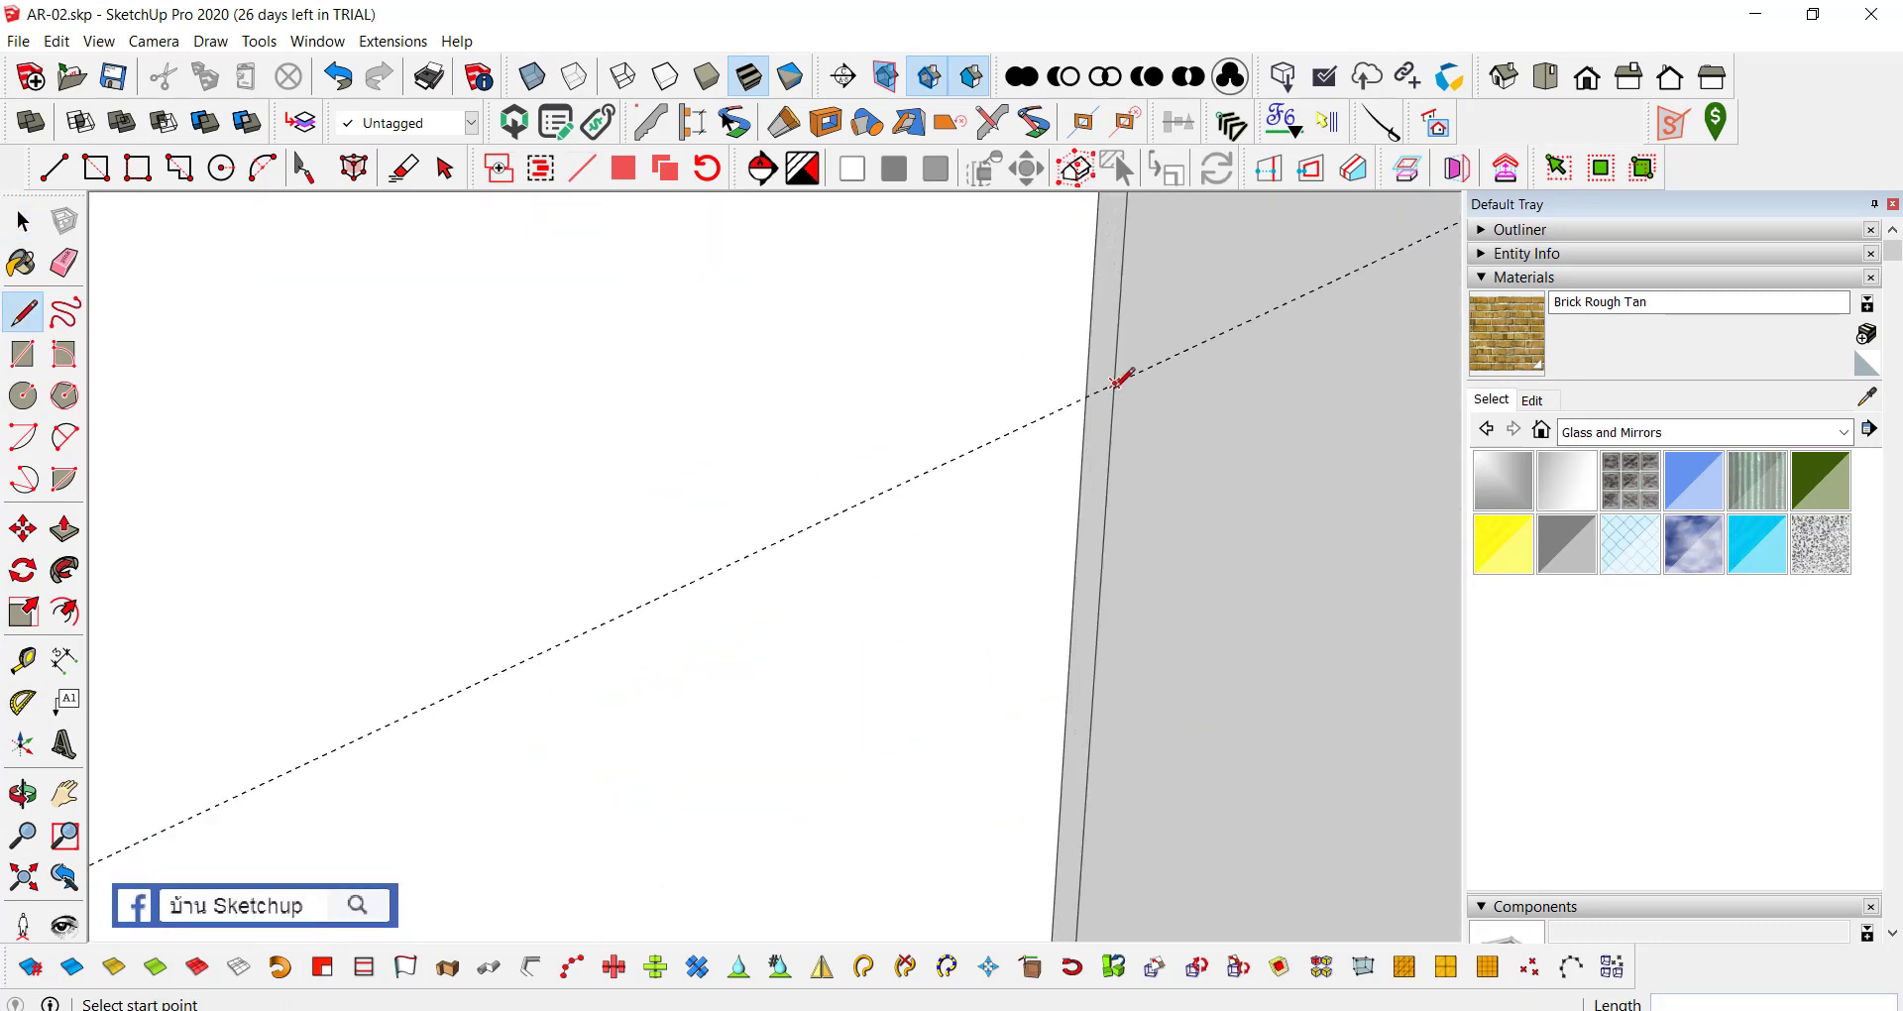
{"action": "mouse_move", "coordinate": [1098, 359]}
{"action": "middle_mouse_down"}
{"action": "mouse_move", "coordinate": [556, 668]}
{"action": "mouse_move", "coordinate": [535, 649]}
{"action": "middle_mouse_up"}
{"action": "scroll", "coordinate": [573, 615], "scroll_direction": "down", "scroll_amount": 2}
{"action": "scroll", "coordinate": [1098, 446], "scroll_direction": "down", "scroll_amount": 2}
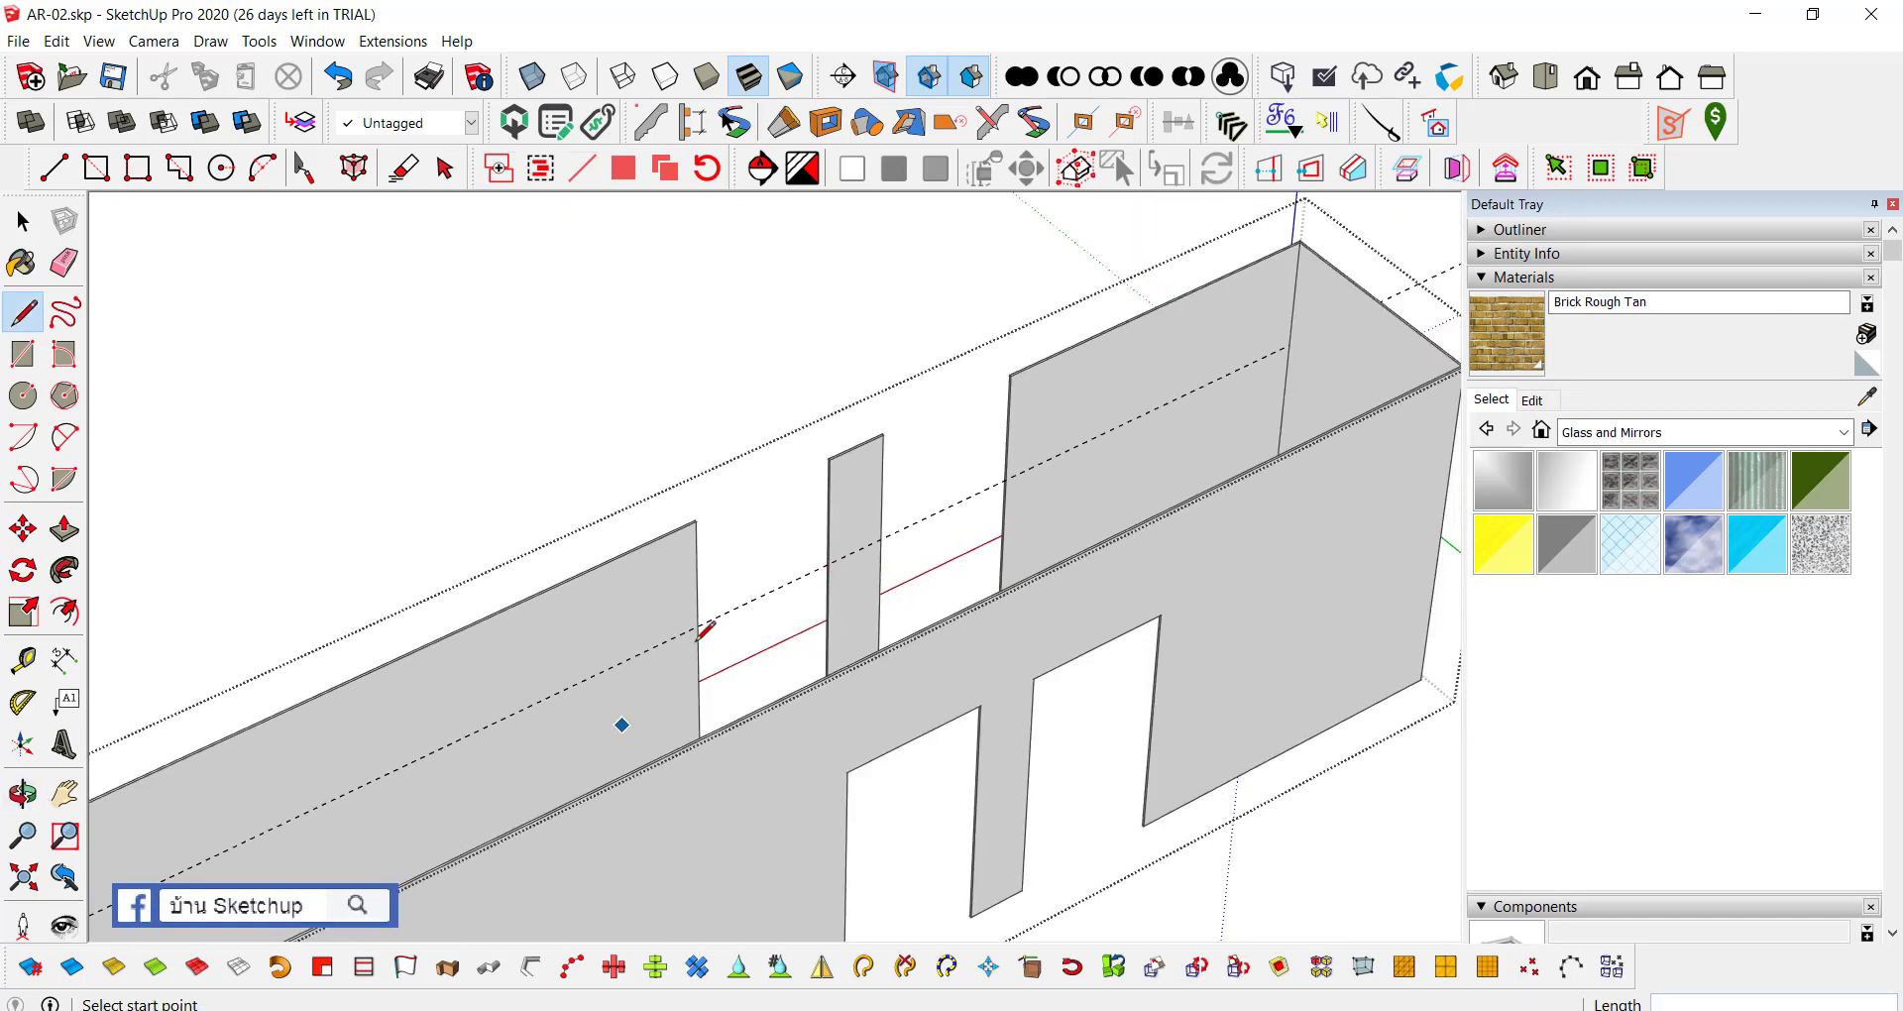
{"action": "scroll", "coordinate": [882, 510], "scroll_direction": "up", "scroll_amount": 2}
{"action": "scroll", "coordinate": [935, 466], "scroll_direction": "up", "scroll_amount": 2}
{"action": "scroll", "coordinate": [937, 493], "scroll_direction": "up", "scroll_amount": 2}
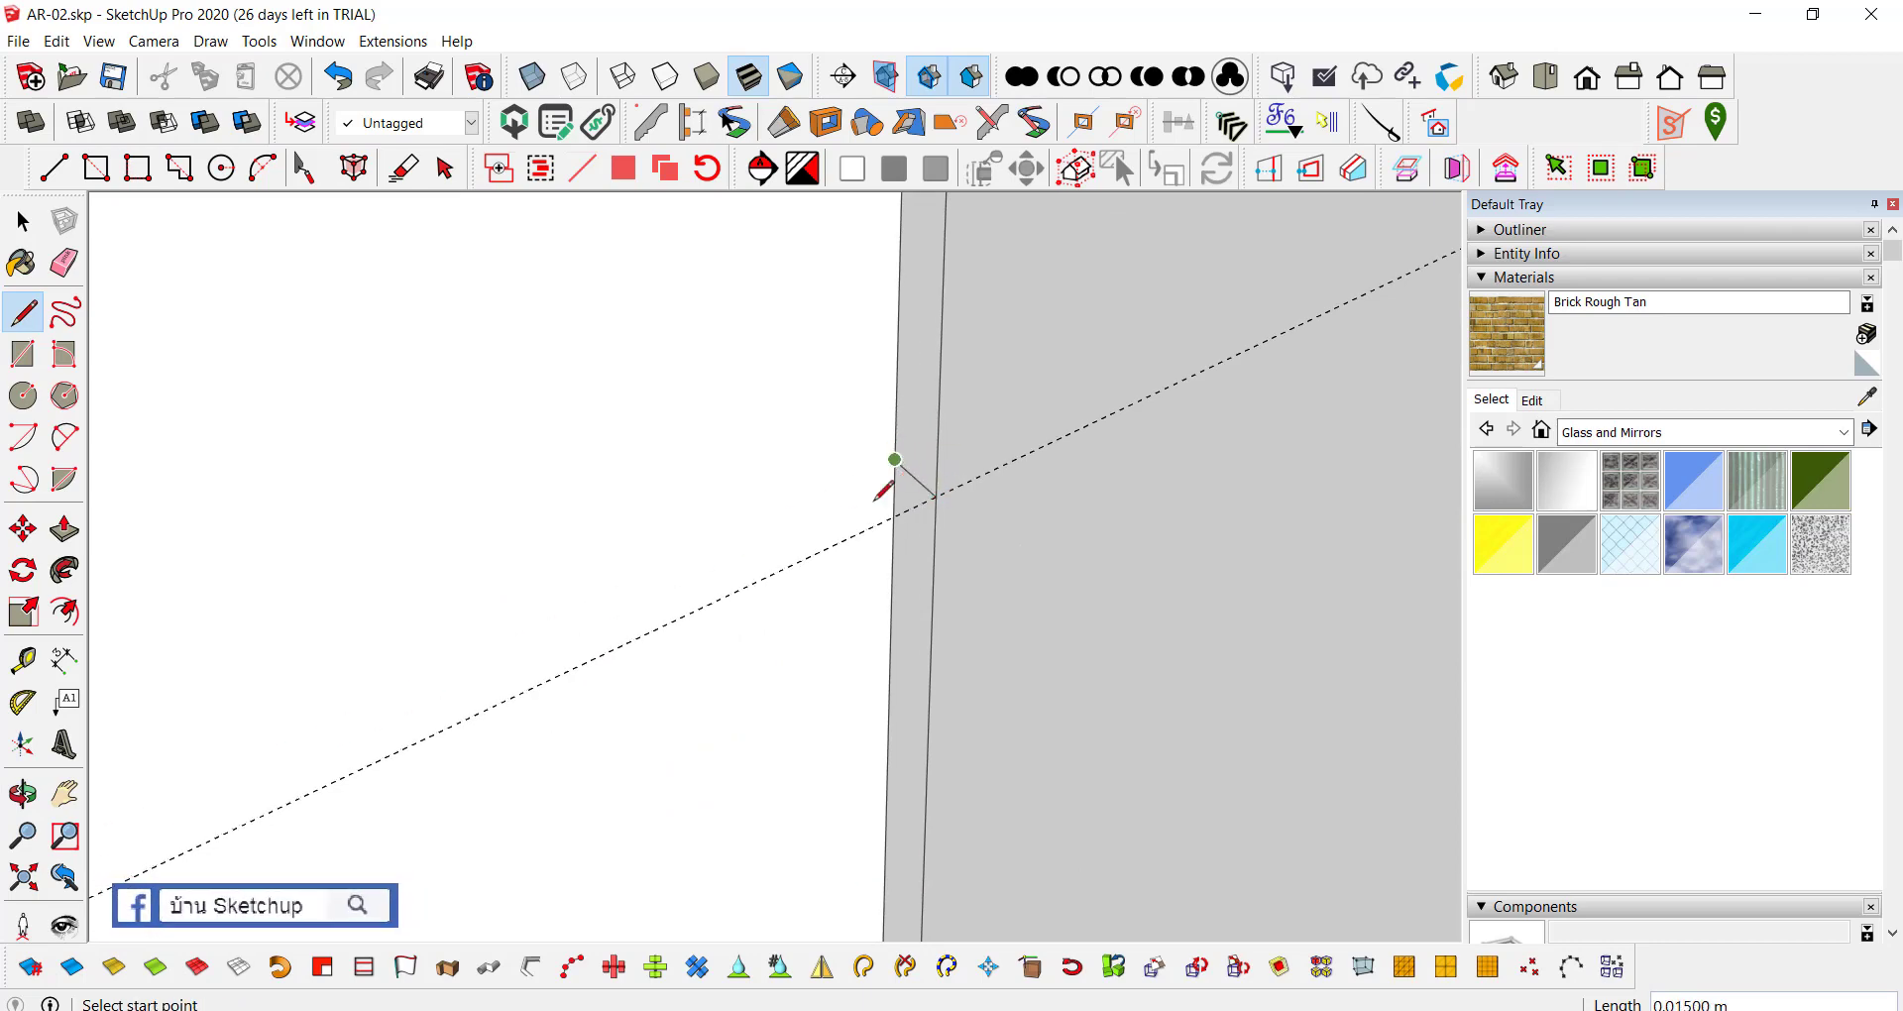
{"action": "scroll", "coordinate": [882, 500], "scroll_direction": "down", "scroll_amount": 2}
{"action": "middle_click_drag", "start_coordinate": [896, 502], "coordinate": [531, 680]}
{"action": "scroll", "coordinate": [1037, 480], "scroll_direction": "up", "scroll_amount": 2}
{"action": "scroll", "coordinate": [989, 423], "scroll_direction": "up", "scroll_amount": 2}
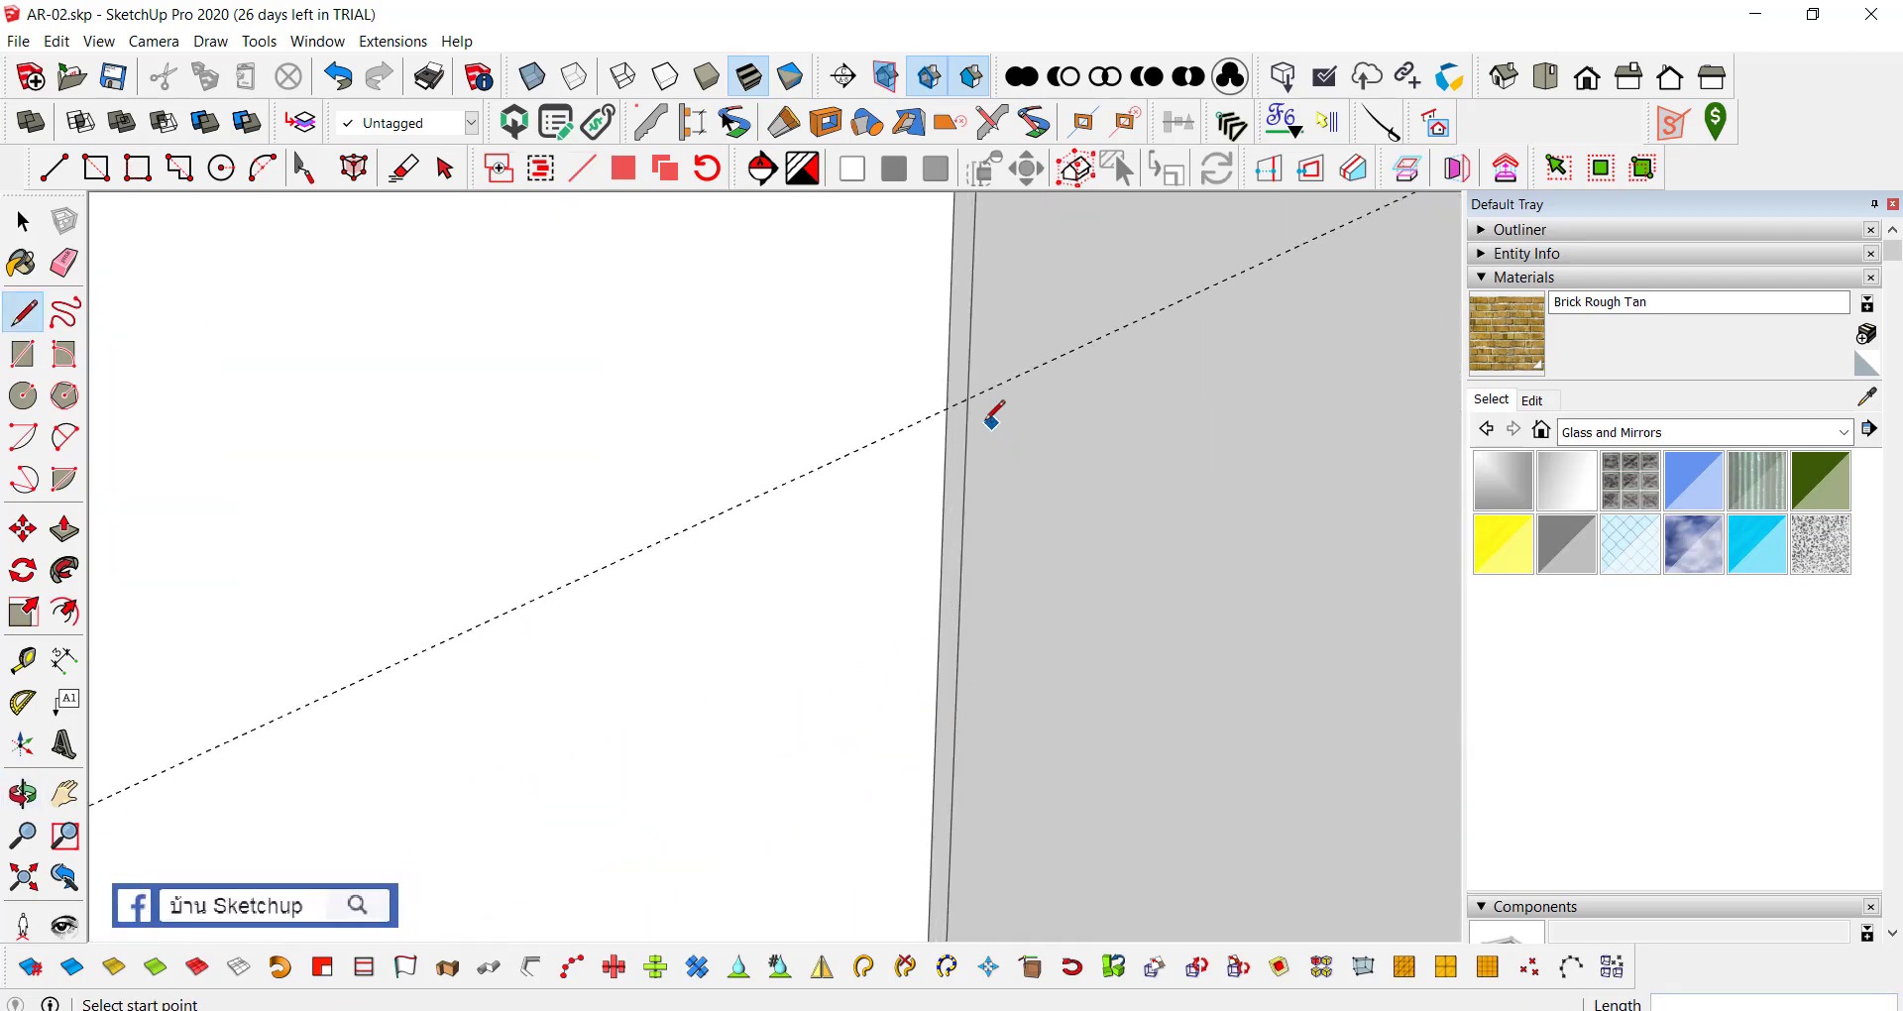
Step: End the line and zoom in on the thin wall edge
{"action": "key", "text": "Escape"}
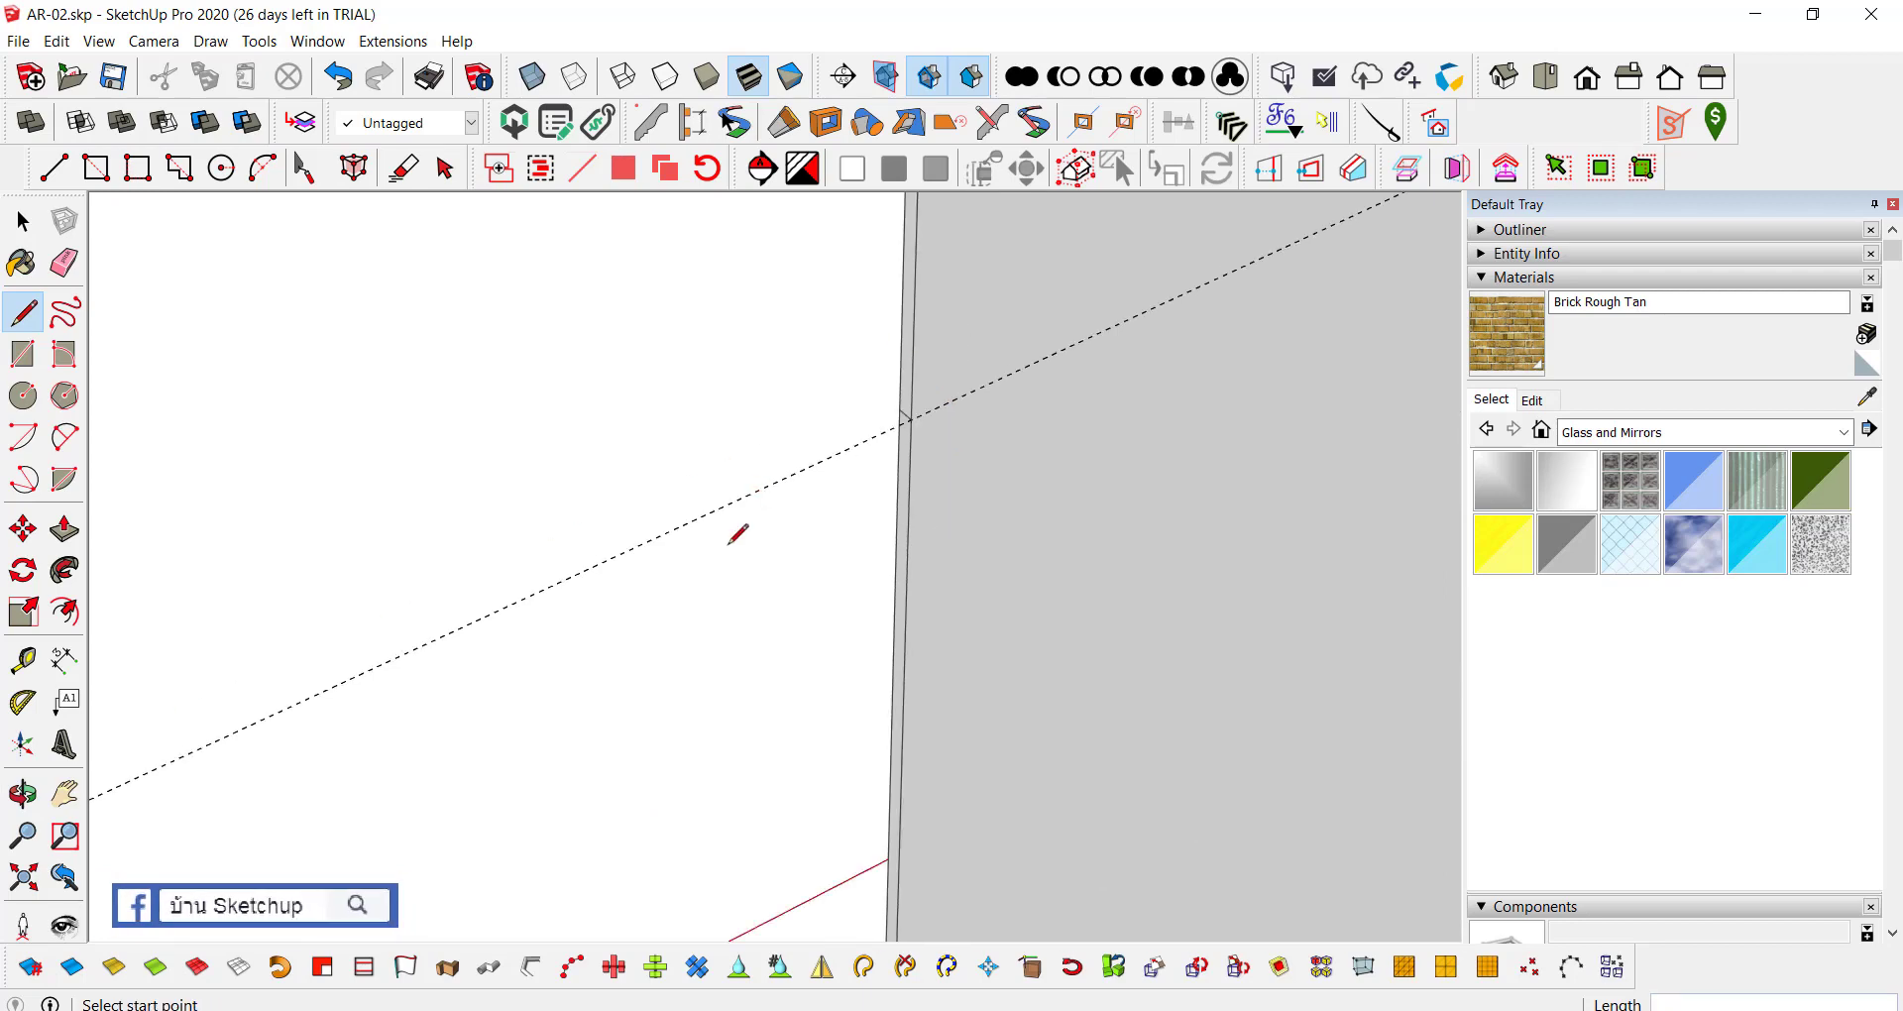
{"action": "scroll", "coordinate": [753, 533], "scroll_direction": "down", "scroll_amount": 2}
{"action": "scroll", "coordinate": [793, 523], "scroll_direction": "down", "scroll_amount": 3}
{"action": "scroll", "coordinate": [873, 465], "scroll_direction": "up", "scroll_amount": 2}
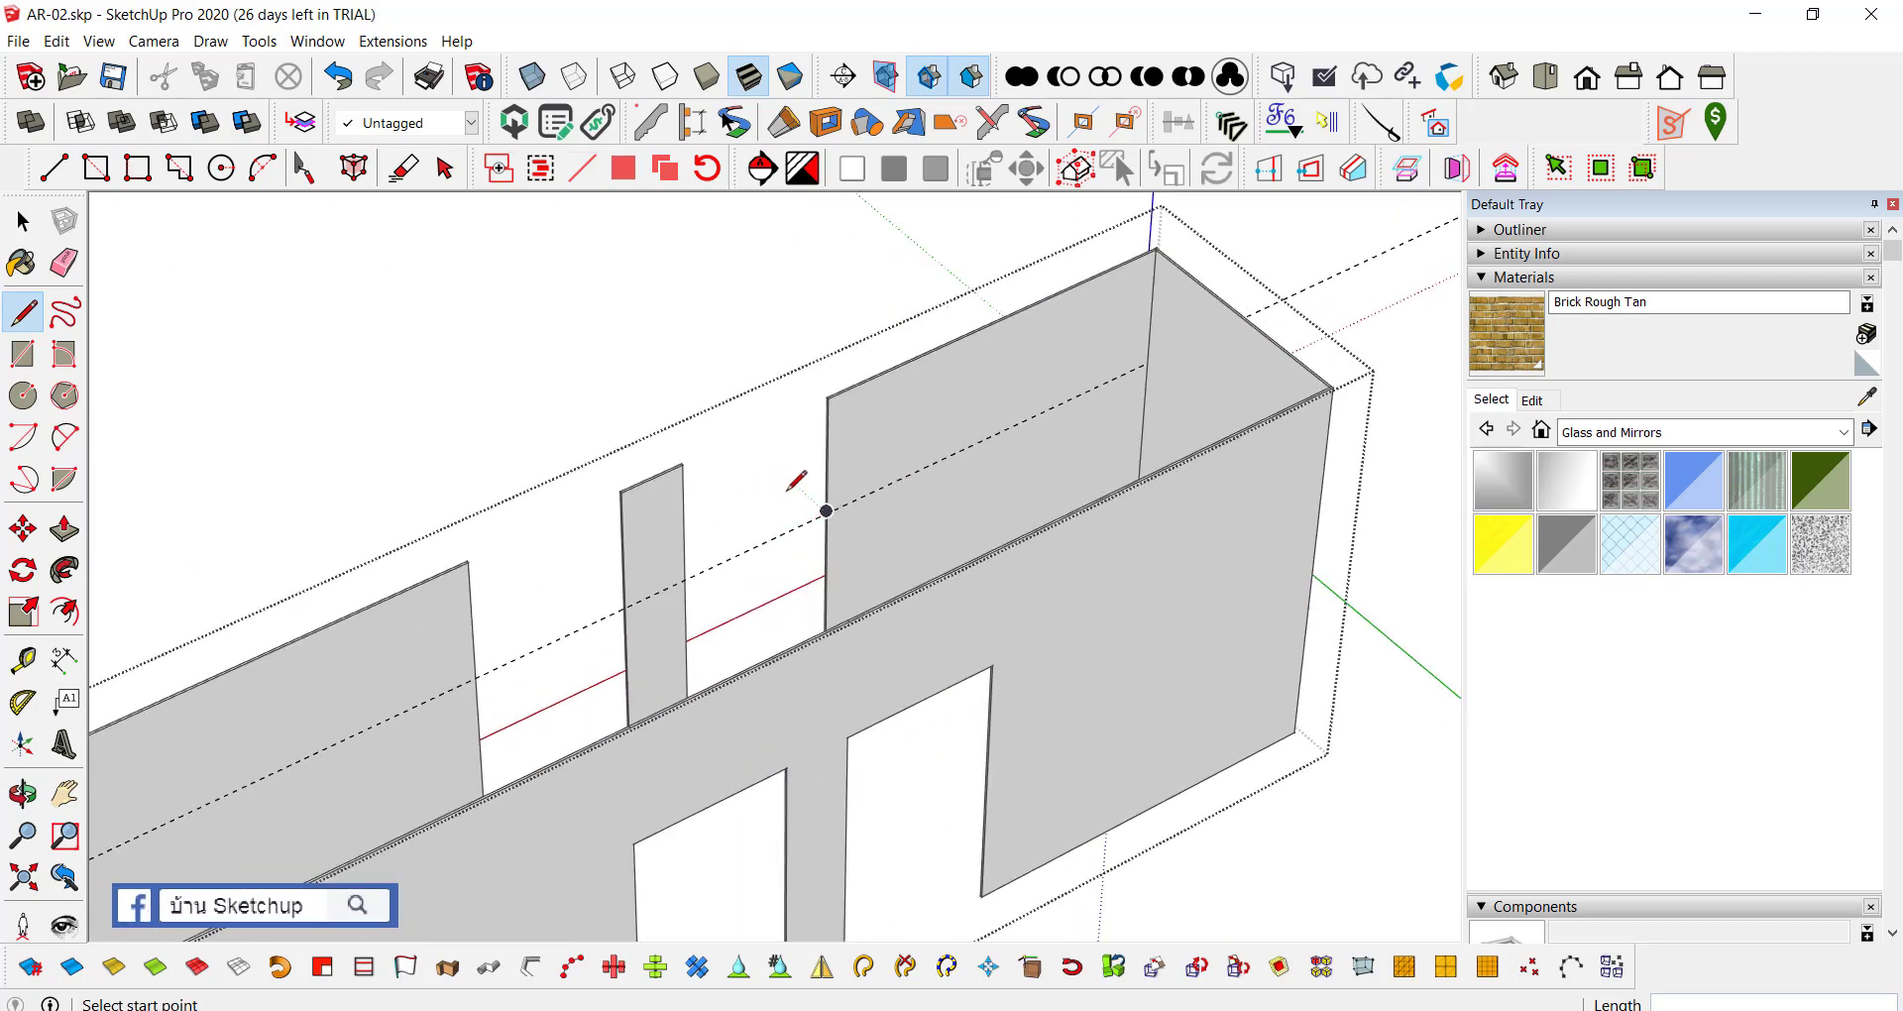
{"action": "scroll", "coordinate": [823, 490], "scroll_direction": "up", "scroll_amount": 2}
{"action": "scroll", "coordinate": [852, 511], "scroll_direction": "up", "scroll_amount": 2}
Step: Pull the first thin wall panel face out 1.1 m with Push/Pull
{"action": "key", "text": "p"}
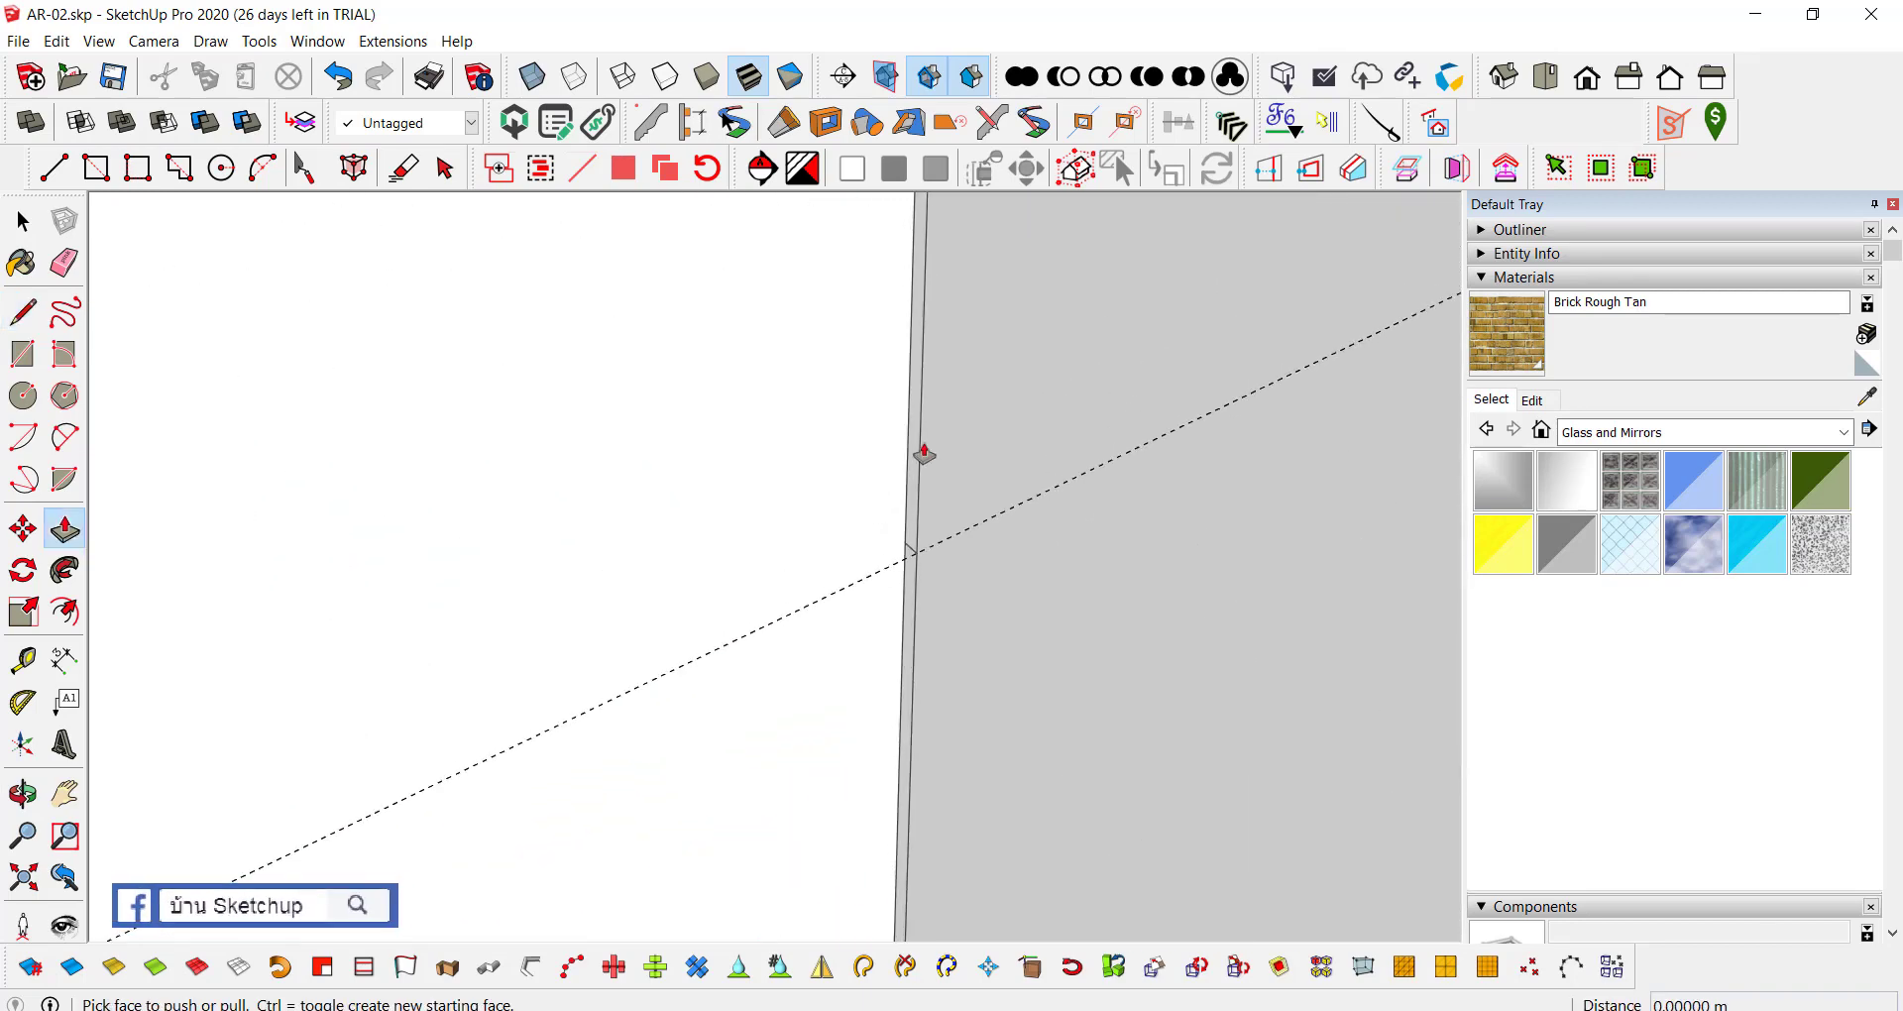
{"action": "scroll", "coordinate": [913, 461], "scroll_direction": "down", "scroll_amount": 5}
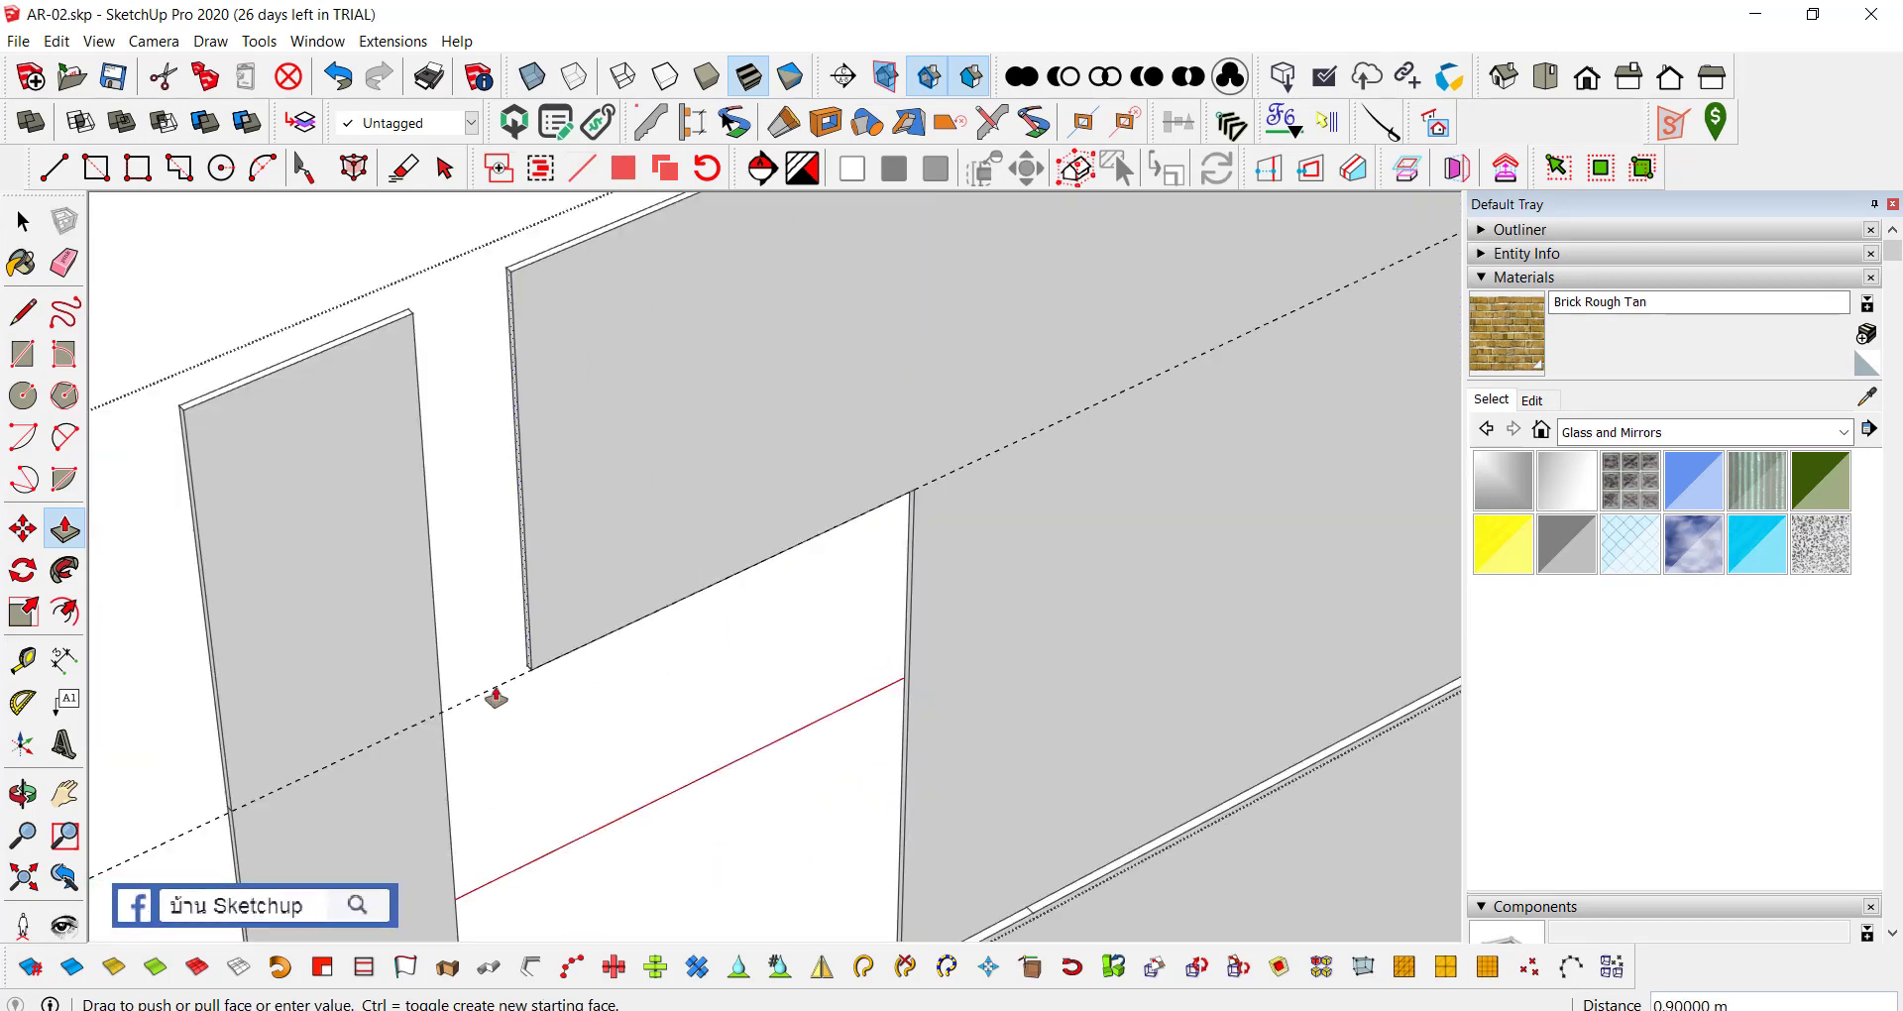
{"action": "scroll", "coordinate": [840, 597], "scroll_direction": "down", "scroll_amount": 3}
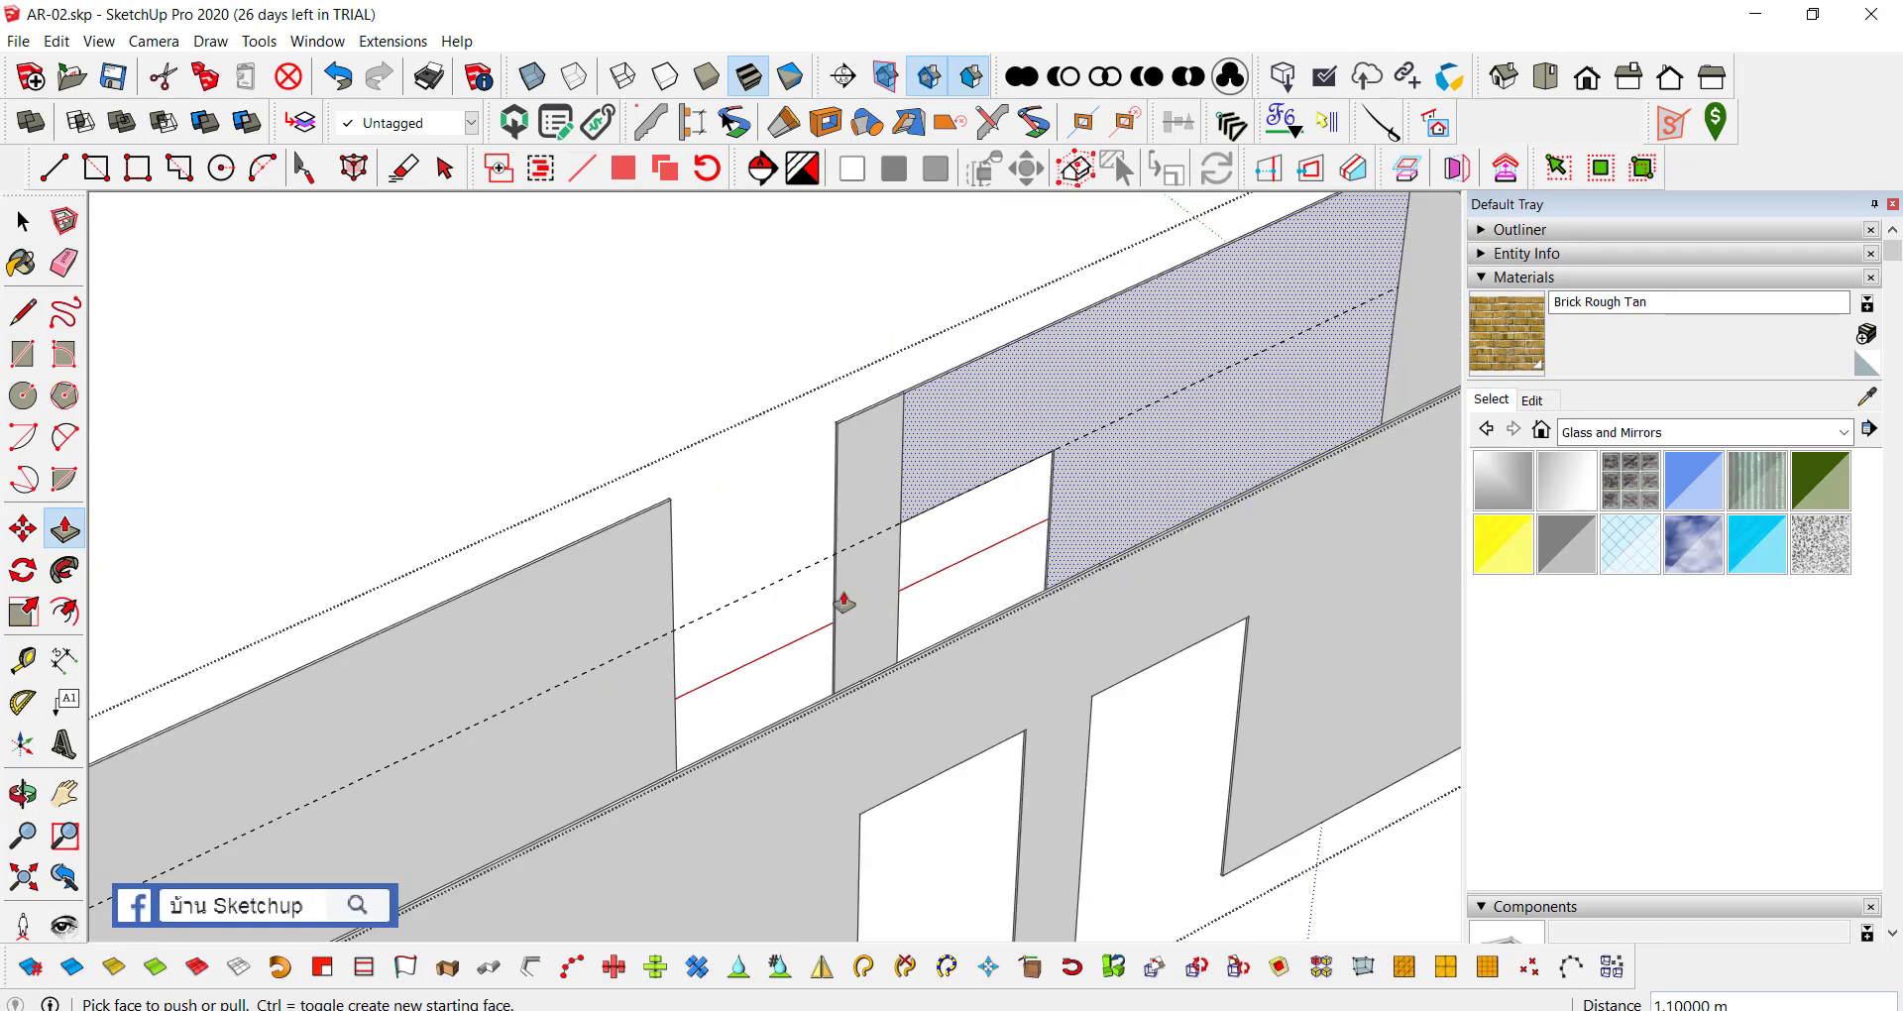
{"action": "scroll", "coordinate": [829, 535], "scroll_direction": "up", "scroll_amount": 3}
{"action": "scroll", "coordinate": [812, 492], "scroll_direction": "up", "scroll_amount": 3}
{"action": "scroll", "coordinate": [807, 487], "scroll_direction": "up", "scroll_amount": 1}
{"action": "left_click", "coordinate": [808, 488]}
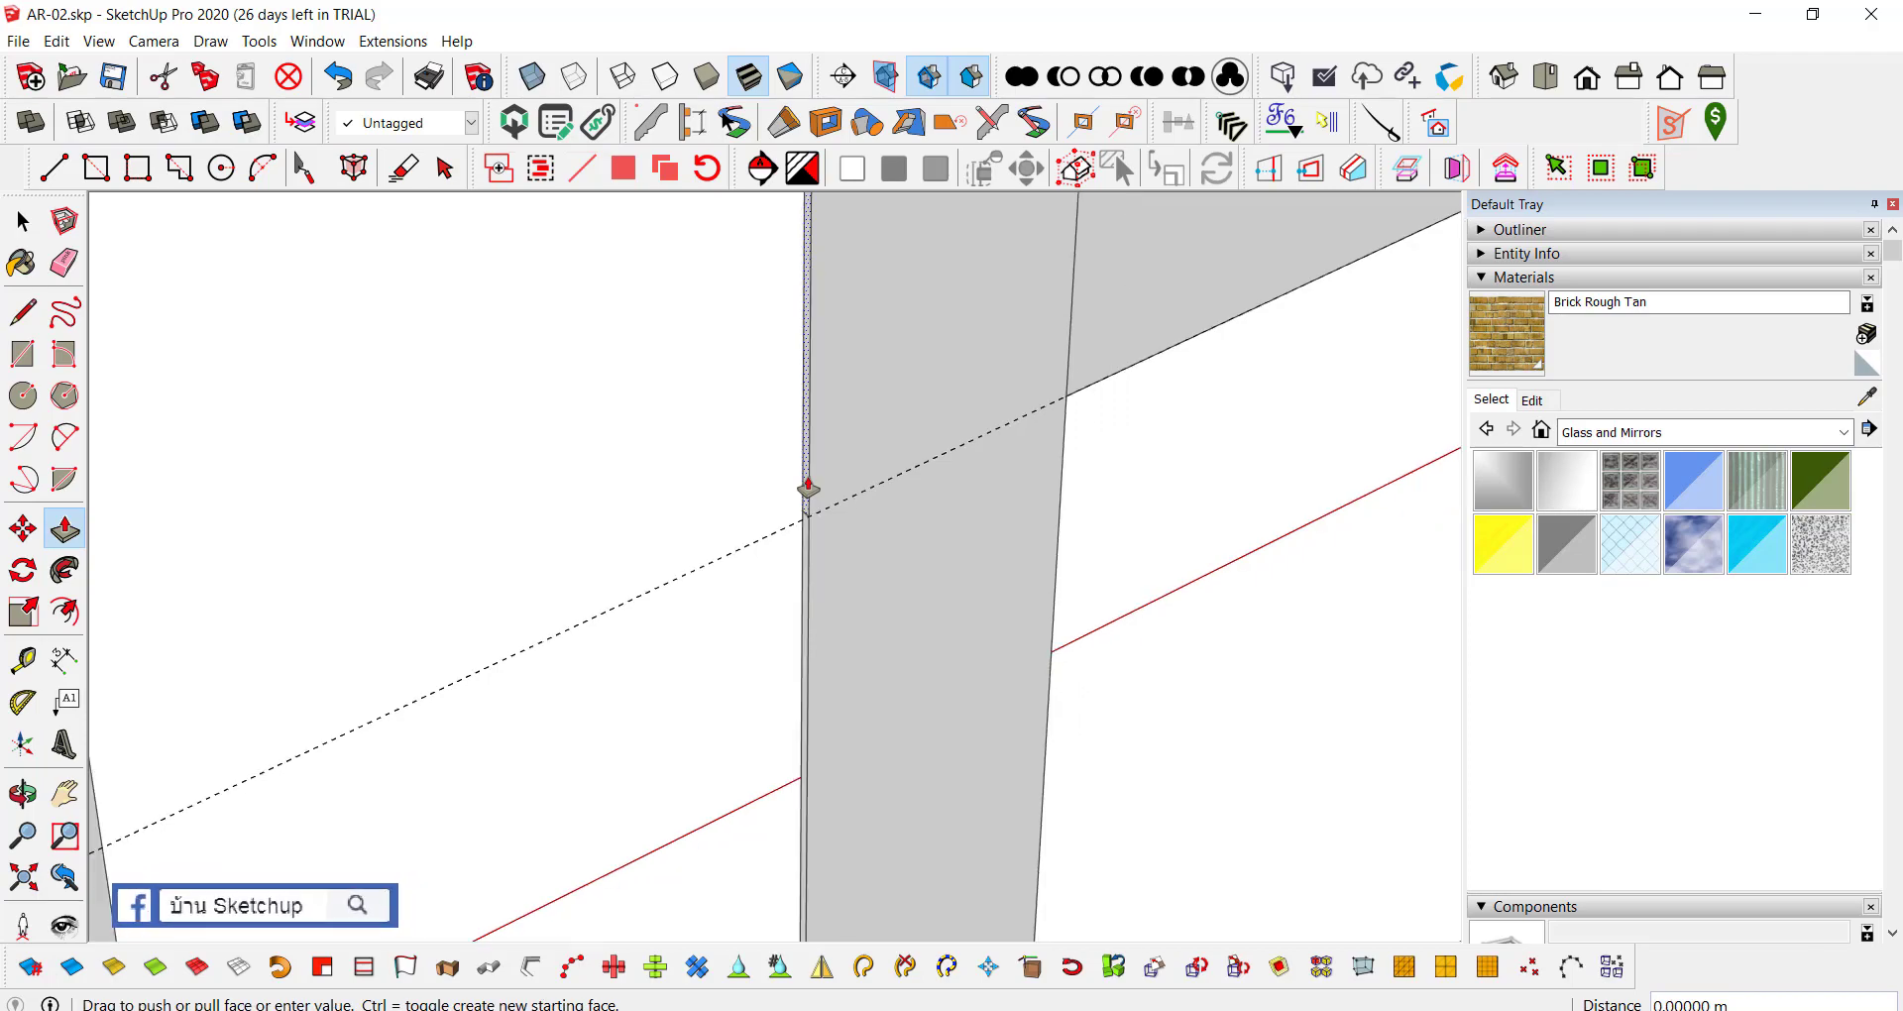
{"action": "scroll", "coordinate": [808, 488], "scroll_direction": "down", "scroll_amount": 3}
{"action": "left_click", "coordinate": [492, 649]}
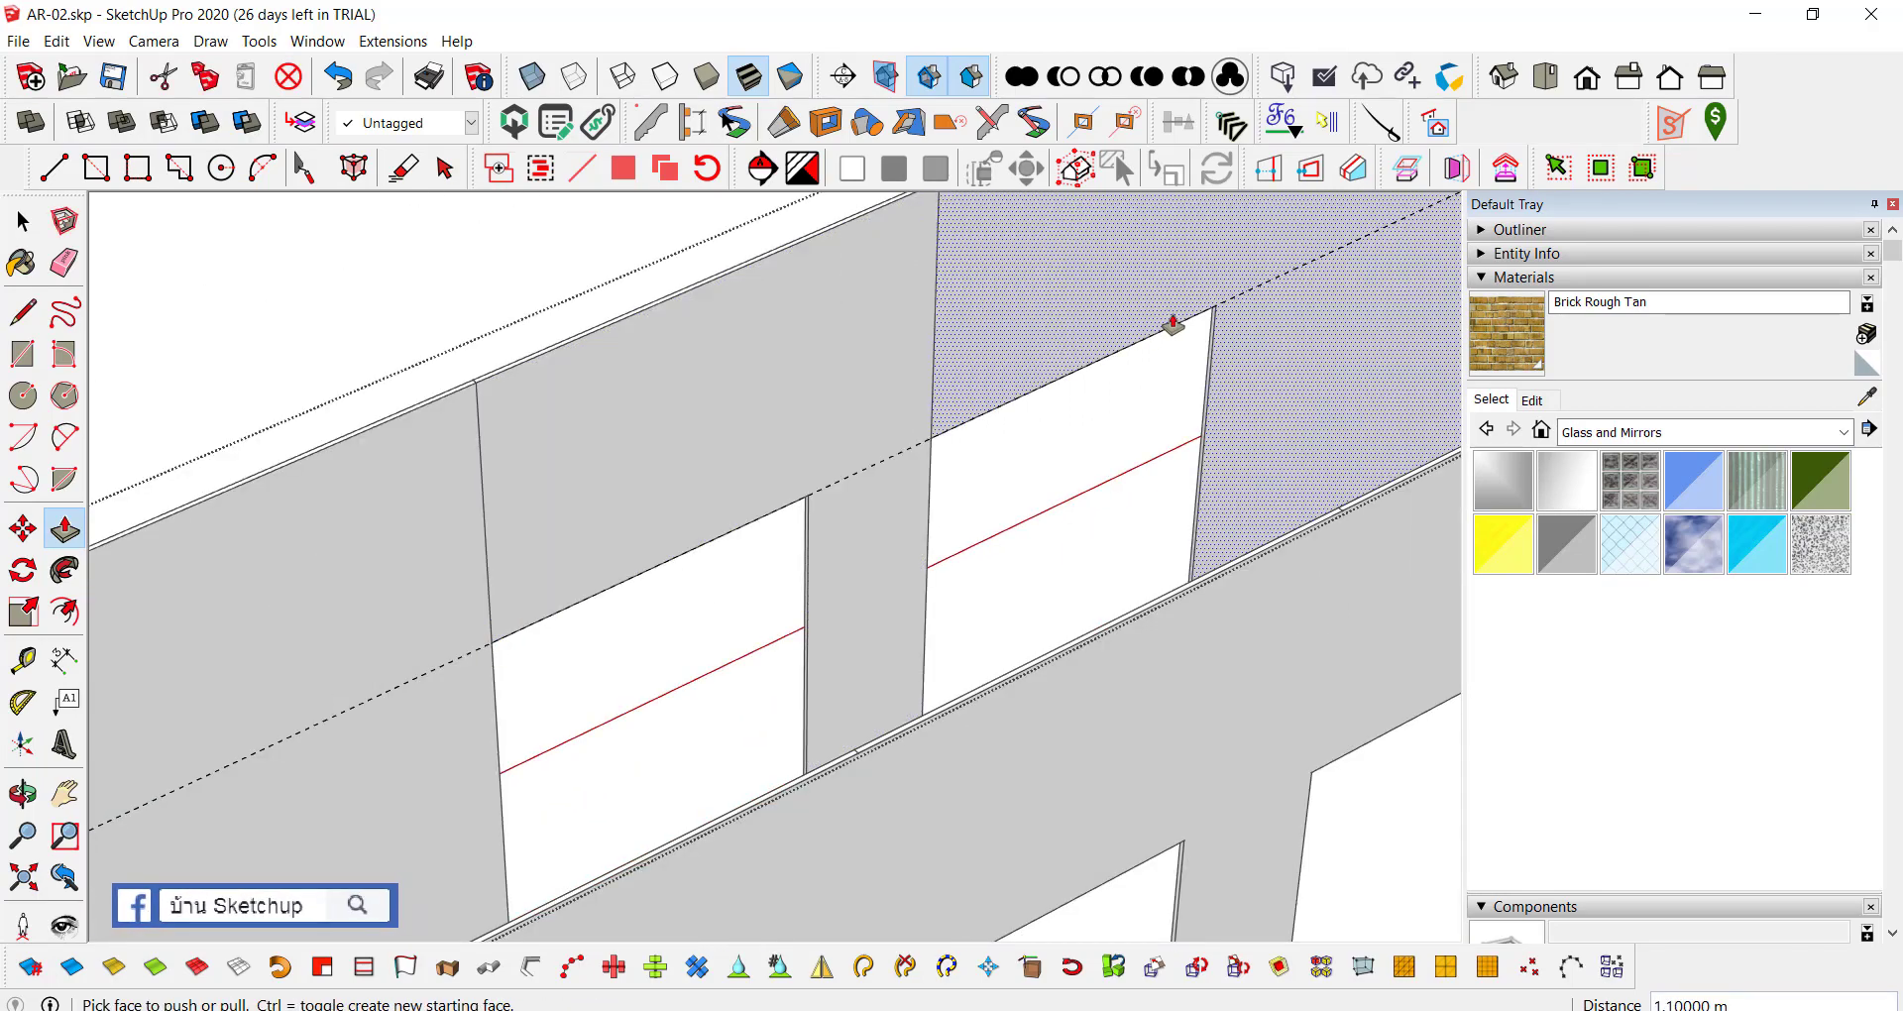
{"action": "scroll", "coordinate": [1232, 306], "scroll_direction": "down", "scroll_amount": 3}
{"action": "scroll", "coordinate": [645, 527], "scroll_direction": "up", "scroll_amount": 2}
{"action": "scroll", "coordinate": [681, 558], "scroll_direction": "up", "scroll_amount": 2}
{"action": "scroll", "coordinate": [682, 558], "scroll_direction": "up", "scroll_amount": 2}
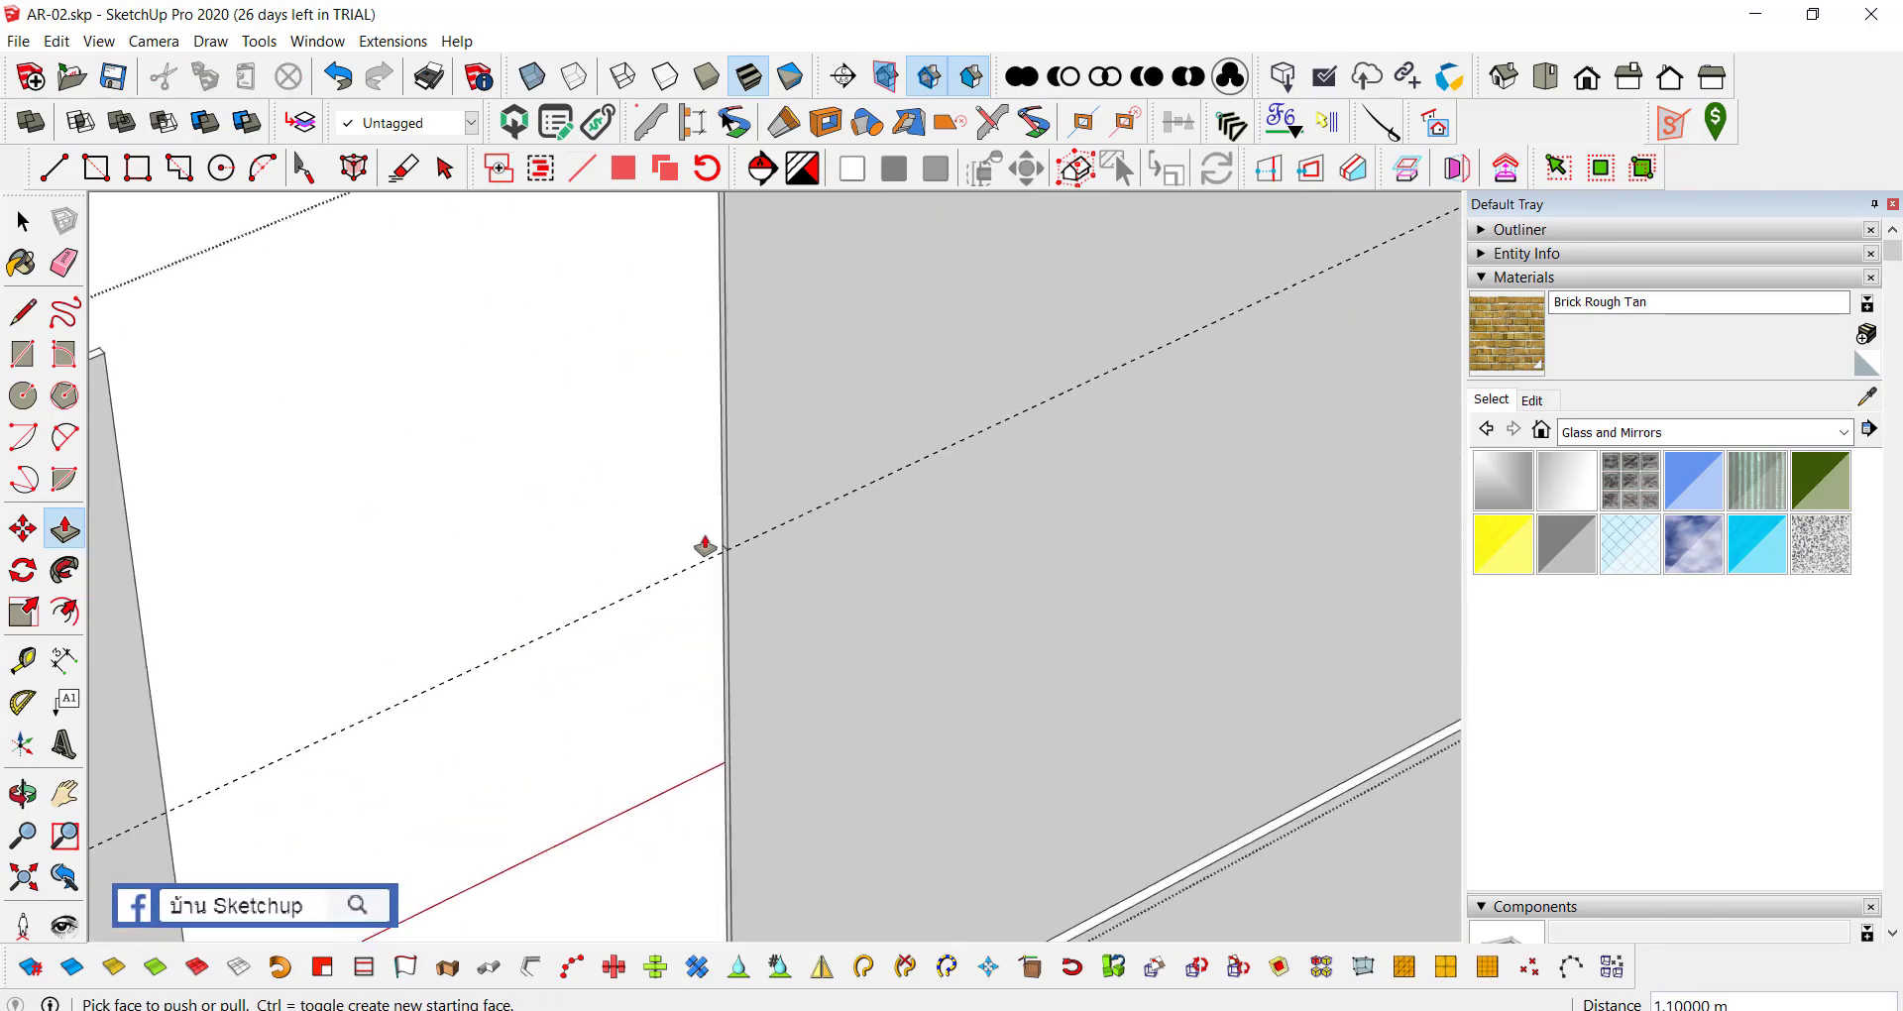
{"action": "scroll", "coordinate": [705, 544], "scroll_direction": "up", "scroll_amount": 1}
Step: Pull two more thin wall panel faces out 1.1 m each
{"action": "left_click", "coordinate": [734, 497]}
{"action": "scroll", "coordinate": [838, 458], "scroll_direction": "down", "scroll_amount": 3}
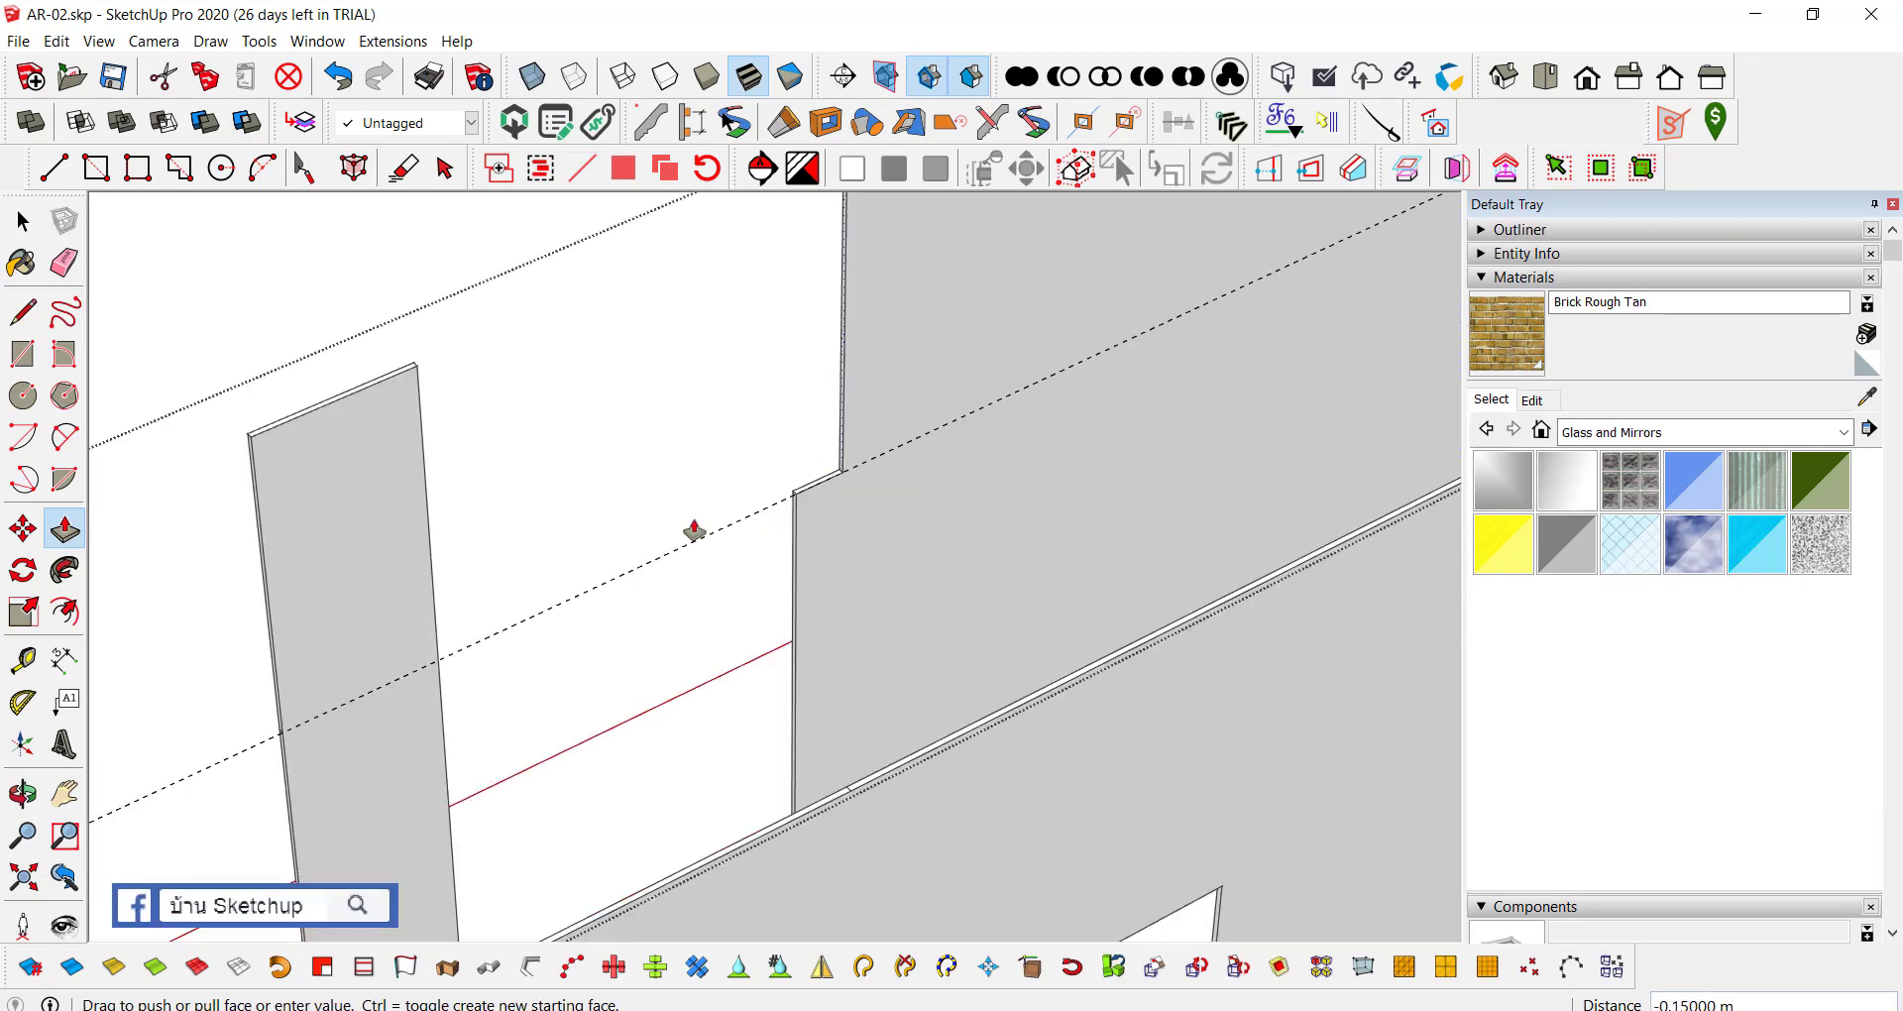
{"action": "scroll", "coordinate": [693, 527], "scroll_direction": "up", "scroll_amount": 1}
{"action": "scroll", "coordinate": [512, 625], "scroll_direction": "down", "scroll_amount": 3}
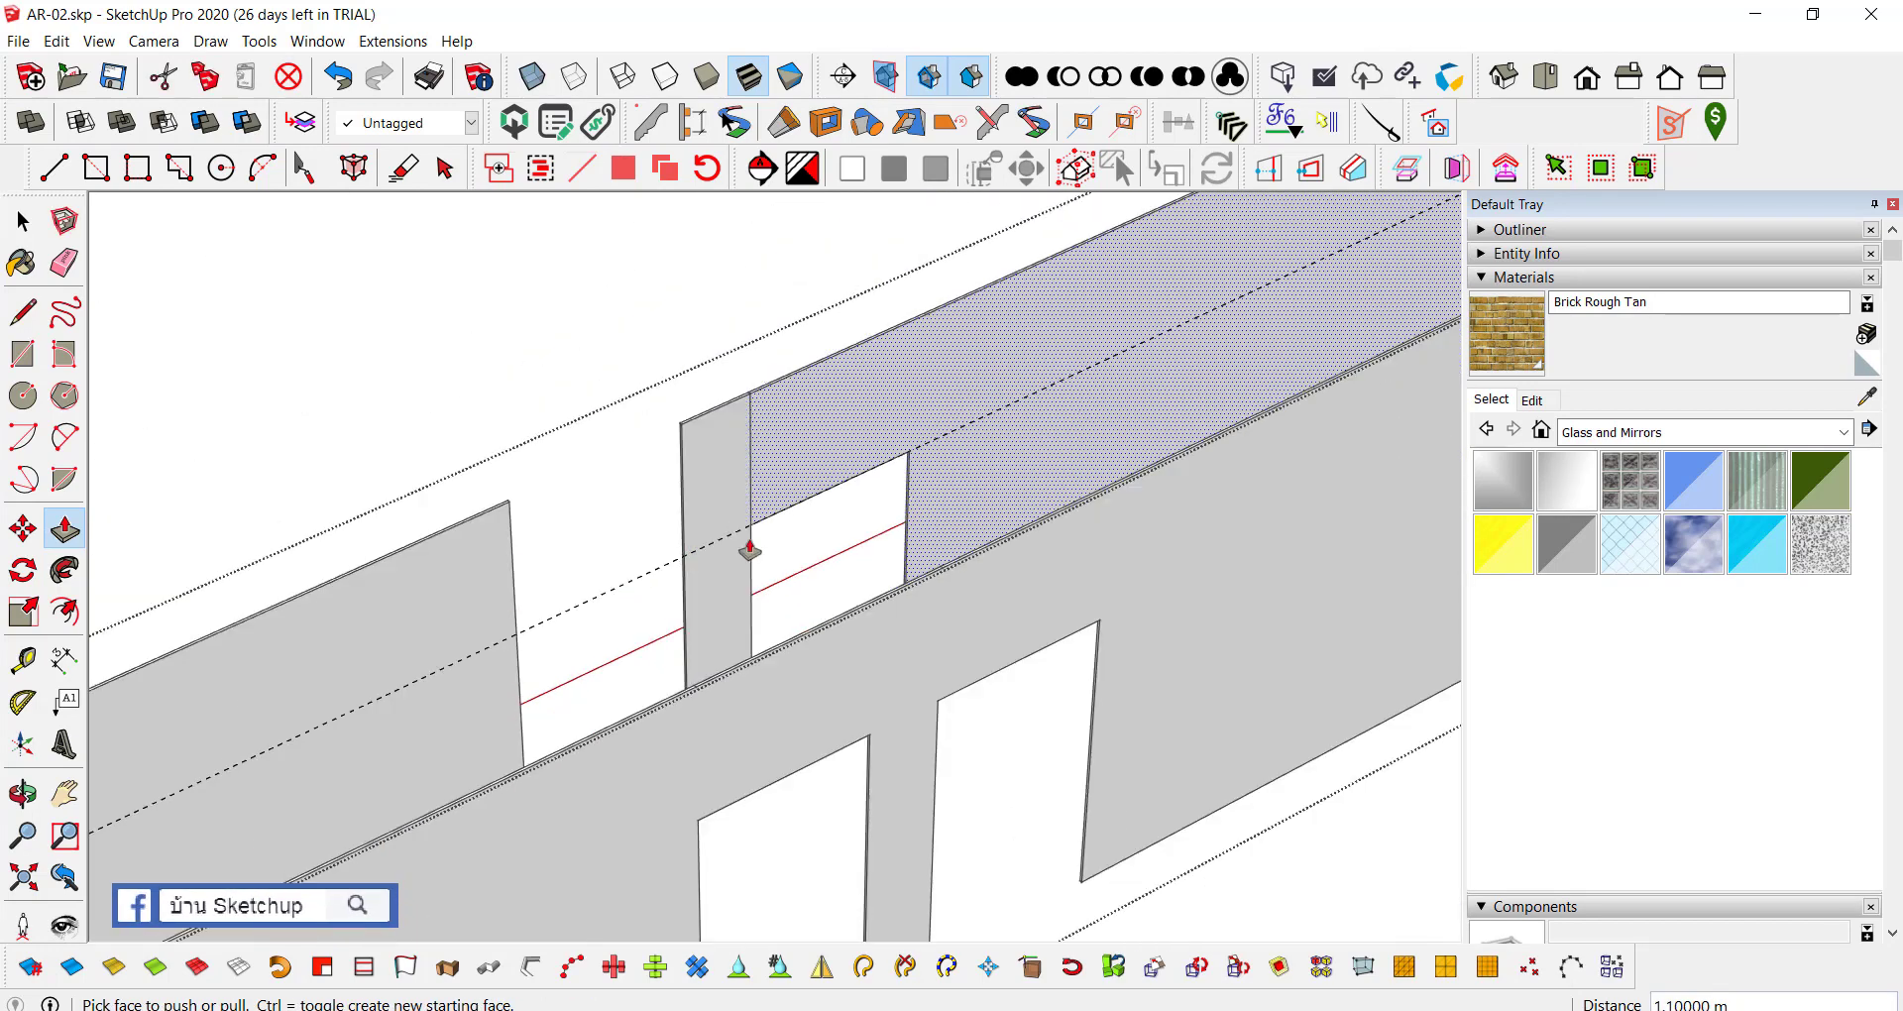
{"action": "left_click", "coordinate": [680, 552]}
{"action": "scroll", "coordinate": [705, 543], "scroll_direction": "up", "scroll_amount": 4}
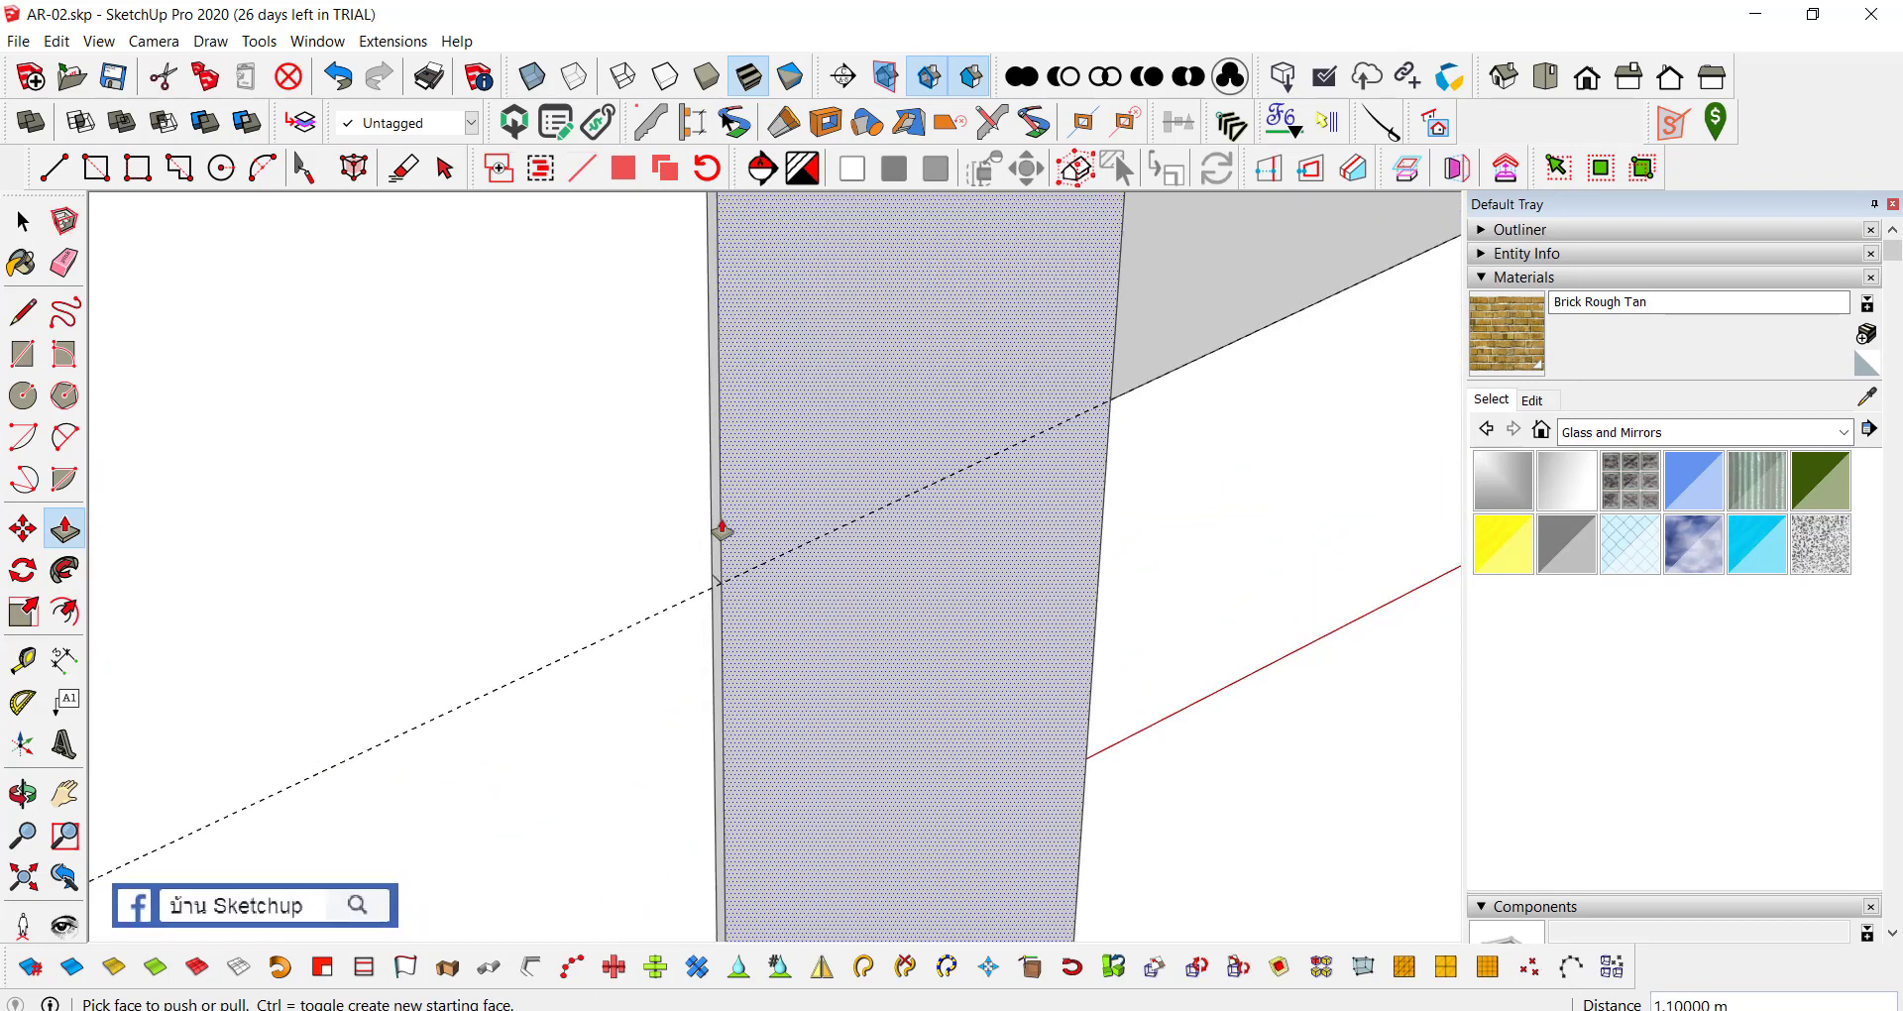
{"action": "left_click", "coordinate": [720, 531]}
{"action": "scroll", "coordinate": [499, 653], "scroll_direction": "down", "scroll_amount": 4}
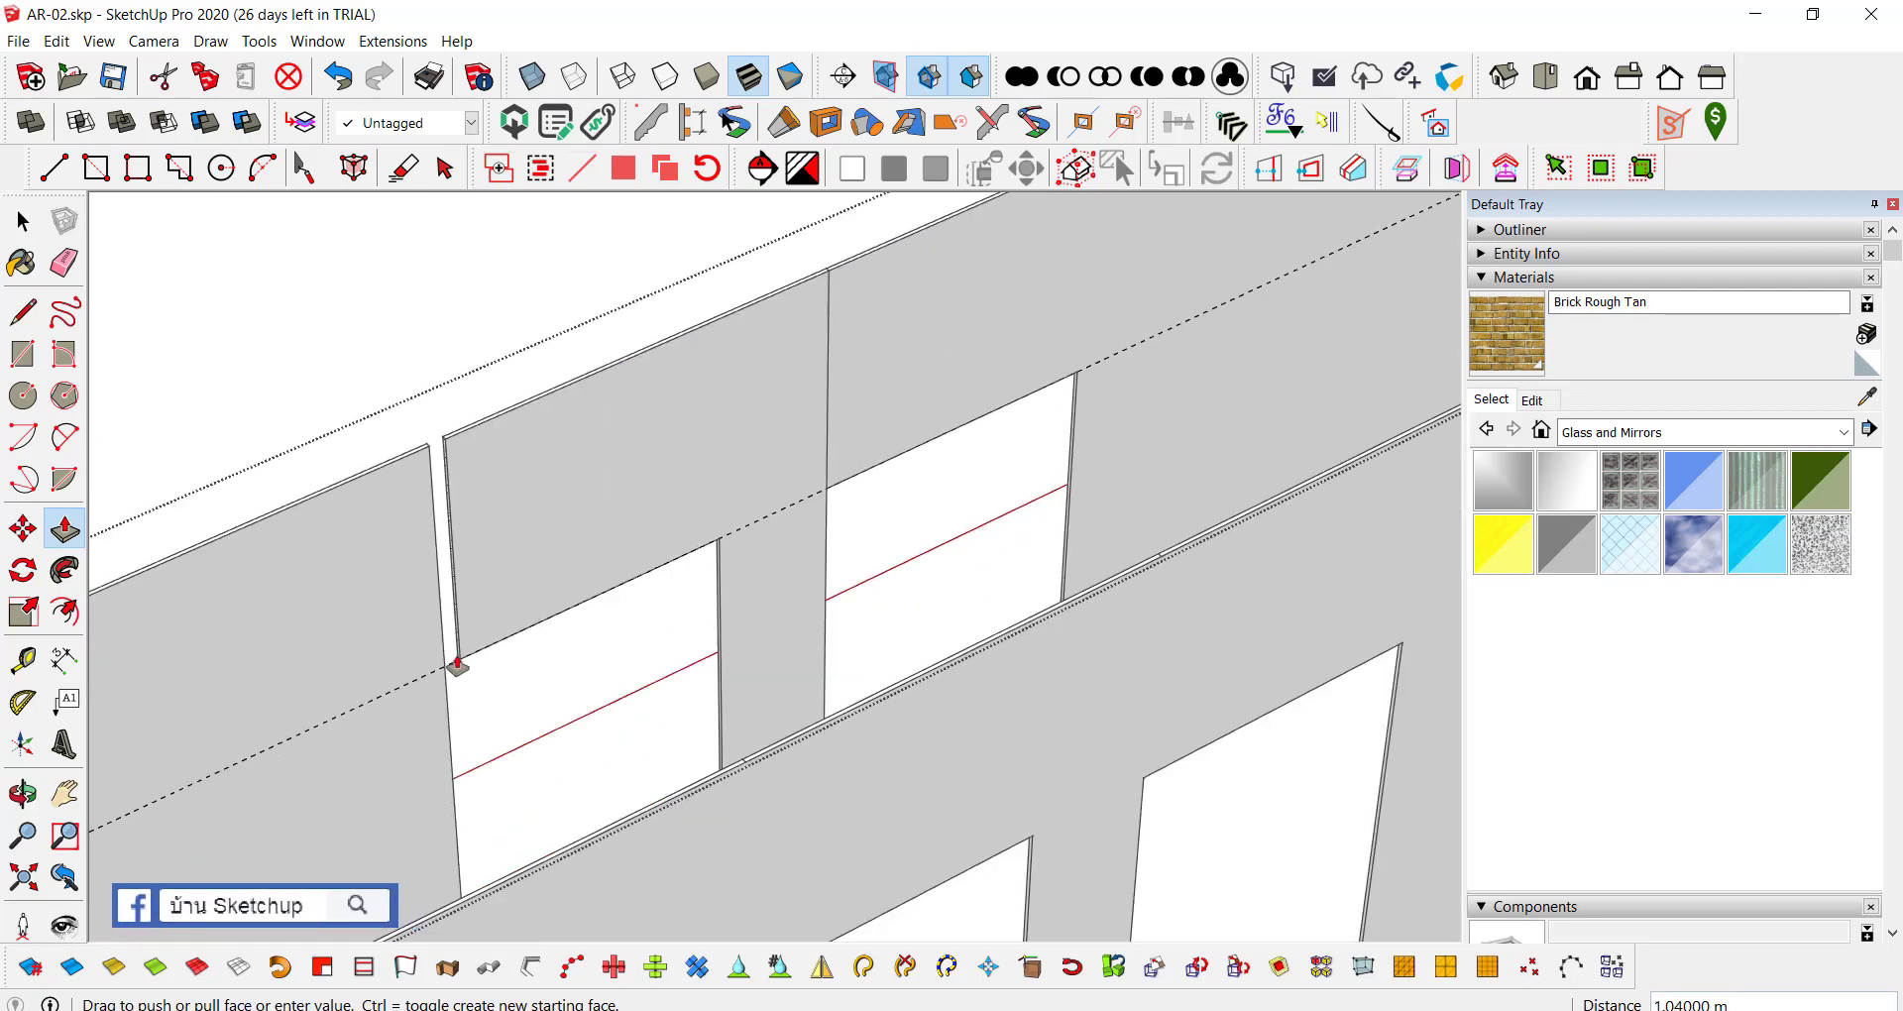
{"action": "scroll", "coordinate": [844, 494], "scroll_direction": "down", "scroll_amount": 2}
{"action": "scroll", "coordinate": [539, 624], "scroll_direction": "down", "scroll_amount": 2}
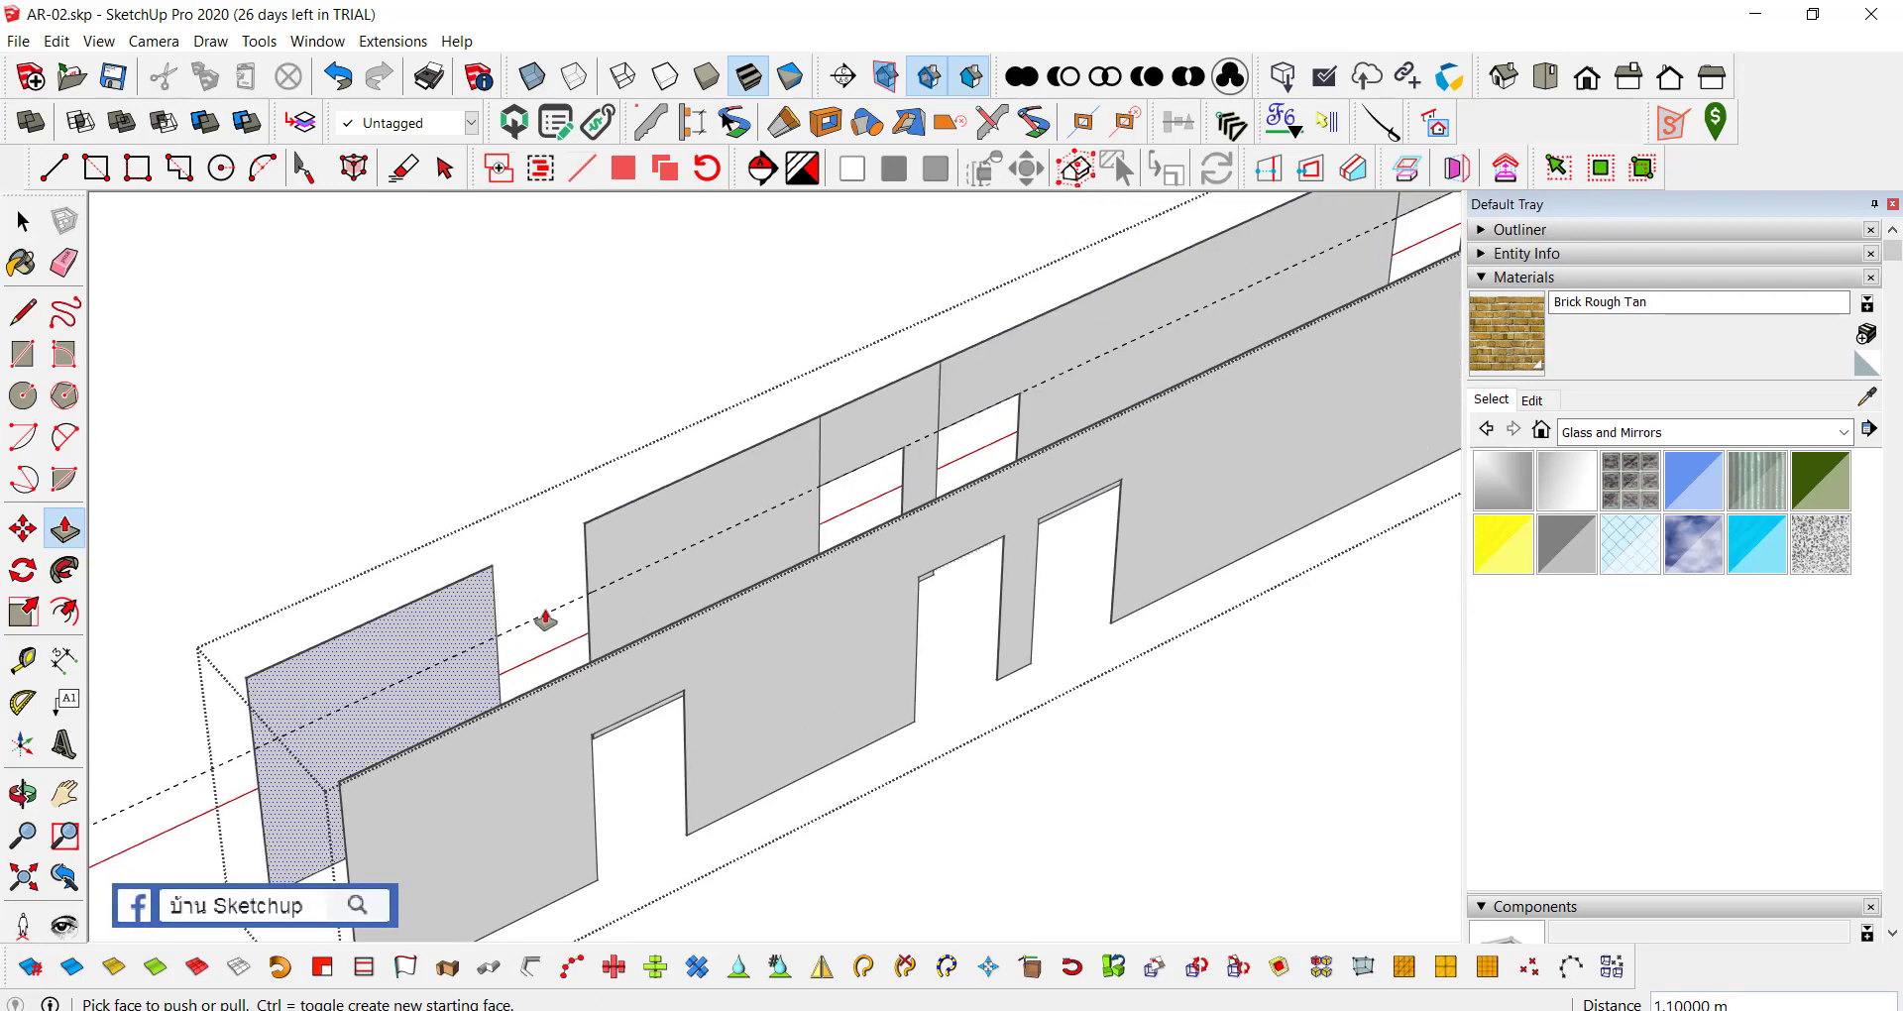
{"action": "scroll", "coordinate": [671, 561], "scroll_direction": "up", "scroll_amount": 3}
{"action": "scroll", "coordinate": [696, 533], "scroll_direction": "up", "scroll_amount": 3}
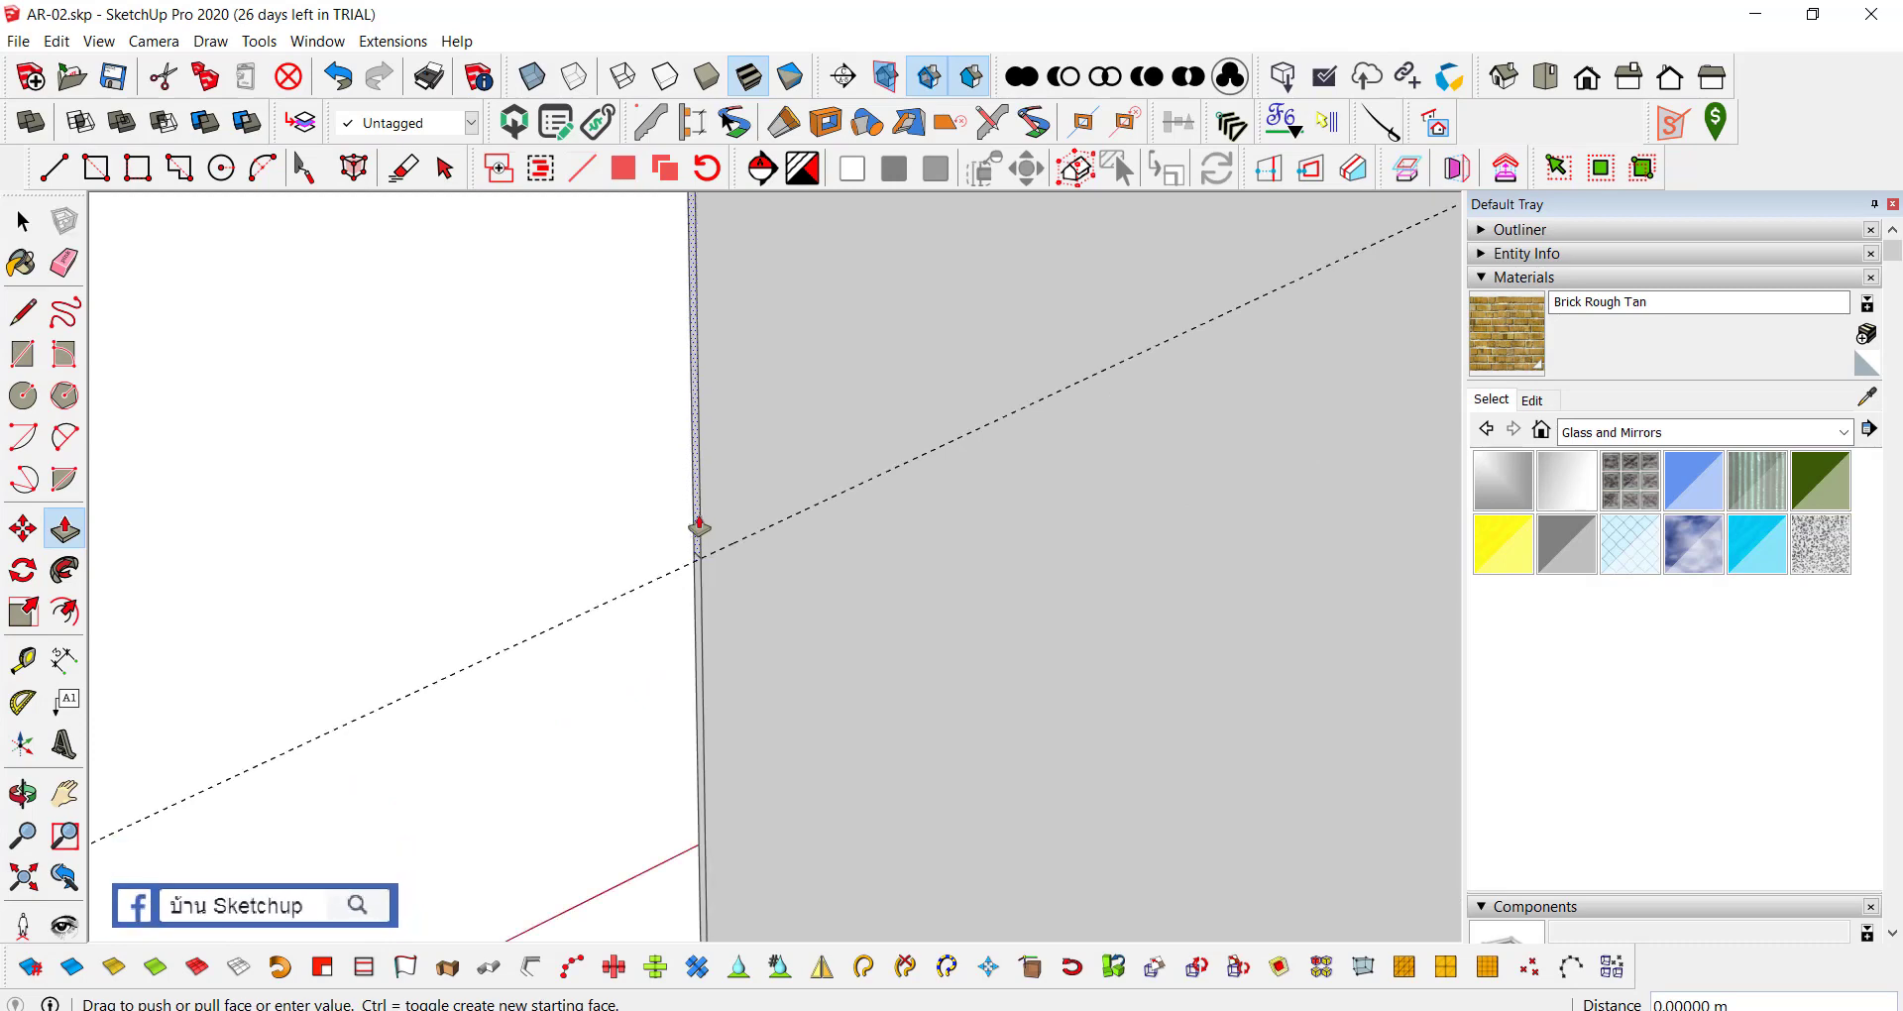
{"action": "scroll", "coordinate": [699, 525], "scroll_direction": "down", "scroll_amount": 3}
{"action": "scroll", "coordinate": [497, 608], "scroll_direction": "down", "scroll_amount": 1}
{"action": "left_click", "coordinate": [414, 677]}
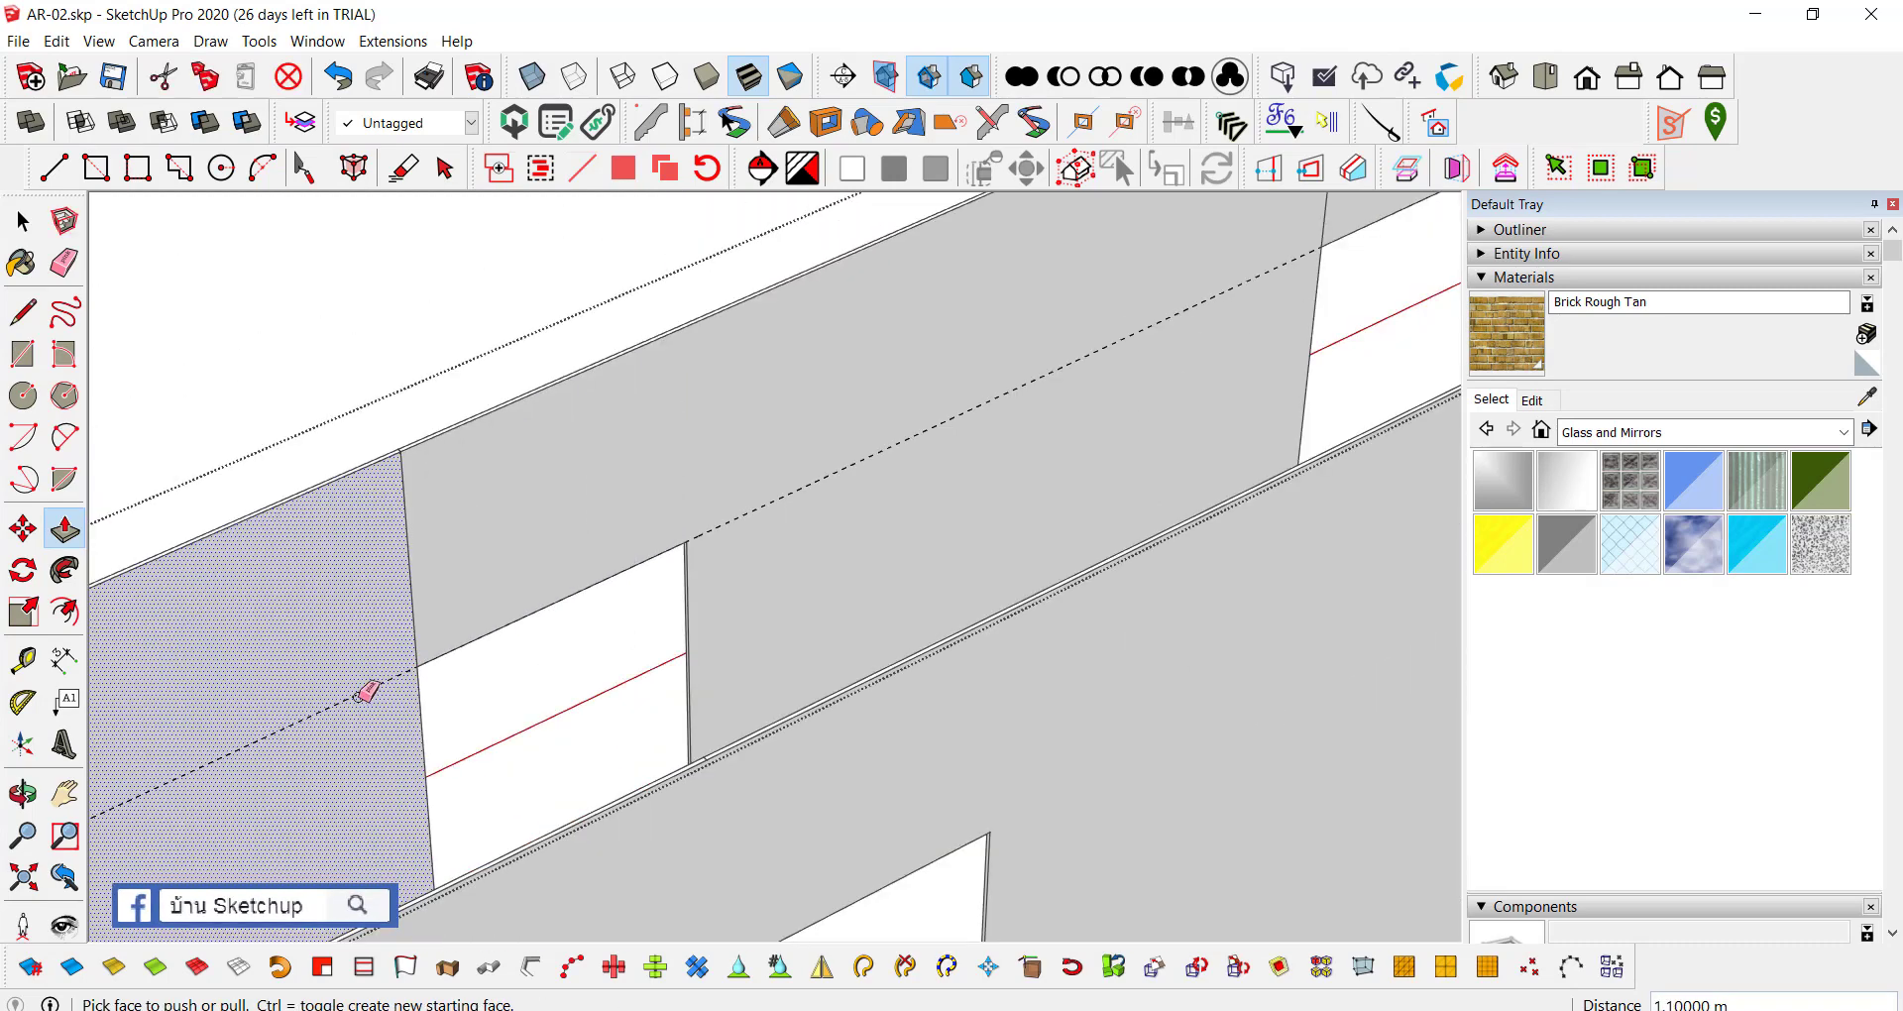
{"action": "key", "text": "e"}
{"action": "scroll", "coordinate": [417, 607], "scroll_direction": "down", "scroll_amount": 3}
Step: Orbit around the wall box to bring the inner wall faces into view
{"action": "scroll", "coordinate": [712, 442], "scroll_direction": "up", "scroll_amount": 3}
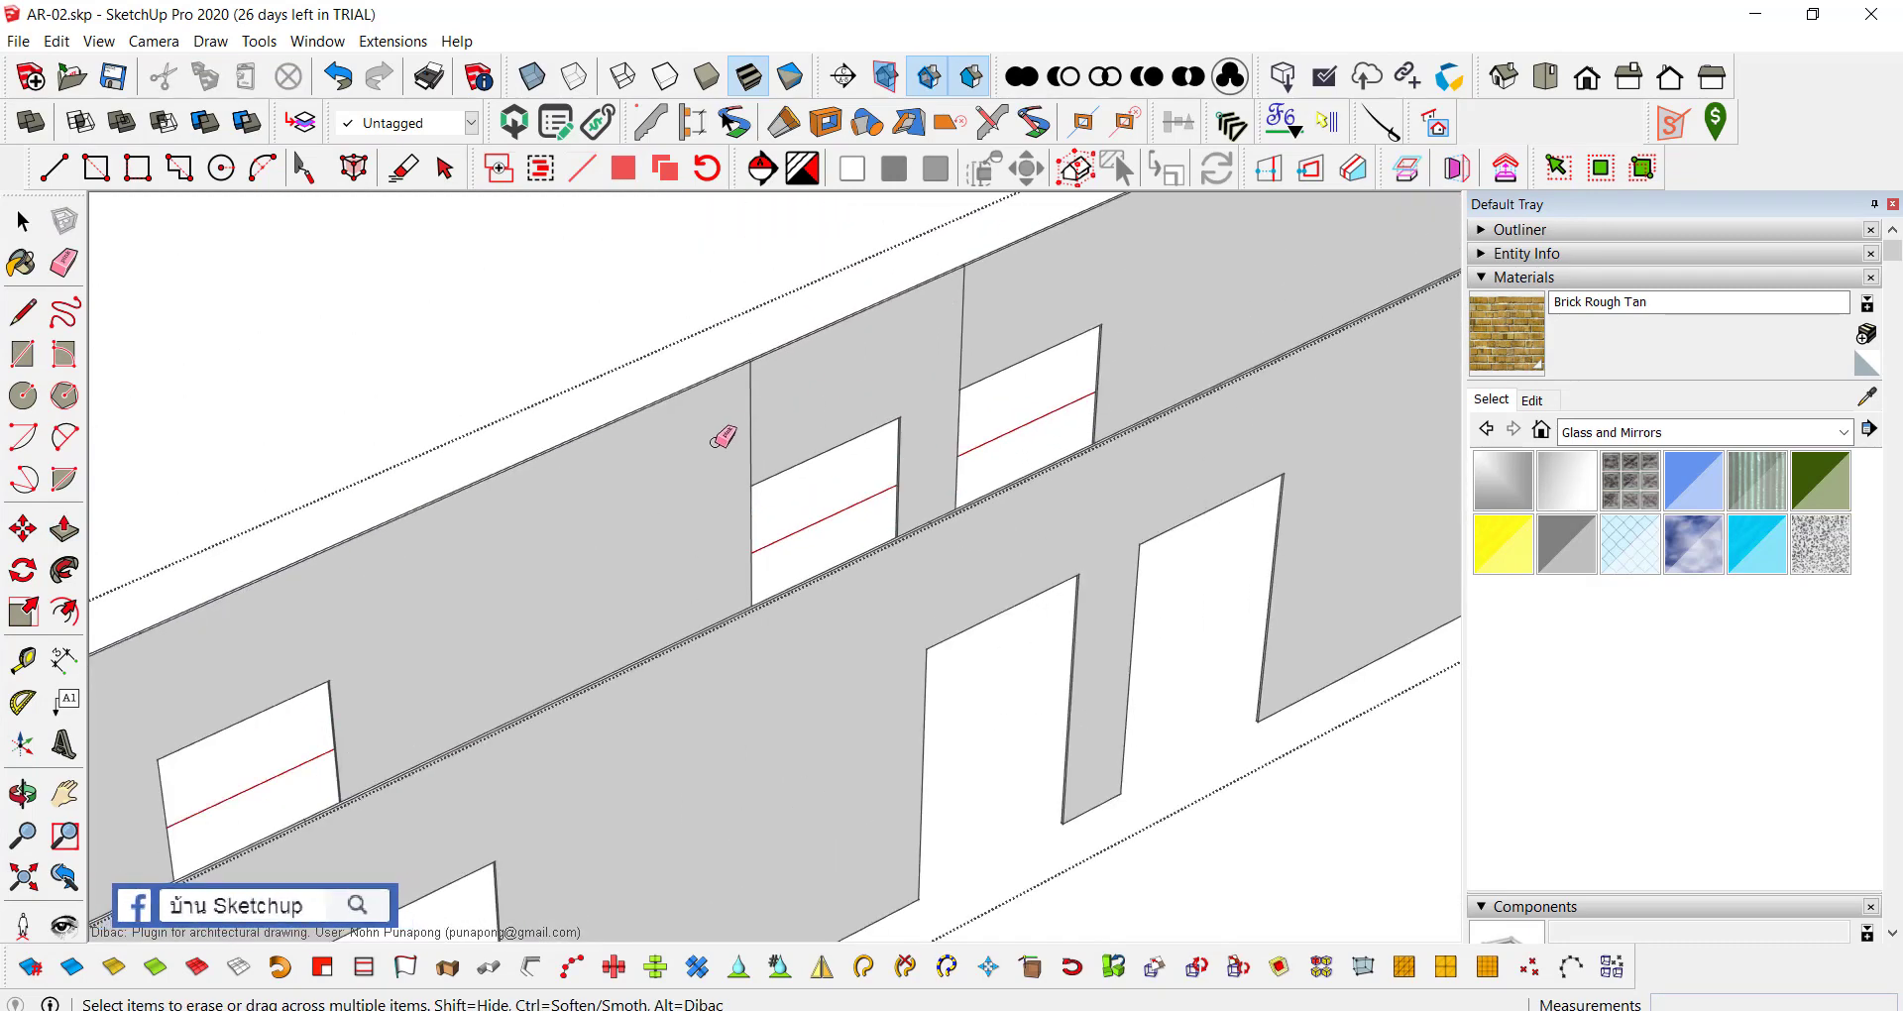
{"action": "scroll", "coordinate": [997, 328], "scroll_direction": "down", "scroll_amount": 3}
{"action": "mouse_move", "coordinate": [424, 545]}
{"action": "middle_mouse_down"}
{"action": "mouse_move", "coordinate": [1321, 501]}
{"action": "mouse_move", "coordinate": [1164, 467]}
{"action": "mouse_move", "coordinate": [560, 499]}
{"action": "middle_mouse_up"}
{"action": "scroll", "coordinate": [255, 454], "scroll_direction": "up", "scroll_amount": 1}
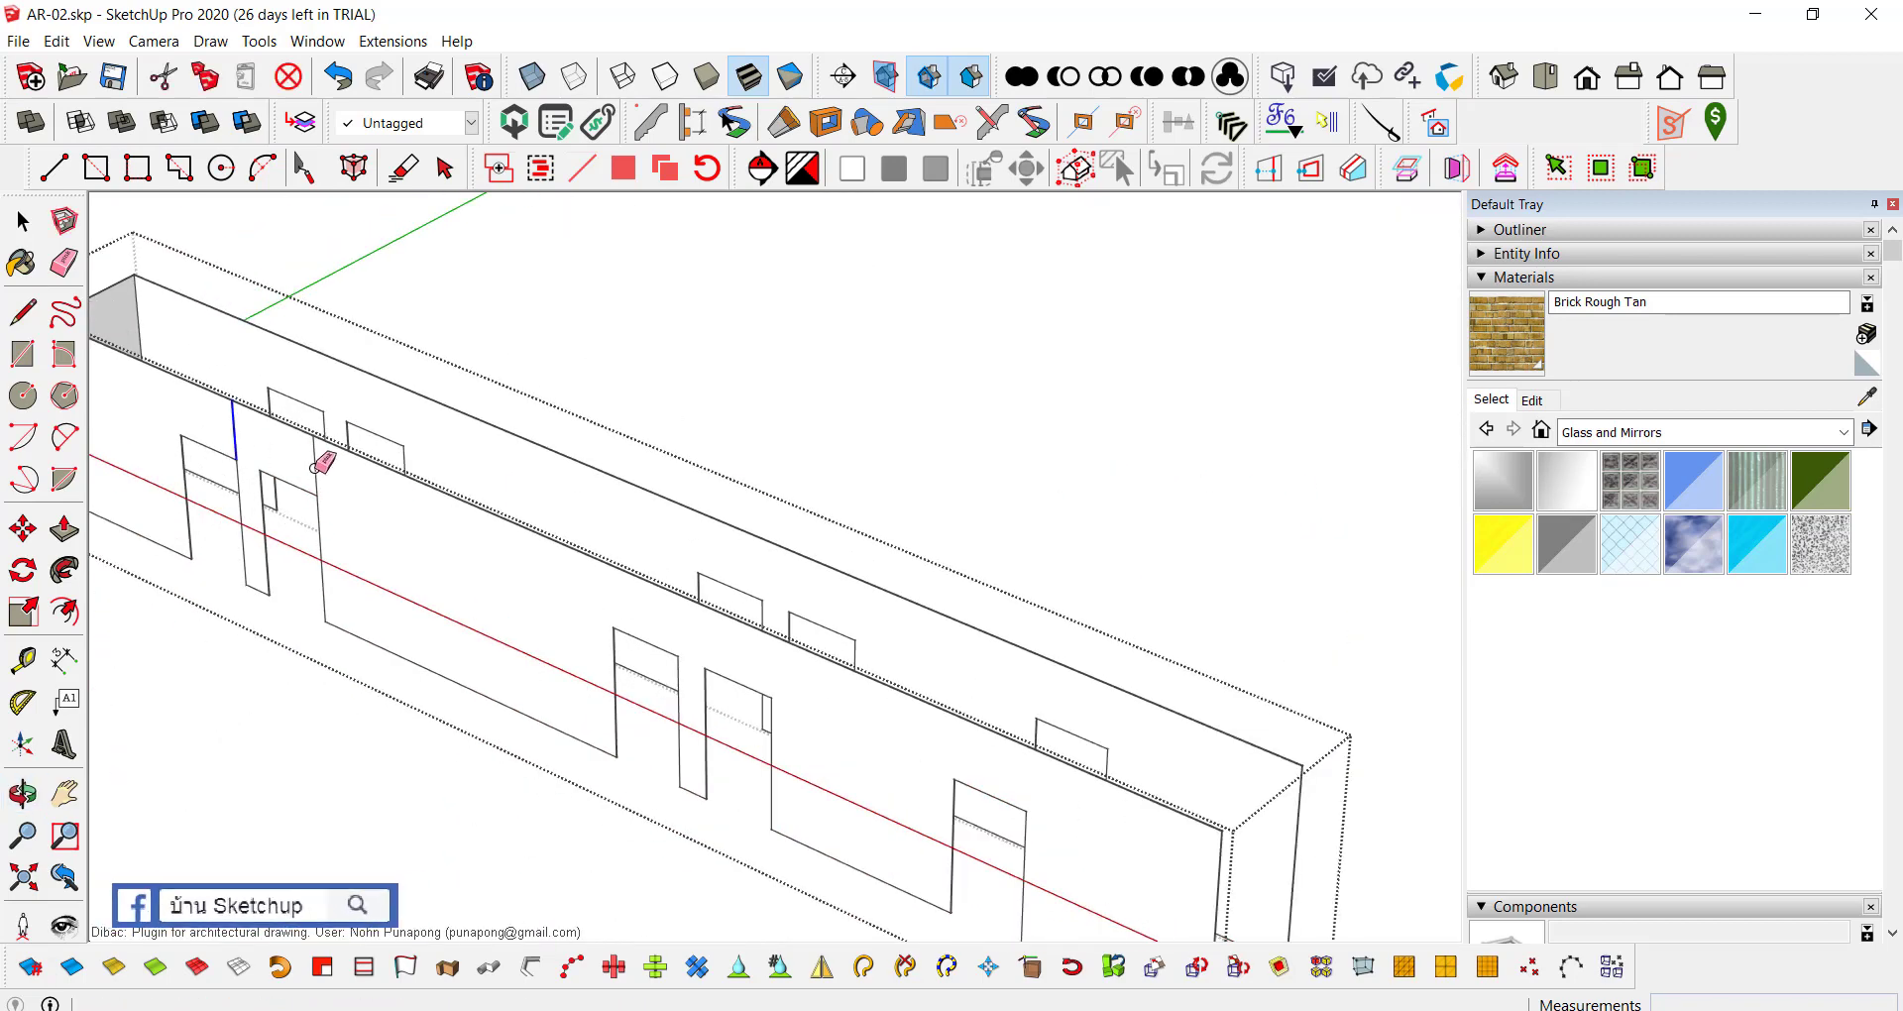
{"action": "scroll", "coordinate": [740, 501], "scroll_direction": "down", "scroll_amount": 5}
{"action": "mouse_move", "coordinate": [1045, 513]}
{"action": "middle_mouse_down"}
{"action": "mouse_move", "coordinate": [934, 667]}
{"action": "mouse_move", "coordinate": [1158, 740]}
{"action": "mouse_move", "coordinate": [552, 671]}
{"action": "mouse_move", "coordinate": [905, 798]}
{"action": "mouse_move", "coordinate": [1114, 701]}
{"action": "mouse_move", "coordinate": [937, 610]}
{"action": "mouse_move", "coordinate": [942, 582]}
{"action": "middle_mouse_up"}
{"action": "scroll", "coordinate": [879, 518], "scroll_direction": "up", "scroll_amount": 2}
{"action": "scroll", "coordinate": [1007, 509], "scroll_direction": "up", "scroll_amount": 2}
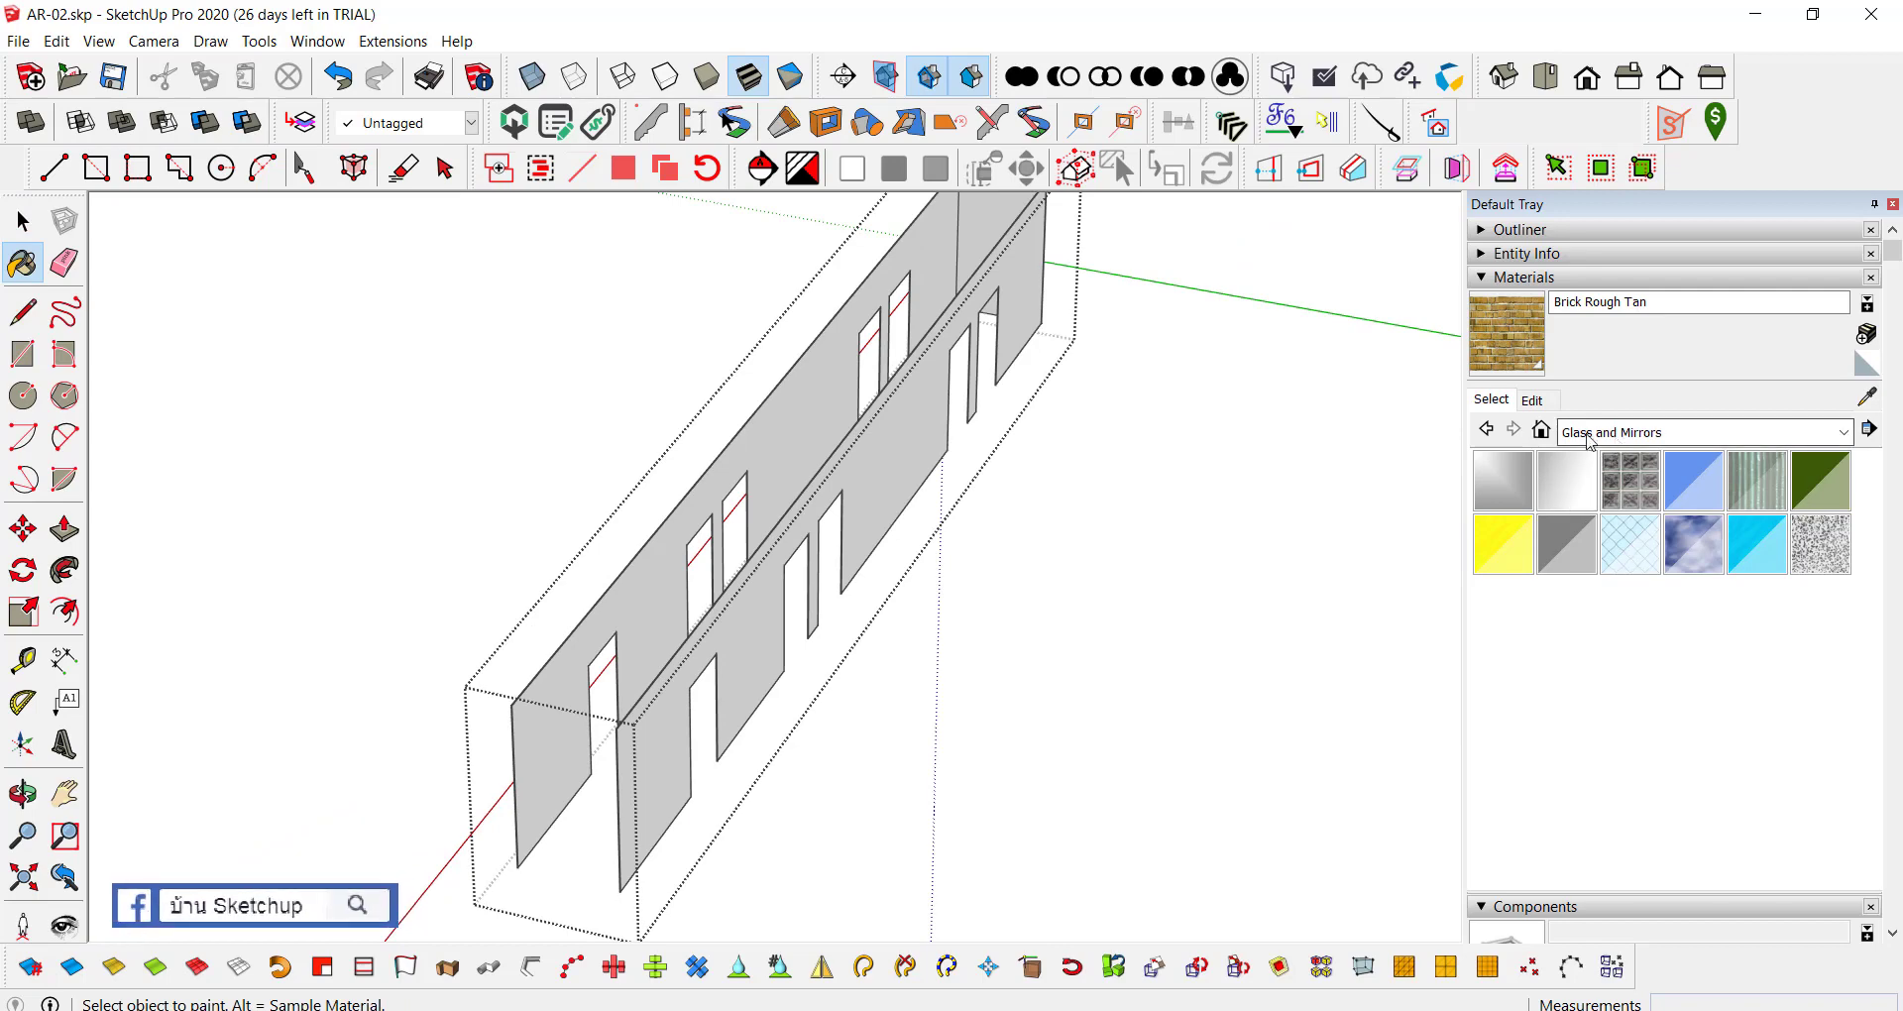
Step: Paint an inner wall face with the yellow interior paint from the In Model materials
{"action": "left_click", "coordinate": [1542, 431]}
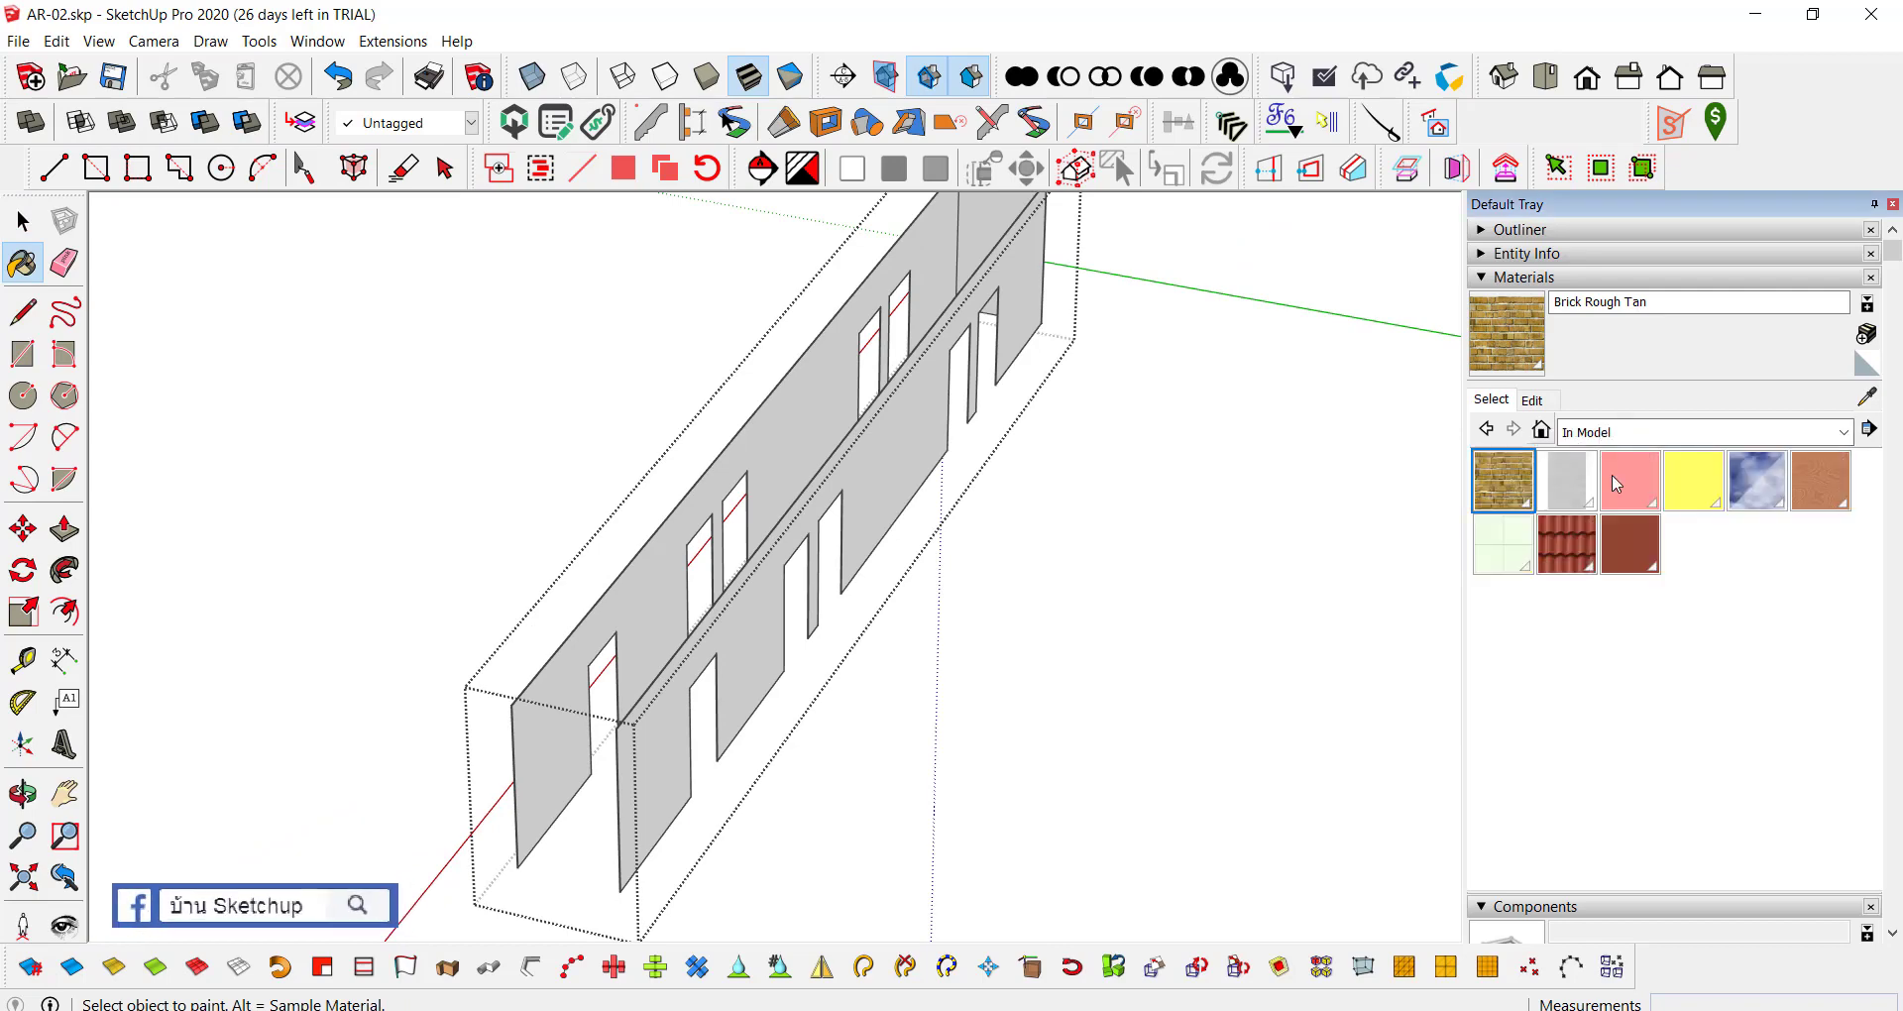
{"action": "left_click", "coordinate": [1683, 496]}
{"action": "scroll", "coordinate": [674, 594], "scroll_direction": "up", "scroll_amount": 2}
{"action": "left_click", "coordinate": [731, 608]}
Step: Orbit and zoom around the building to inspect the yellow-painted walls from other sides
{"action": "mouse_move", "coordinate": [732, 608]}
{"action": "middle_mouse_down"}
{"action": "mouse_move", "coordinate": [839, 617]}
{"action": "mouse_move", "coordinate": [782, 407]}
{"action": "middle_mouse_up"}
{"action": "scroll", "coordinate": [862, 614], "scroll_direction": "down", "scroll_amount": 4}
{"action": "scroll", "coordinate": [890, 336], "scroll_direction": "up", "scroll_amount": 4}
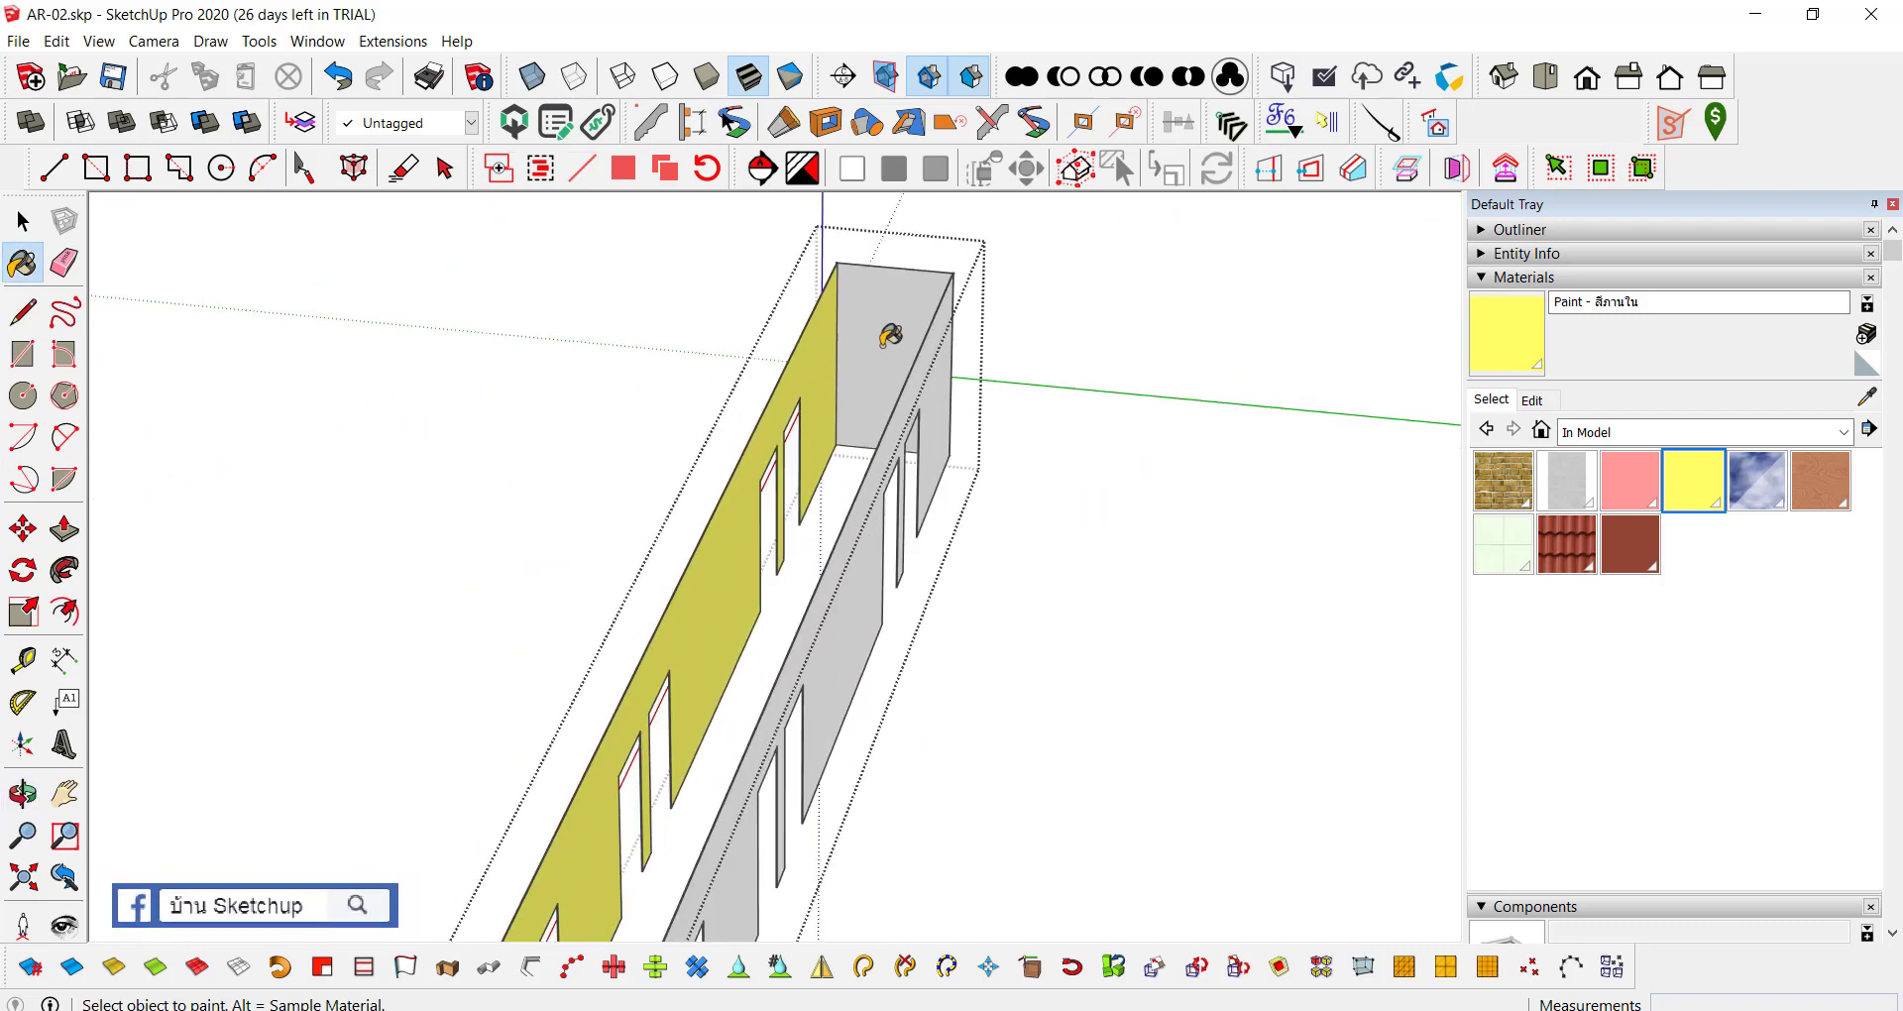
{"action": "scroll", "coordinate": [905, 433], "scroll_direction": "down", "scroll_amount": 3}
{"action": "mouse_move", "coordinate": [905, 434]}
{"action": "middle_mouse_down"}
{"action": "mouse_move", "coordinate": [480, 514]}
{"action": "mouse_move", "coordinate": [407, 548]}
{"action": "middle_mouse_up"}
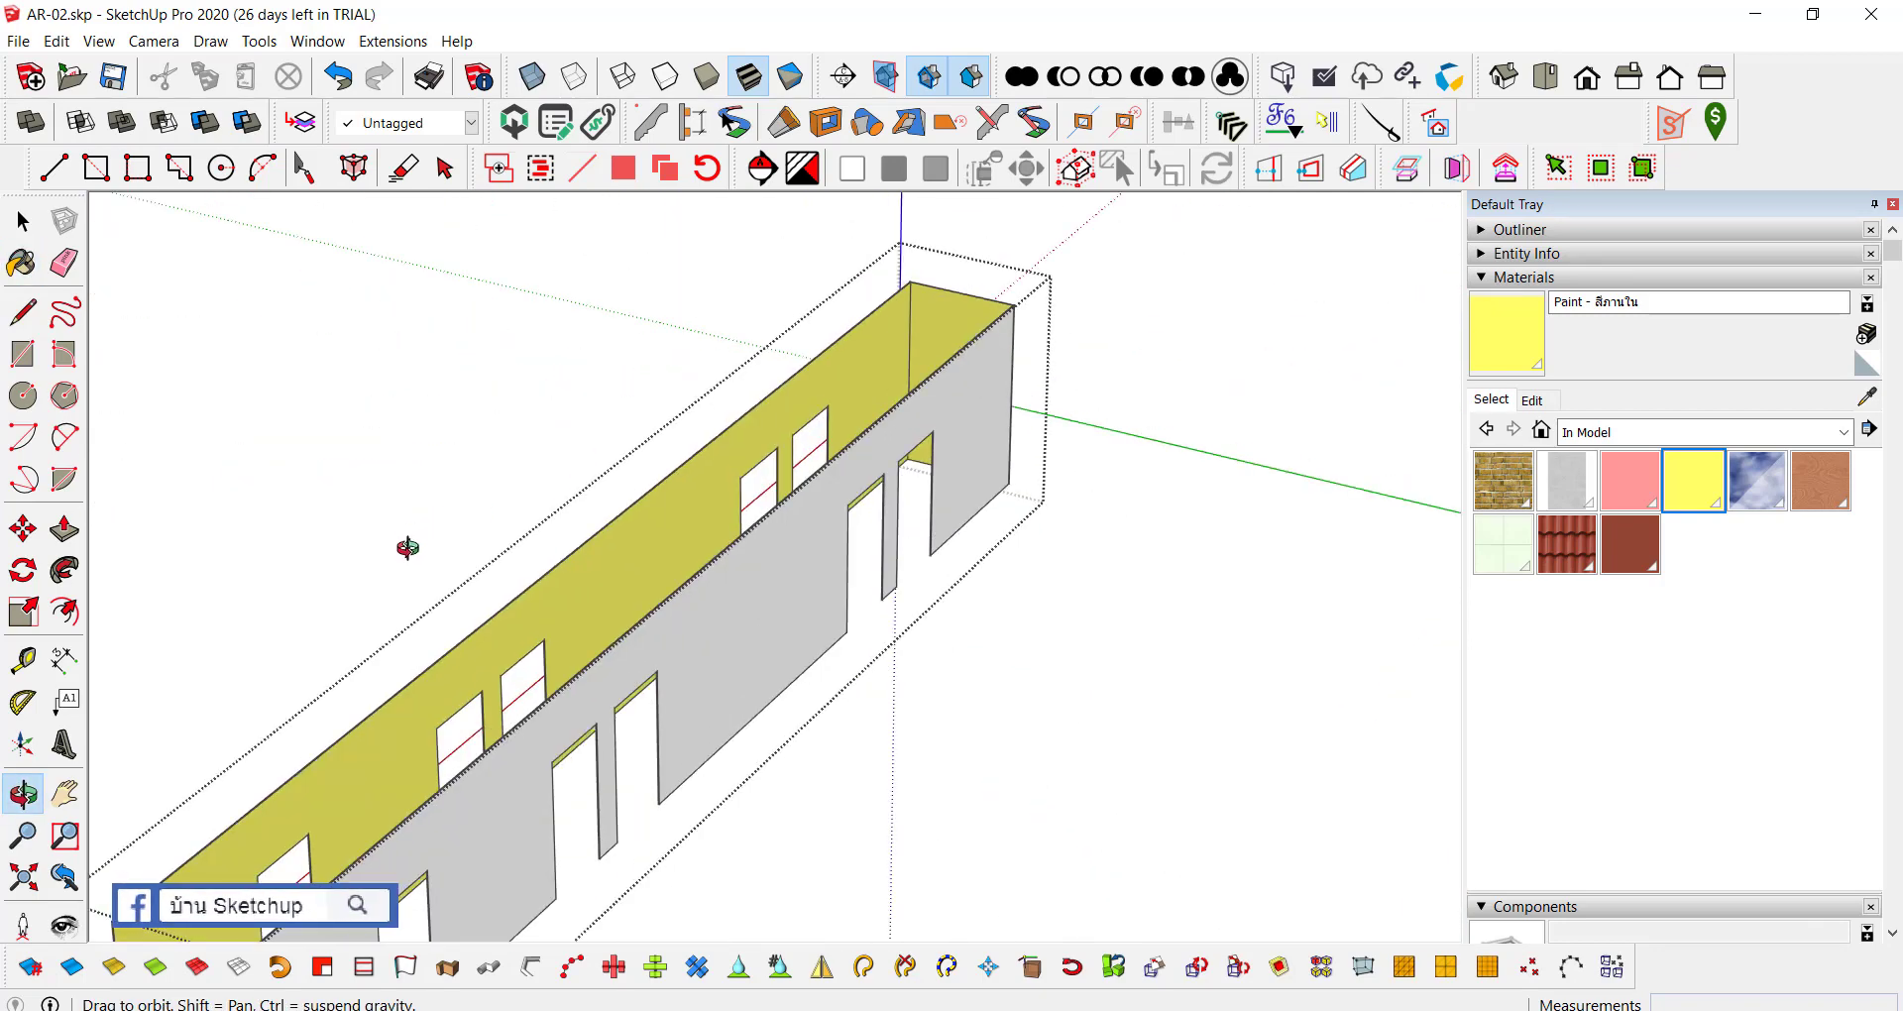
{"action": "scroll", "coordinate": [895, 424], "scroll_direction": "up", "scroll_amount": 3}
{"action": "scroll", "coordinate": [895, 424], "scroll_direction": "down", "scroll_amount": 2}
{"action": "scroll", "coordinate": [951, 483], "scroll_direction": "down", "scroll_amount": 3}
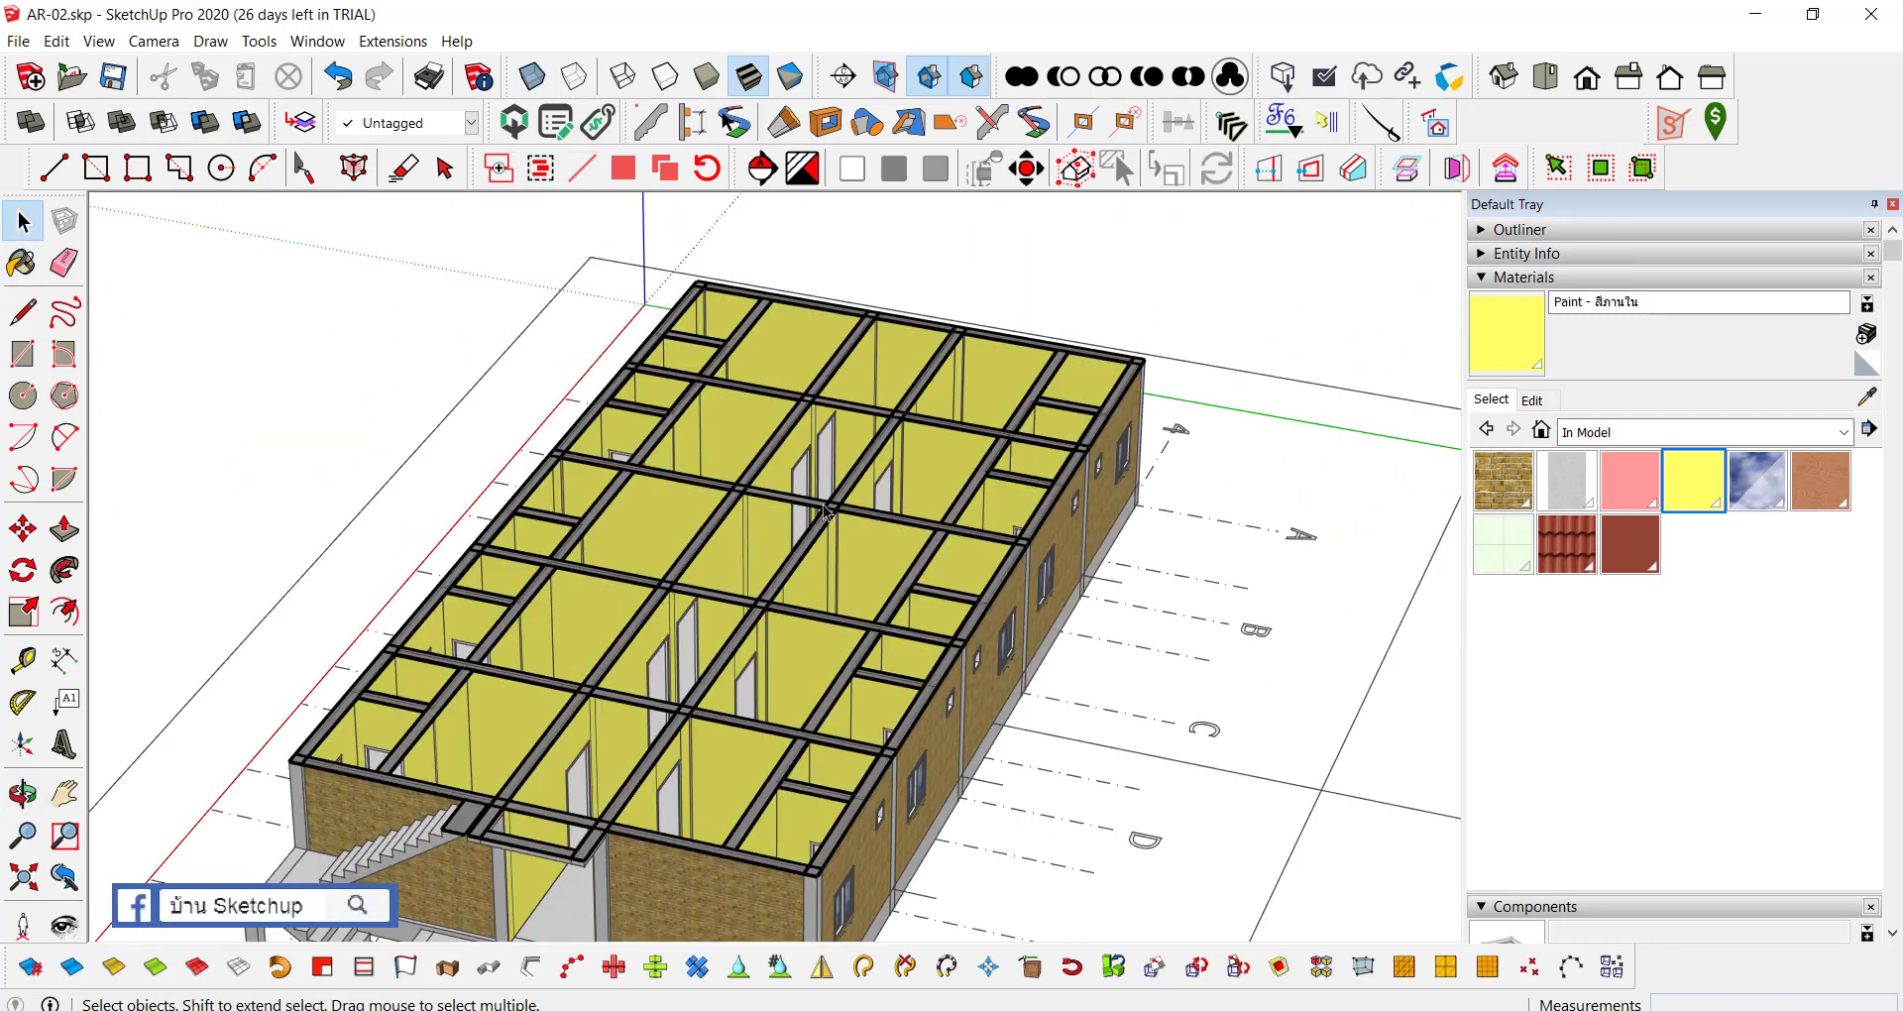
{"action": "middle_click_drag", "start_coordinate": [952, 483], "coordinate": [1158, 714]}
{"action": "scroll", "coordinate": [1157, 713], "scroll_direction": "up", "scroll_amount": 2}
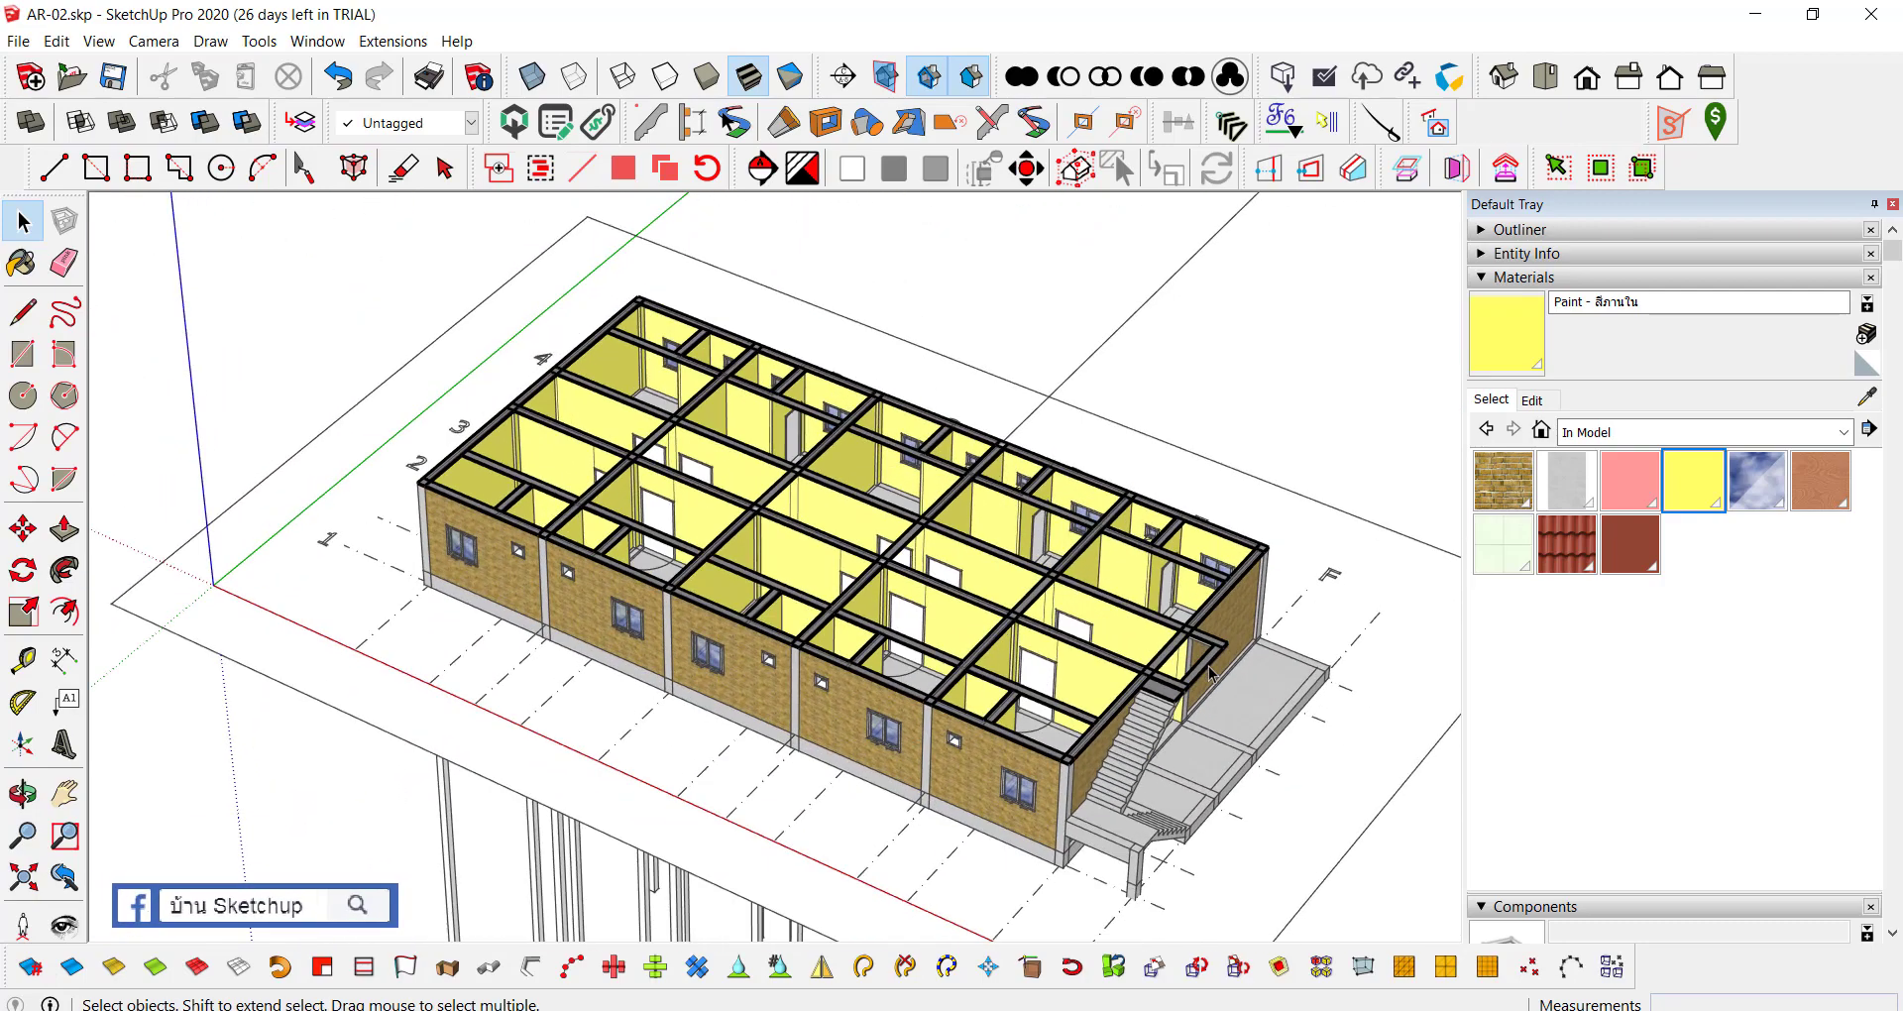
{"action": "scroll", "coordinate": [992, 614], "scroll_direction": "up", "scroll_amount": 3}
{"action": "scroll", "coordinate": [892, 565], "scroll_direction": "up", "scroll_amount": 3}
{"action": "mouse_move", "coordinate": [892, 565]}
{"action": "middle_mouse_down"}
{"action": "mouse_move", "coordinate": [836, 530]}
{"action": "mouse_move", "coordinate": [793, 535]}
{"action": "middle_mouse_up"}
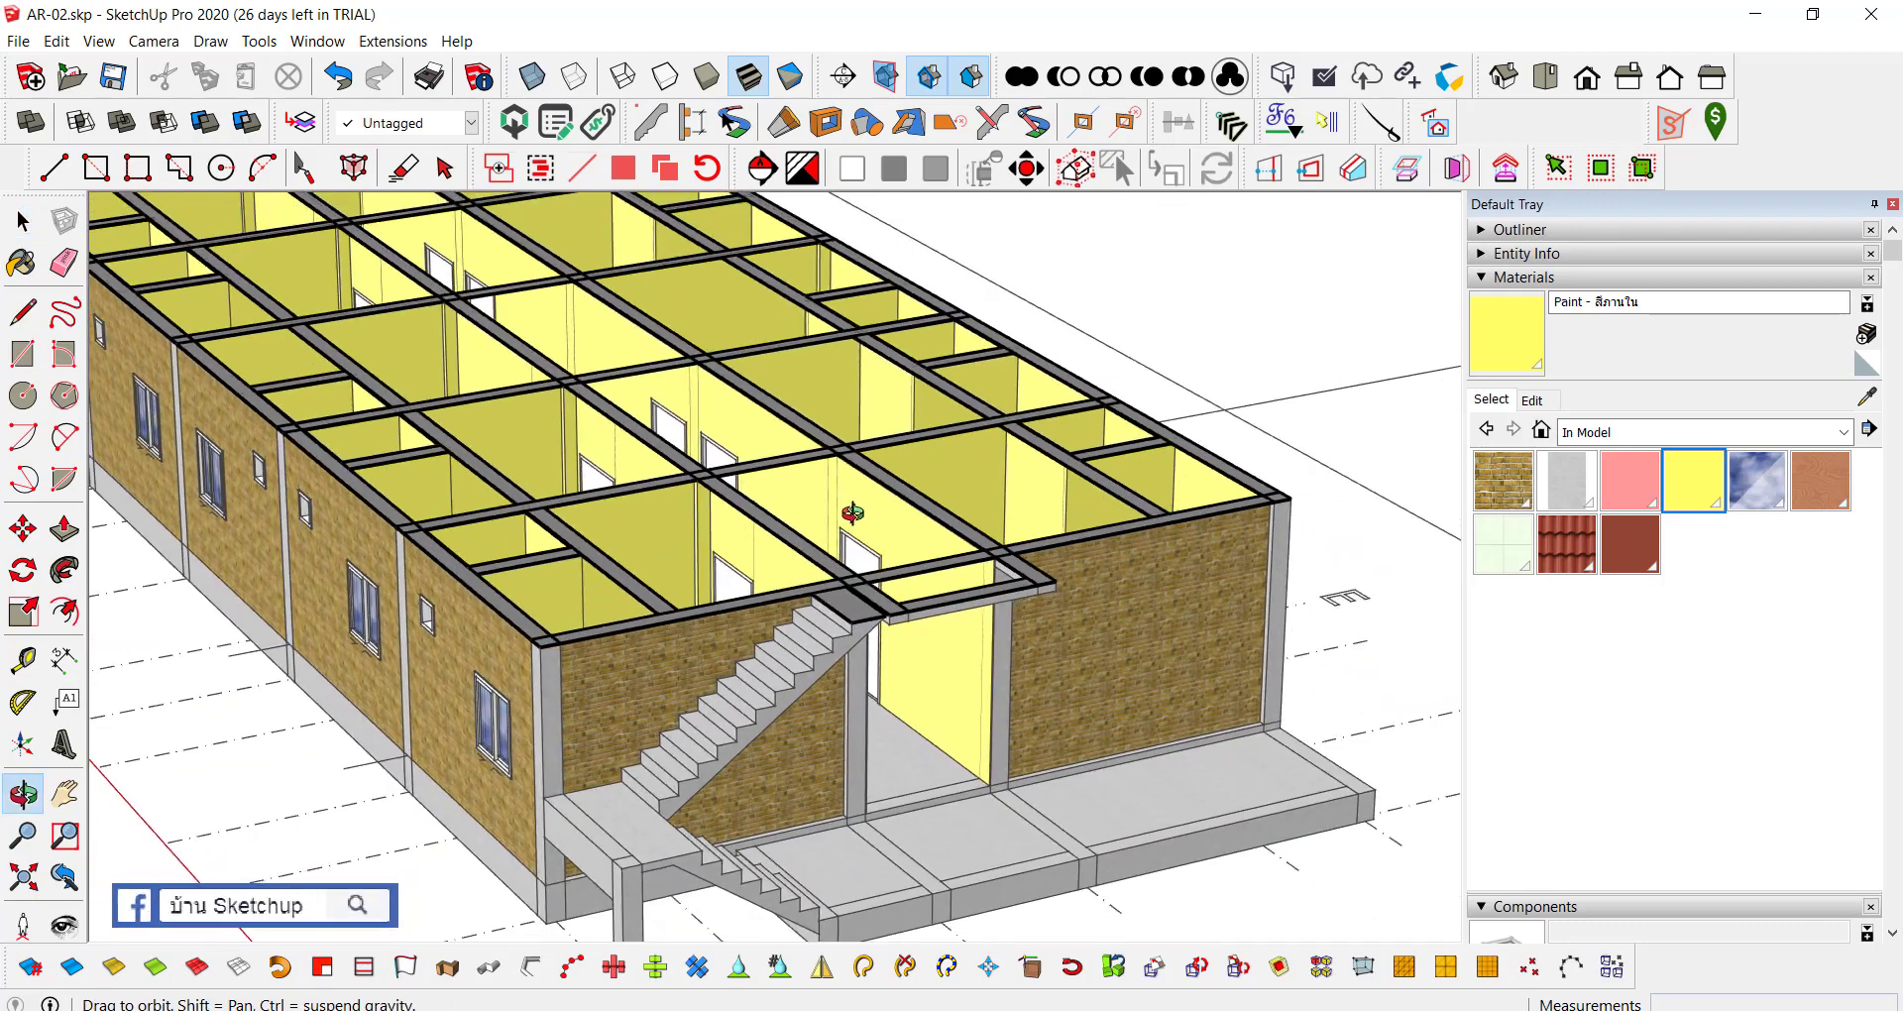
{"action": "scroll", "coordinate": [793, 535], "scroll_direction": "up", "scroll_amount": 2}
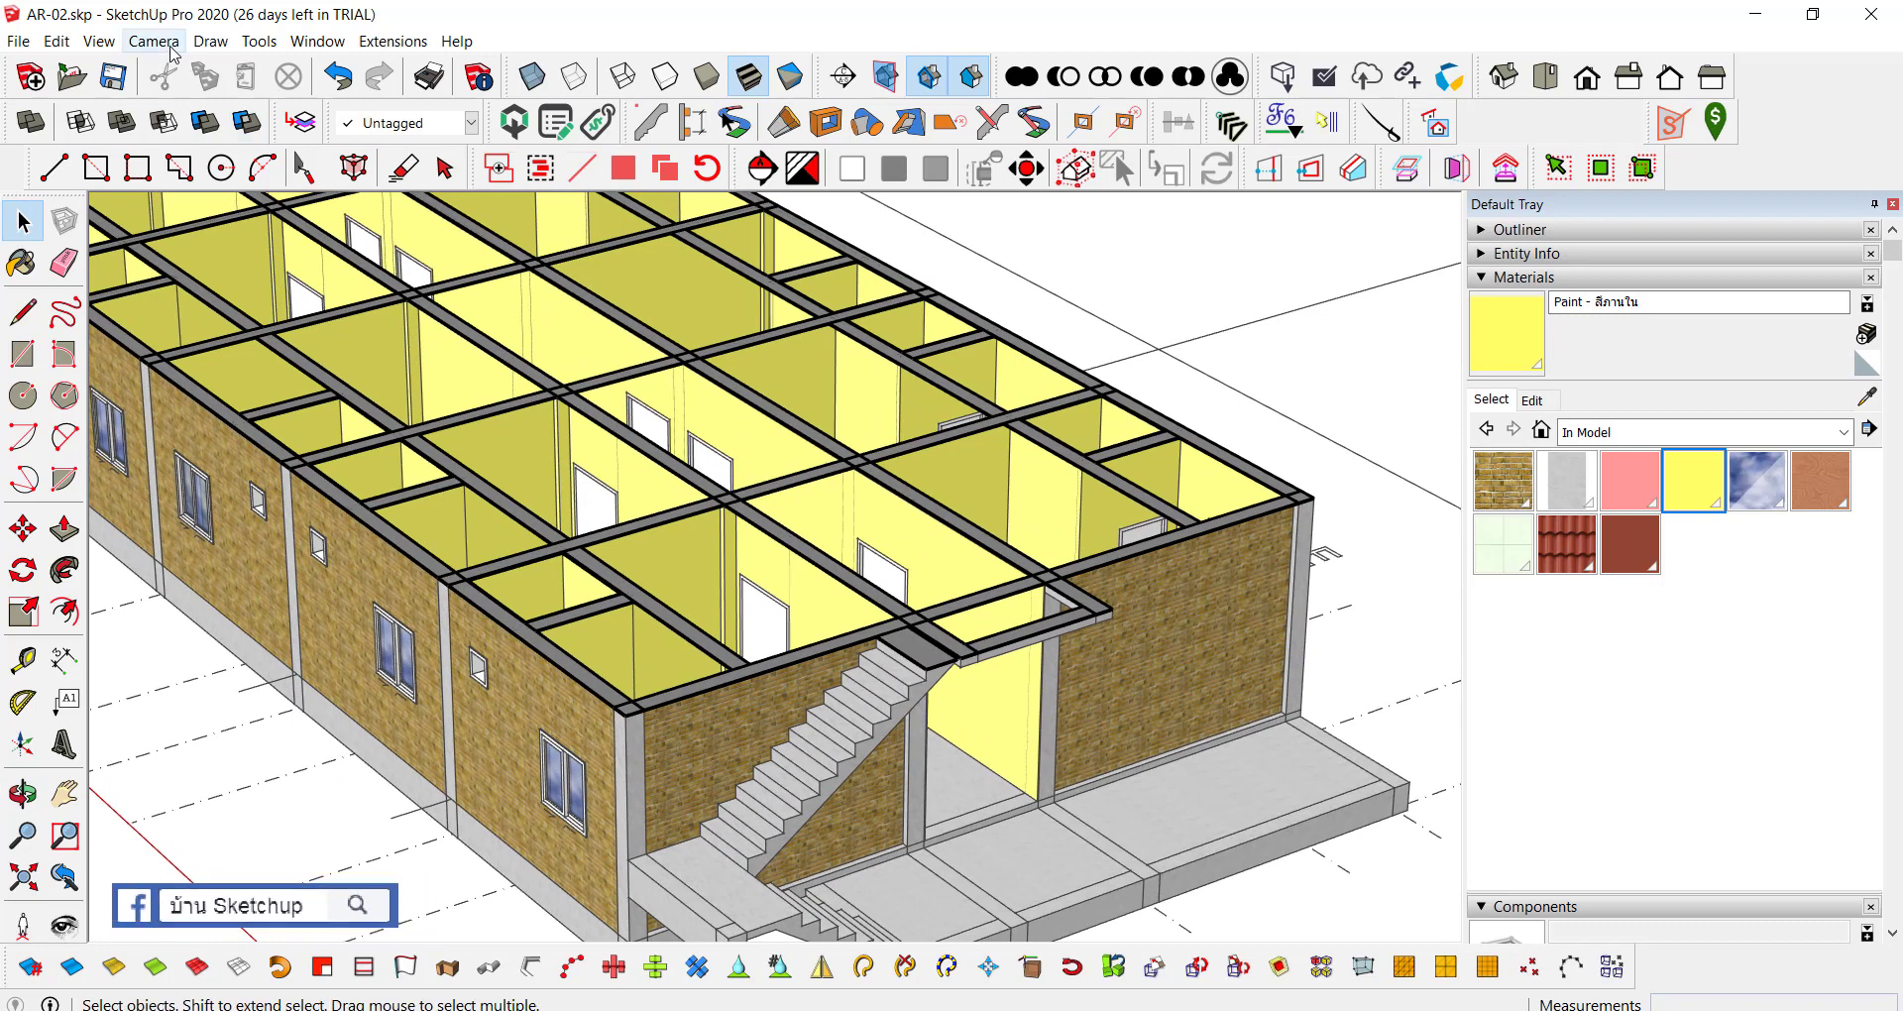
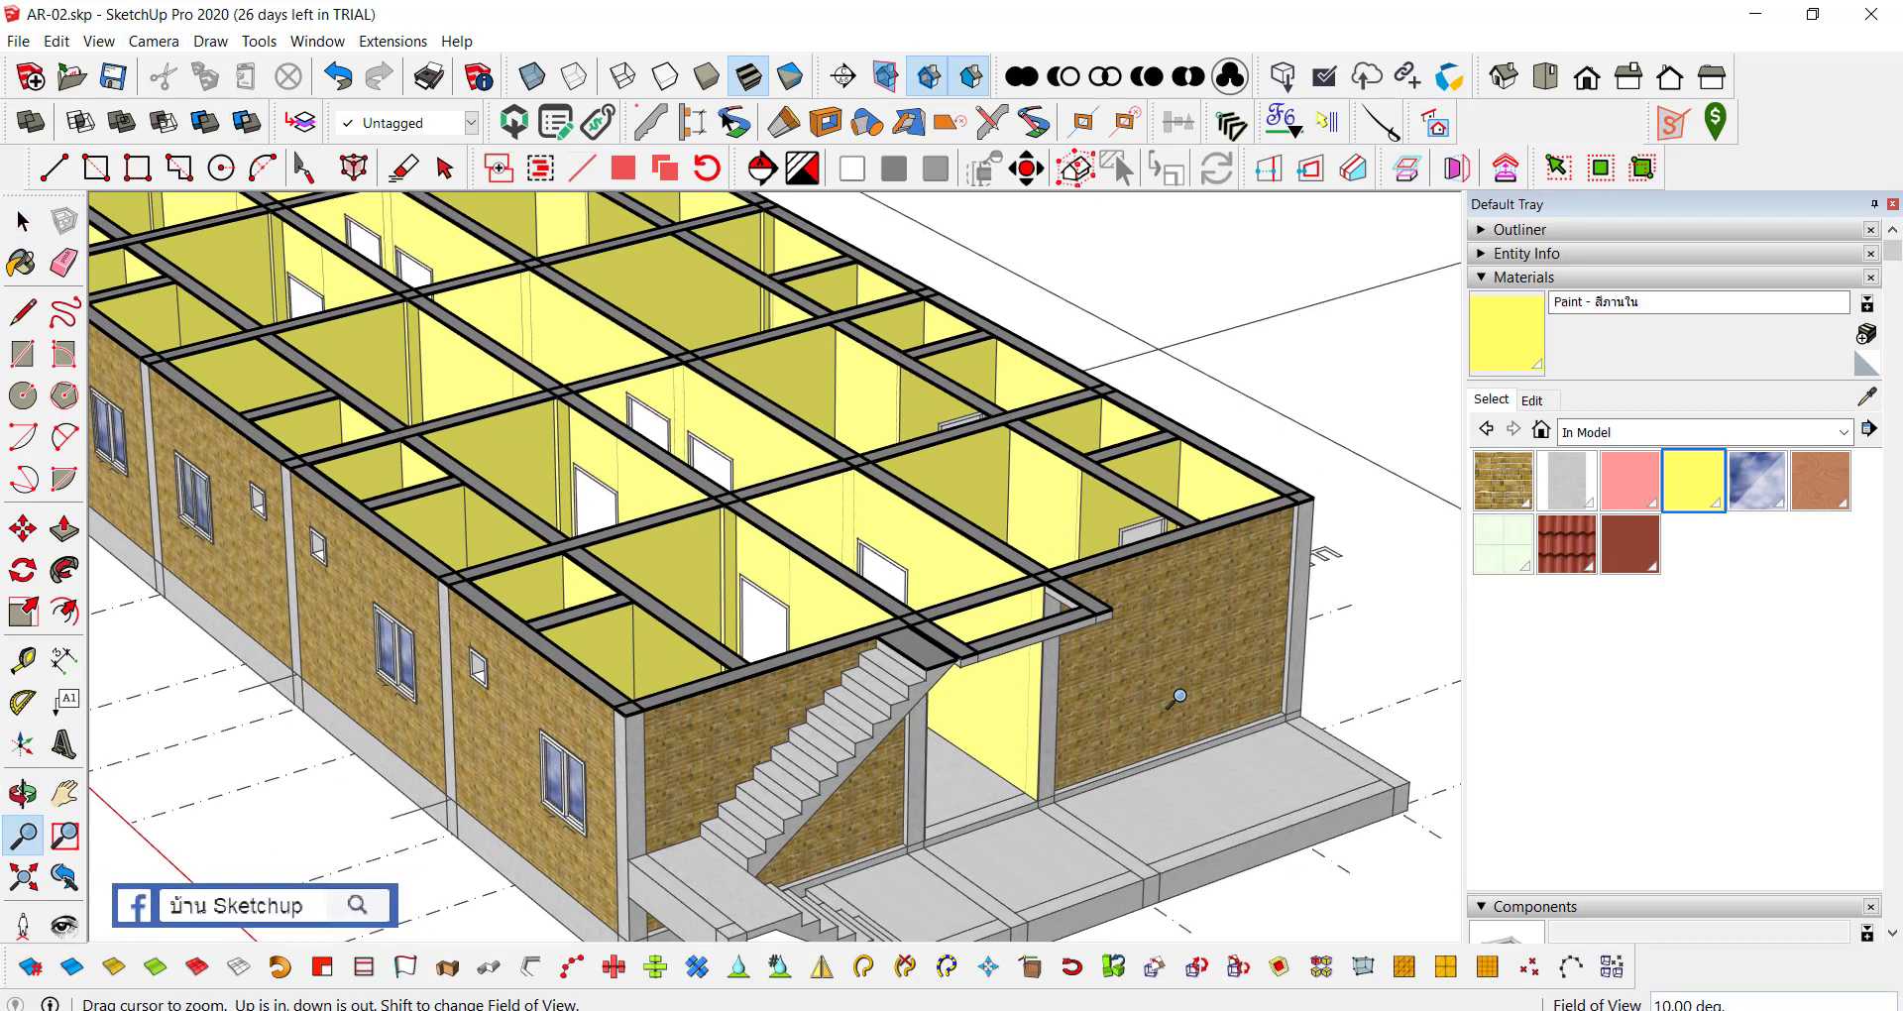
Step: Query the yellow interior paint material's area, which reports 604.84 m²
{"action": "scroll", "coordinate": [1179, 696], "scroll_direction": "down", "scroll_amount": 5}
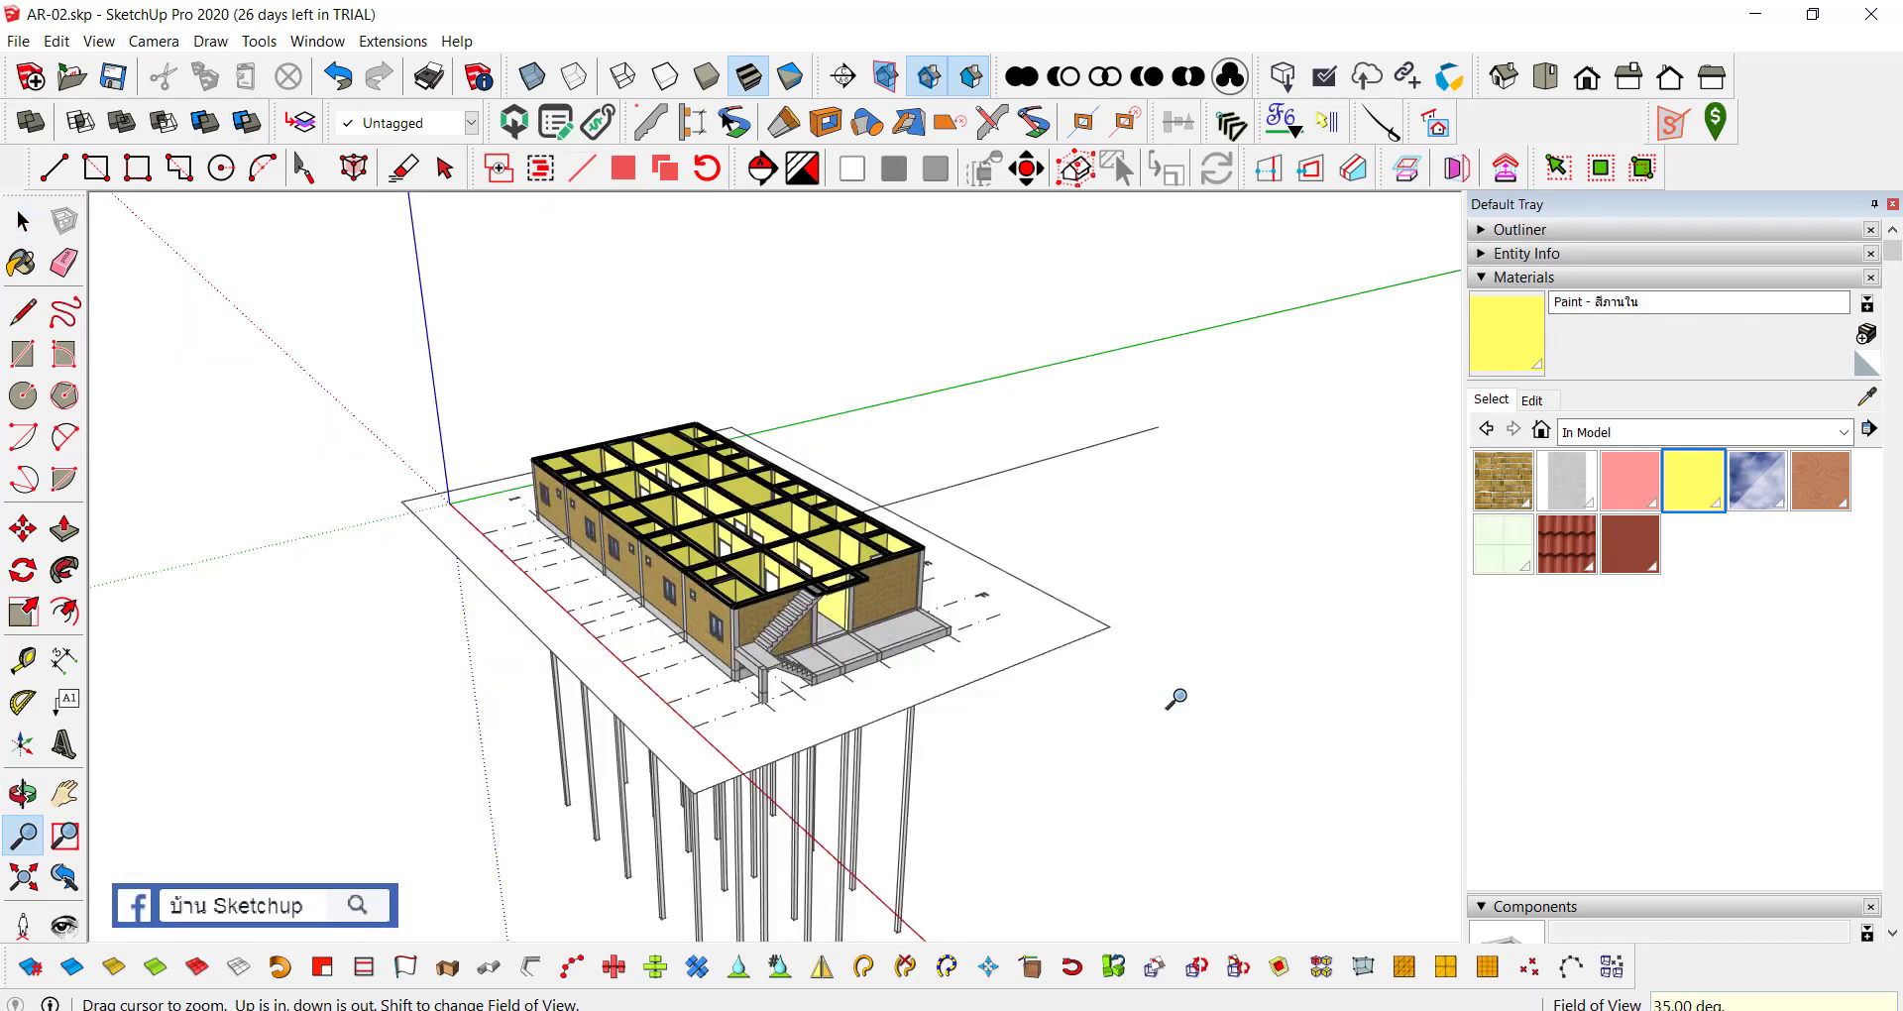
{"action": "middle_click_drag", "start_coordinate": [801, 745], "coordinate": [693, 655]}
{"action": "scroll", "coordinate": [694, 654], "scroll_direction": "up", "scroll_amount": 3}
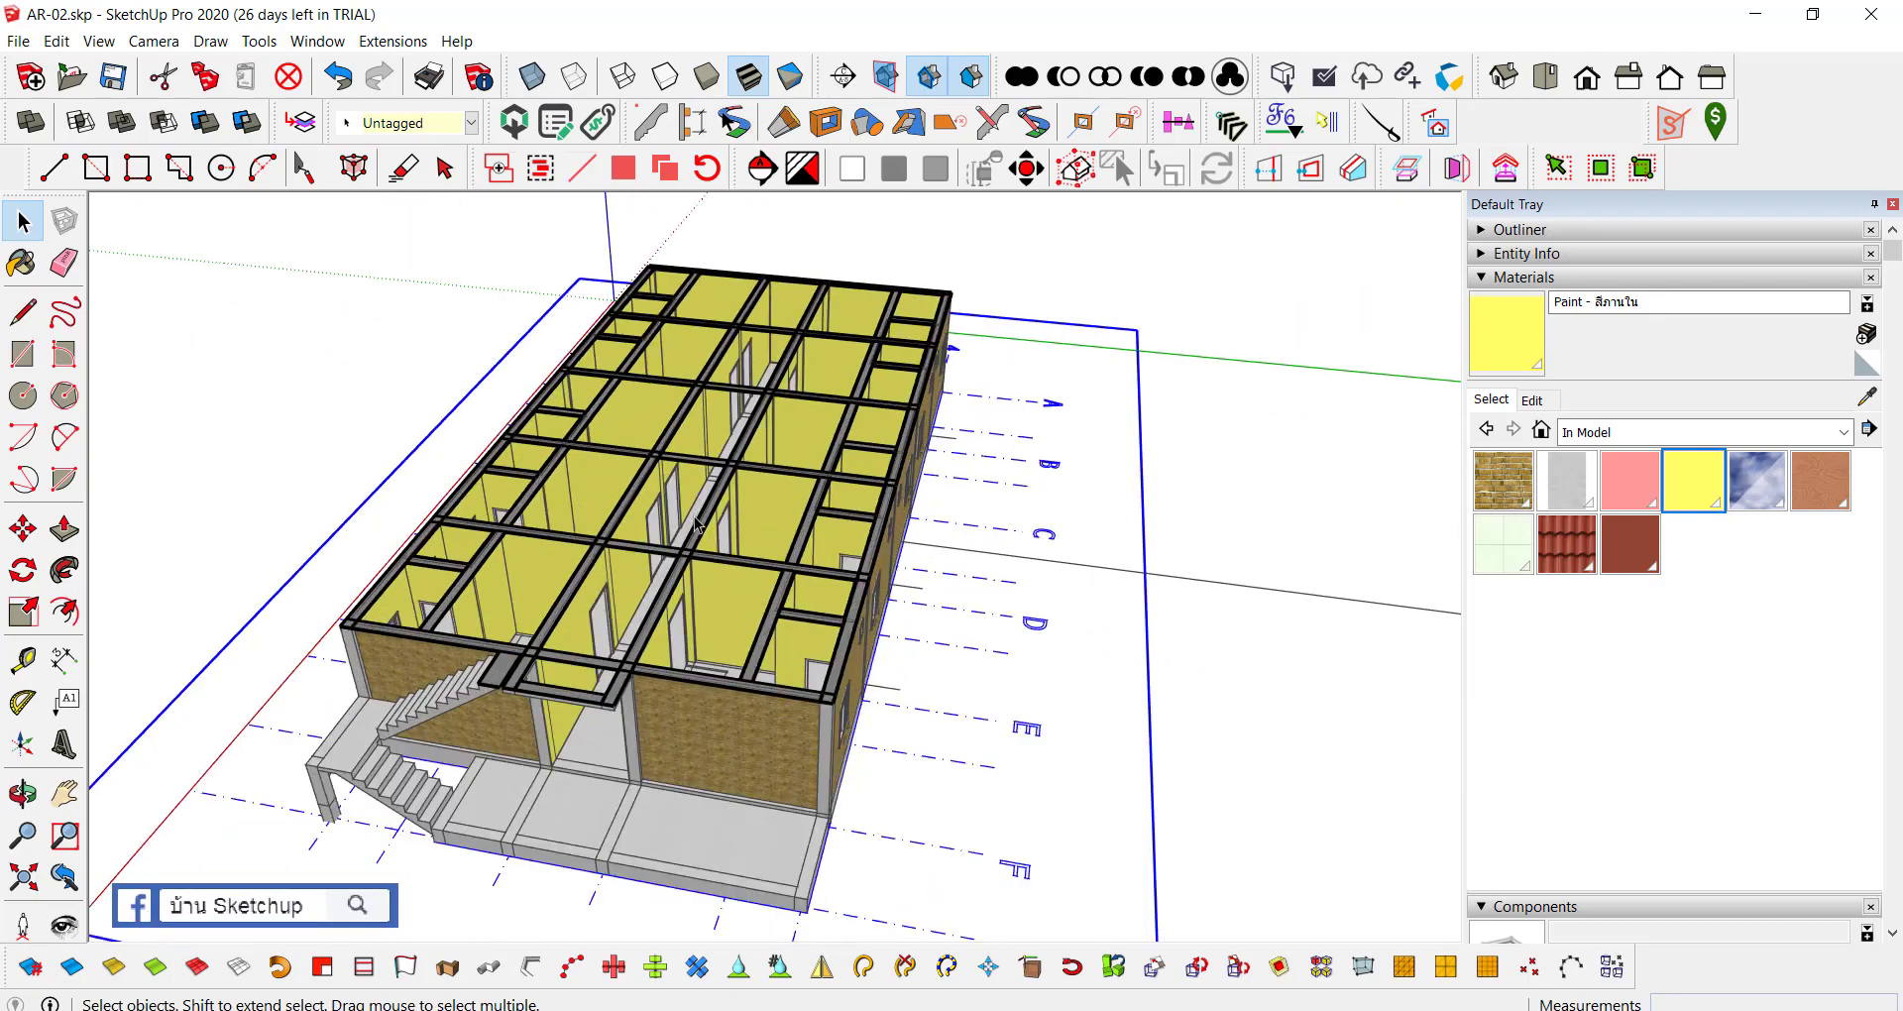
{"action": "scroll", "coordinate": [595, 595], "scroll_direction": "up", "scroll_amount": 3}
{"action": "mouse_move", "coordinate": [595, 595]}
{"action": "middle_mouse_down"}
{"action": "mouse_move", "coordinate": [508, 621]}
{"action": "mouse_move", "coordinate": [1105, 592]}
{"action": "mouse_move", "coordinate": [892, 546]}
{"action": "middle_mouse_up"}
{"action": "scroll", "coordinate": [1105, 592], "scroll_direction": "down", "scroll_amount": 3}
{"action": "scroll", "coordinate": [849, 532], "scroll_direction": "up", "scroll_amount": 3}
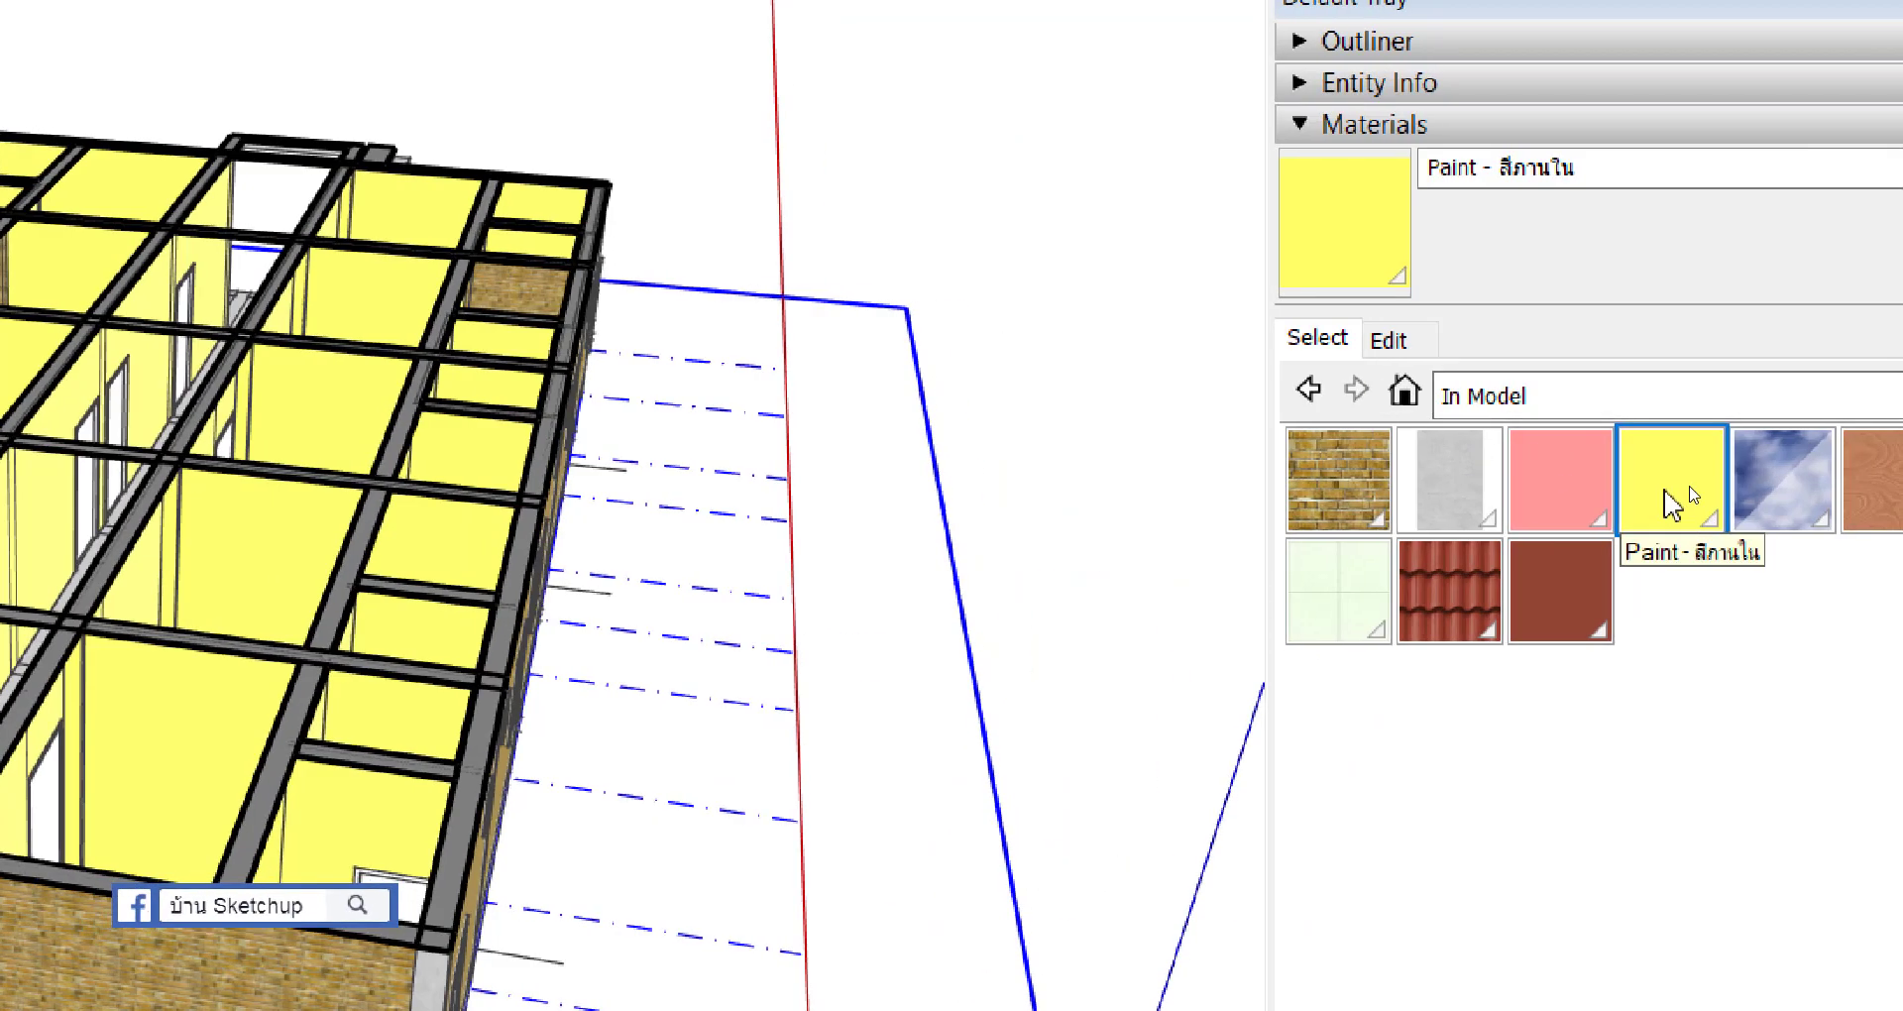
{"action": "right_click", "coordinate": [1672, 504]}
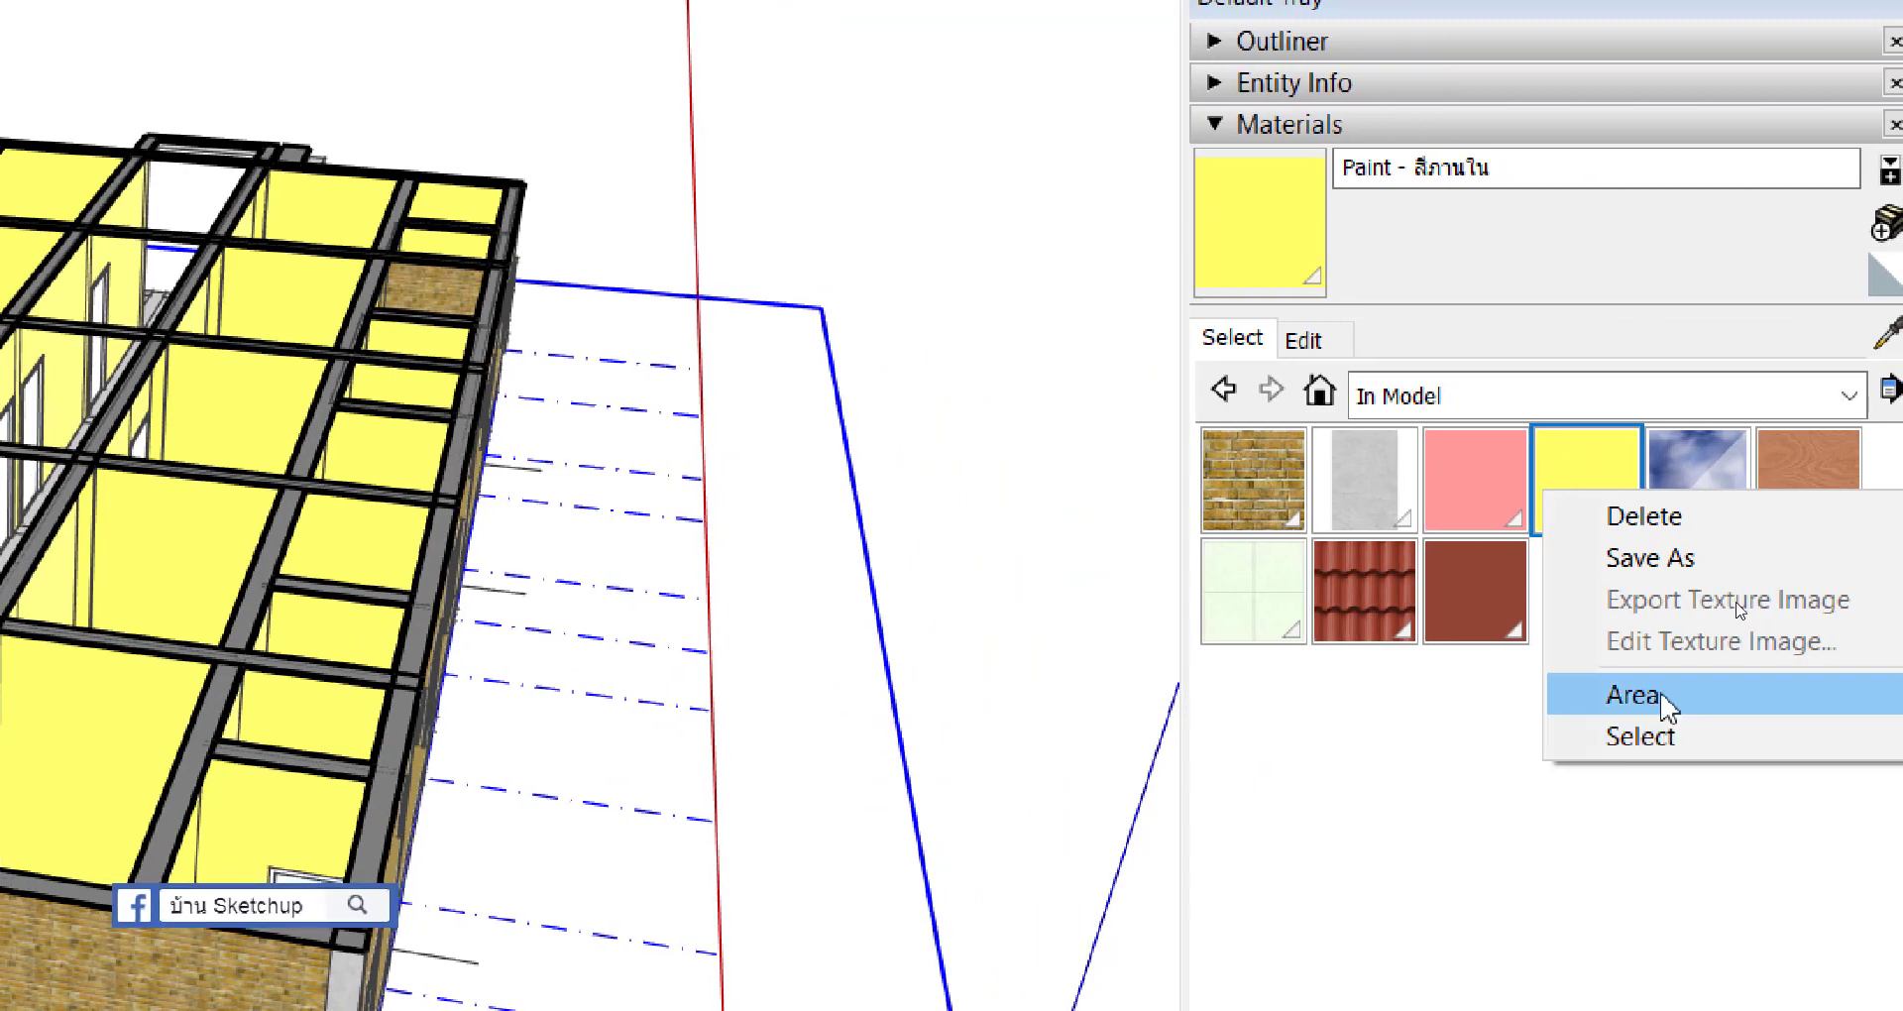
{"action": "left_click", "coordinate": [1745, 696]}
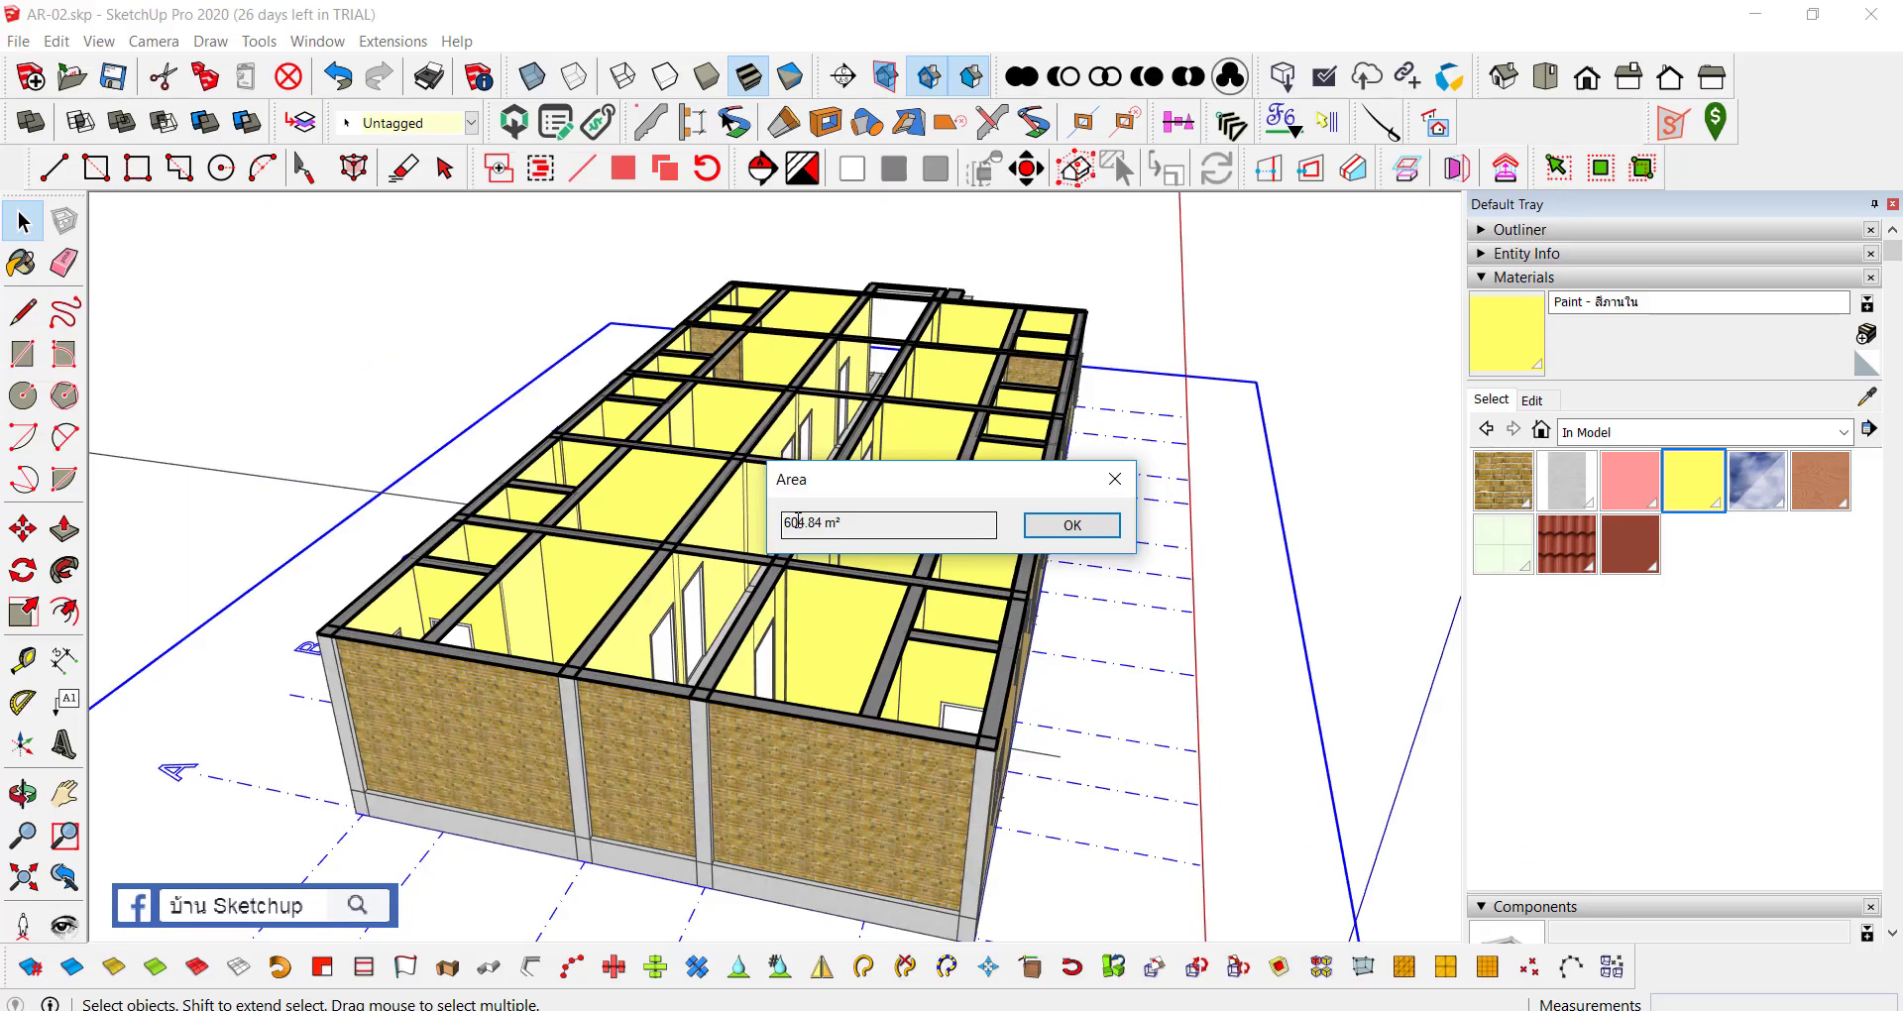
{"action": "mouse_move", "coordinate": [999, 493]}
{"action": "middle_mouse_down"}
{"action": "mouse_move", "coordinate": [912, 436]}
{"action": "mouse_move", "coordinate": [667, 353]}
{"action": "mouse_move", "coordinate": [472, 353]}
{"action": "mouse_move", "coordinate": [396, 399]}
{"action": "mouse_move", "coordinate": [581, 567]}
{"action": "mouse_move", "coordinate": [841, 476]}
{"action": "mouse_move", "coordinate": [871, 442]}
{"action": "mouse_move", "coordinate": [867, 407]}
{"action": "mouse_move", "coordinate": [793, 396]}
{"action": "middle_mouse_up"}
{"action": "scroll", "coordinate": [892, 419], "scroll_direction": "up", "scroll_amount": 3}
{"action": "scroll", "coordinate": [892, 419], "scroll_direction": "up", "scroll_amount": 2}
{"action": "scroll", "coordinate": [858, 438], "scroll_direction": "down", "scroll_amount": 5}
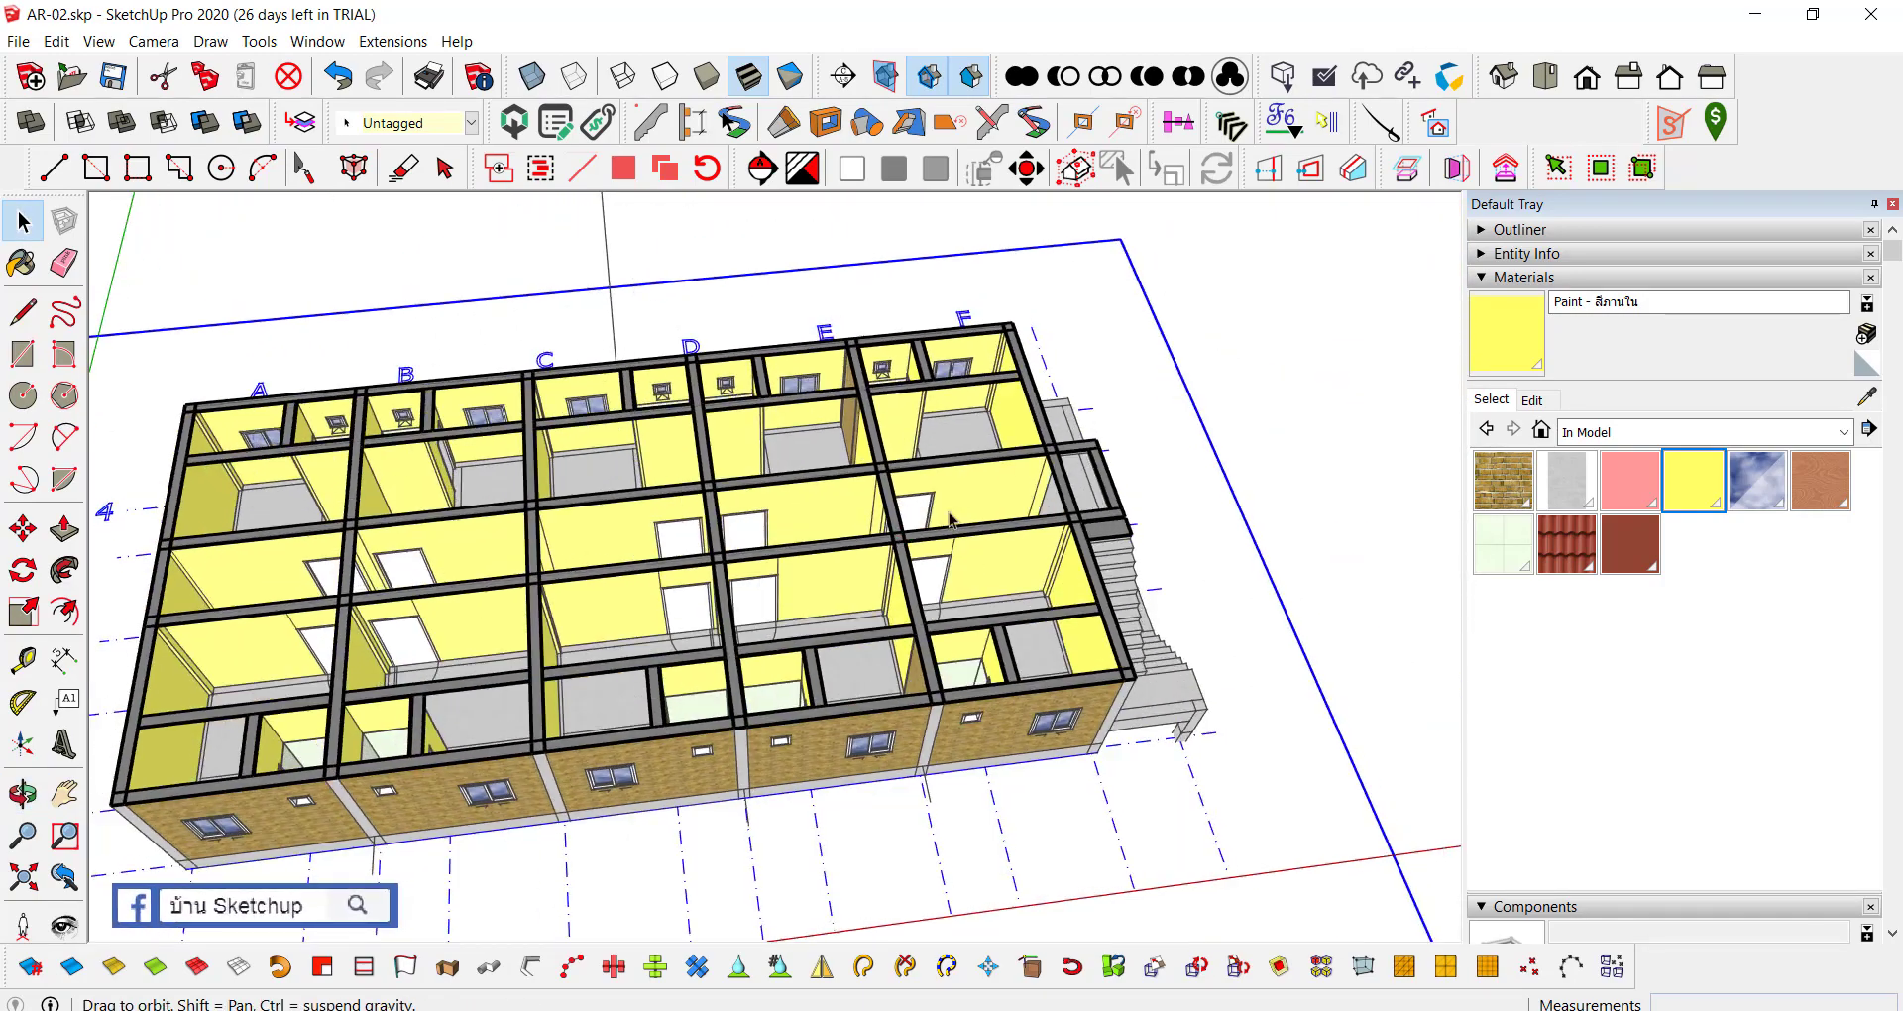
Step: Scale a short interior brick wall by 2.00 along the red axis to meet the adjacent wall
{"action": "scroll", "coordinate": [783, 394], "scroll_direction": "up", "scroll_amount": 3}
{"action": "scroll", "coordinate": [781, 394], "scroll_direction": "up", "scroll_amount": 3}
{"action": "scroll", "coordinate": [781, 394], "scroll_direction": "up", "scroll_amount": 3}
{"action": "scroll", "coordinate": [781, 393], "scroll_direction": "up", "scroll_amount": 3}
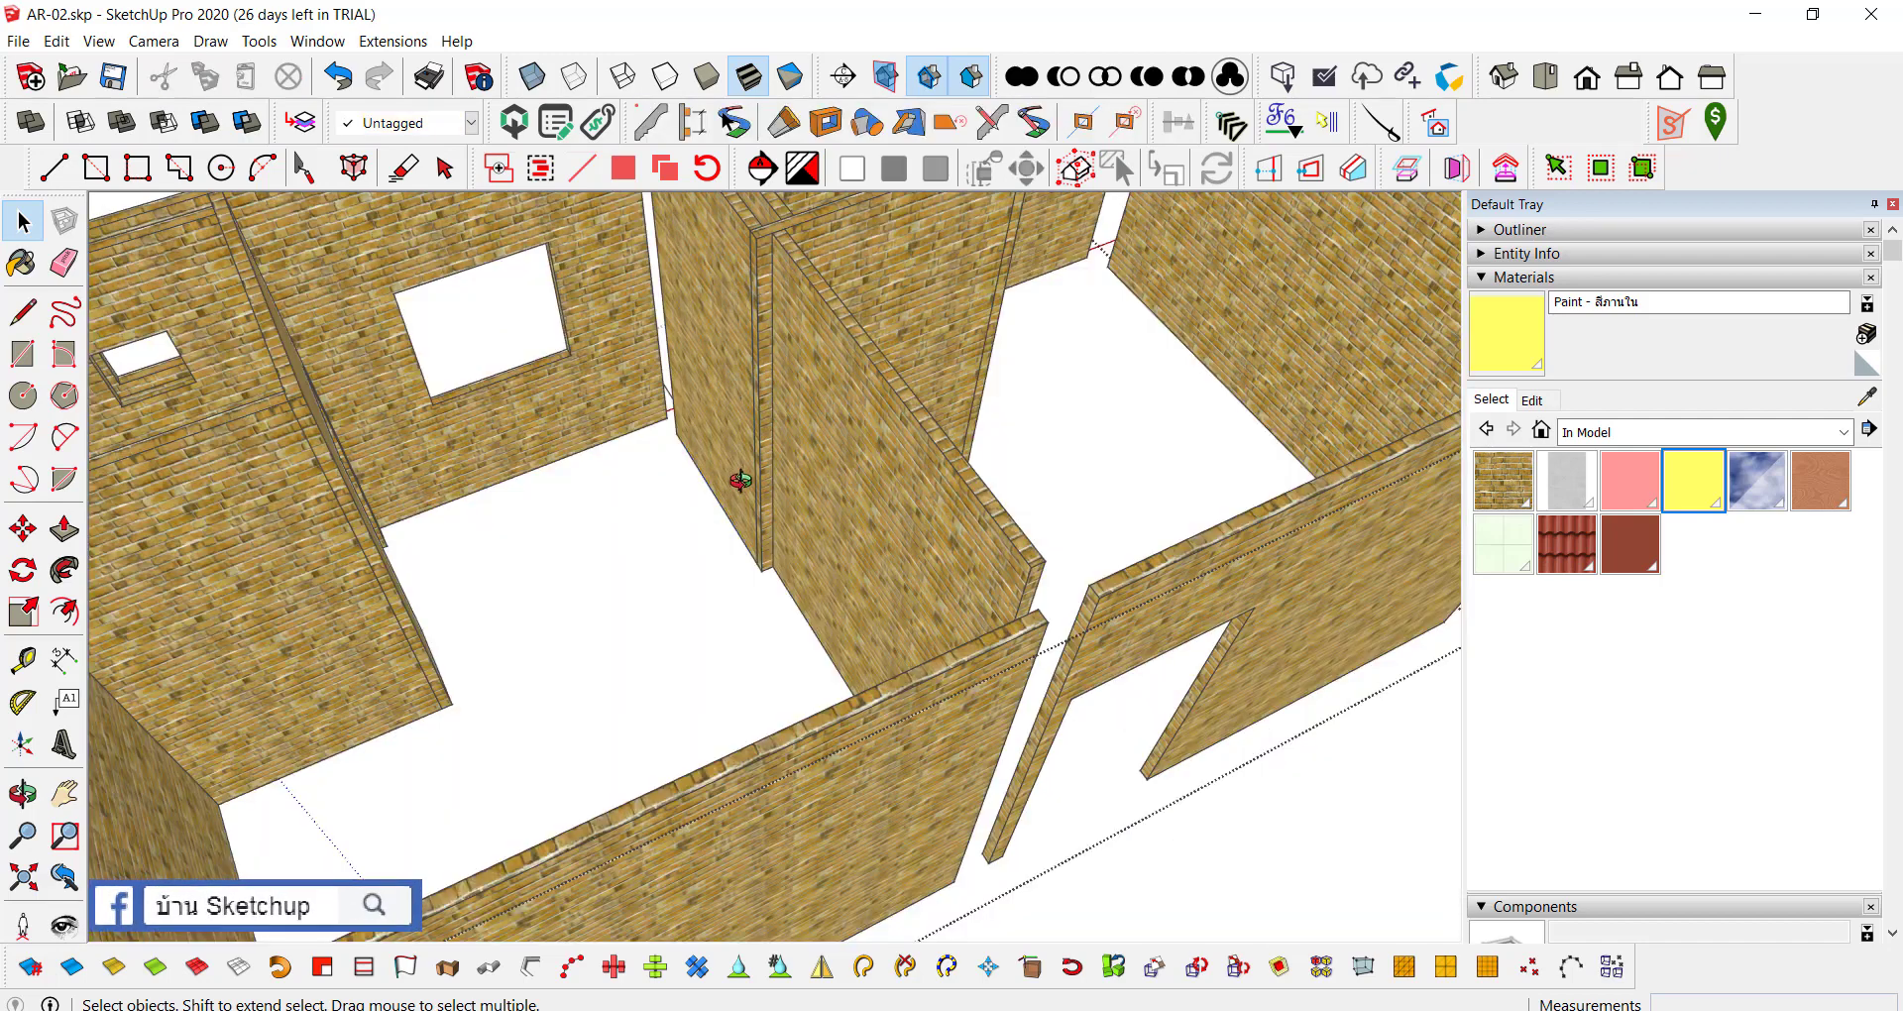
{"action": "scroll", "coordinate": [734, 417], "scroll_direction": "down", "scroll_amount": 5}
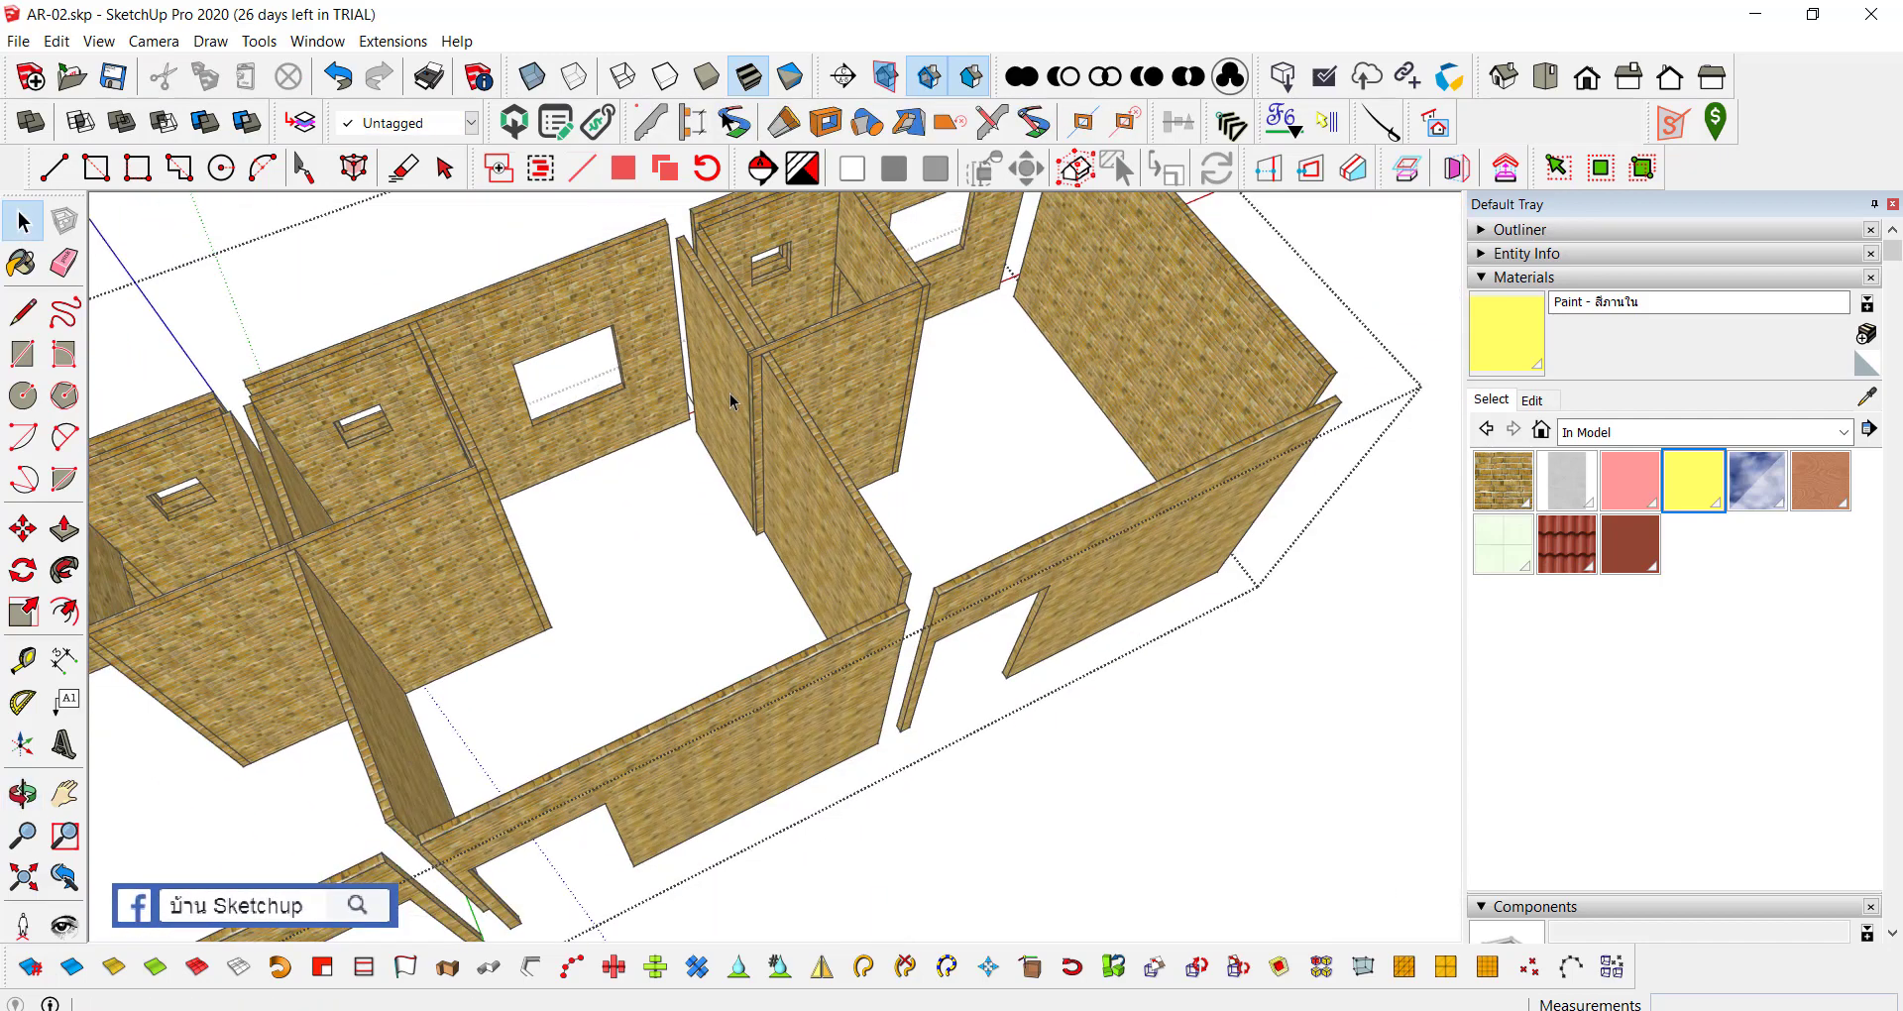
{"action": "scroll", "coordinate": [730, 377], "scroll_direction": "up", "scroll_amount": 5}
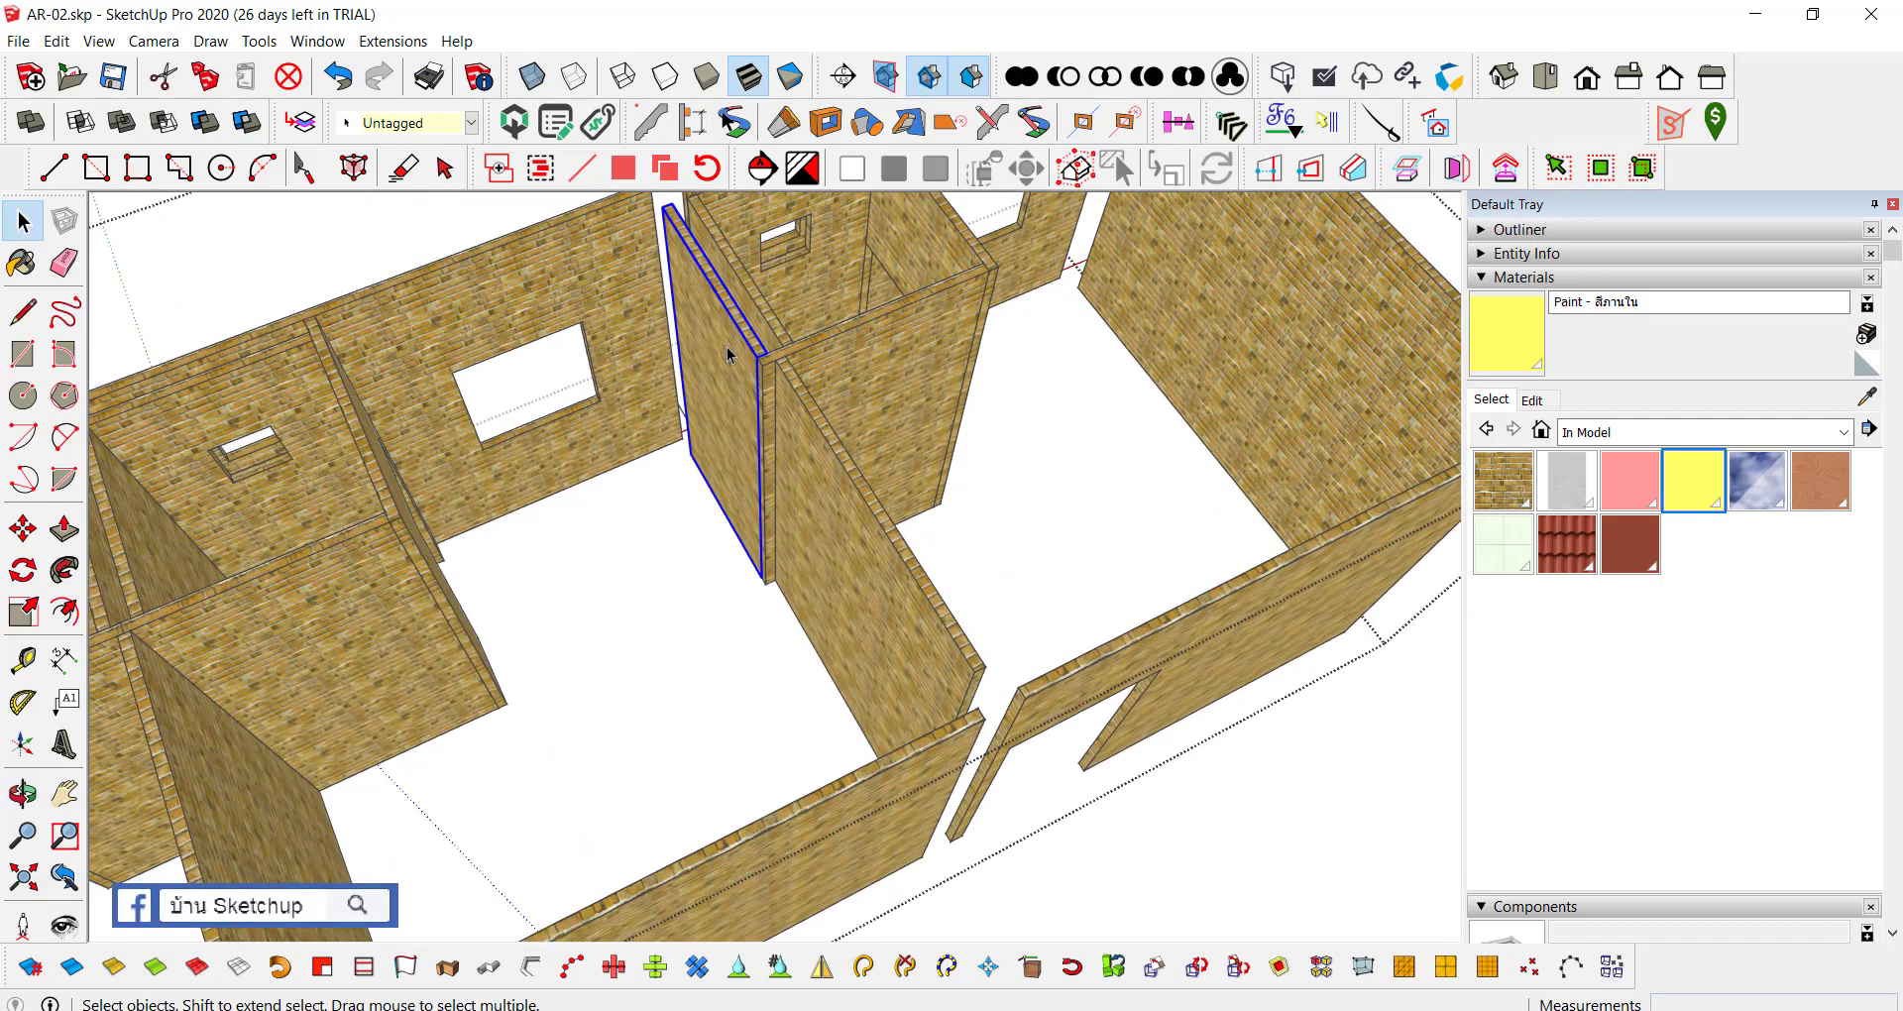
{"action": "scroll", "coordinate": [729, 354], "scroll_direction": "down", "scroll_amount": 5}
{"action": "scroll", "coordinate": [753, 347], "scroll_direction": "up", "scroll_amount": 5}
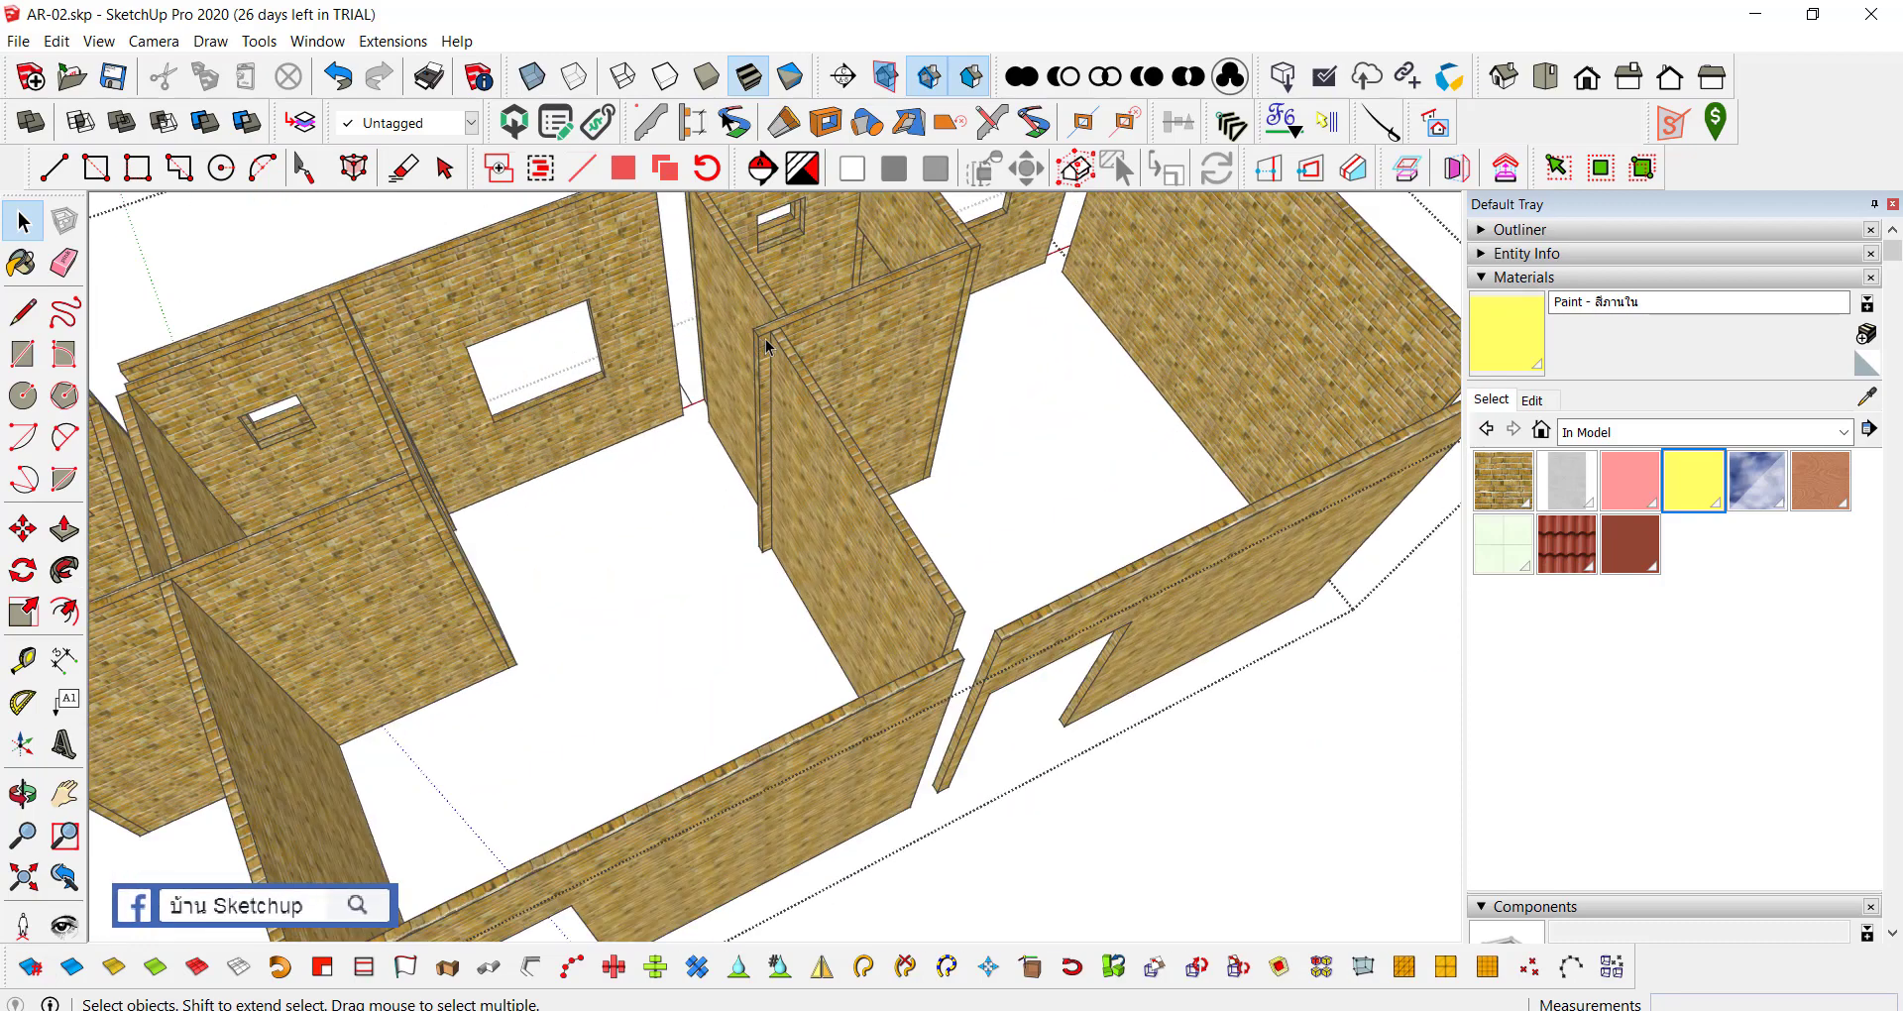
{"action": "left_click", "coordinate": [766, 342]}
{"action": "scroll", "coordinate": [767, 342], "scroll_direction": "up", "scroll_amount": 2}
{"action": "scroll", "coordinate": [769, 347], "scroll_direction": "up", "scroll_amount": 2}
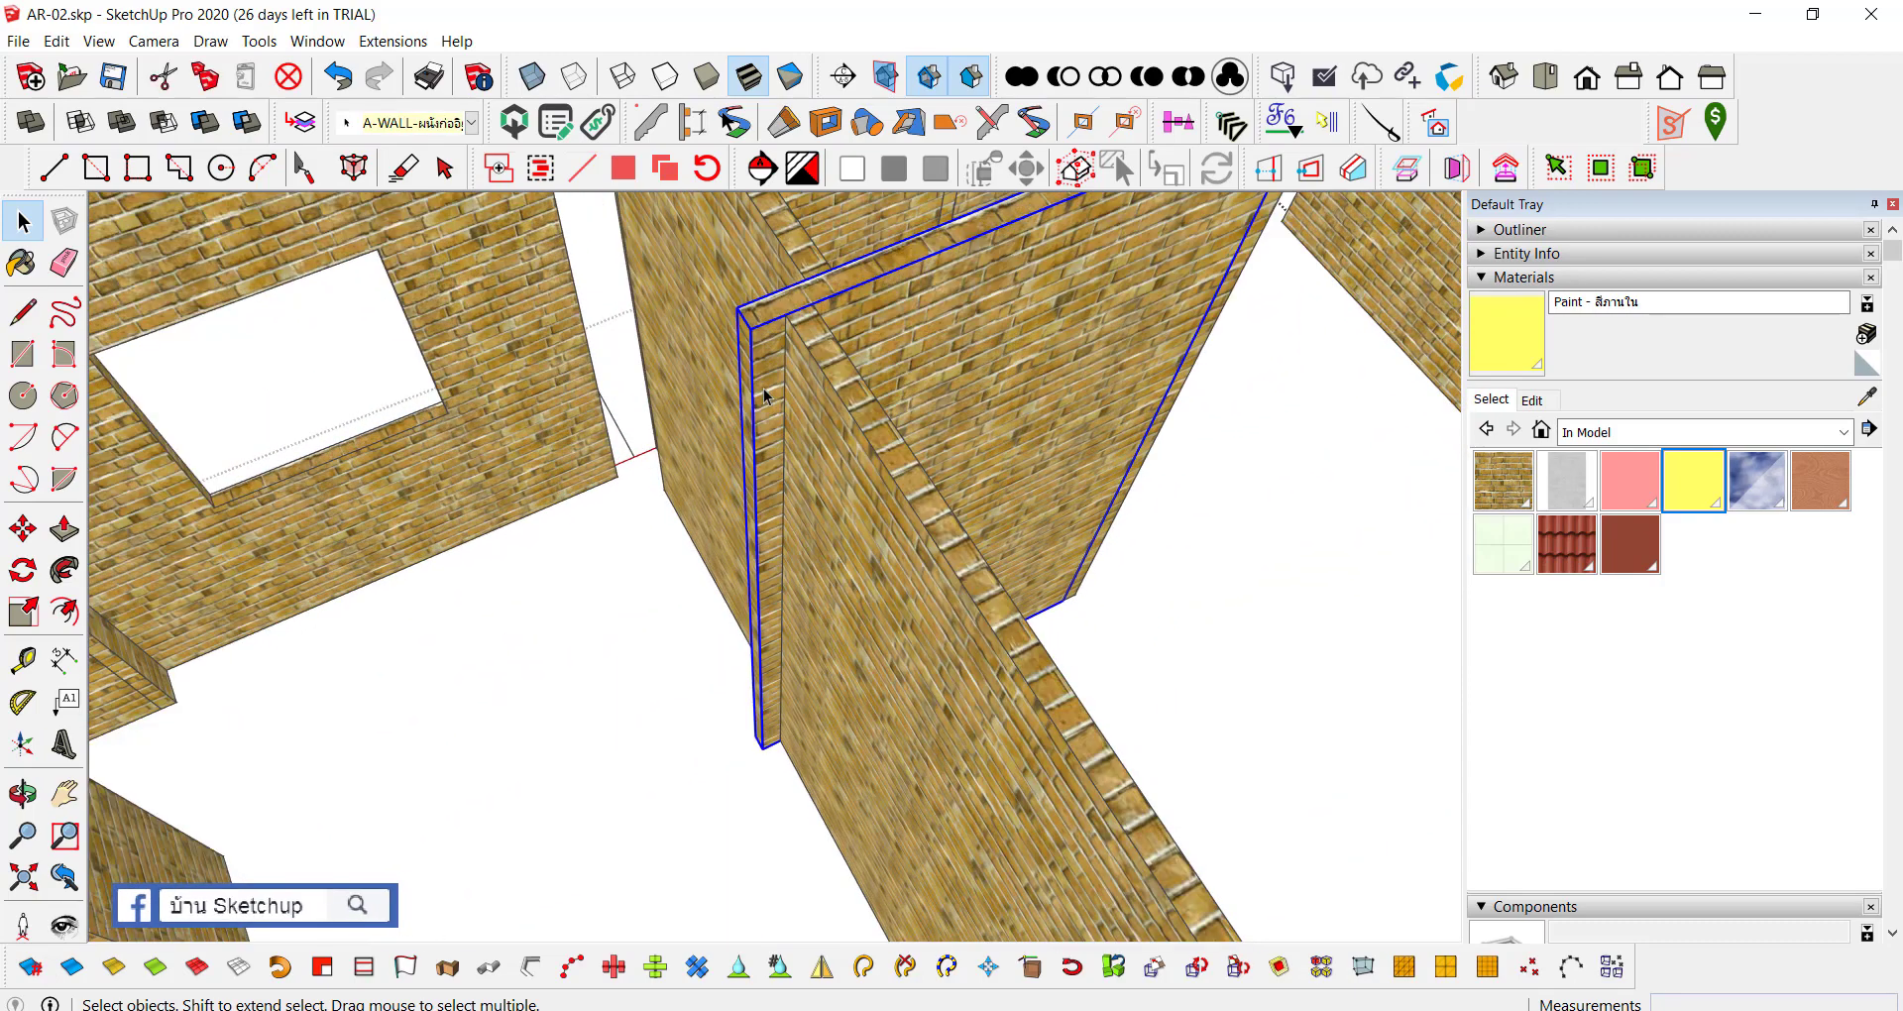
{"action": "scroll", "coordinate": [755, 585], "scroll_direction": "up", "scroll_amount": 1}
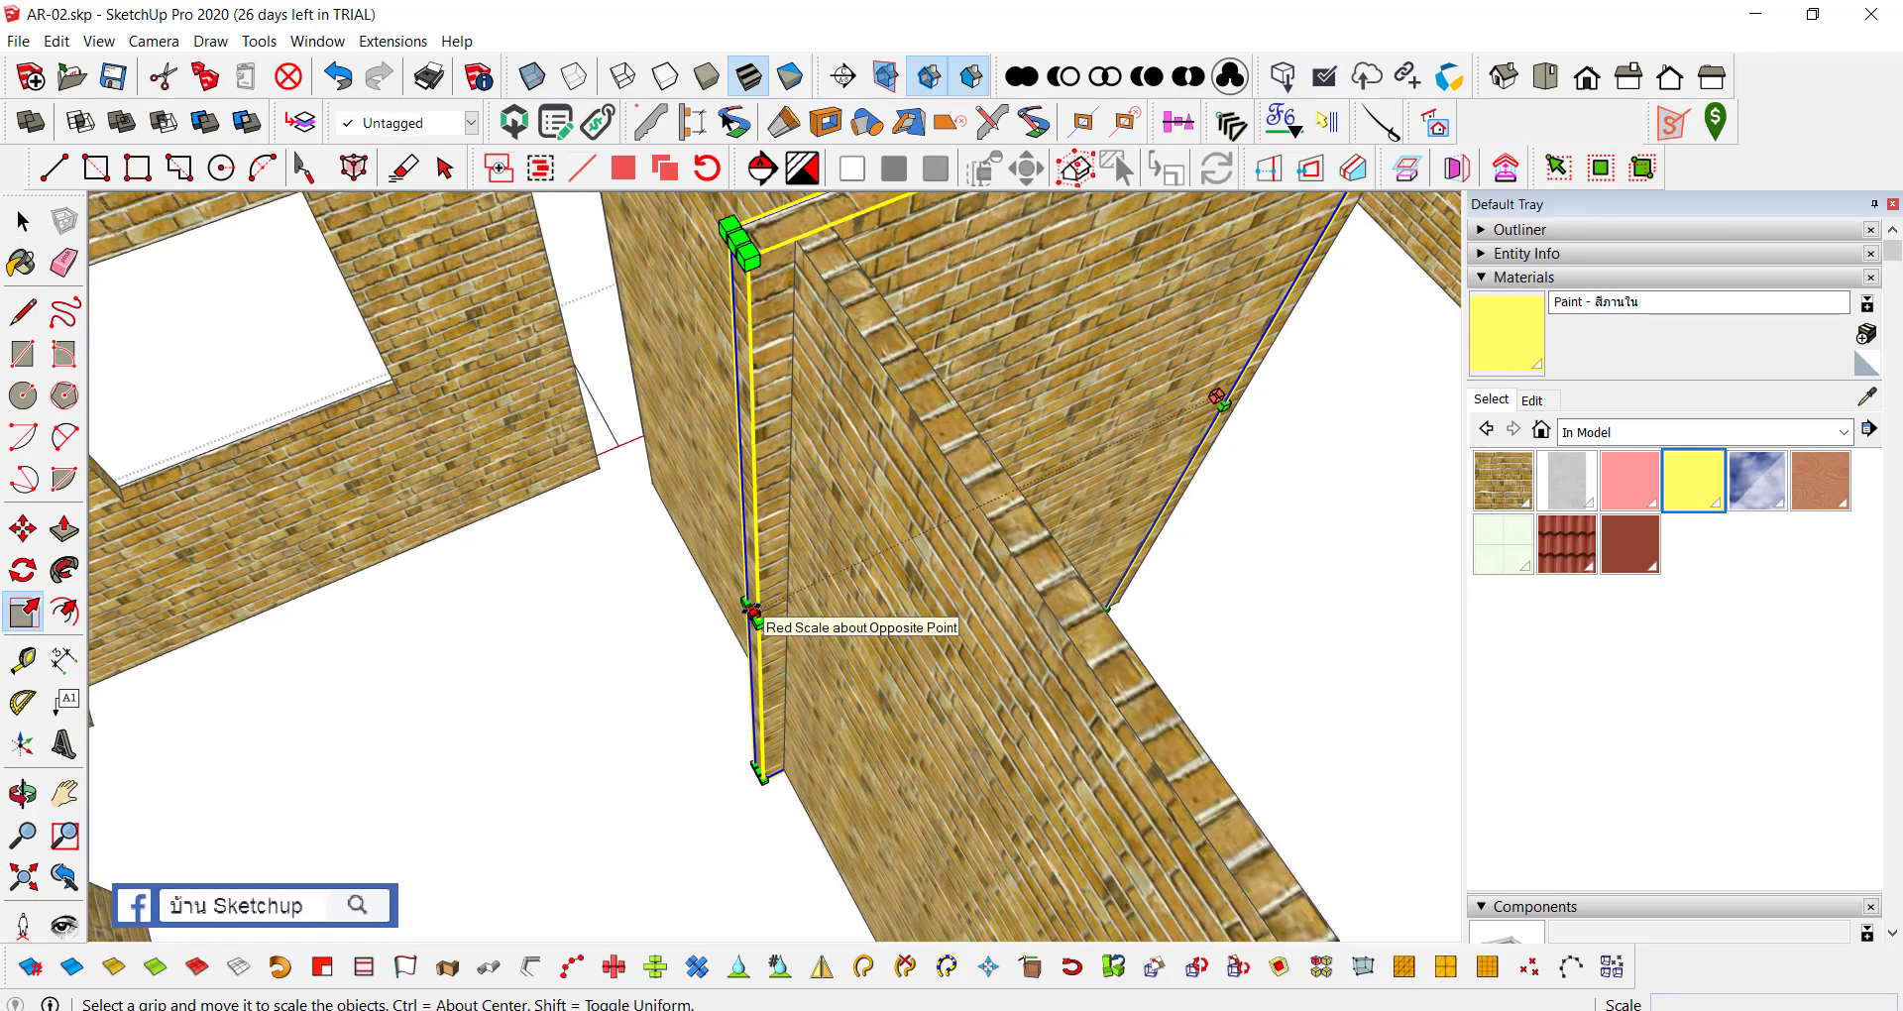
{"action": "mouse_move", "coordinate": [750, 607]}
{"action": "left_mouse_down"}
{"action": "mouse_move", "coordinate": [923, 560]}
{"action": "mouse_move", "coordinate": [935, 506]}
{"action": "left_mouse_up"}
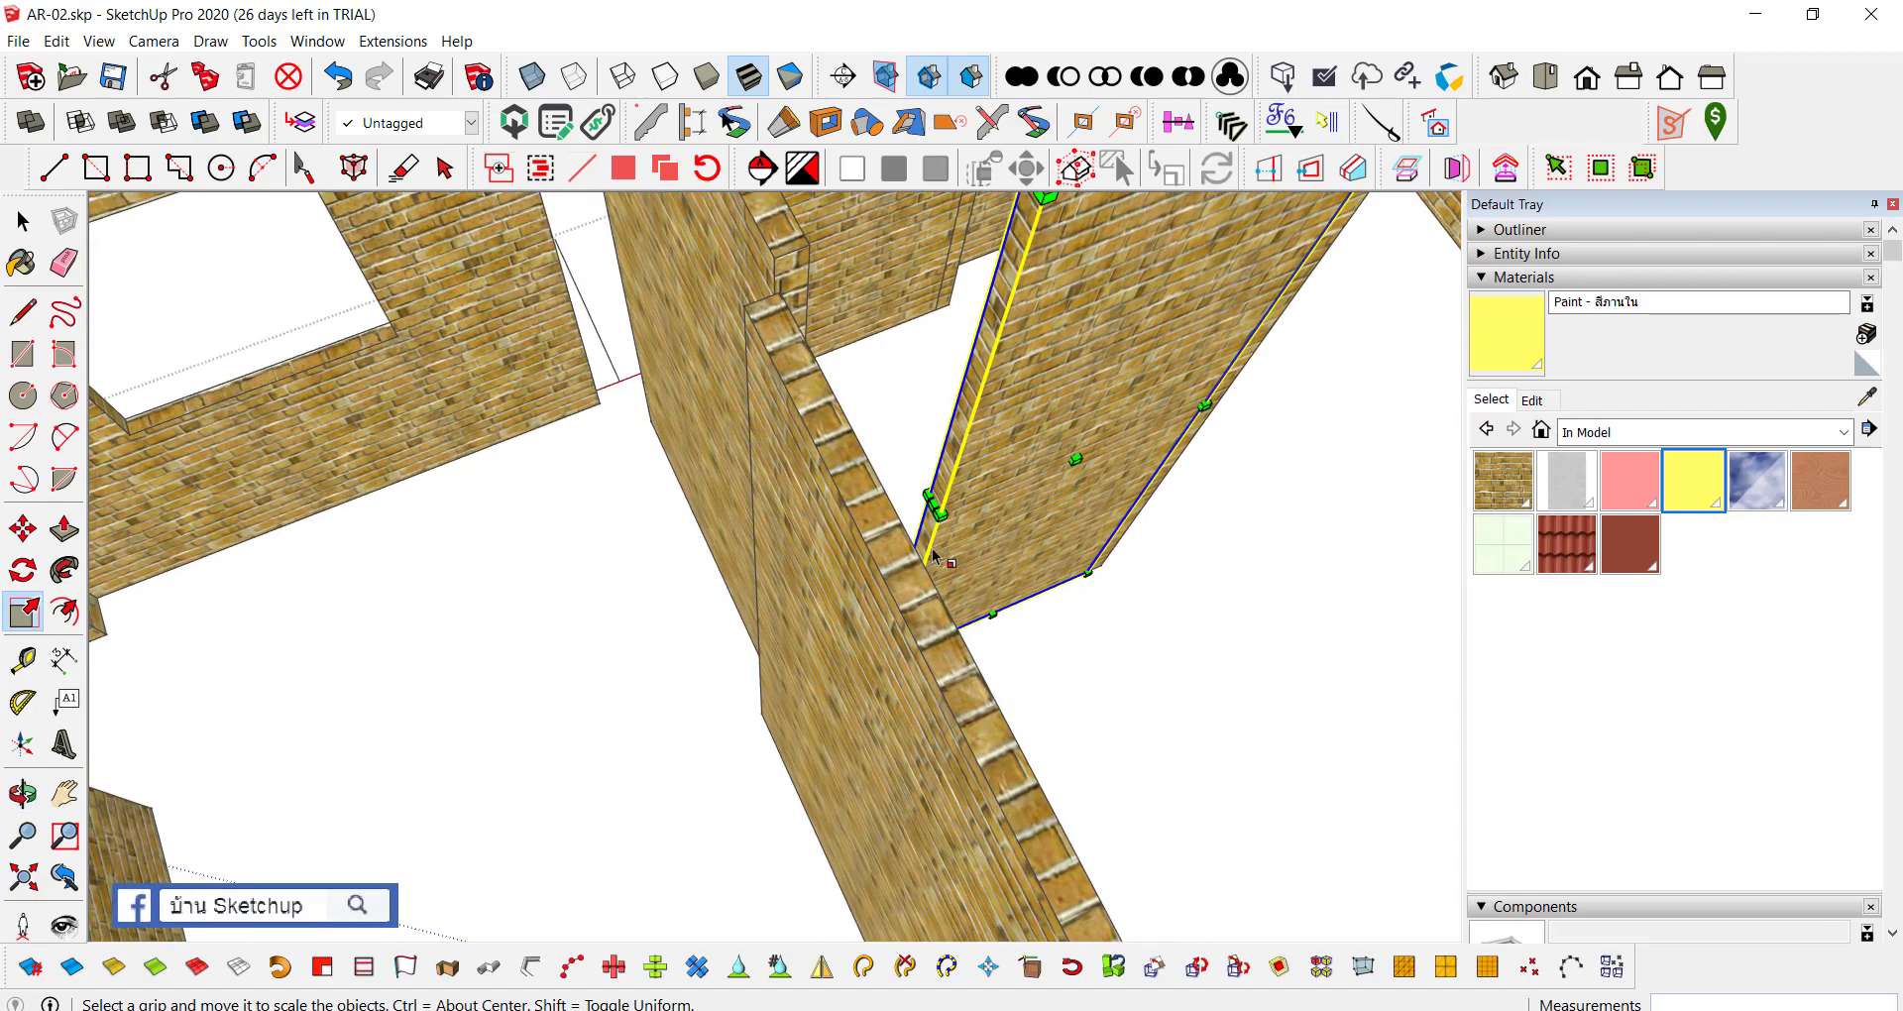
{"action": "mouse_move", "coordinate": [936, 495]}
{"action": "middle_mouse_down"}
{"action": "mouse_move", "coordinate": [639, 515]}
{"action": "mouse_move", "coordinate": [700, 563]}
{"action": "middle_mouse_up"}
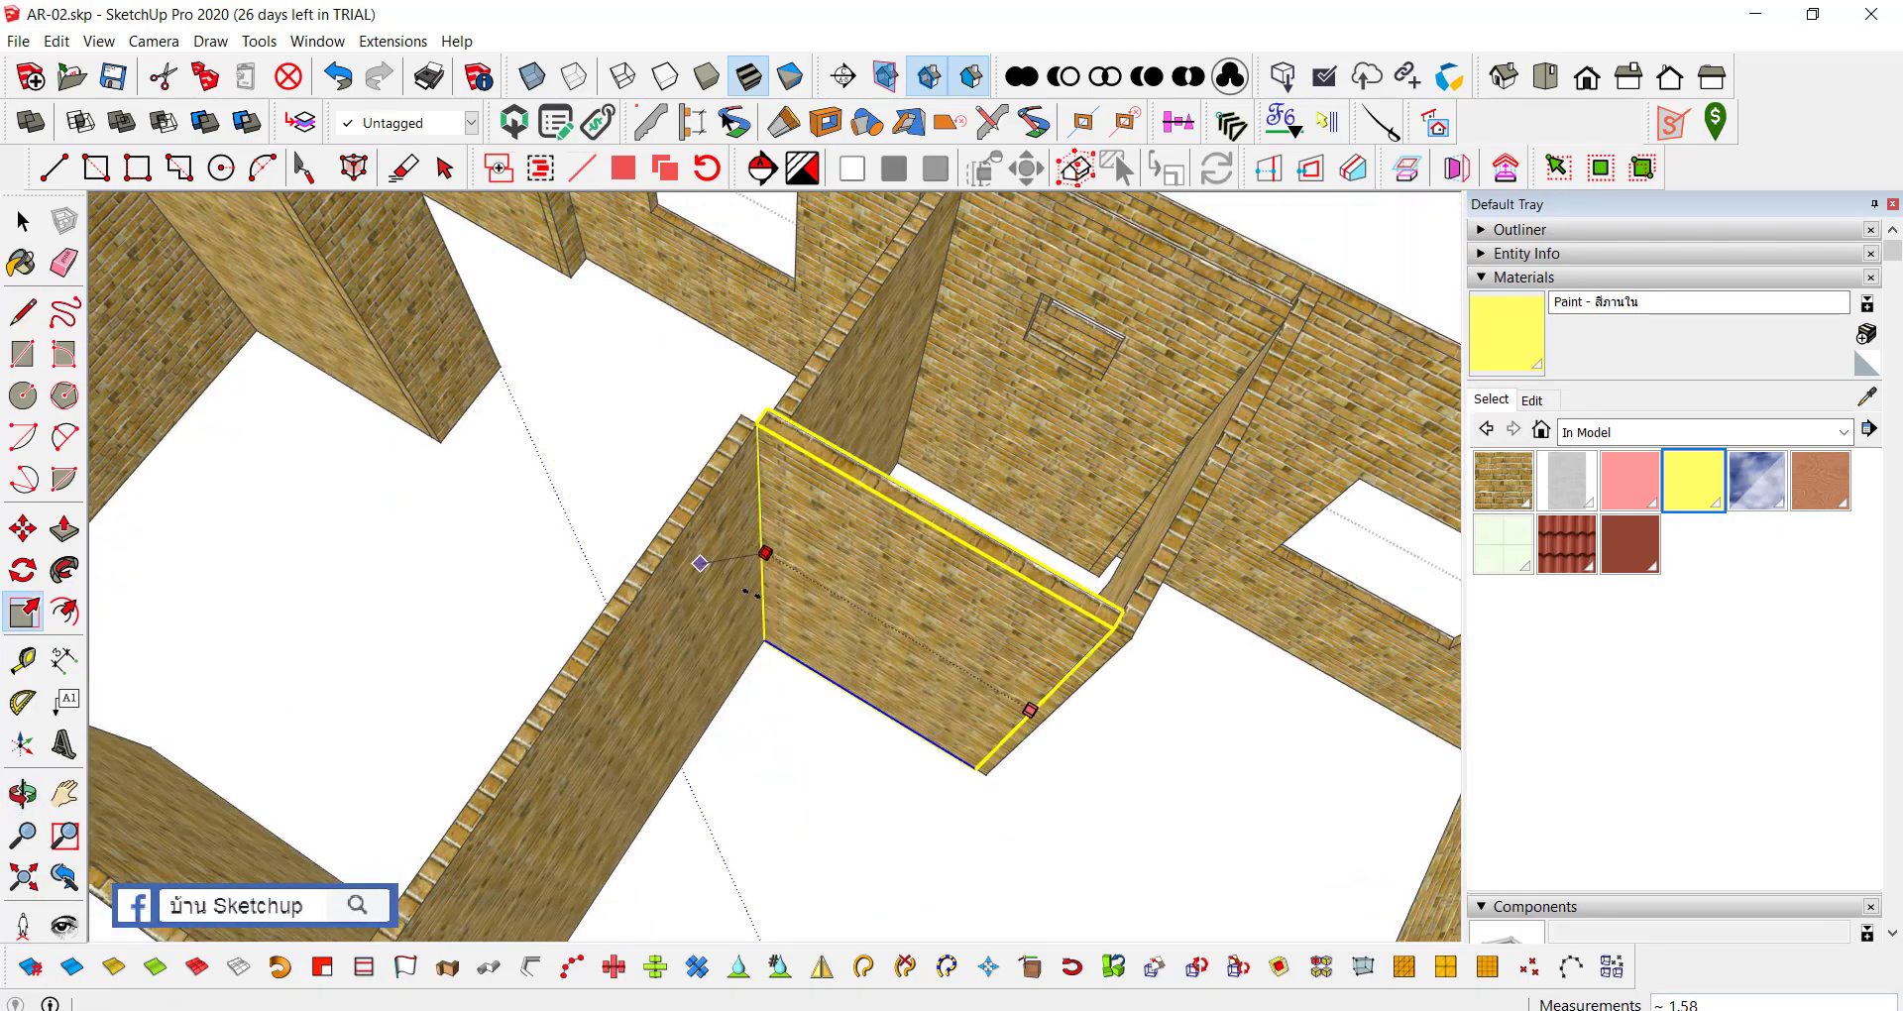
{"action": "left_click_drag", "start_coordinate": [702, 560], "coordinate": [667, 529]}
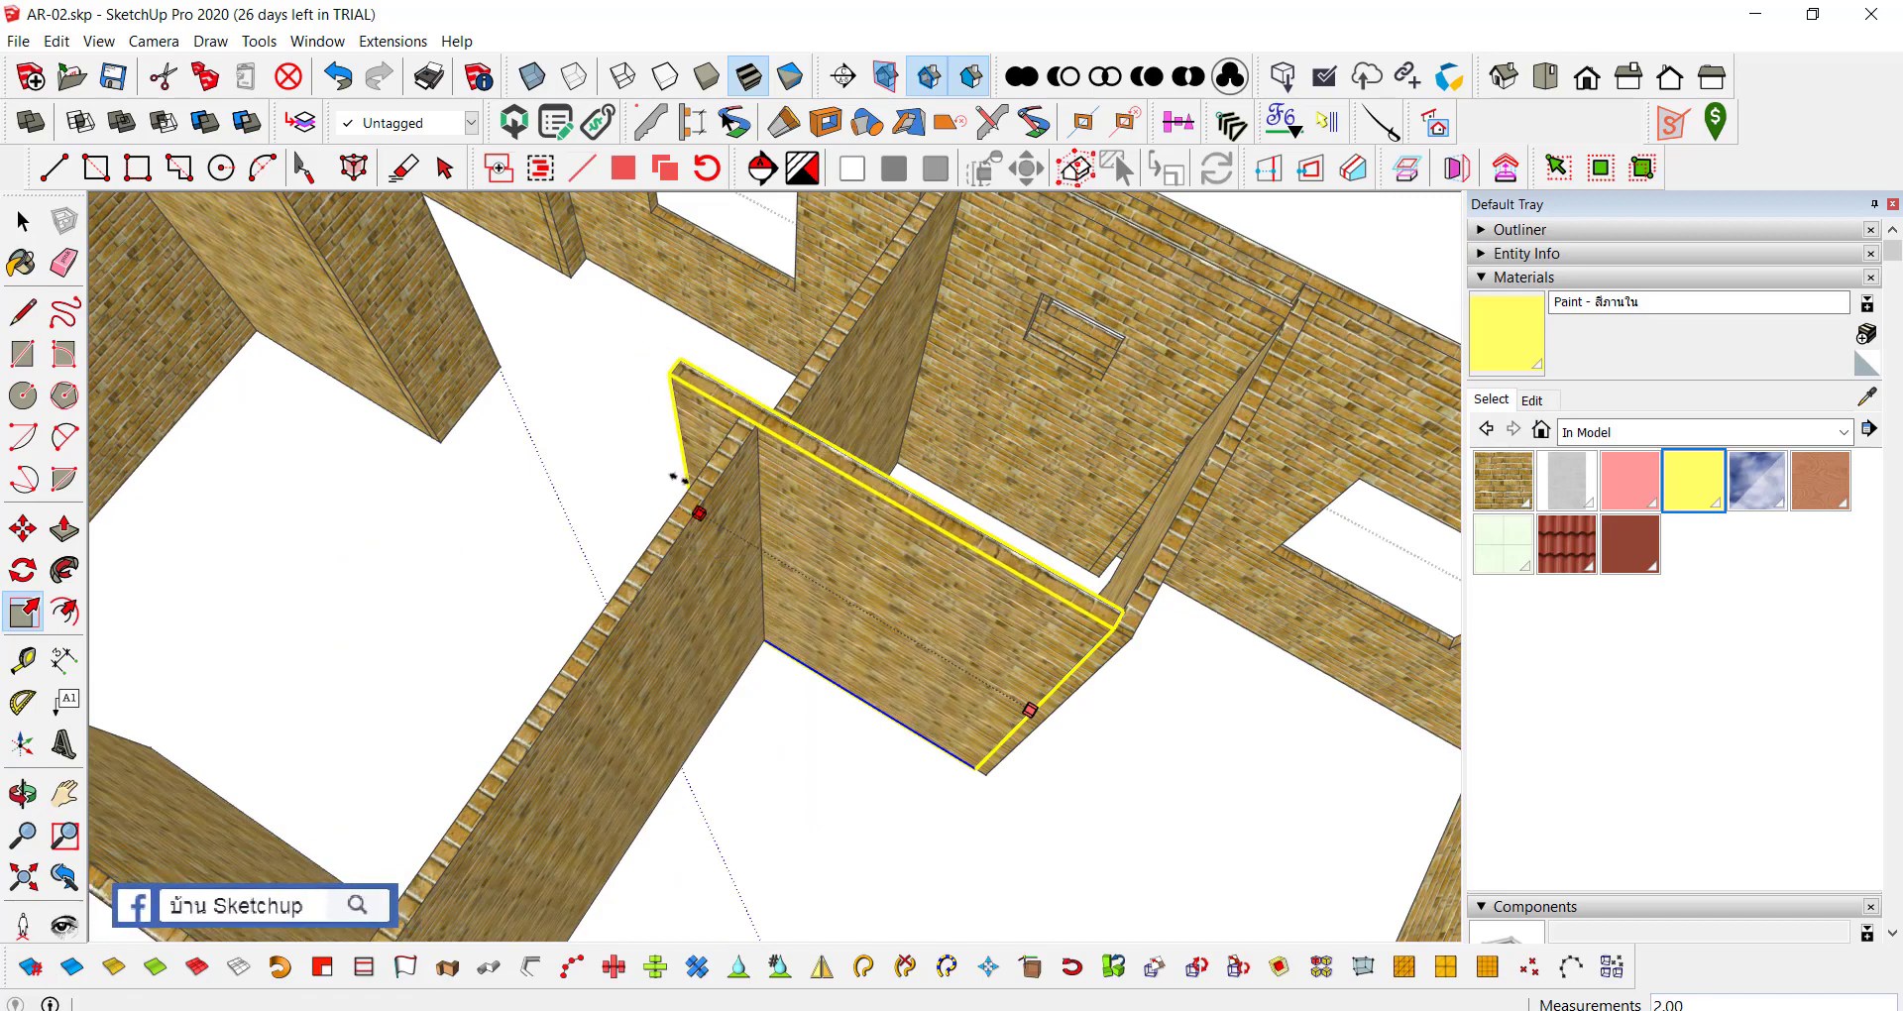
{"action": "middle_click_drag", "start_coordinate": [677, 477], "coordinate": [742, 335]}
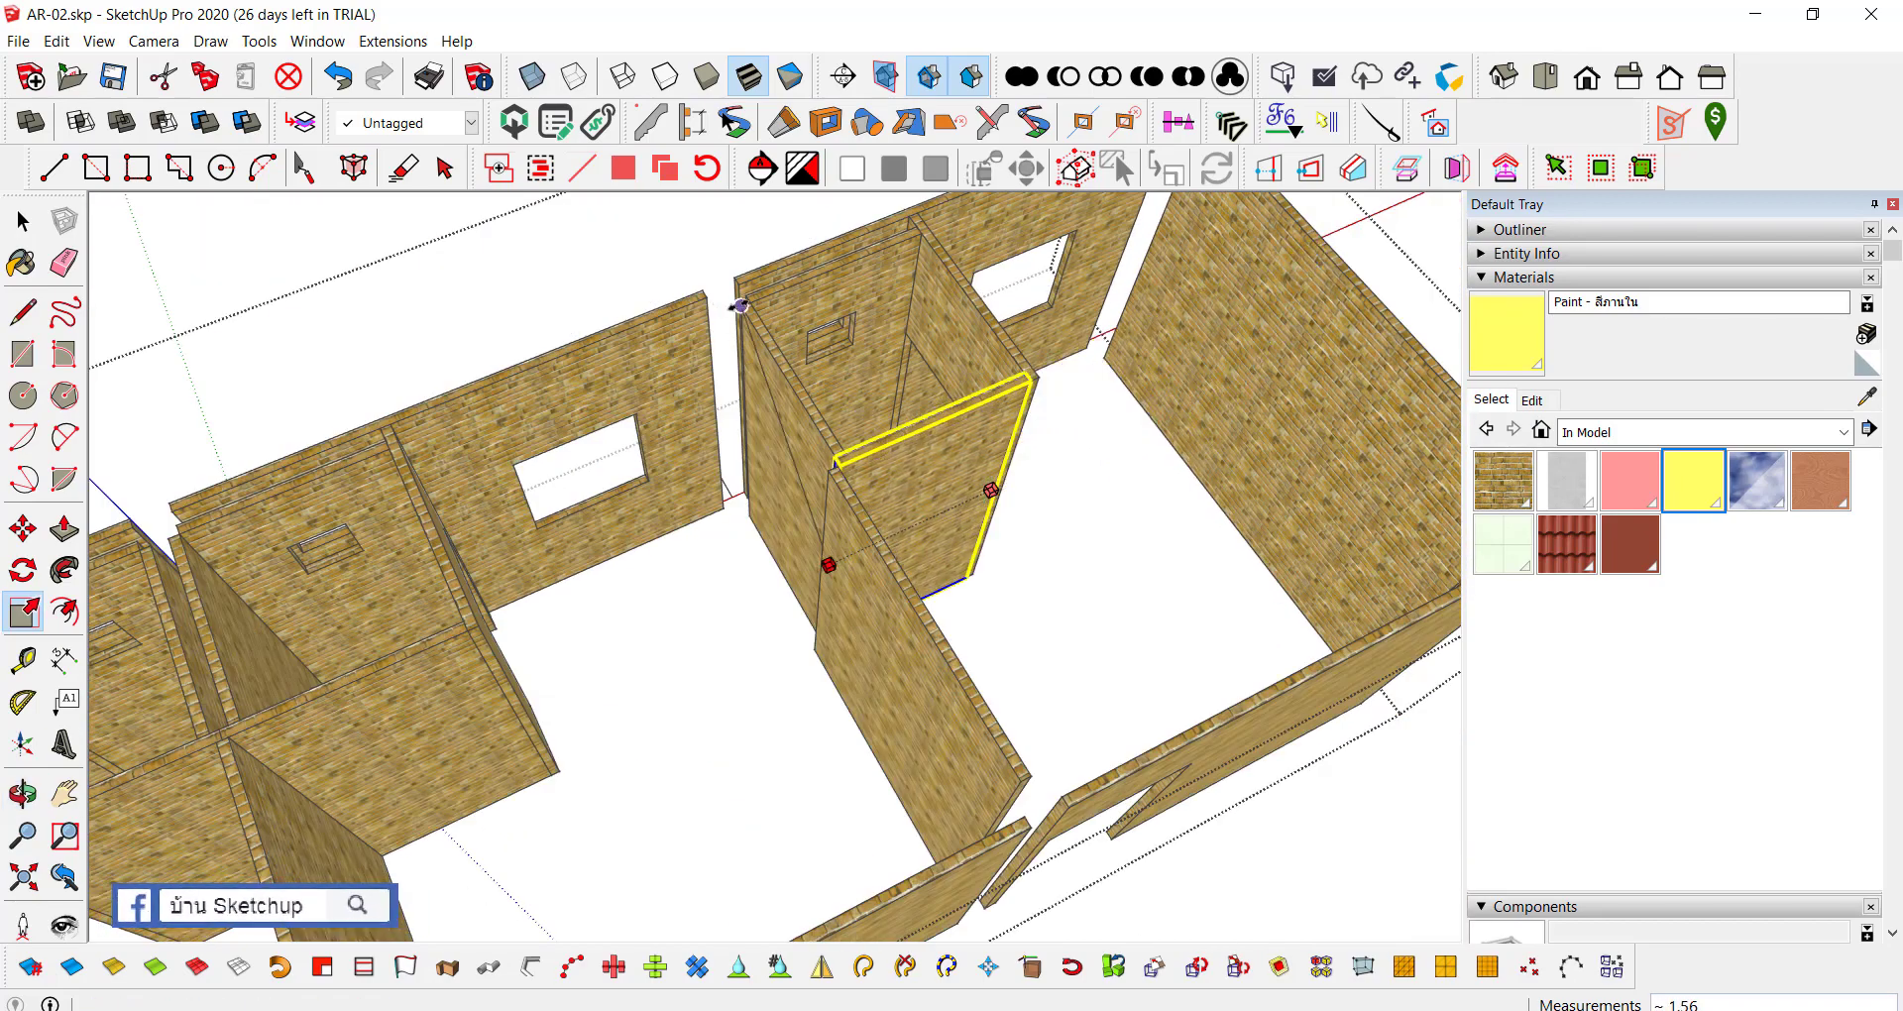
{"action": "scroll", "coordinate": [739, 305], "scroll_direction": "up", "scroll_amount": 2}
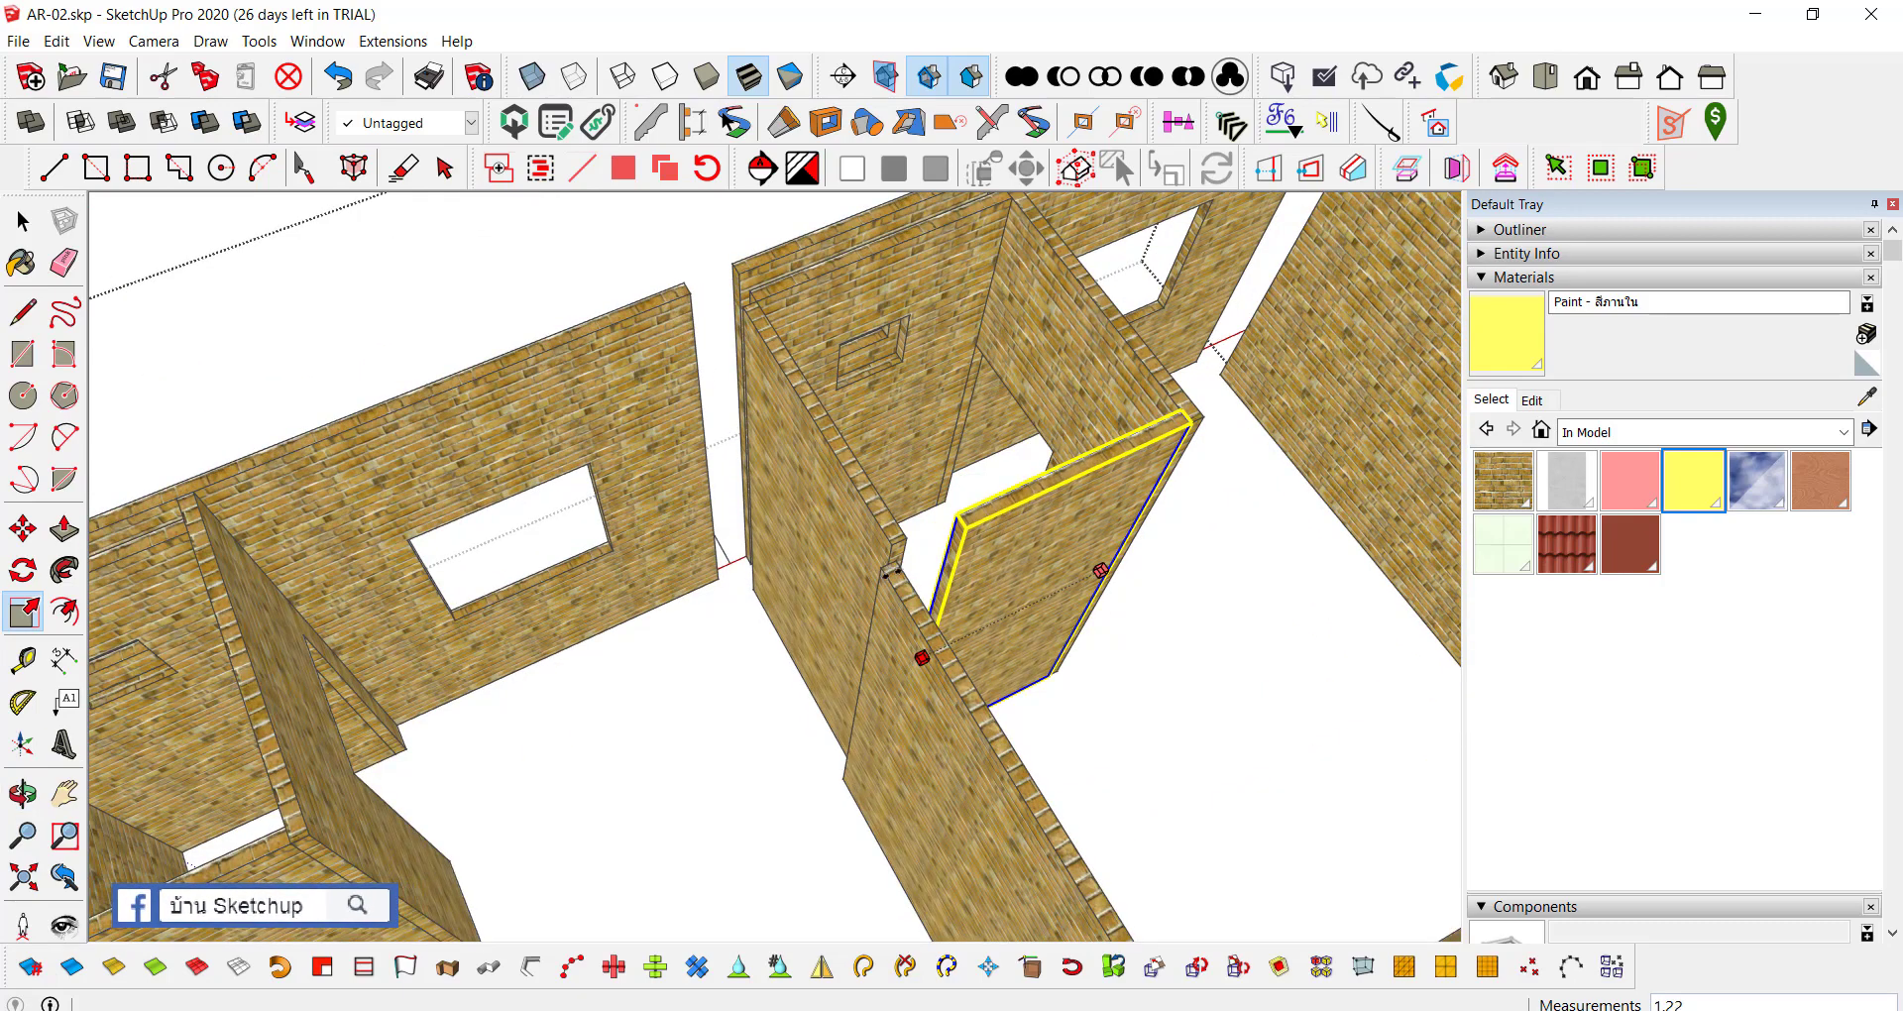
{"action": "mouse_move", "coordinate": [814, 605]}
{"action": "middle_mouse_down"}
{"action": "mouse_move", "coordinate": [887, 573]}
{"action": "mouse_move", "coordinate": [870, 626]}
{"action": "mouse_move", "coordinate": [842, 639]}
{"action": "middle_mouse_up"}
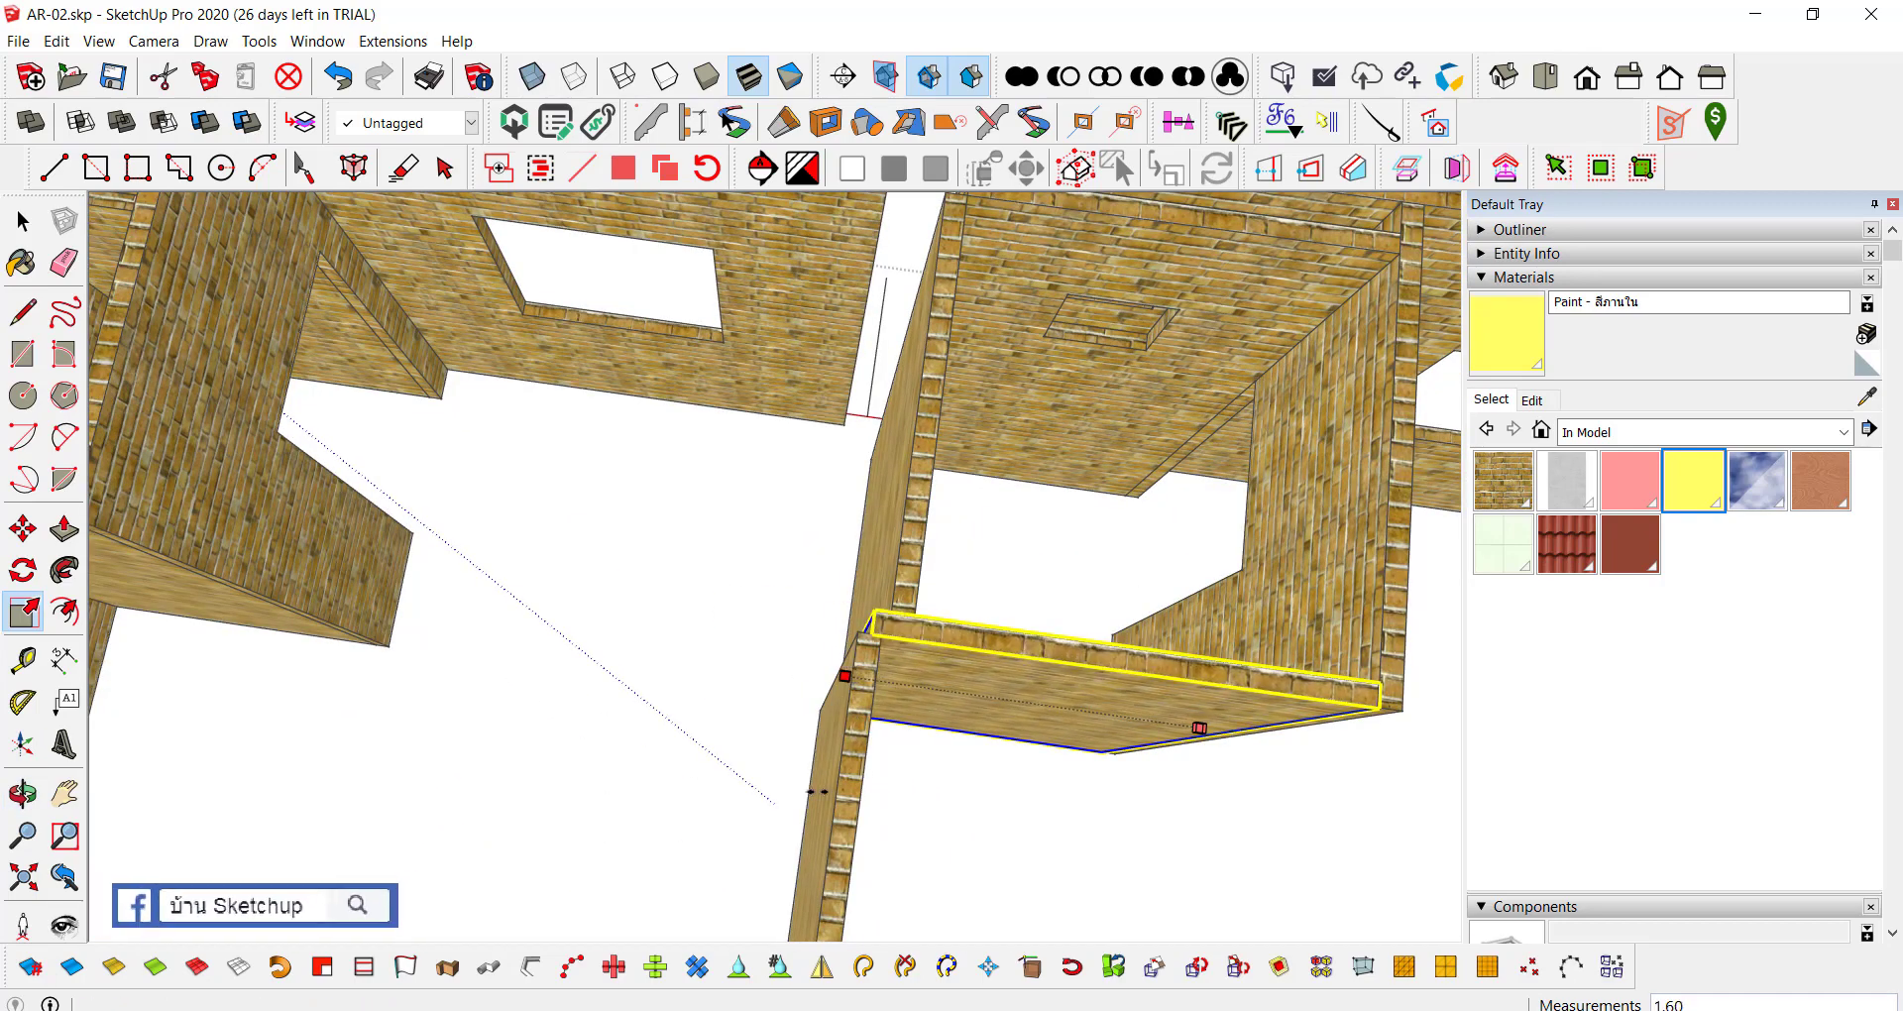
{"action": "scroll", "coordinate": [818, 790], "scroll_direction": "up", "scroll_amount": 2}
{"action": "scroll", "coordinate": [823, 789], "scroll_direction": "up", "scroll_amount": 1}
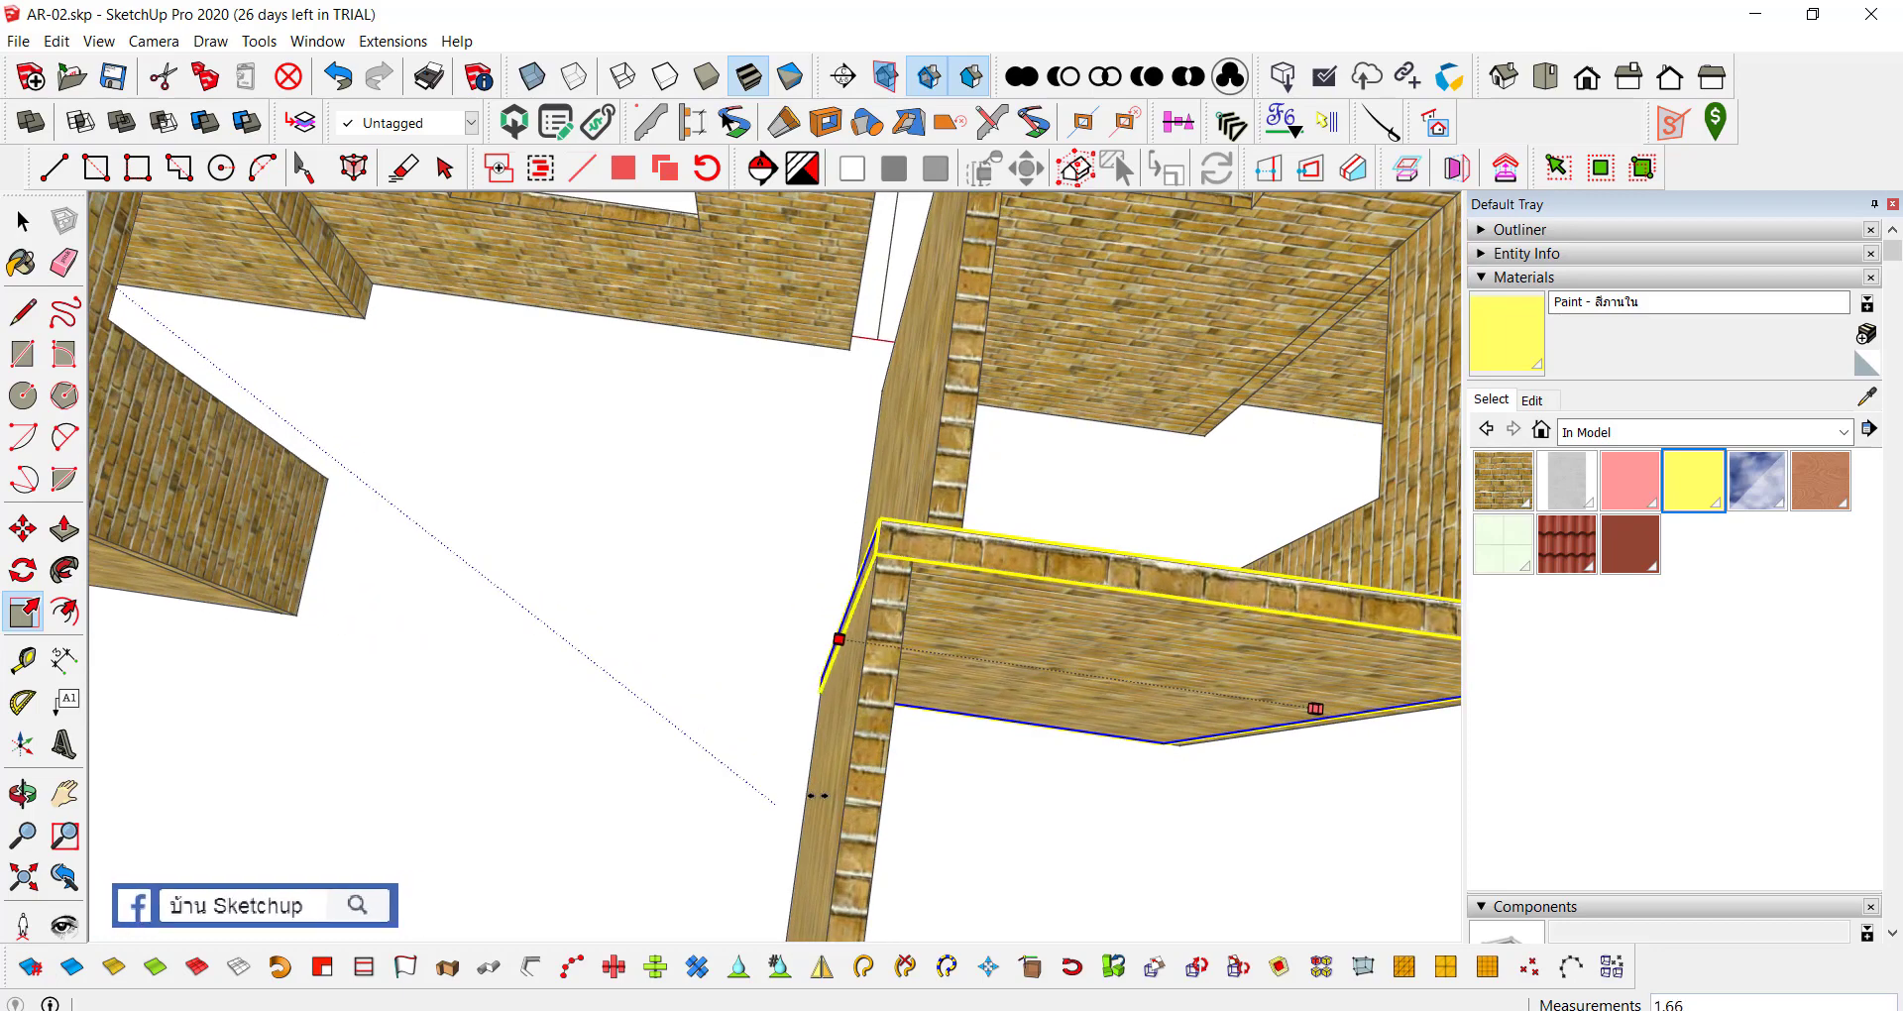
{"action": "scroll", "coordinate": [817, 795], "scroll_direction": "down", "scroll_amount": 3}
{"action": "middle_click_drag", "start_coordinate": [829, 582], "coordinate": [833, 545]}
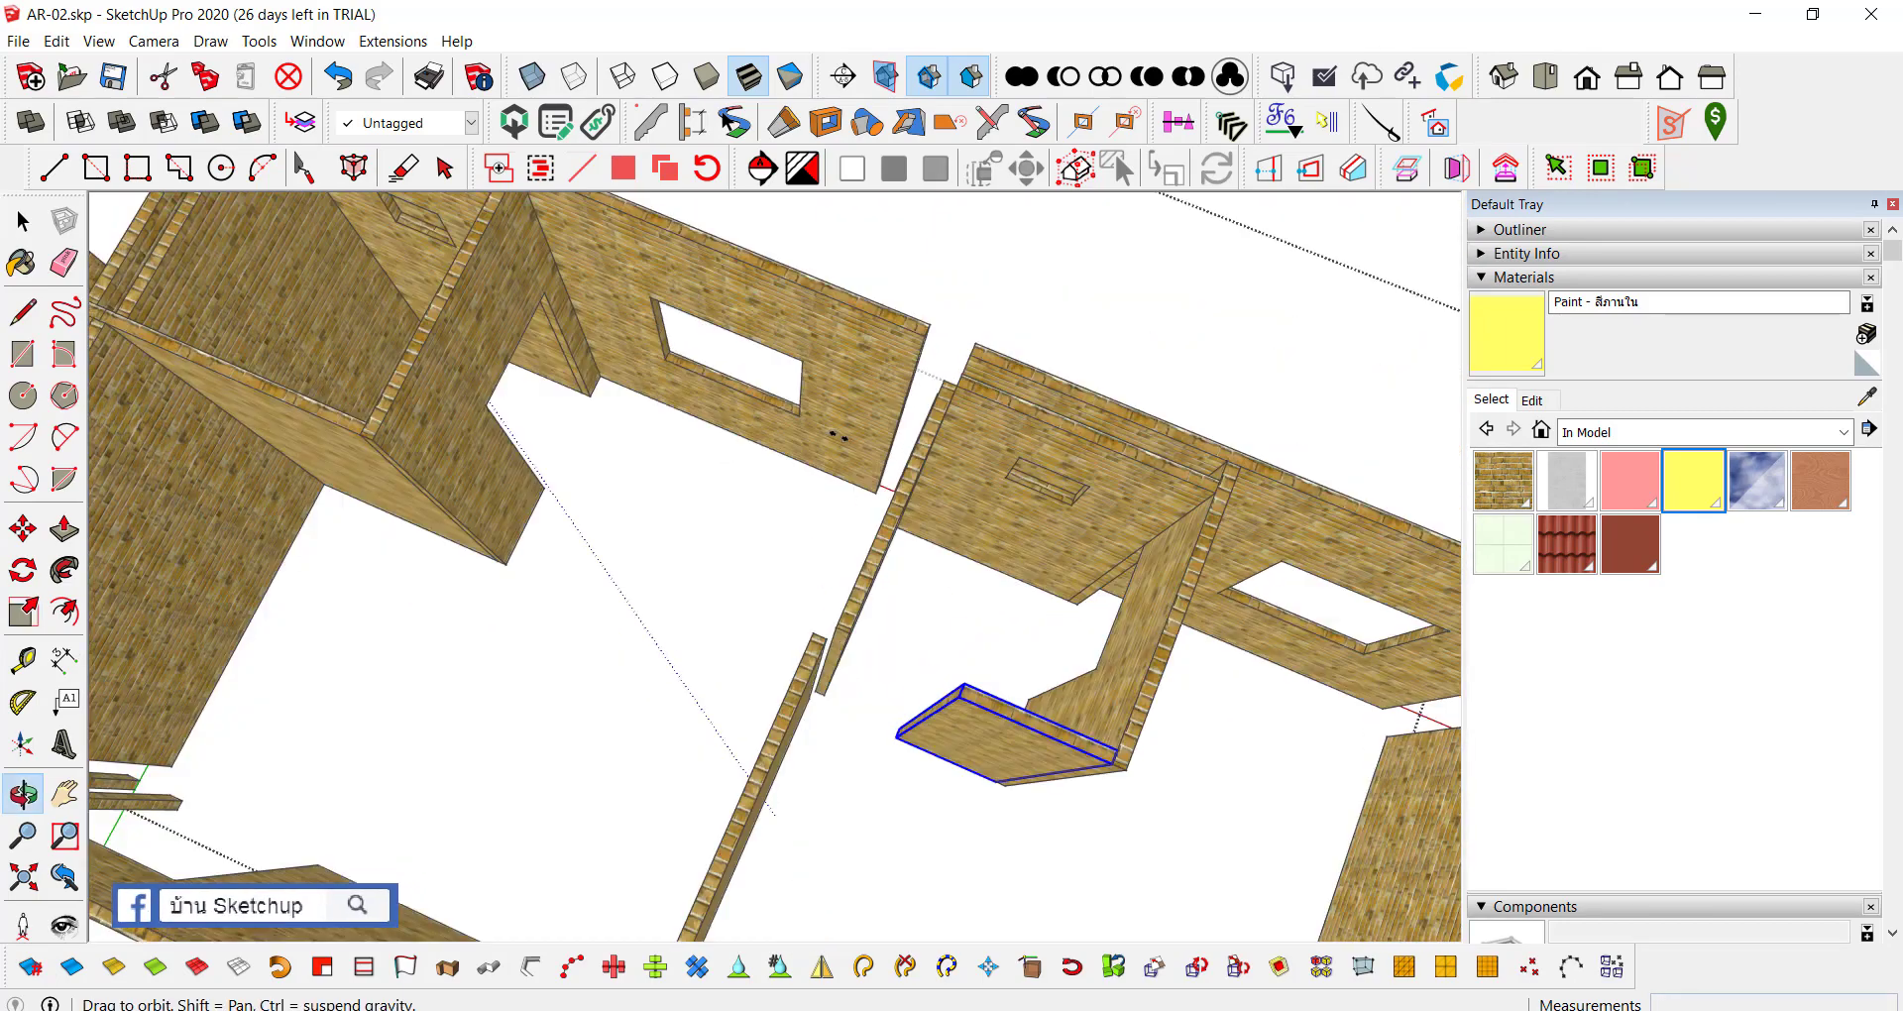
{"action": "scroll", "coordinate": [833, 544], "scroll_direction": "down", "scroll_amount": 3}
{"action": "scroll", "coordinate": [729, 666], "scroll_direction": "up", "scroll_amount": 5}
{"action": "scroll", "coordinate": [737, 661], "scroll_direction": "up", "scroll_amount": 1}
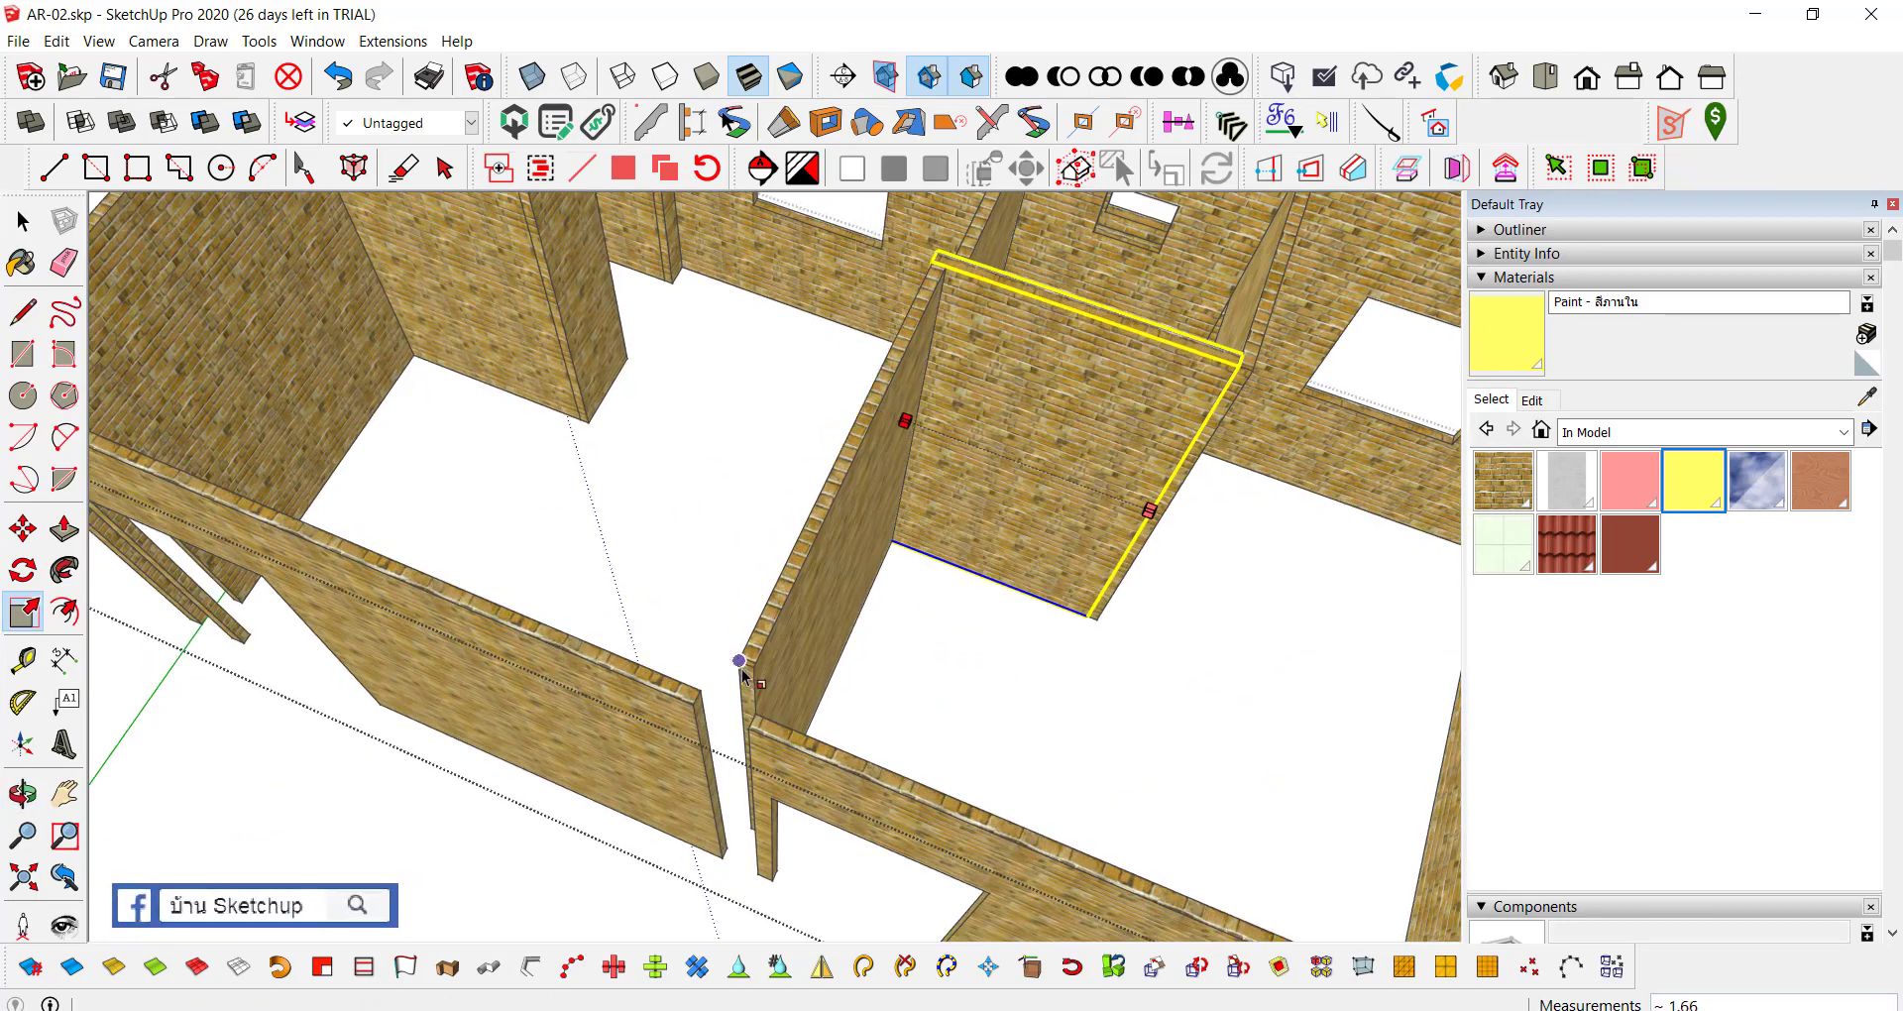
{"action": "scroll", "coordinate": [738, 661], "scroll_direction": "down", "scroll_amount": 3}
{"action": "scroll", "coordinate": [739, 661], "scroll_direction": "down", "scroll_amount": 2}
{"action": "scroll", "coordinate": [738, 661], "scroll_direction": "down", "scroll_amount": 2}
{"action": "middle_click_drag", "start_coordinate": [873, 555], "coordinate": [875, 595]}
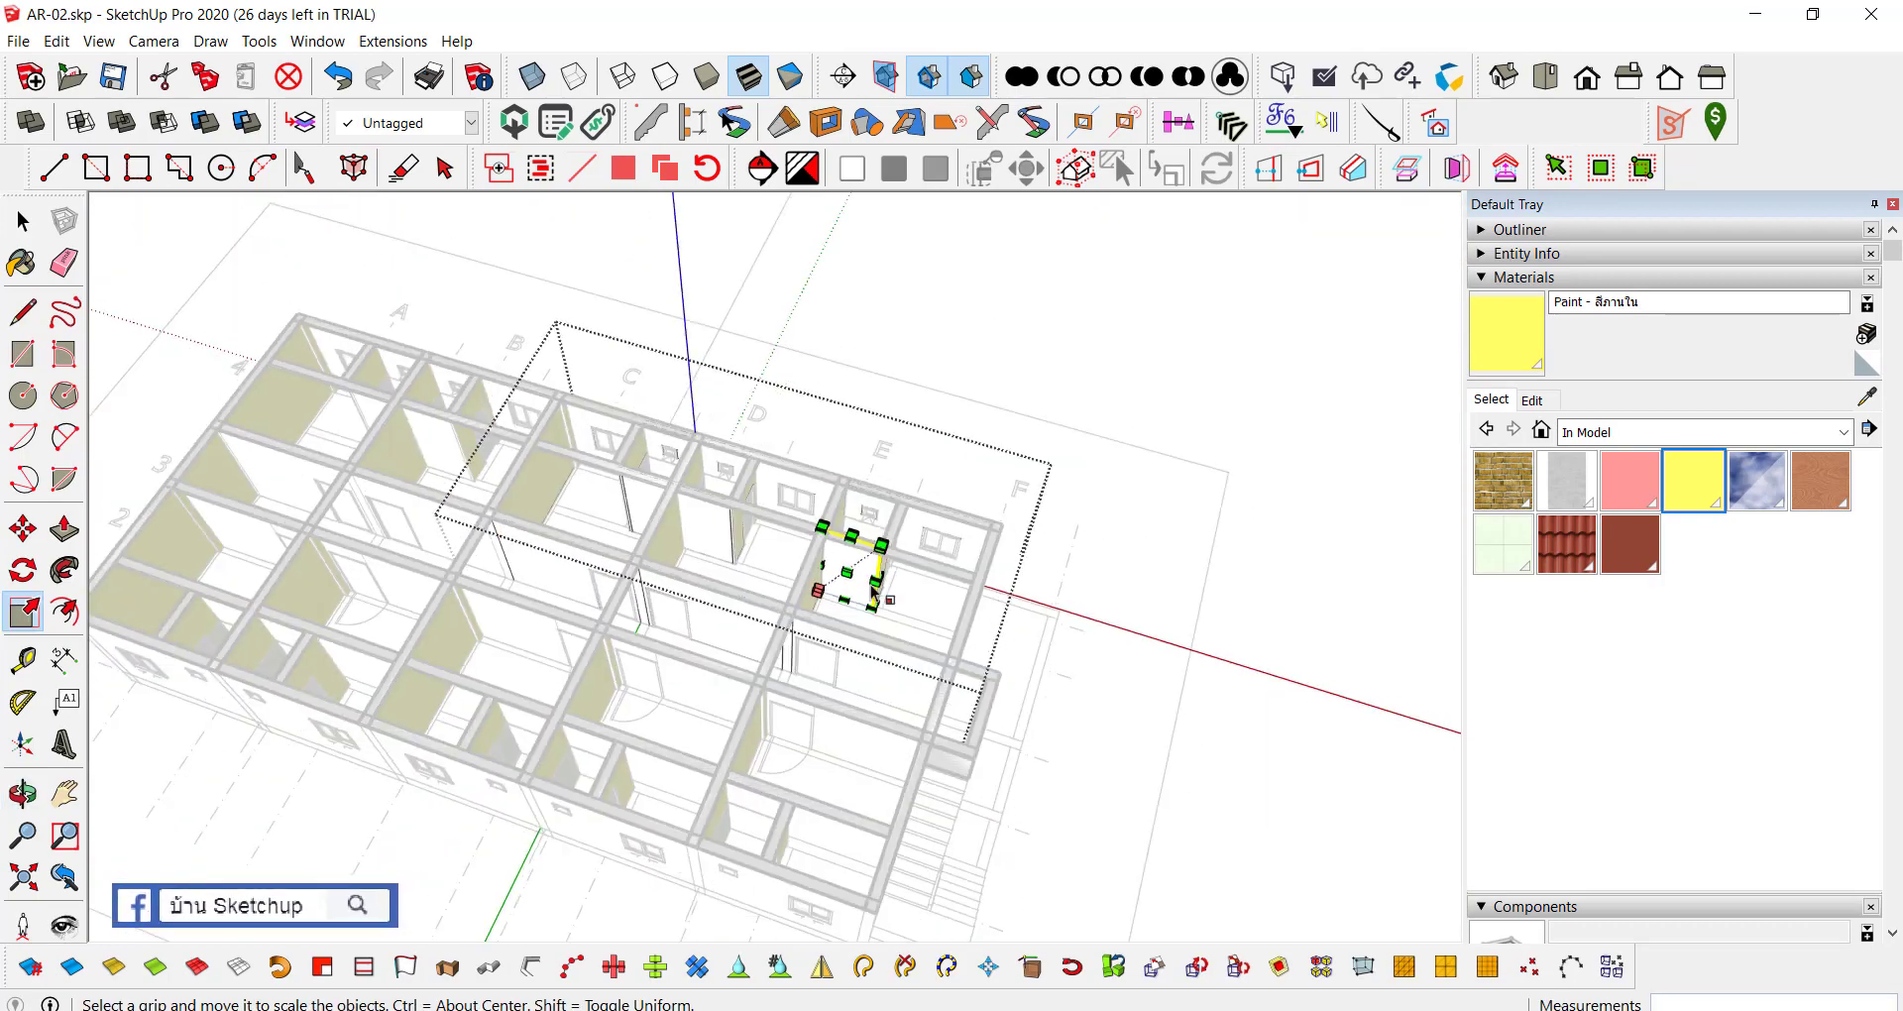
{"action": "key", "text": "space"}
{"action": "scroll", "coordinate": [842, 575], "scroll_direction": "up", "scroll_amount": 3}
Step: Inside the wall group, scale one interior wall by 0.5 to halve its thickness
{"action": "left_click", "coordinate": [899, 453]}
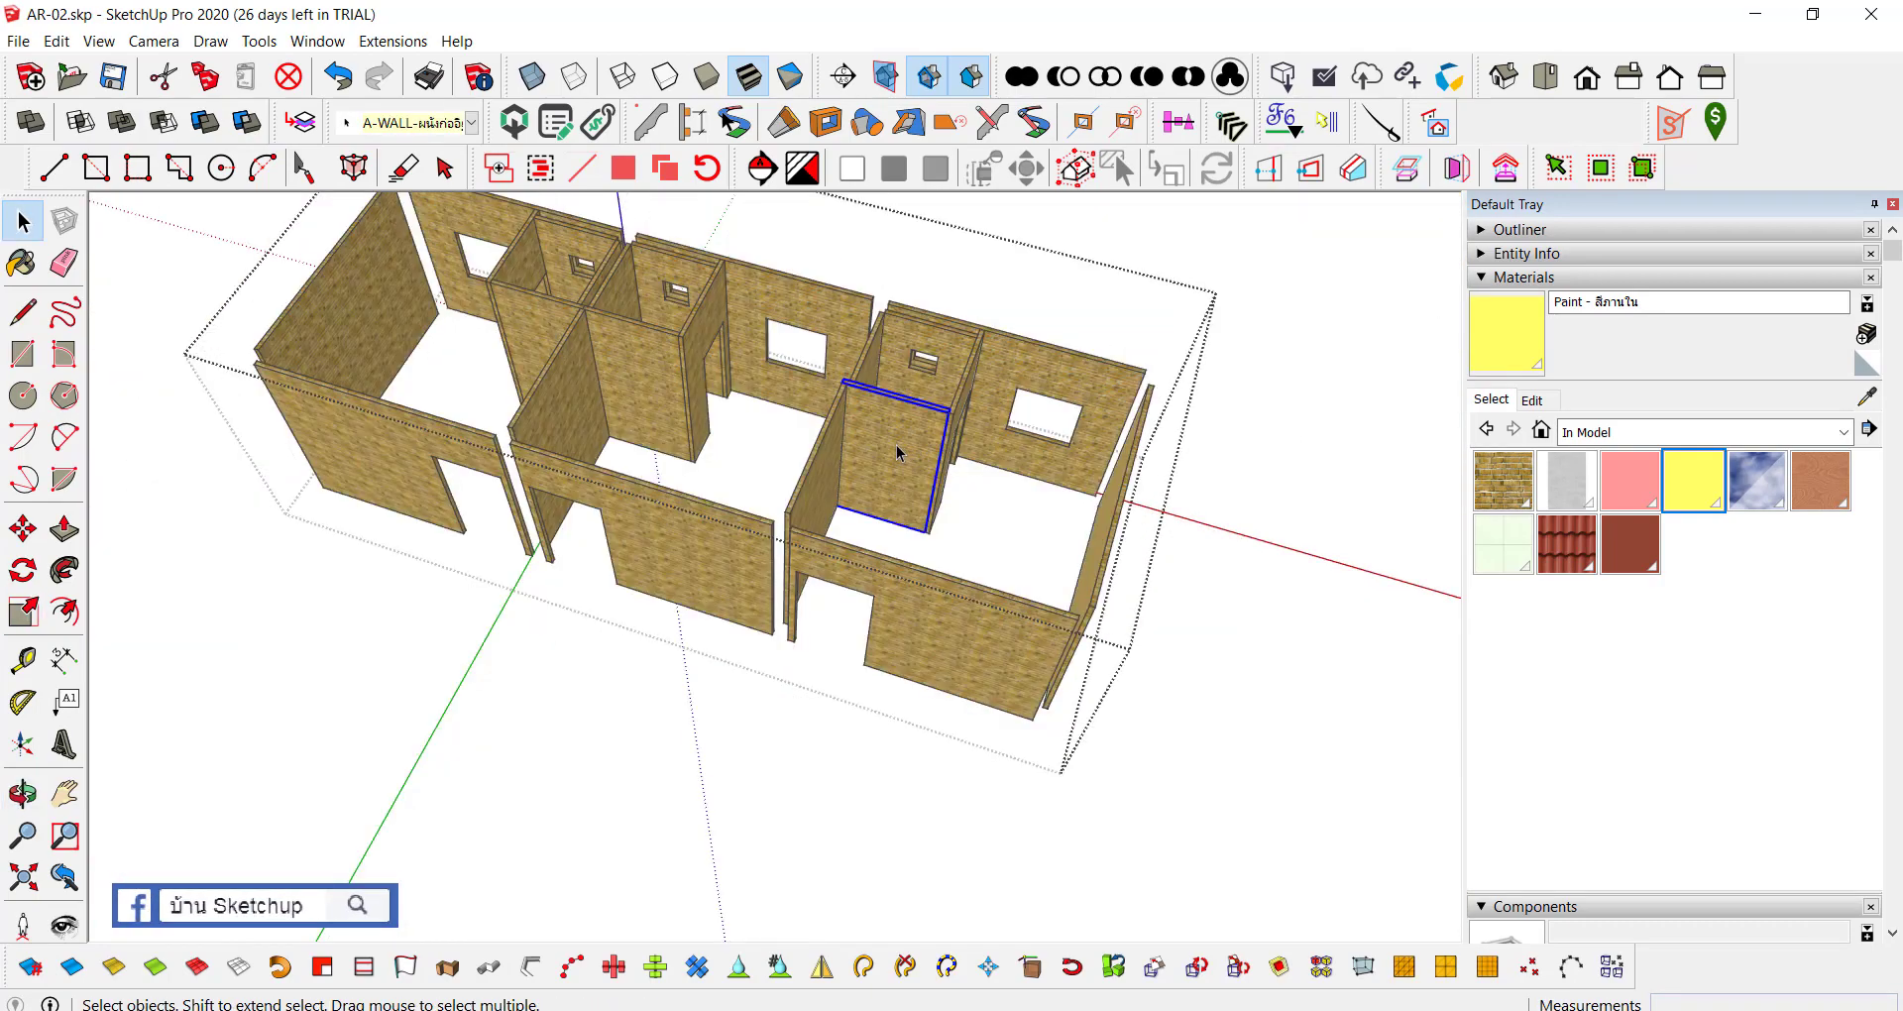
{"action": "key", "text": "Escape"}
{"action": "key", "text": "Escape"}
{"action": "scroll", "coordinate": [1017, 642], "scroll_direction": "up", "scroll_amount": 2}
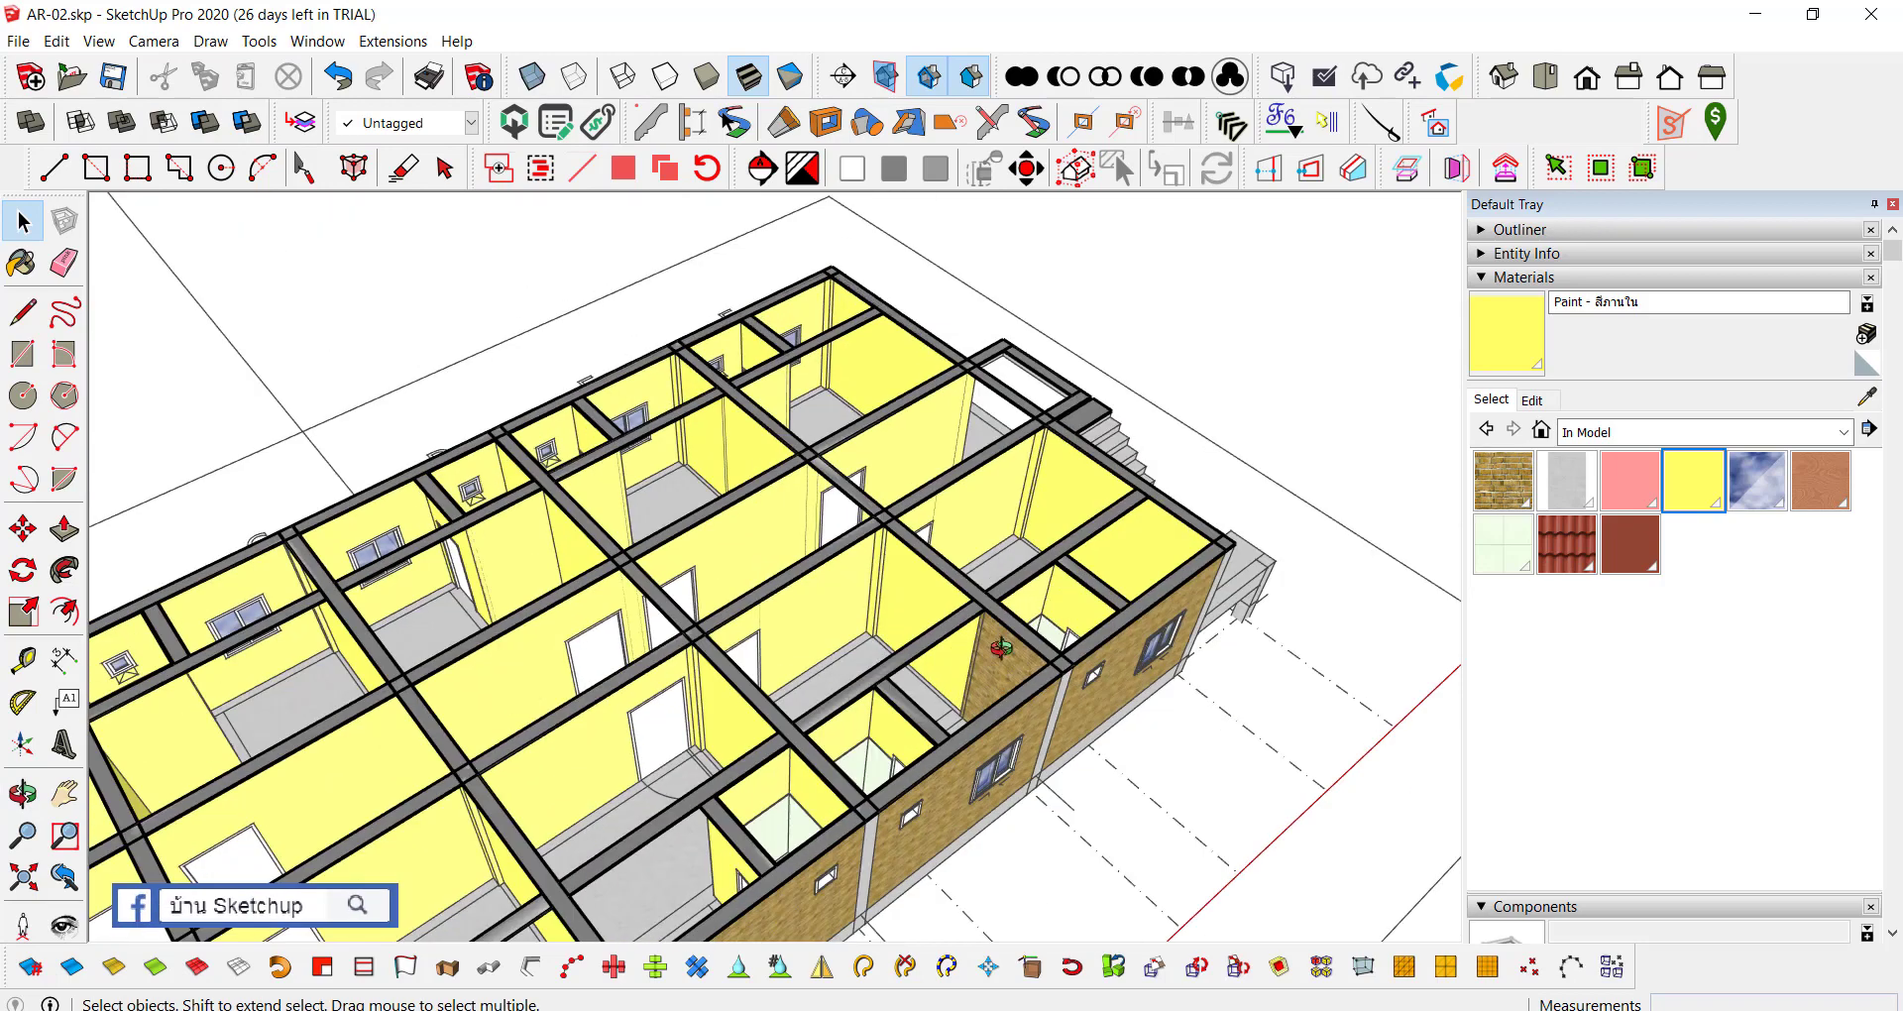
{"action": "scroll", "coordinate": [1017, 642], "scroll_direction": "up", "scroll_amount": 2}
{"action": "scroll", "coordinate": [1017, 643], "scroll_direction": "up", "scroll_amount": 2}
{"action": "double_click", "coordinate": [1018, 644]}
{"action": "scroll", "coordinate": [1017, 642], "scroll_direction": "up", "scroll_amount": 2}
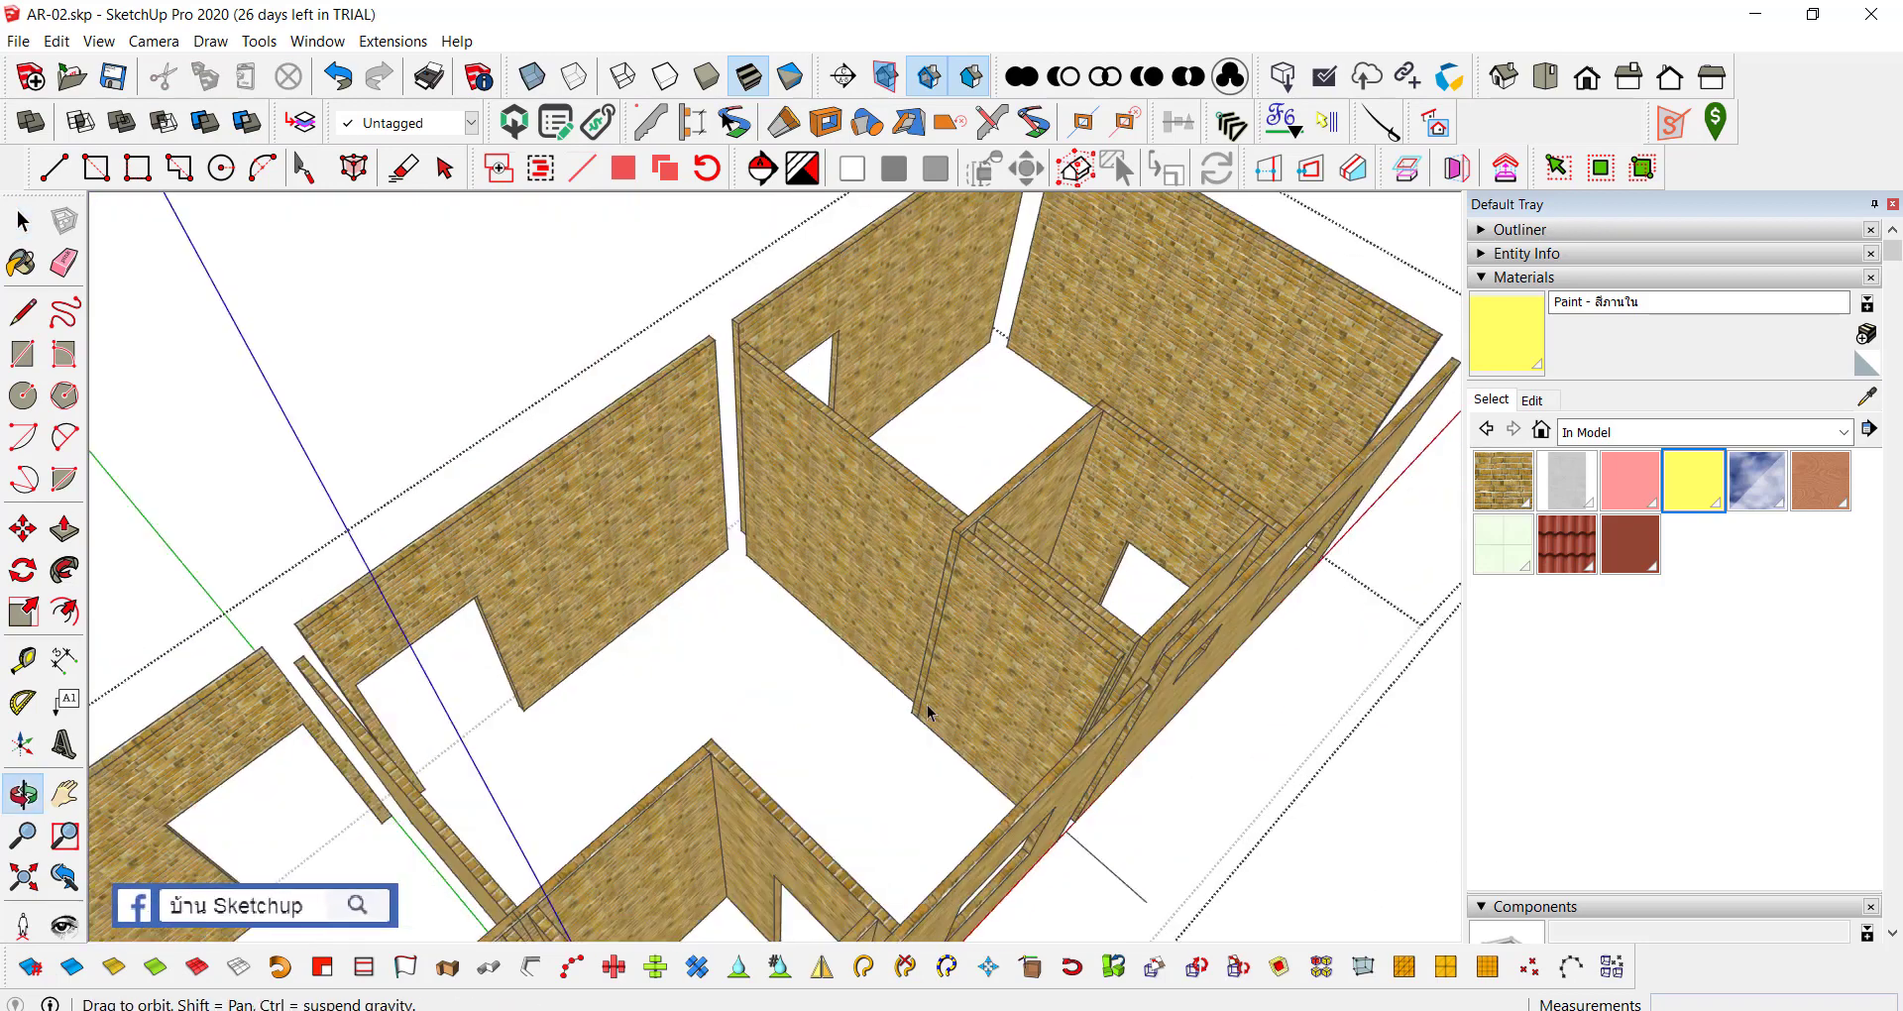
{"action": "scroll", "coordinate": [928, 537], "scroll_direction": "up", "scroll_amount": 2}
{"action": "scroll", "coordinate": [932, 536], "scroll_direction": "up", "scroll_amount": 2}
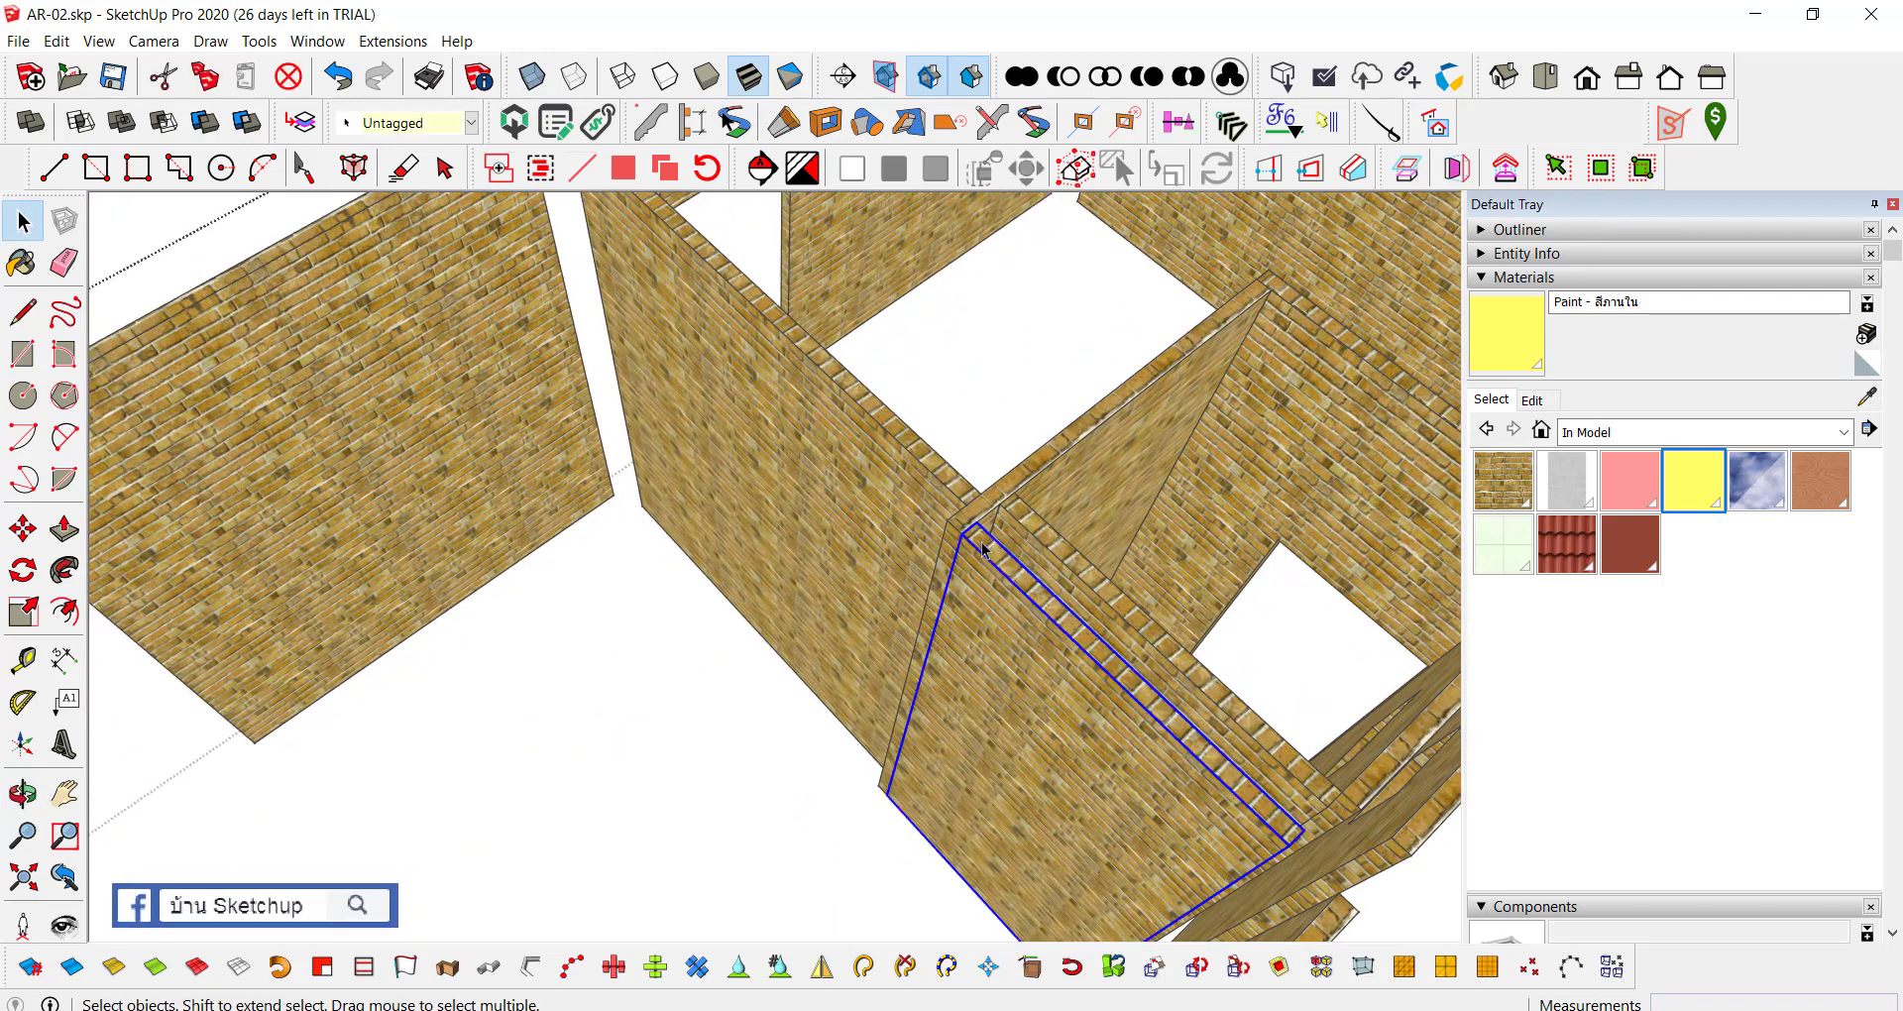
{"action": "scroll", "coordinate": [947, 590], "scroll_direction": "up", "scroll_amount": 2}
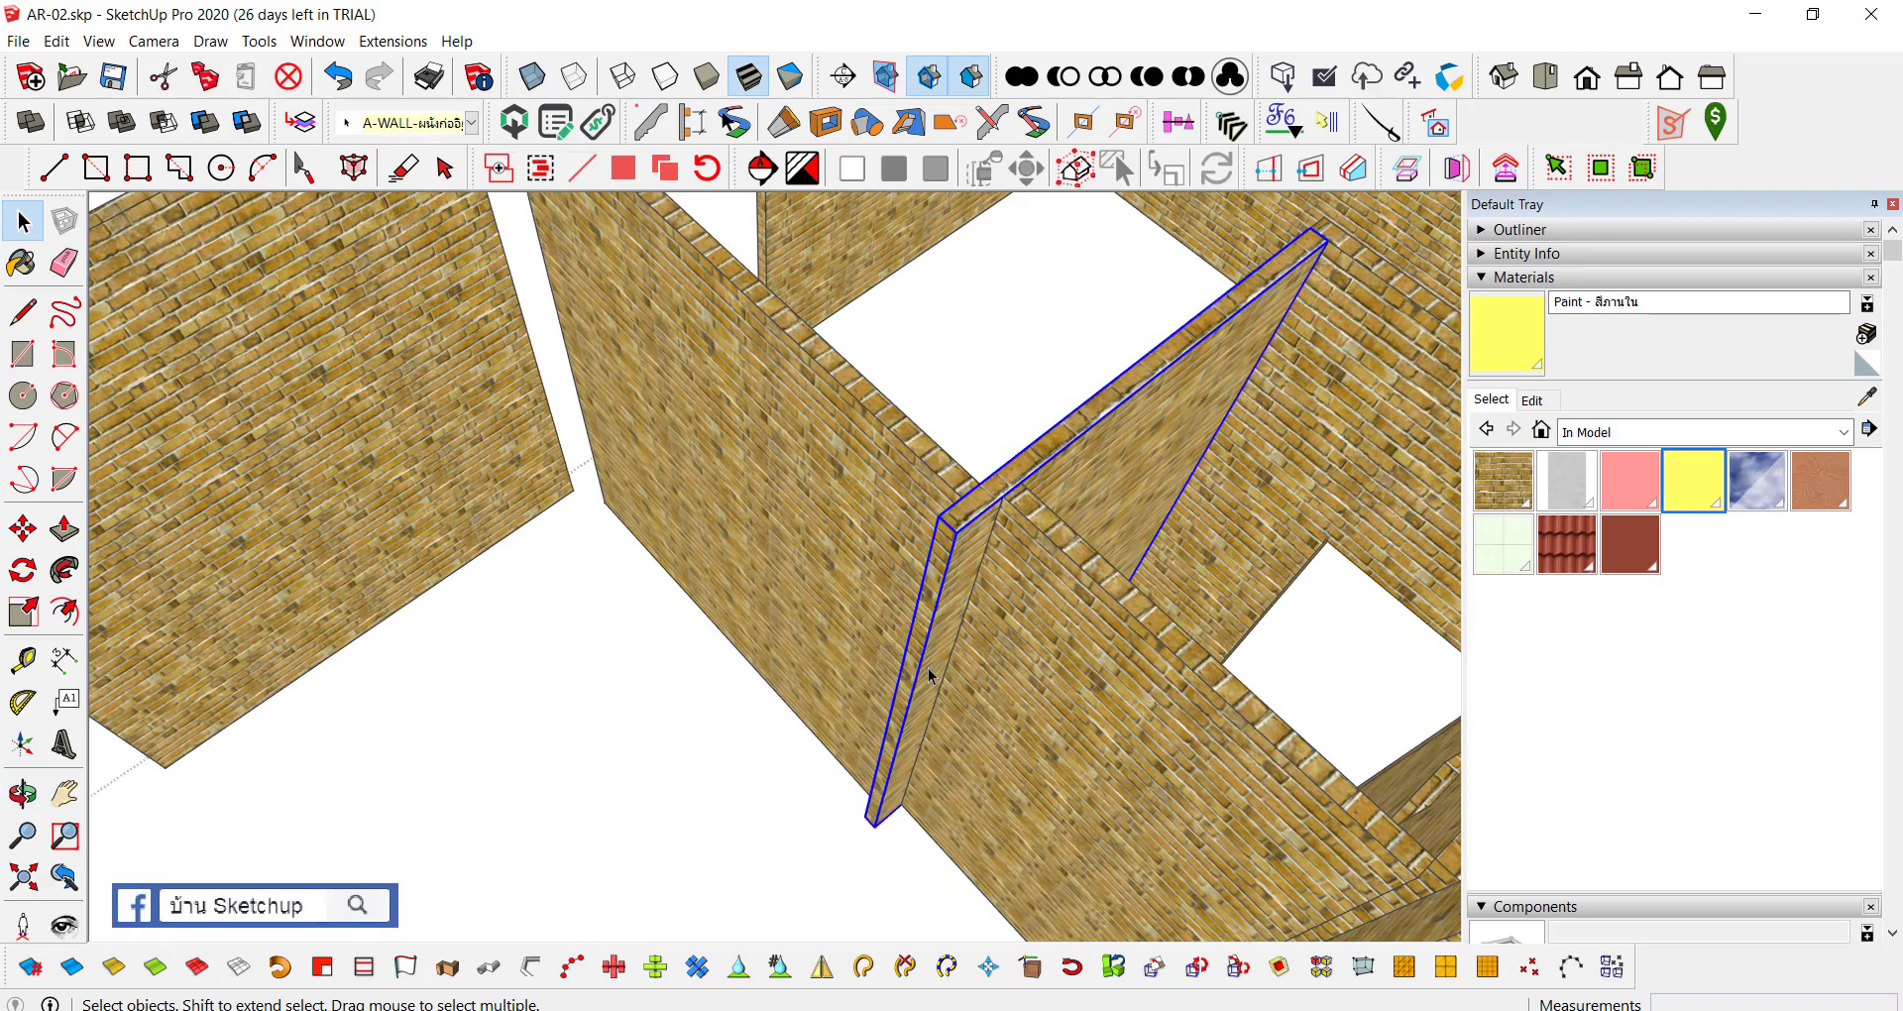
{"action": "scroll", "coordinate": [930, 675], "scroll_direction": "up", "scroll_amount": 1}
{"action": "key", "text": "s"}
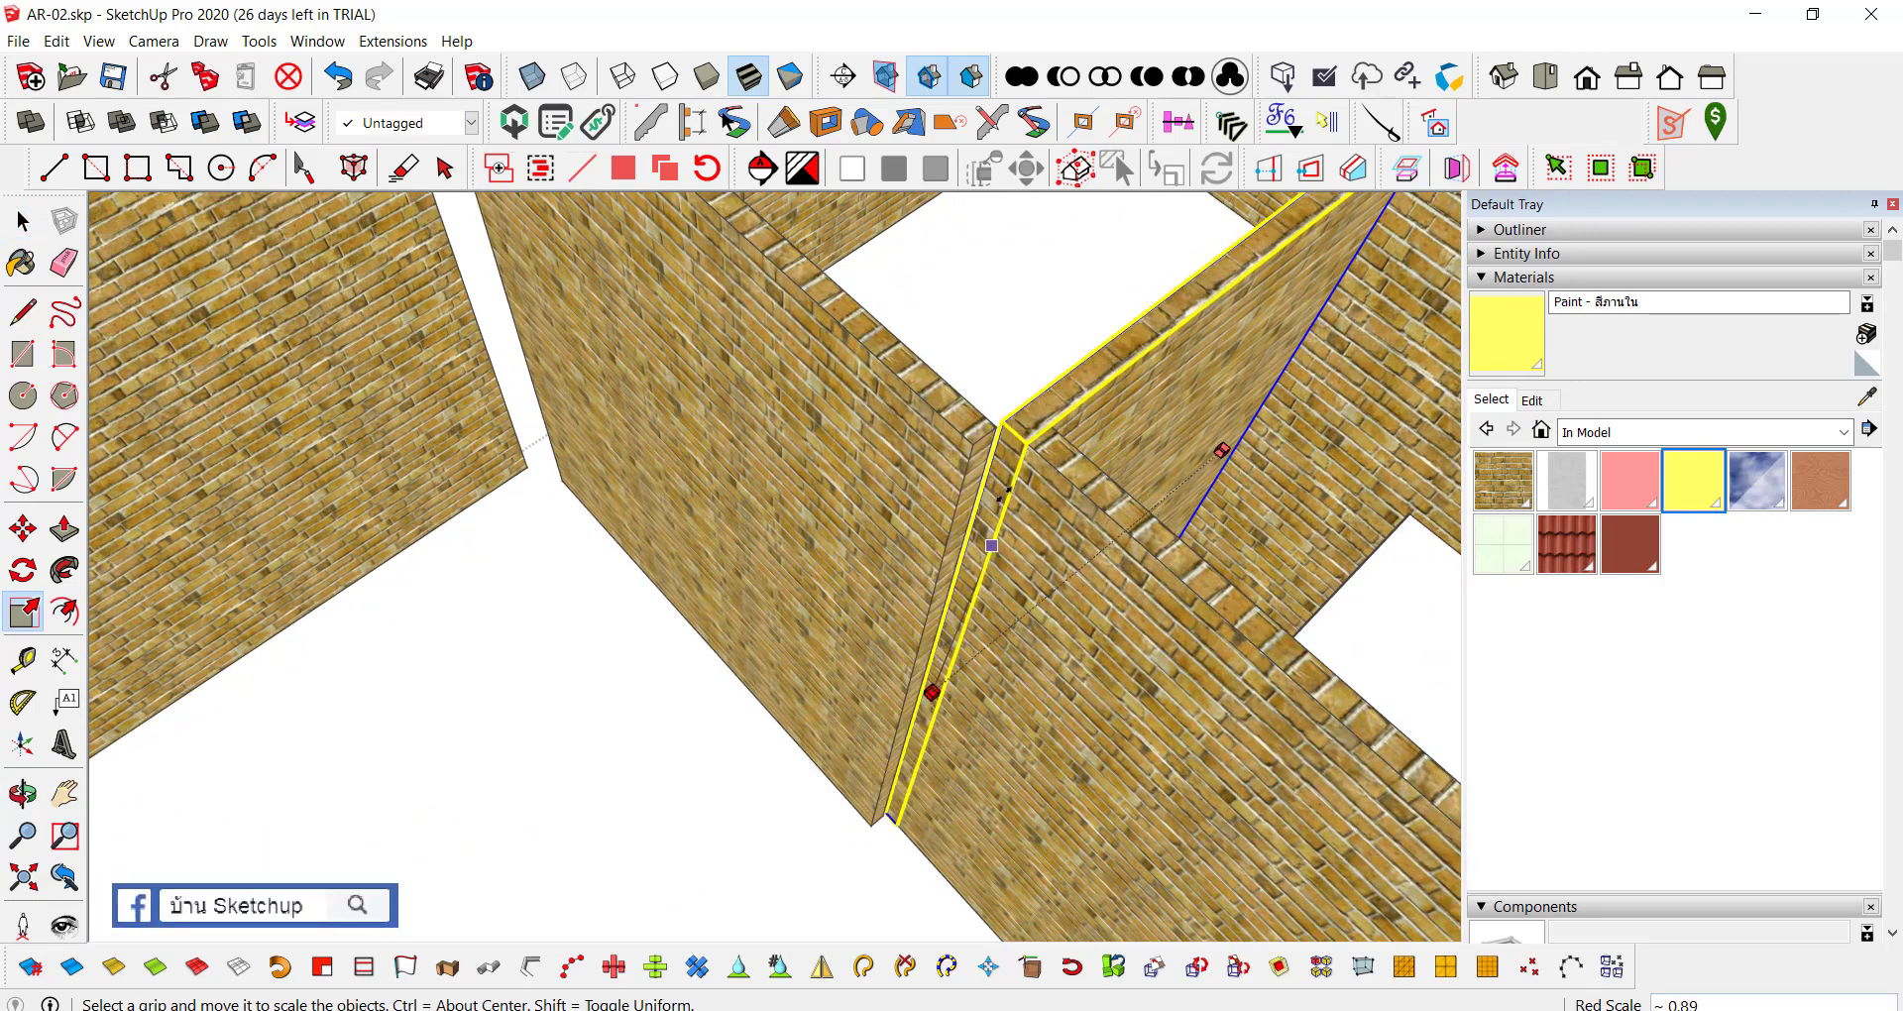
{"action": "type", "text": "0.5"}
{"action": "key", "text": "Return"}
{"action": "scroll", "coordinate": [1006, 496], "scroll_direction": "down", "scroll_amount": 1}
{"action": "scroll", "coordinate": [1029, 454], "scroll_direction": "down", "scroll_amount": 1}
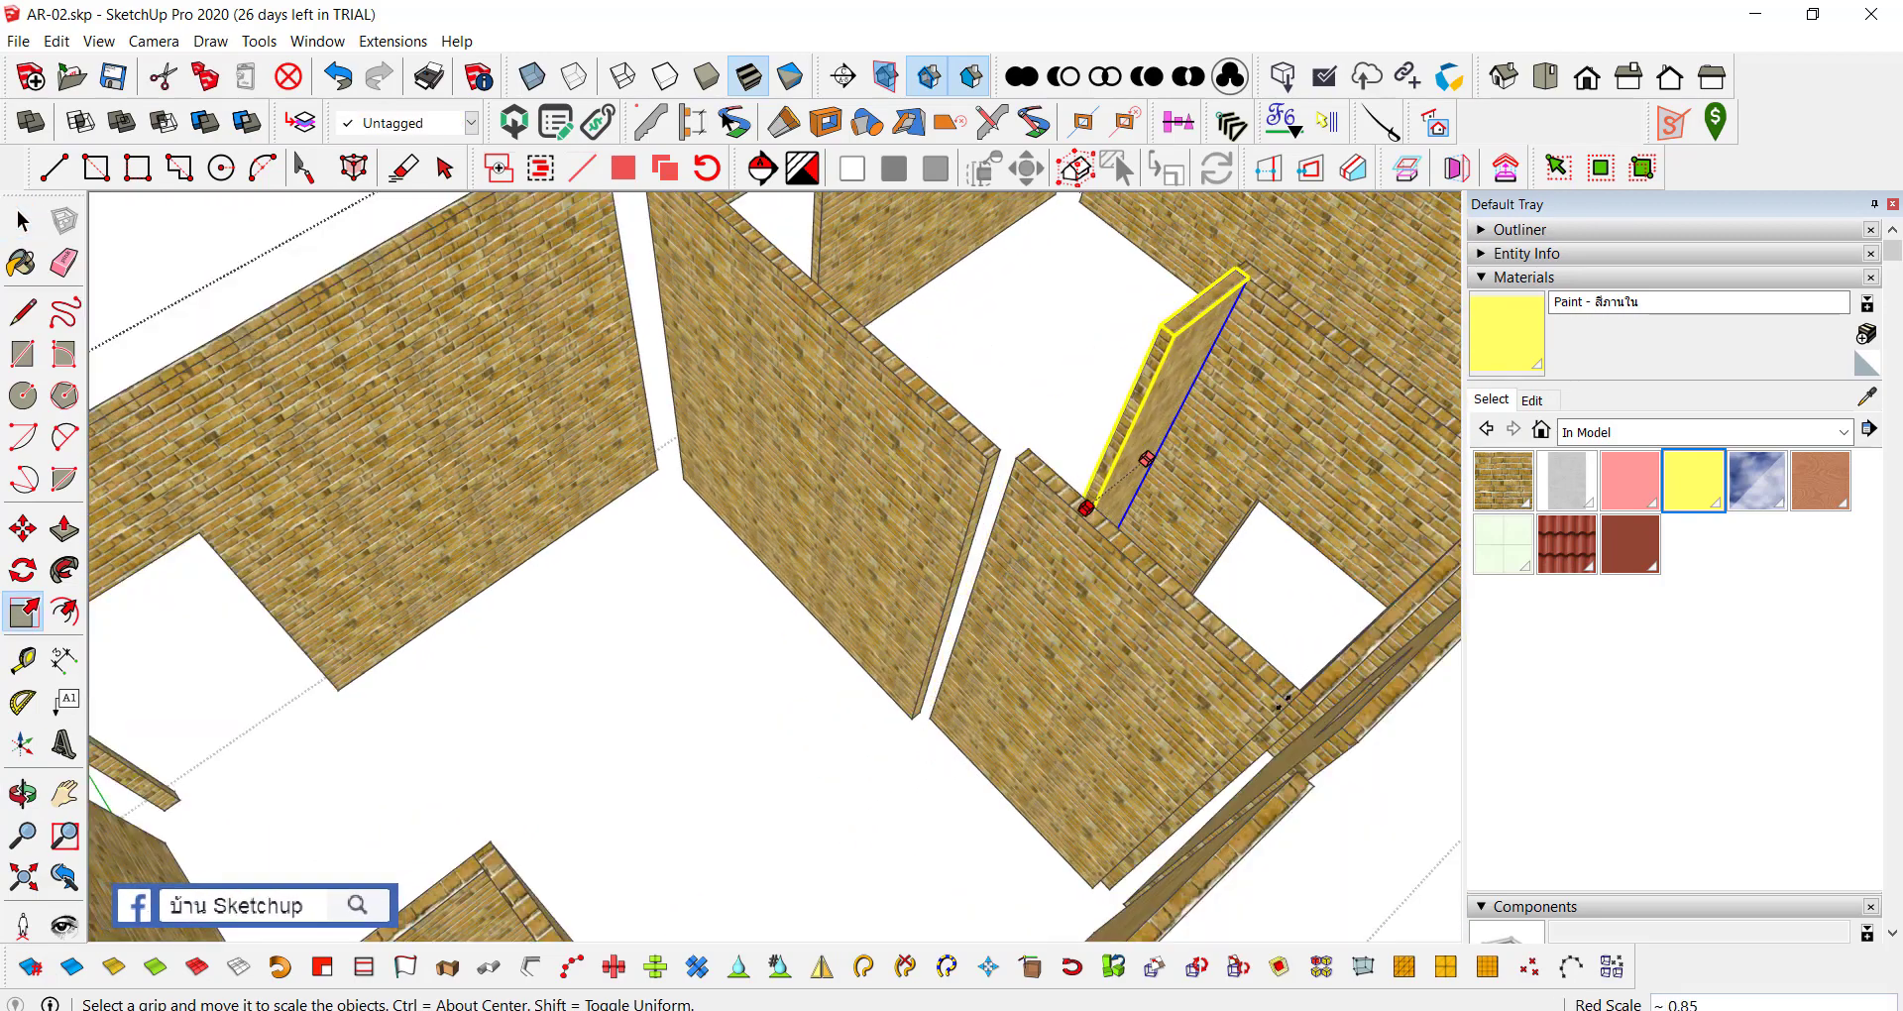
{"action": "key", "text": "space"}
Step: Stretch another wall along the green axis until its end snaps to the adjoining wall
{"action": "scroll", "coordinate": [1057, 599], "scroll_direction": "down", "scroll_amount": 2}
{"action": "scroll", "coordinate": [1058, 598], "scroll_direction": "down", "scroll_amount": 1}
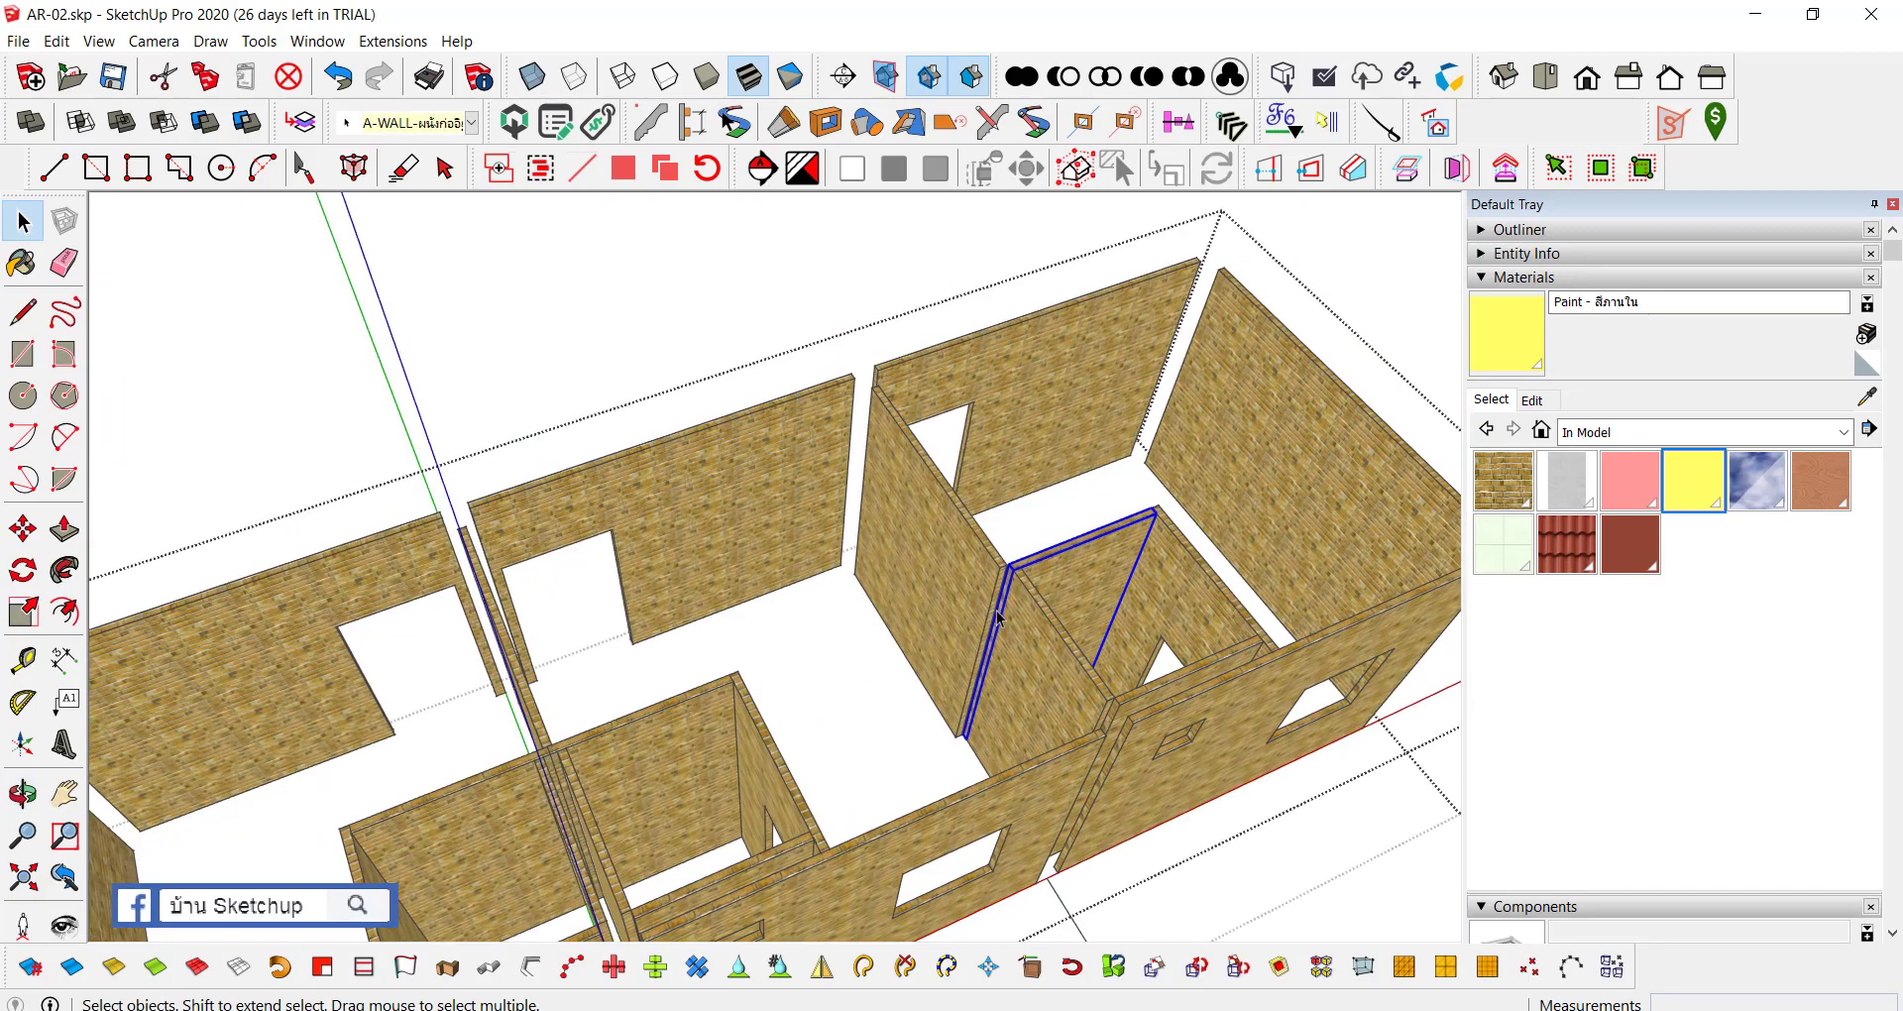
{"action": "key", "text": "Escape"}
{"action": "scroll", "coordinate": [999, 608], "scroll_direction": "up", "scroll_amount": 1}
{"action": "mouse_move", "coordinate": [998, 608]}
{"action": "middle_mouse_down"}
{"action": "mouse_move", "coordinate": [1342, 552]}
{"action": "mouse_move", "coordinate": [973, 492]}
{"action": "mouse_move", "coordinate": [834, 684]}
{"action": "mouse_move", "coordinate": [905, 650]}
{"action": "middle_mouse_up"}
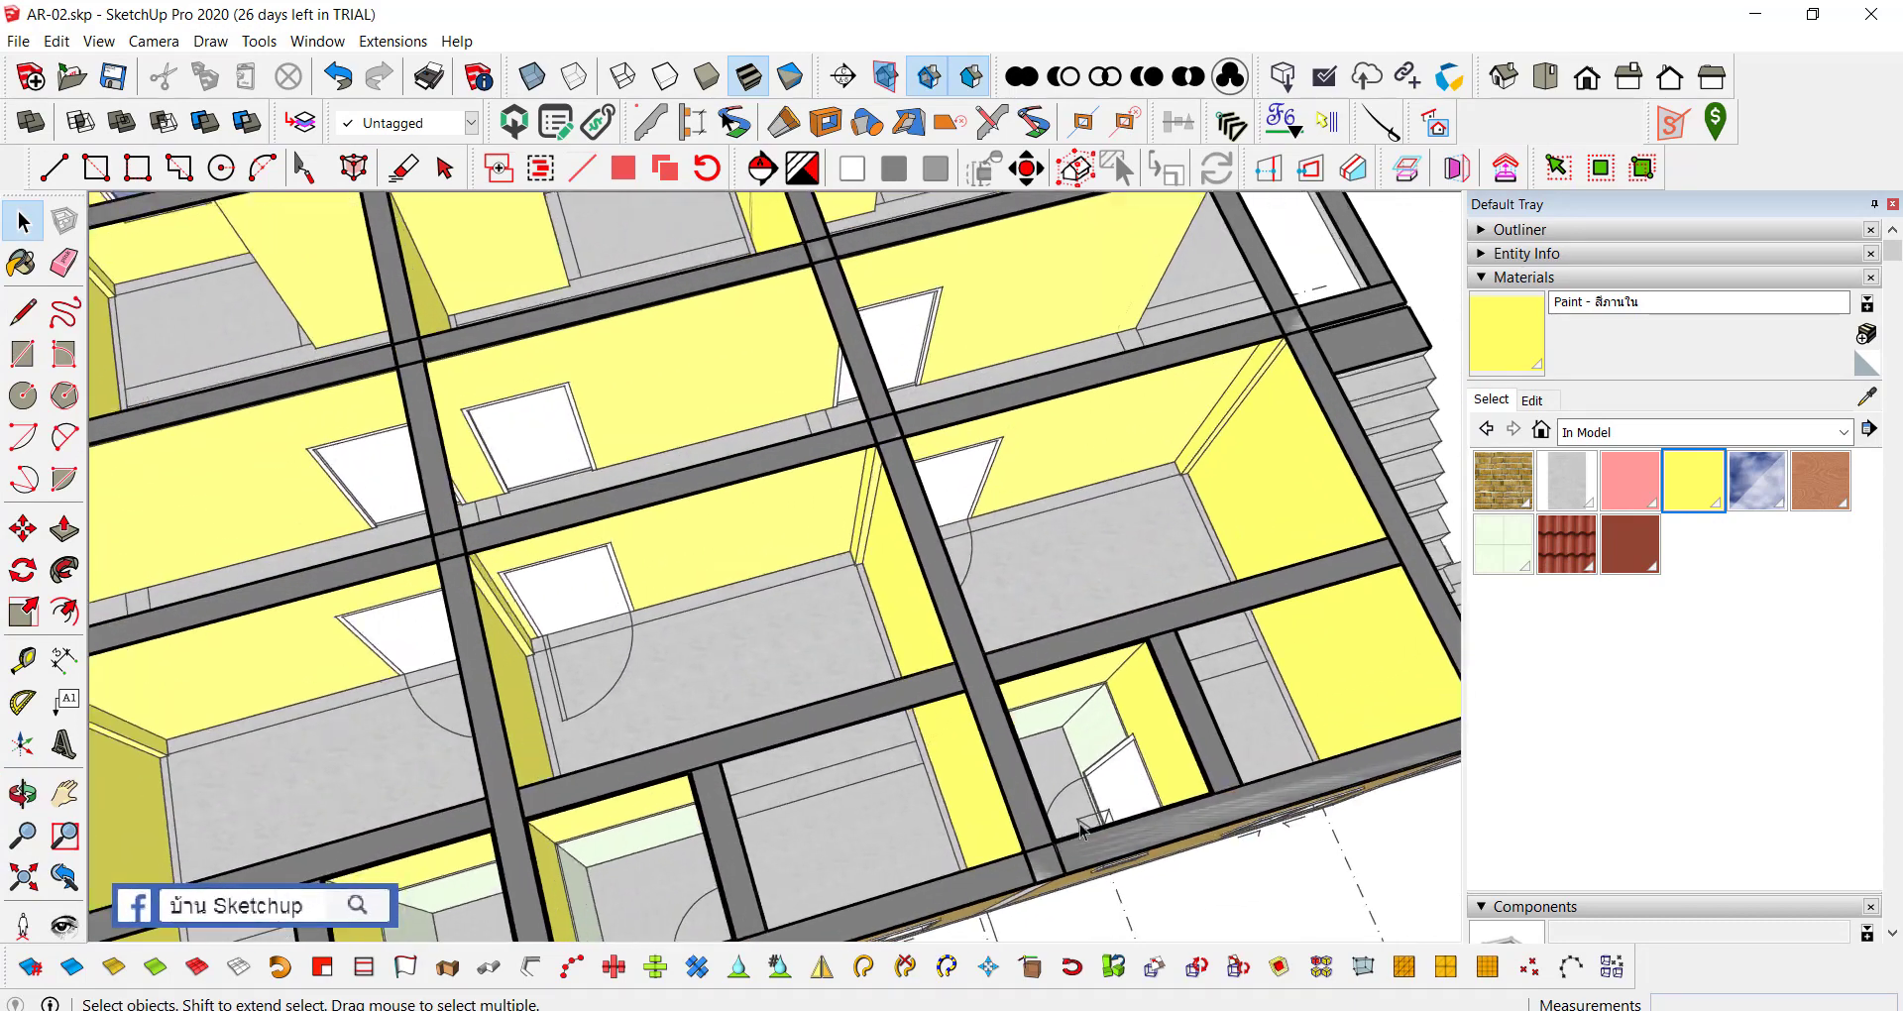
{"action": "scroll", "coordinate": [905, 650], "scroll_direction": "up", "scroll_amount": 4}
{"action": "scroll", "coordinate": [844, 637], "scroll_direction": "up", "scroll_amount": 2}
{"action": "scroll", "coordinate": [805, 621], "scroll_direction": "down", "scroll_amount": 5}
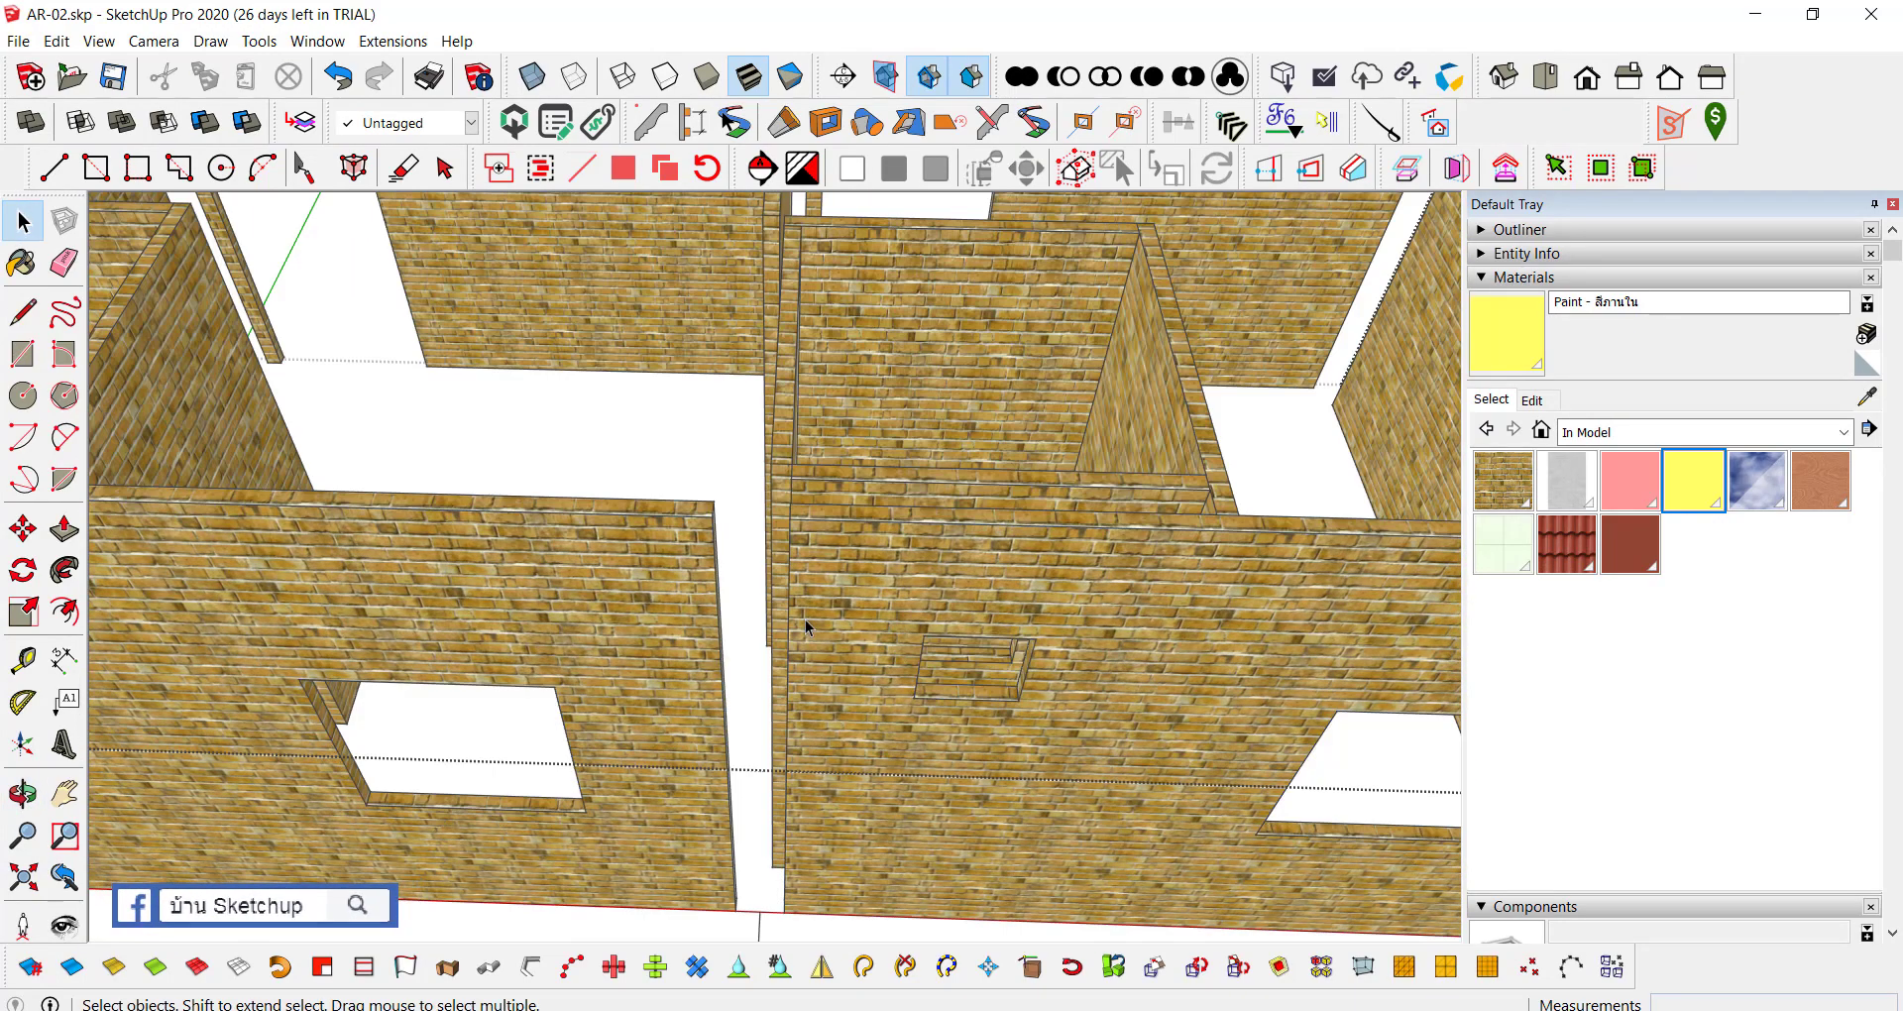
{"action": "mouse_move", "coordinate": [804, 621]}
{"action": "middle_mouse_down"}
{"action": "mouse_move", "coordinate": [935, 674]}
{"action": "mouse_move", "coordinate": [947, 723]}
{"action": "mouse_move", "coordinate": [749, 516]}
{"action": "mouse_move", "coordinate": [760, 494]}
{"action": "middle_mouse_up"}
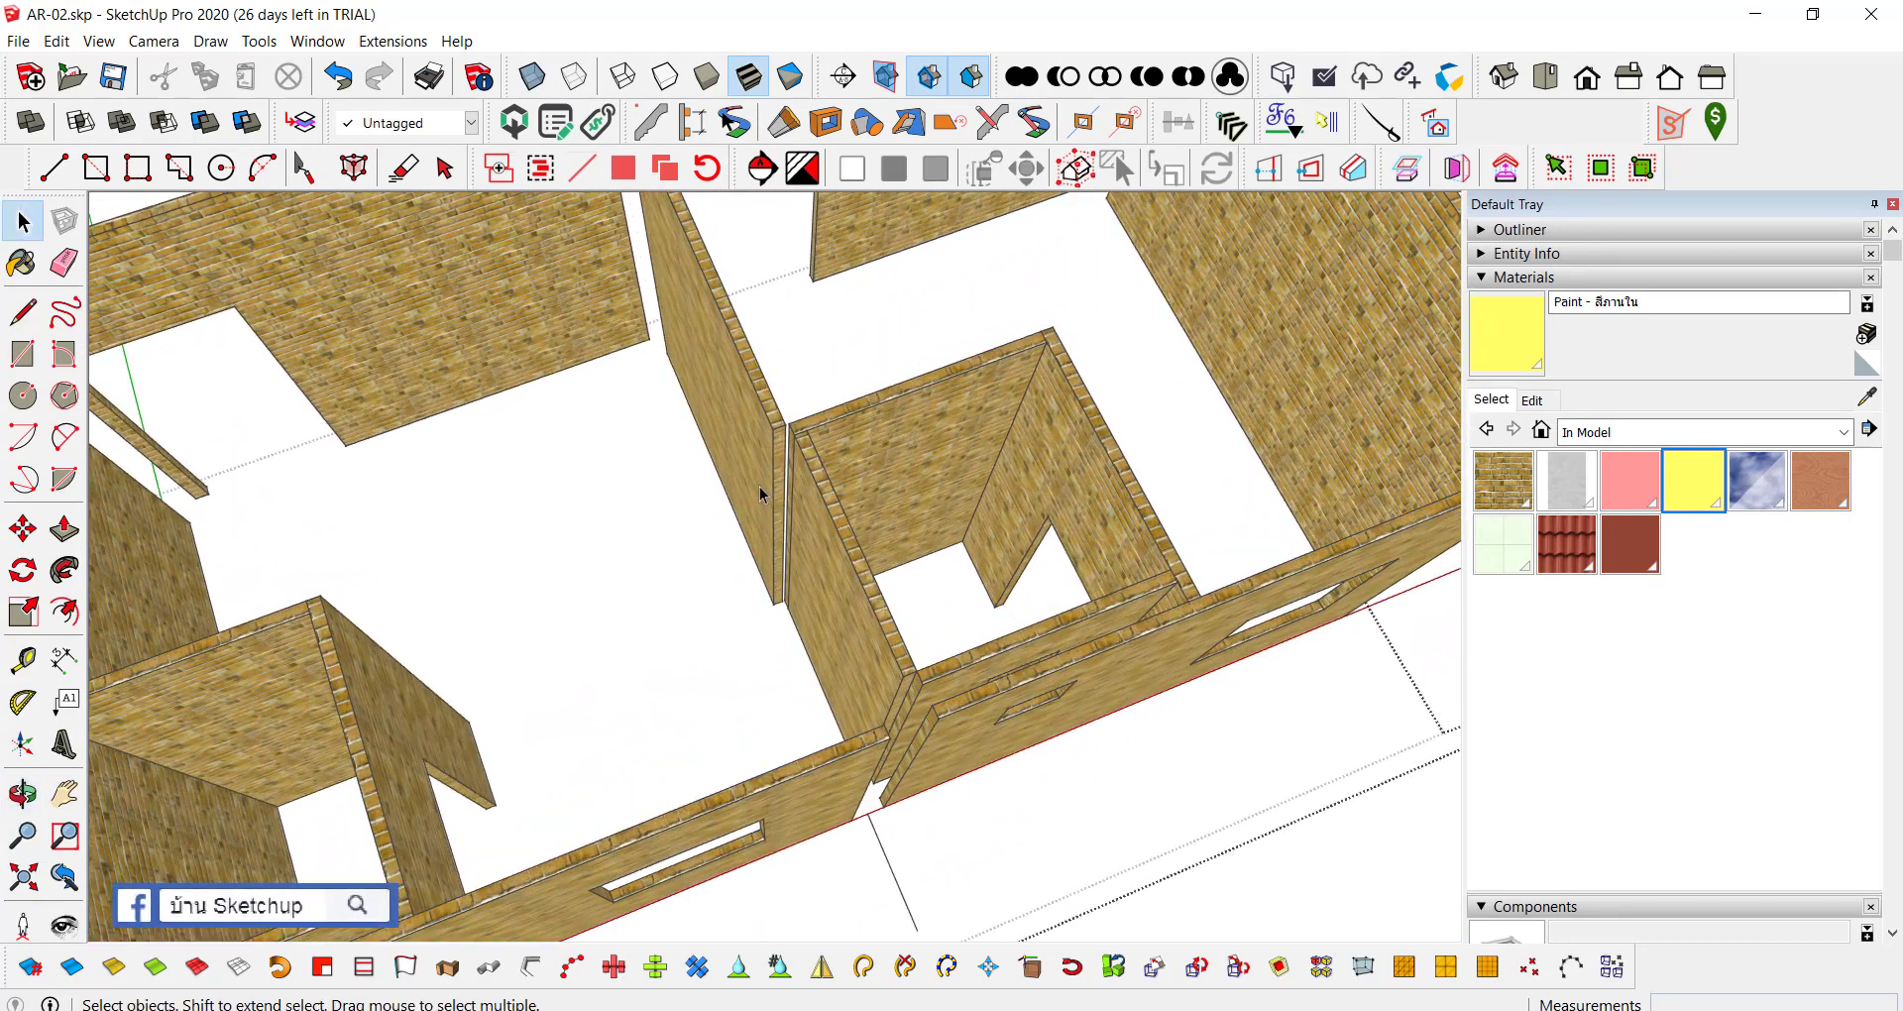
{"action": "scroll", "coordinate": [782, 508], "scroll_direction": "up", "scroll_amount": 3}
{"action": "scroll", "coordinate": [782, 525], "scroll_direction": "up", "scroll_amount": 3}
{"action": "key", "text": "s"}
{"action": "scroll", "coordinate": [776, 573], "scroll_direction": "up", "scroll_amount": 2}
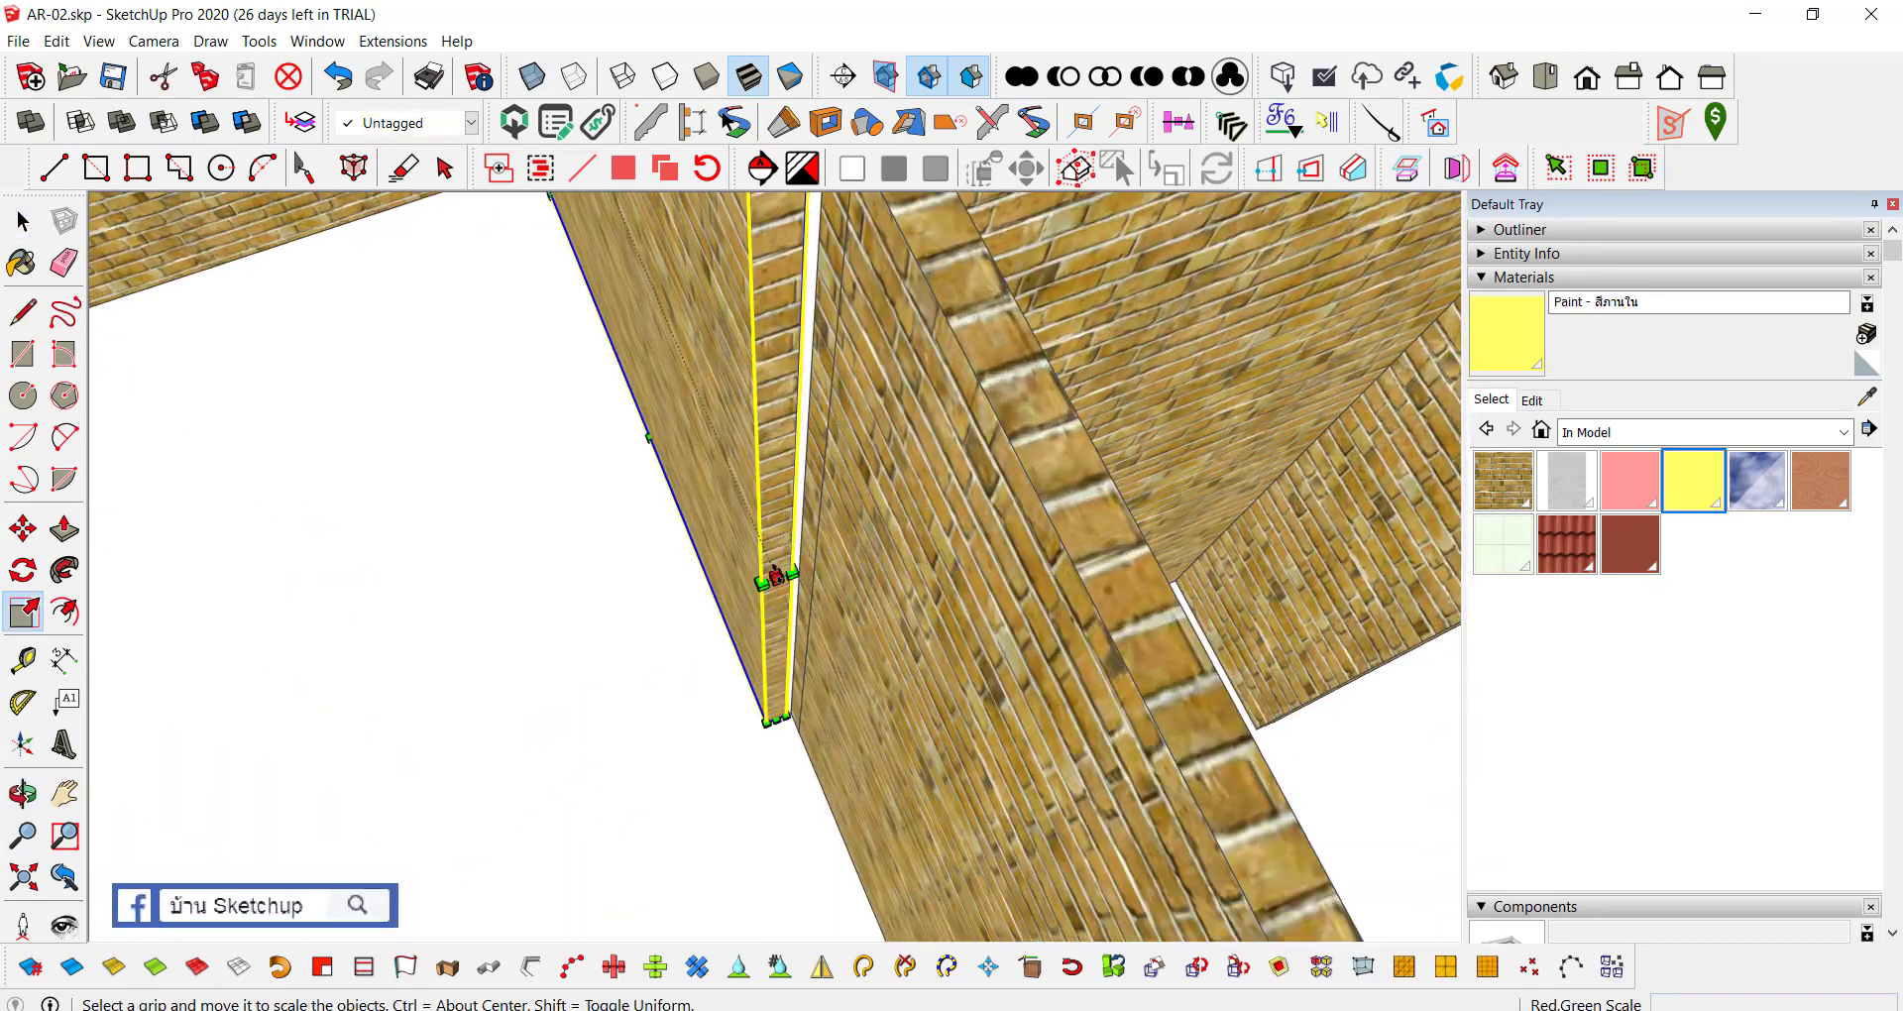
{"action": "left_click", "coordinate": [776, 575]}
{"action": "scroll", "coordinate": [774, 466], "scroll_direction": "down", "scroll_amount": 5}
{"action": "middle_click_drag", "start_coordinate": [773, 459], "coordinate": [833, 732]}
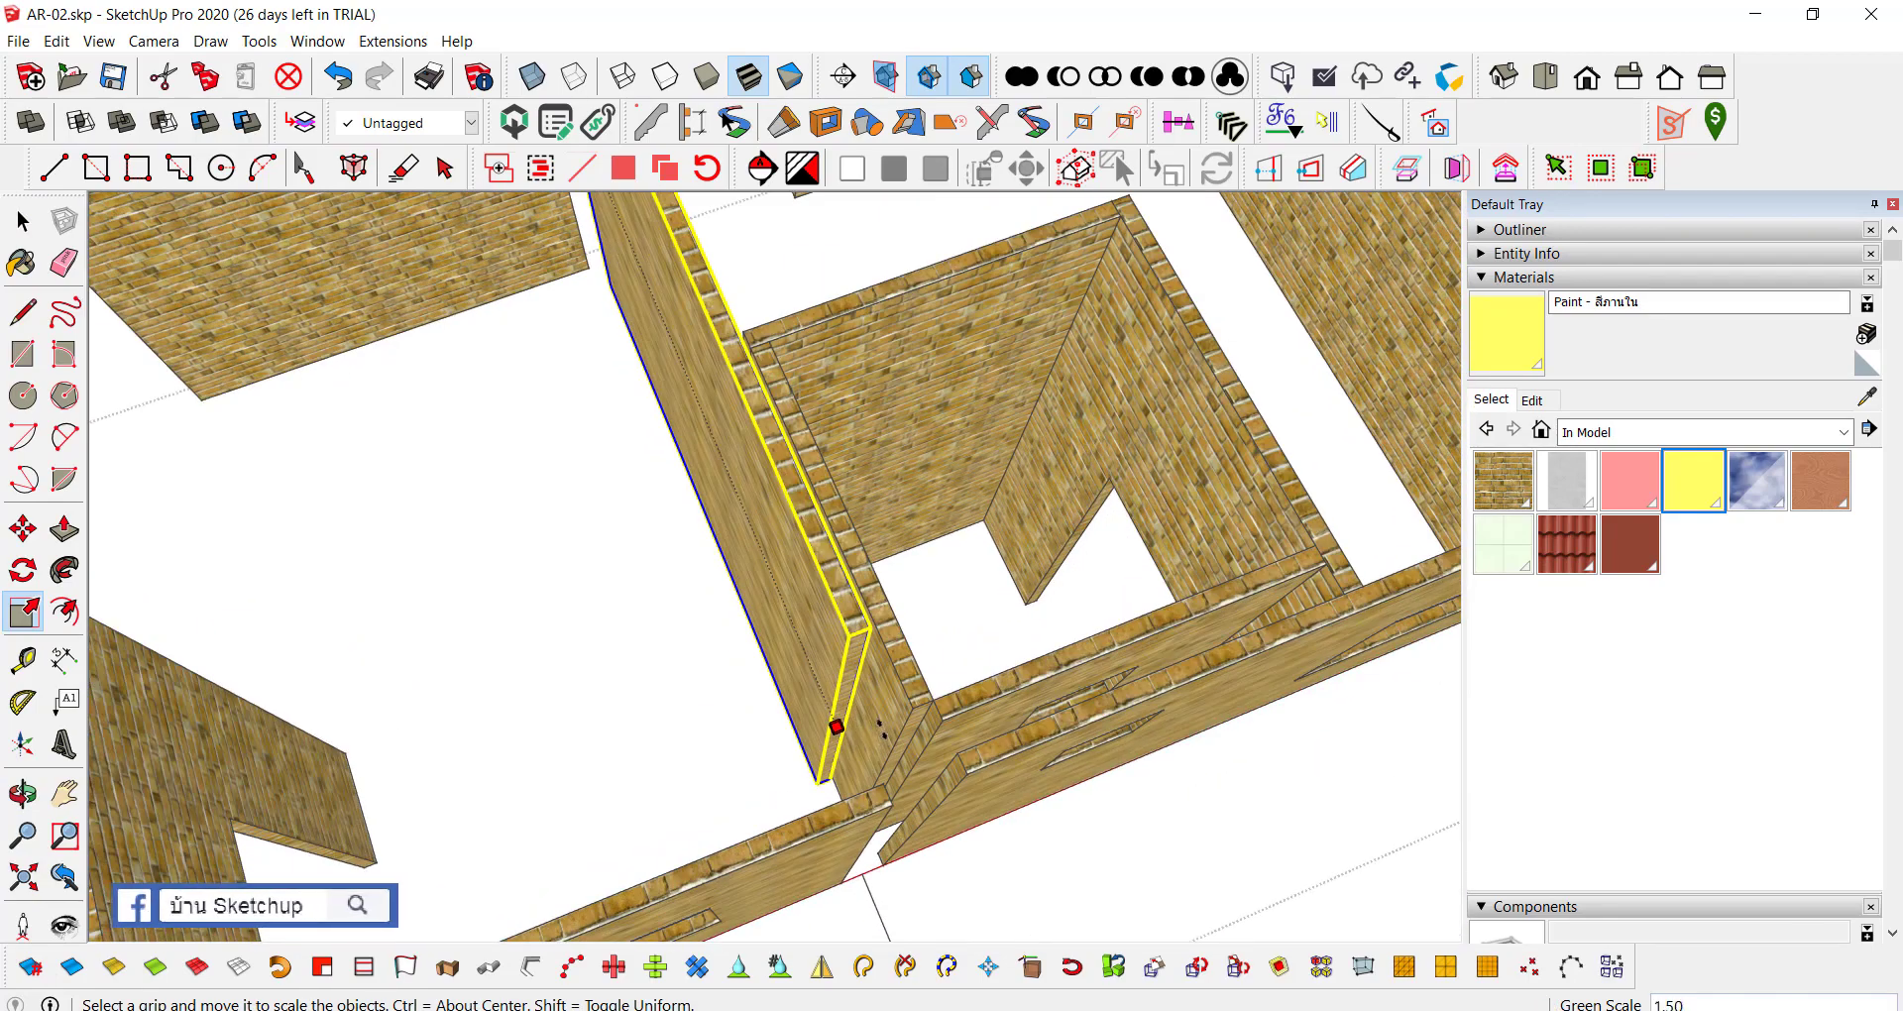
{"action": "scroll", "coordinate": [922, 701], "scroll_direction": "up", "scroll_amount": 3}
{"action": "left_click", "coordinate": [958, 715]}
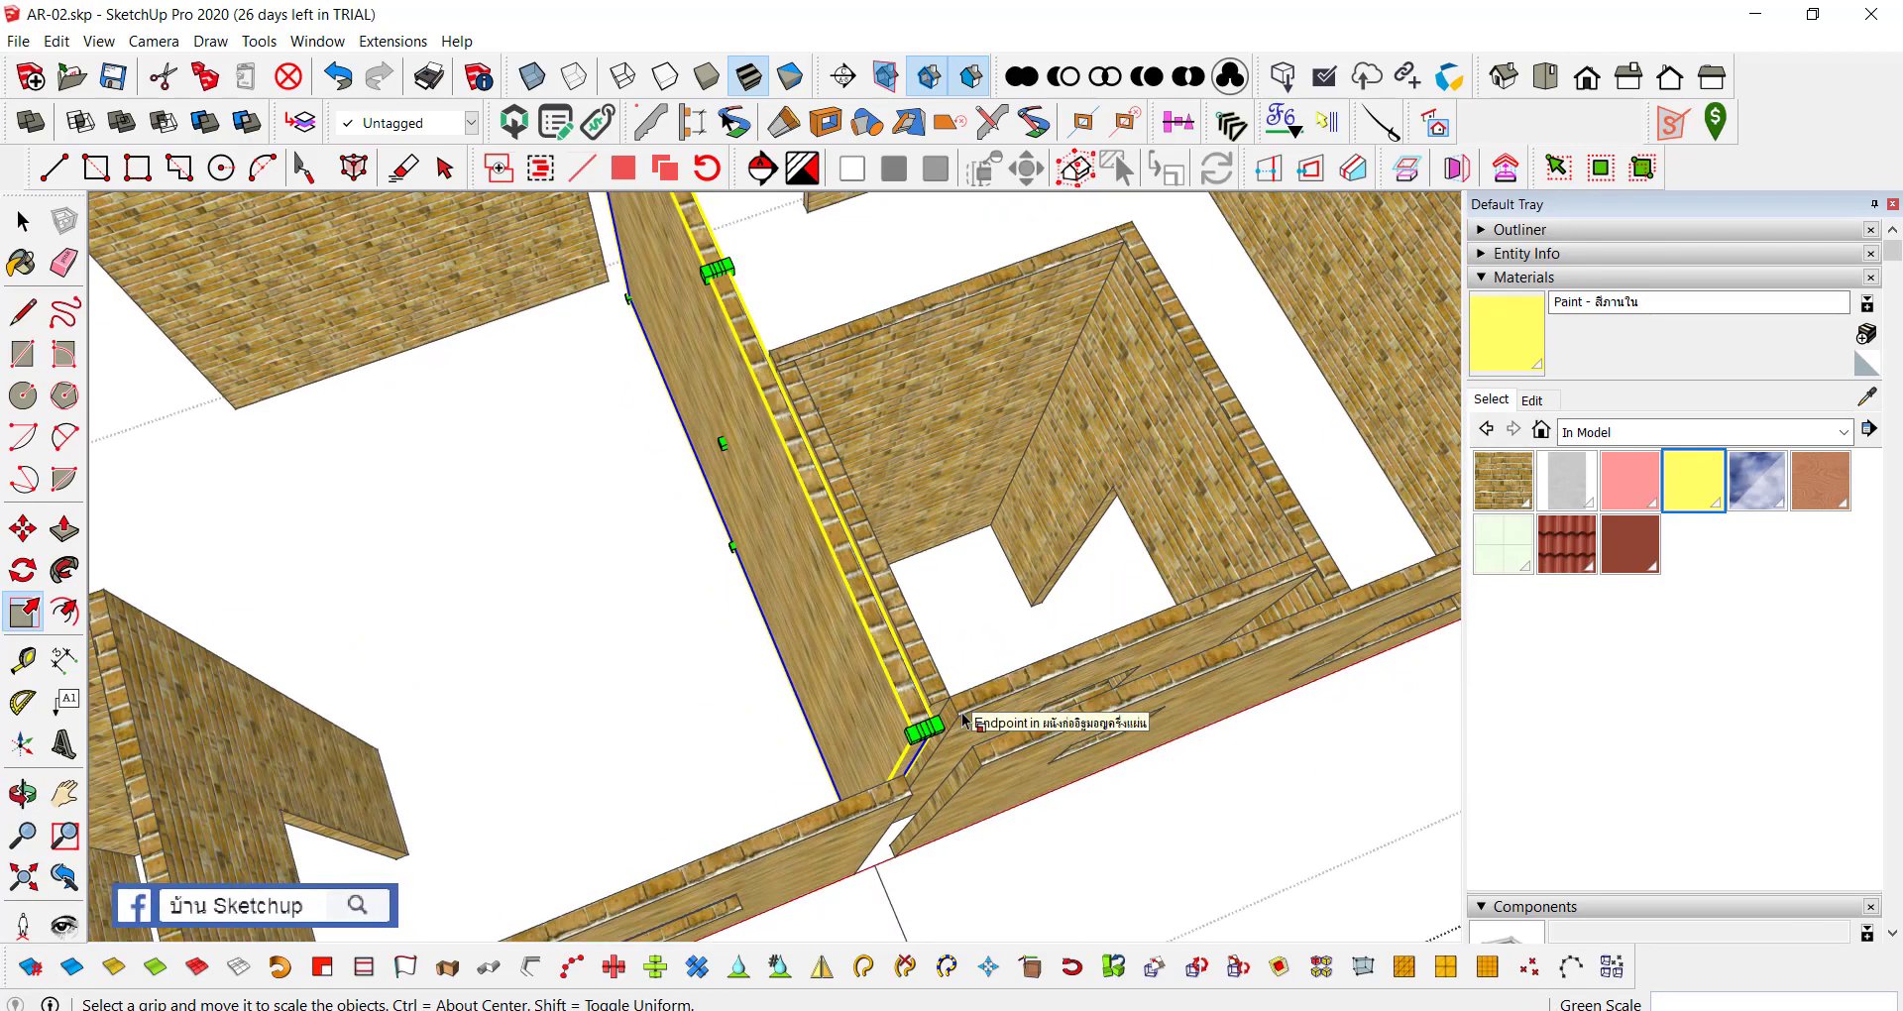
{"action": "scroll", "coordinate": [931, 639], "scroll_direction": "down", "scroll_amount": 2}
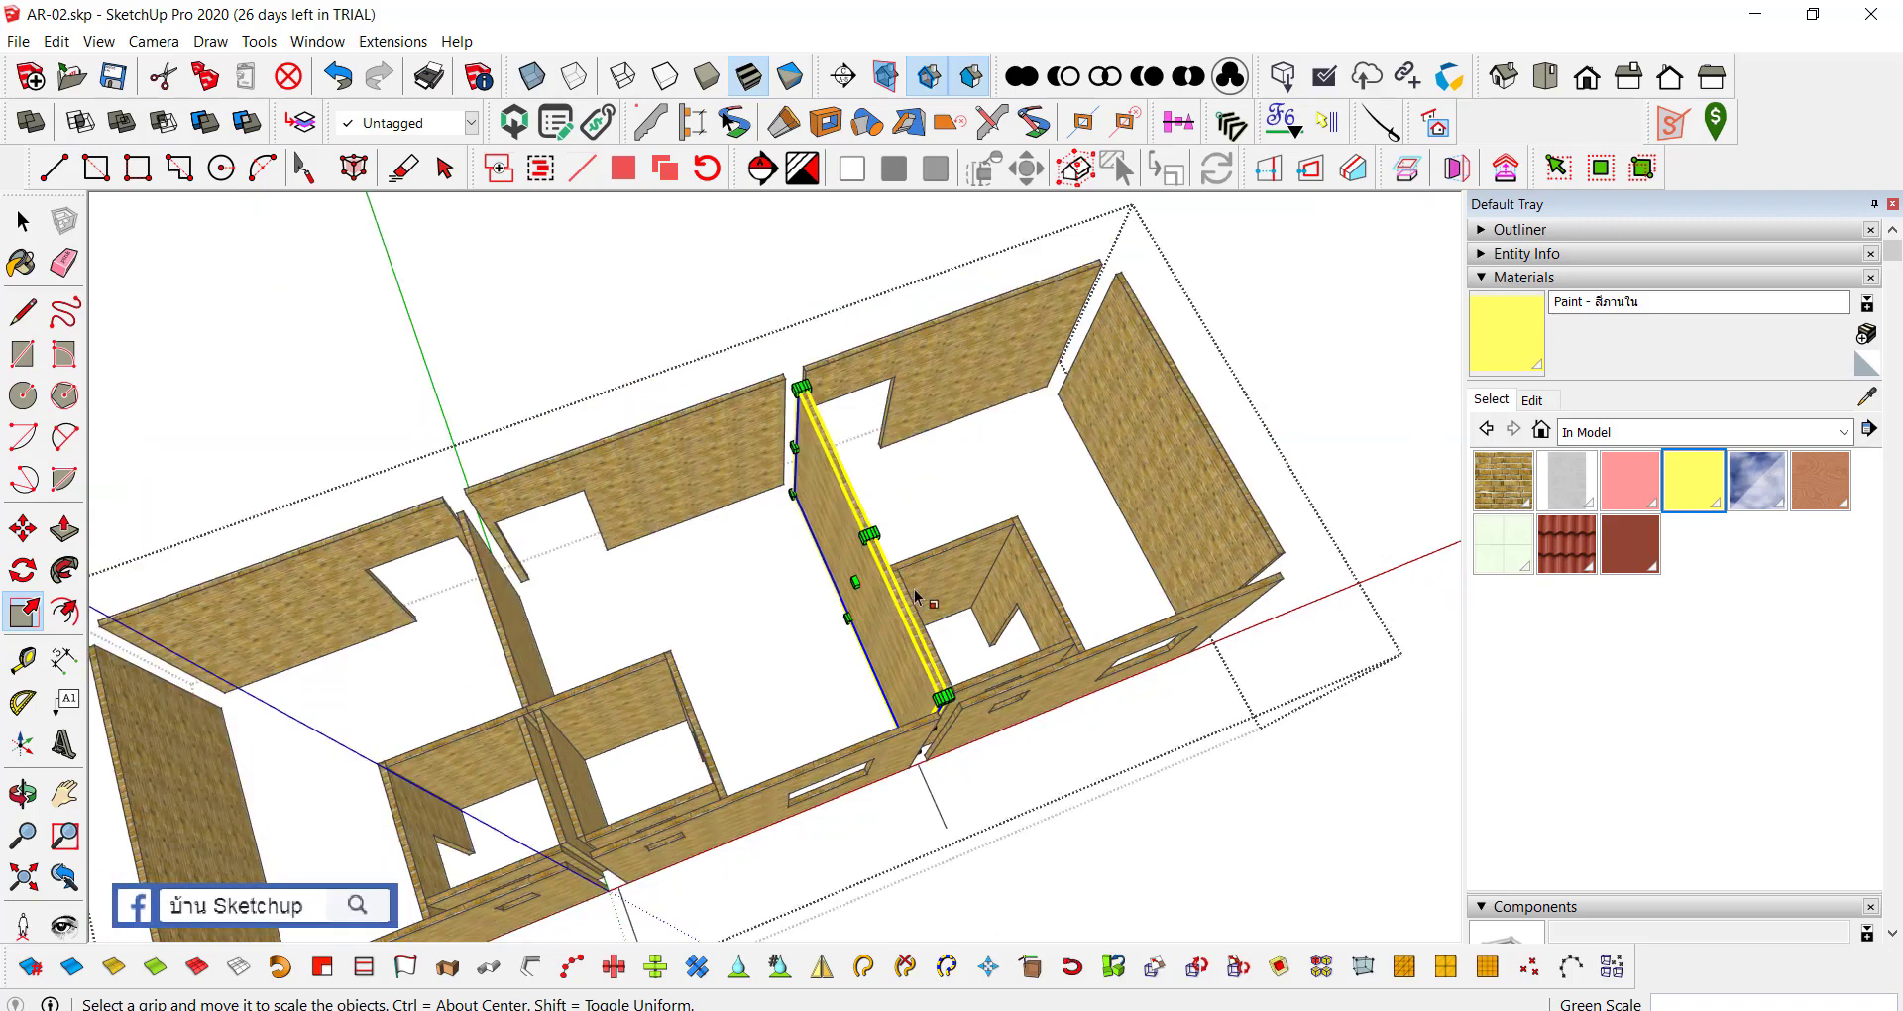
{"action": "scroll", "coordinate": [838, 515], "scroll_direction": "up", "scroll_amount": 4}
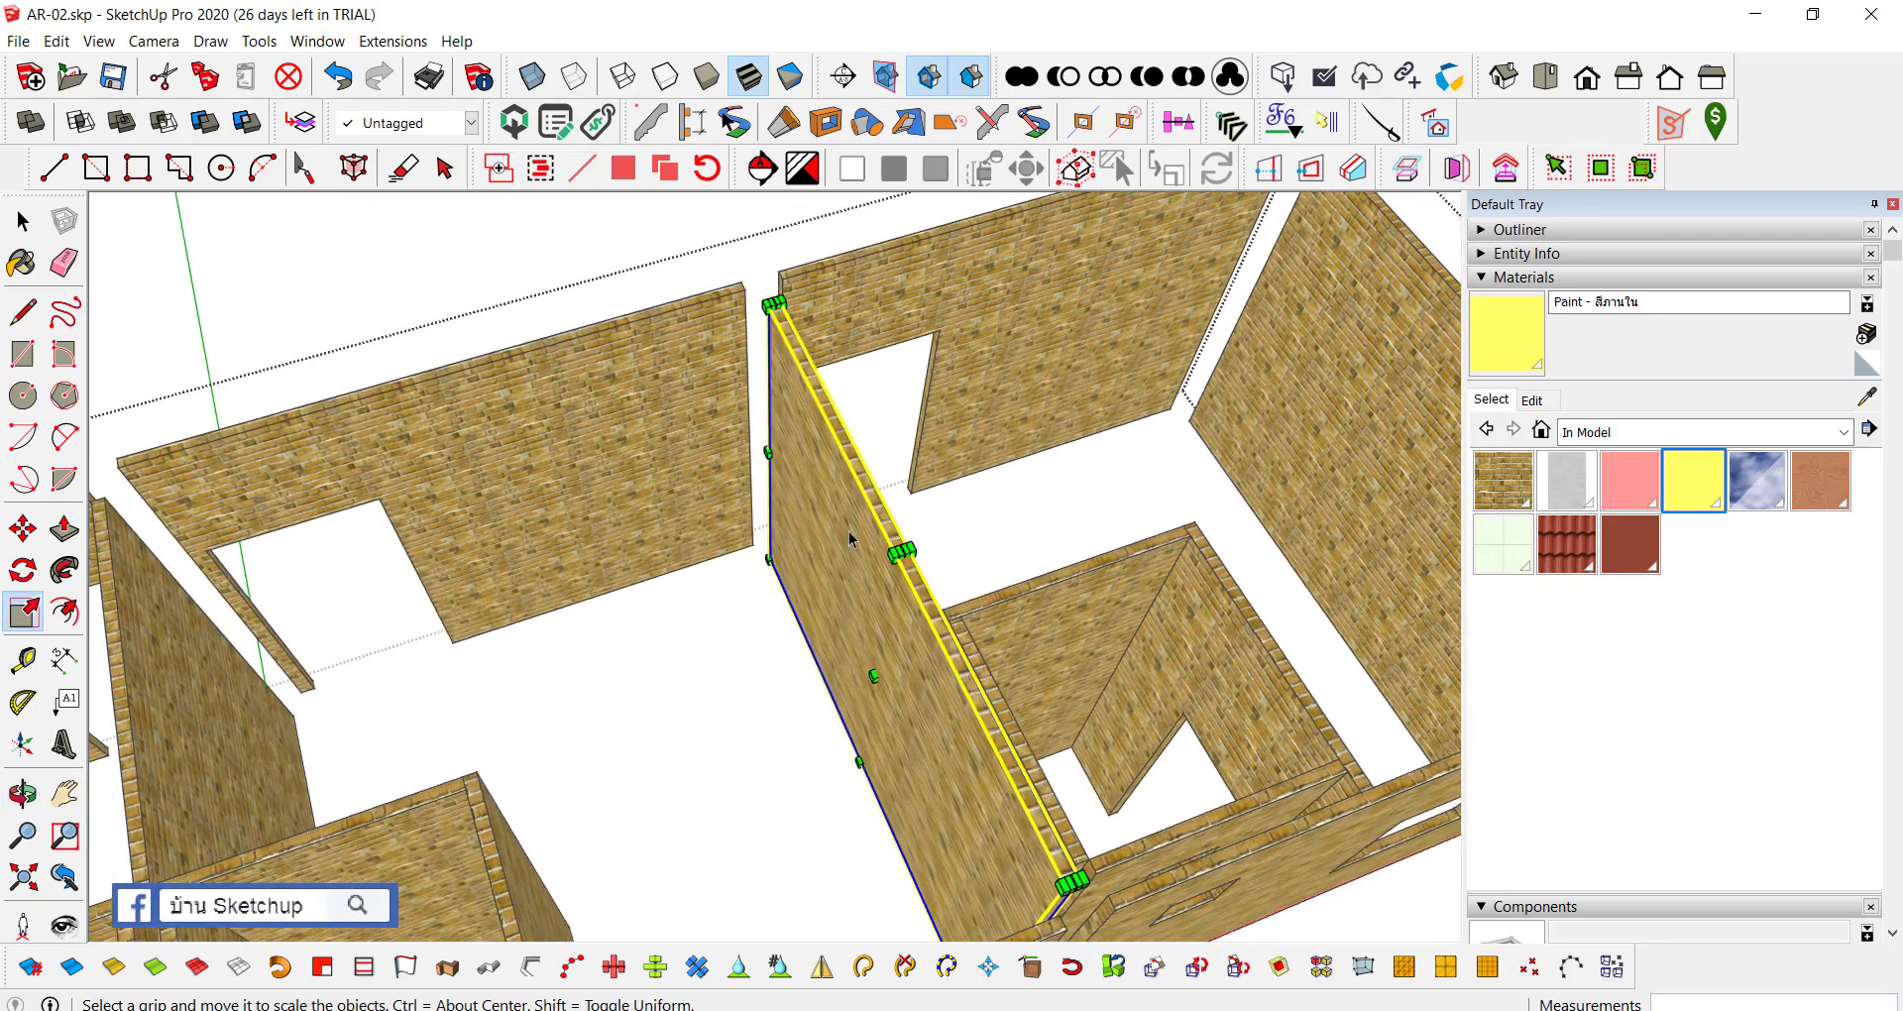
{"action": "key", "text": "space"}
Step: Explode the stretched wall, pick Brick Rough Tan, and regroup its faces into a new group
{"action": "right_click", "coordinate": [849, 539]}
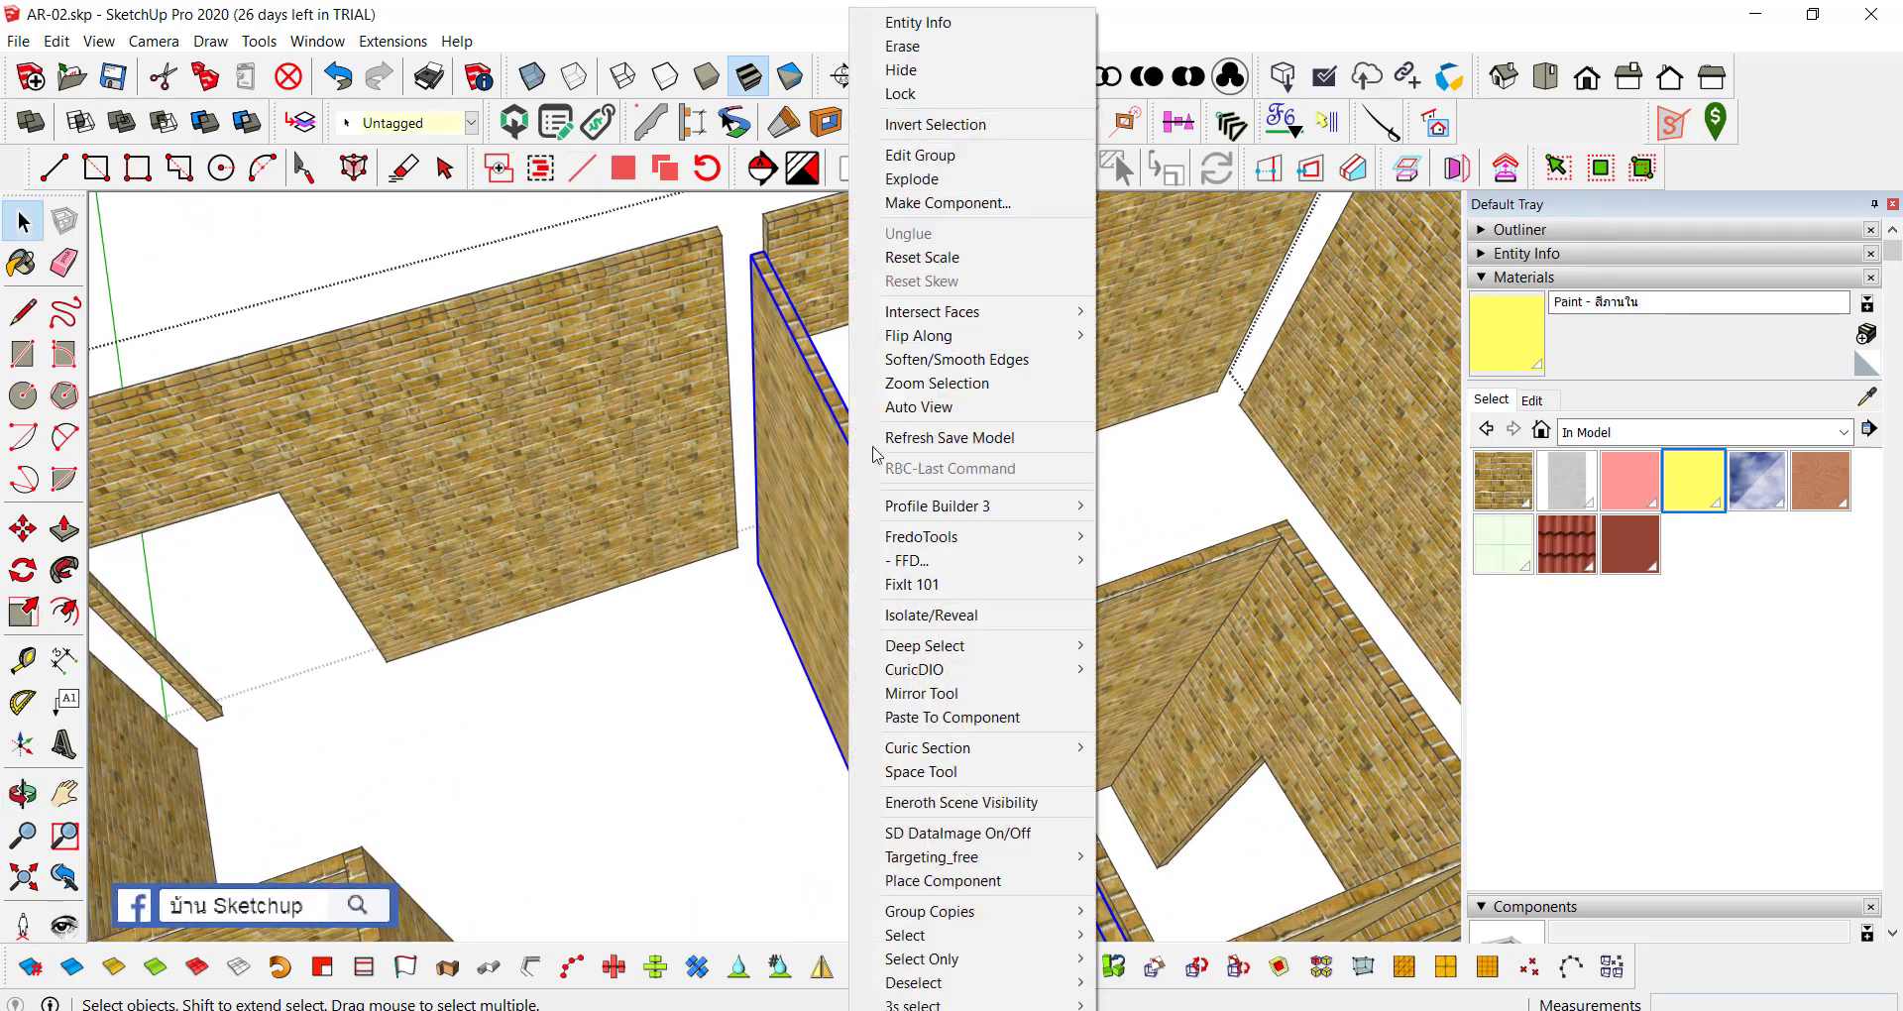
{"action": "left_click", "coordinate": [922, 178]}
{"action": "left_click", "coordinate": [1492, 489]}
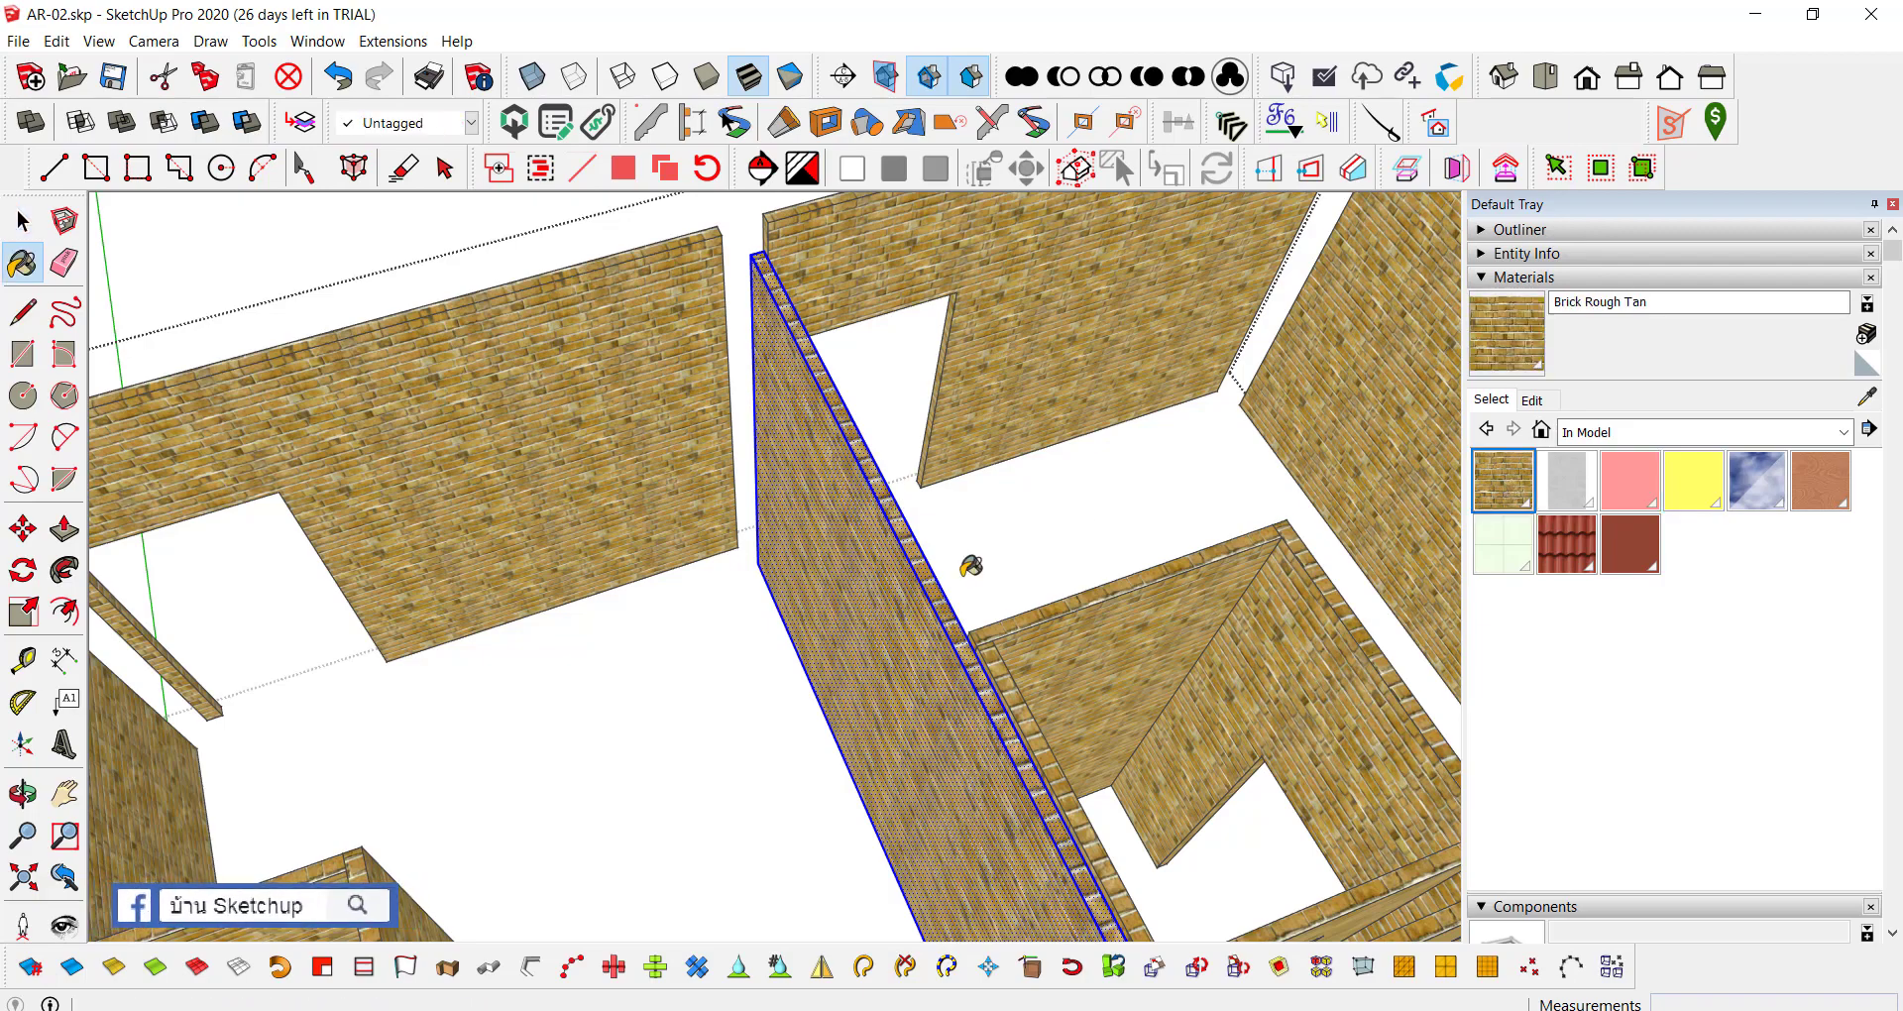
{"action": "right_click", "coordinate": [892, 579]}
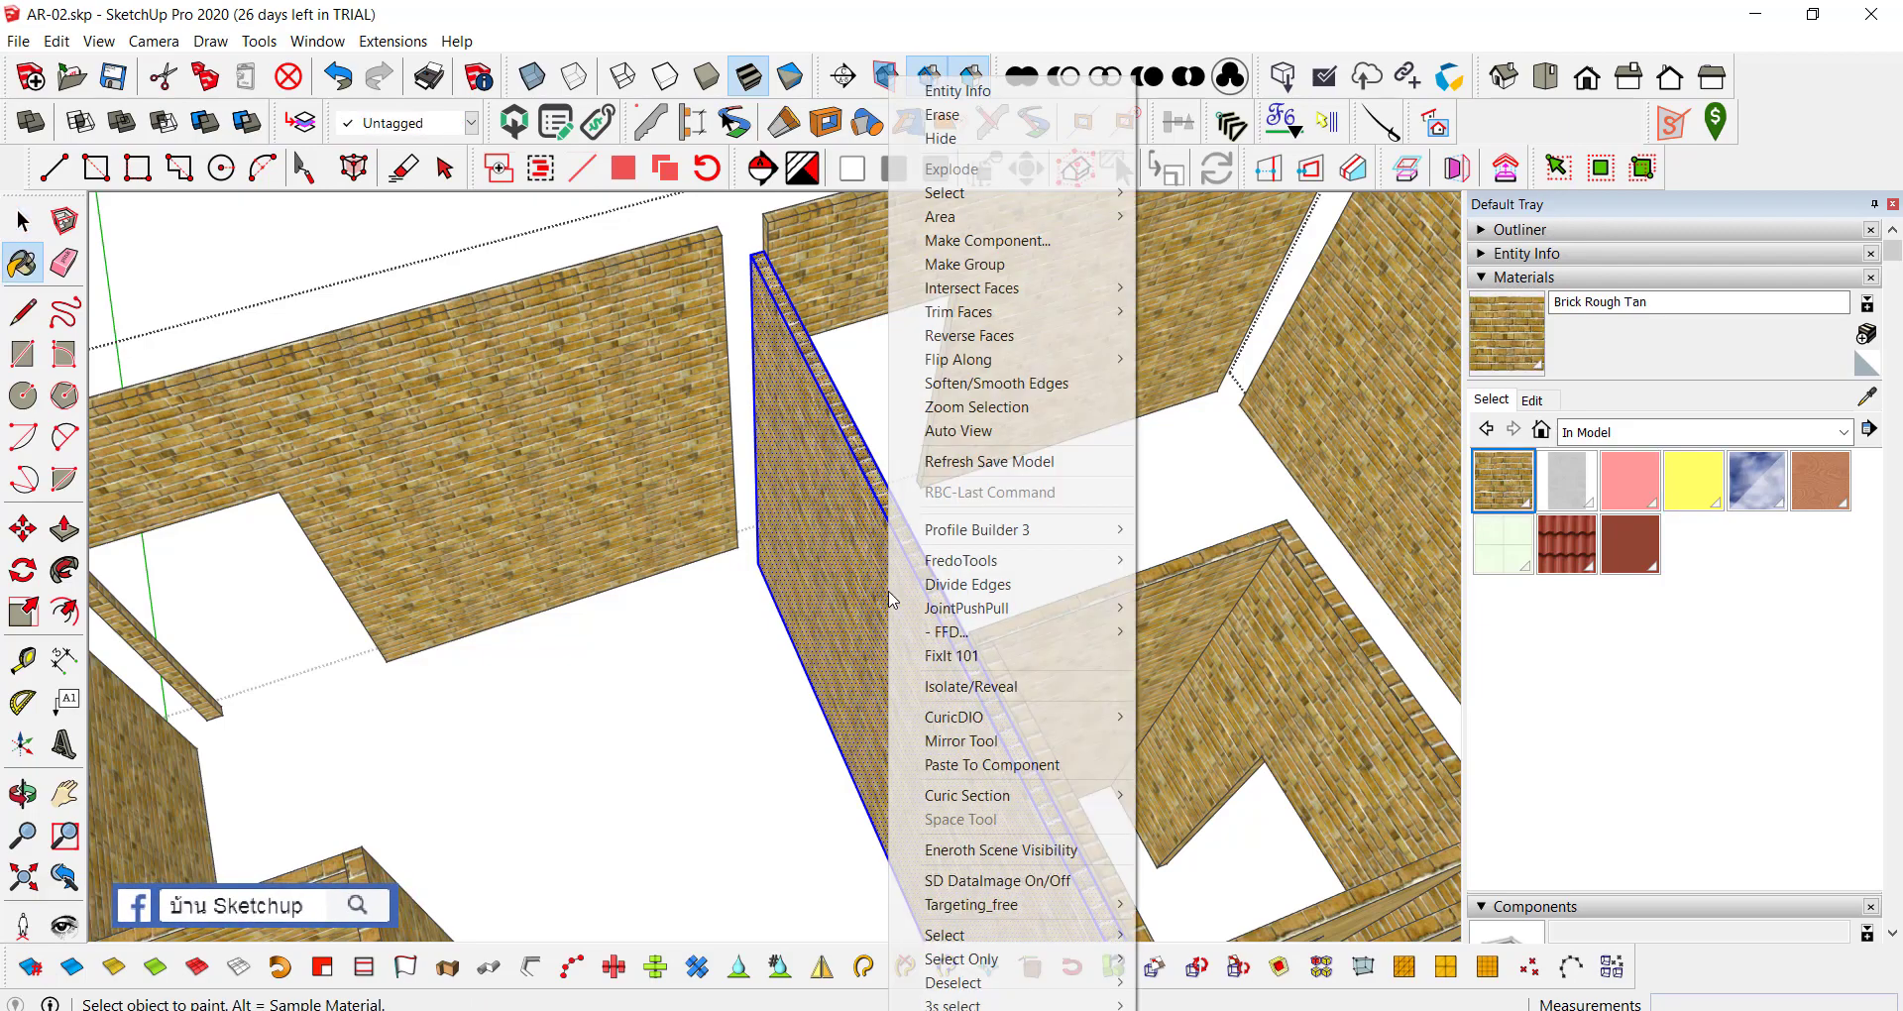
{"action": "left_click", "coordinate": [977, 259]}
Step: Orbit around the house to check that the brick interior walls meet their neighbours
{"action": "mouse_move", "coordinate": [976, 260]}
{"action": "middle_mouse_down"}
{"action": "mouse_move", "coordinate": [1078, 311]}
{"action": "mouse_move", "coordinate": [862, 594]}
{"action": "middle_mouse_up"}
{"action": "scroll", "coordinate": [843, 634], "scroll_direction": "down", "scroll_amount": 5}
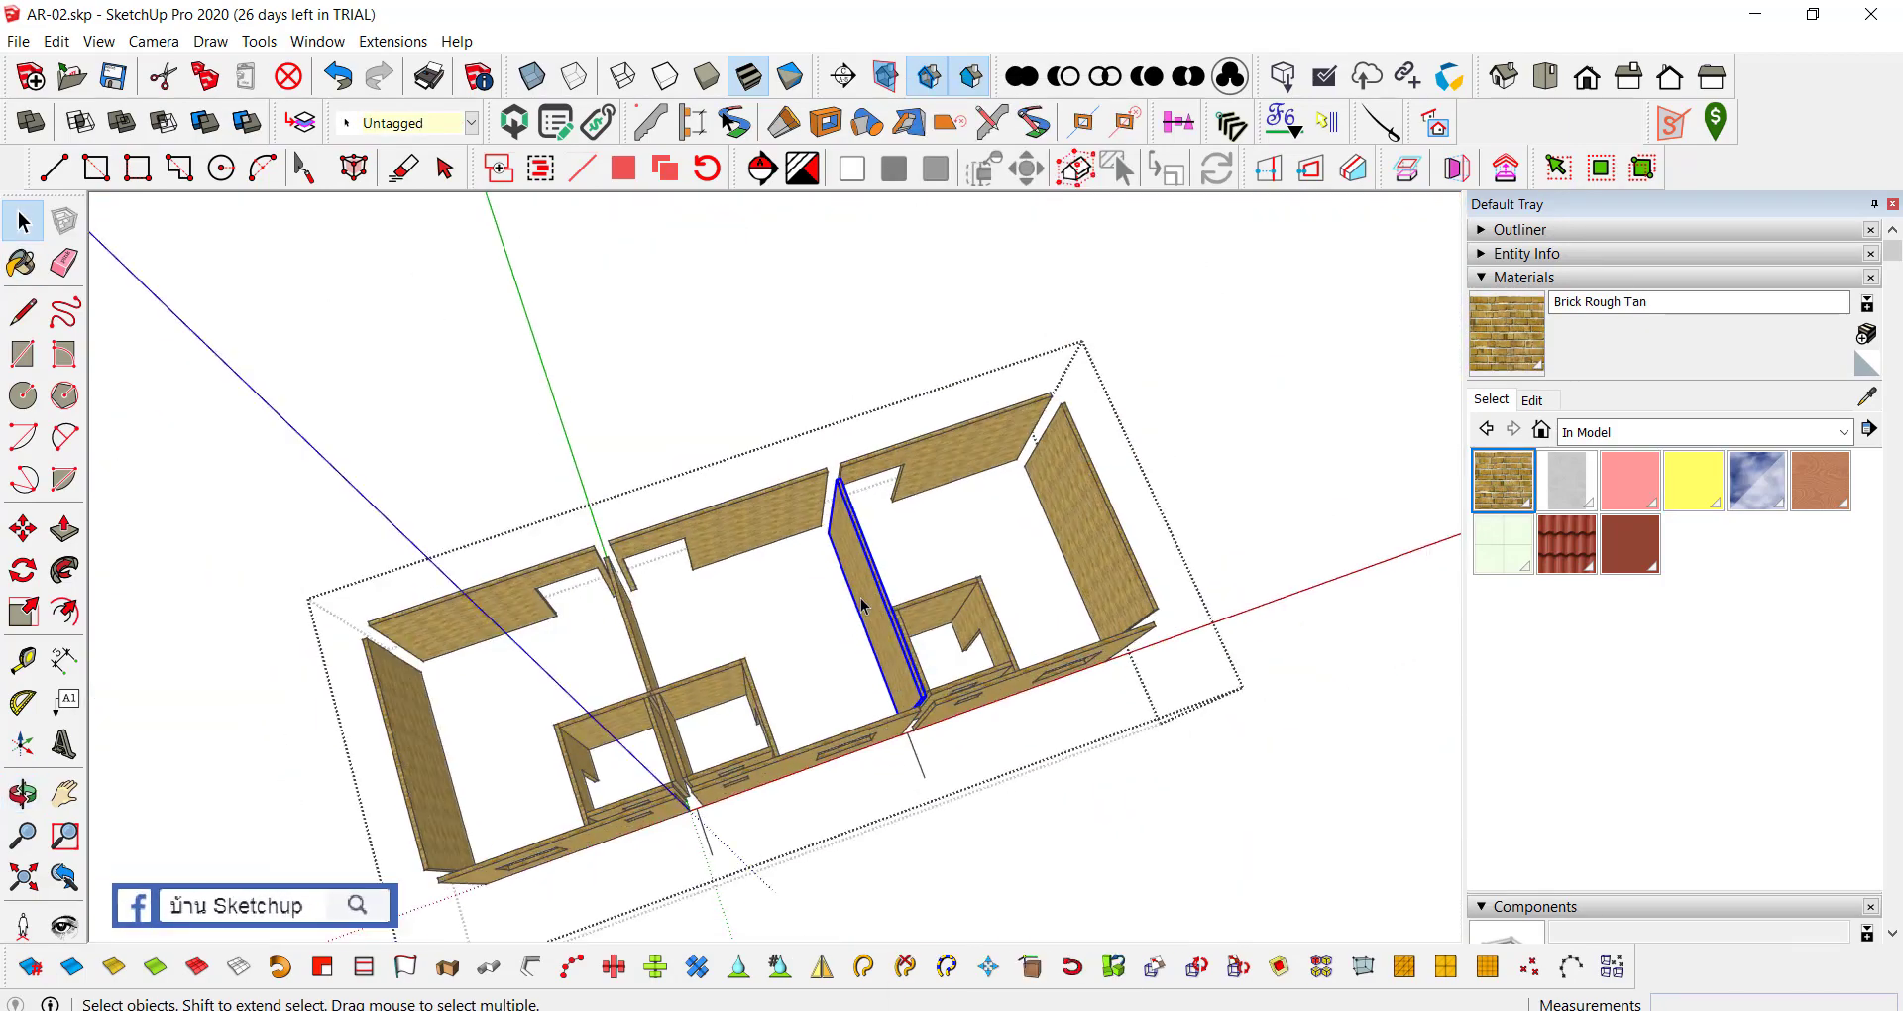
{"action": "scroll", "coordinate": [833, 656], "scroll_direction": "up", "scroll_amount": 3}
{"action": "middle_click_drag", "start_coordinate": [833, 657], "coordinate": [813, 594]}
{"action": "scroll", "coordinate": [813, 595], "scroll_direction": "up", "scroll_amount": 3}
{"action": "scroll", "coordinate": [803, 545], "scroll_direction": "up", "scroll_amount": 3}
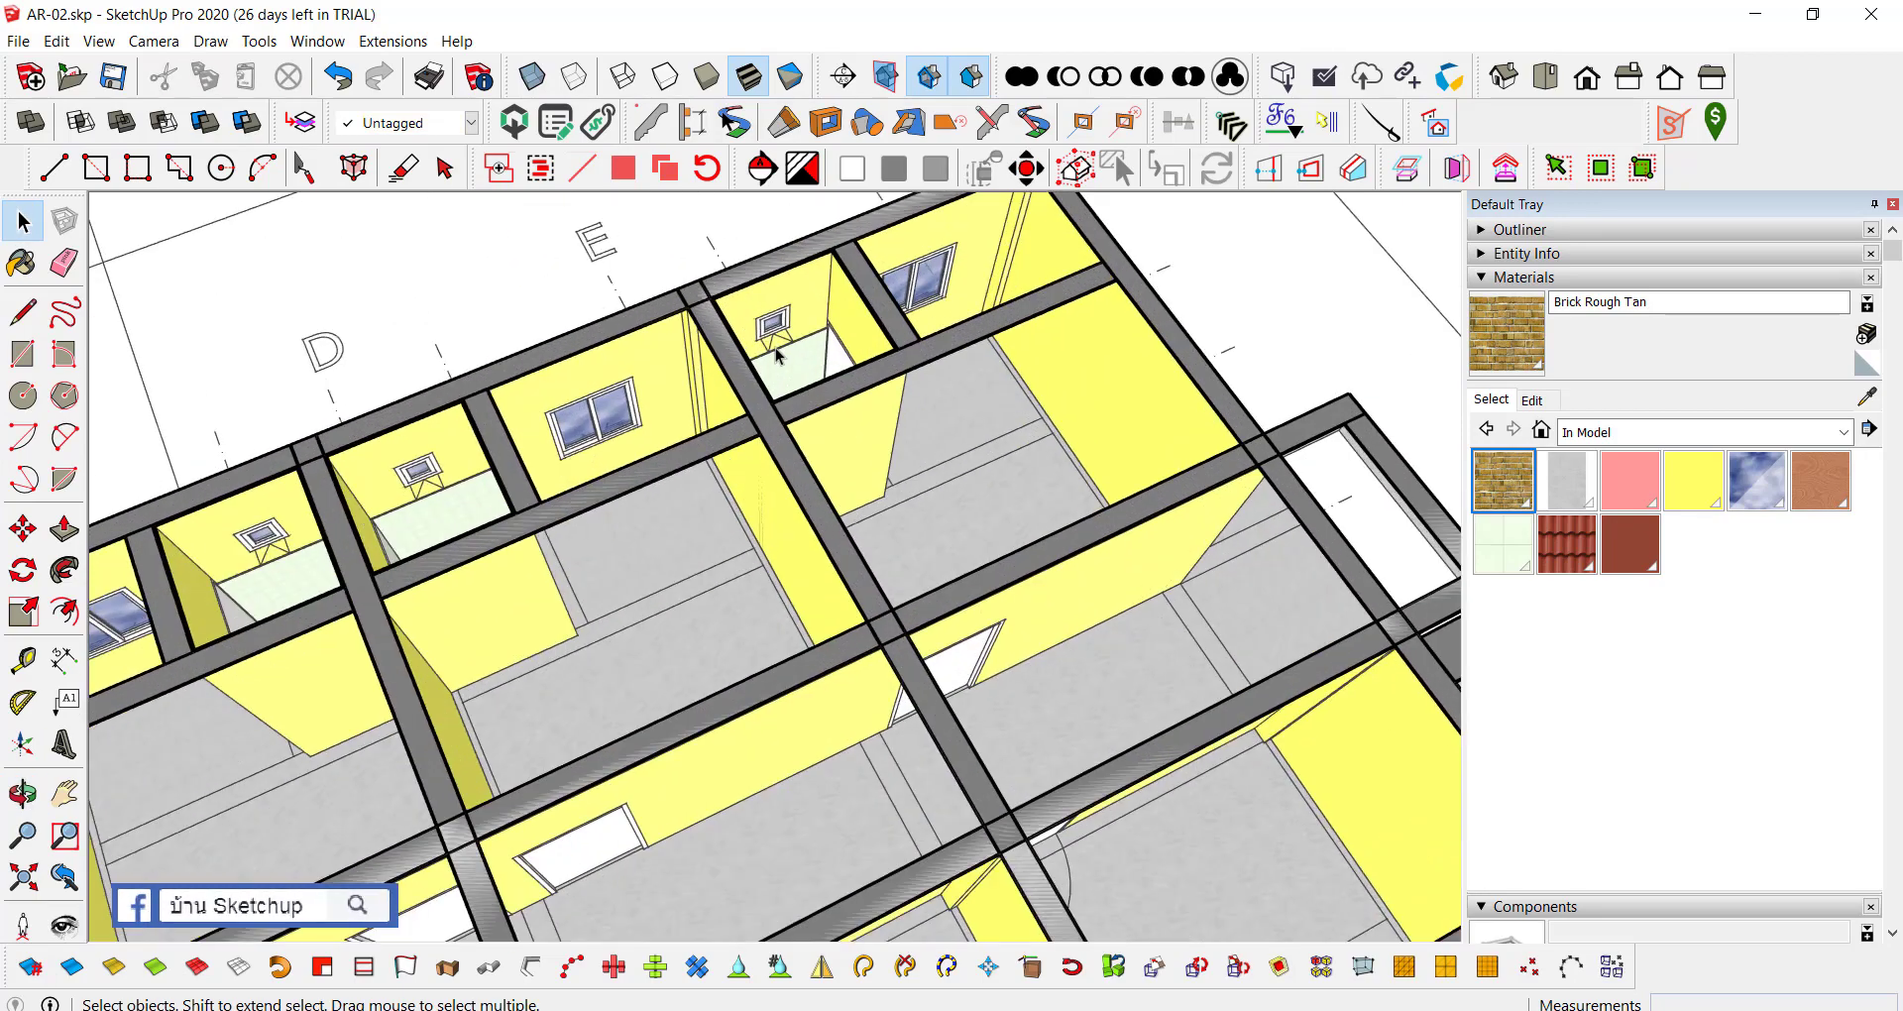
{"action": "scroll", "coordinate": [797, 492], "scroll_direction": "up", "scroll_amount": 3}
{"action": "scroll", "coordinate": [797, 492], "scroll_direction": "down", "scroll_amount": 3}
{"action": "scroll", "coordinate": [799, 506], "scroll_direction": "down", "scroll_amount": 3}
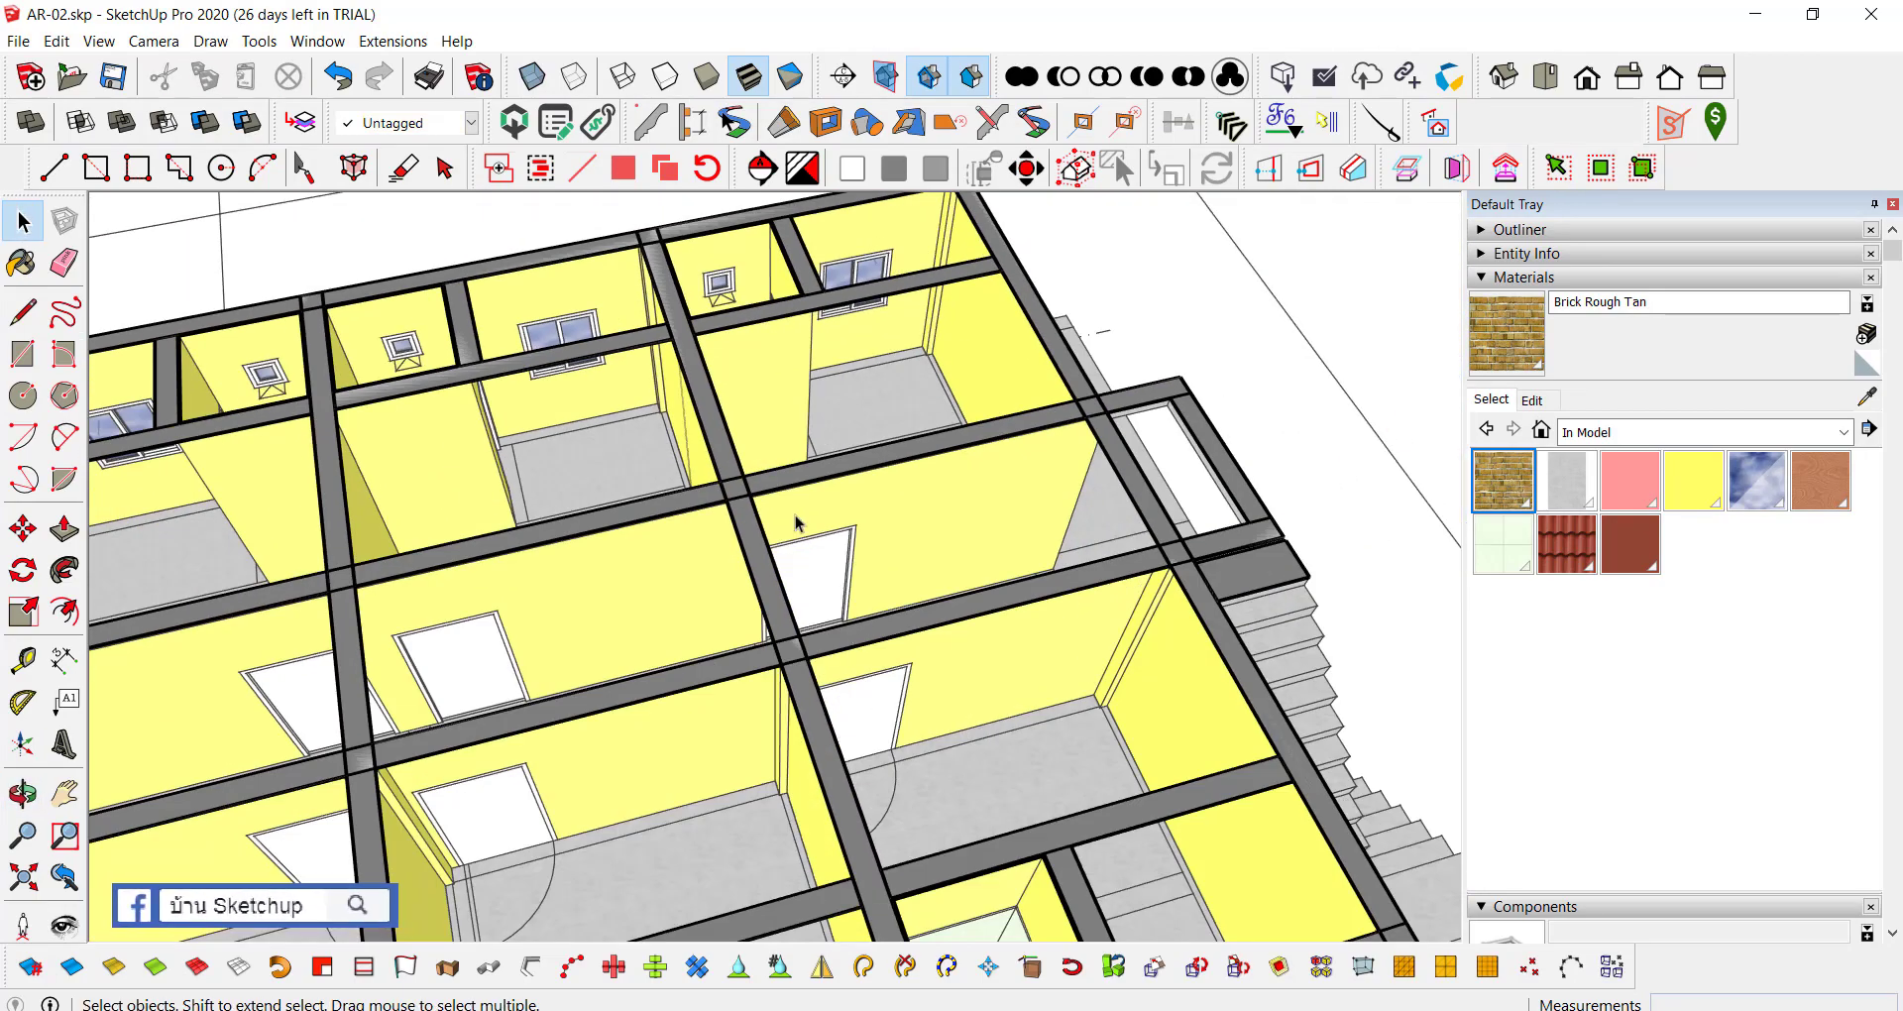
{"action": "middle_click_drag", "start_coordinate": [799, 516], "coordinate": [922, 613]}
{"action": "double_click", "coordinate": [971, 902]}
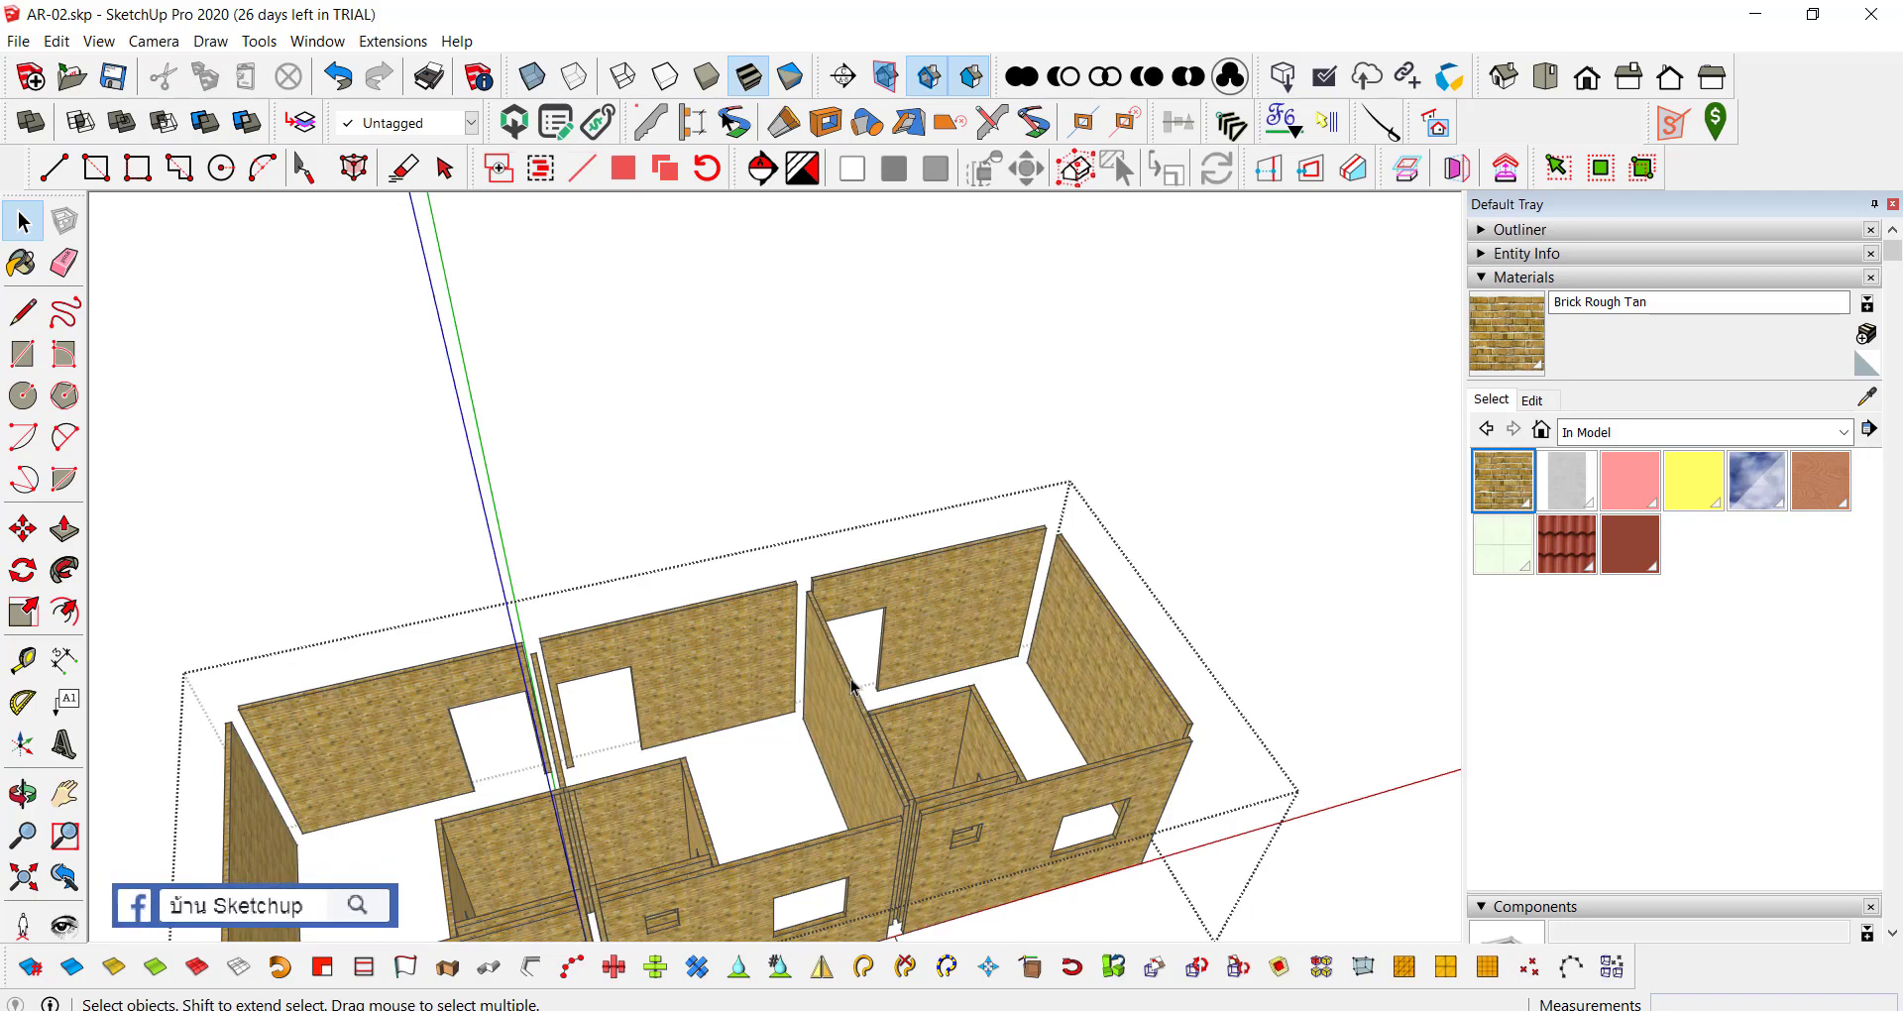
{"action": "middle_click_drag", "start_coordinate": [852, 684], "coordinate": [807, 476]}
{"action": "key", "text": "Escape"}
{"action": "scroll", "coordinate": [1318, 399], "scroll_direction": "up", "scroll_amount": 5}
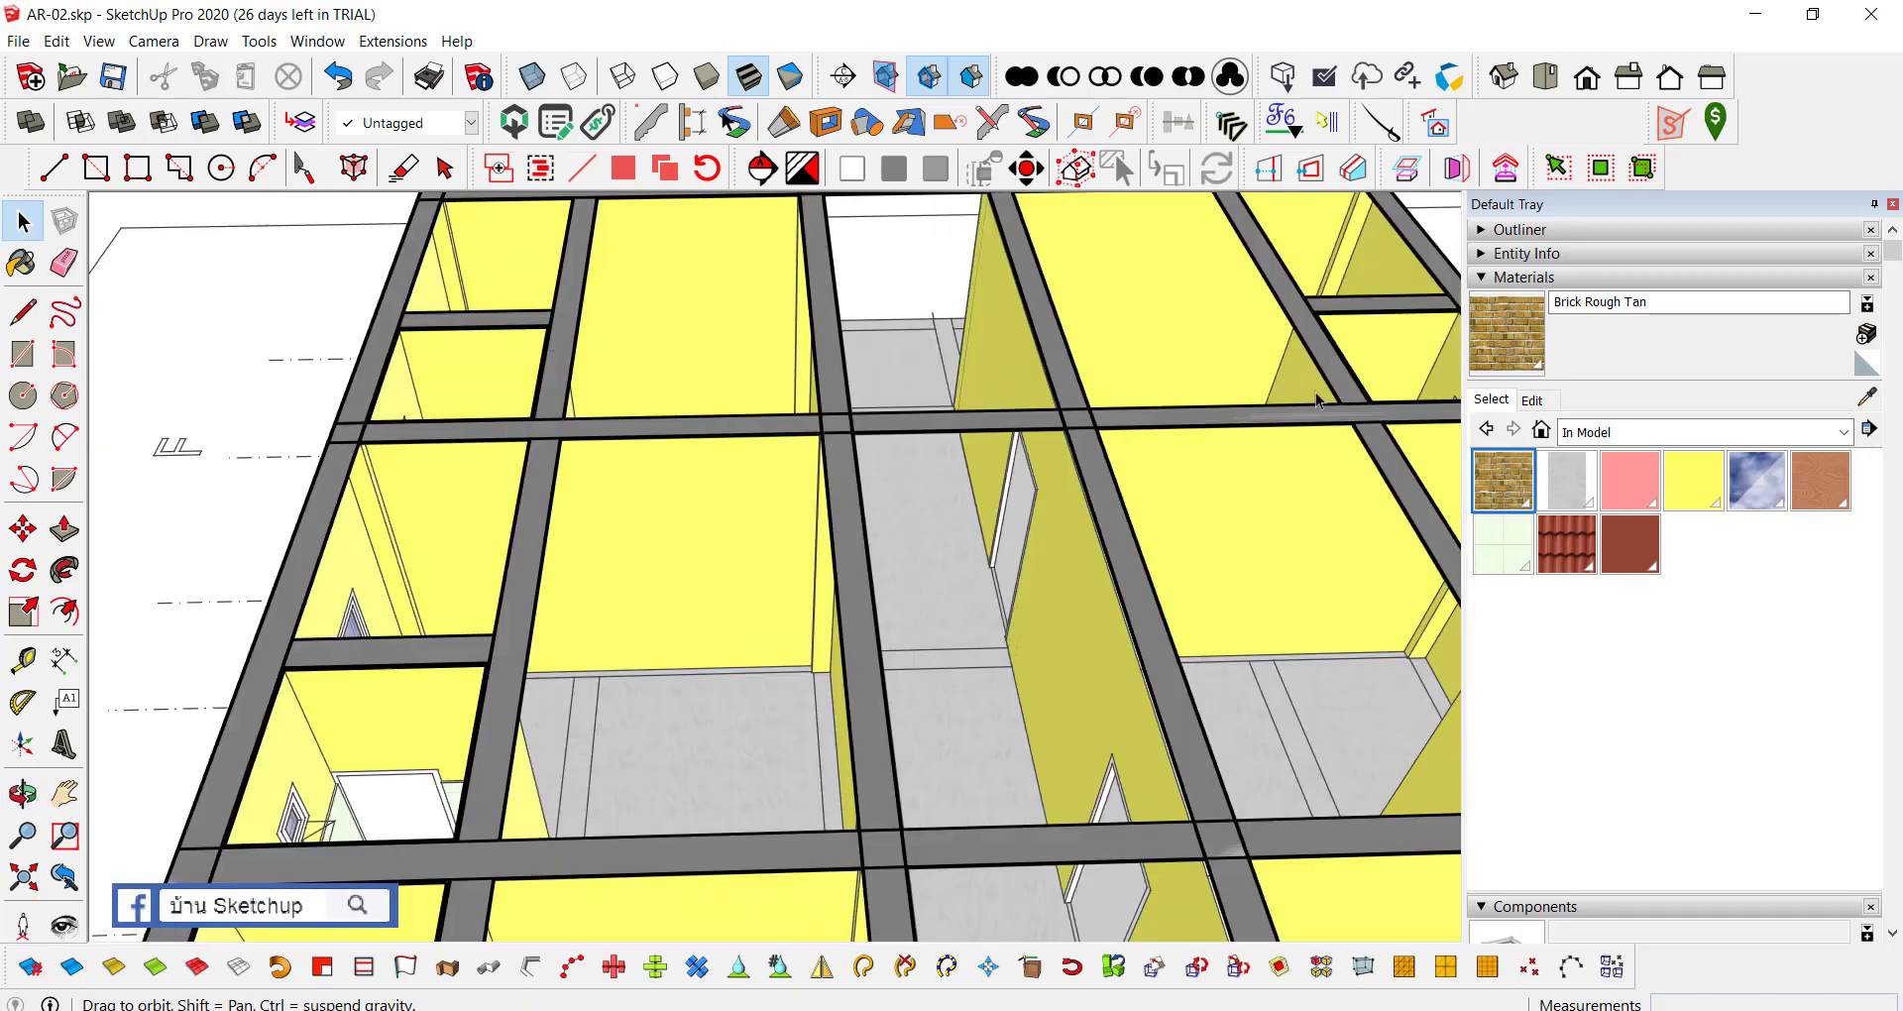
{"action": "scroll", "coordinate": [972, 492], "scroll_direction": "down", "scroll_amount": 3}
{"action": "middle_click_drag", "start_coordinate": [972, 492], "coordinate": [702, 508]}
{"action": "scroll", "coordinate": [702, 507], "scroll_direction": "up", "scroll_amount": 2}
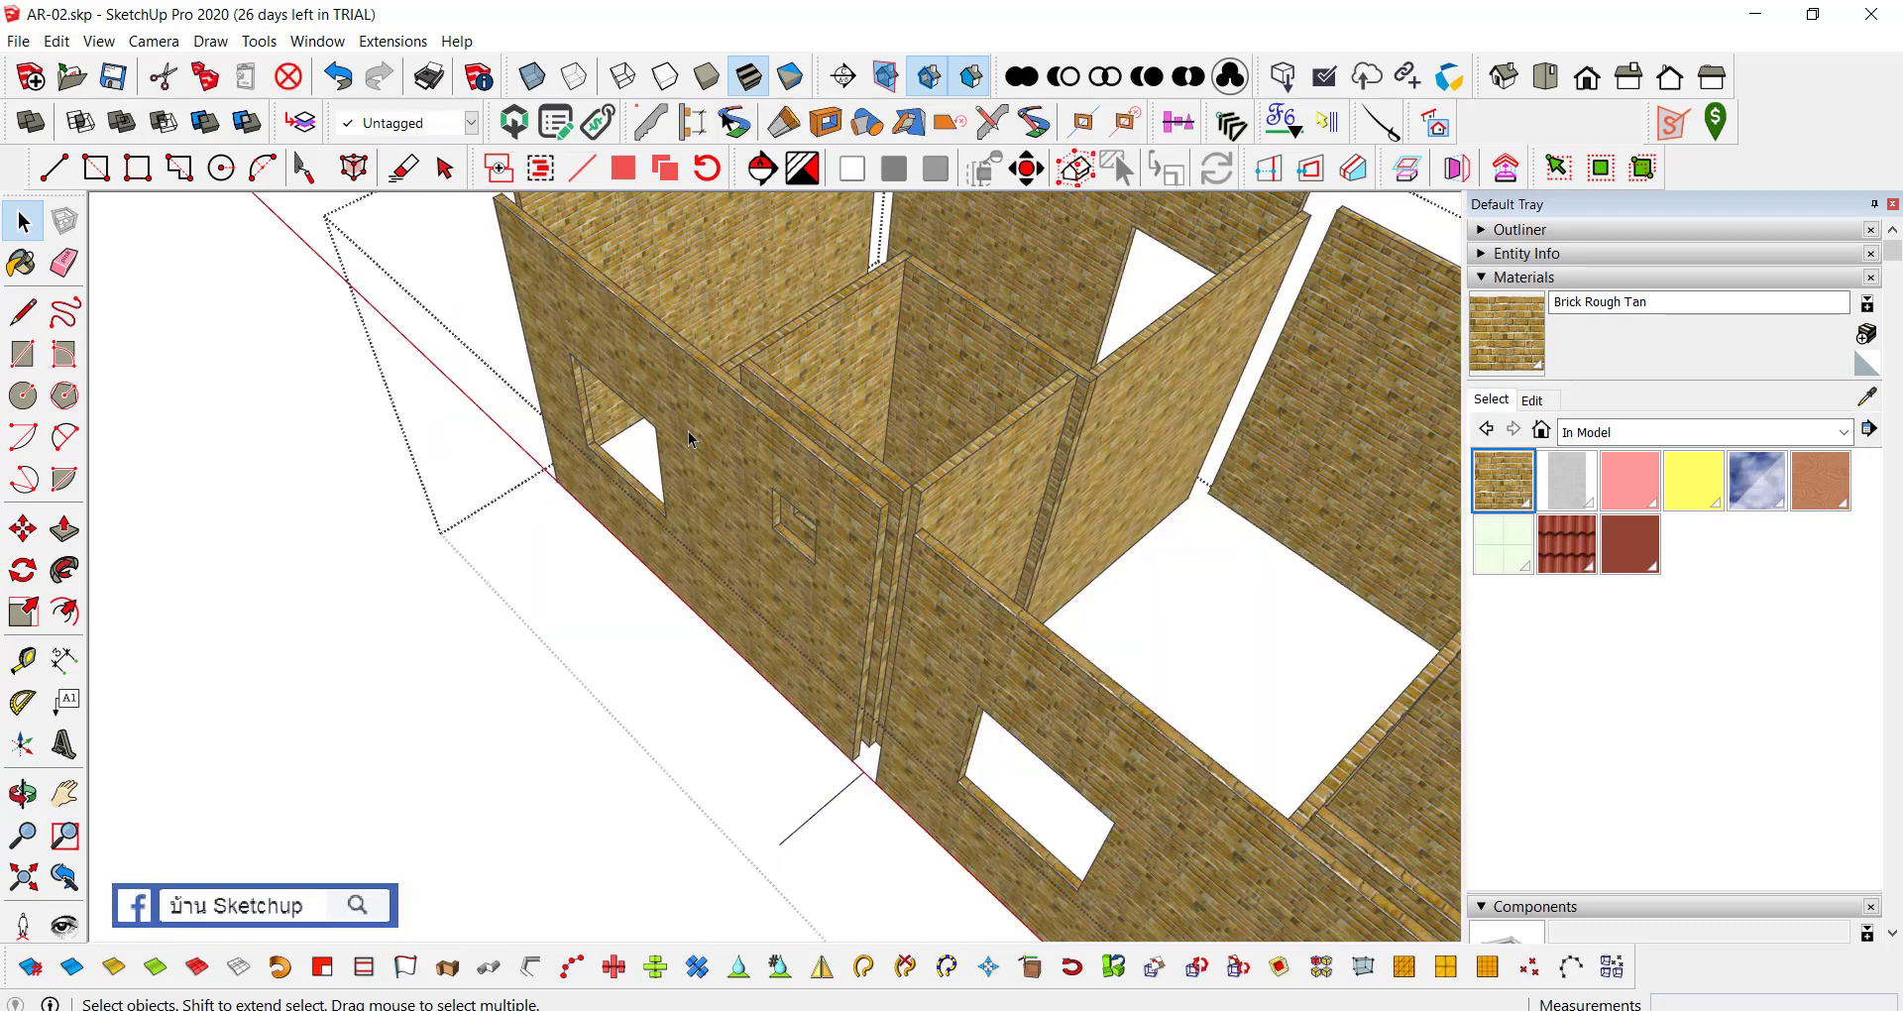
{"action": "middle_click_drag", "start_coordinate": [833, 472], "coordinate": [802, 476]}
{"action": "scroll", "coordinate": [921, 519], "scroll_direction": "down", "scroll_amount": 3}
{"action": "mouse_move", "coordinate": [922, 518]}
{"action": "middle_mouse_down"}
{"action": "mouse_move", "coordinate": [866, 589]}
{"action": "mouse_move", "coordinate": [704, 667]}
{"action": "middle_mouse_up"}
{"action": "scroll", "coordinate": [865, 588], "scroll_direction": "up", "scroll_amount": 3}
{"action": "scroll", "coordinate": [865, 588], "scroll_direction": "down", "scroll_amount": 3}
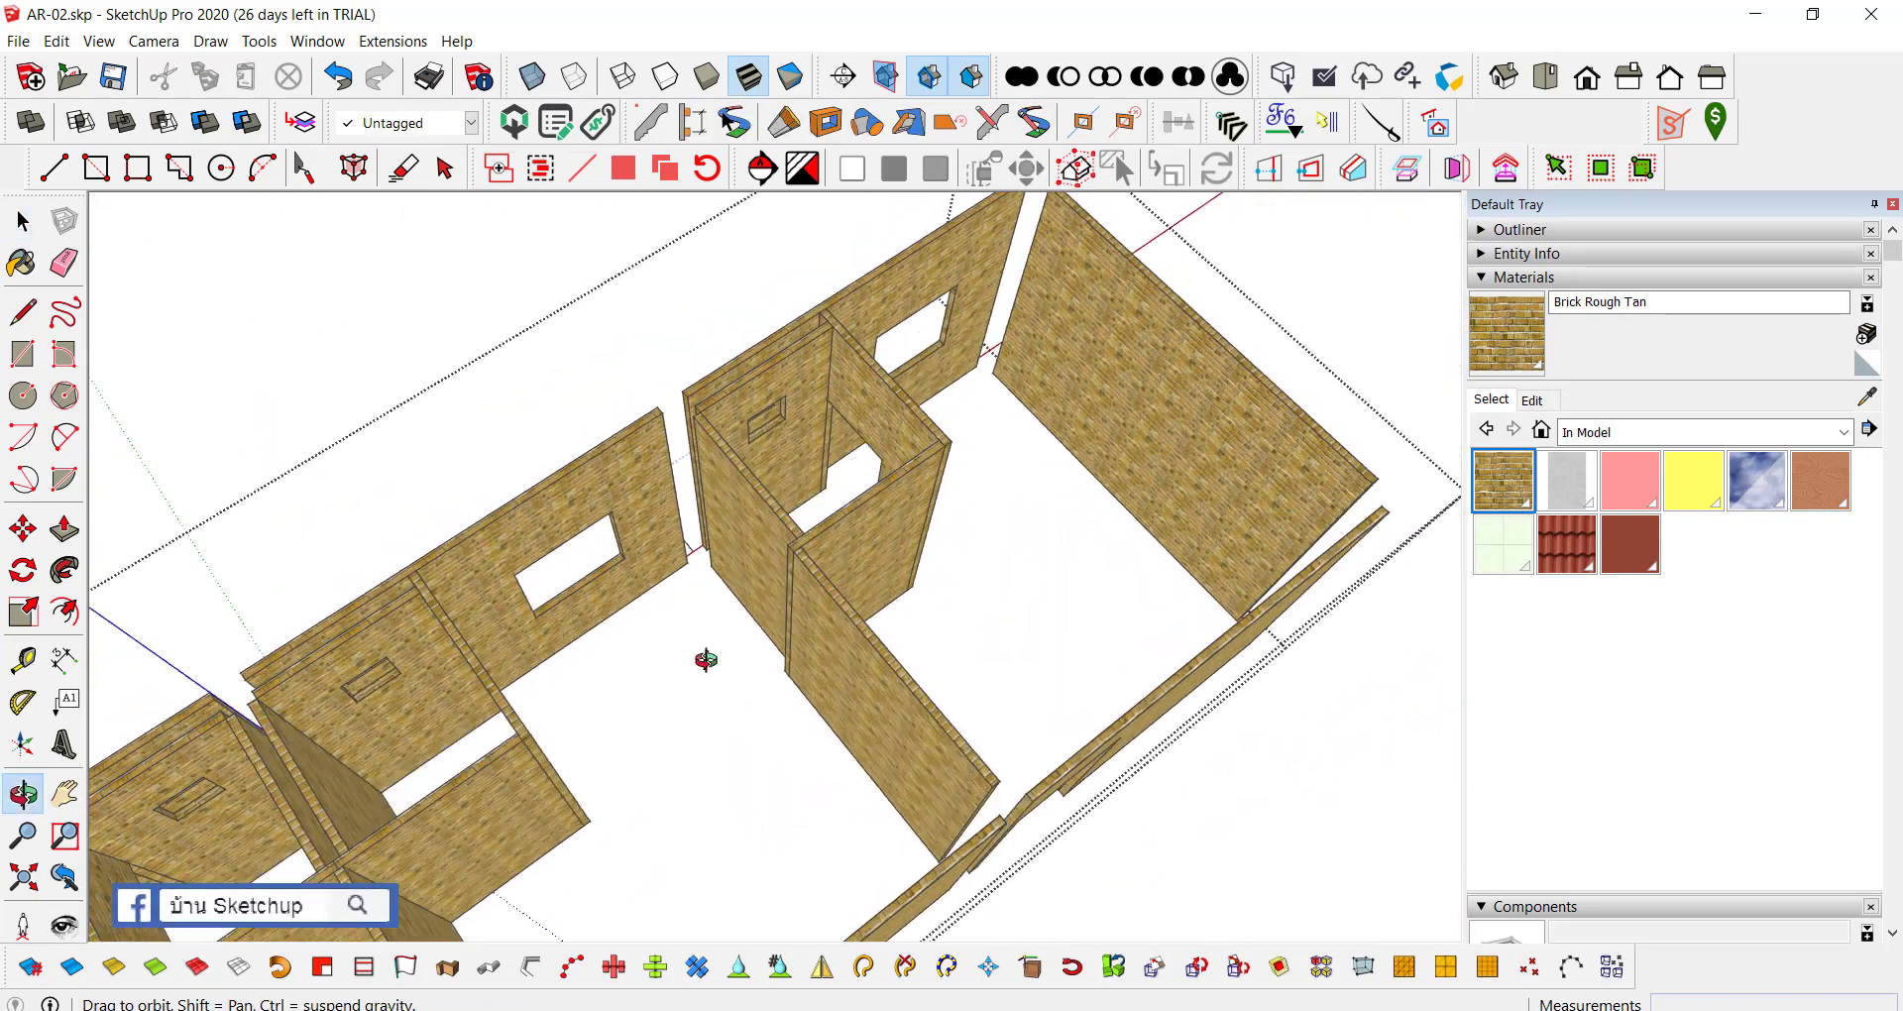
{"action": "scroll", "coordinate": [738, 728], "scroll_direction": "up", "scroll_amount": 2}
{"action": "middle_click_drag", "start_coordinate": [737, 728], "coordinate": [909, 603]}
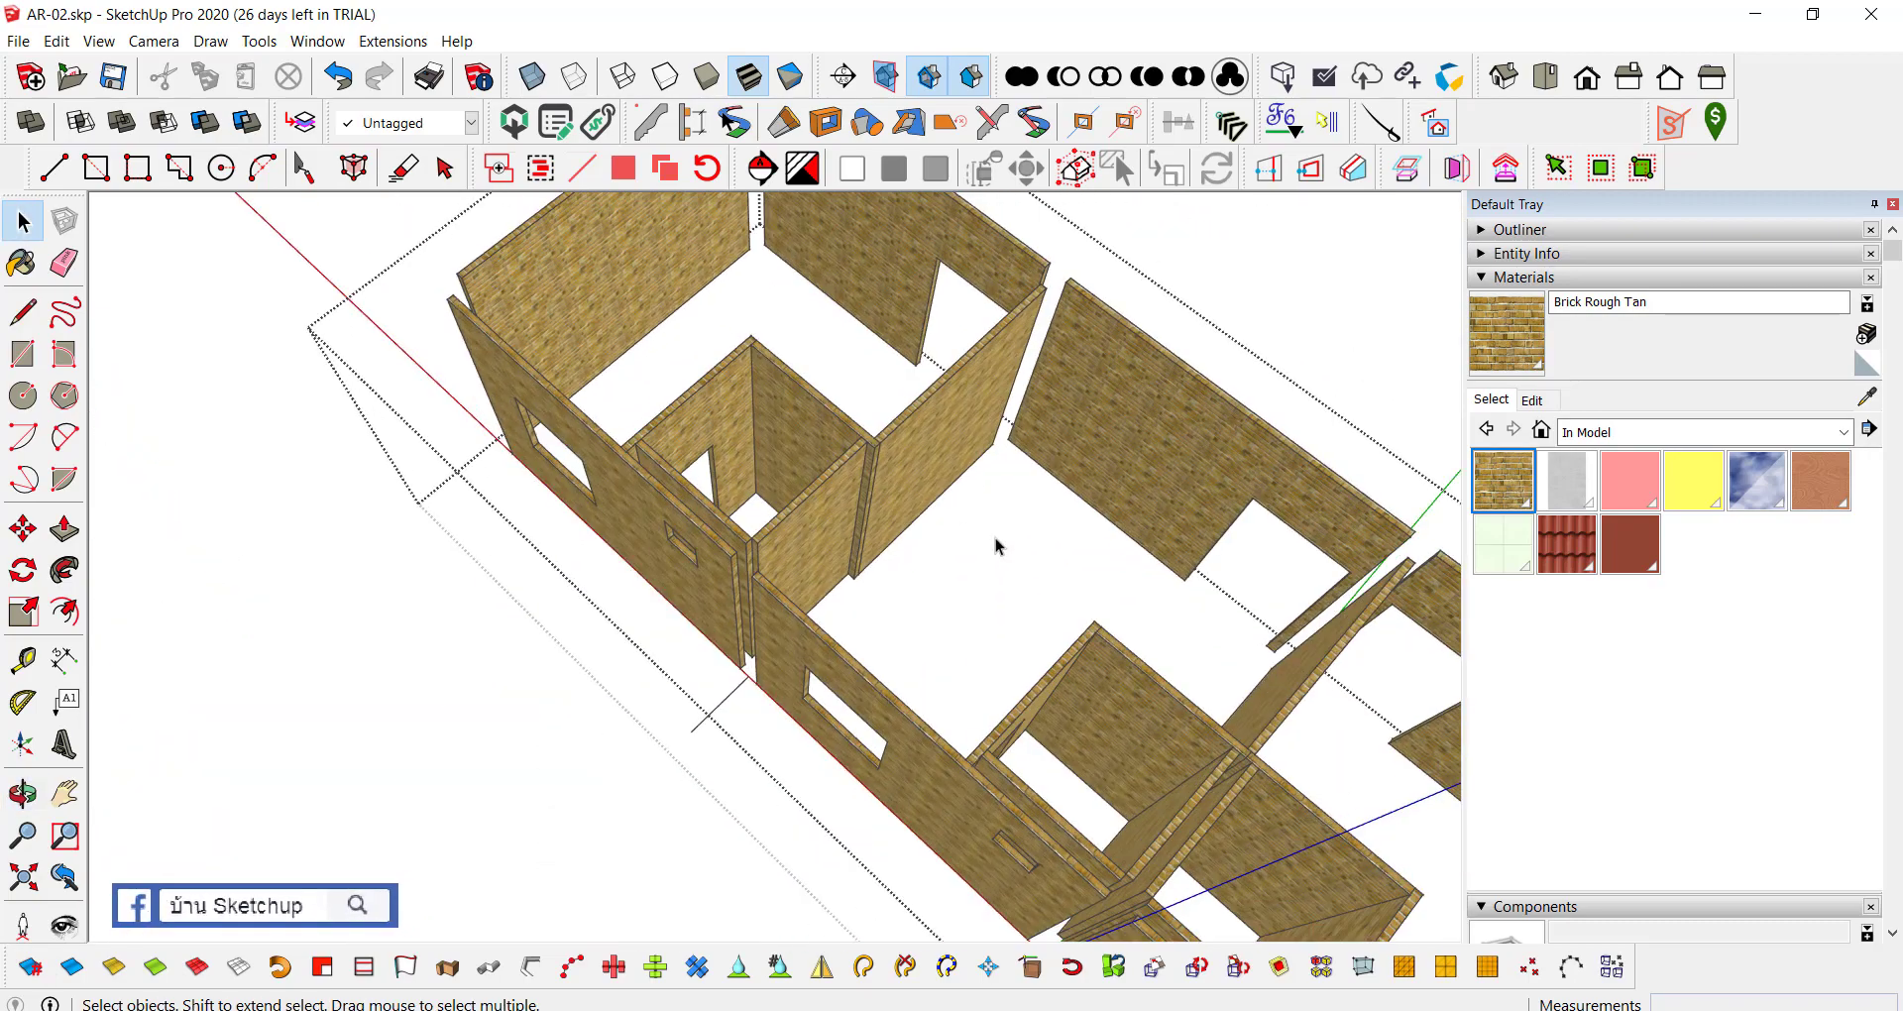
{"action": "scroll", "coordinate": [995, 545], "scroll_direction": "up", "scroll_amount": 3}
{"action": "middle_click_drag", "start_coordinate": [818, 447], "coordinate": [851, 439]}
Step: Lengthen the short wall piece with Scale to close the joint between the walls
{"action": "scroll", "coordinate": [853, 571], "scroll_direction": "up", "scroll_amount": 2}
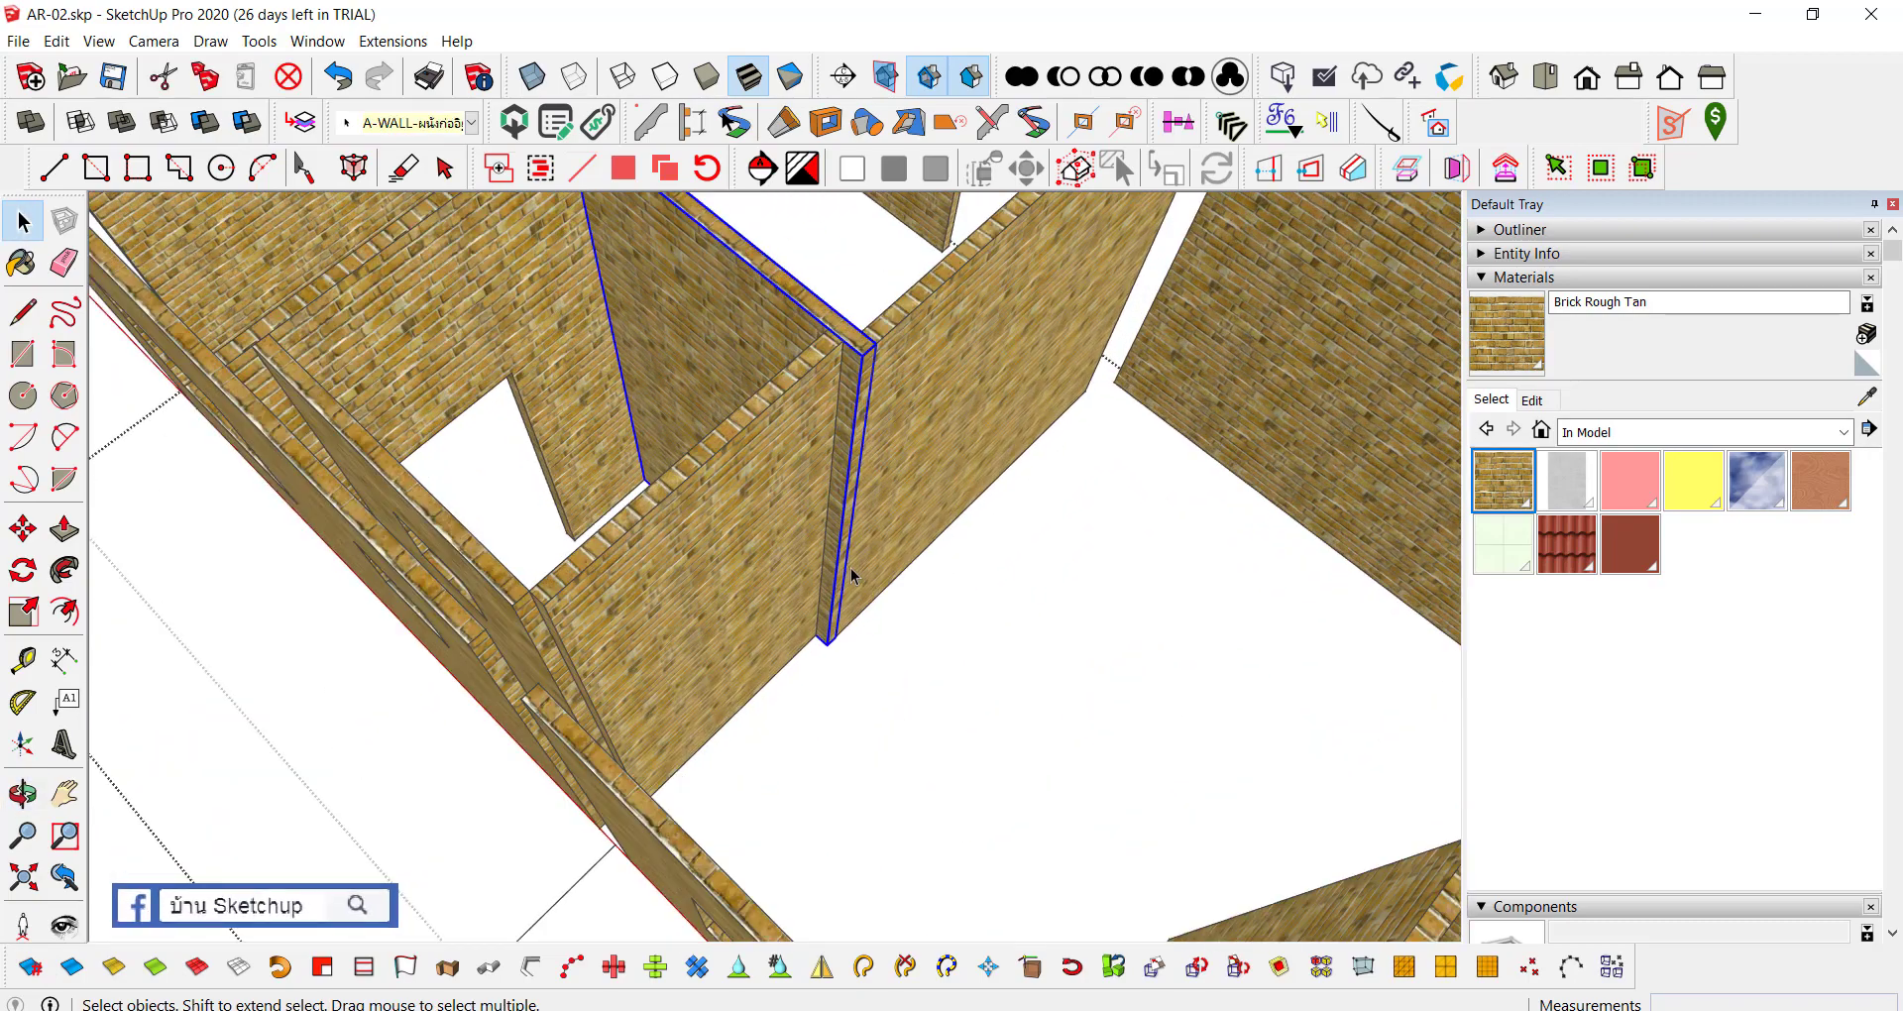
{"action": "scroll", "coordinate": [850, 550], "scroll_direction": "up", "scroll_amount": 2}
{"action": "key", "text": "s"}
{"action": "left_click", "coordinate": [848, 520]}
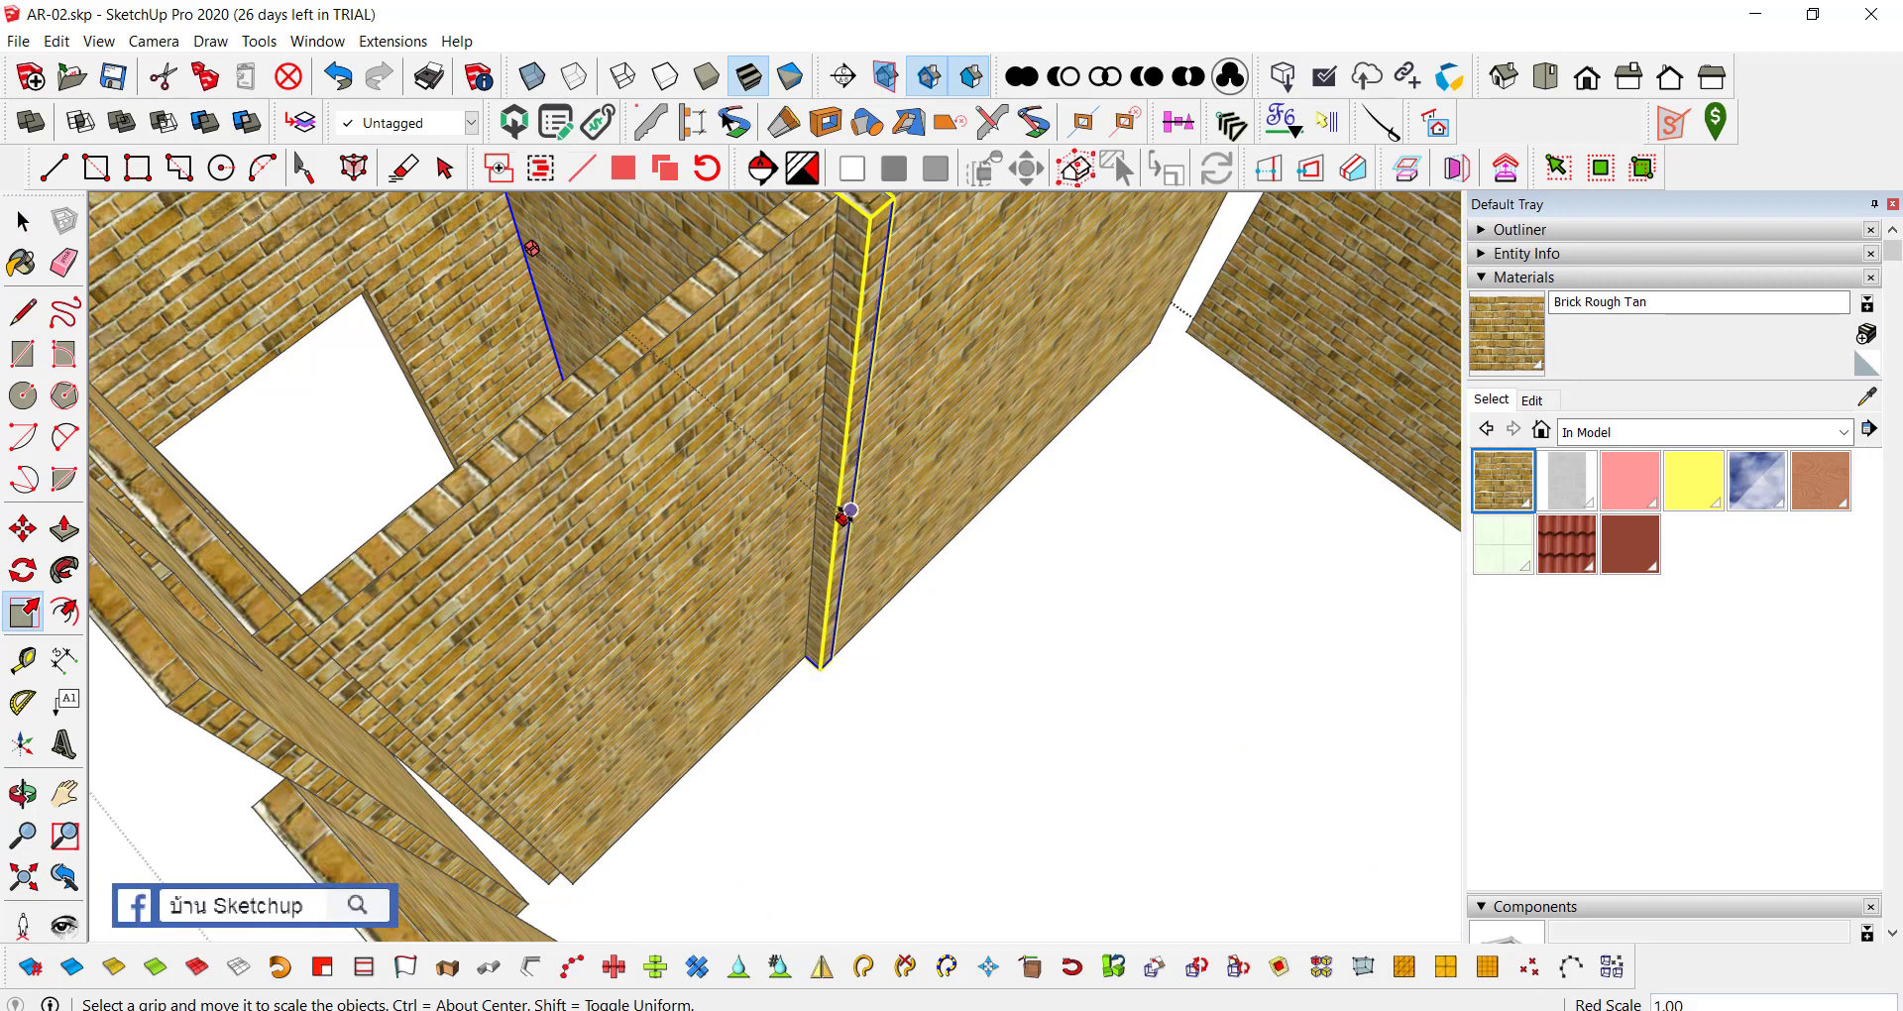
{"action": "scroll", "coordinate": [836, 325], "scroll_direction": "down", "scroll_amount": 2}
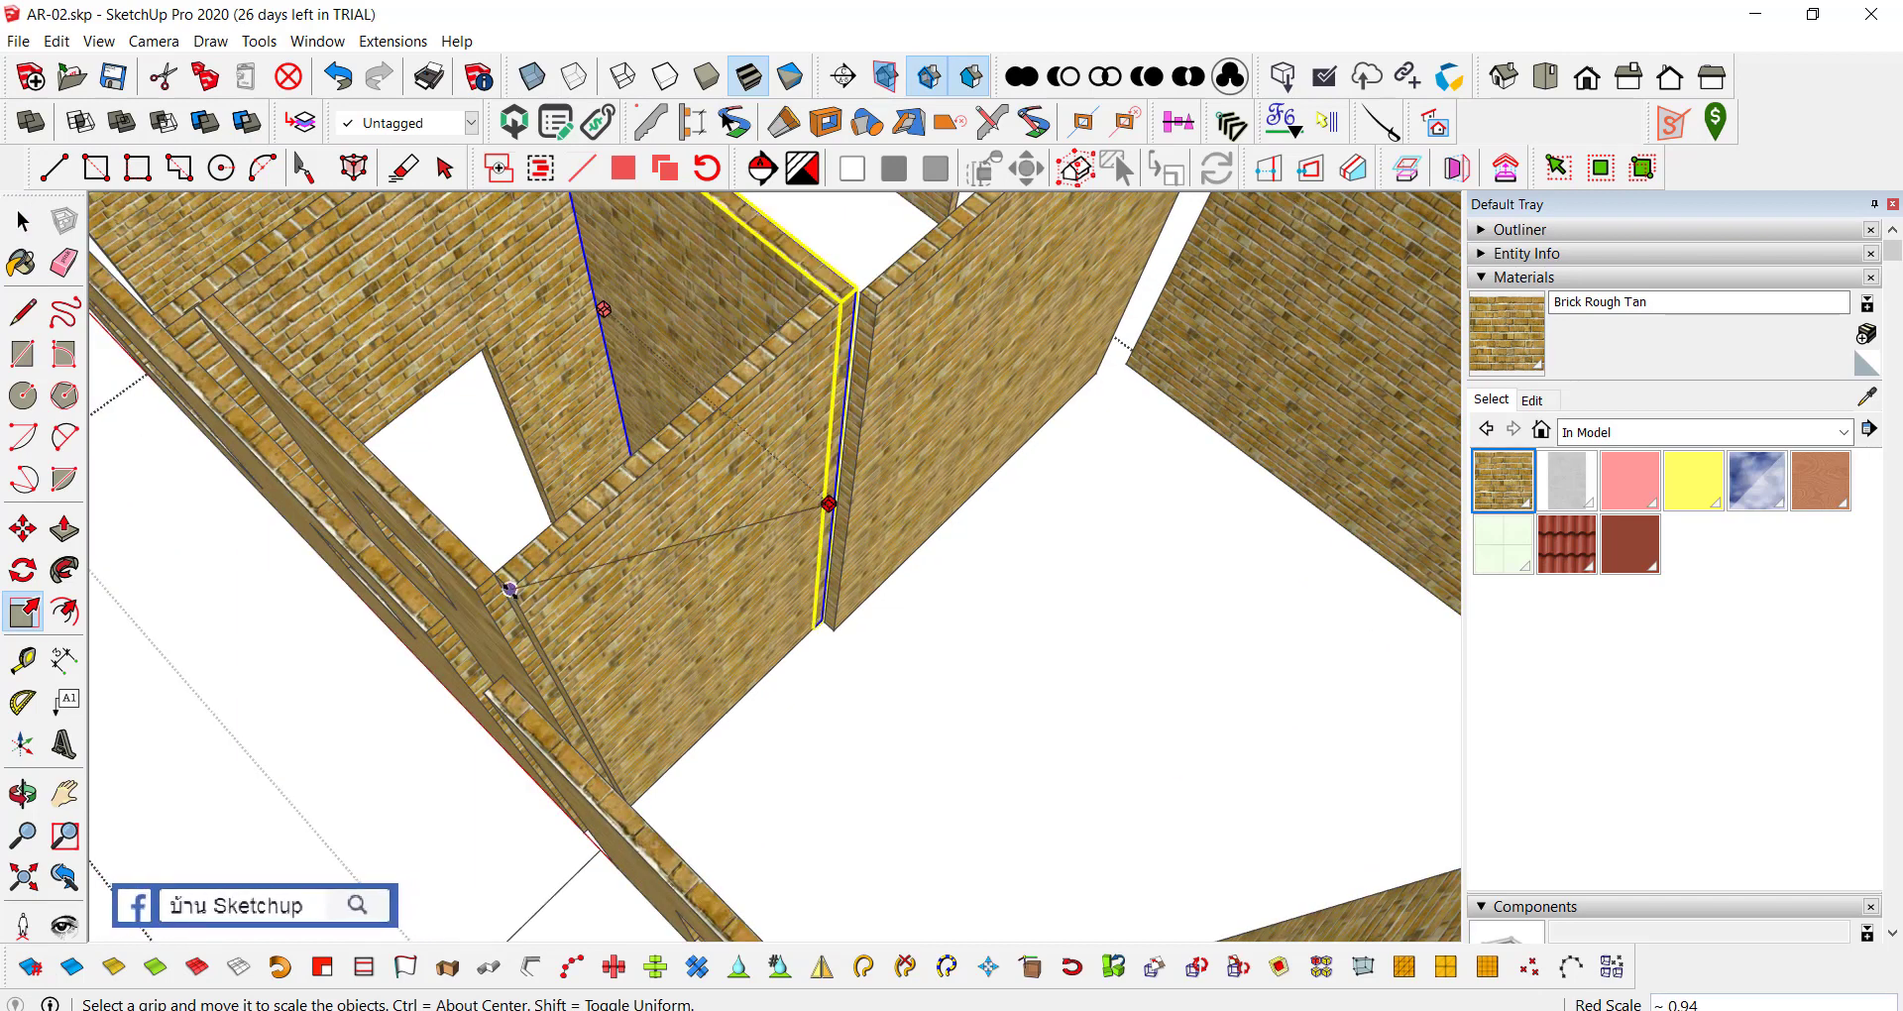
{"action": "left_click", "coordinate": [859, 433]}
{"action": "scroll", "coordinate": [855, 499], "scroll_direction": "up", "scroll_amount": 2}
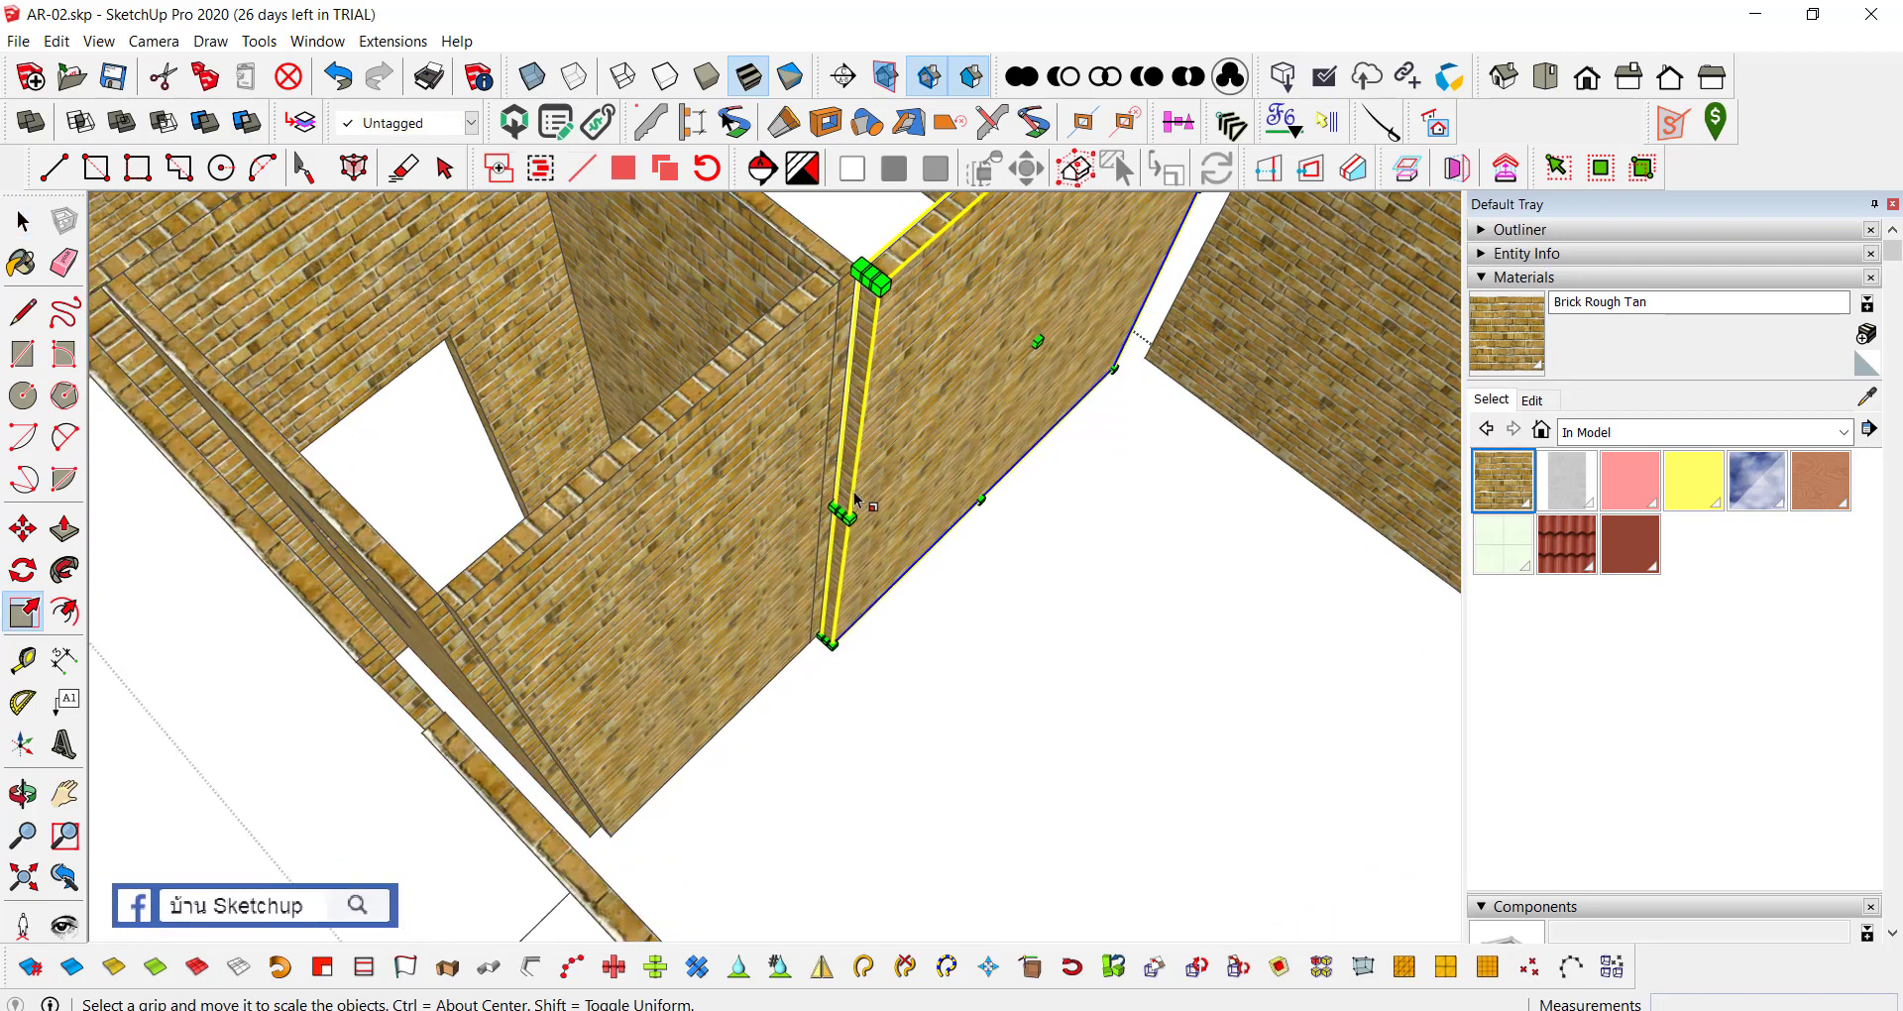
{"action": "left_click", "coordinate": [844, 523]}
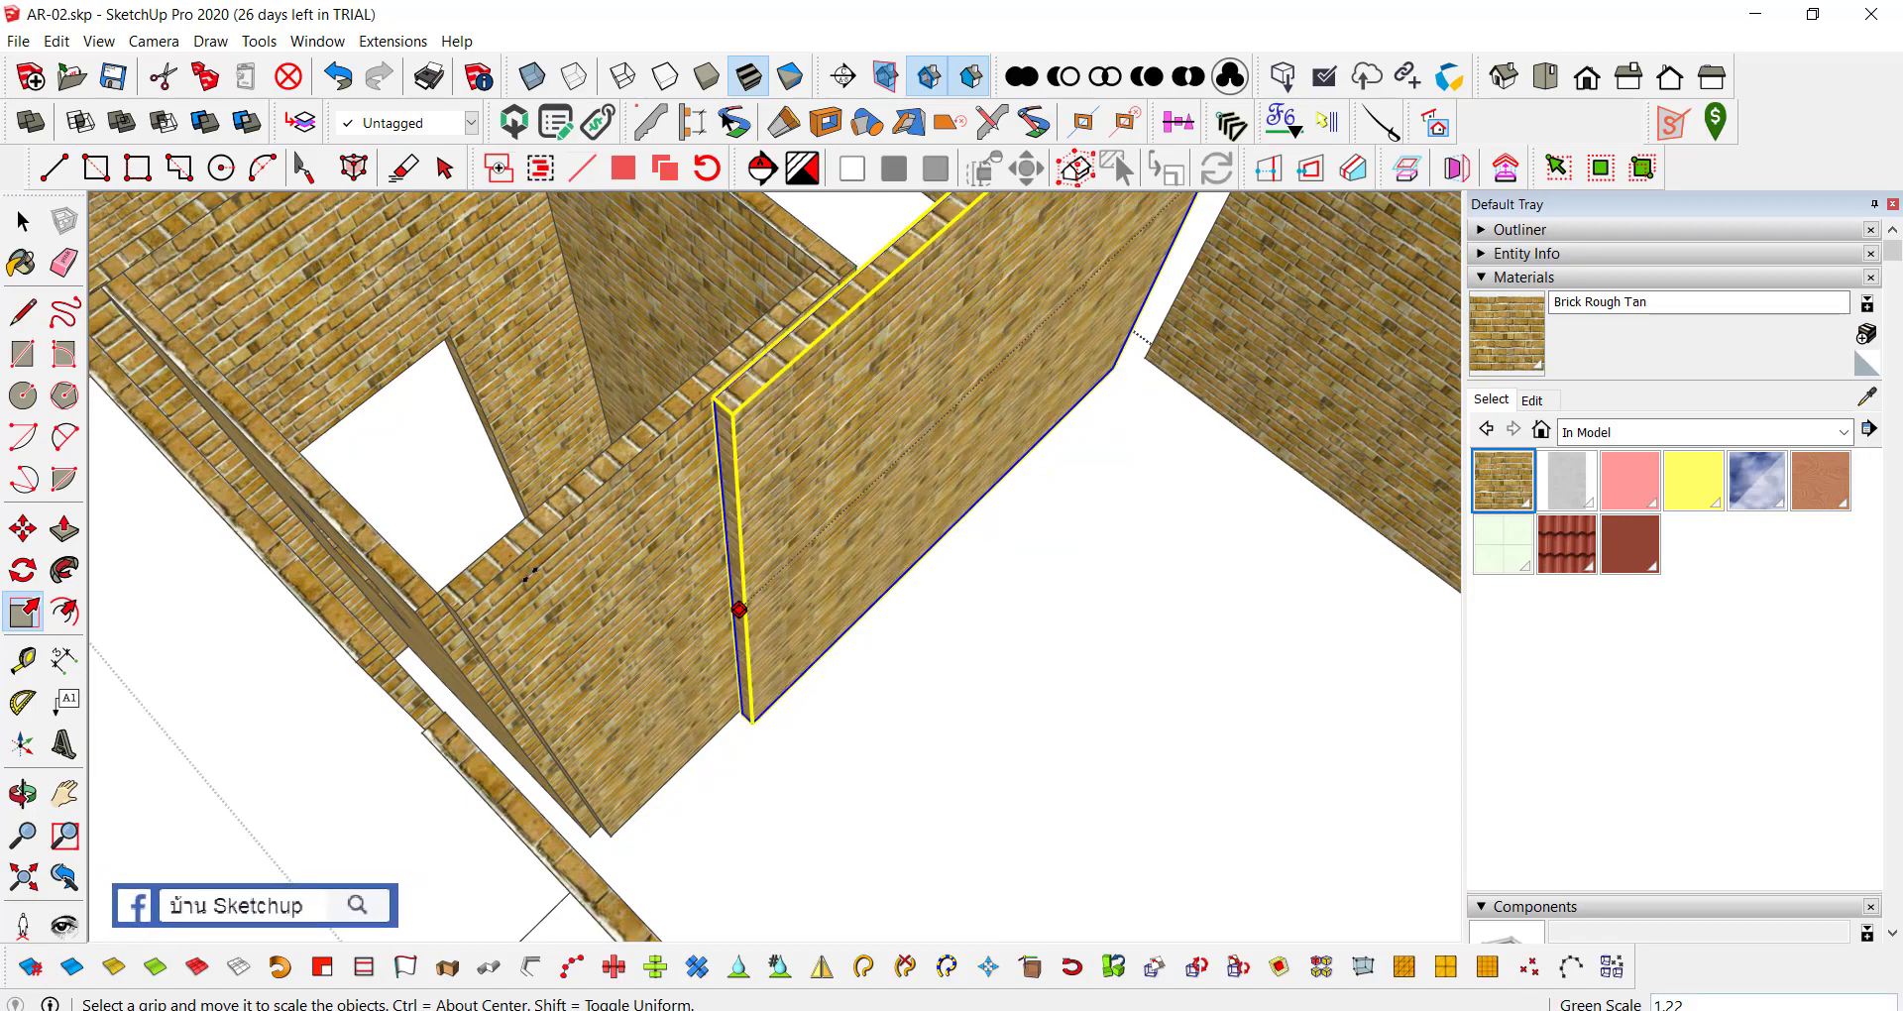
{"action": "mouse_move", "coordinate": [525, 604]}
{"action": "middle_mouse_down"}
{"action": "mouse_move", "coordinate": [931, 604]}
{"action": "mouse_move", "coordinate": [981, 526]}
{"action": "mouse_move", "coordinate": [829, 552]}
{"action": "mouse_move", "coordinate": [748, 693]}
{"action": "mouse_move", "coordinate": [994, 515]}
{"action": "mouse_move", "coordinate": [977, 634]}
{"action": "mouse_move", "coordinate": [614, 607]}
{"action": "middle_mouse_up"}
Step: Explode that wall and make its loose geometry into a new group
{"action": "right_click", "coordinate": [610, 609]}
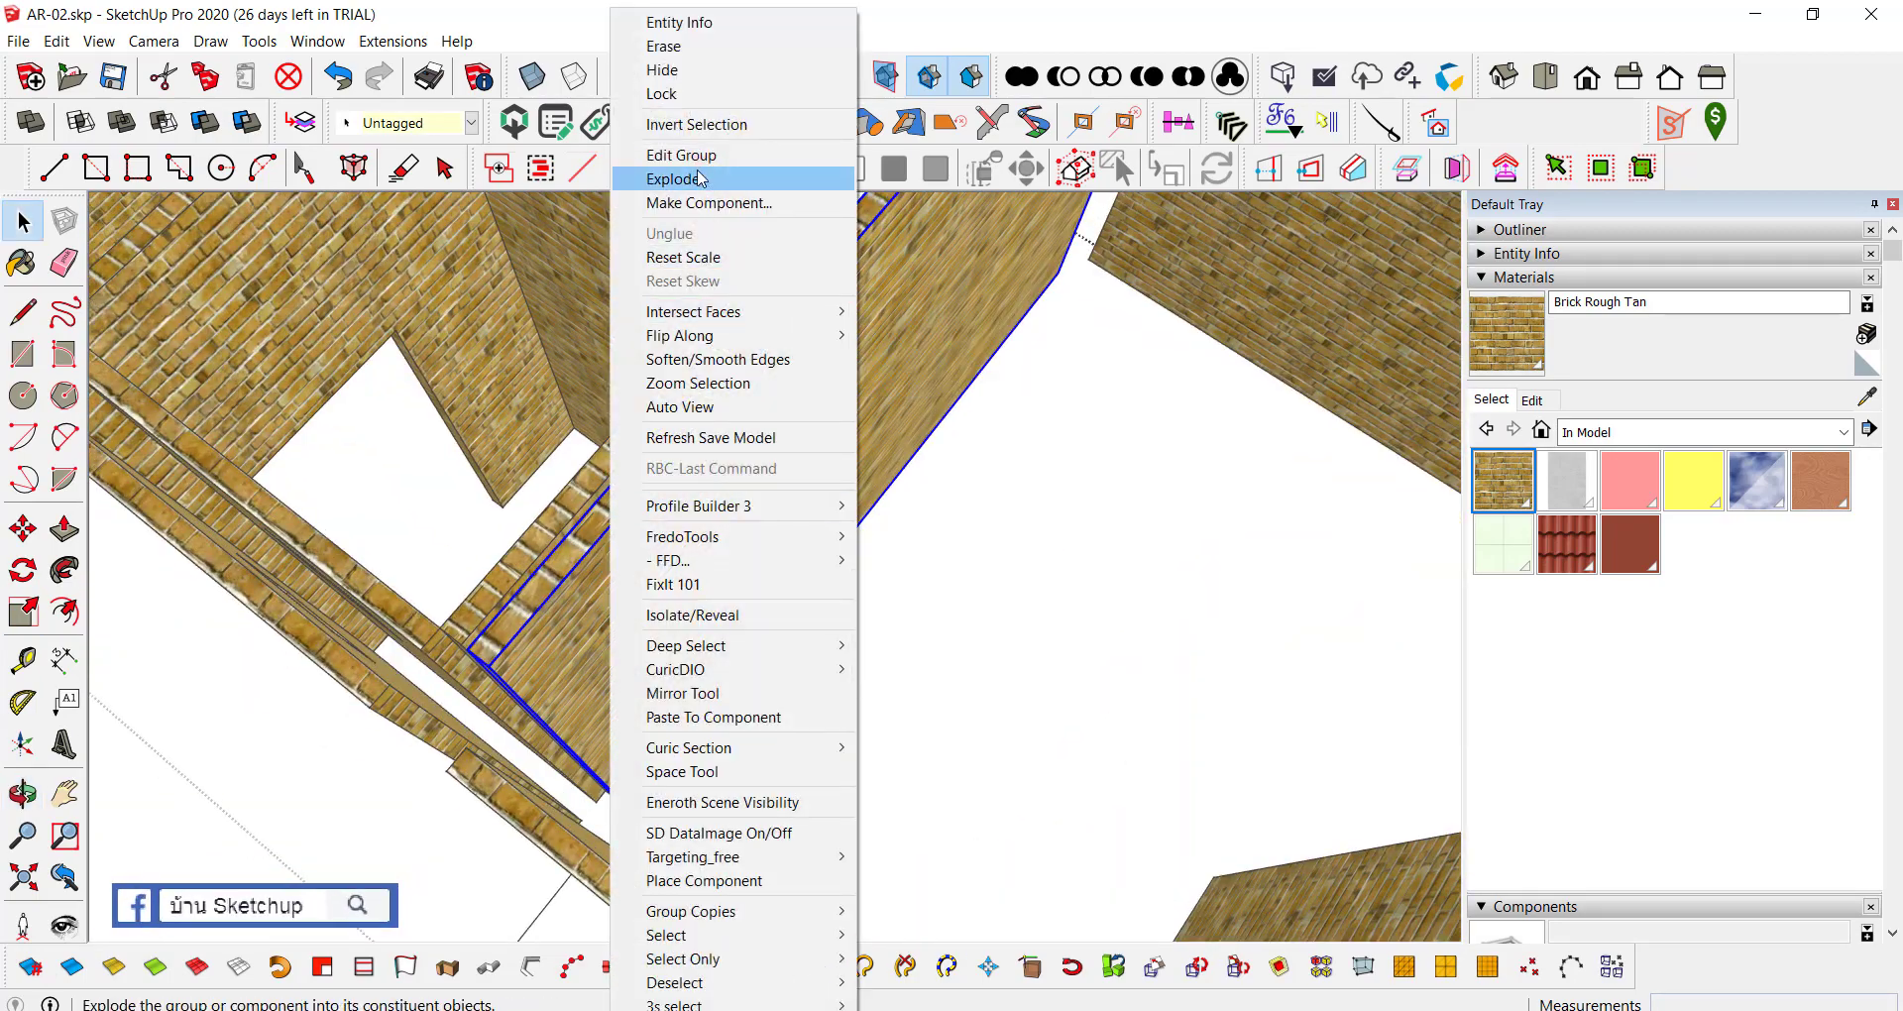
{"action": "left_click", "coordinate": [674, 178]}
{"action": "right_click", "coordinate": [702, 540]}
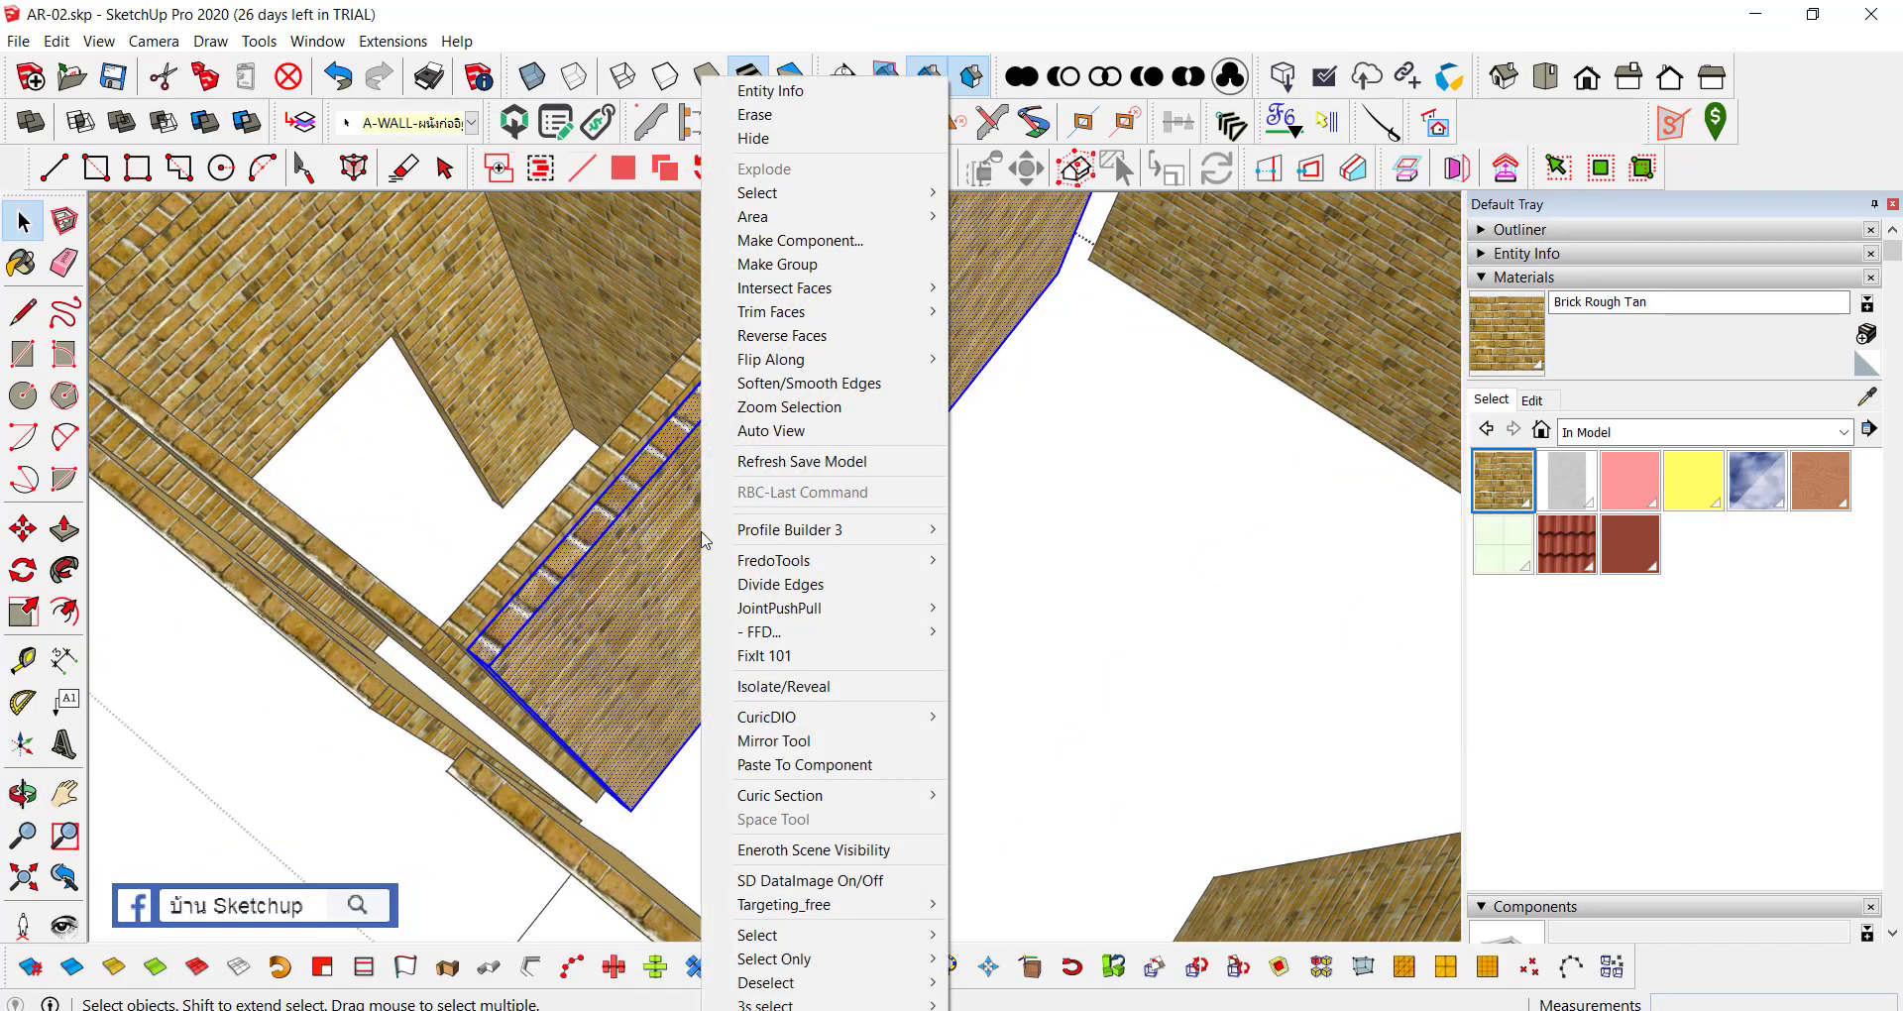
{"action": "left_click", "coordinate": [1487, 327]}
{"action": "right_click", "coordinate": [650, 541]}
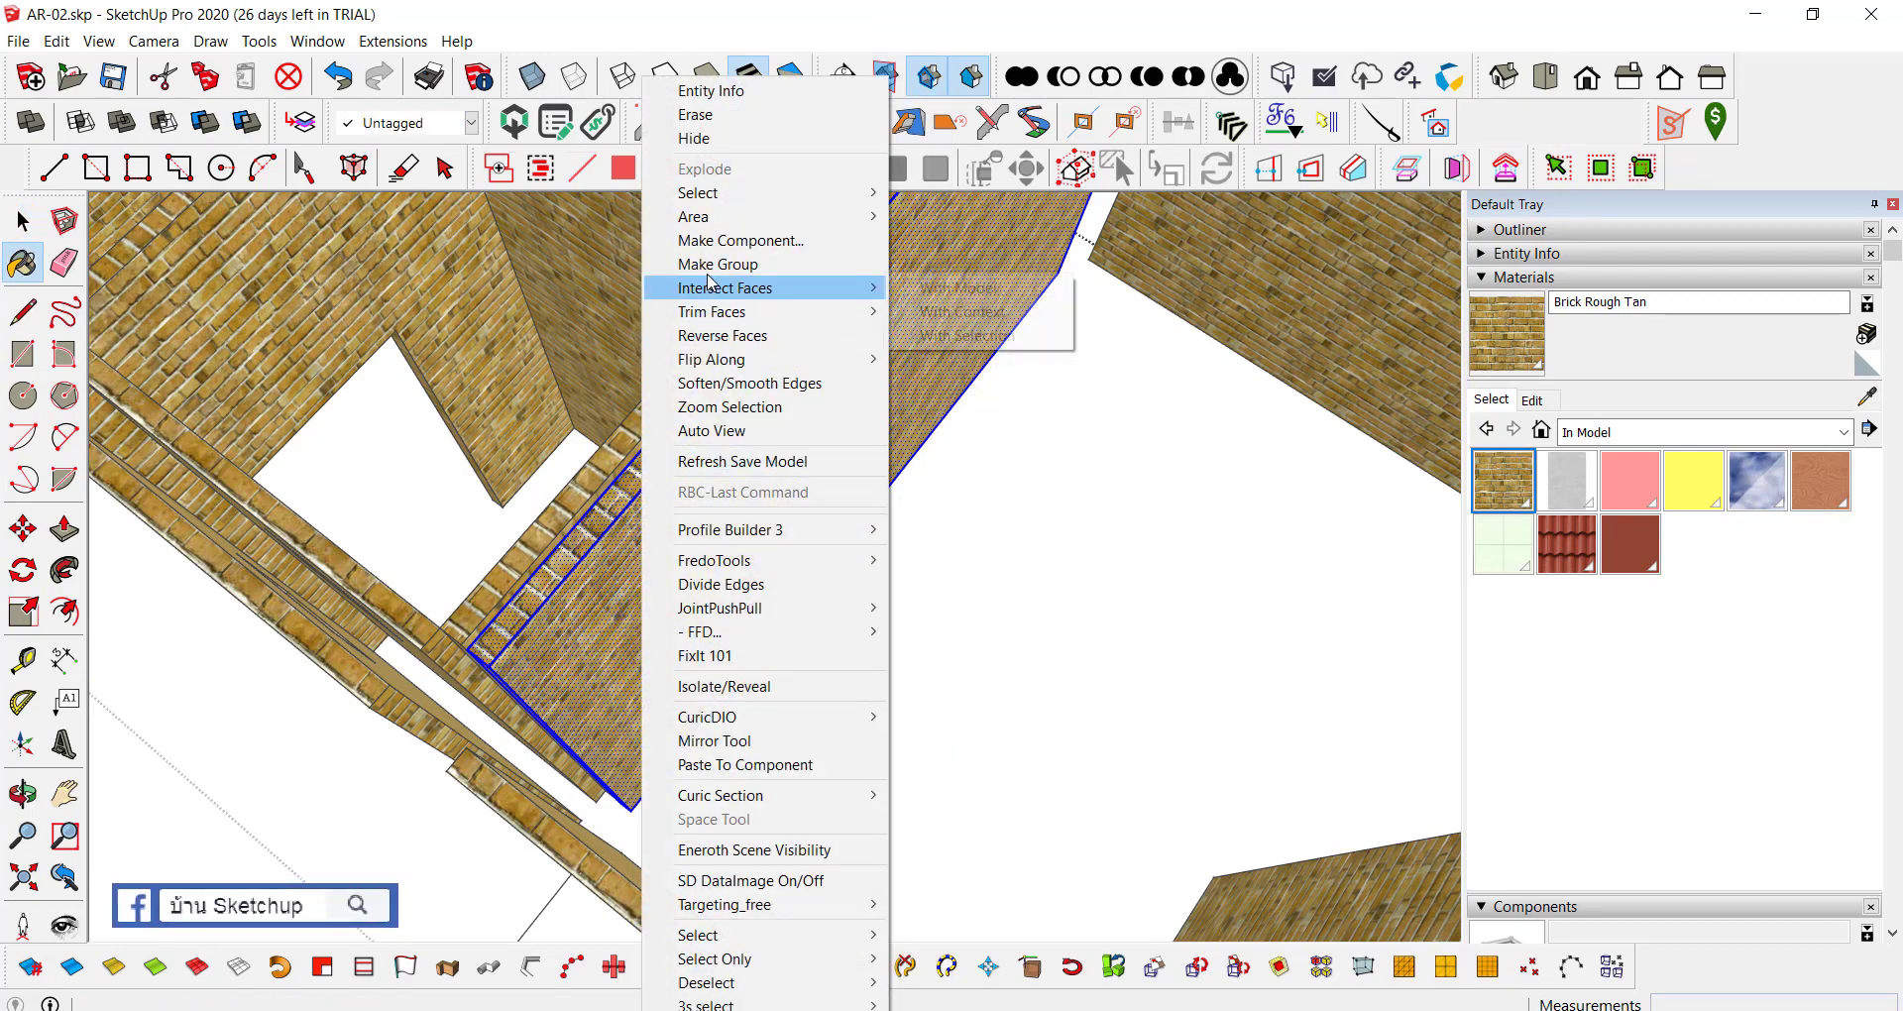
{"action": "left_click", "coordinate": [753, 267]}
{"action": "mouse_move", "coordinate": [723, 425]}
{"action": "middle_mouse_down"}
{"action": "mouse_move", "coordinate": [691, 608]}
{"action": "mouse_move", "coordinate": [799, 466]}
{"action": "middle_mouse_up"}
{"action": "scroll", "coordinate": [799, 467], "scroll_direction": "down", "scroll_amount": 5}
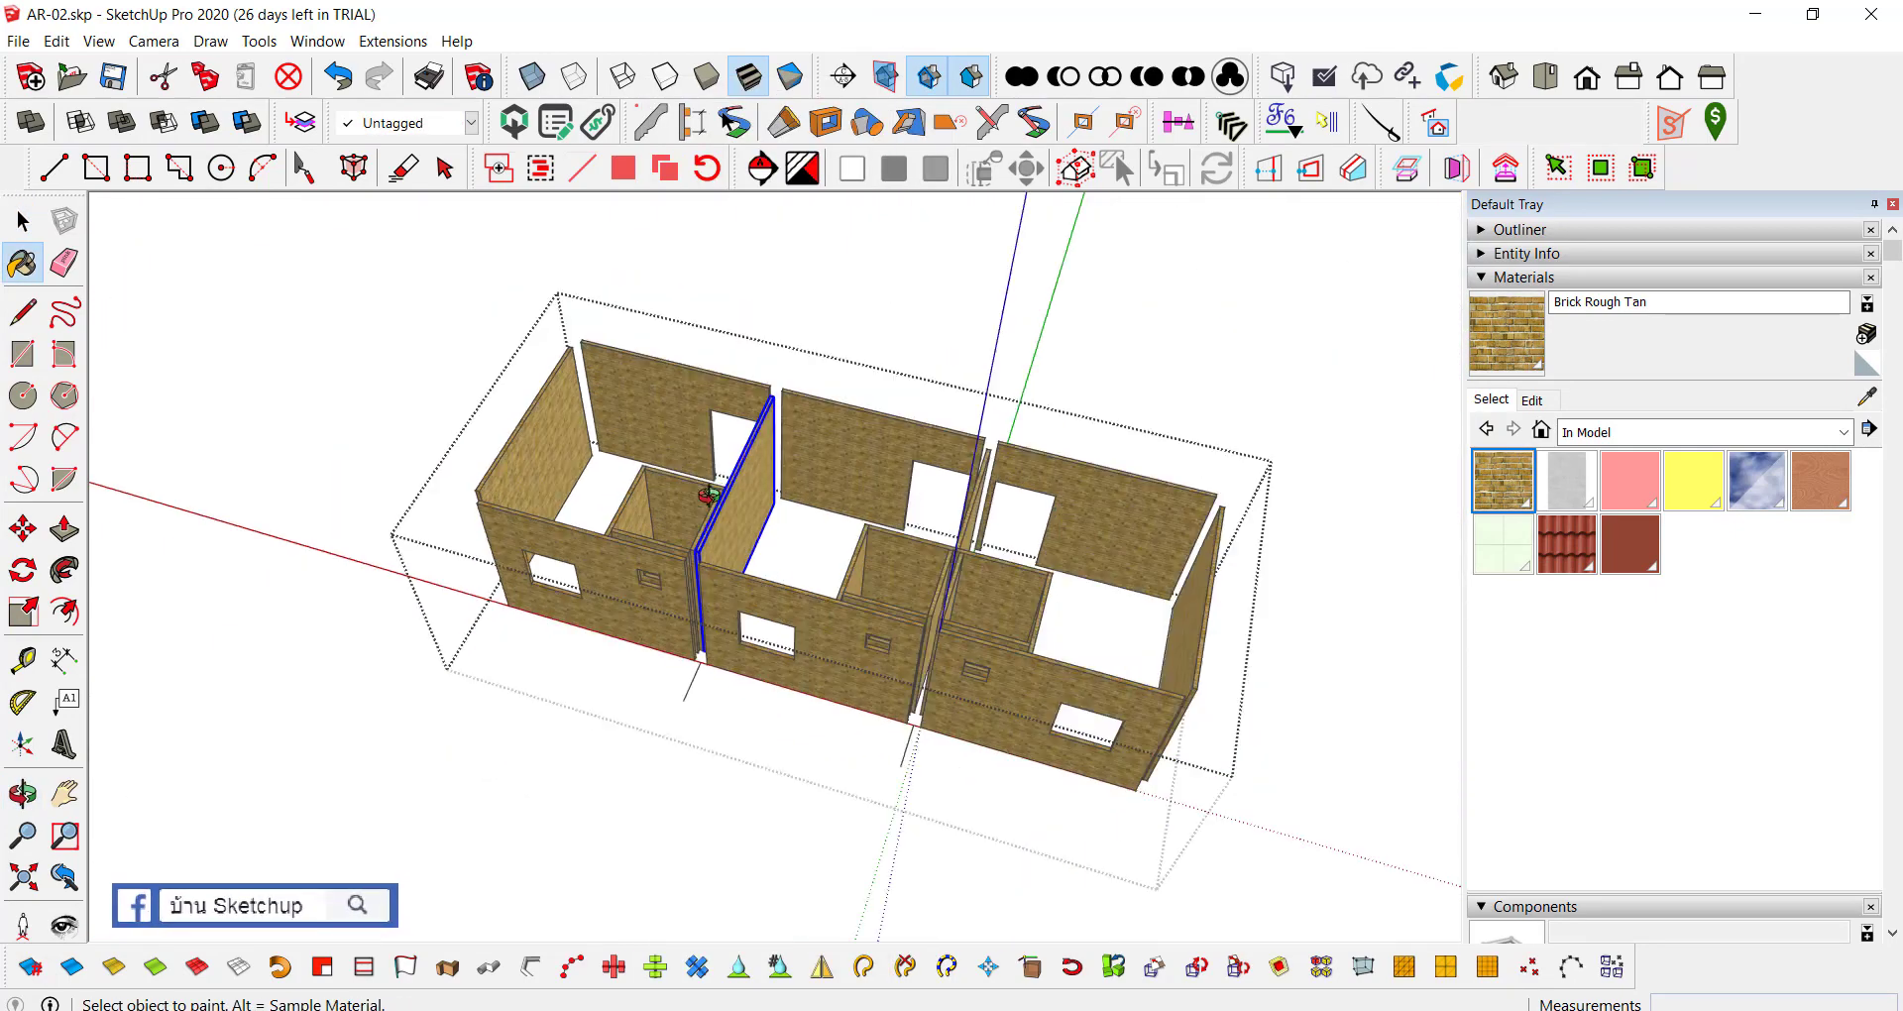
{"action": "scroll", "coordinate": [753, 465], "scroll_direction": "down", "scroll_amount": 3}
Step: Collapse the Materials, Components and Tags panels and expand the Outliner
{"action": "key", "text": "space"}
{"action": "left_click_drag", "start_coordinate": [1070, 622], "coordinate": [1073, 624]}
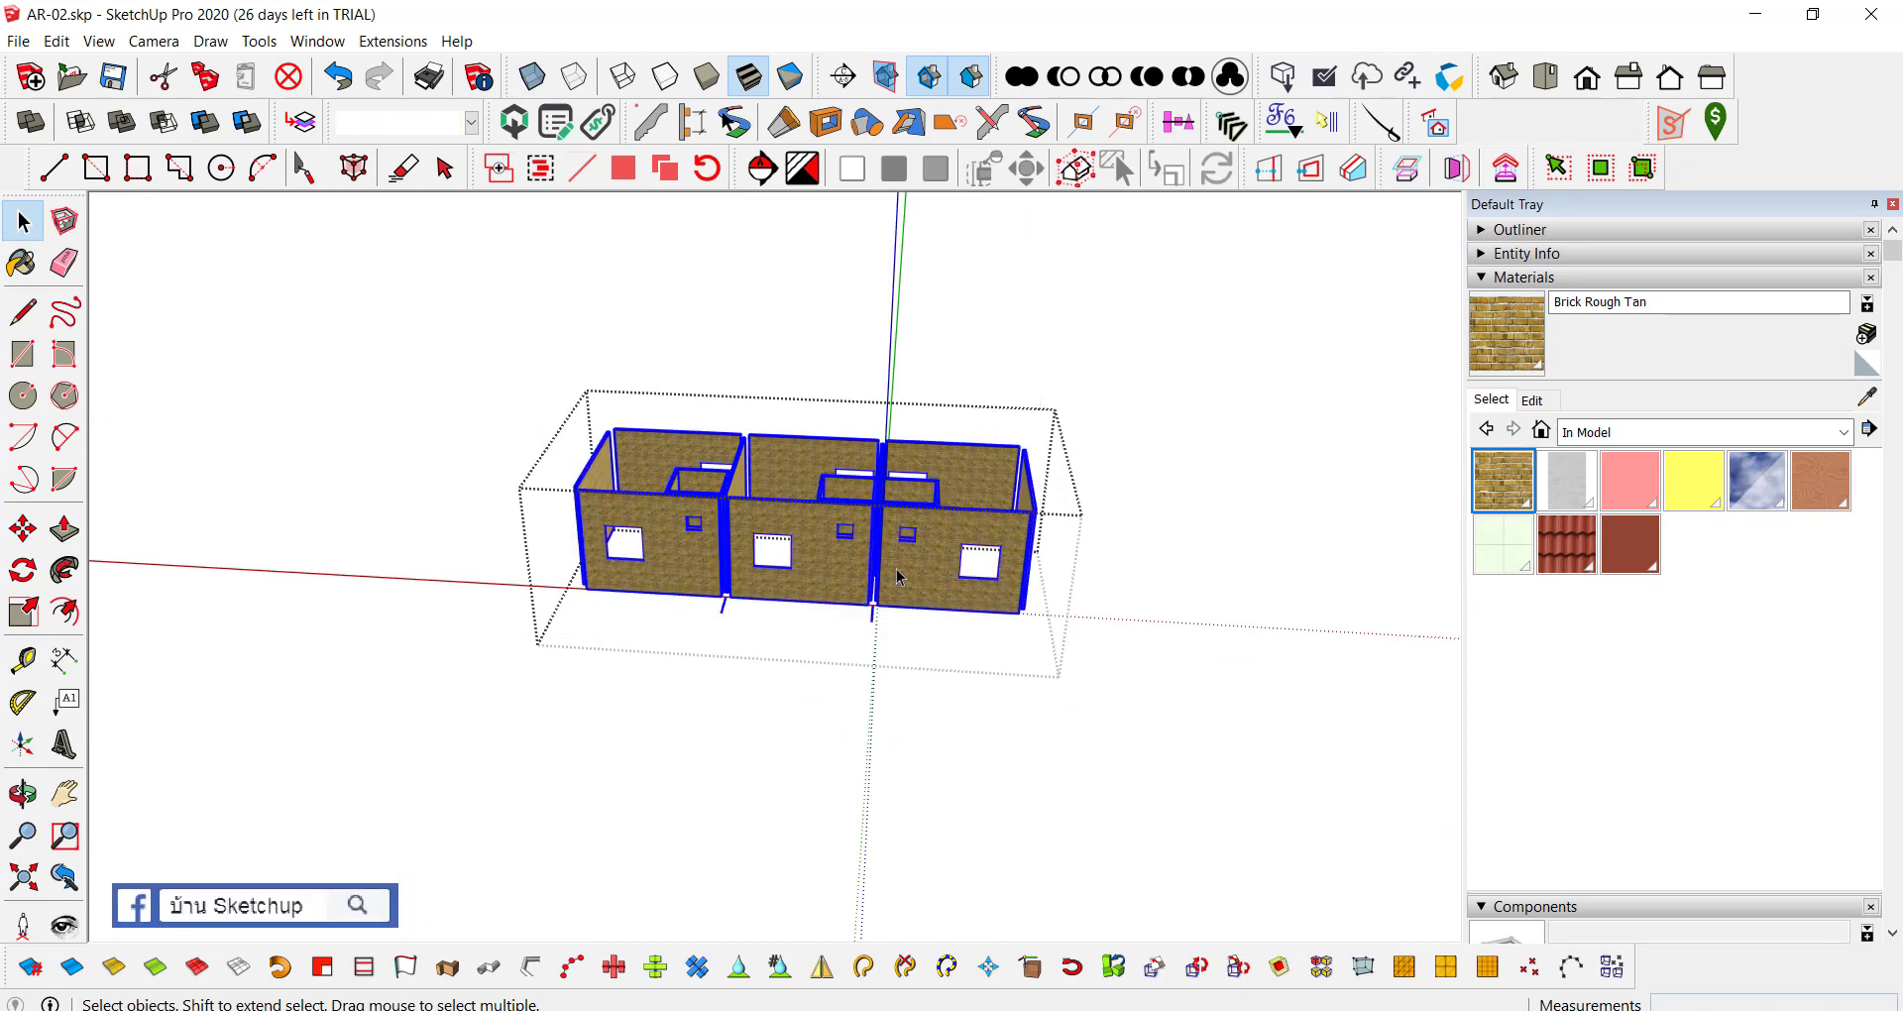
{"action": "middle_click_drag", "start_coordinate": [1073, 623], "coordinate": [1378, 325]}
{"action": "left_click", "coordinate": [1481, 278]}
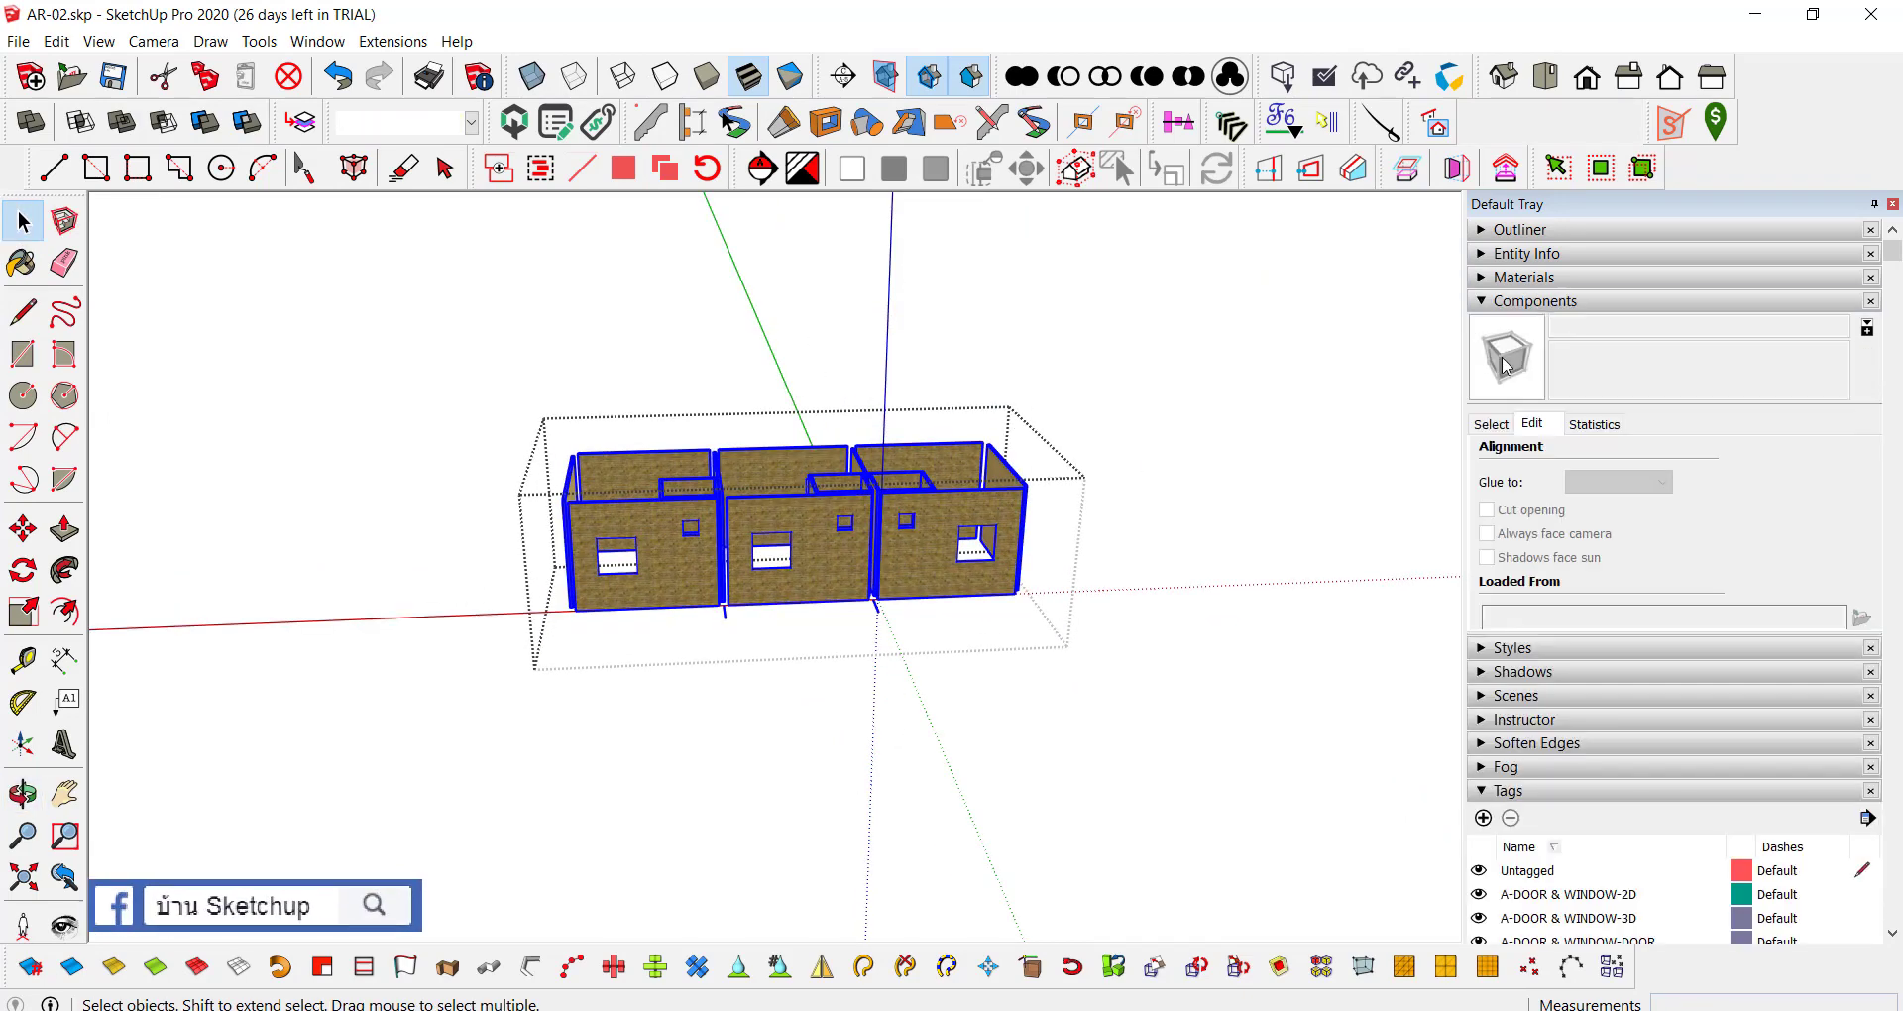
{"action": "left_click", "coordinate": [1481, 304]}
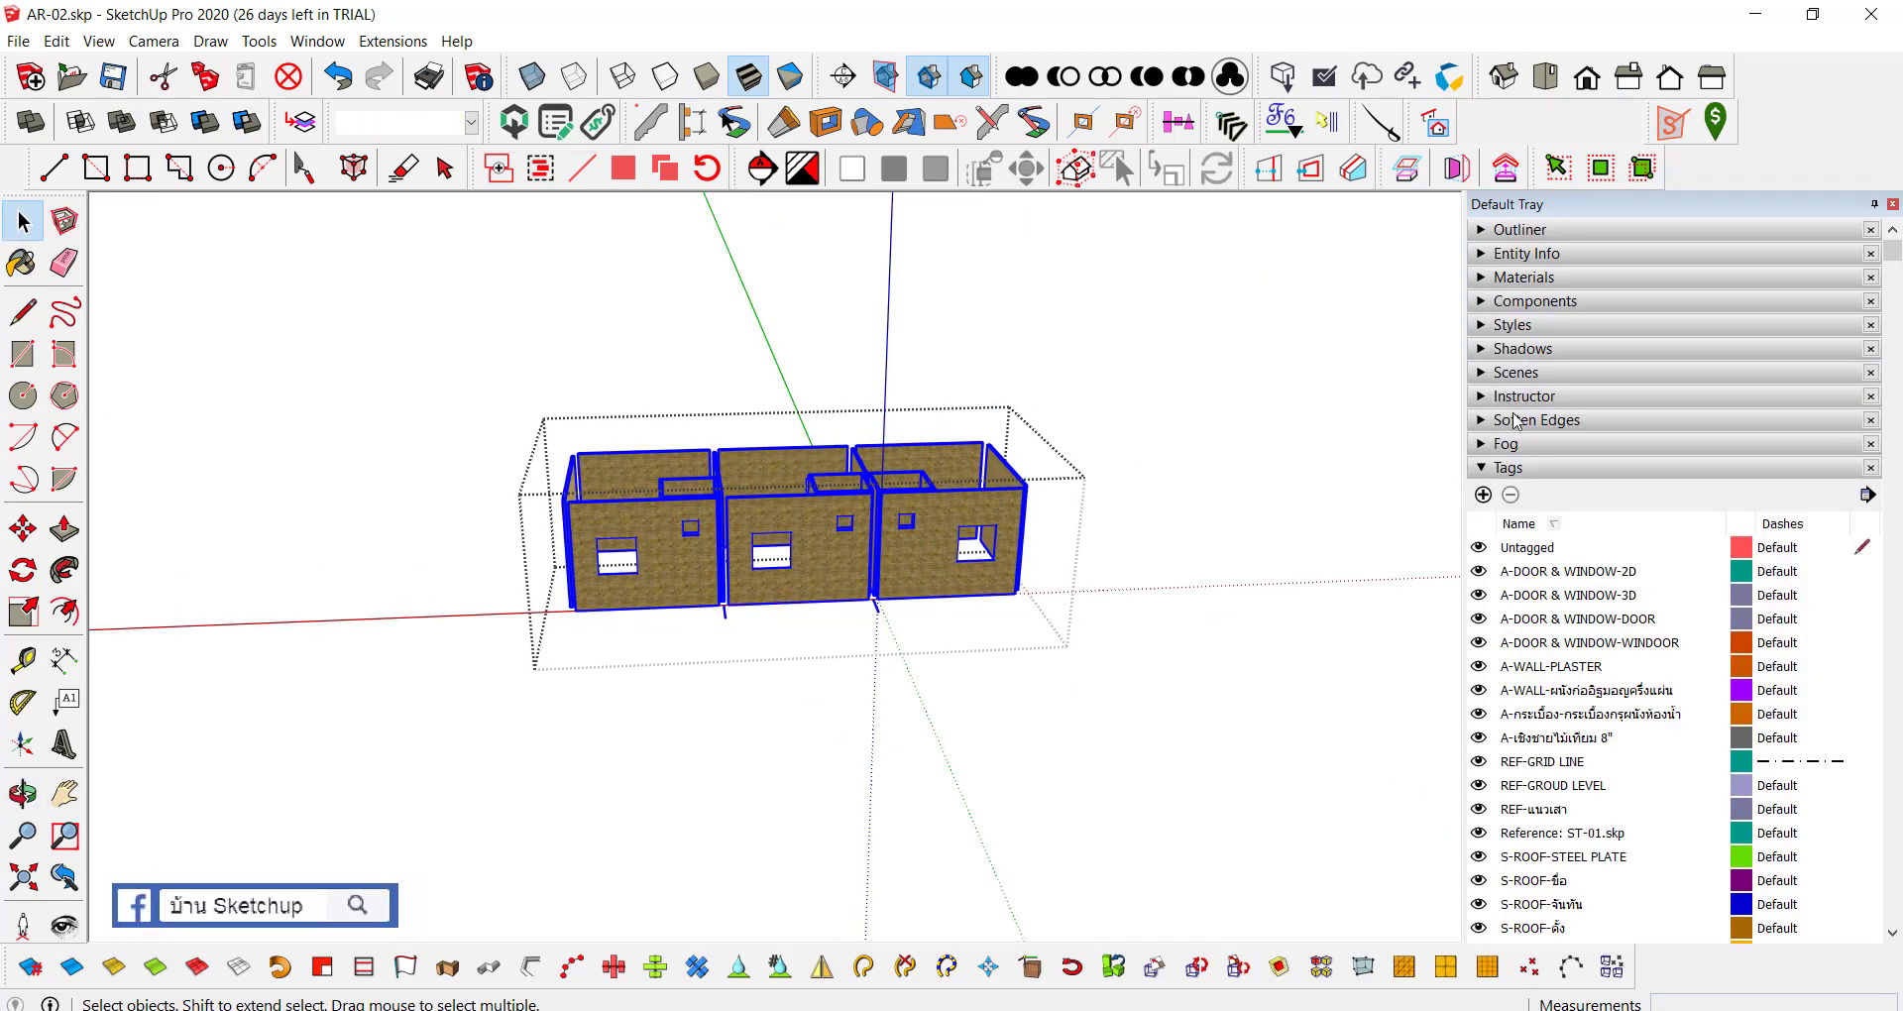
{"action": "left_click", "coordinate": [1482, 468]}
{"action": "left_click", "coordinate": [1490, 236]}
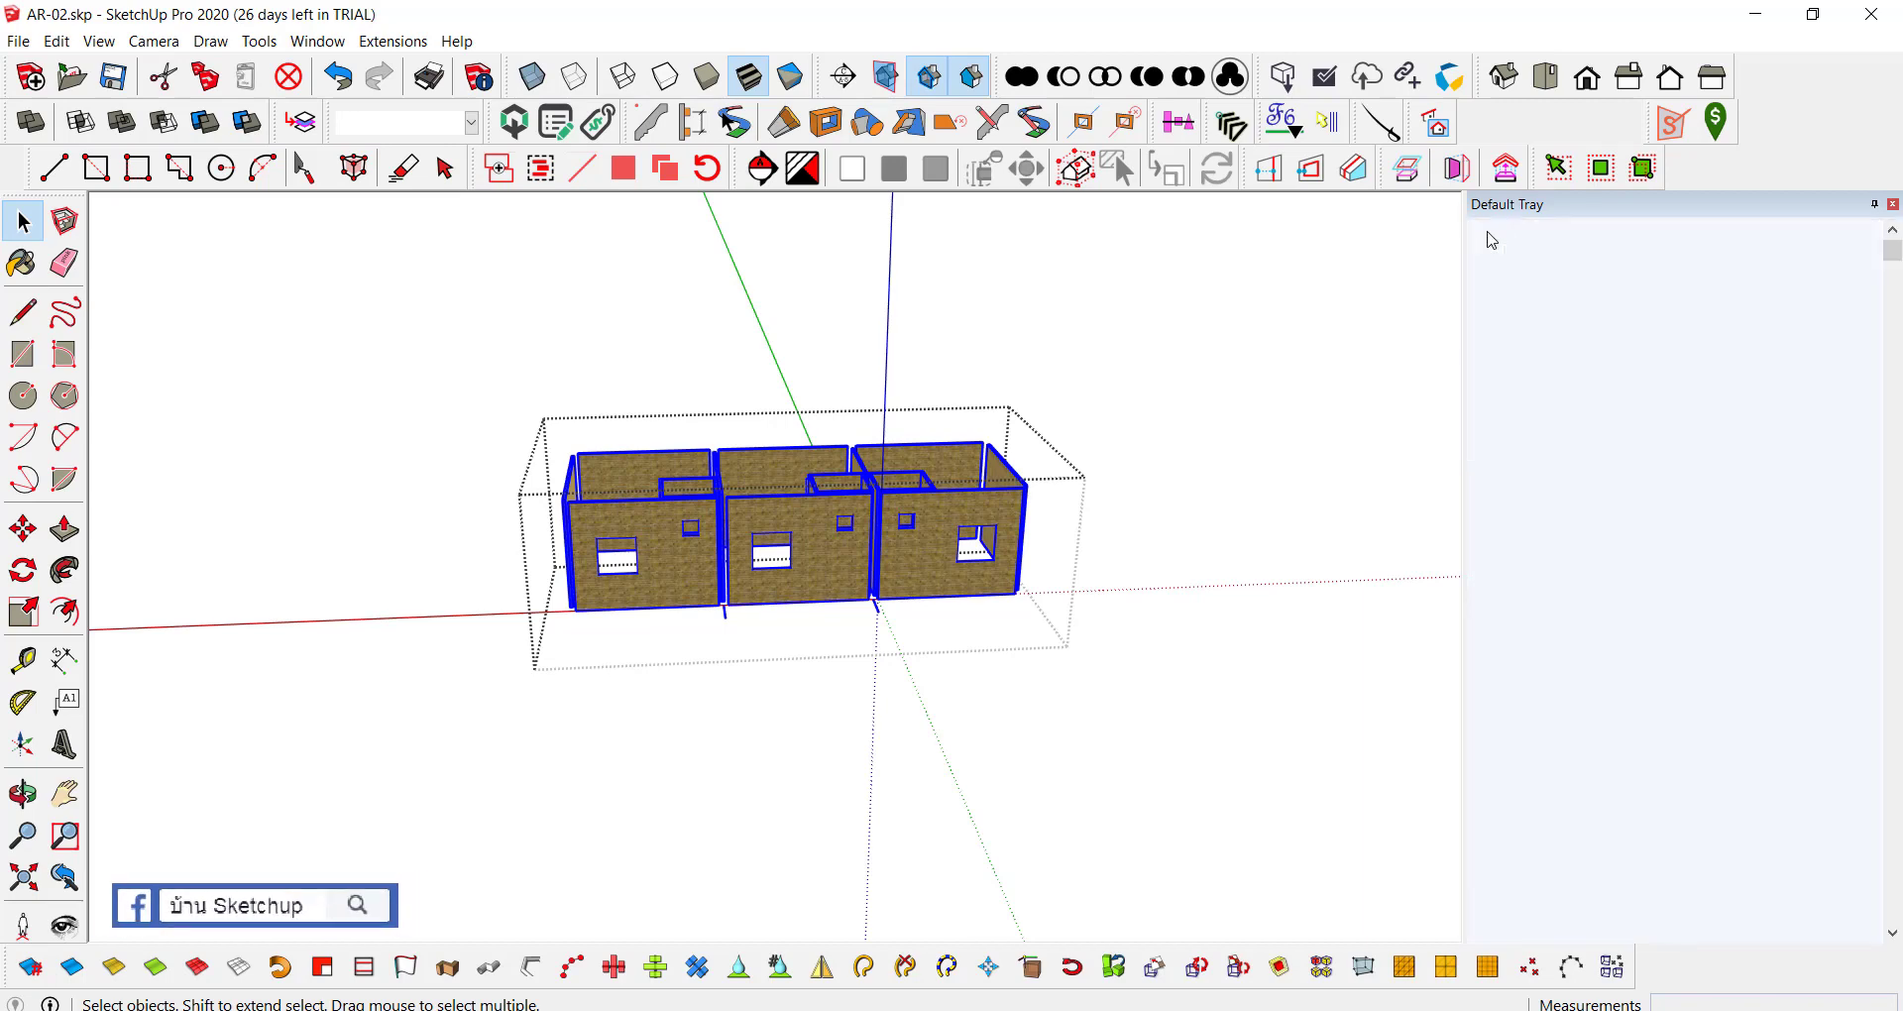
Step: Select the five wall groups in the Outliner and put them on the A-WALL tag
{"action": "left_click", "coordinate": [1574, 581]}
{"action": "left_click", "coordinate": [1573, 574]}
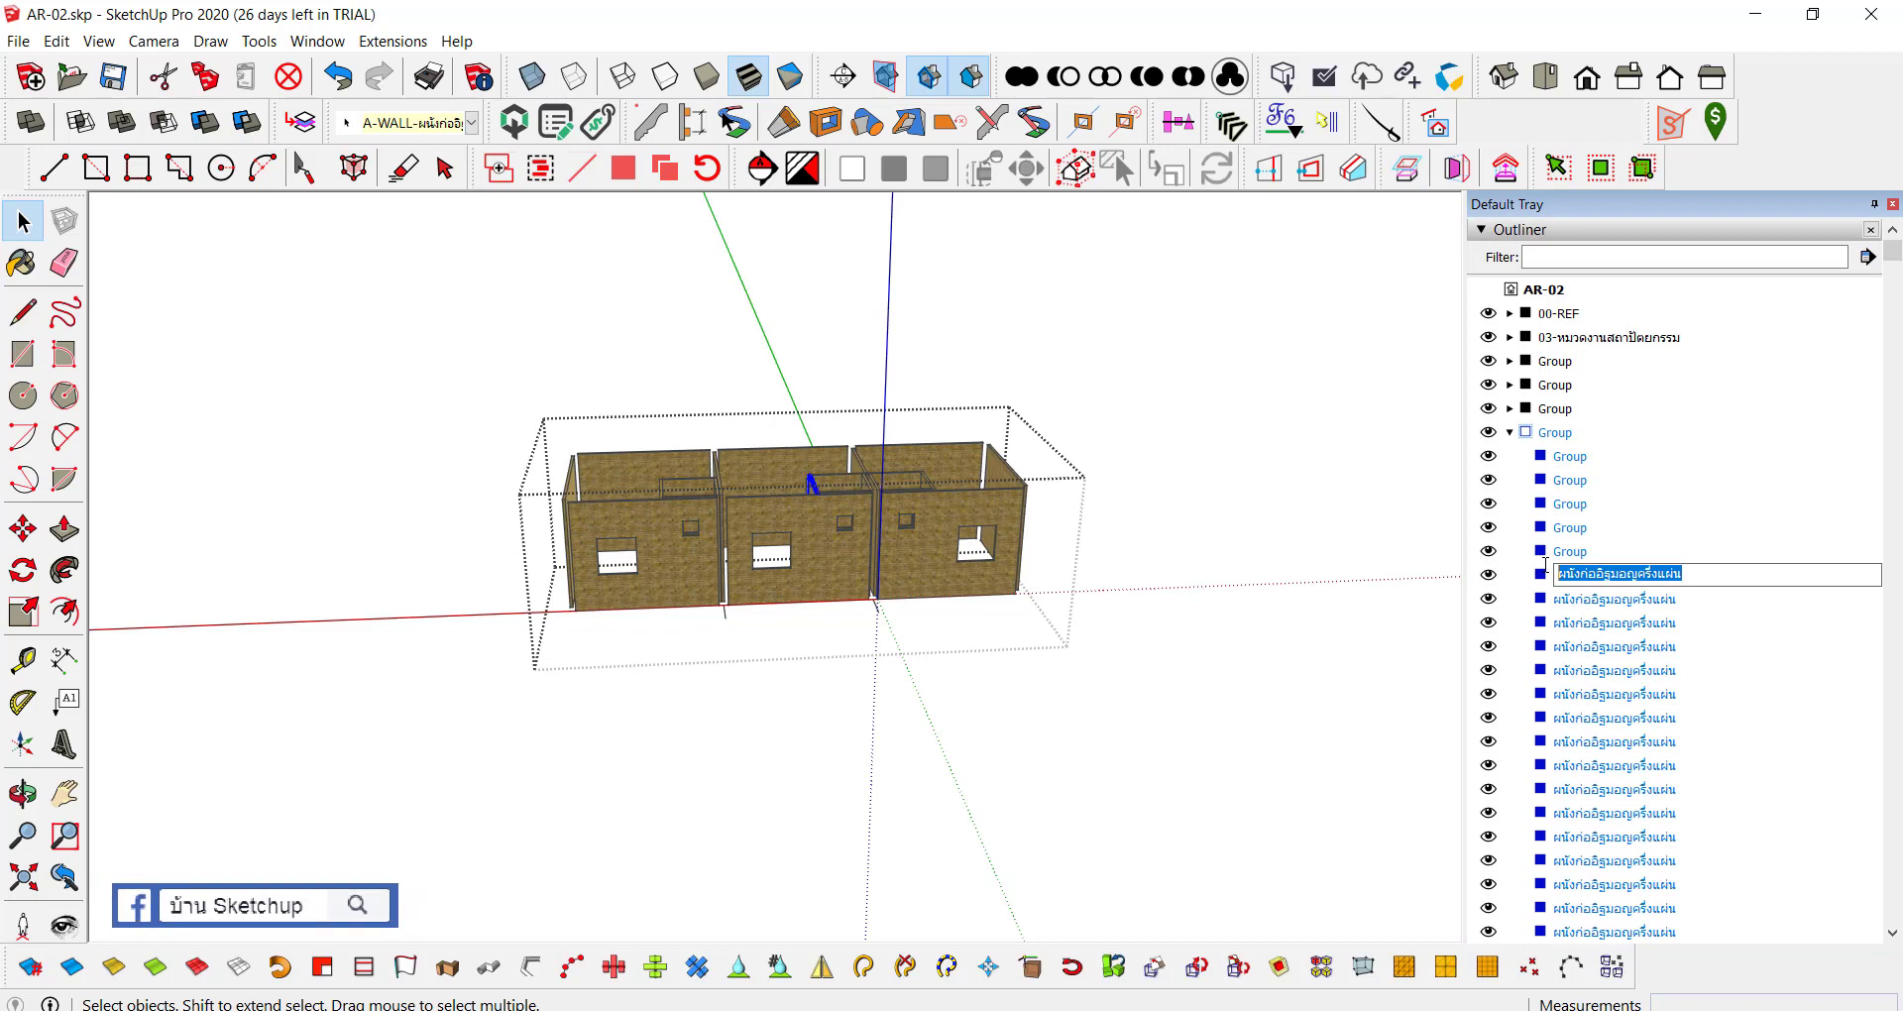
{"action": "left_click", "coordinate": [1575, 458]}
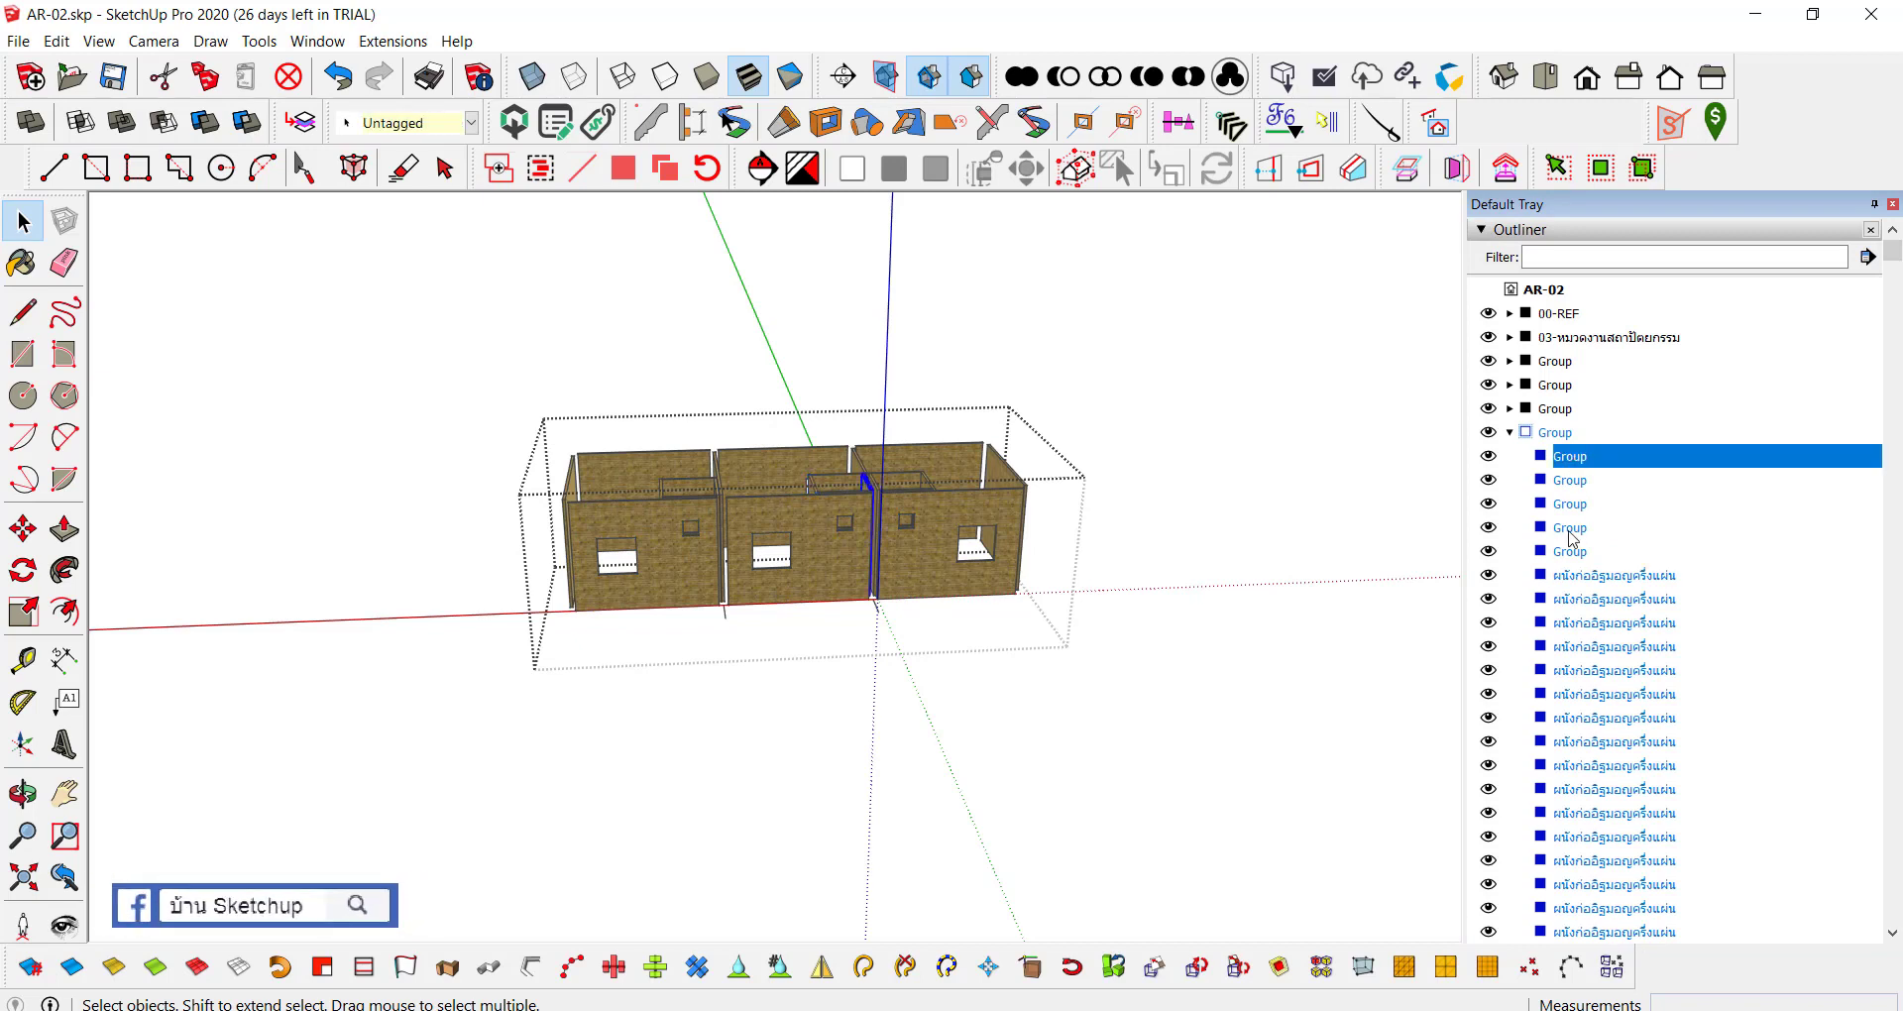
{"action": "left_click", "coordinate": [1569, 552]}
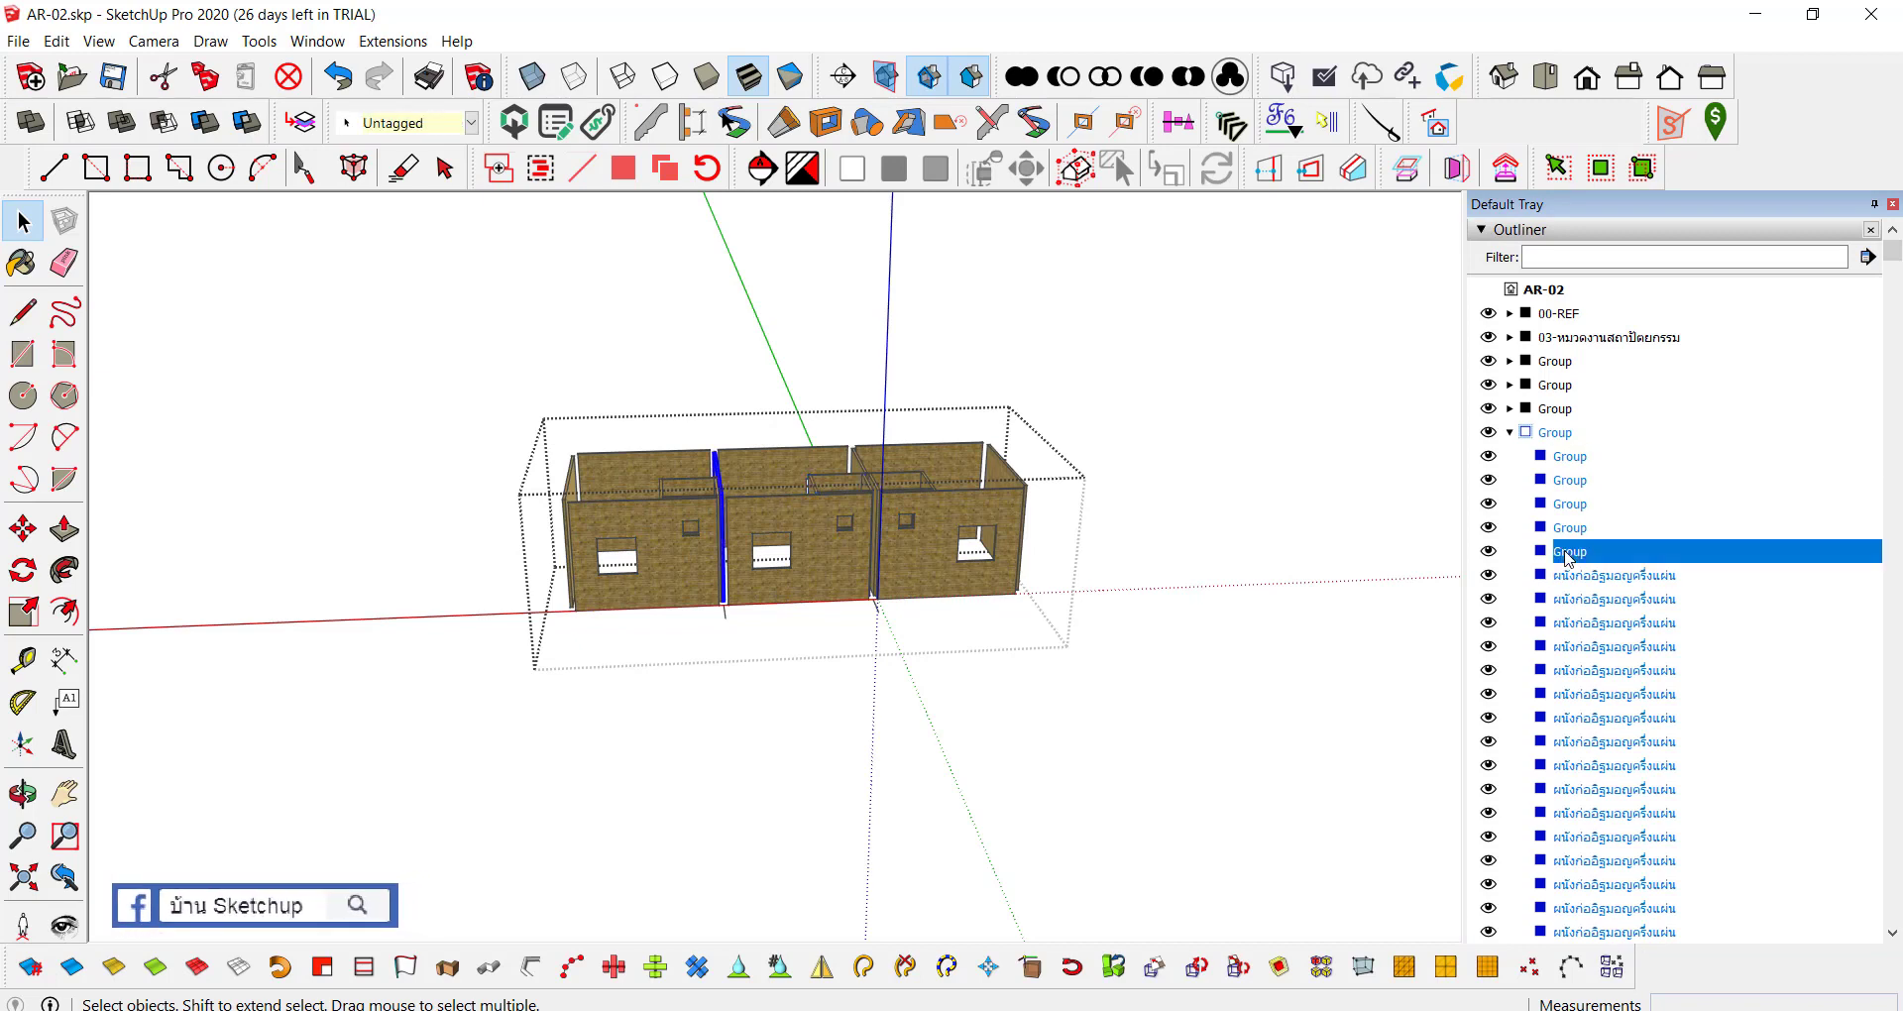
{"action": "left_click", "coordinate": [1569, 457]}
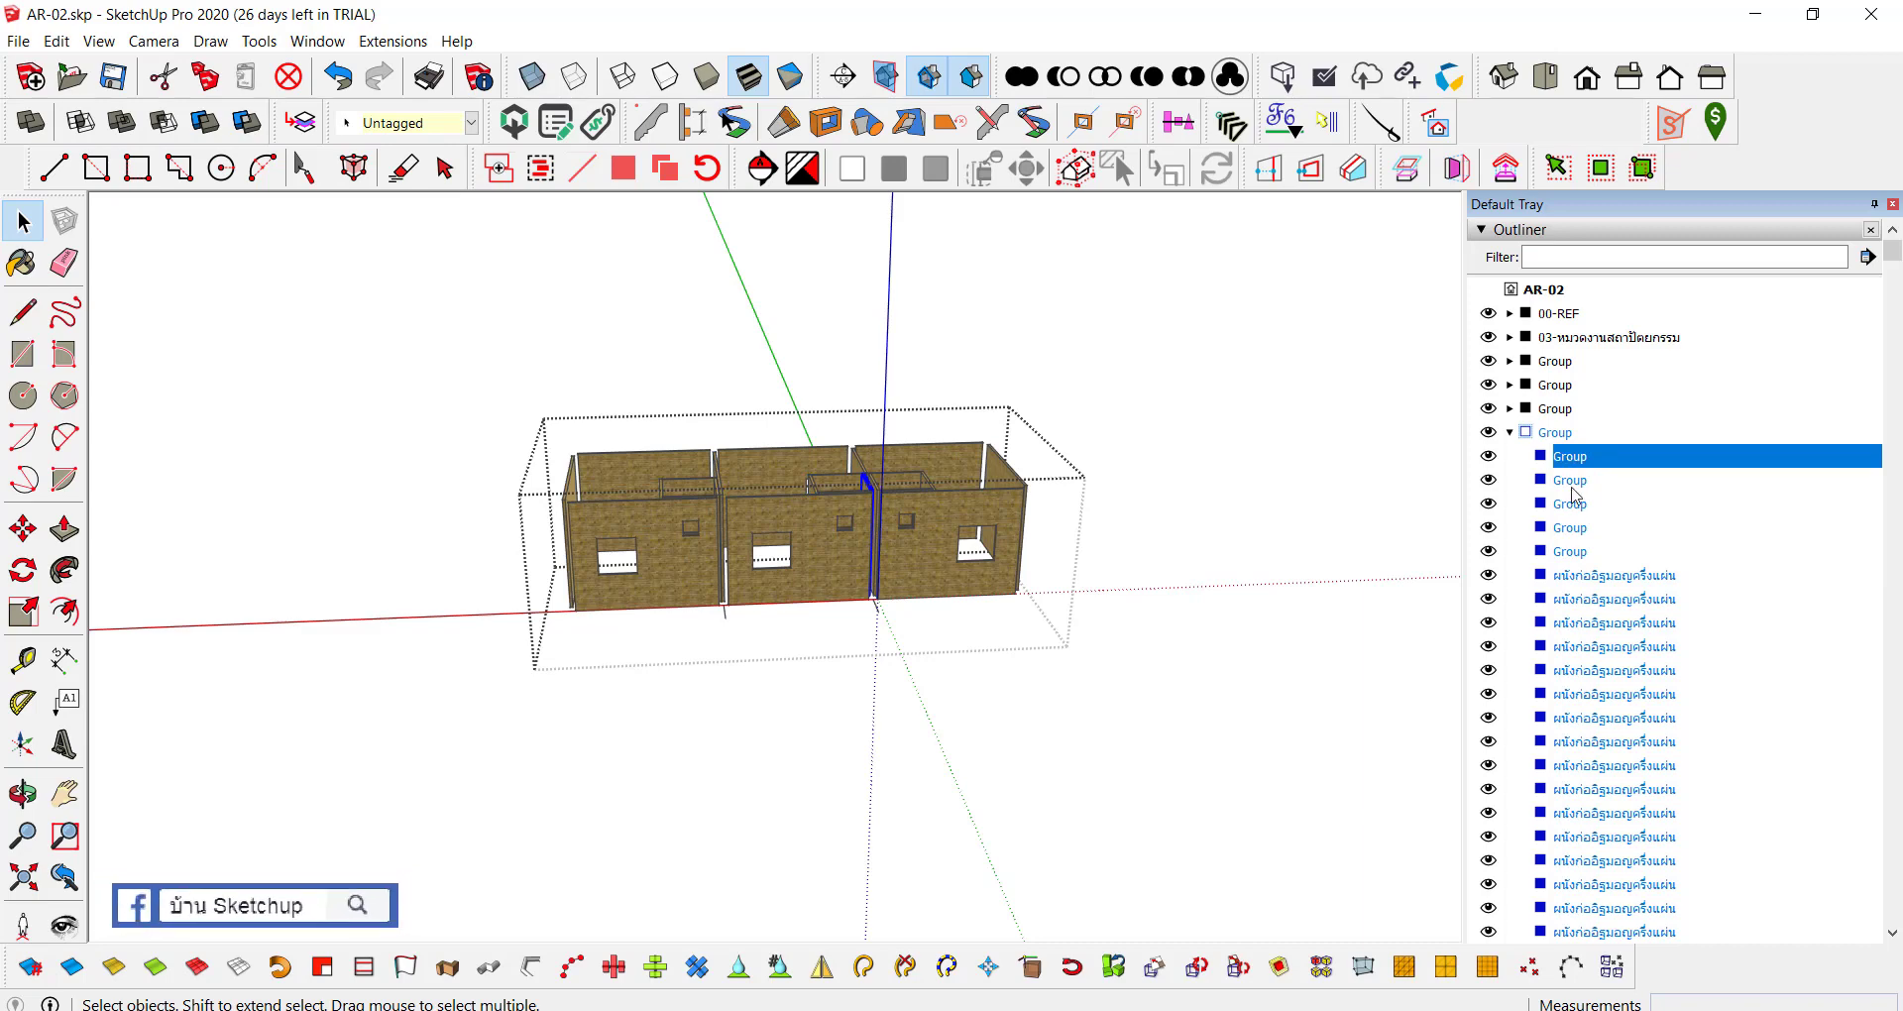
{"action": "left_click", "coordinate": [1574, 482], "text": "shift"}
{"action": "left_click", "coordinate": [1574, 505], "text": "shift"}
{"action": "left_click", "coordinate": [1572, 528], "text": "shift"}
{"action": "left_click", "coordinate": [1574, 552], "text": "shift"}
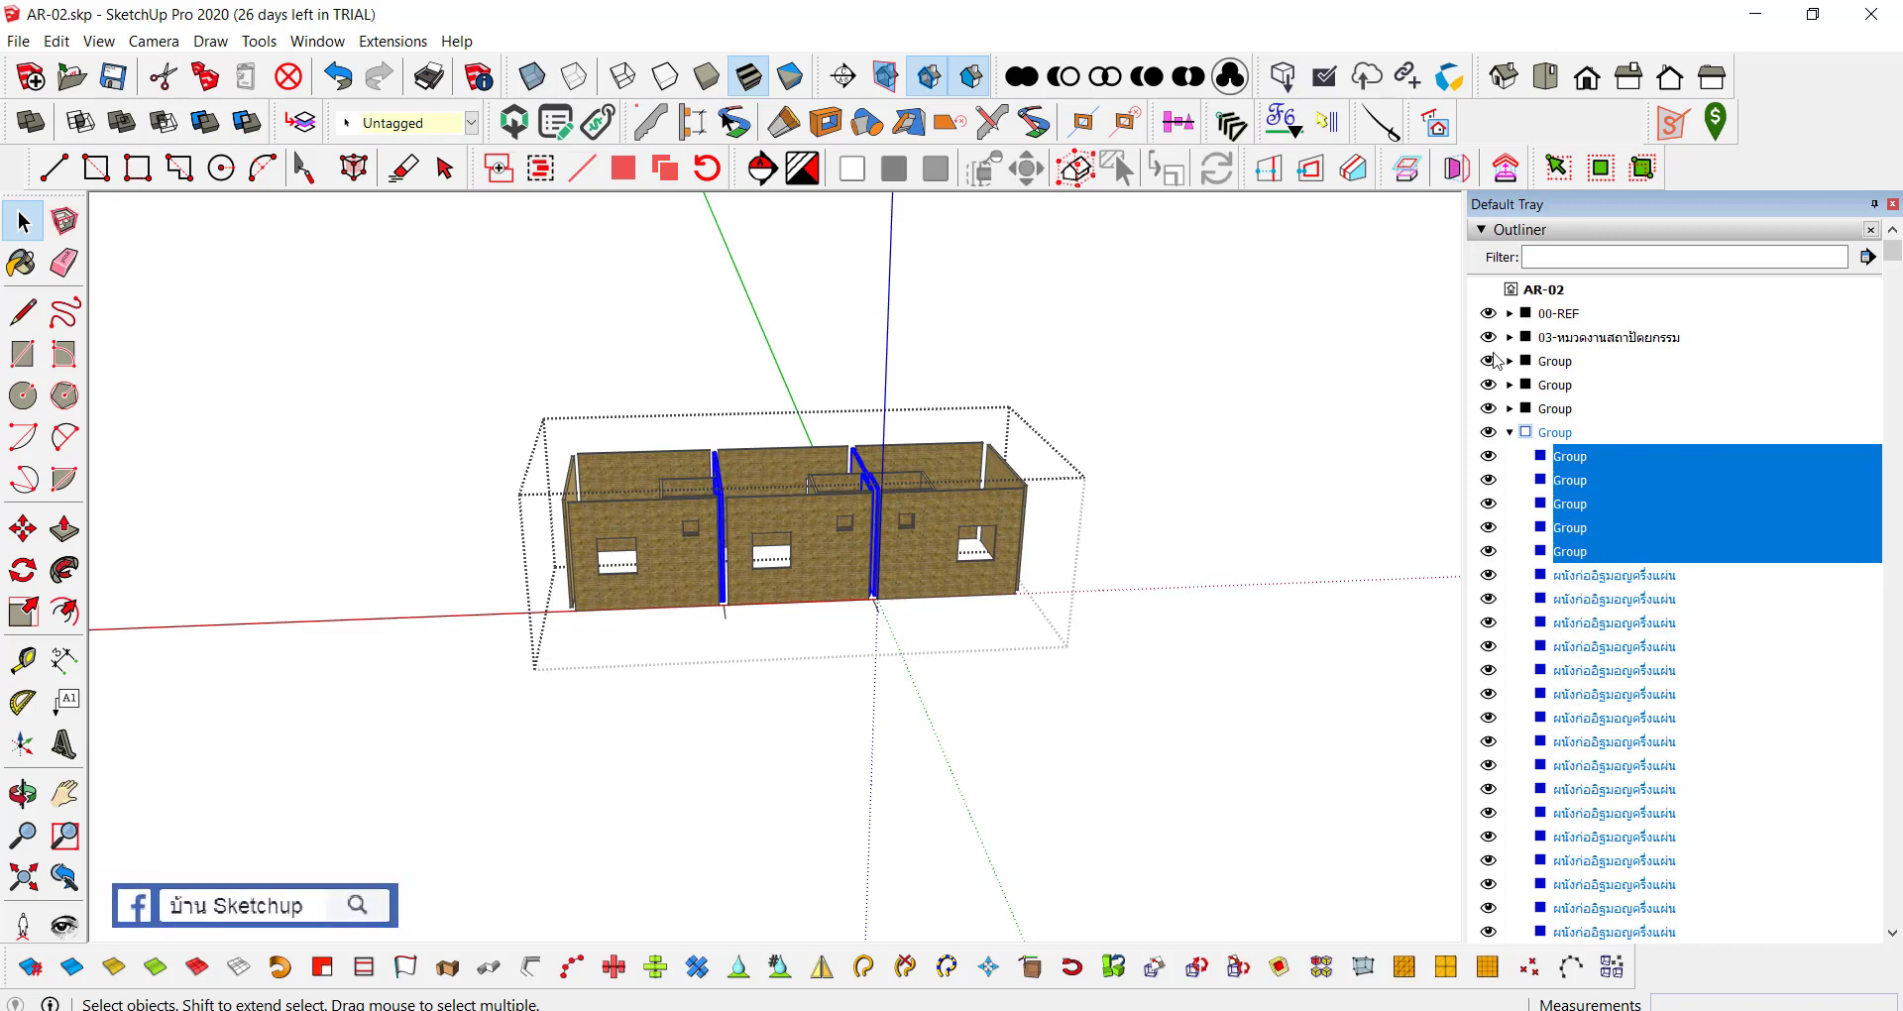
{"action": "left_click", "coordinate": [1483, 231]}
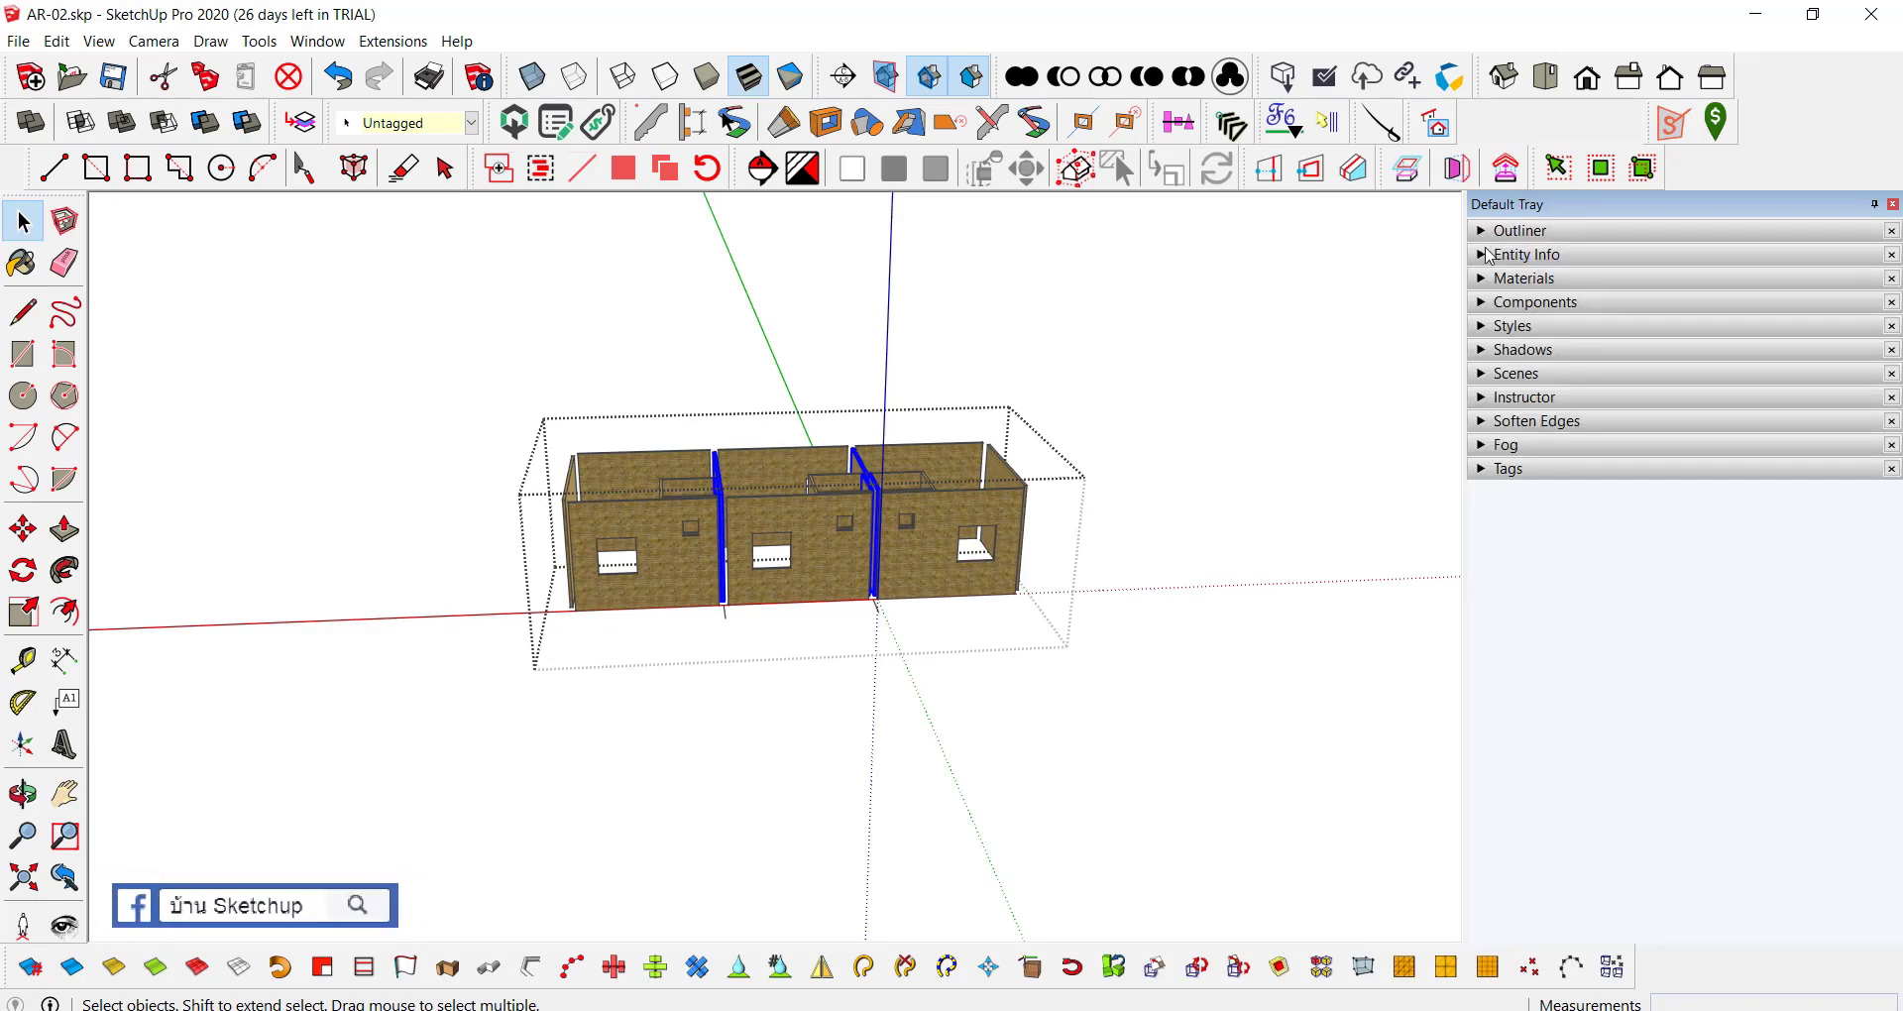
{"action": "left_click", "coordinate": [1489, 256]}
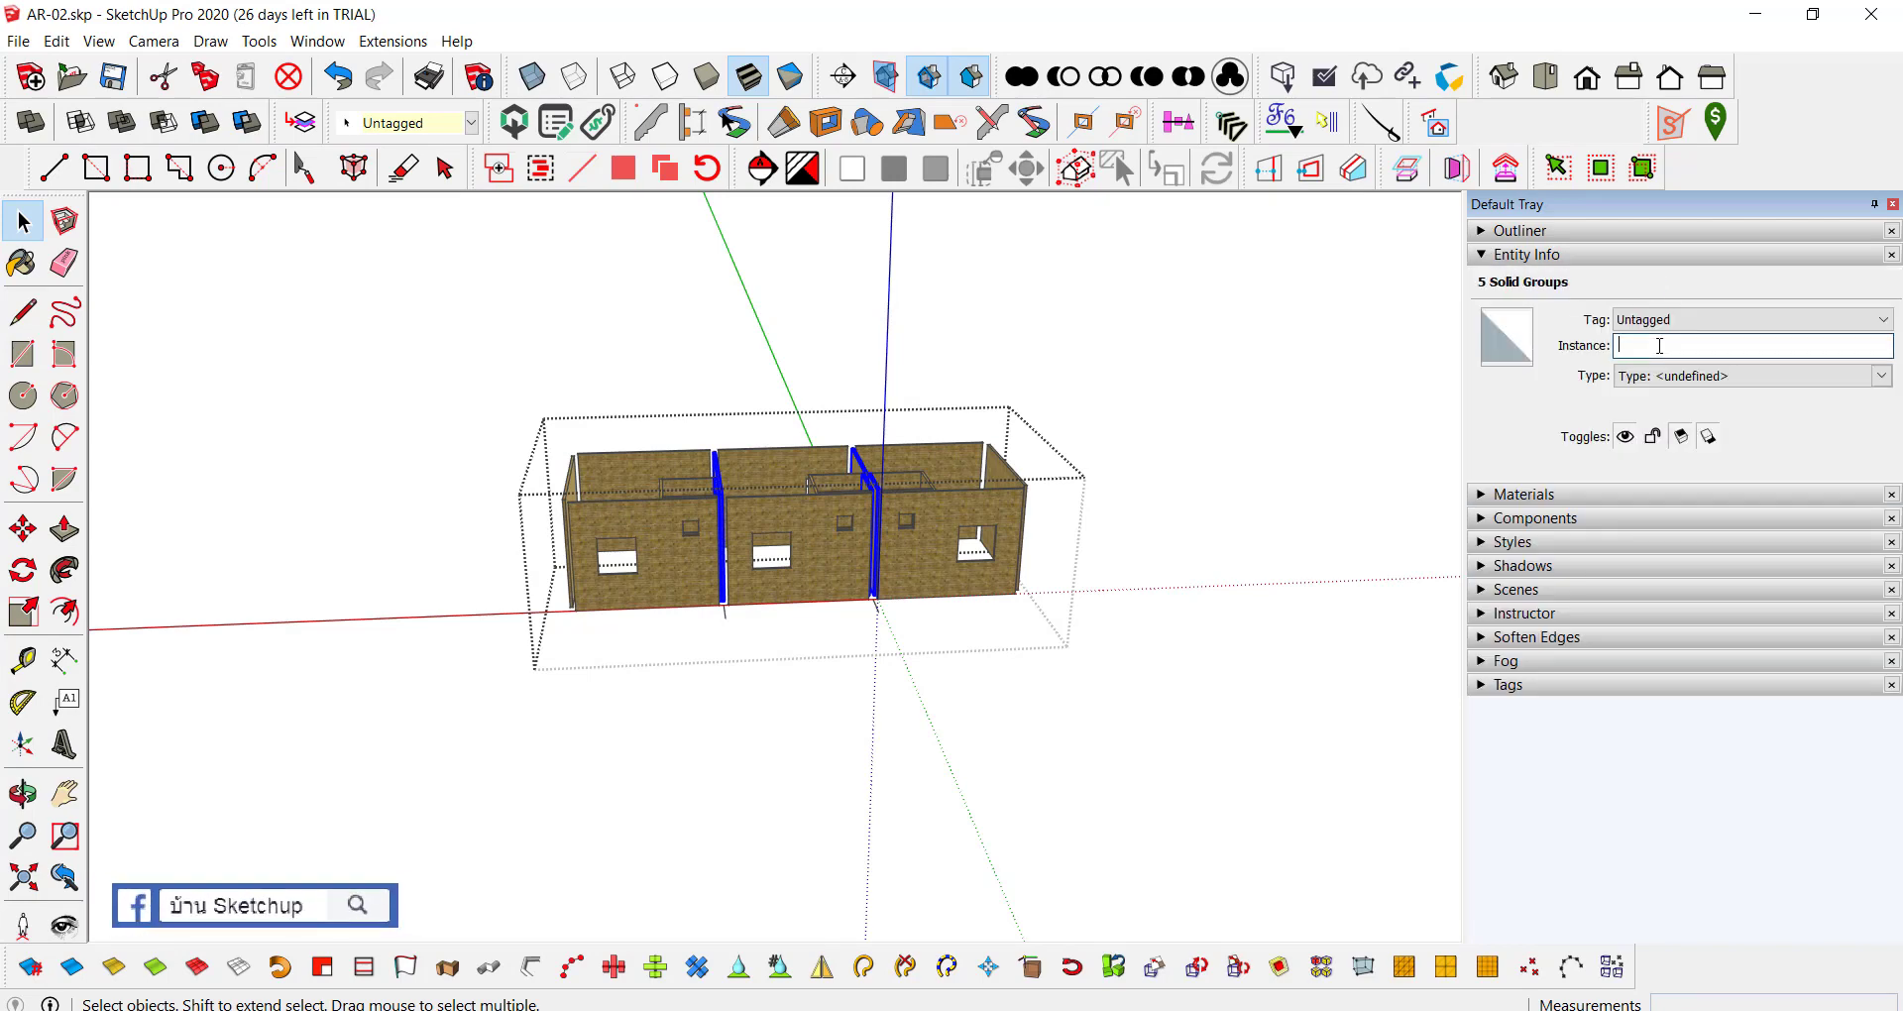
{"action": "left_click", "coordinate": [1851, 320]}
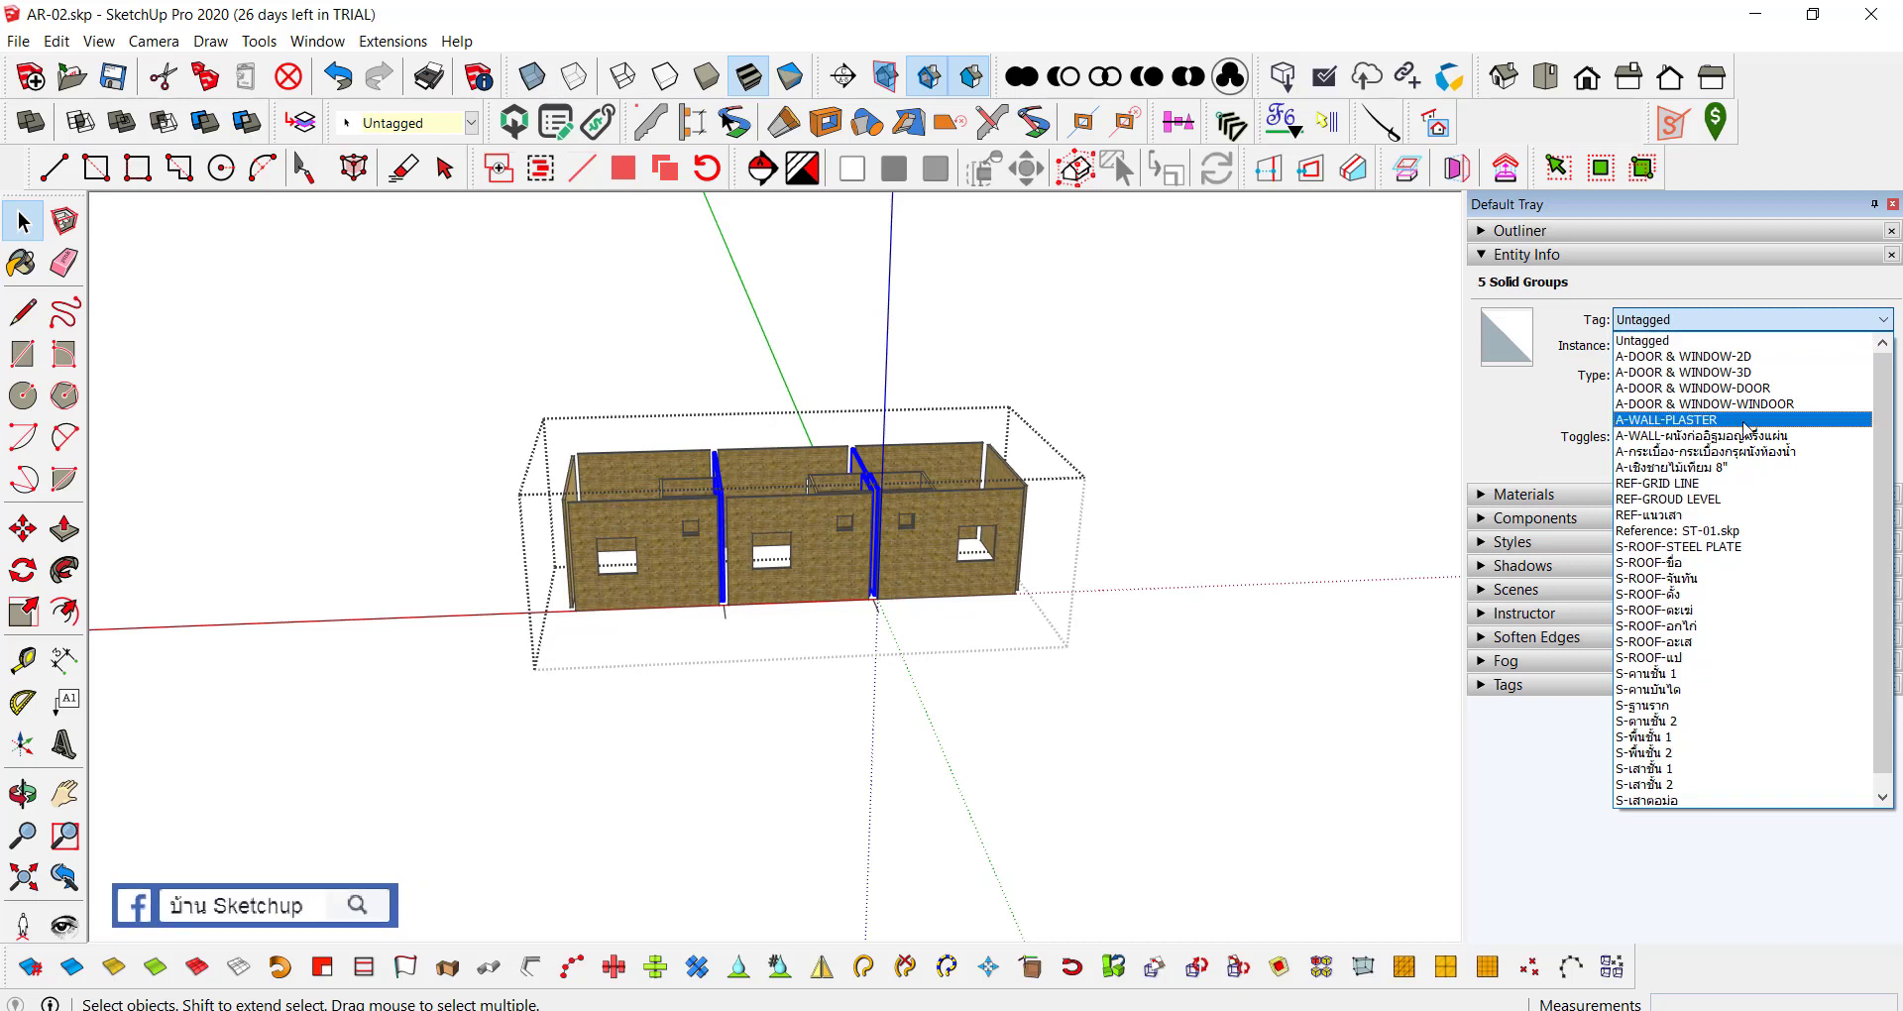
{"action": "left_click", "coordinate": [1754, 436]}
Step: Window-select all 26 wall entities and assign them the A-WALL tag too
{"action": "left_click_drag", "start_coordinate": [455, 365], "coordinate": [1173, 701]}
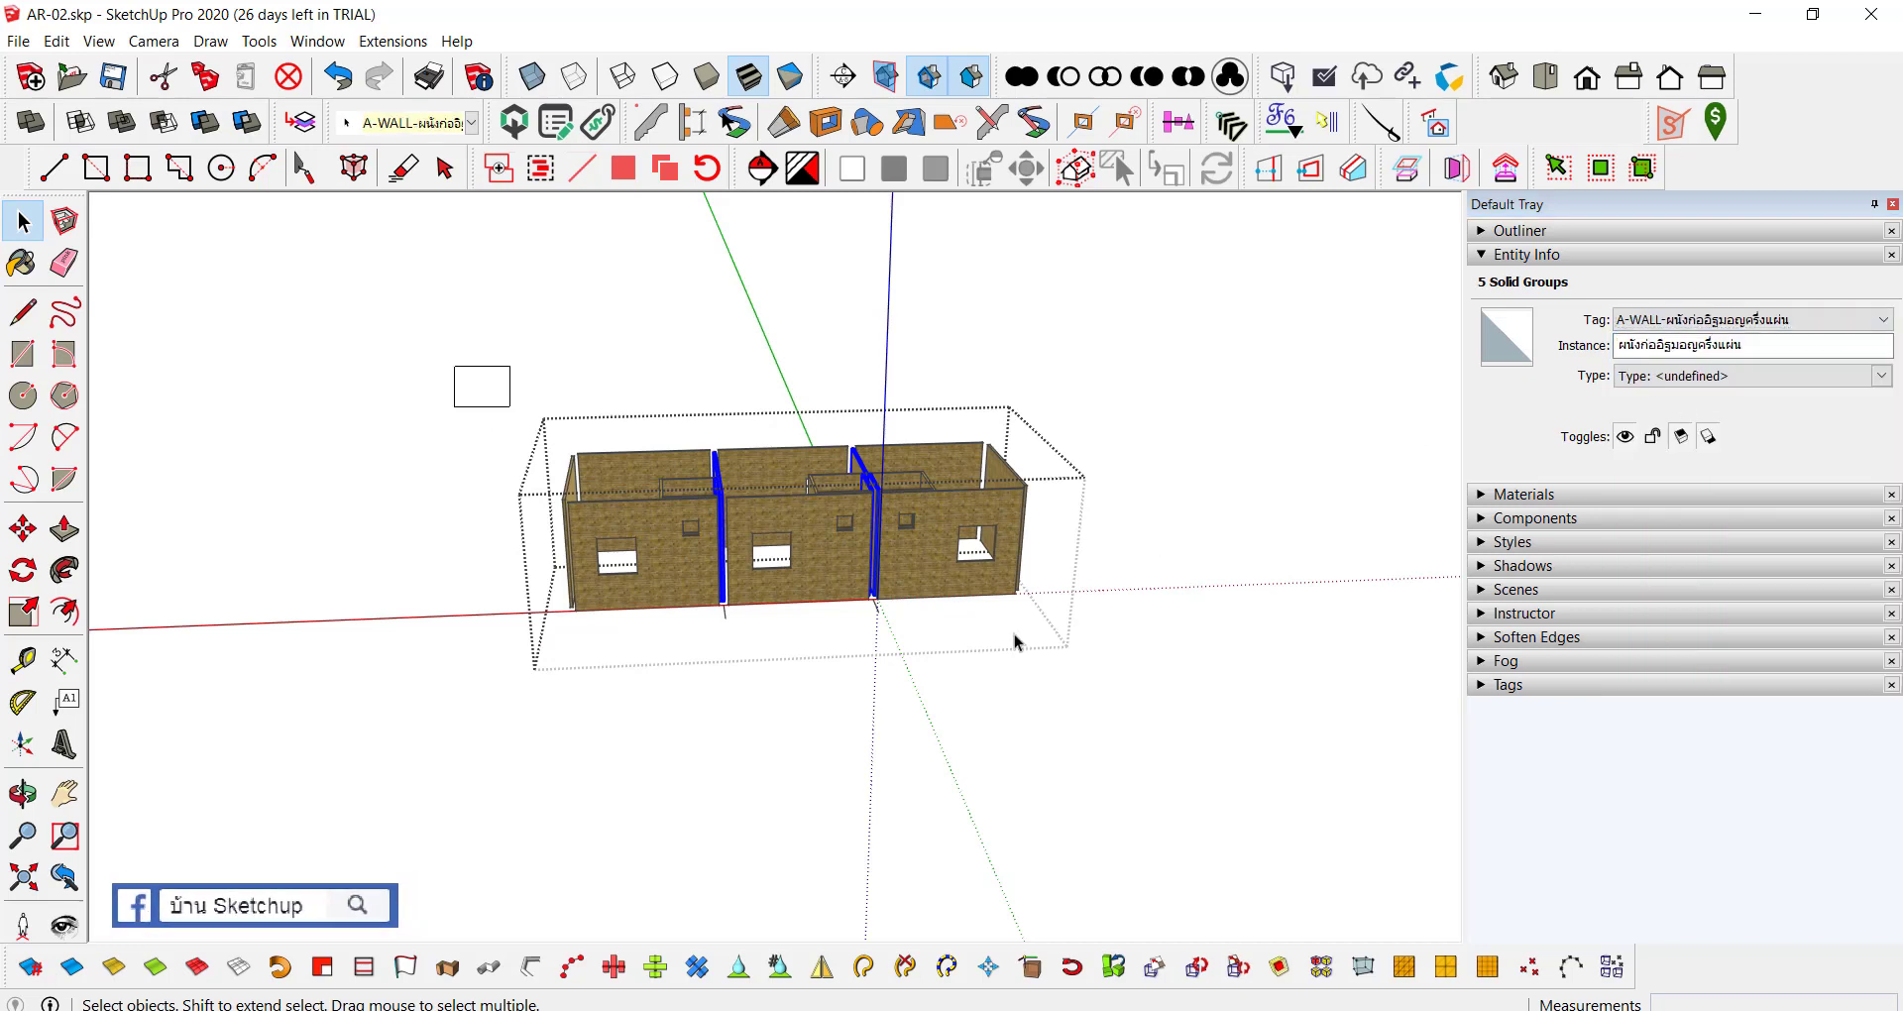
{"action": "left_click", "coordinate": [1872, 319]}
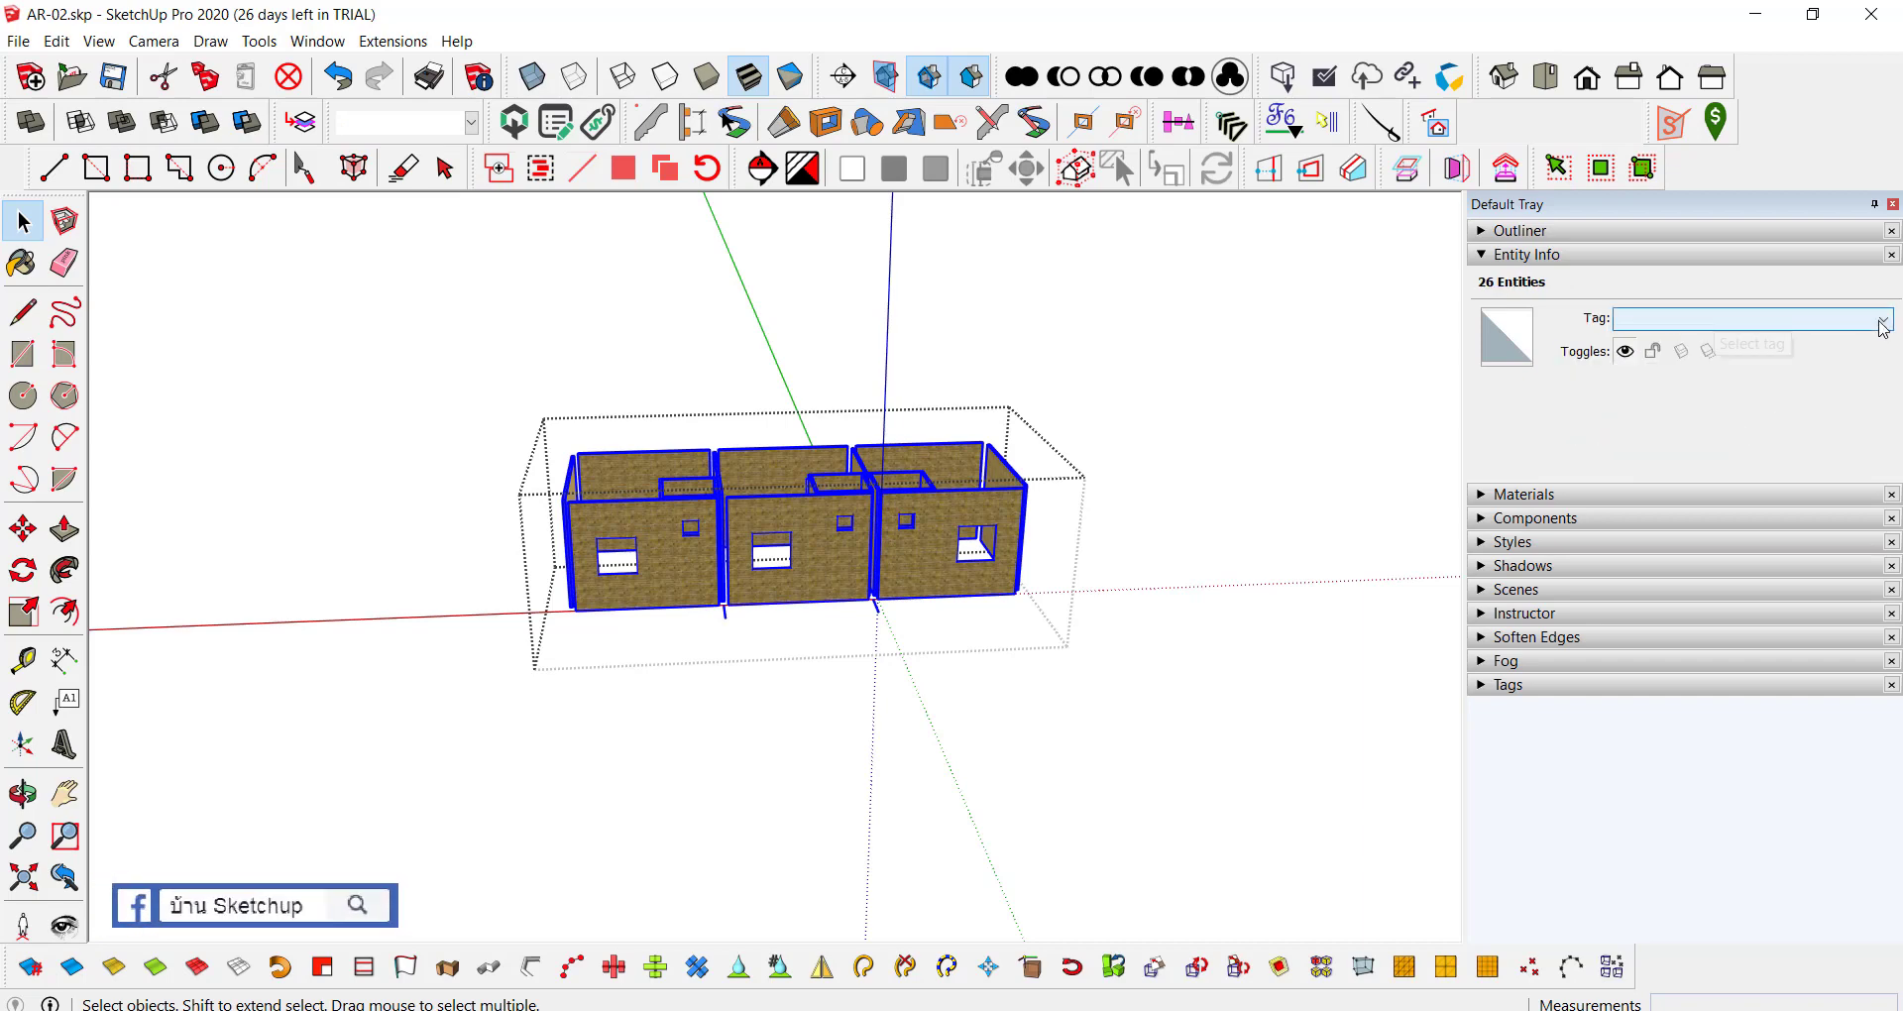
{"action": "left_click", "coordinate": [1735, 441]}
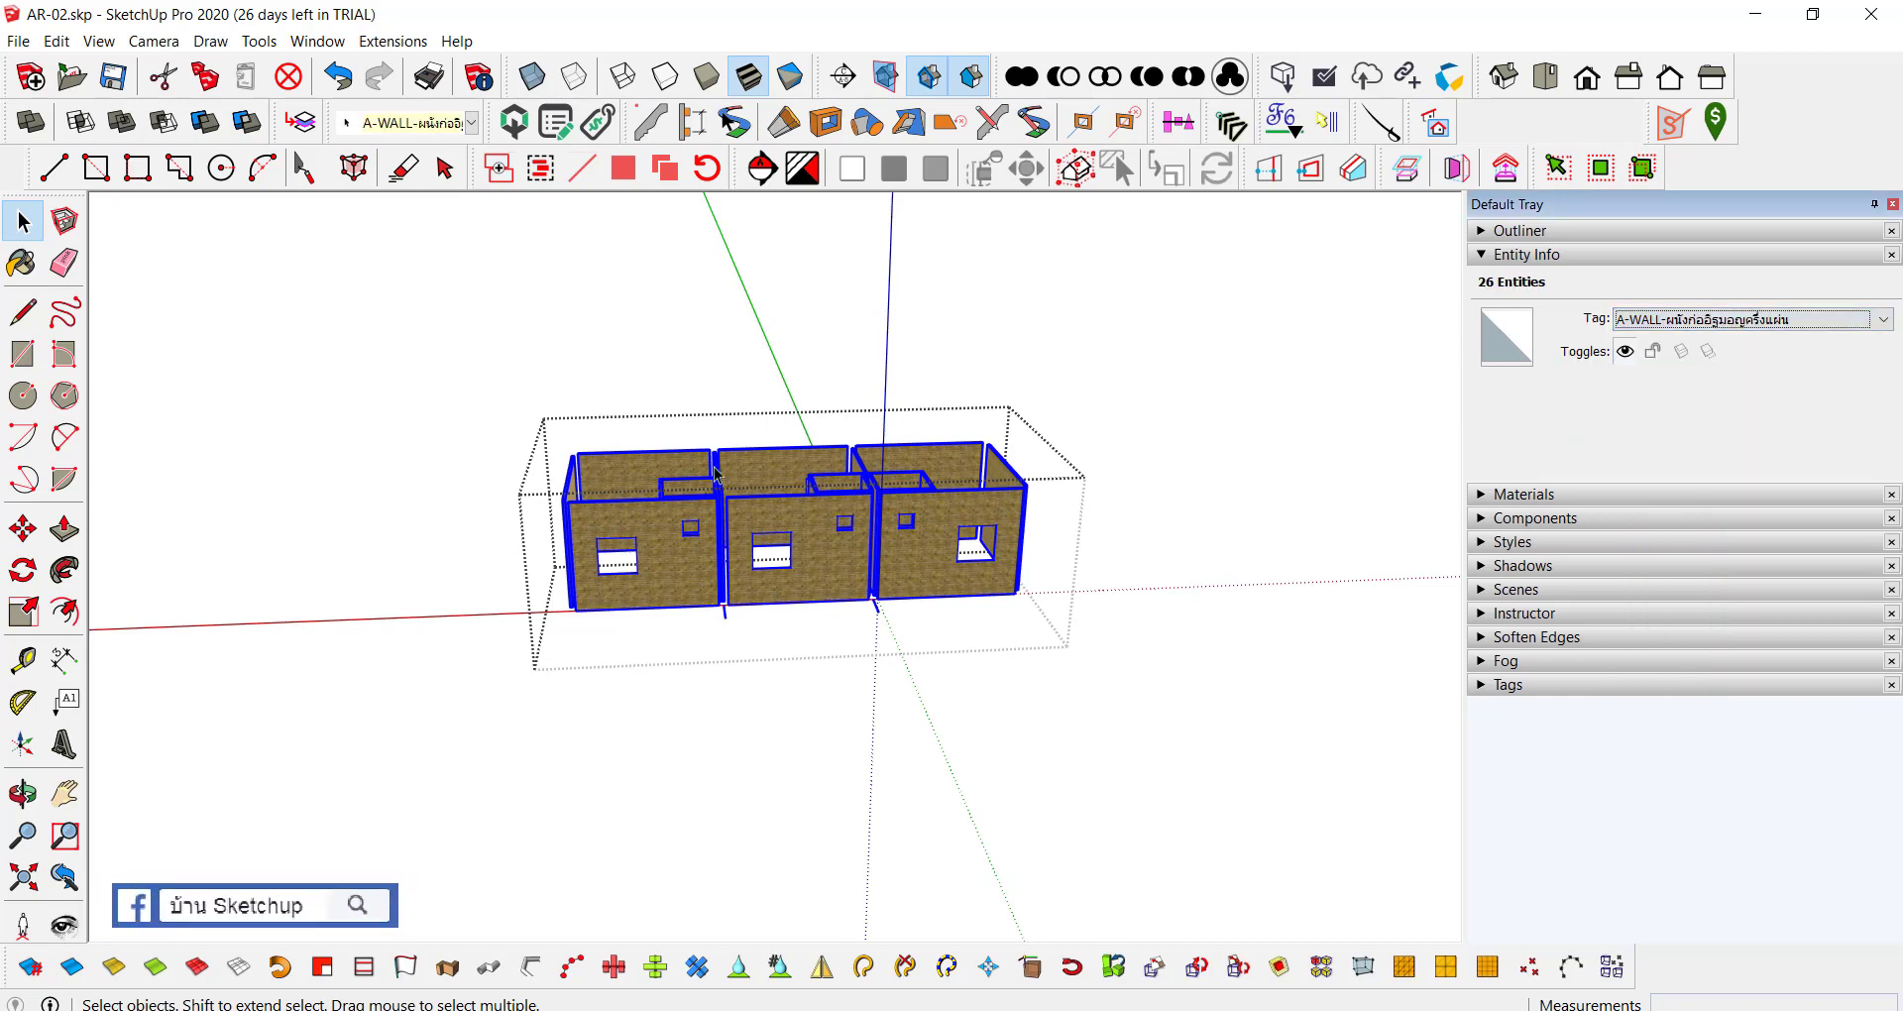
{"action": "middle_click_drag", "start_coordinate": [710, 680], "coordinate": [895, 758]}
Step: Open the wall group for editing and window-select the walls inside it
{"action": "left_click", "coordinate": [895, 758]}
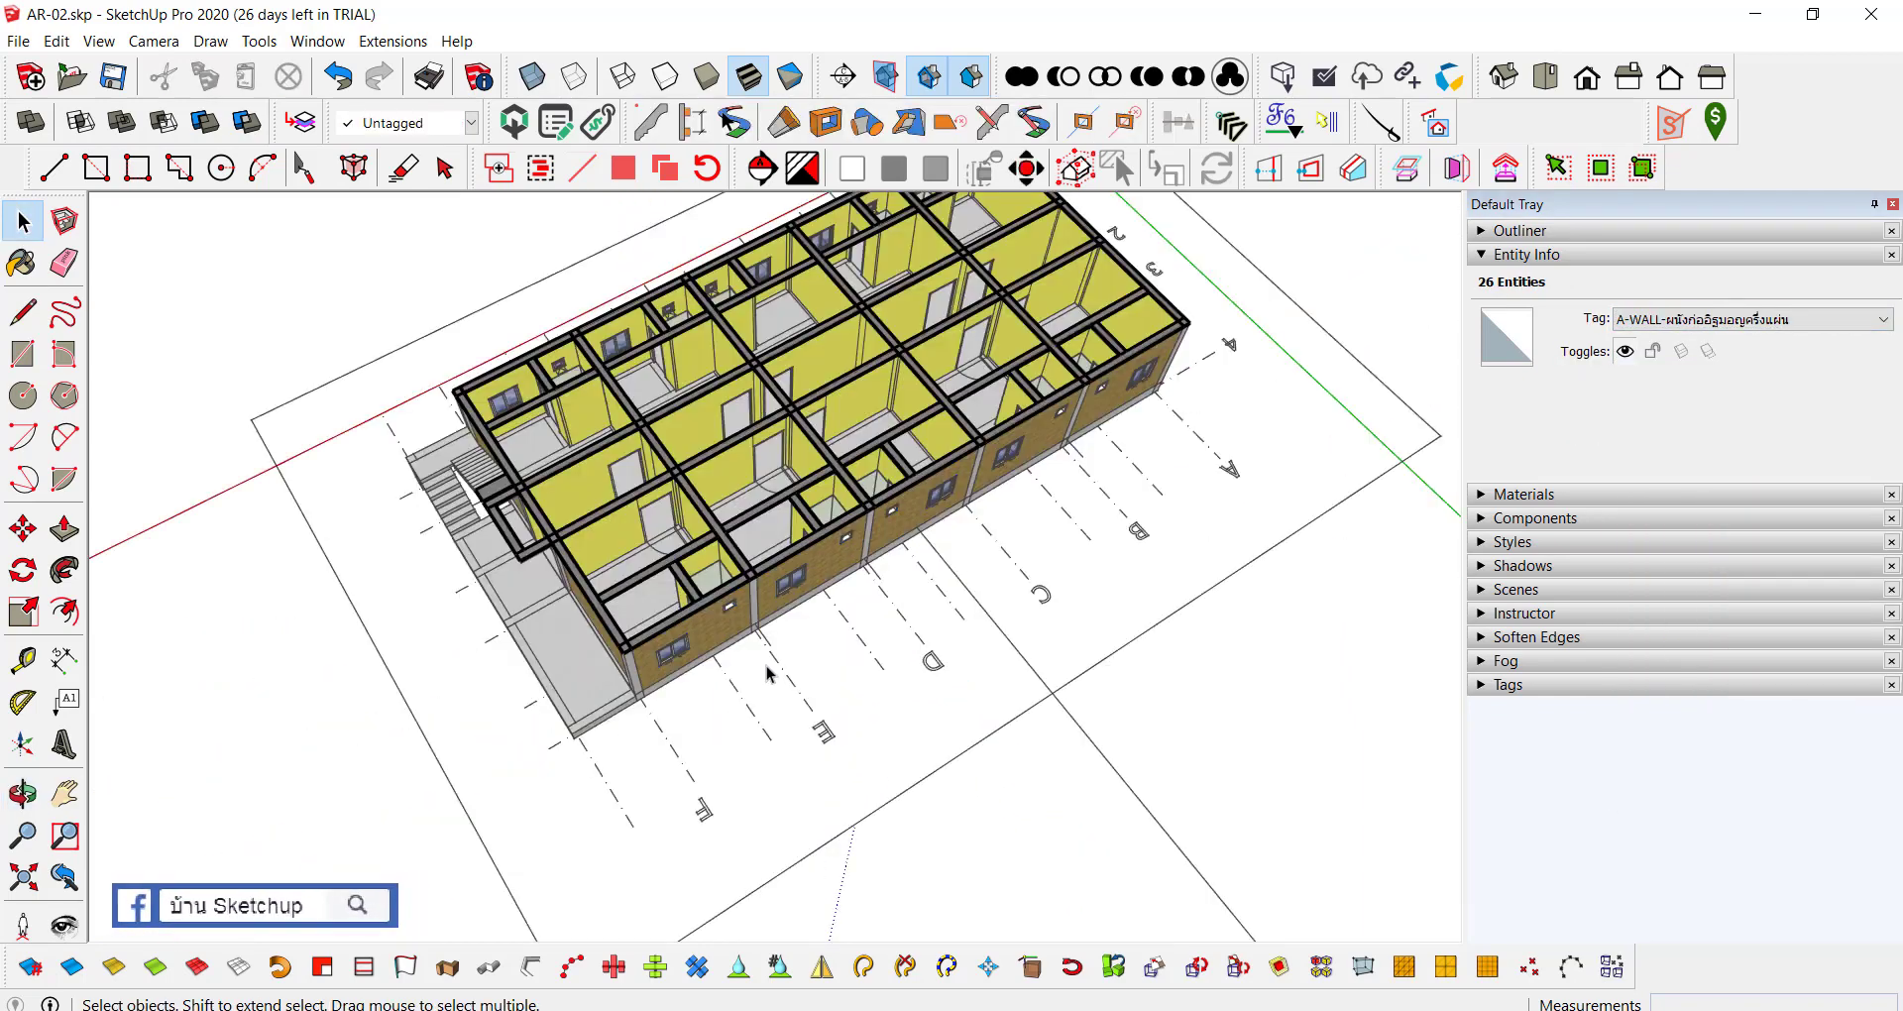
{"action": "scroll", "coordinate": [793, 674], "scroll_direction": "up", "scroll_amount": 5}
{"action": "double_click", "coordinate": [759, 624]}
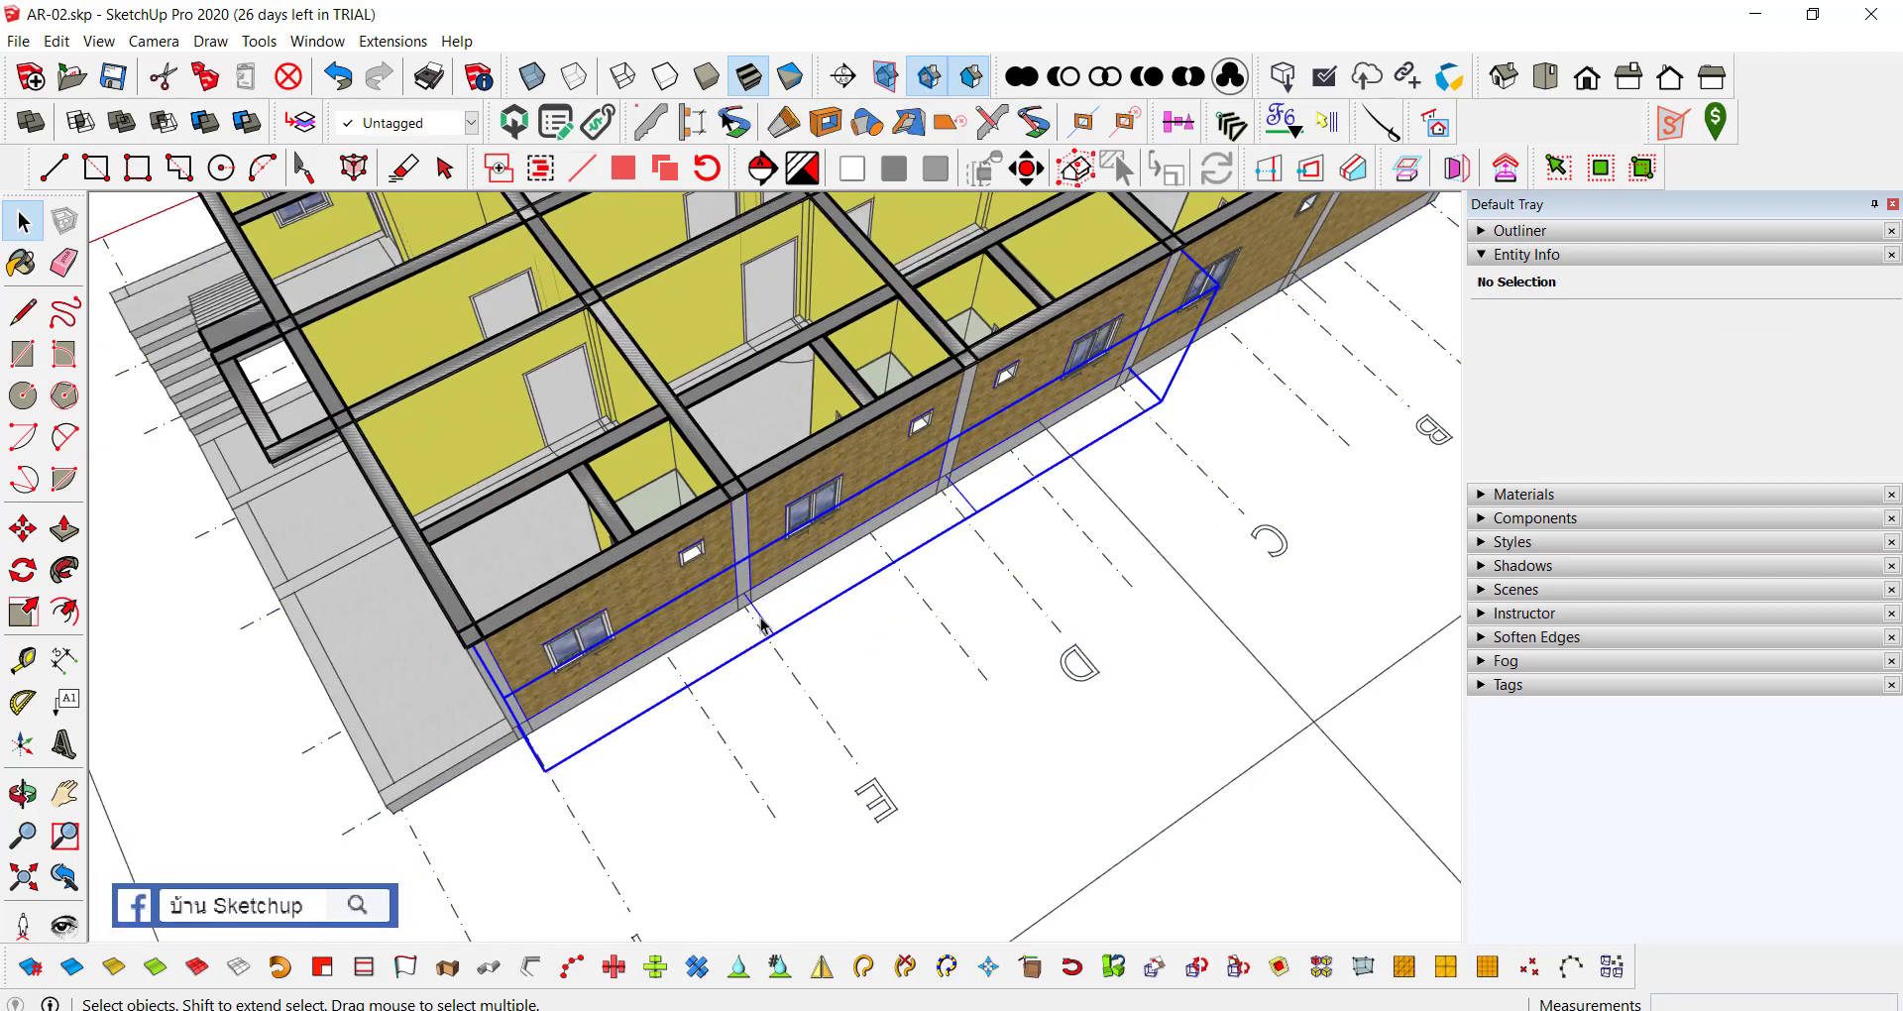
{"action": "left_click", "coordinate": [959, 503]}
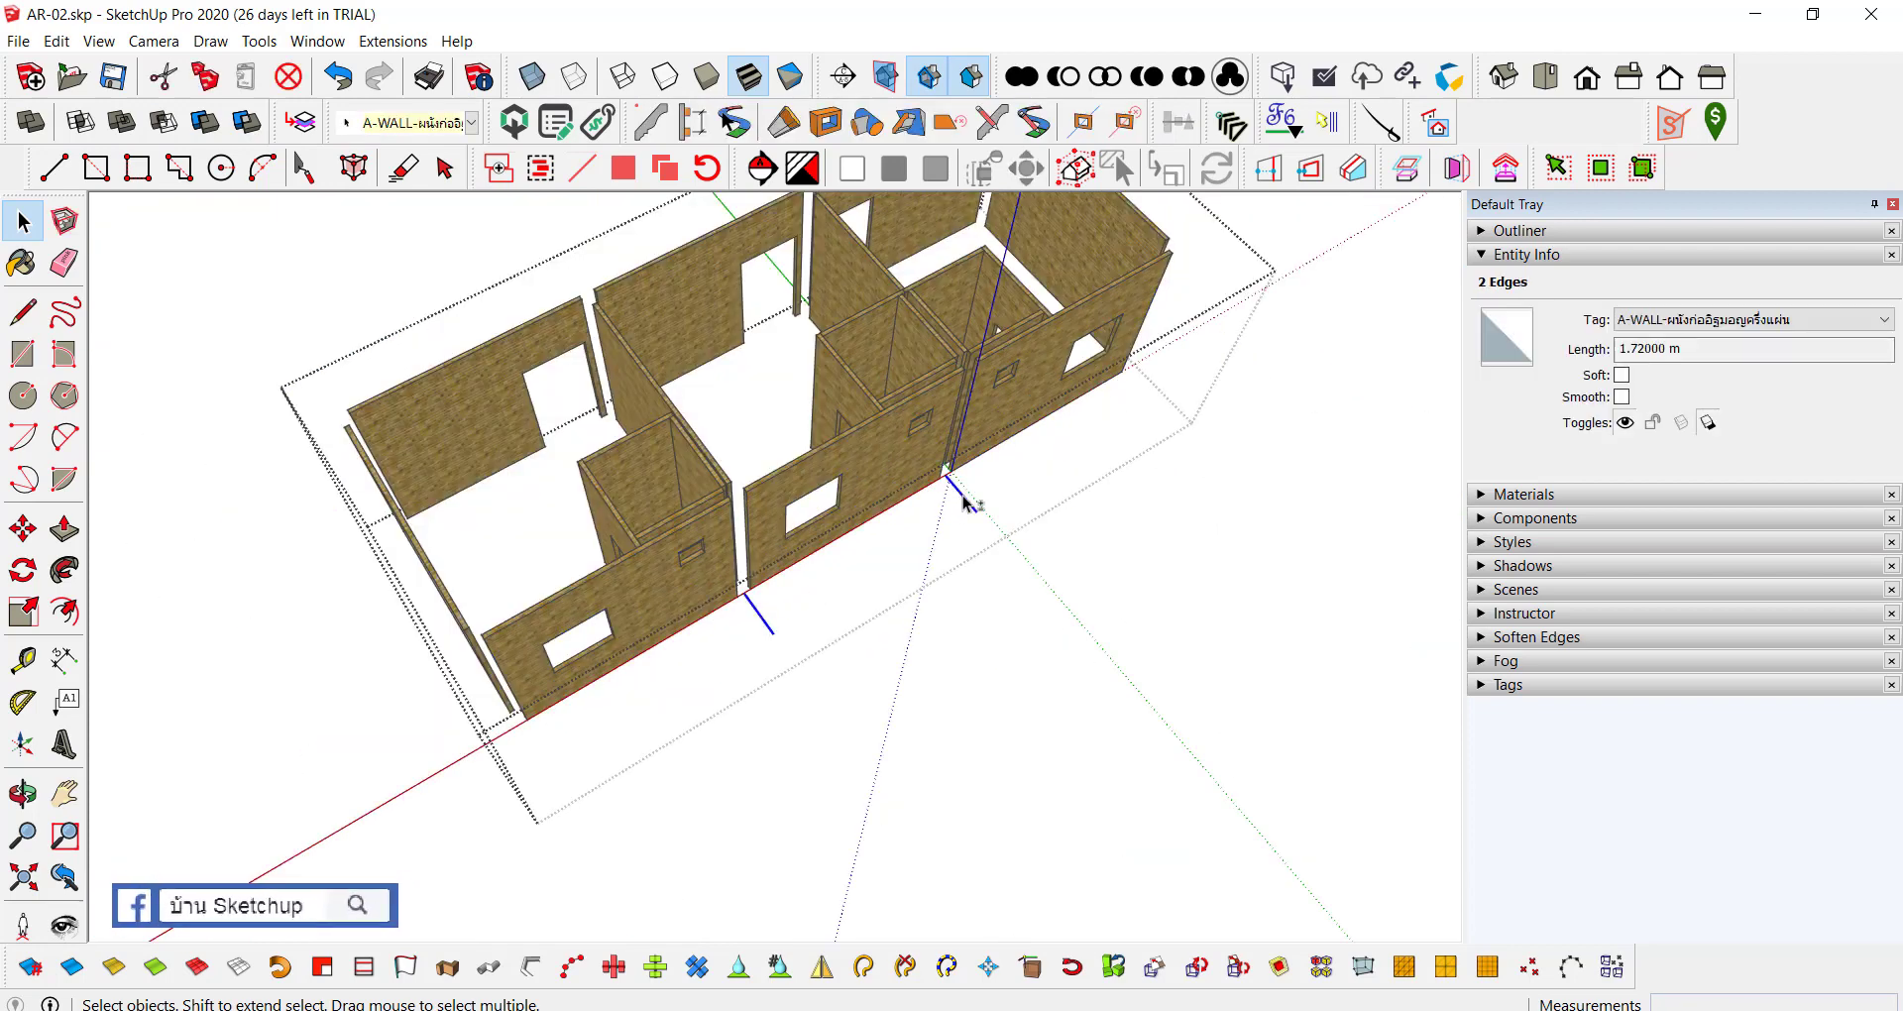
{"action": "left_click", "coordinate": [961, 495]}
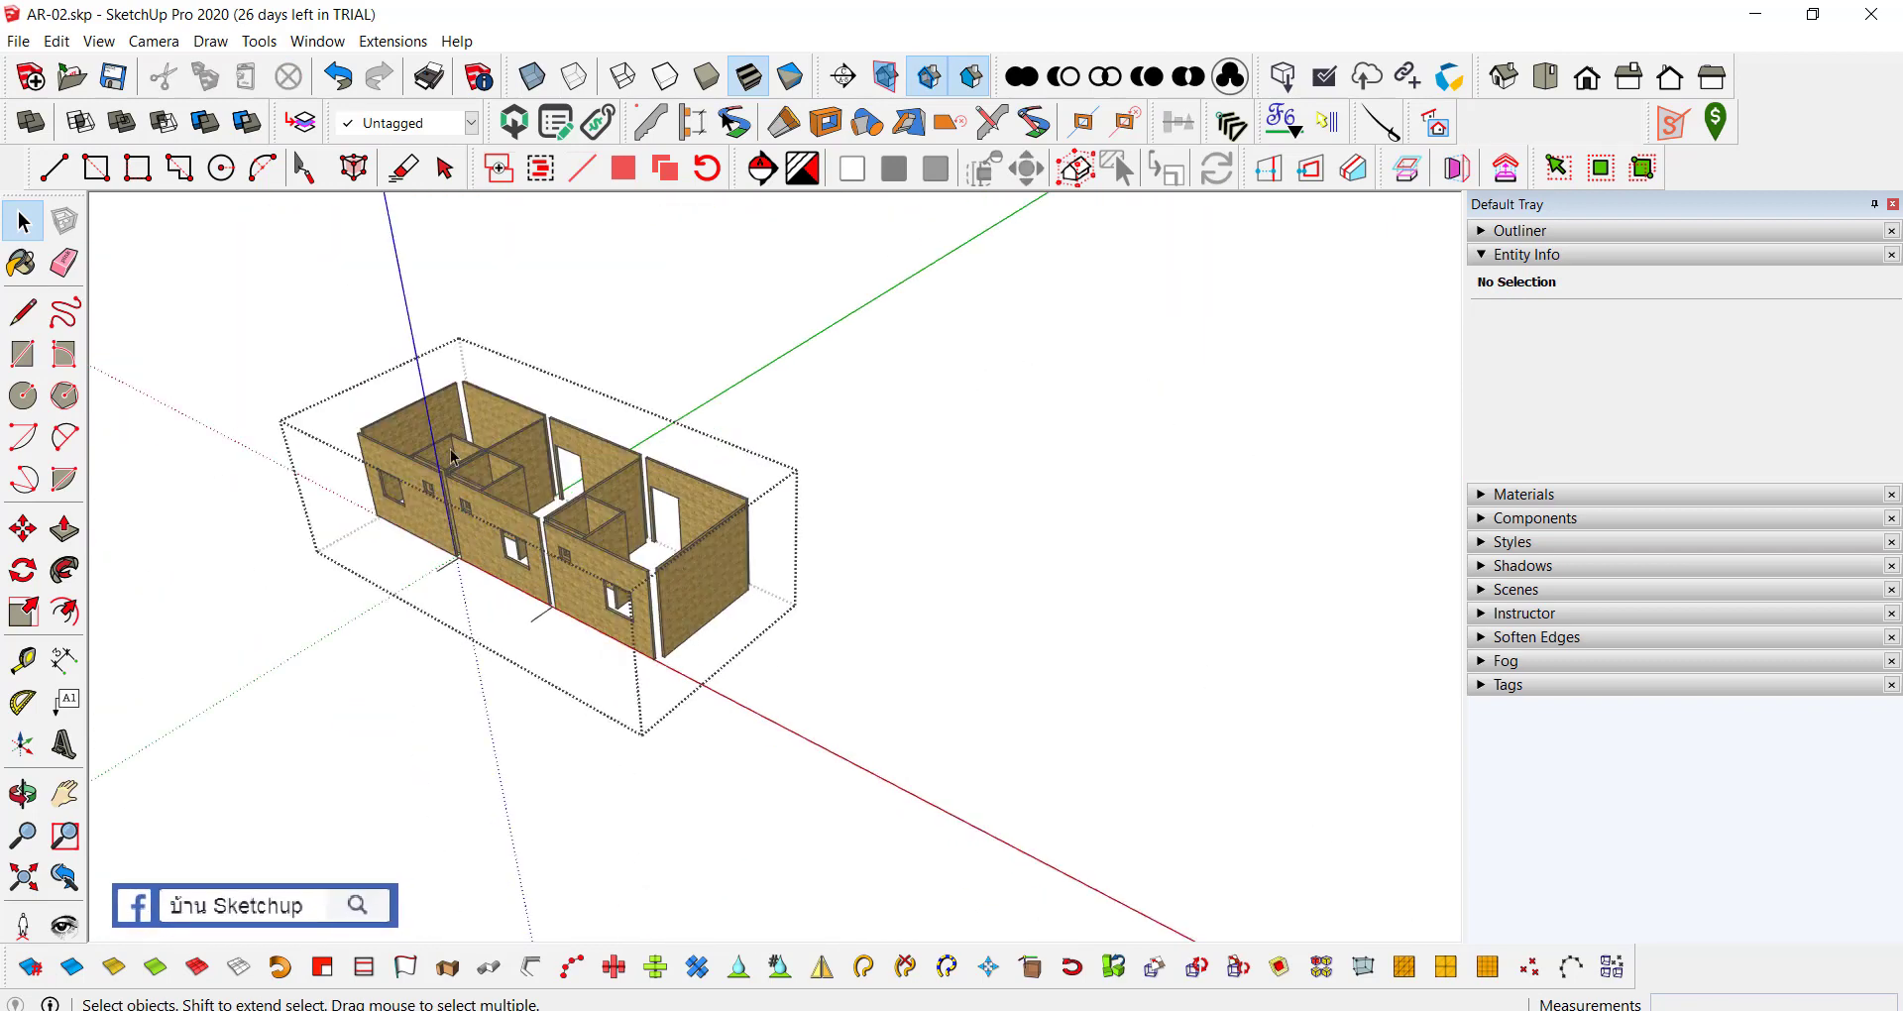
{"action": "left_click_drag", "start_coordinate": [949, 740], "coordinate": [1001, 768]}
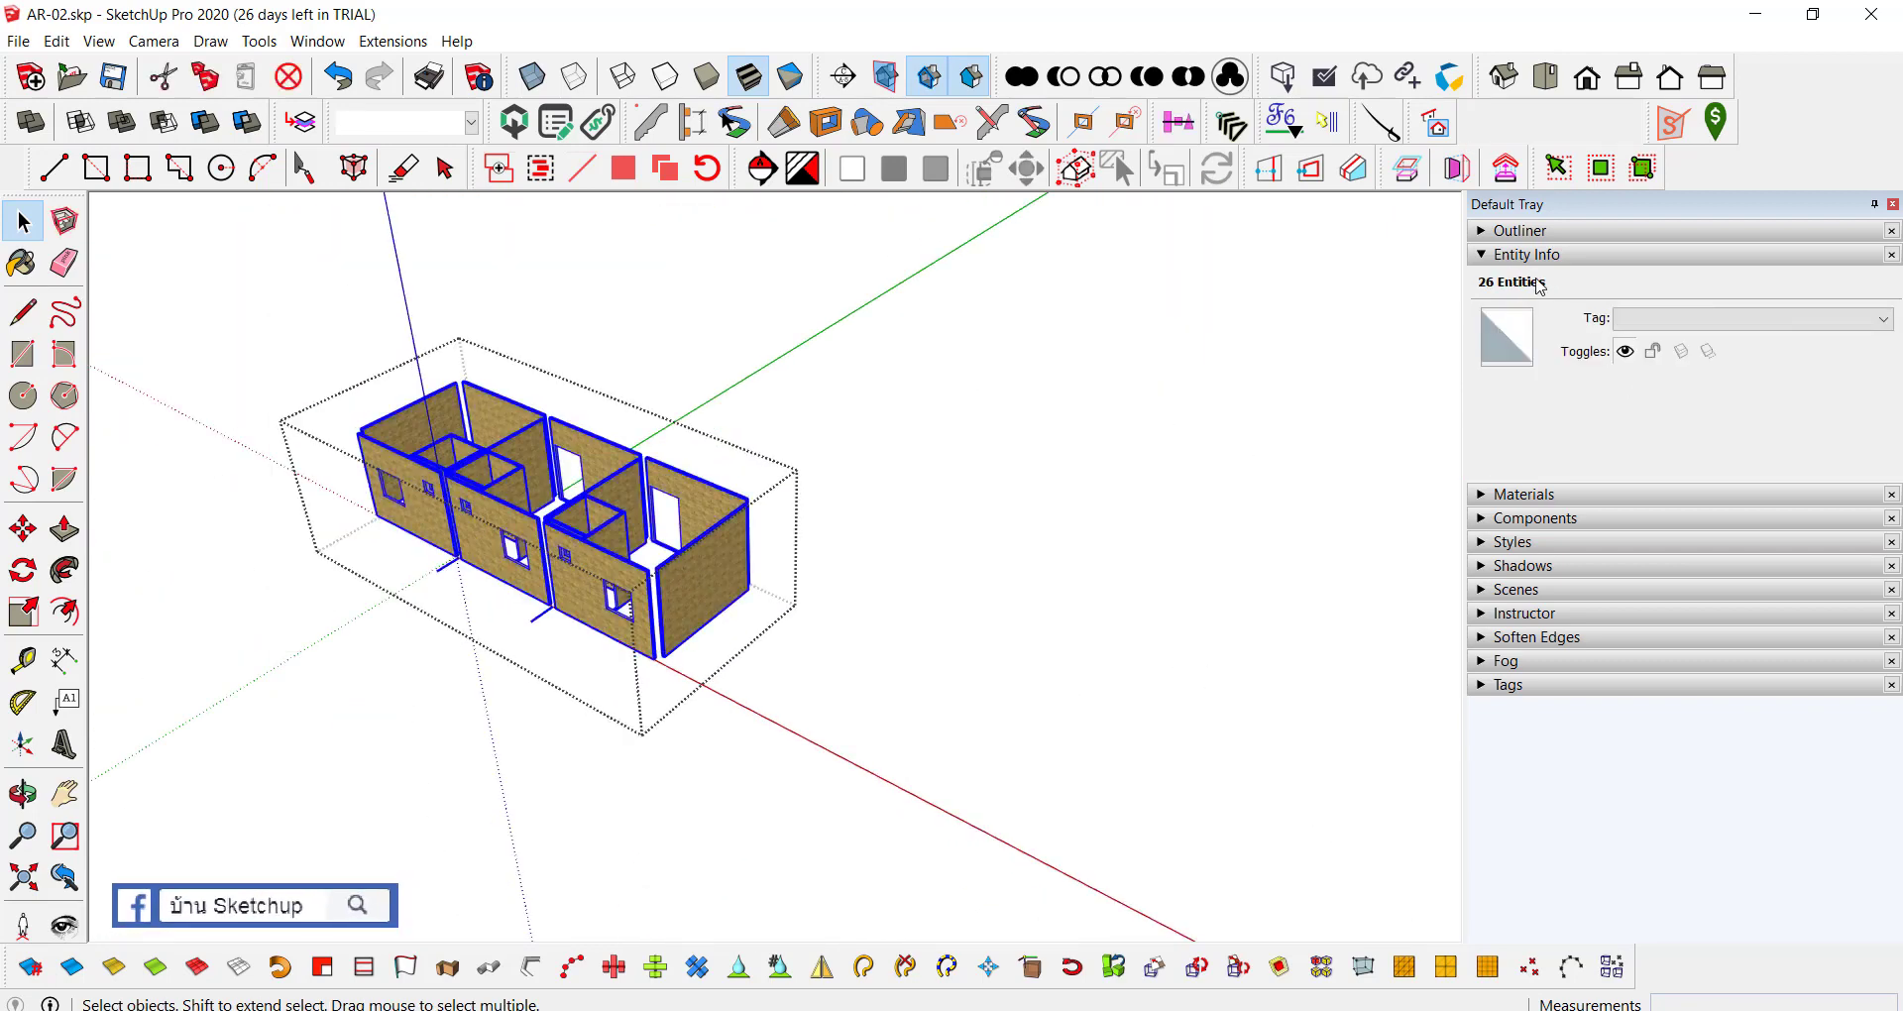
Step: Select the five wall sub-groups in the Outliner and check their instance name in Entity Info
{"action": "left_click", "coordinate": [1492, 236]}
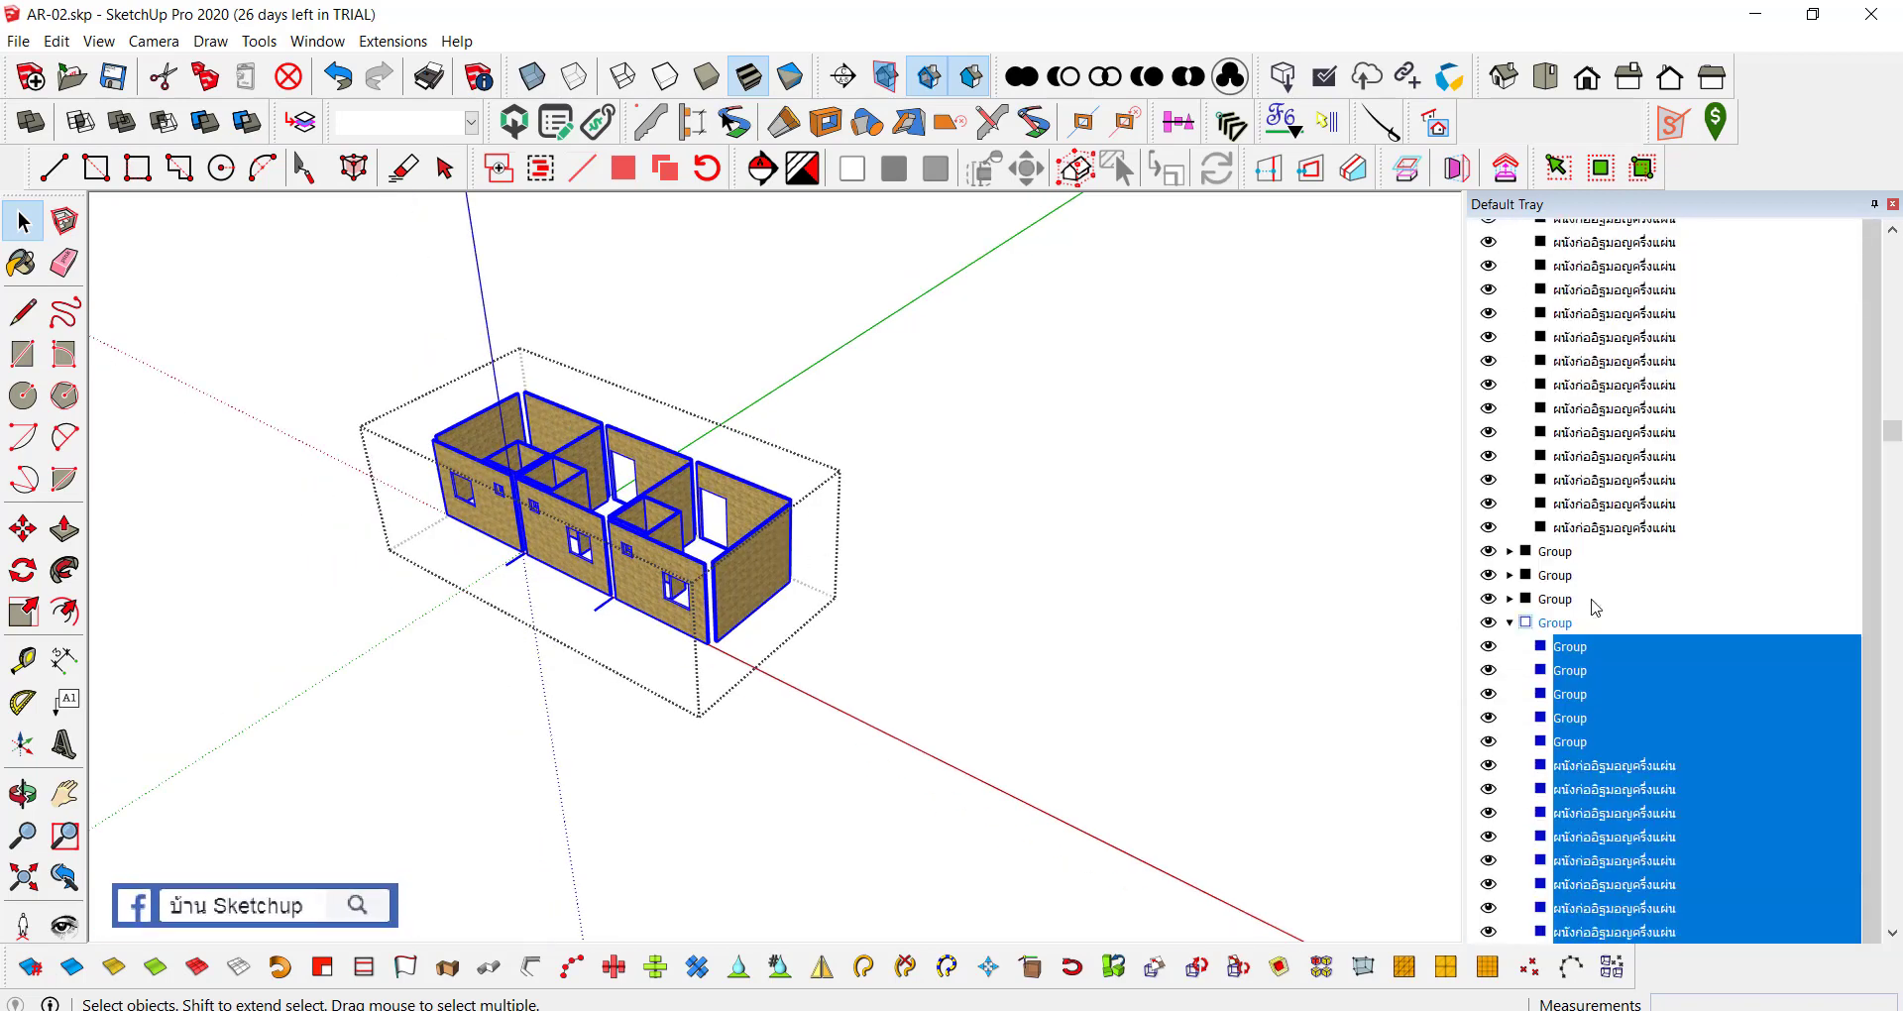
{"action": "left_click", "coordinate": [1591, 654]}
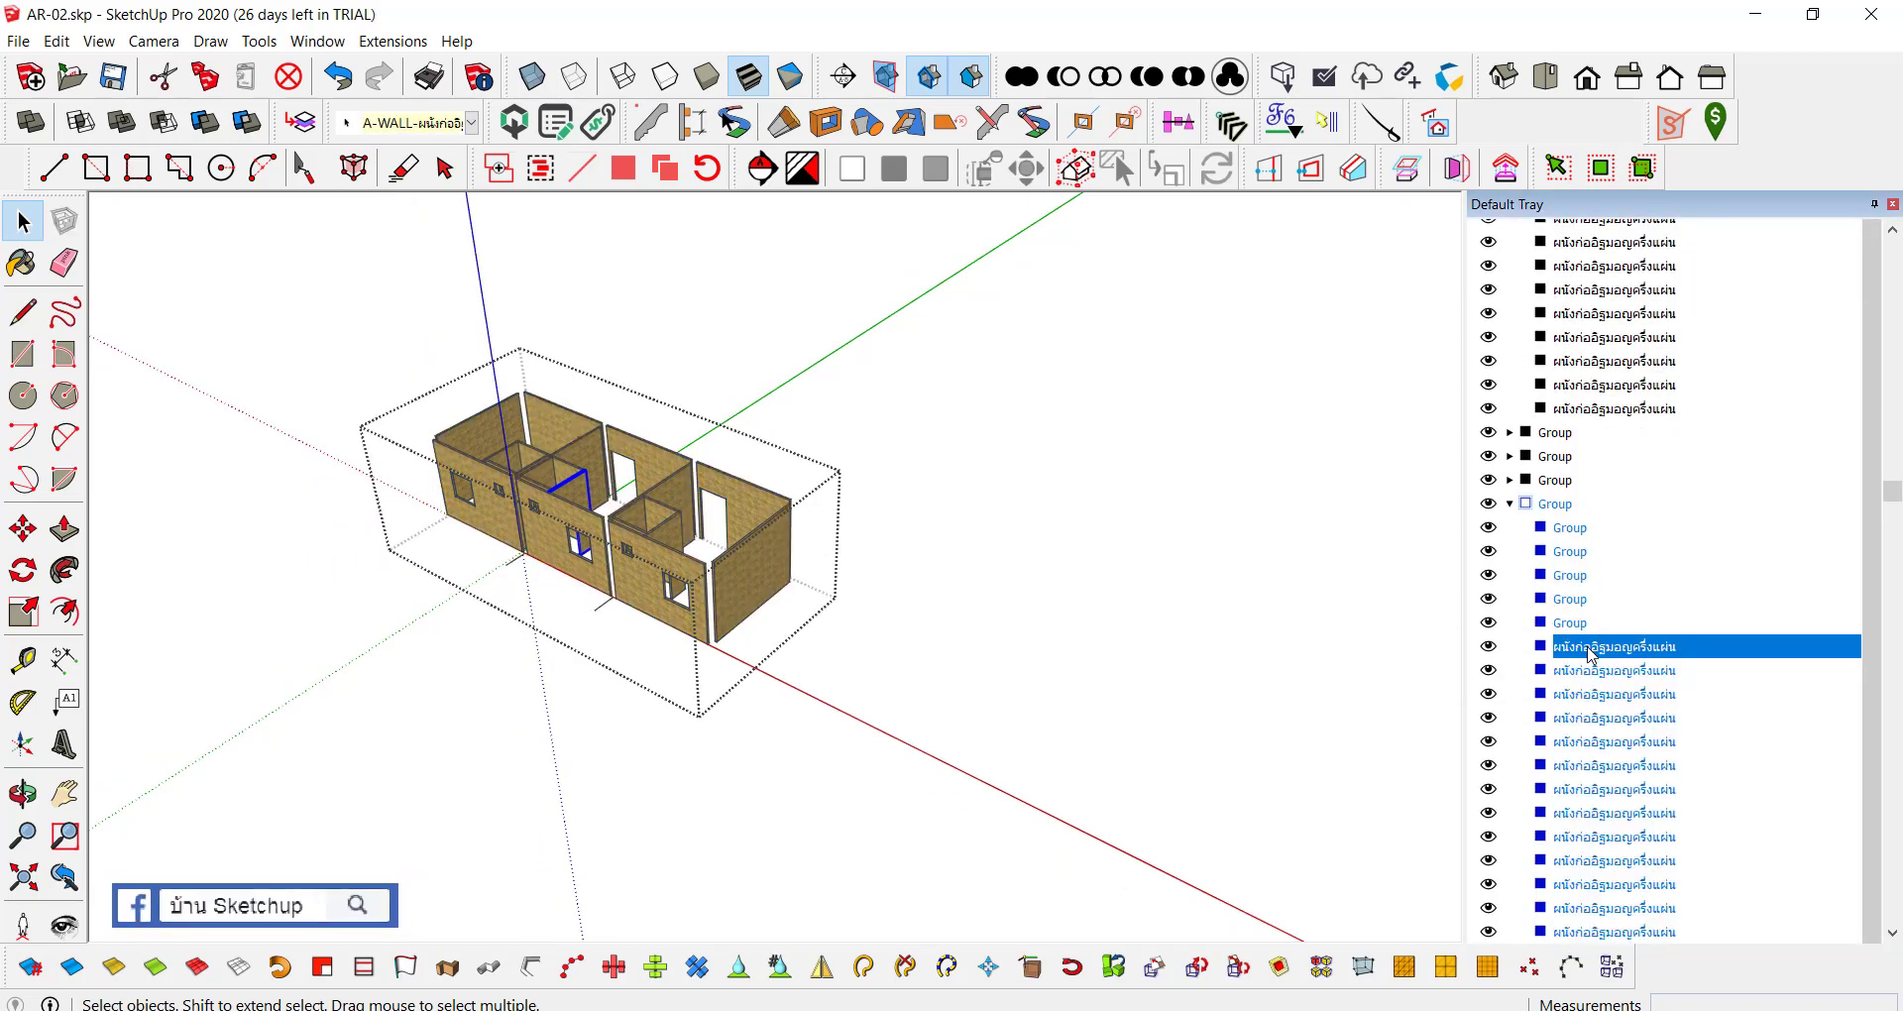
{"action": "left_click", "coordinate": [1574, 530]}
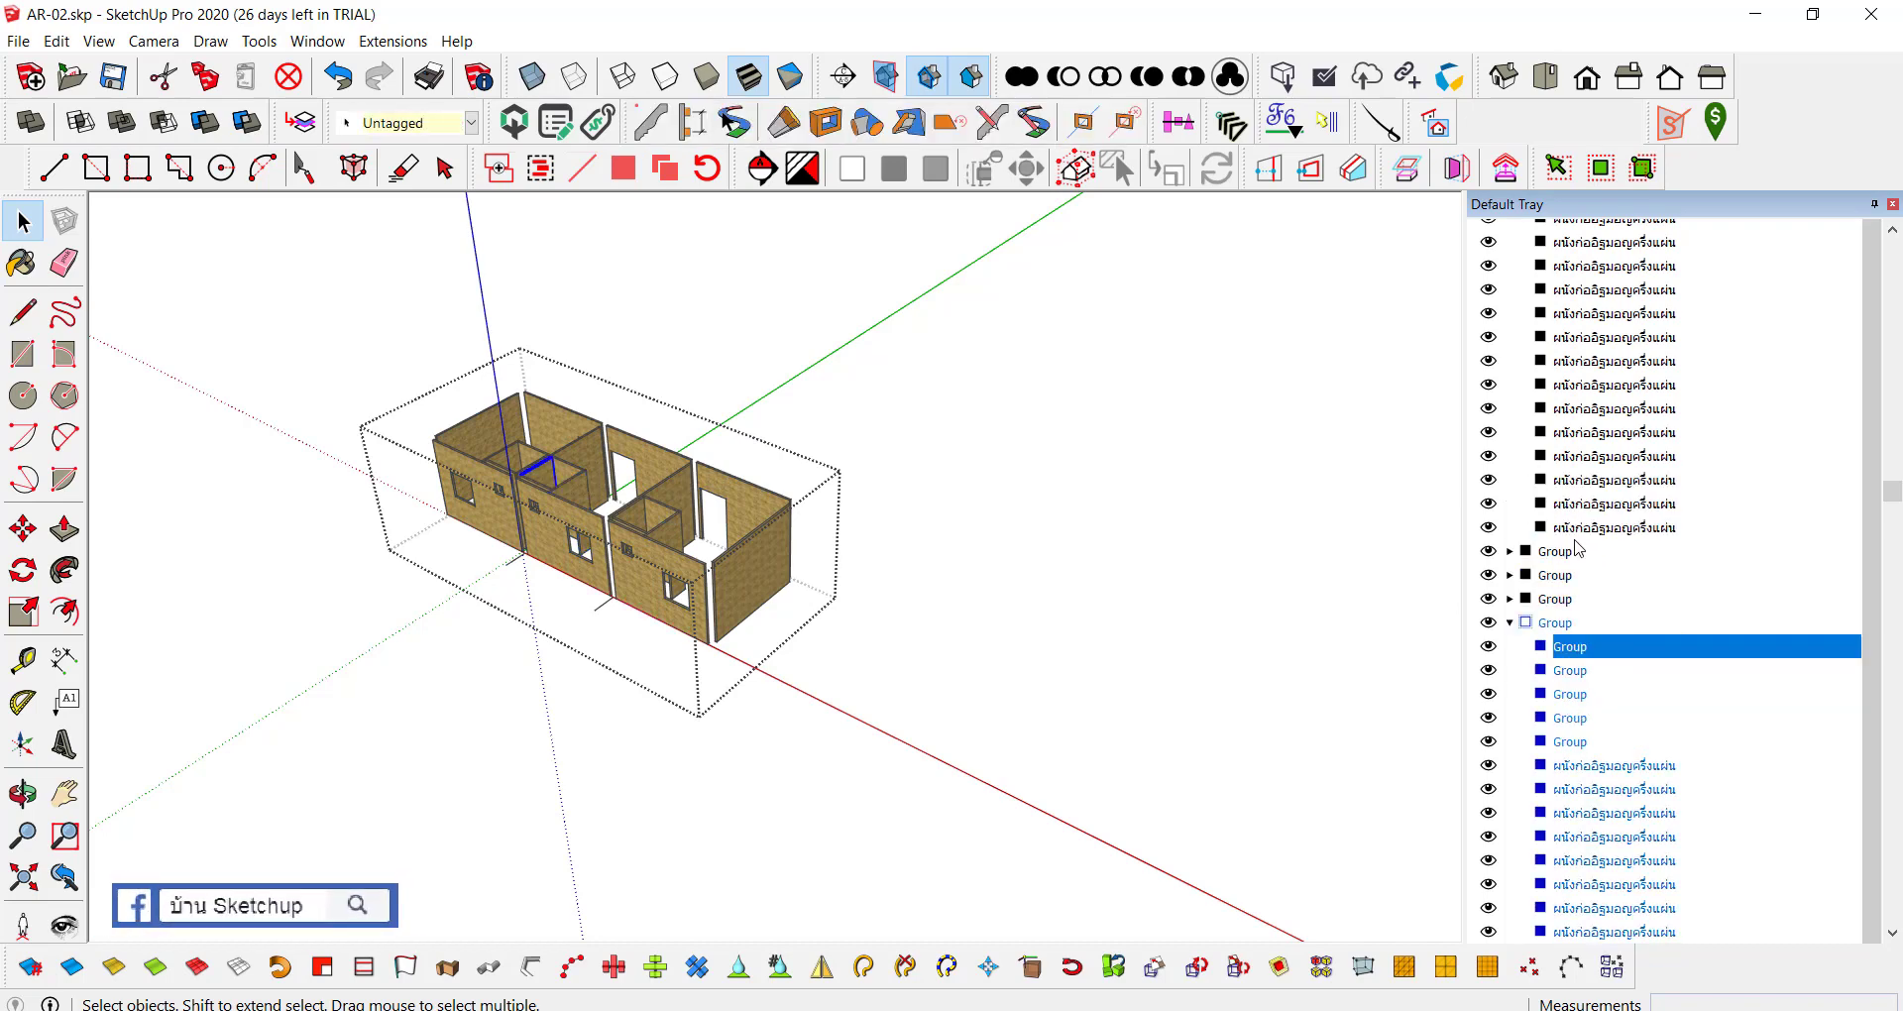
{"action": "left_click", "coordinate": [1574, 674], "text": "shift"}
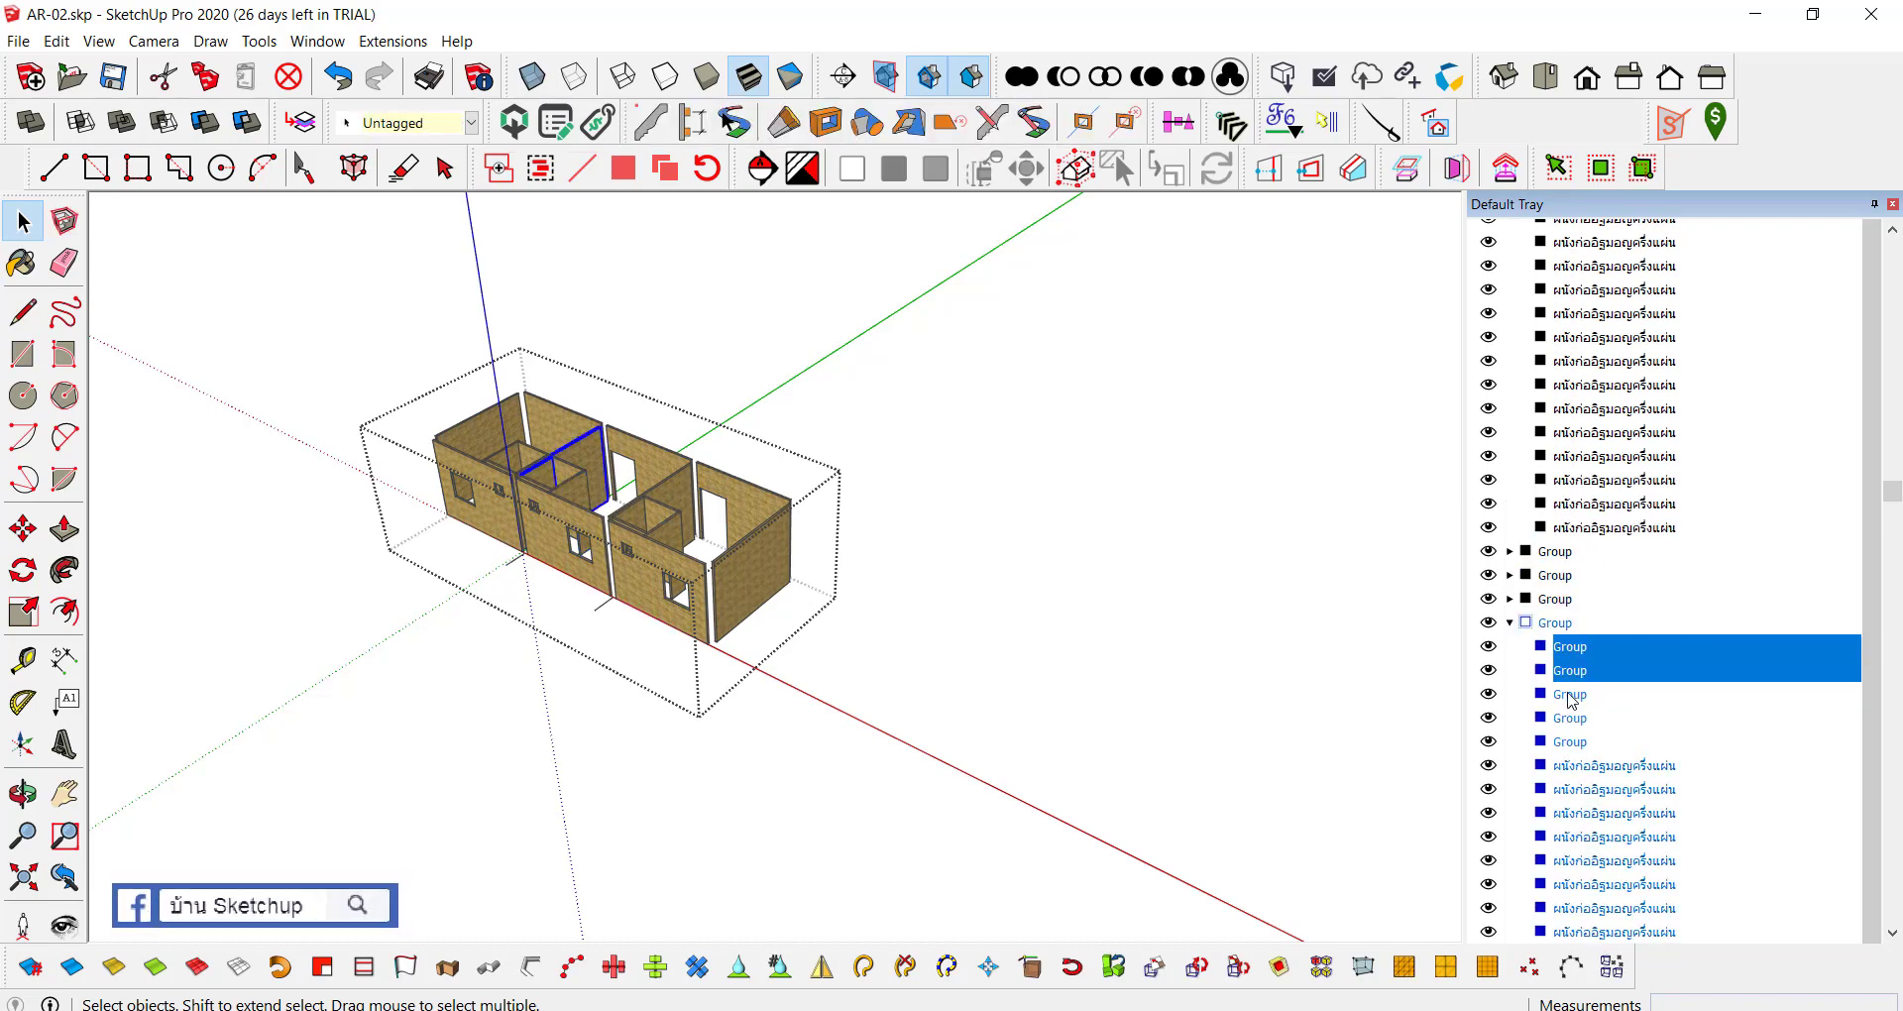
{"action": "left_click", "coordinate": [1576, 696], "text": "shift"}
{"action": "left_click", "coordinate": [1579, 719], "text": "shift"}
{"action": "left_click", "coordinate": [1583, 743], "text": "shift"}
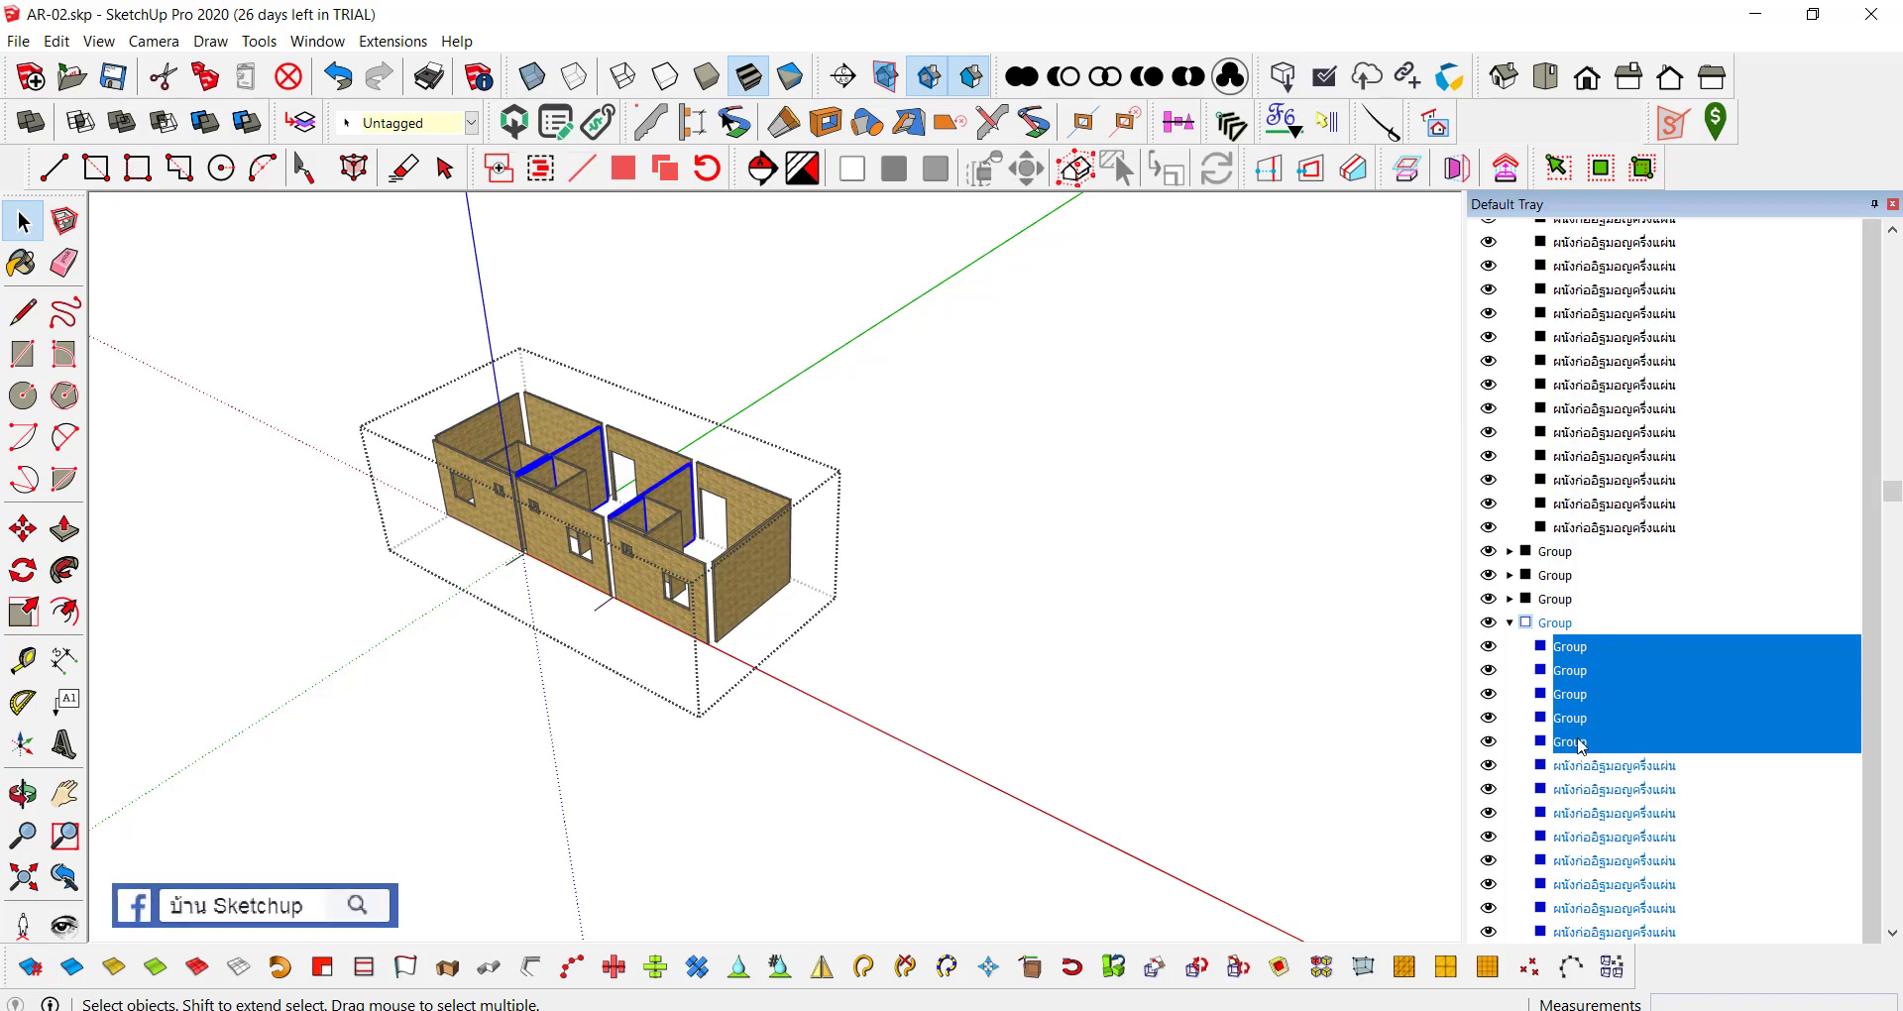
{"action": "scroll", "coordinate": [1587, 315], "scroll_direction": "down", "scroll_amount": 2}
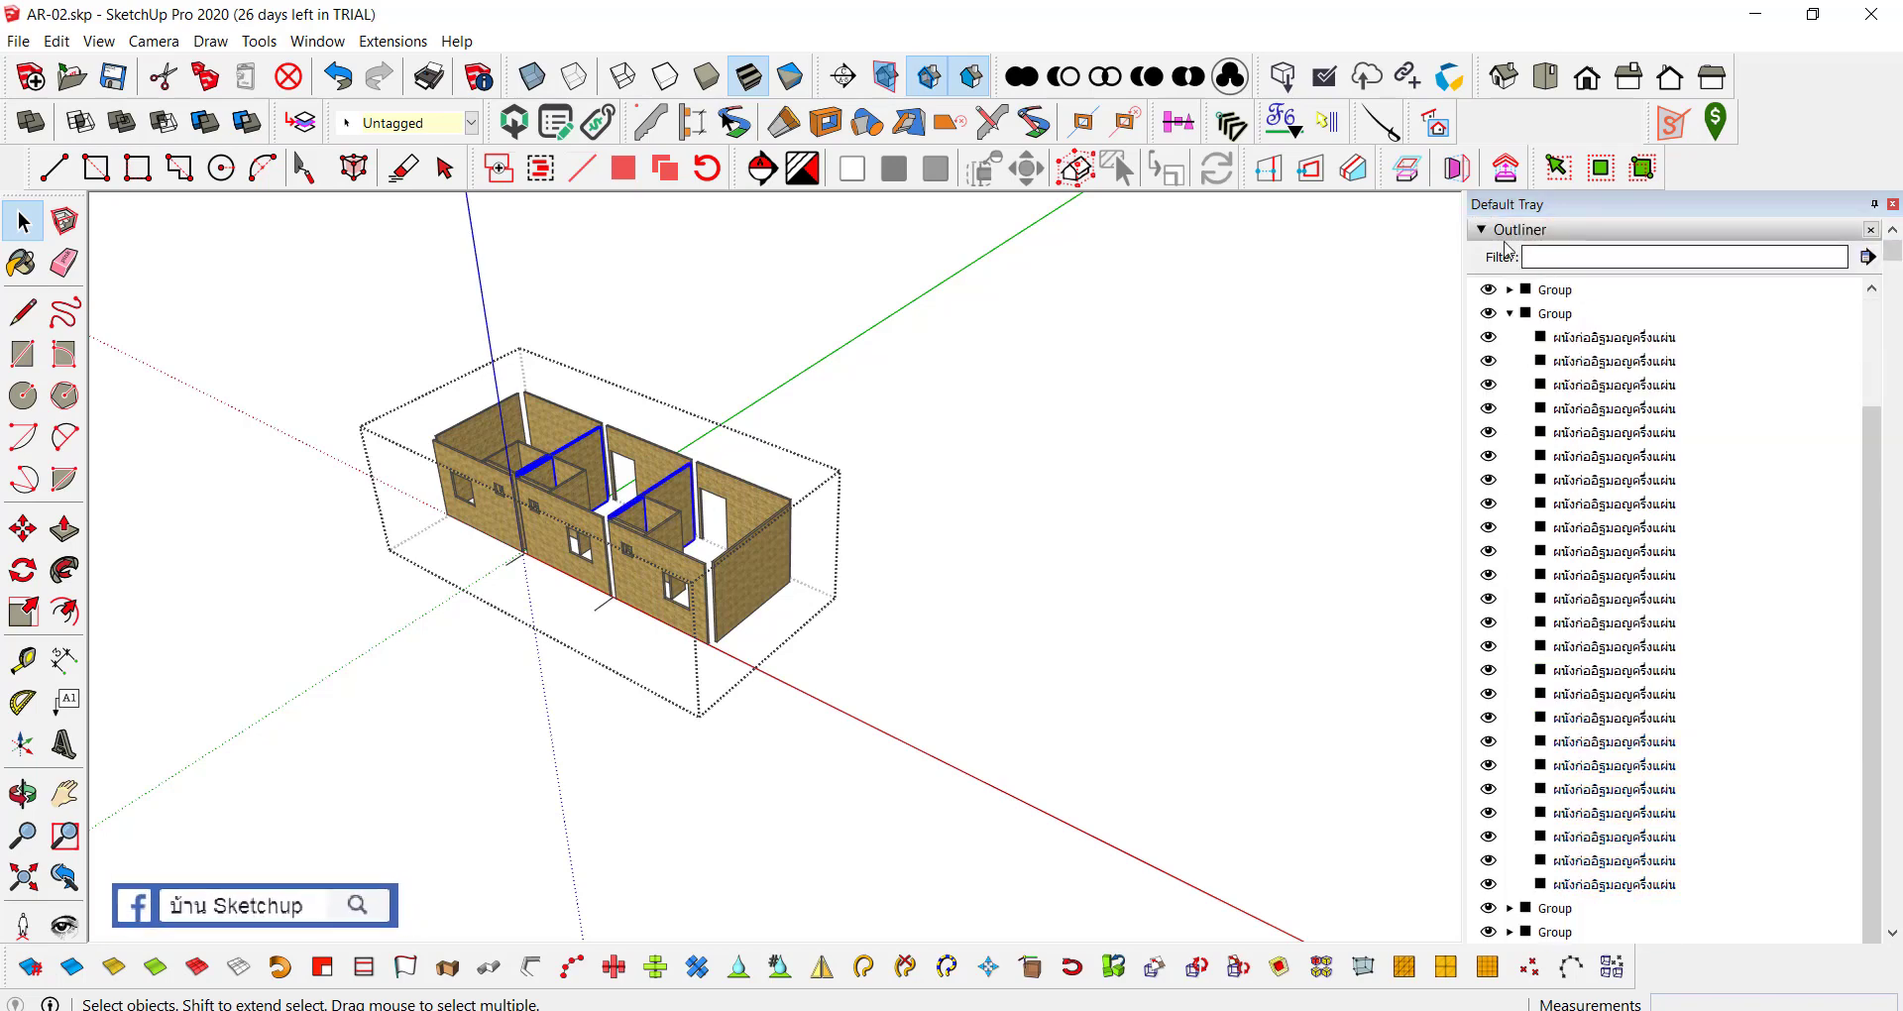
{"action": "left_click", "coordinate": [1482, 232]}
{"action": "left_click", "coordinate": [1684, 344]}
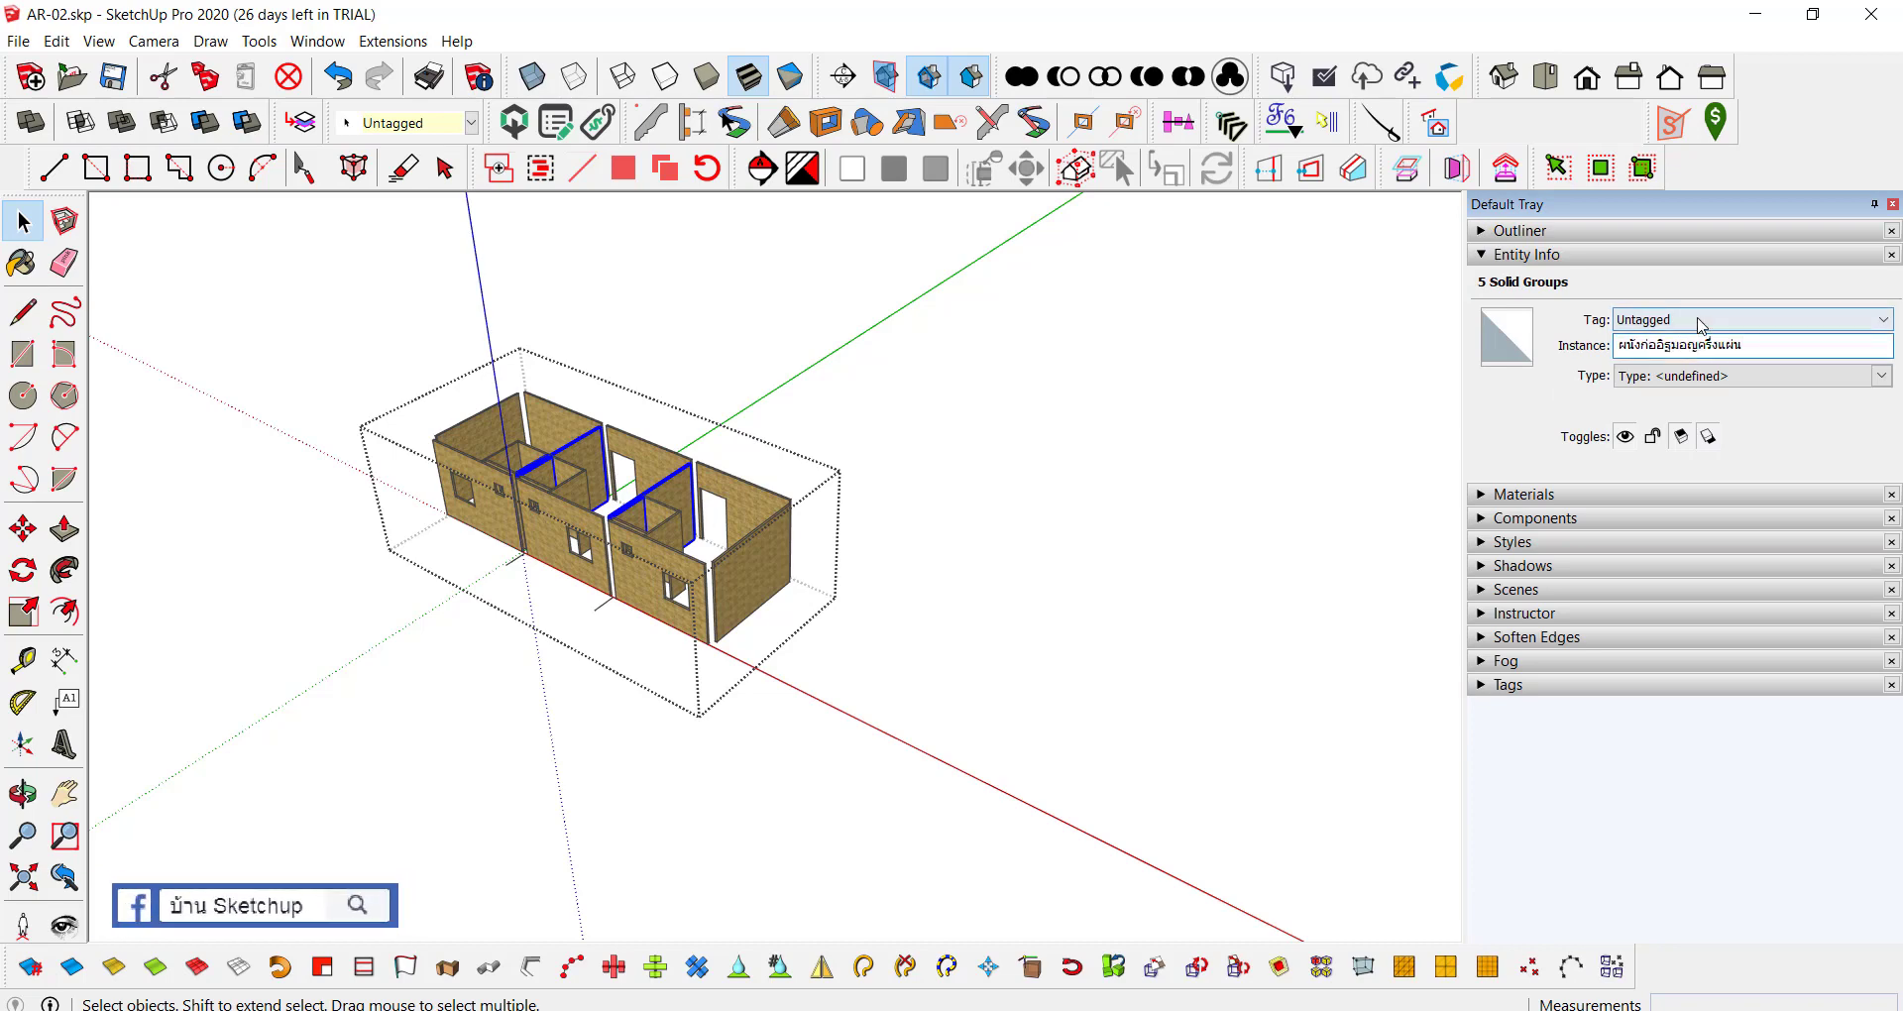
Step: Put all 26 wall pieces on the A-WALL-ผนังก่ออิฐมอญครึ่งแผ่น tag, then select the stray corner edge
{"action": "left_click_drag", "start_coordinate": [319, 335], "coordinate": [1052, 721]}
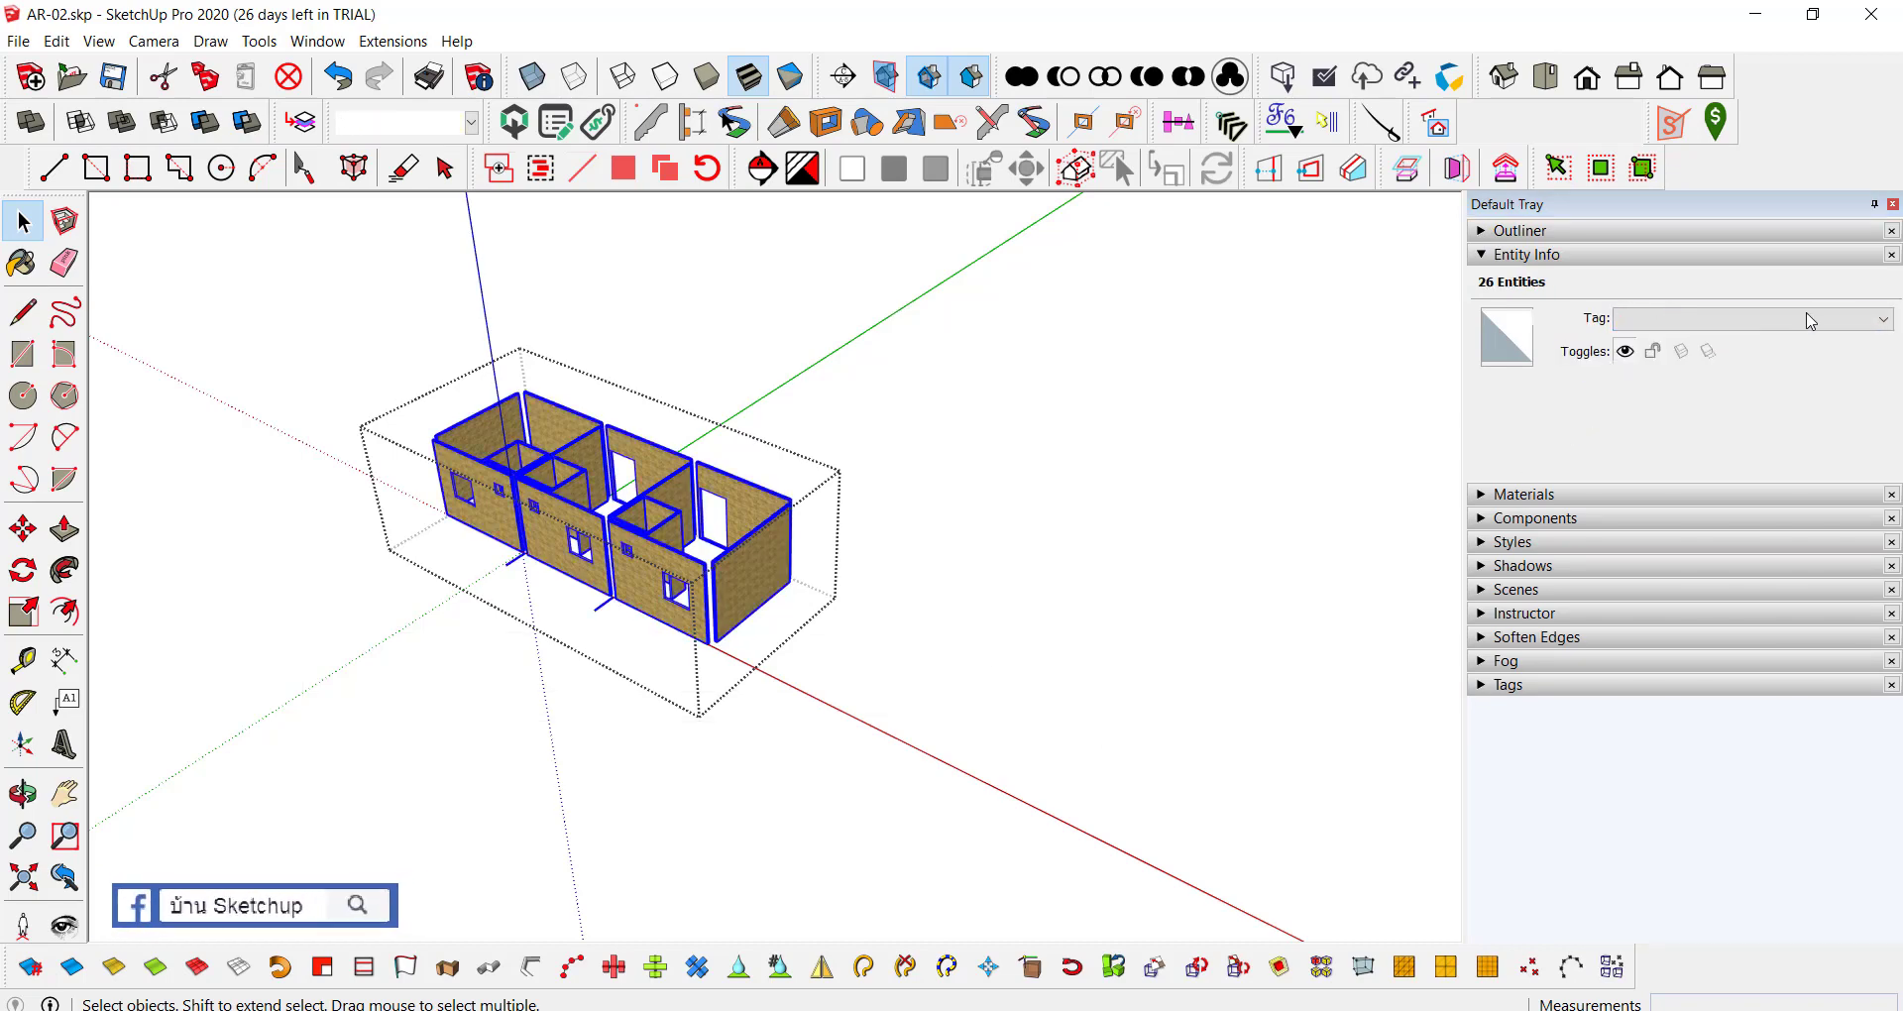
{"action": "left_click", "coordinate": [1884, 324]}
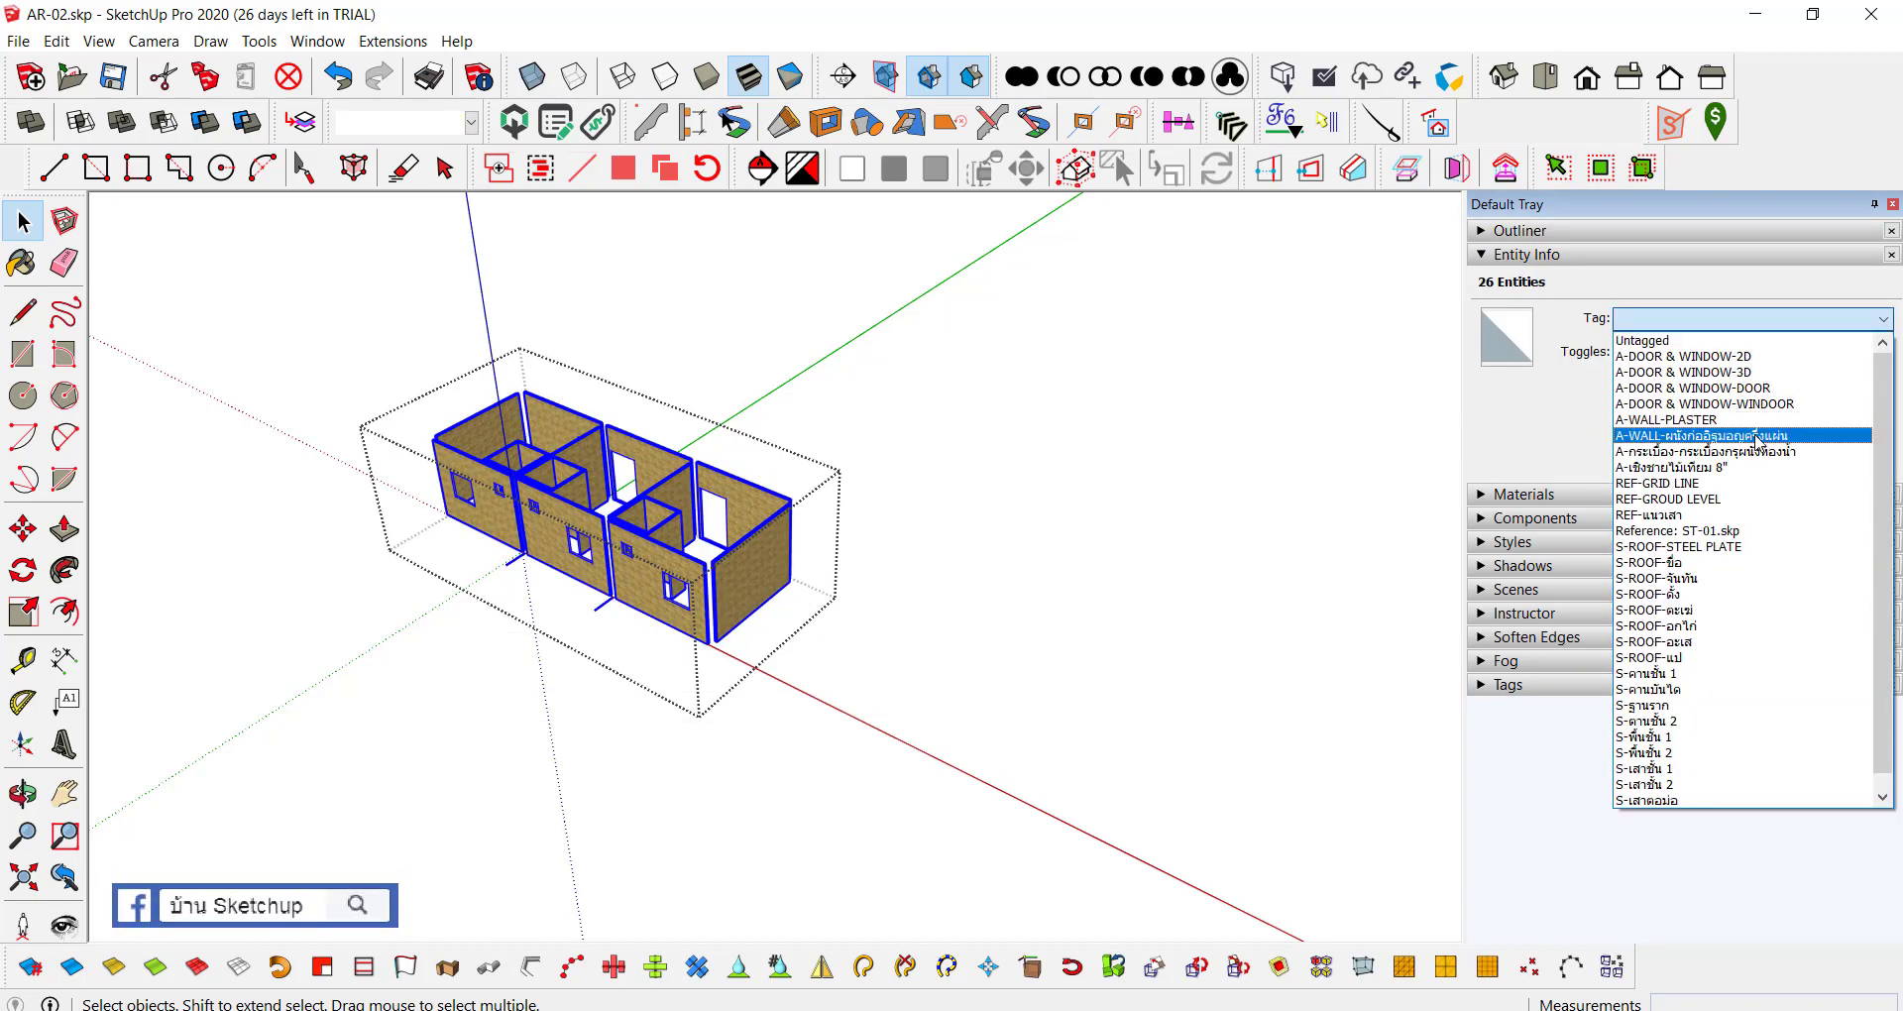
{"action": "left_click", "coordinate": [1741, 427]}
{"action": "scroll", "coordinate": [405, 599], "scroll_direction": "up", "scroll_amount": 2}
{"action": "scroll", "coordinate": [446, 585], "scroll_direction": "up", "scroll_amount": 2}
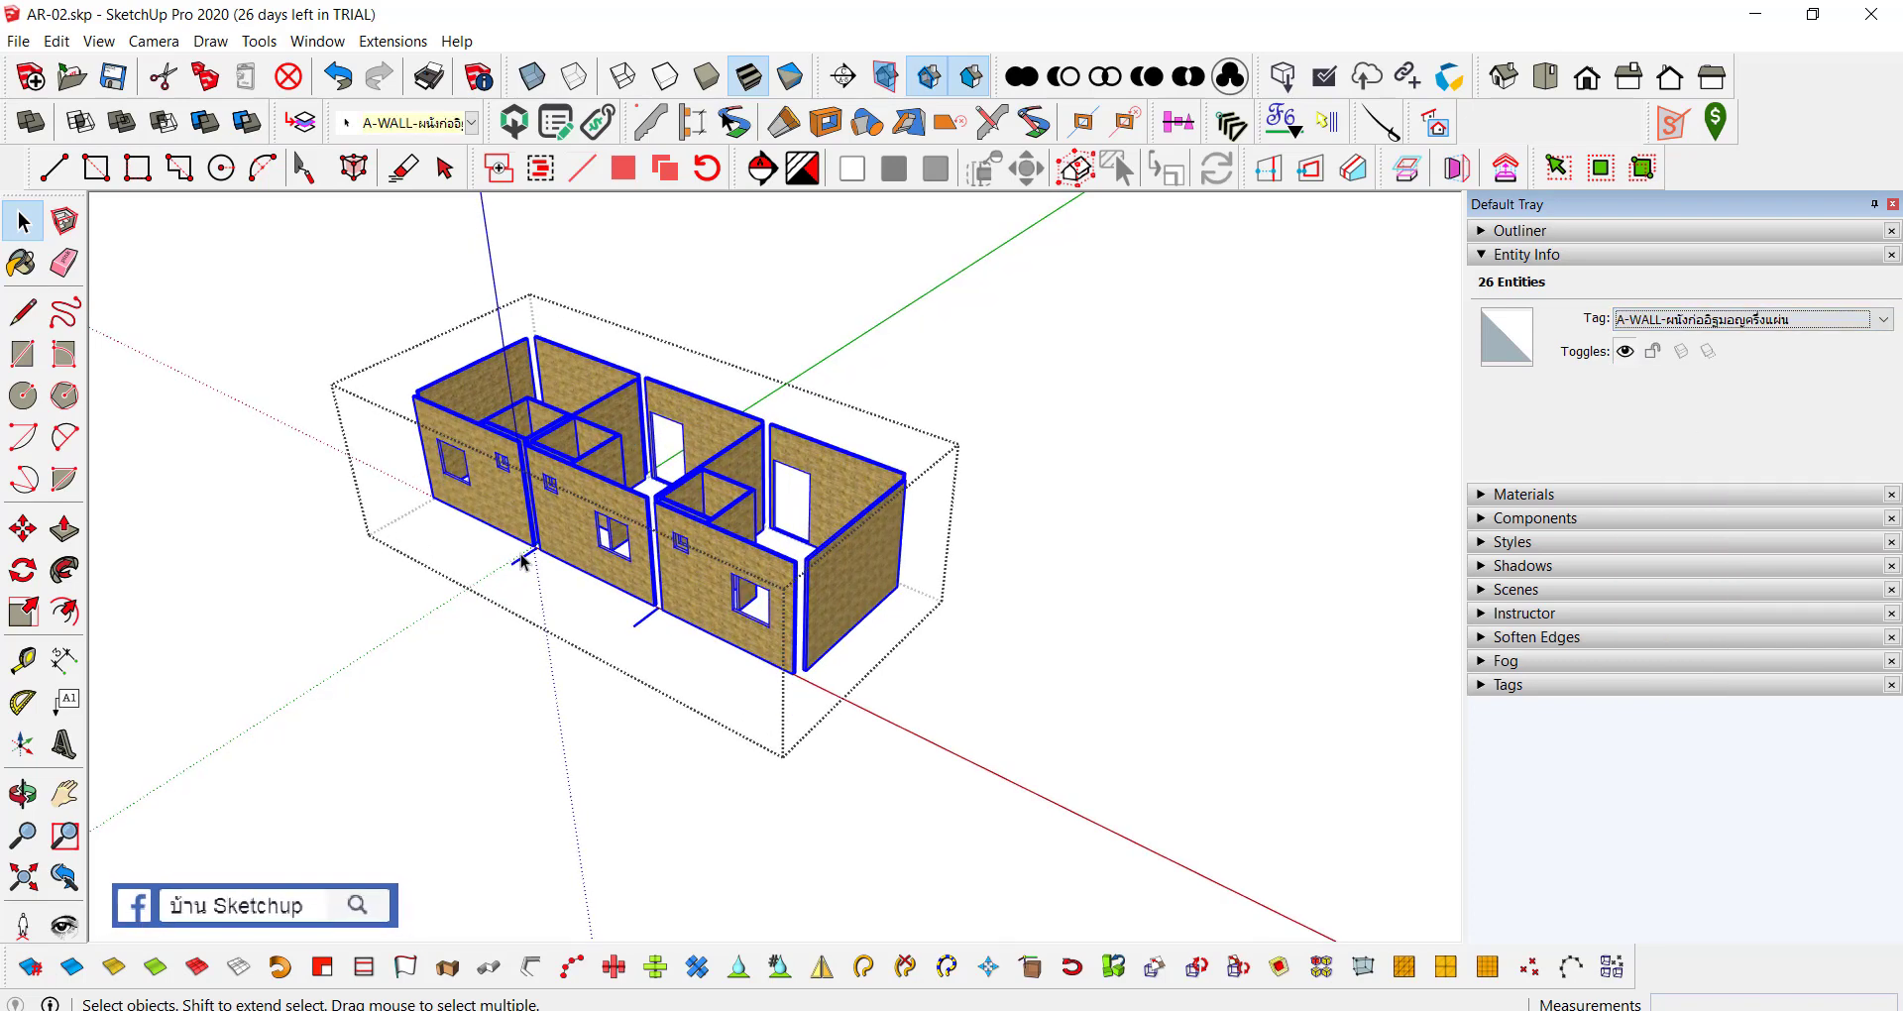
{"action": "left_click", "coordinate": [540, 570]}
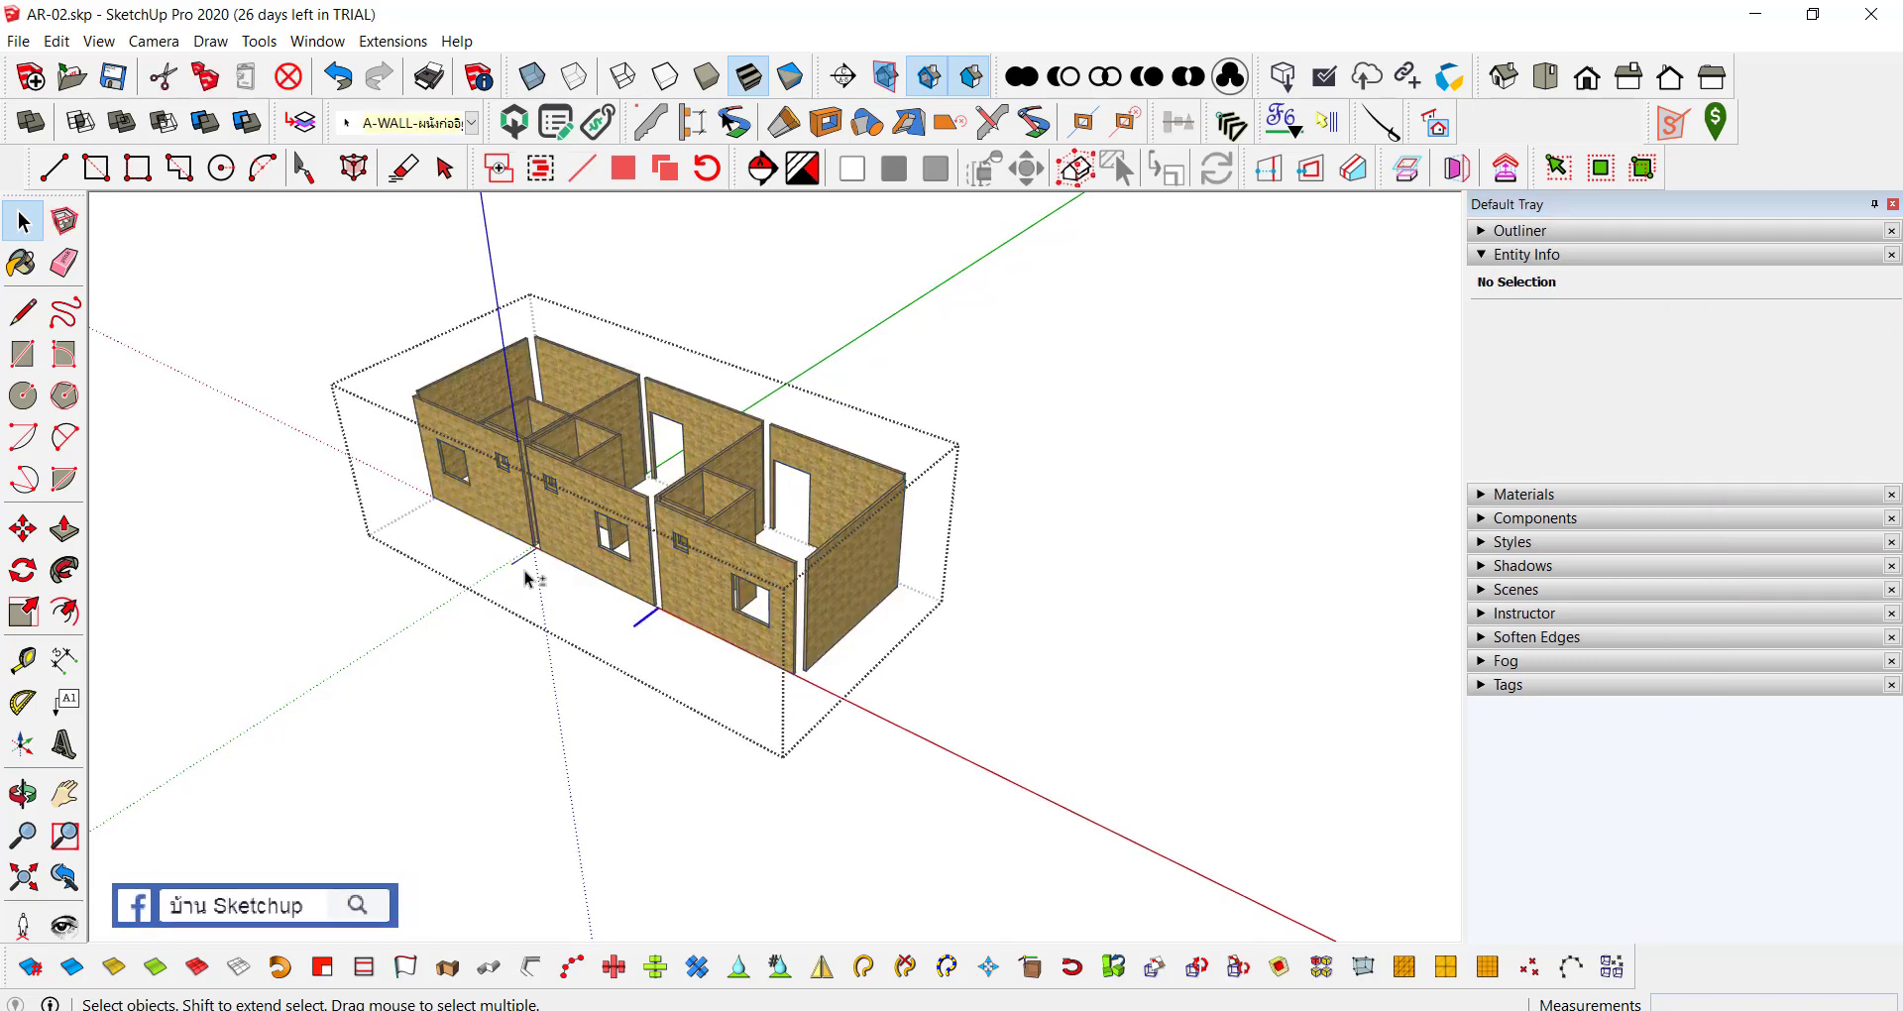
{"action": "left_click", "coordinate": [519, 561]}
Step: Delete the stray edge and turn off section planes to reveal the whole roofed house
{"action": "key", "text": "Delete"}
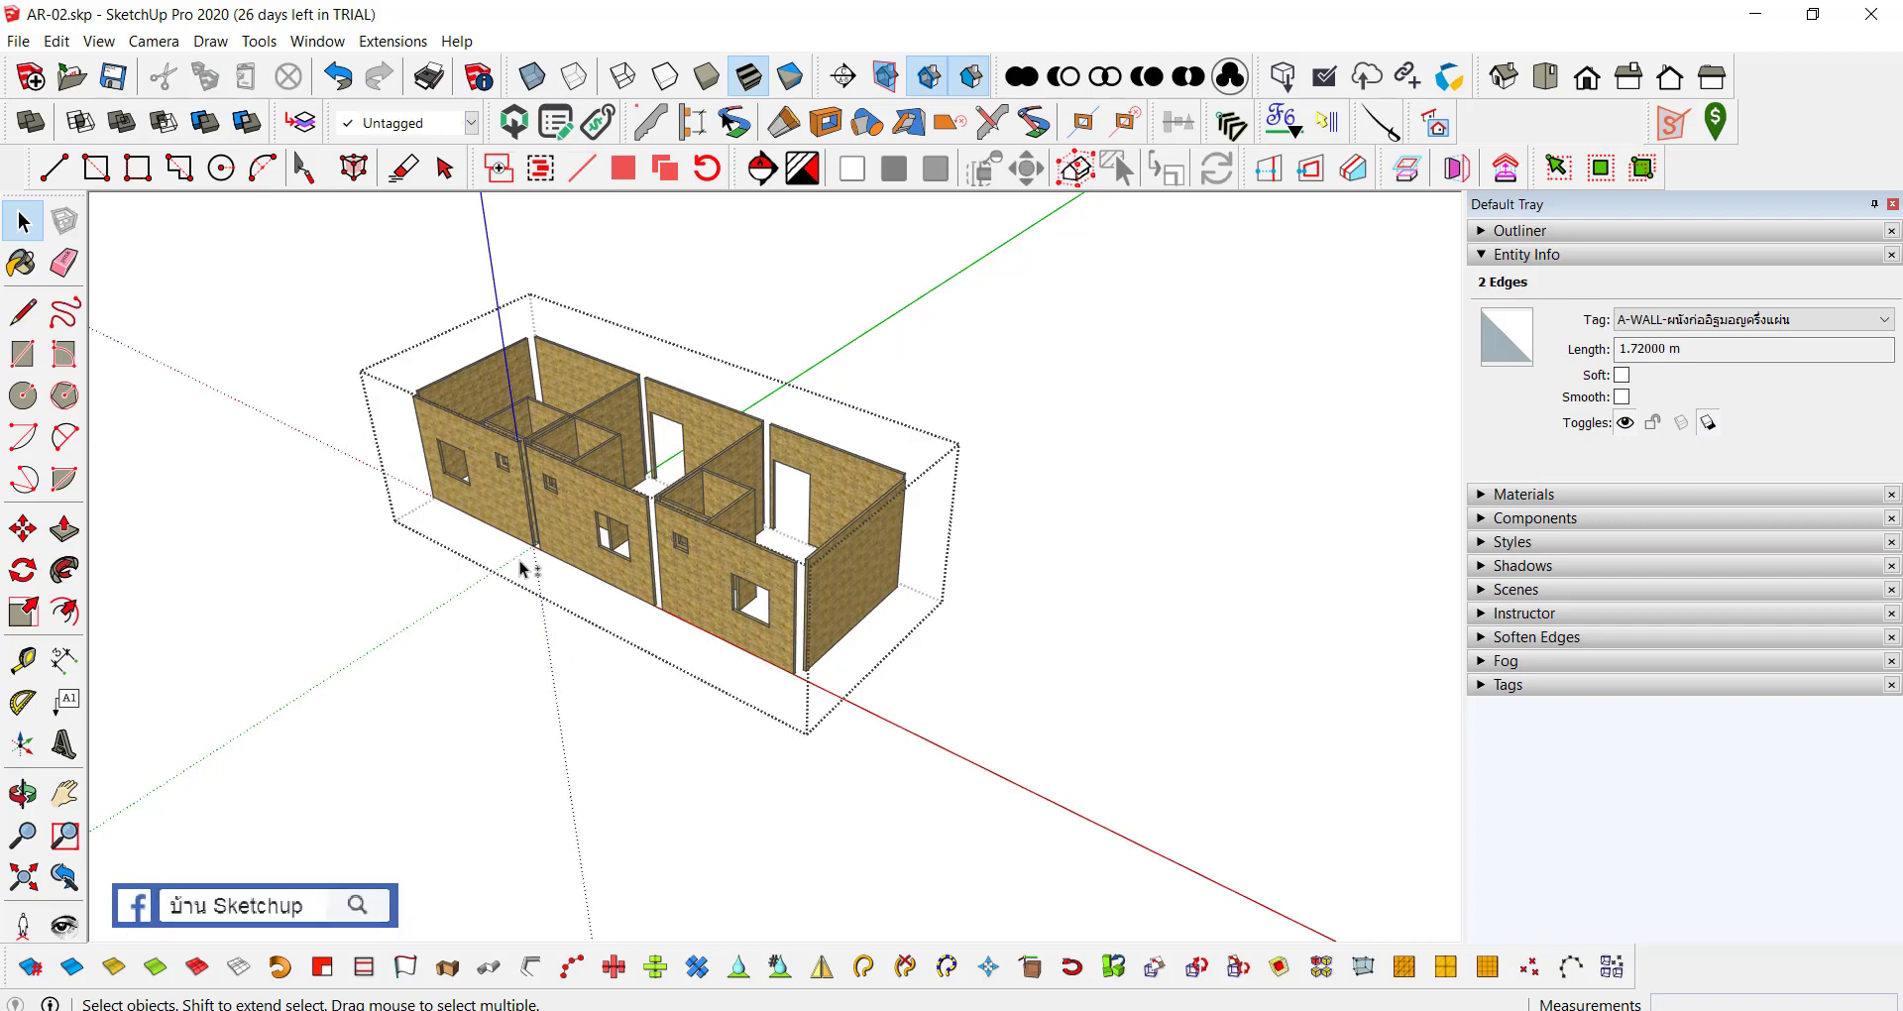
{"action": "mouse_move", "coordinate": [821, 620]}
{"action": "middle_mouse_down"}
{"action": "mouse_move", "coordinate": [799, 452]}
{"action": "mouse_move", "coordinate": [313, 697]}
{"action": "mouse_move", "coordinate": [555, 555]}
{"action": "middle_mouse_up"}
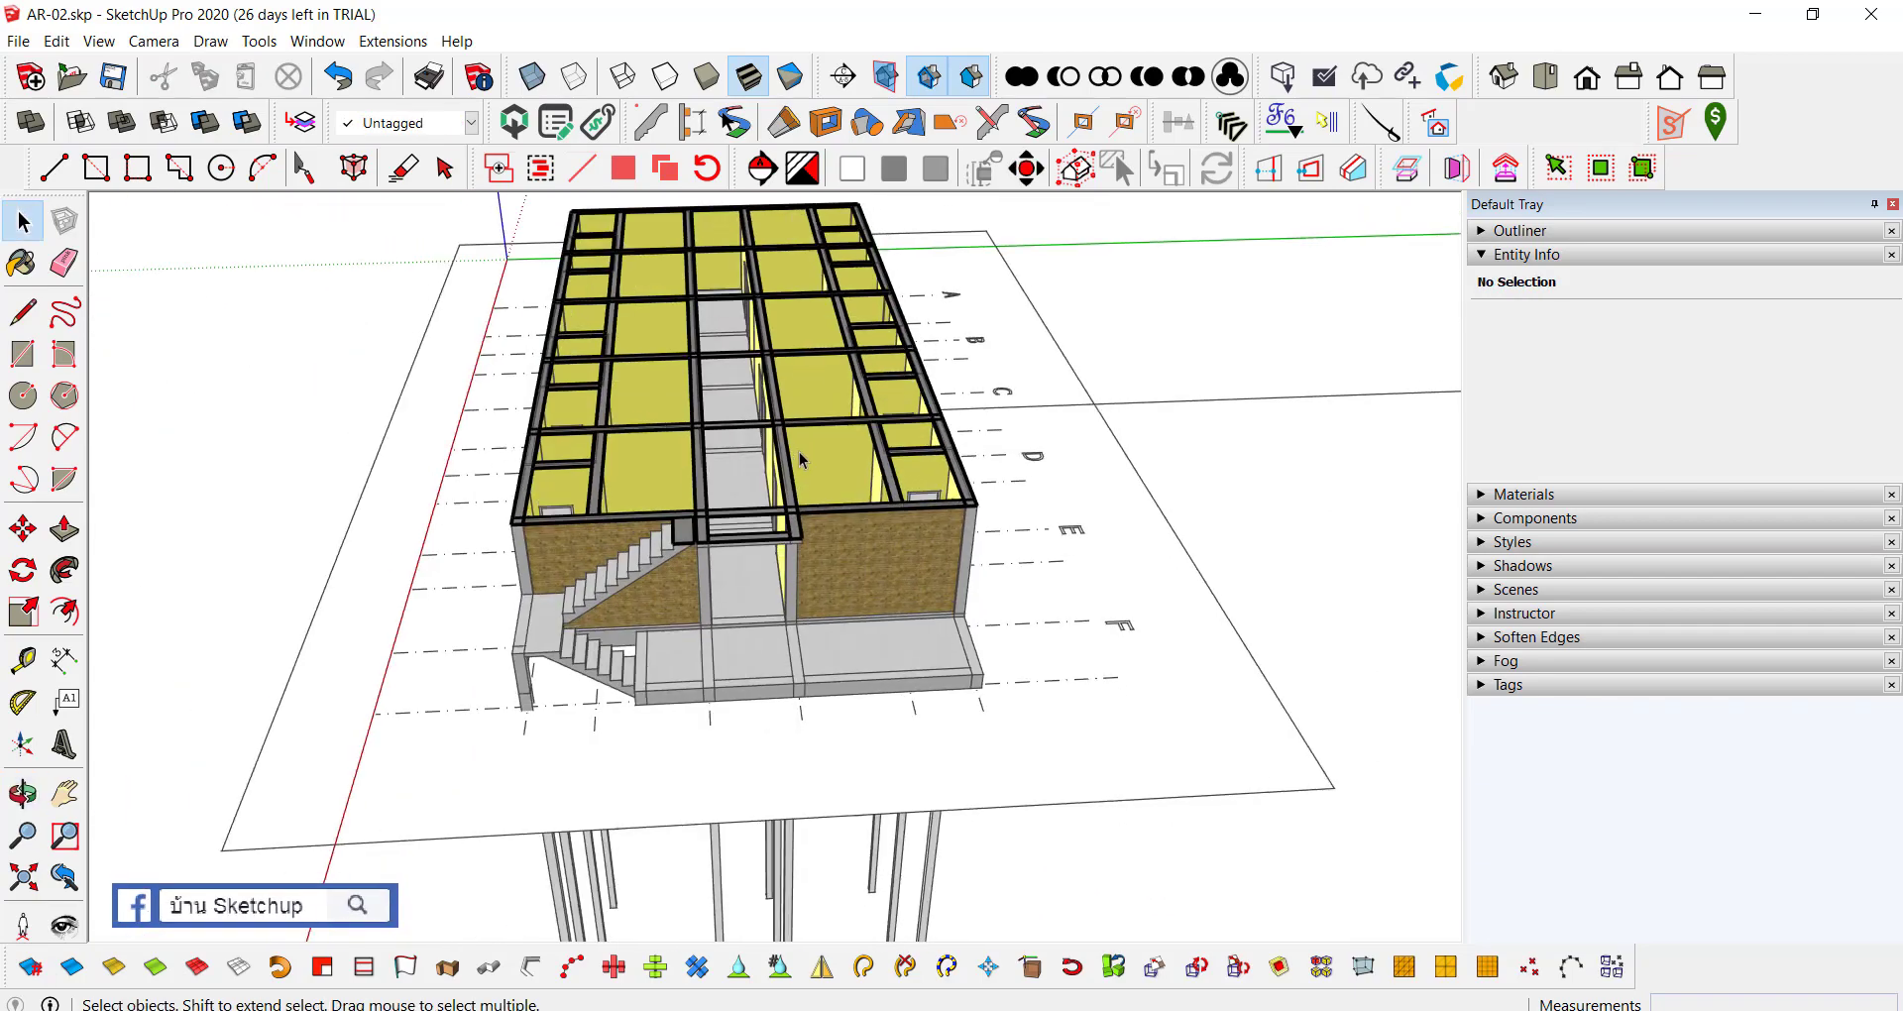
{"action": "scroll", "coordinate": [800, 453], "scroll_direction": "up", "scroll_amount": 2}
{"action": "scroll", "coordinate": [801, 453], "scroll_direction": "up", "scroll_amount": 4}
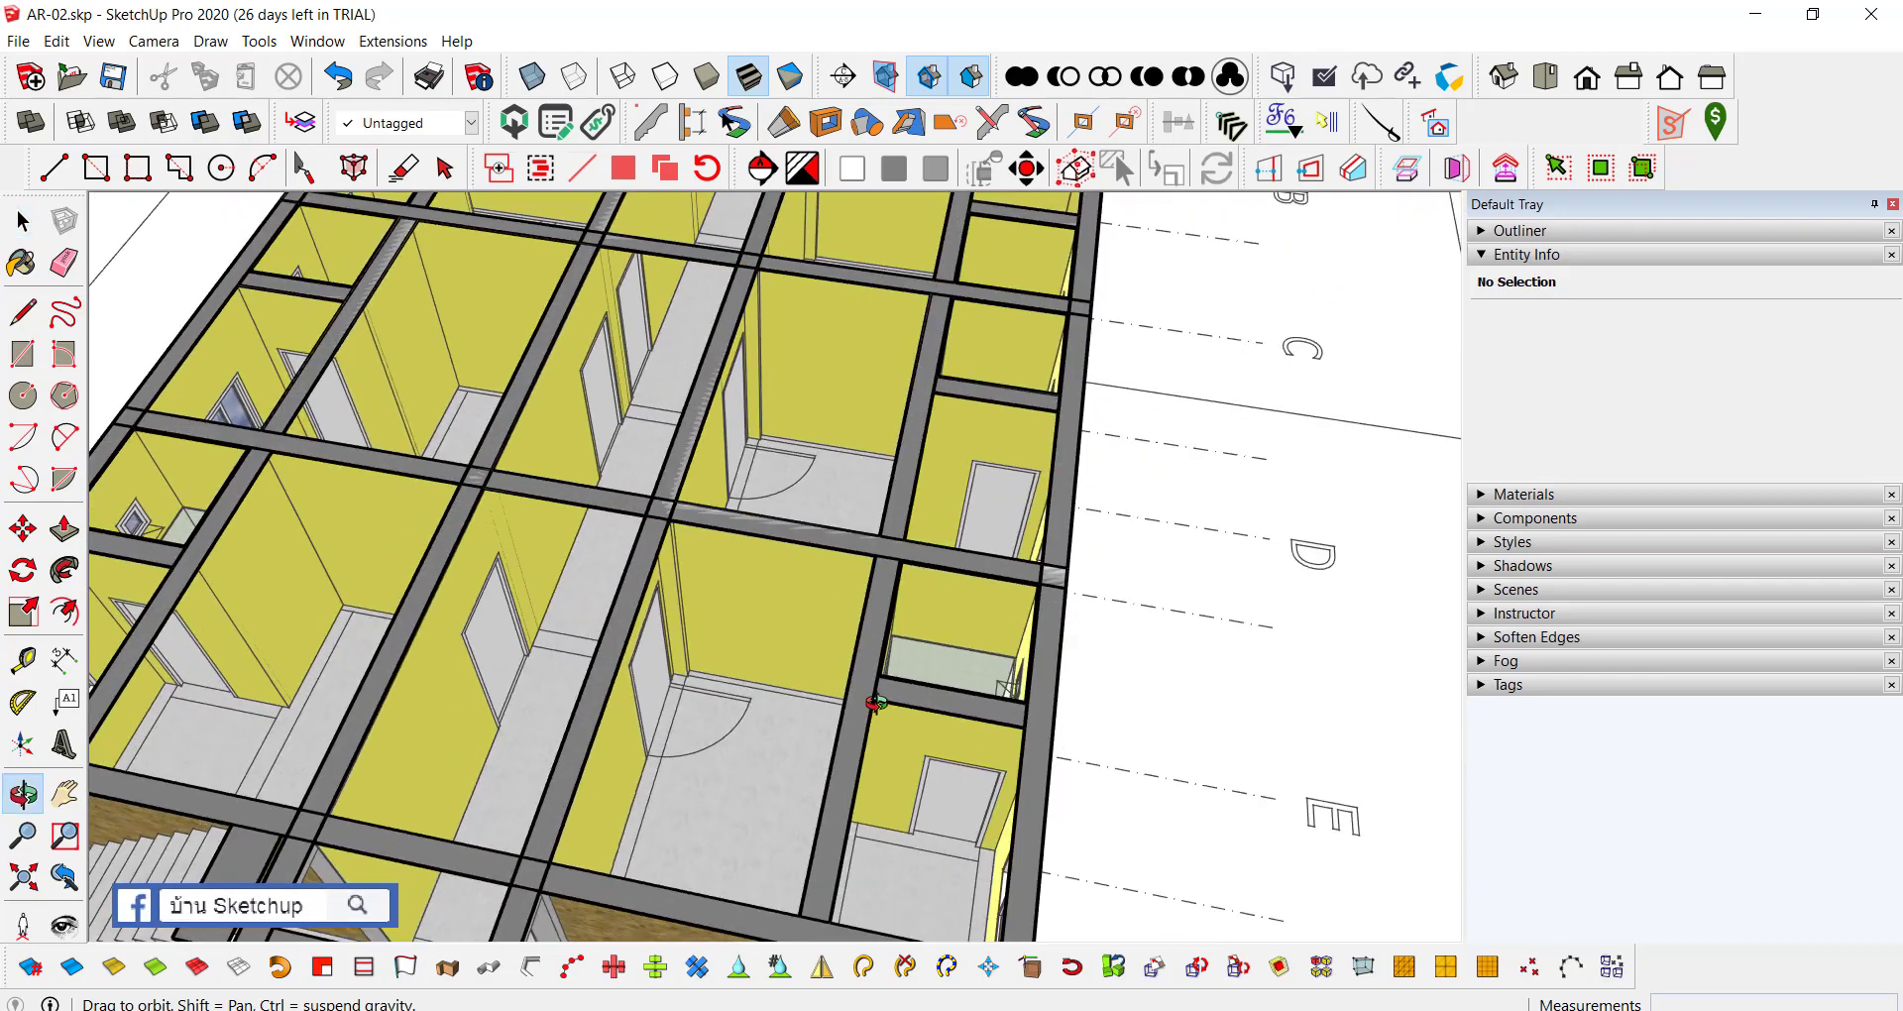
{"action": "scroll", "coordinate": [594, 516], "scroll_direction": "down", "scroll_amount": 5}
{"action": "middle_click_drag", "start_coordinate": [614, 495], "coordinate": [782, 432]}
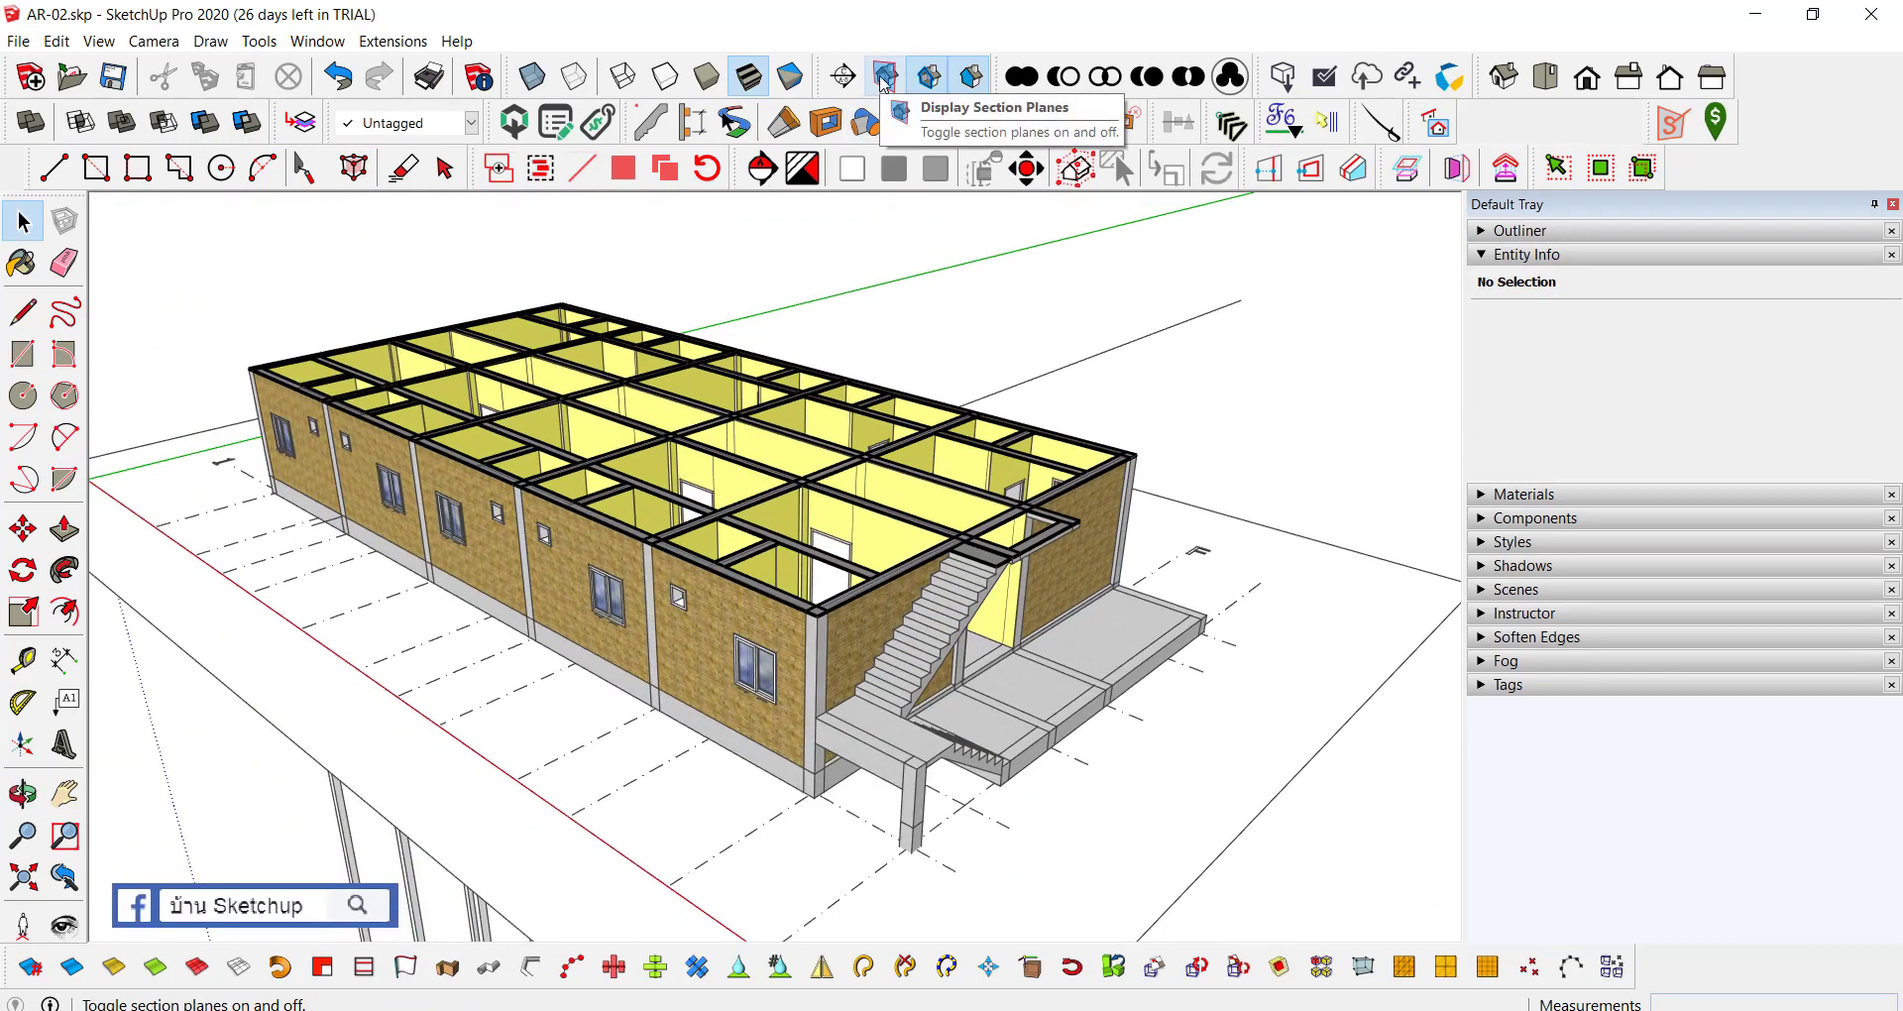
{"action": "left_click", "coordinate": [922, 85]}
{"action": "mouse_move", "coordinate": [753, 476]}
{"action": "middle_mouse_down"}
{"action": "mouse_move", "coordinate": [771, 558]}
{"action": "mouse_move", "coordinate": [458, 422]}
{"action": "middle_mouse_up"}
Step: Select the 14 brick wall groups and start the Move tool (M) on them
{"action": "left_click", "coordinate": [771, 558]}
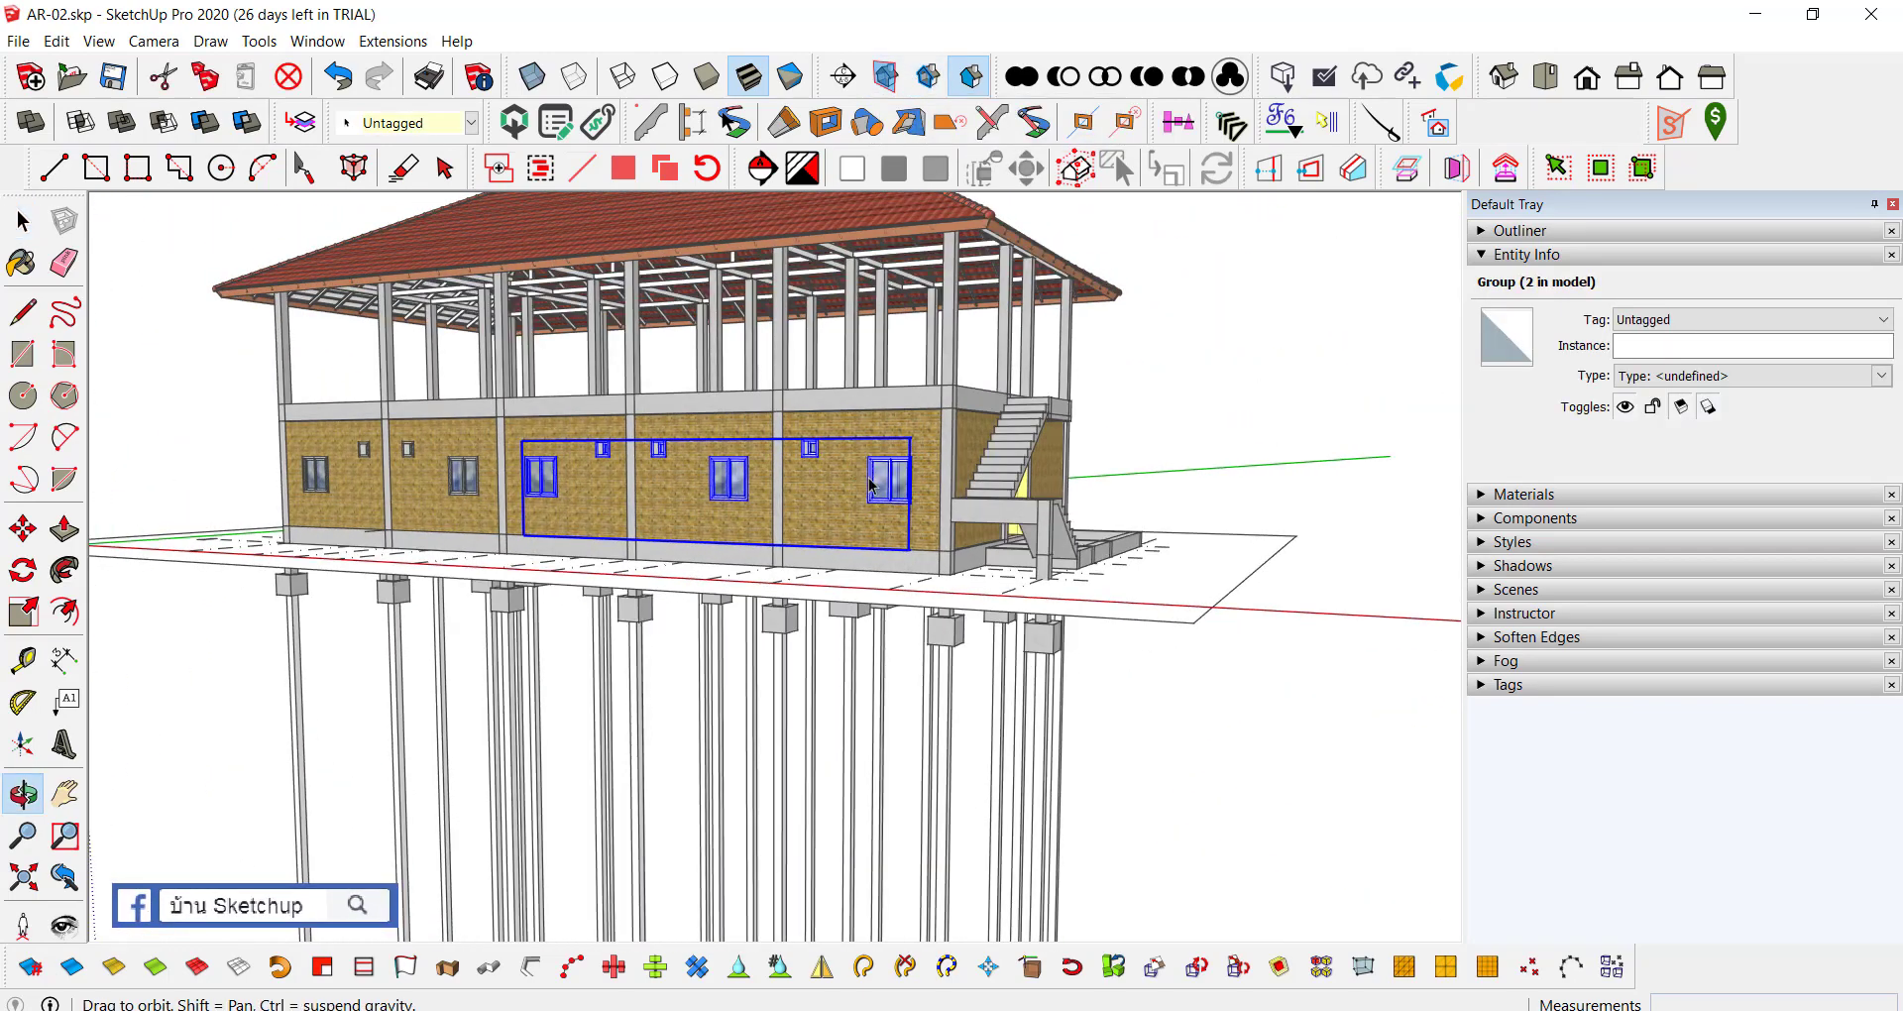
{"action": "left_click_drag", "start_coordinate": [1226, 645], "coordinate": [1100, 382]}
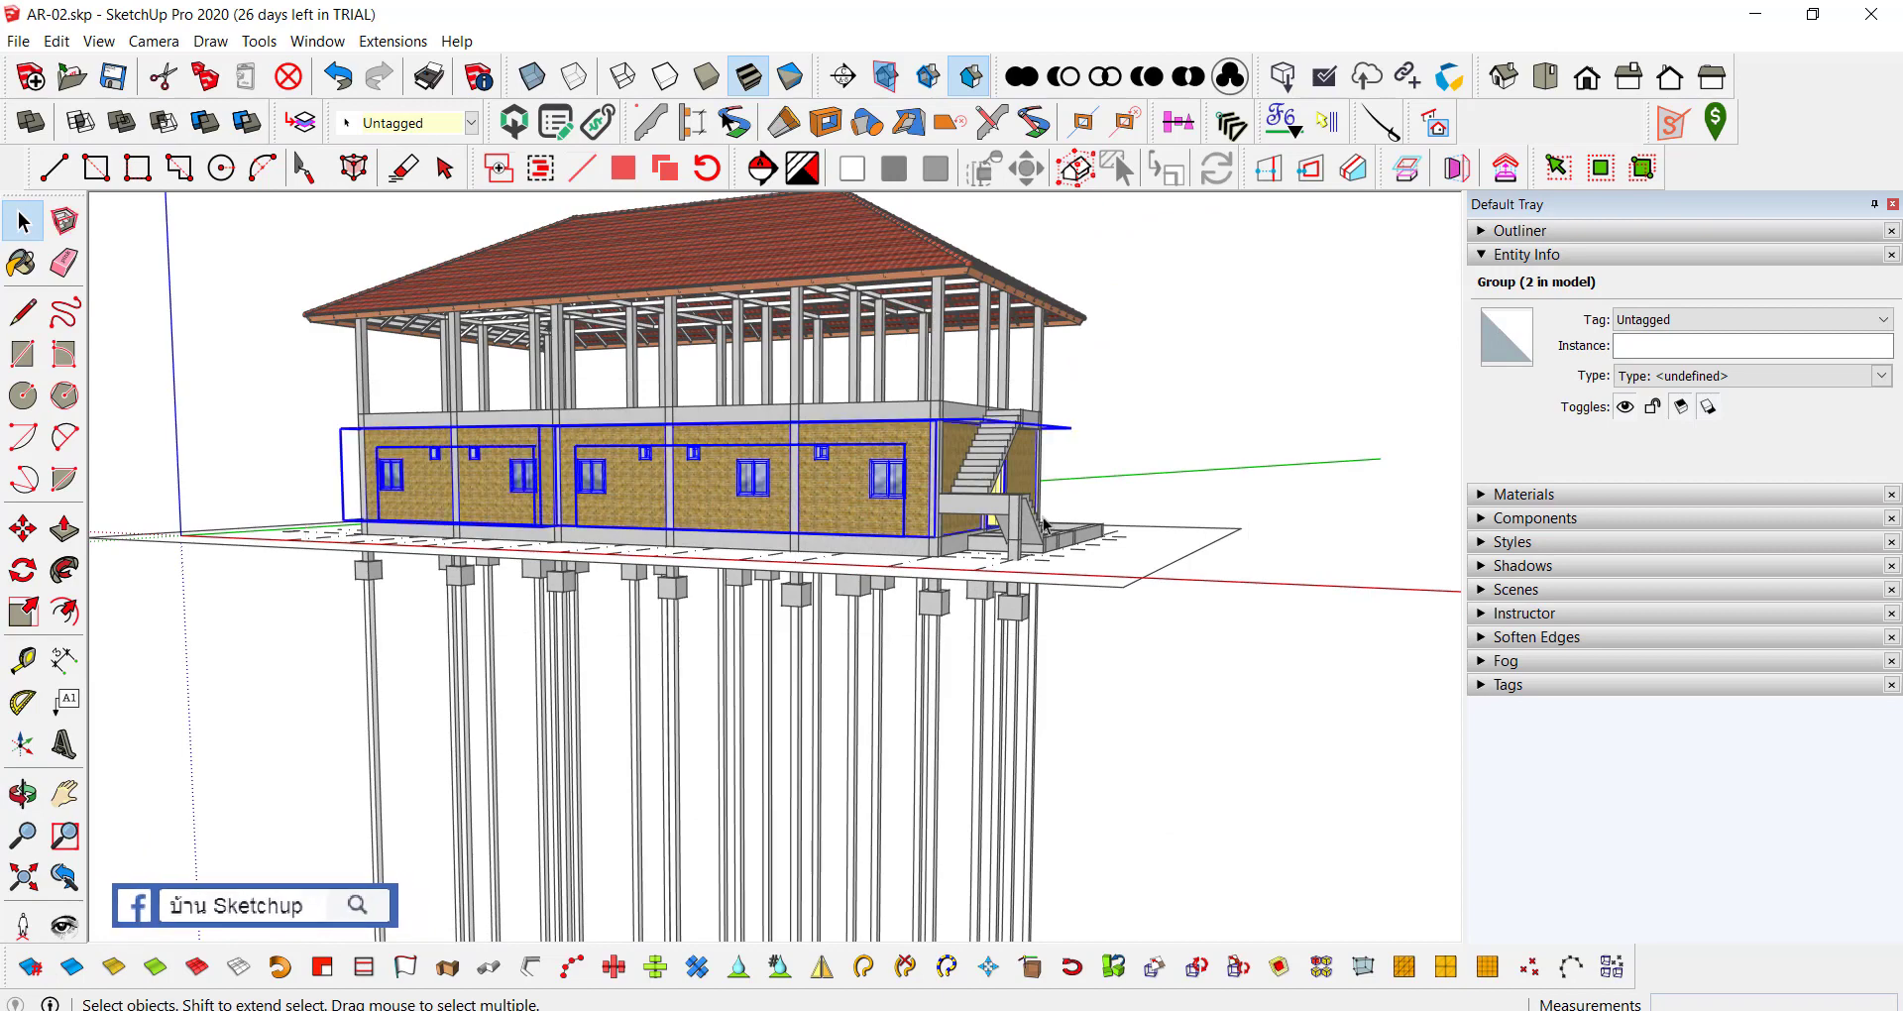
{"action": "middle_click_drag", "start_coordinate": [1100, 381], "coordinate": [753, 595]}
{"action": "scroll", "coordinate": [745, 625], "scroll_direction": "up", "scroll_amount": 3}
{"action": "scroll", "coordinate": [745, 625], "scroll_direction": "up", "scroll_amount": 3}
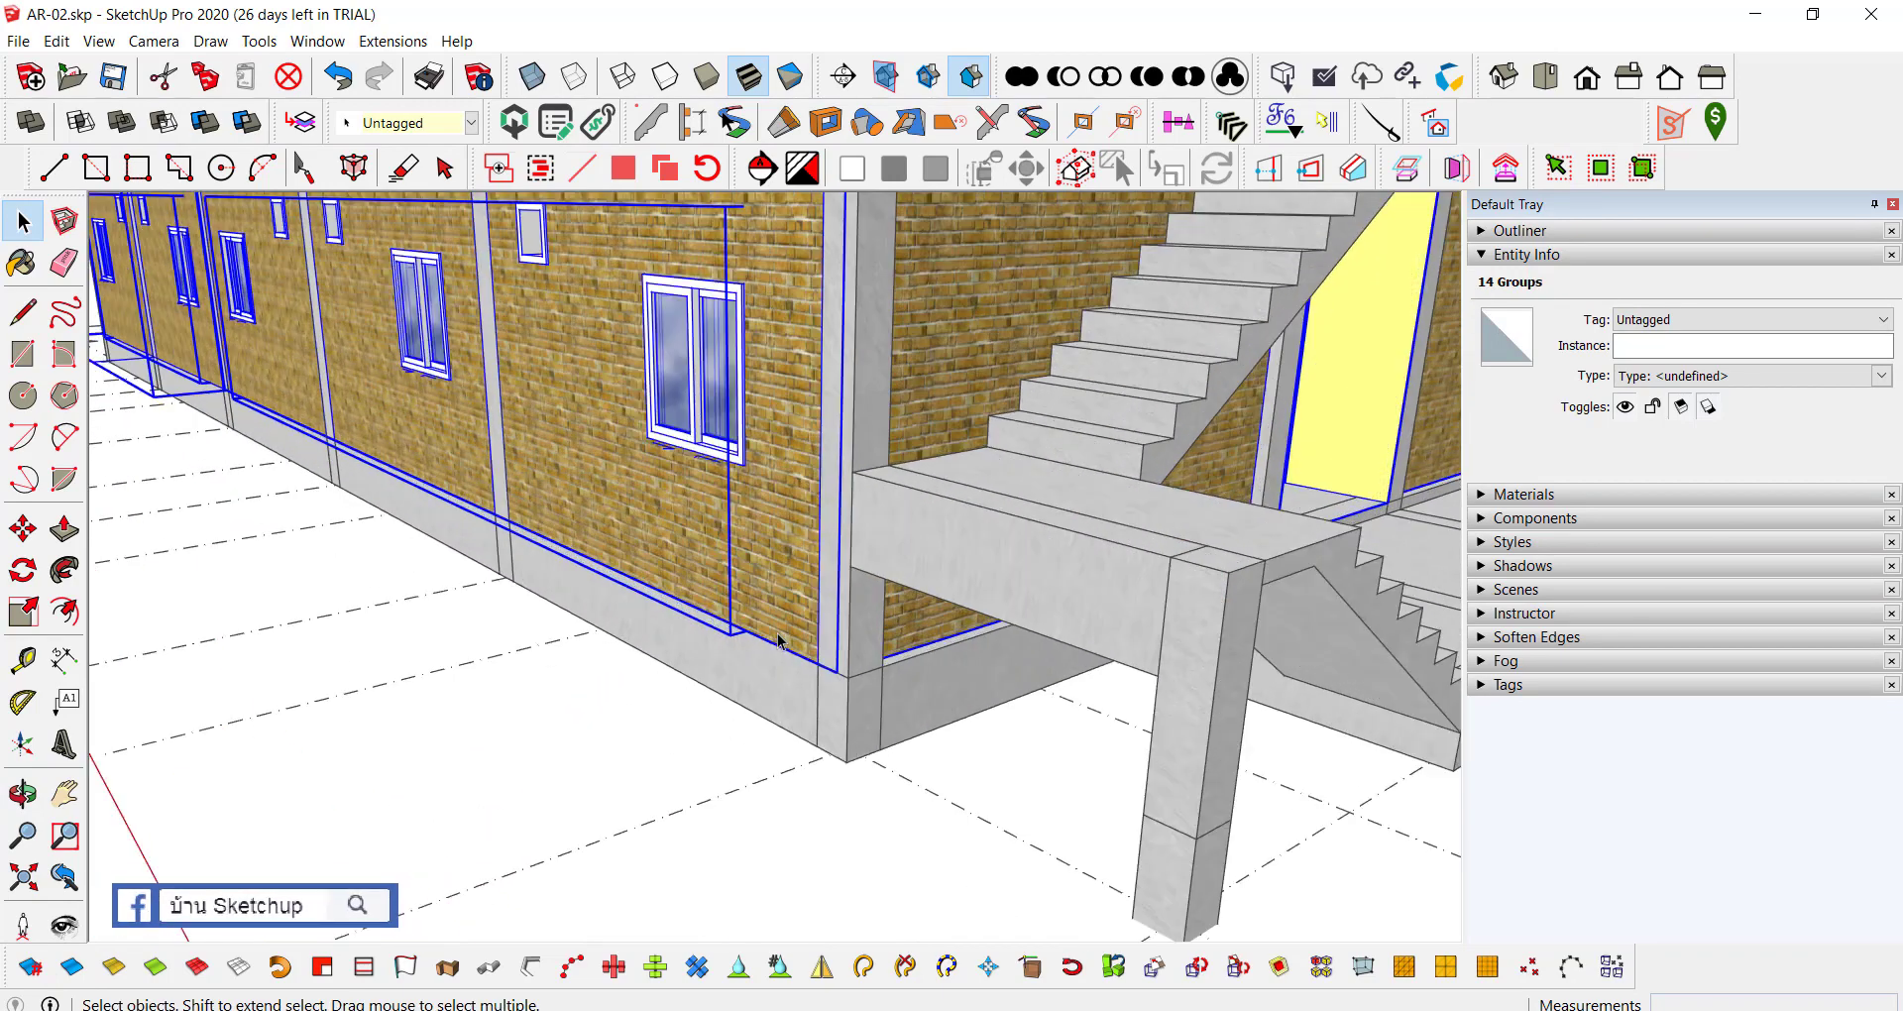
{"action": "scroll", "coordinate": [753, 634], "scroll_direction": "up", "scroll_amount": 2}
{"action": "key", "text": "m"}
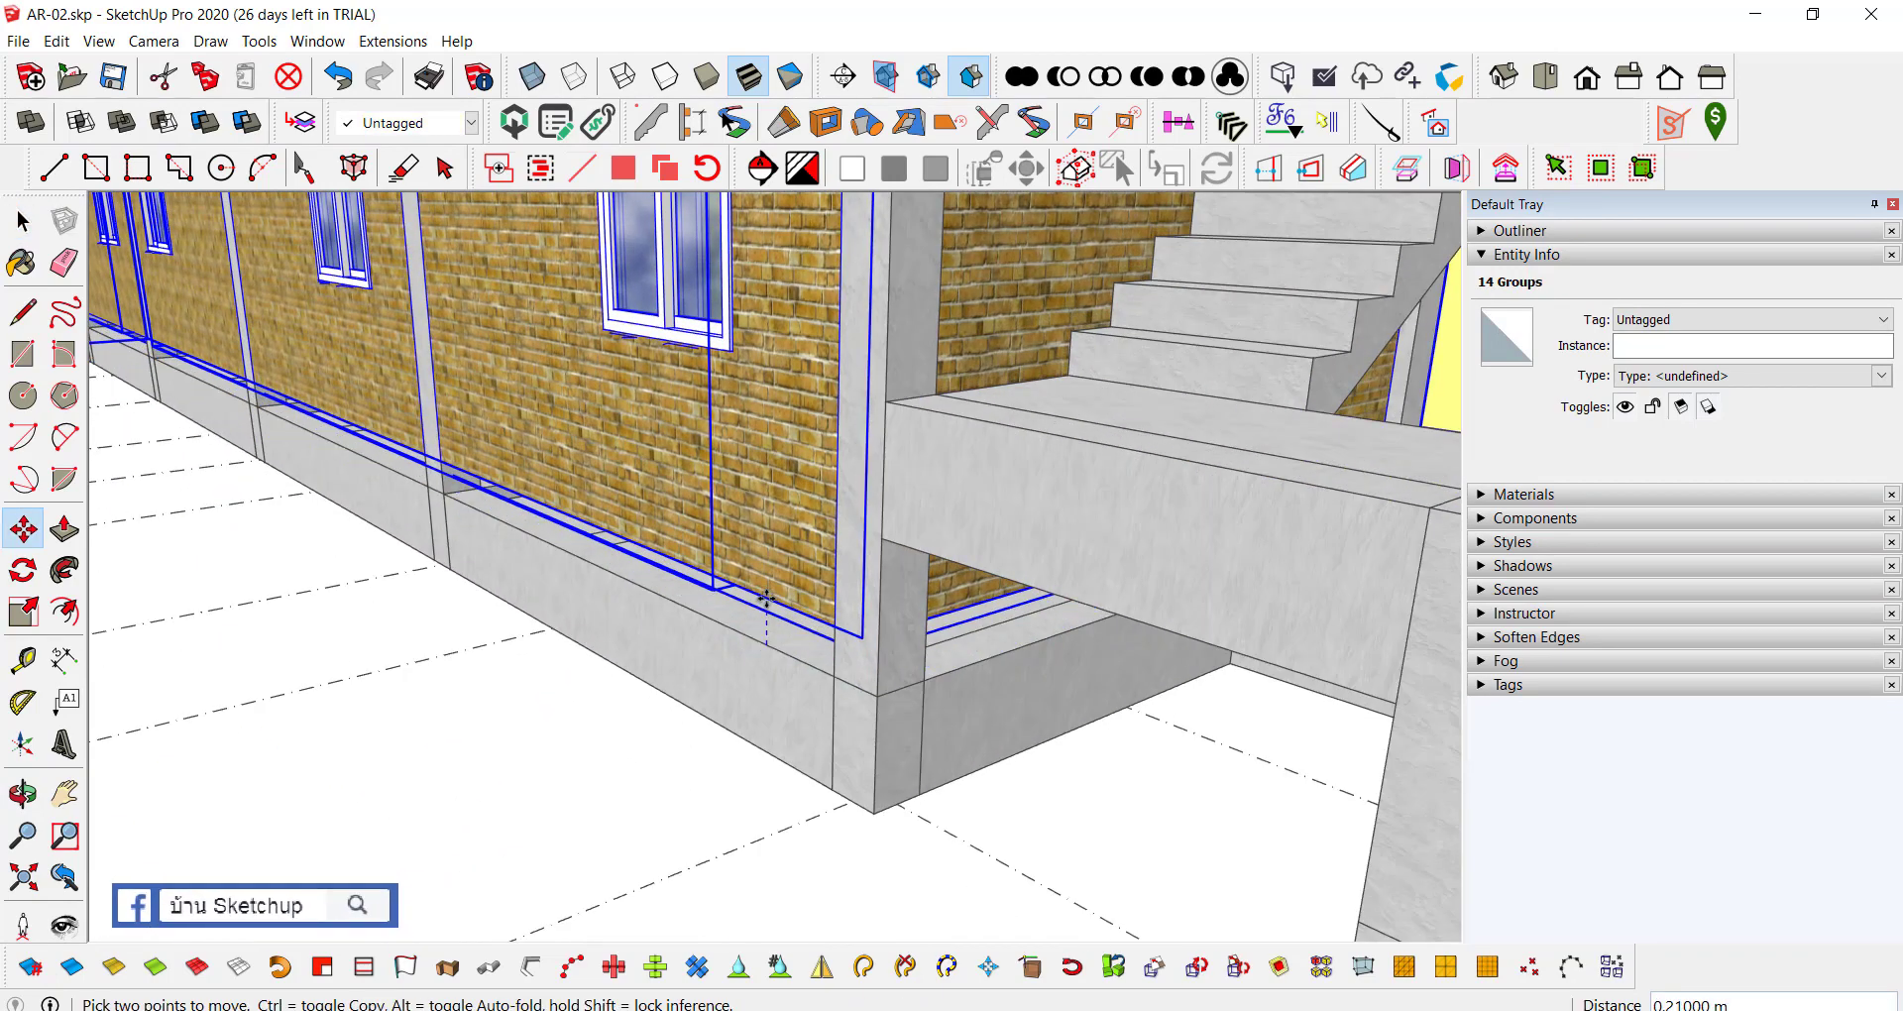